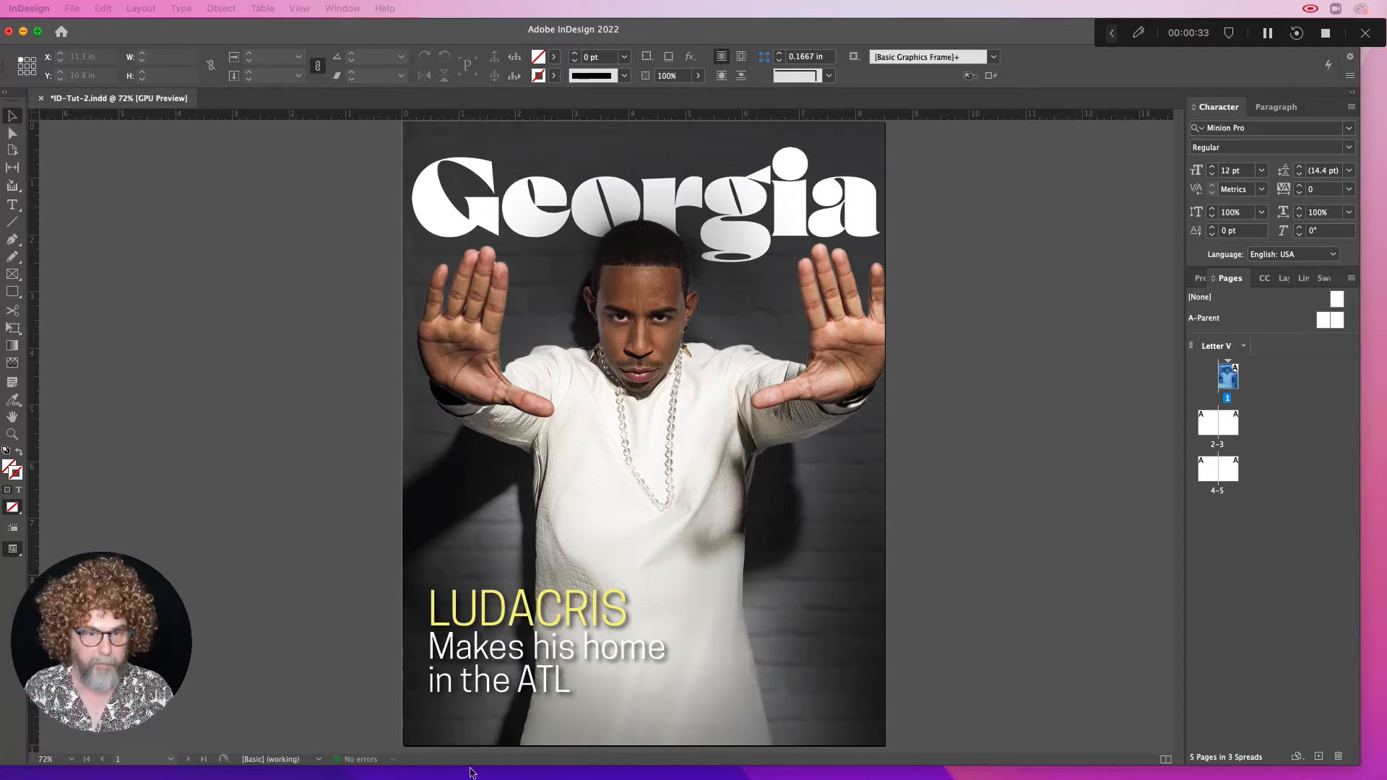
Create a new 8.5 × 11 in document using inches, with 5 facing pages, 6 columns and 0.5 in margins
click(163, 190)
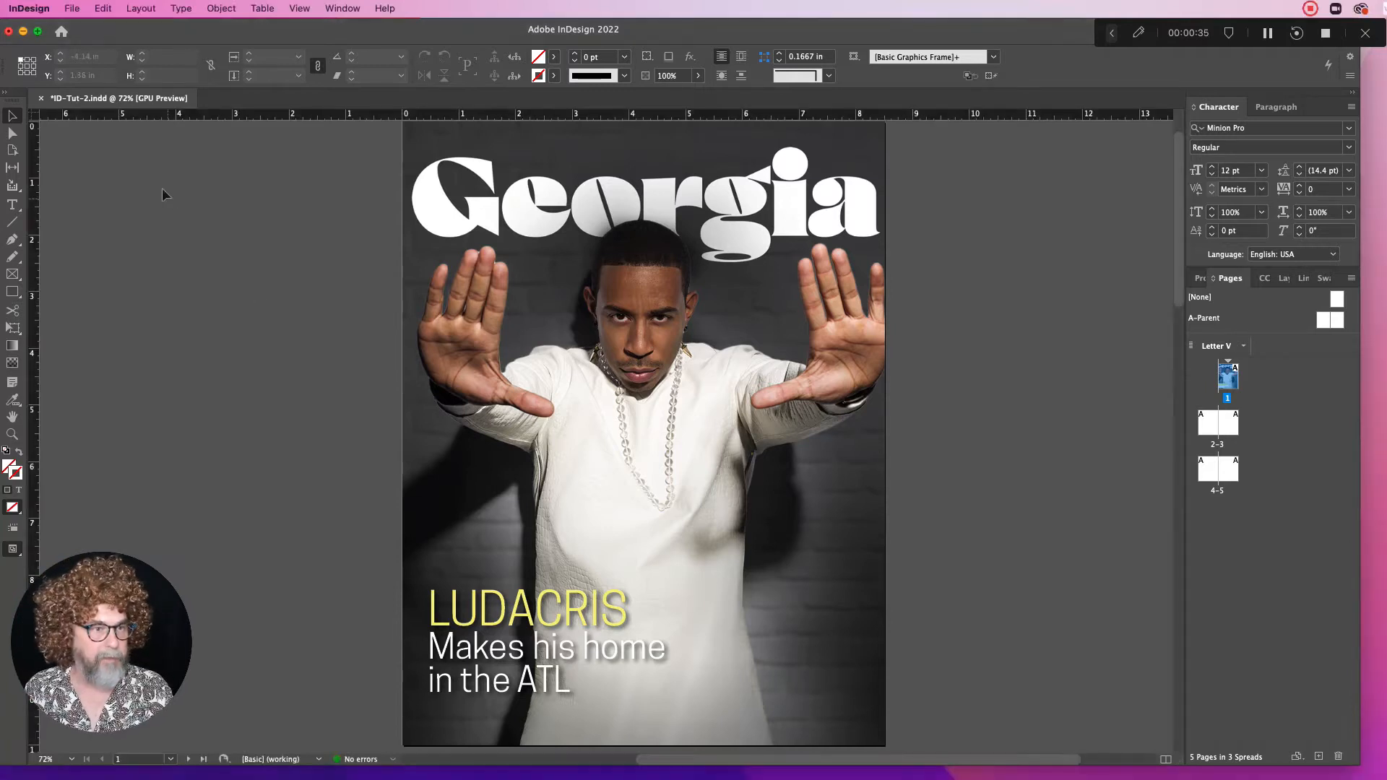
click(72, 8)
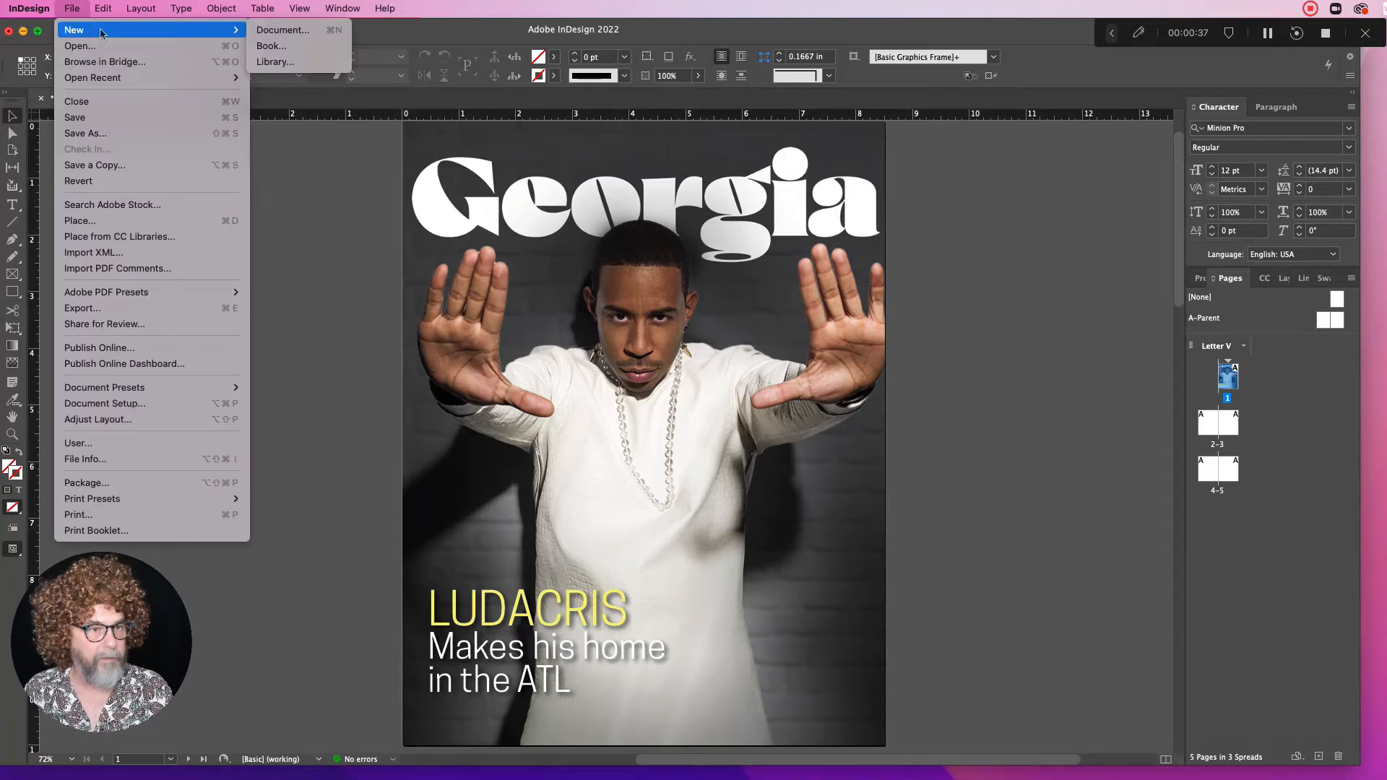
click(264, 32)
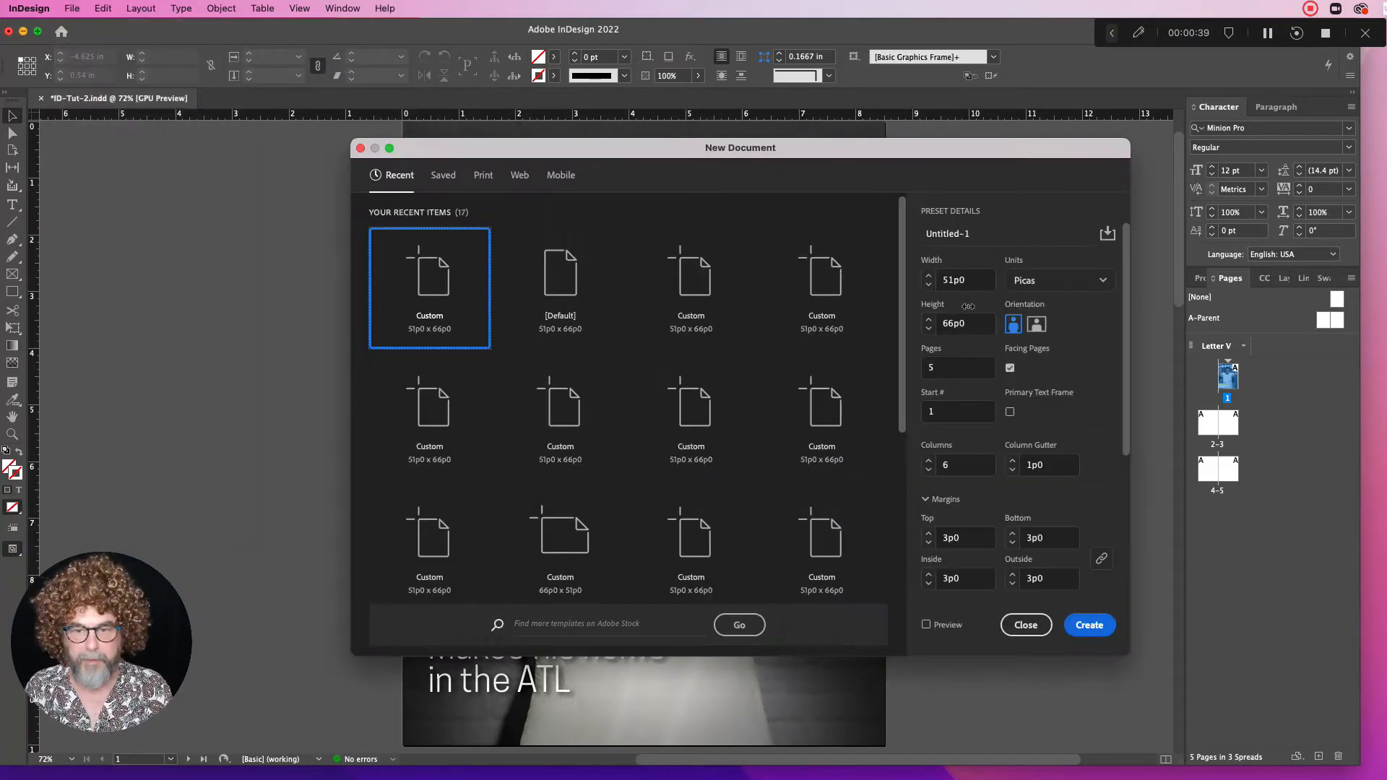
click(1021, 282)
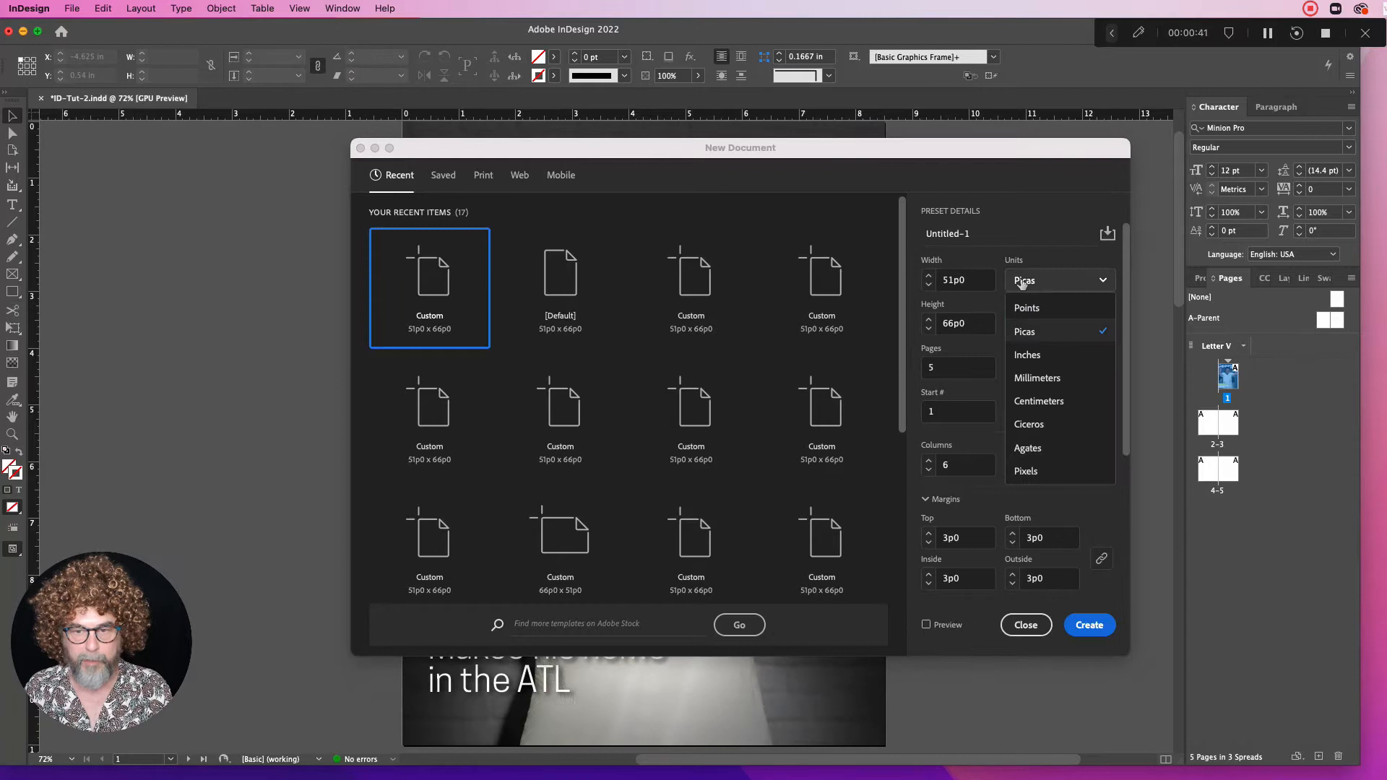
click(1035, 357)
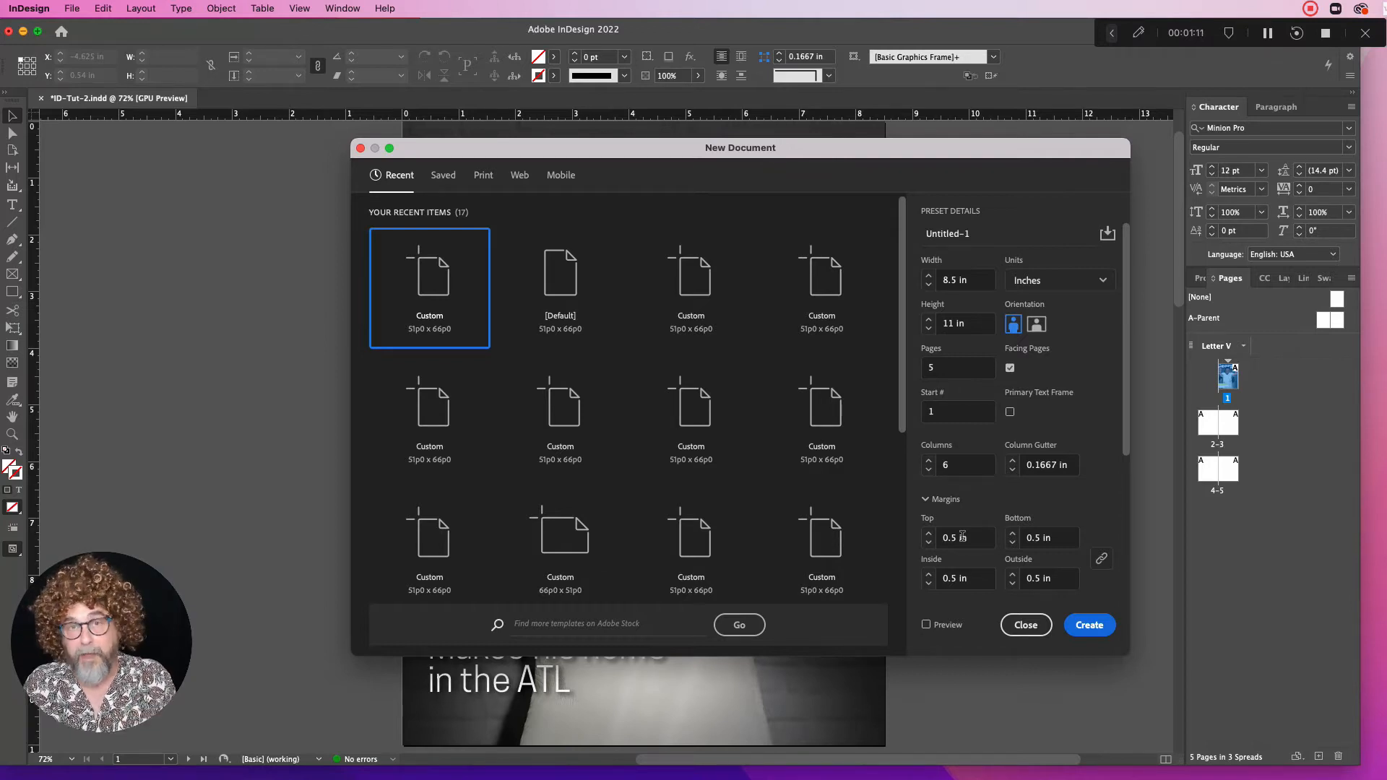
click(1078, 625)
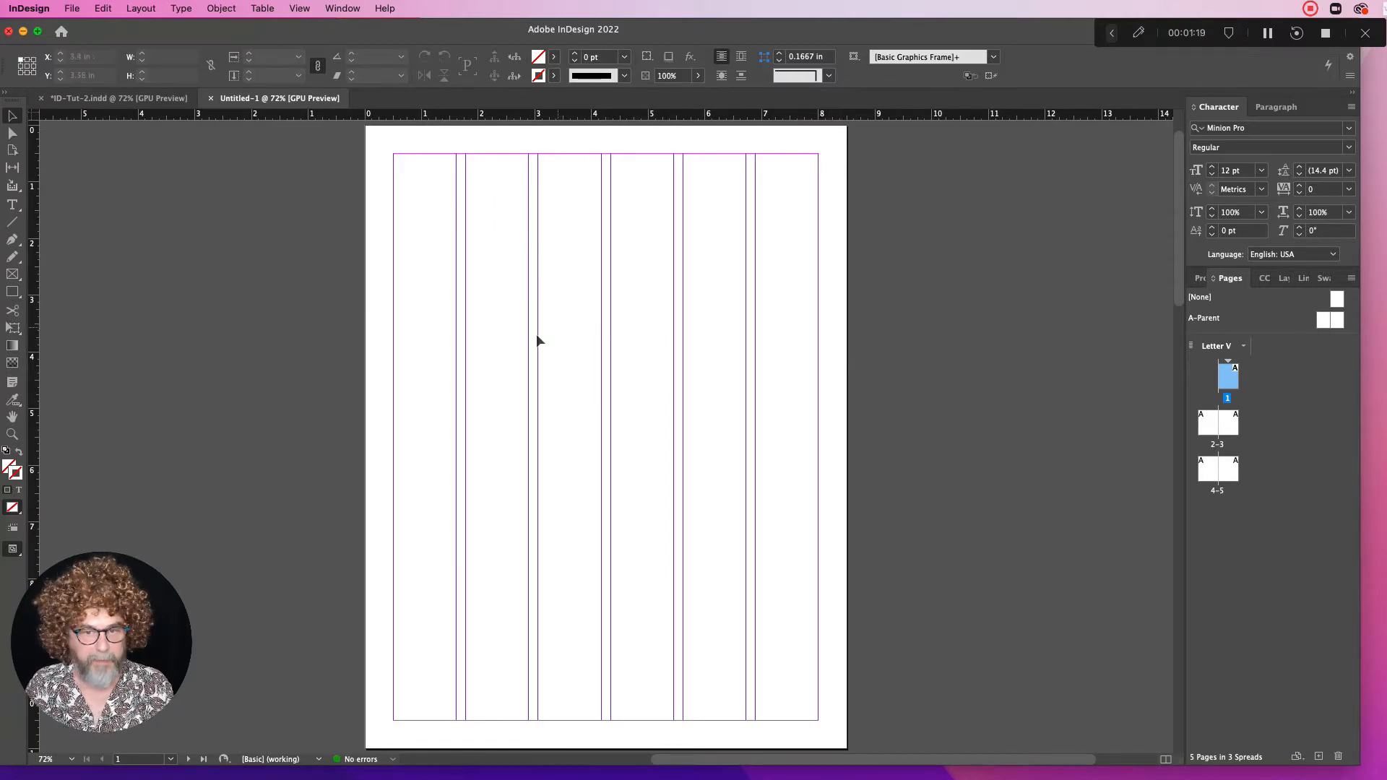
double_click(1208, 420)
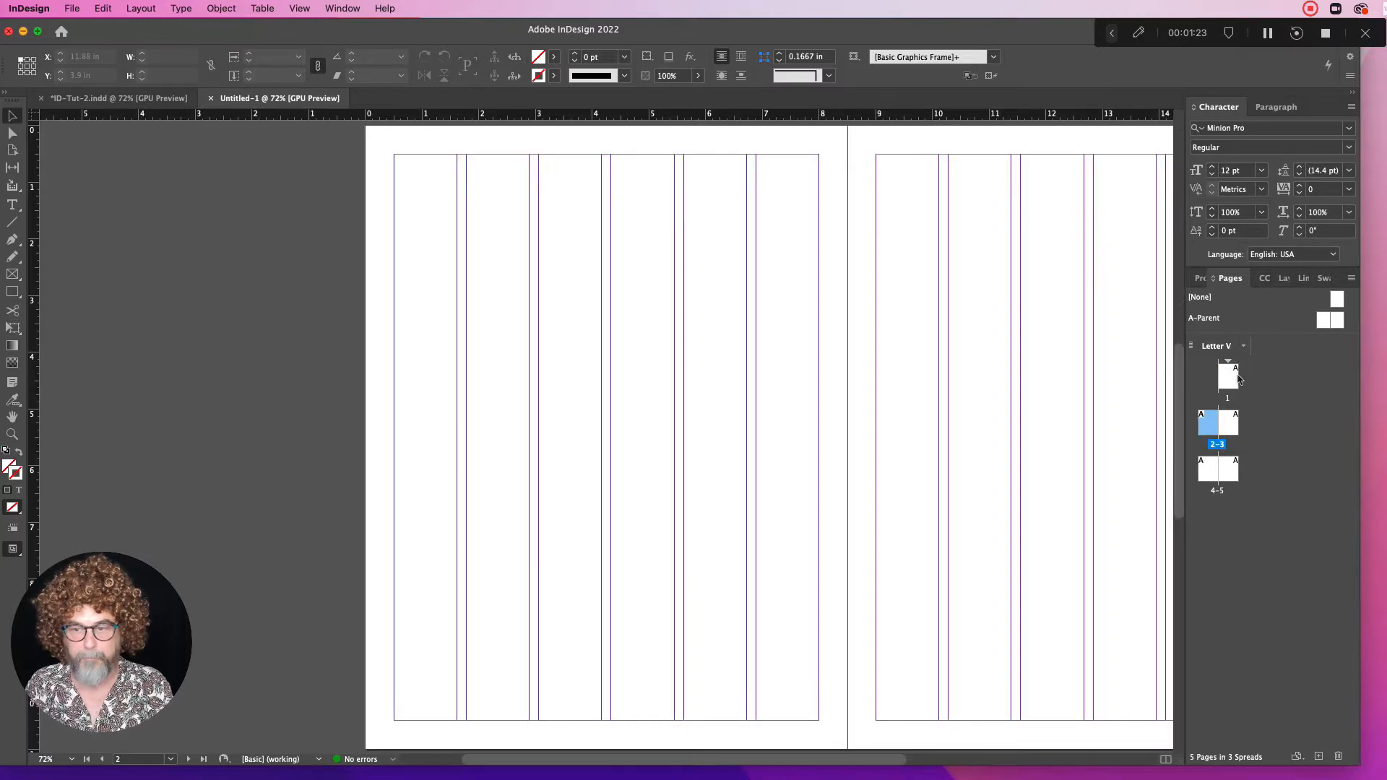
double_click(1230, 377)
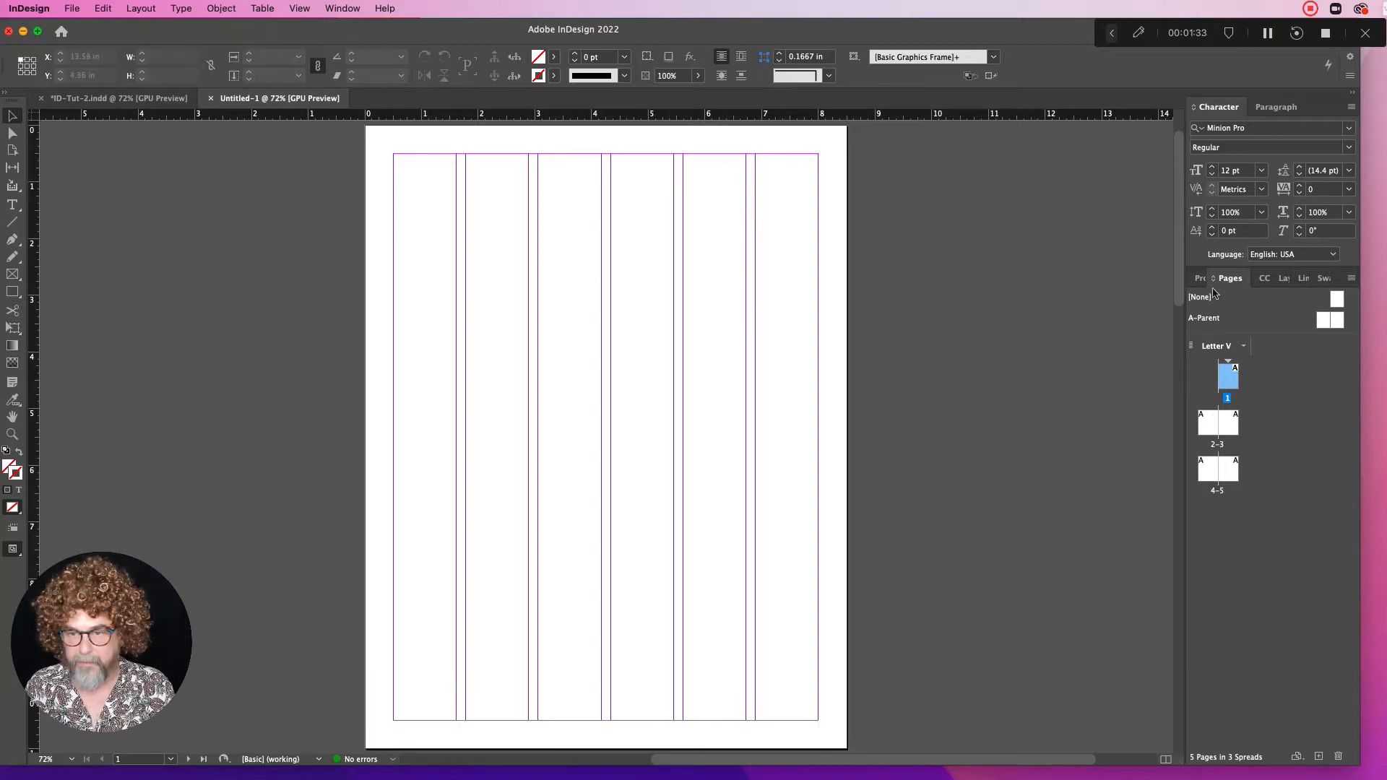
click(352, 8)
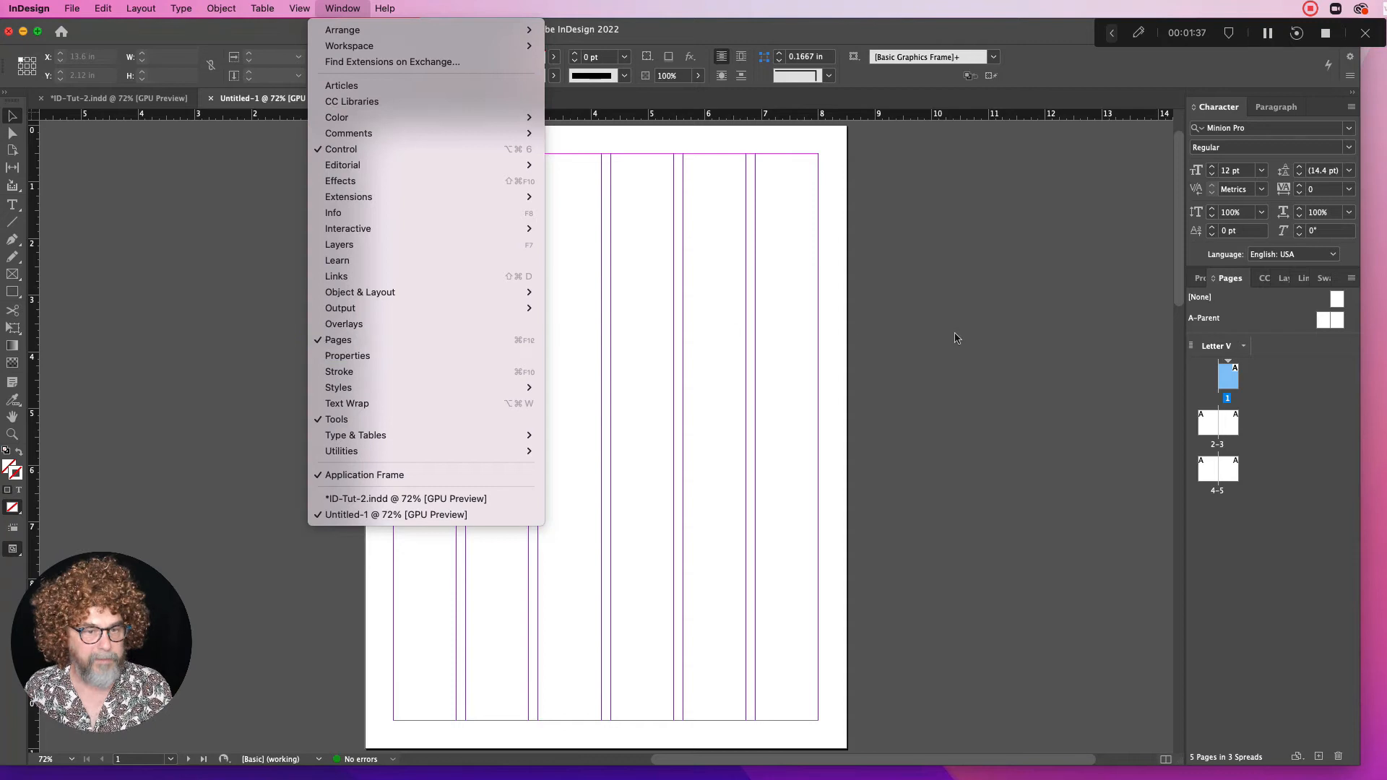
click(981, 341)
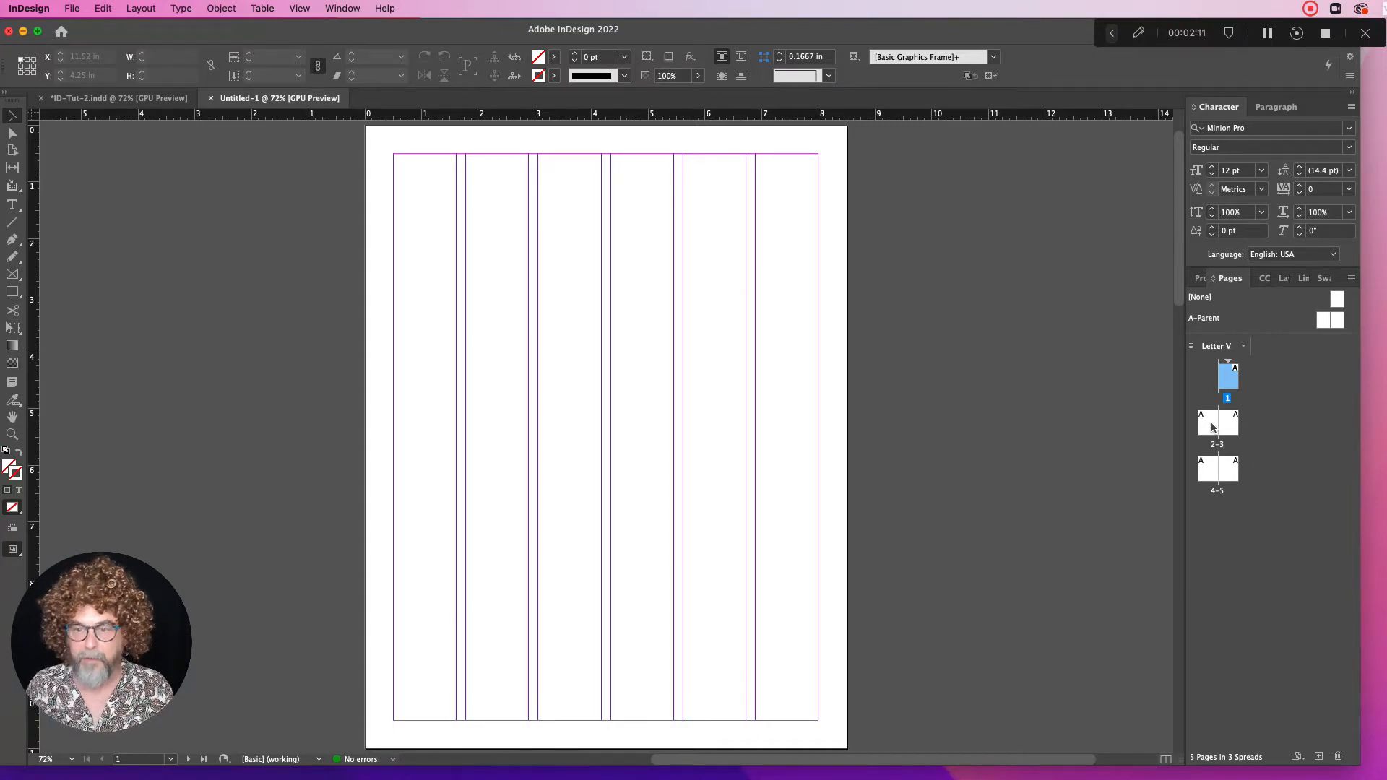
Go to spread 2-3 and draw a text frame about 4.94 × 2.64 in across the four outer-right columns of page 2
double_click(1214, 428)
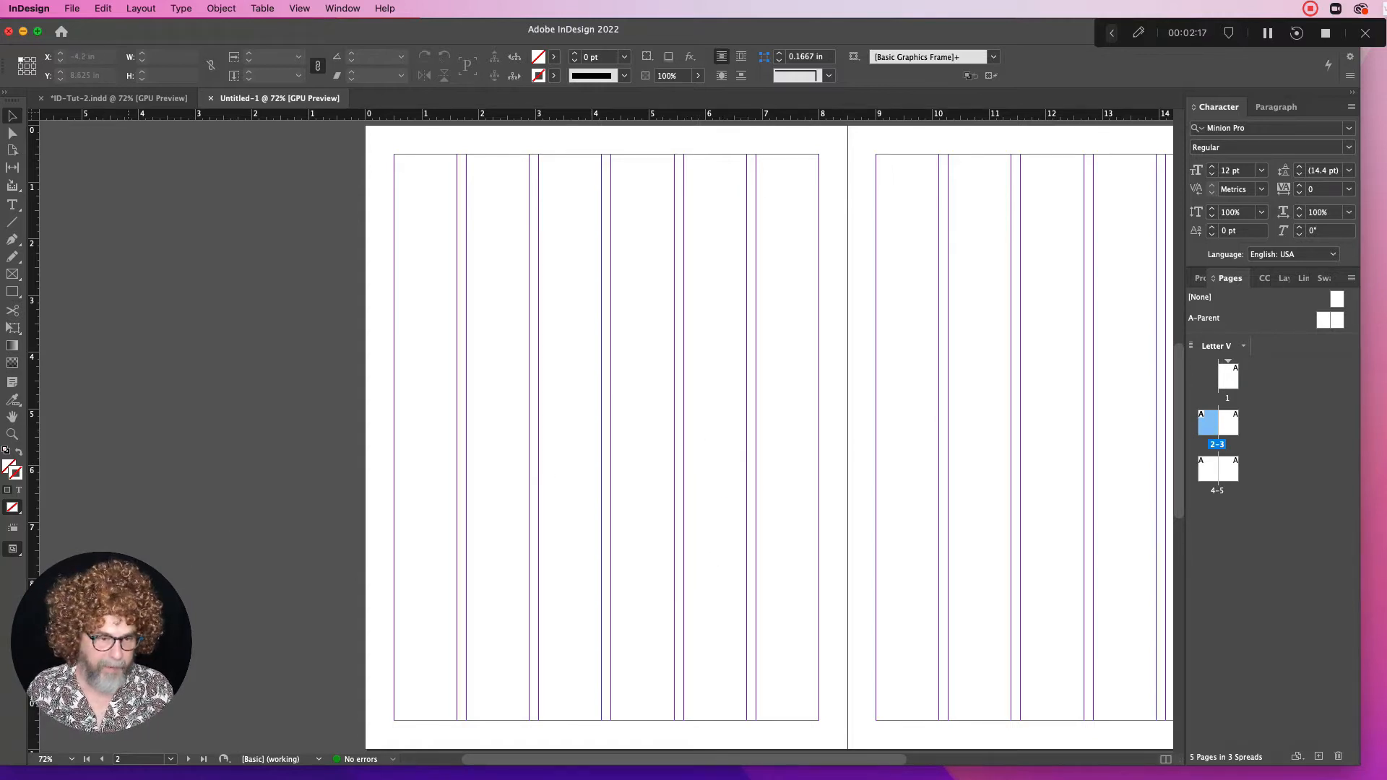
drag(639, 596, 455, 588)
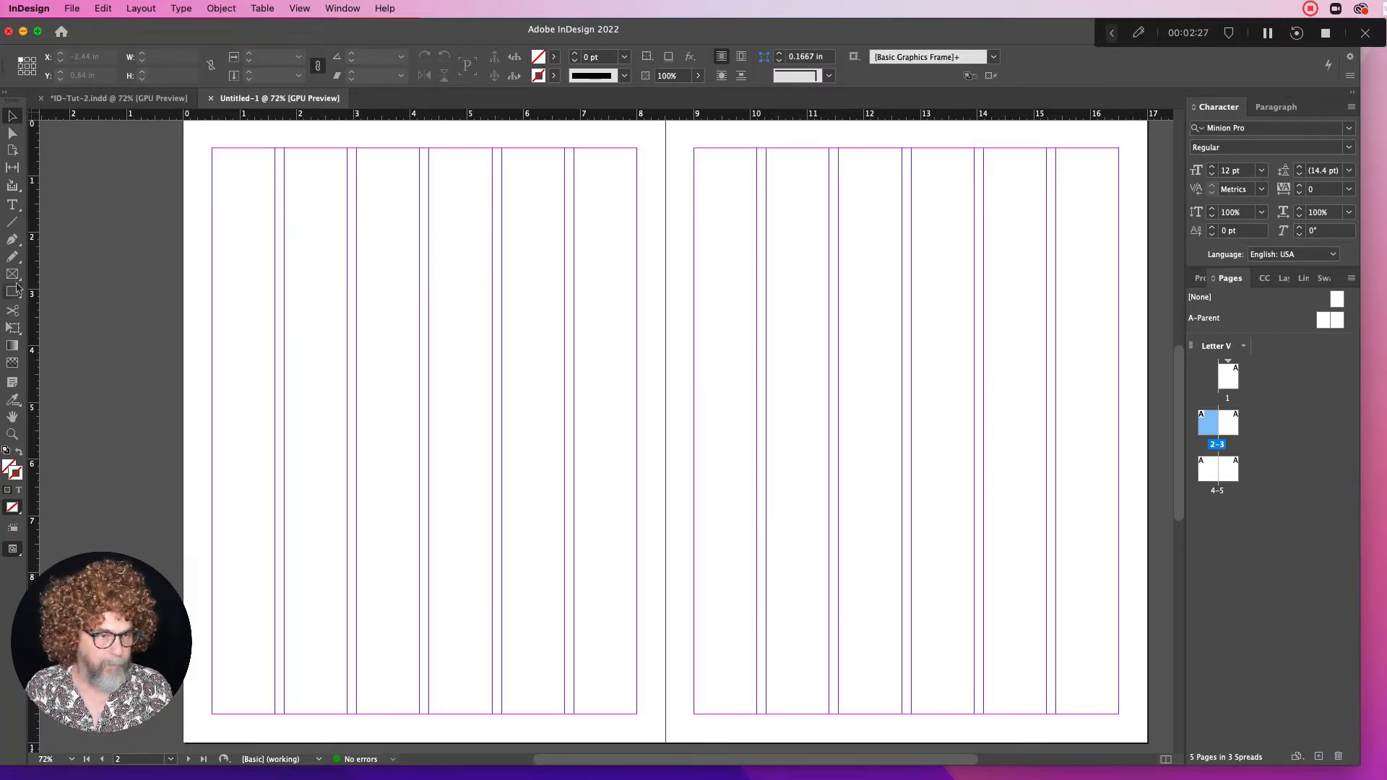
click(12, 206)
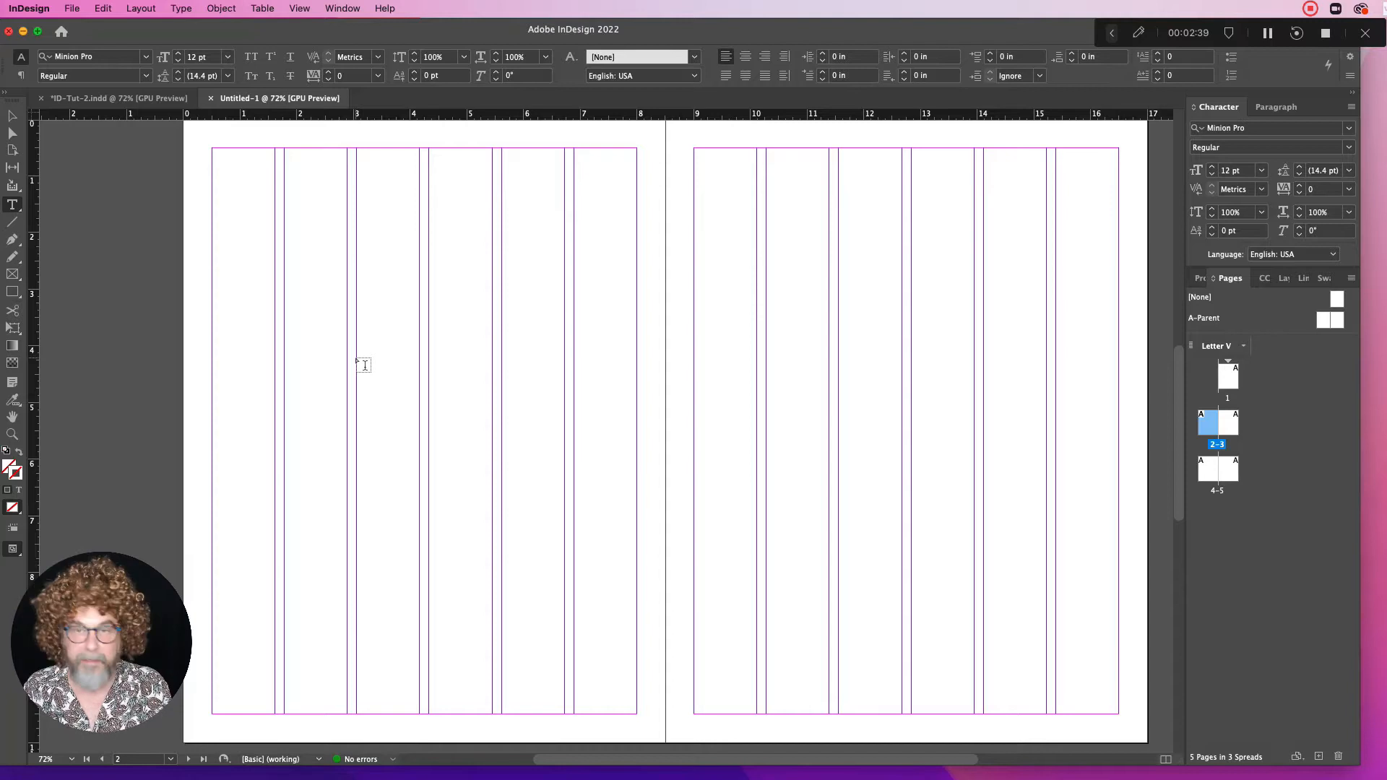
drag(357, 359, 637, 506)
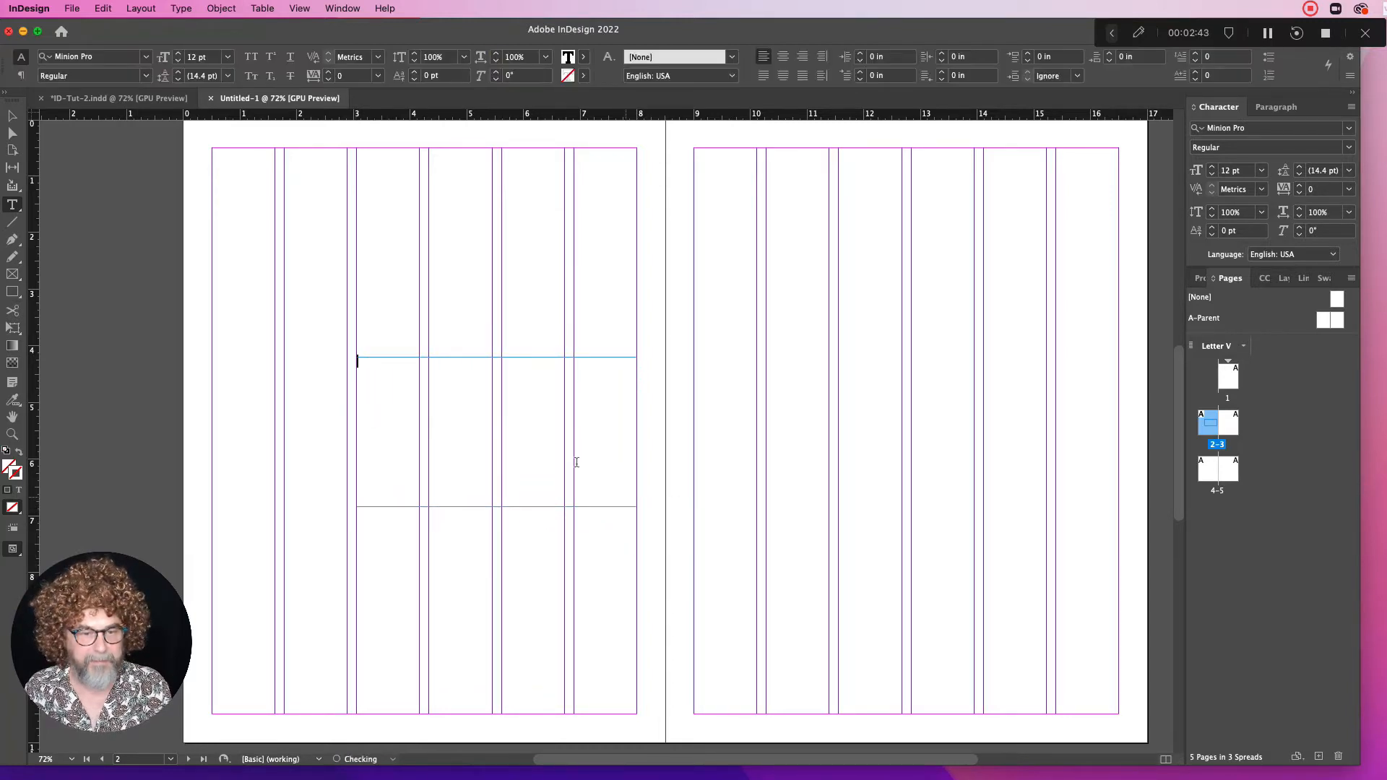
key(Escape)
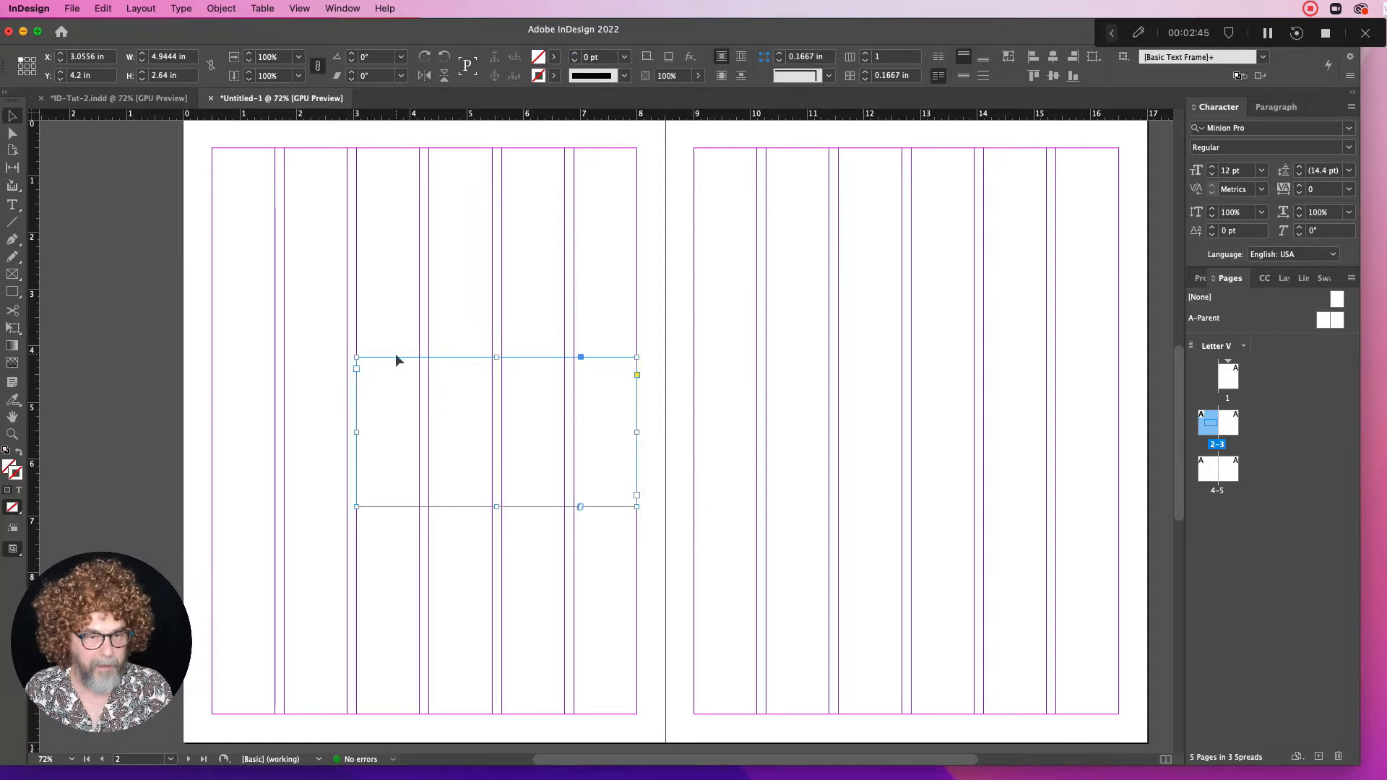
Move the page 2 text frame down and extend its lower and upper edges to a height of about 3.4 in
drag(396, 357, 396, 475)
drag(495, 616, 496, 646)
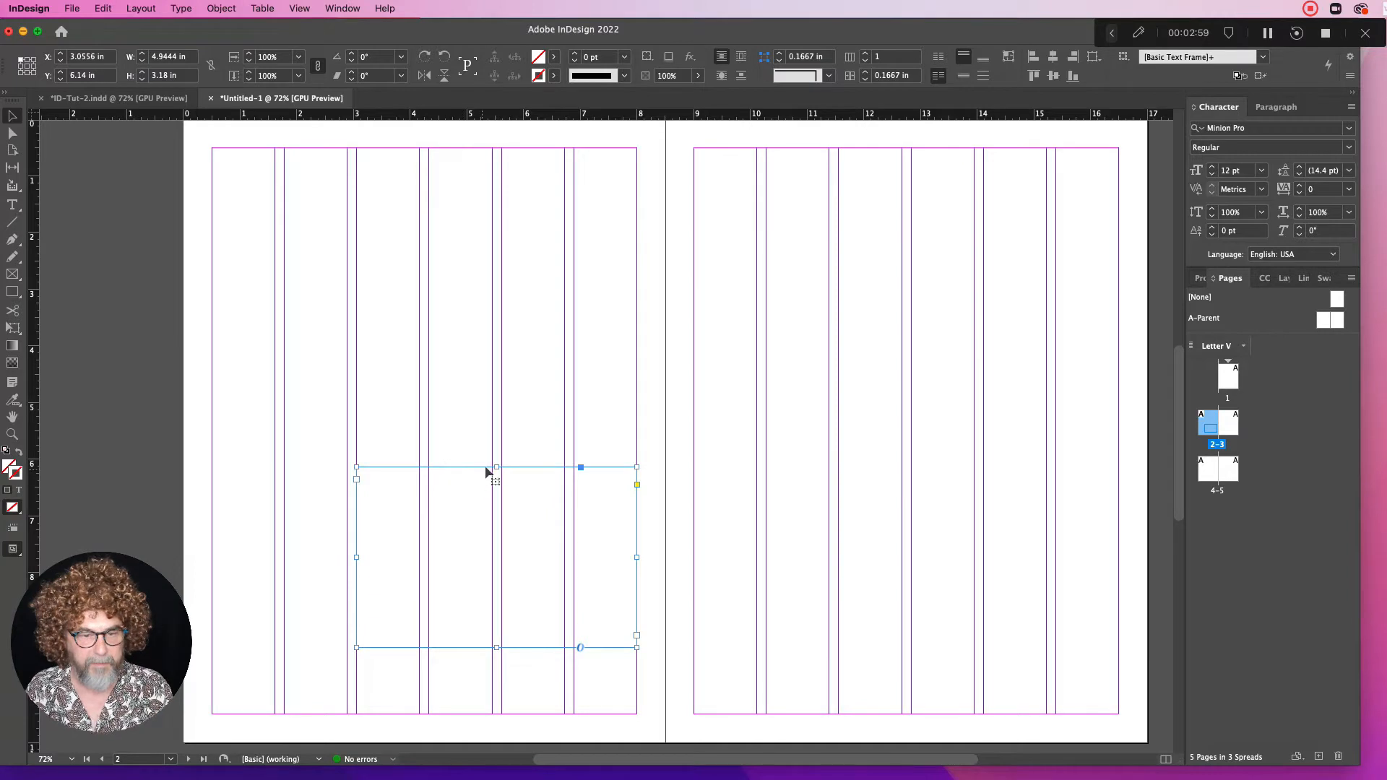
drag(496, 463, 495, 451)
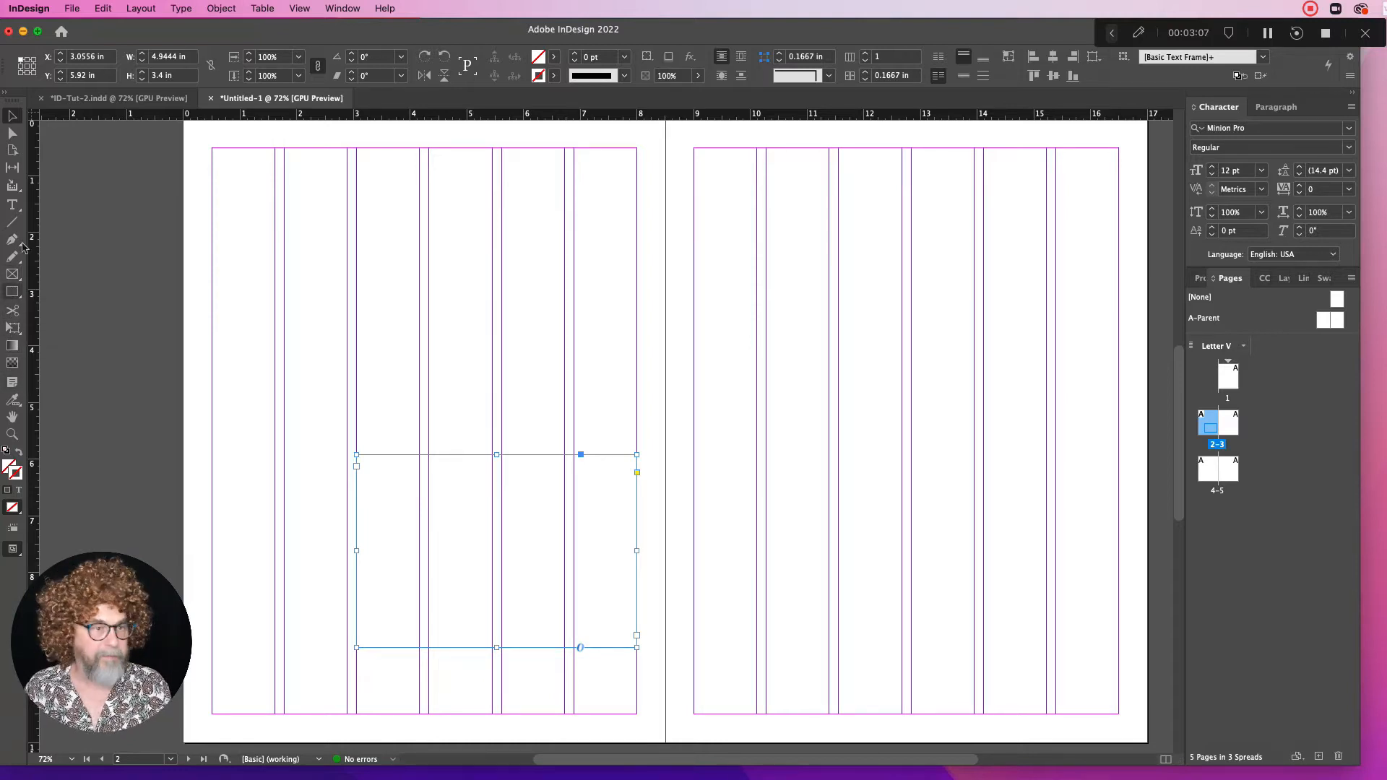
Draw three side-by-side text frames on page 3, each two columns wide and about 7.32 in tall, reaching the bottom margin
click(12, 208)
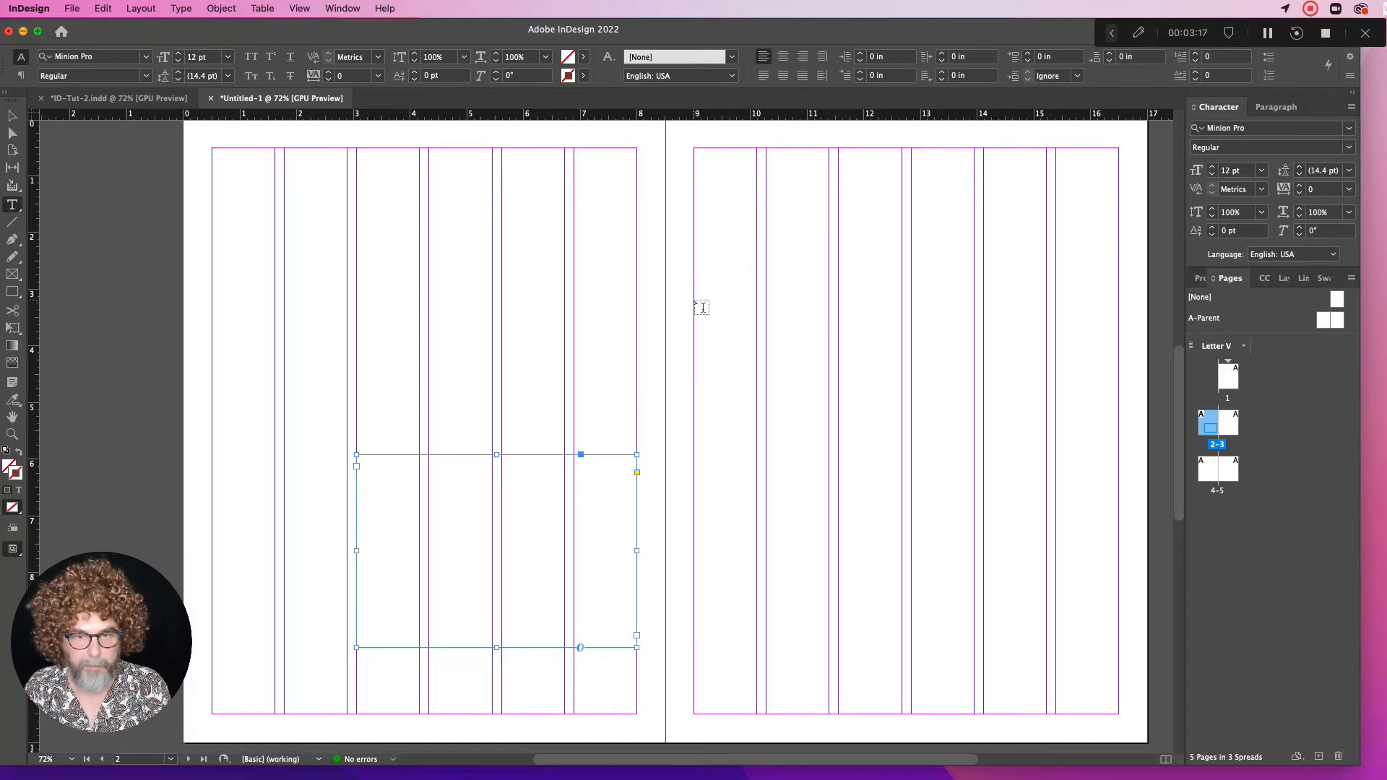
drag(694, 299, 829, 711)
click(847, 305)
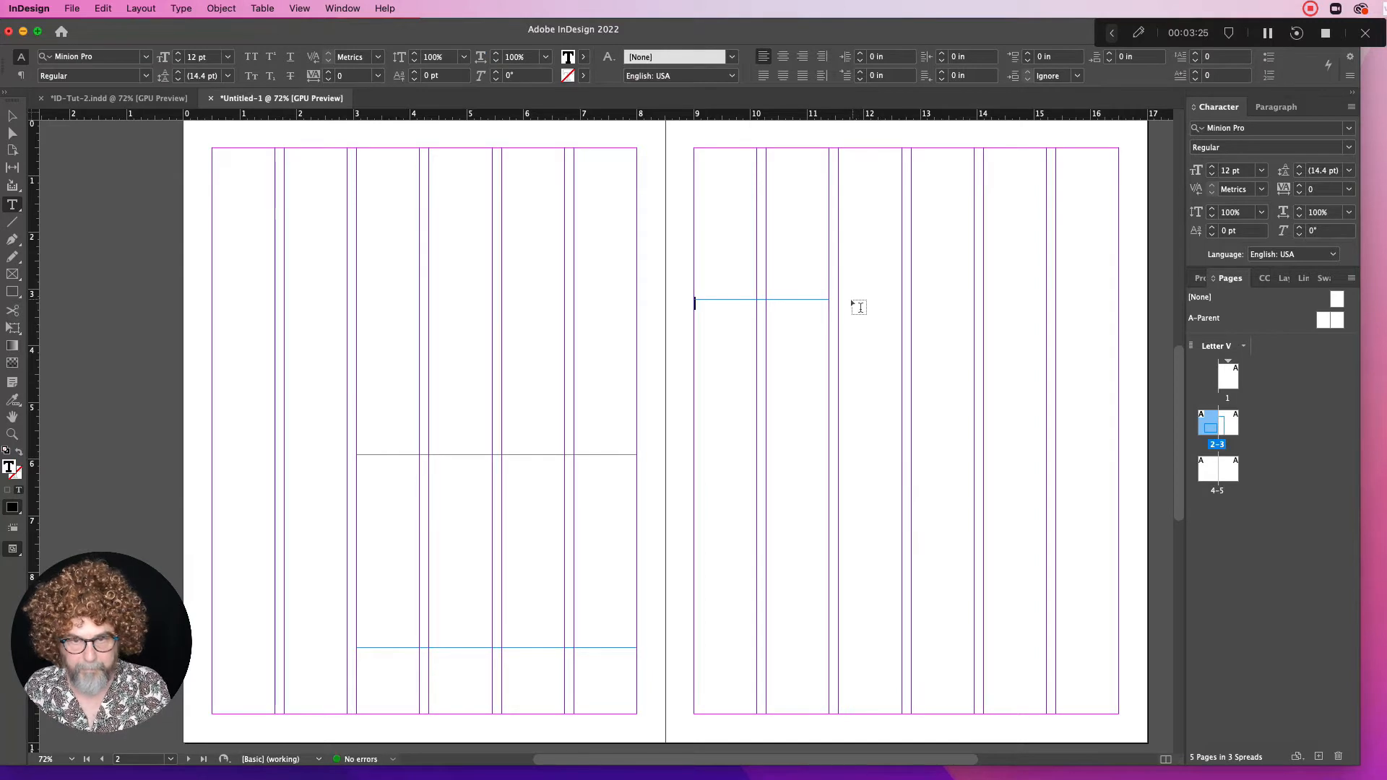
drag(846, 305, 976, 716)
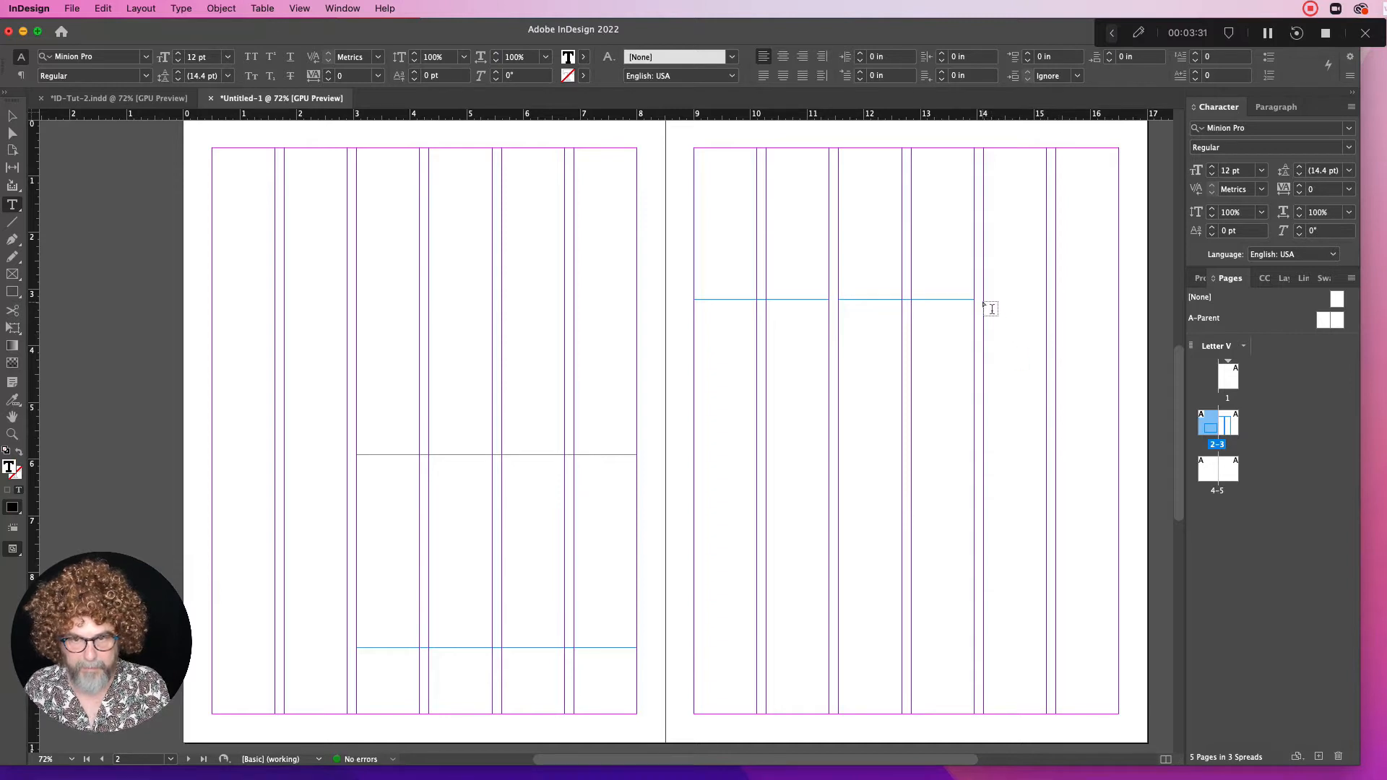
drag(983, 298, 1118, 715)
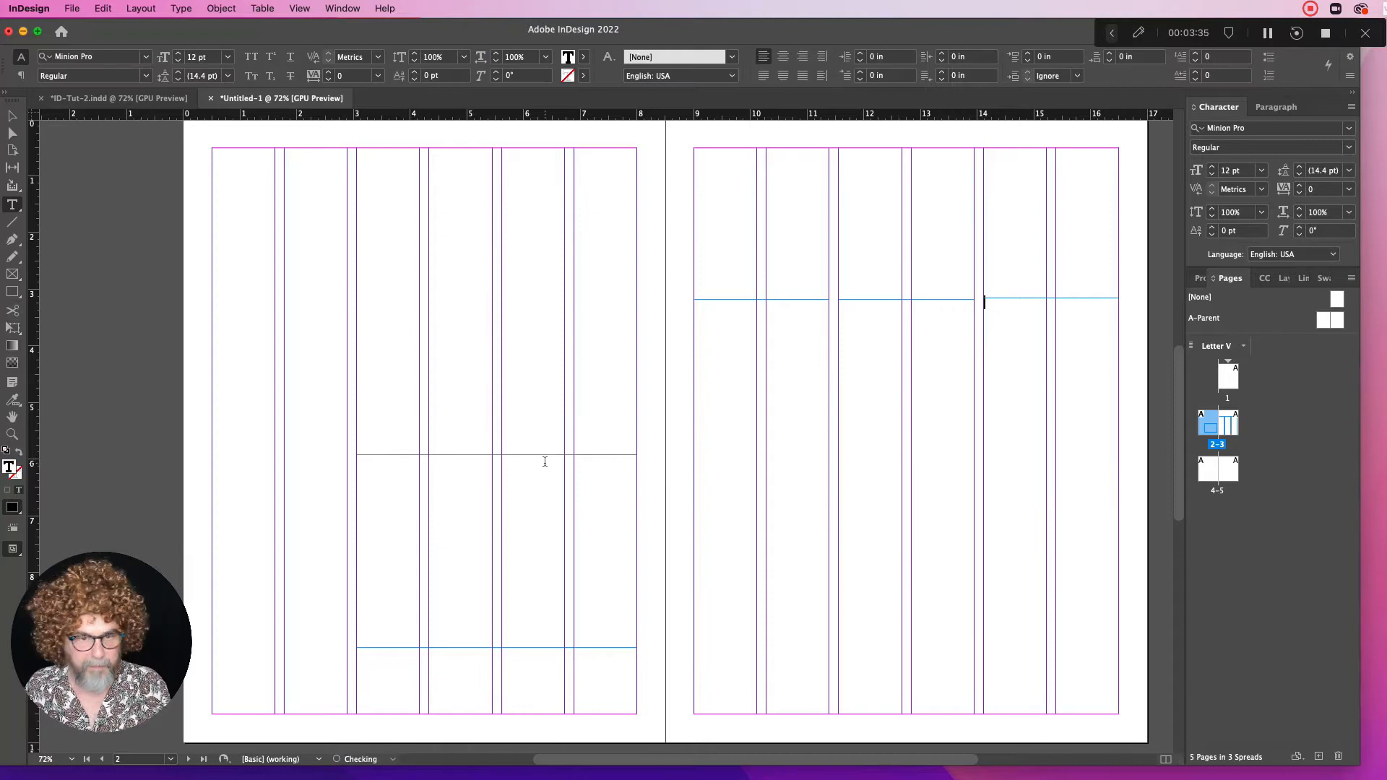
Fill the page 2 text frame with placeholder text
click(429, 475)
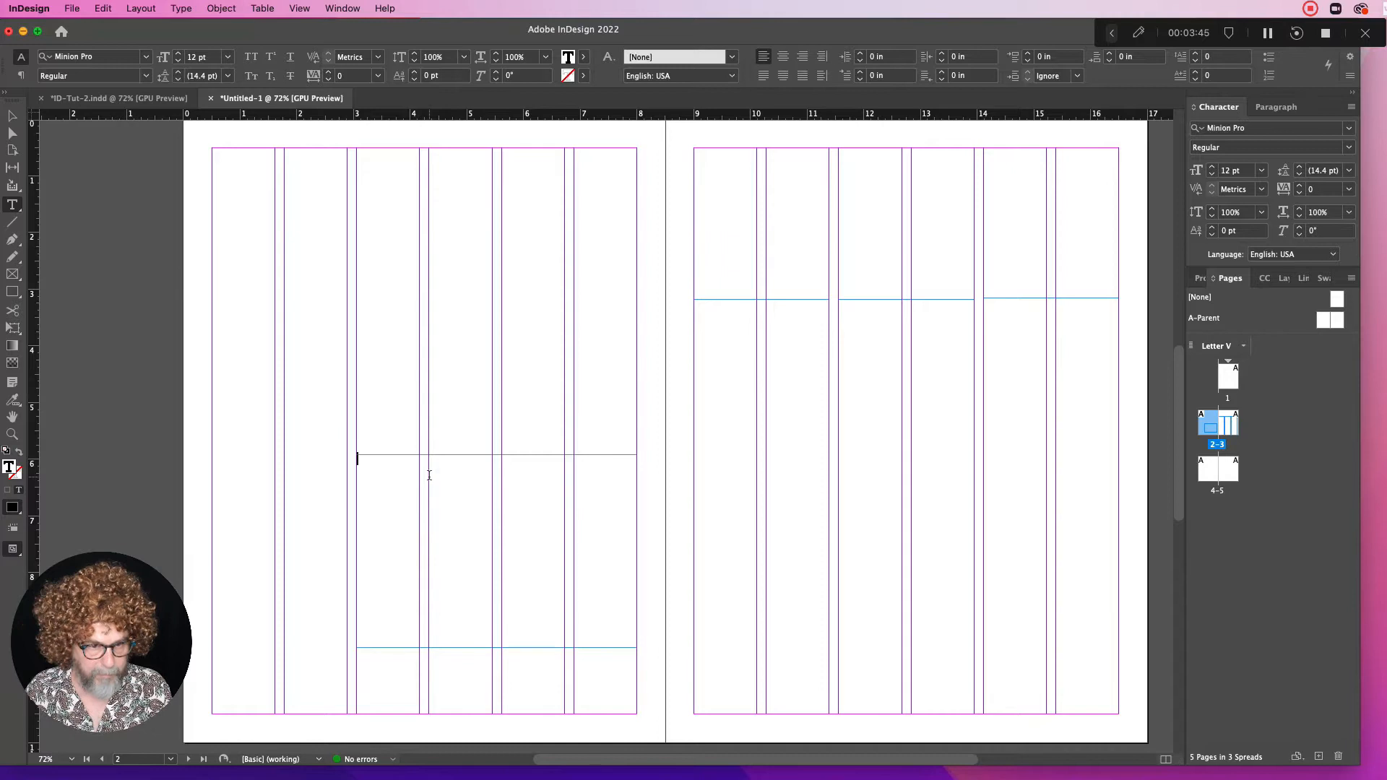
right_click(430, 479)
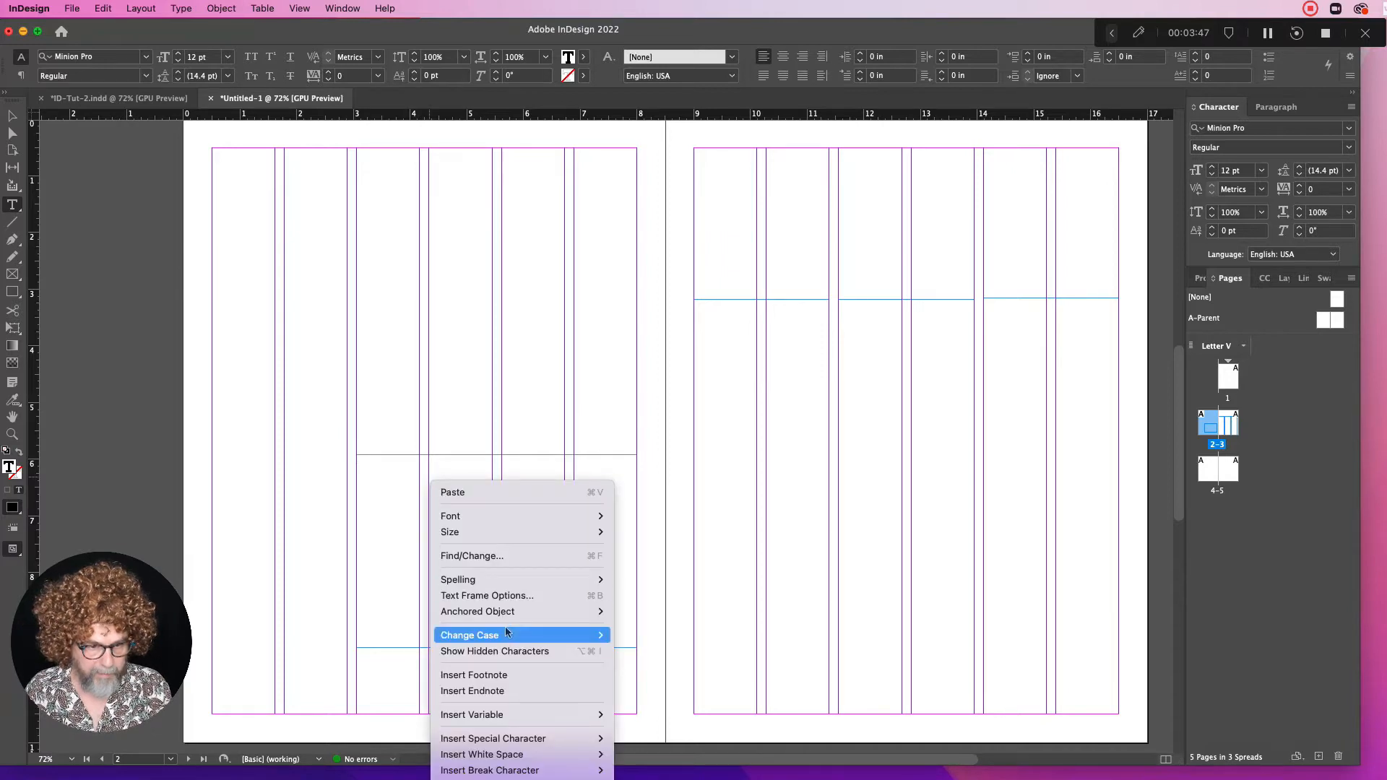
mouse_move(499, 718)
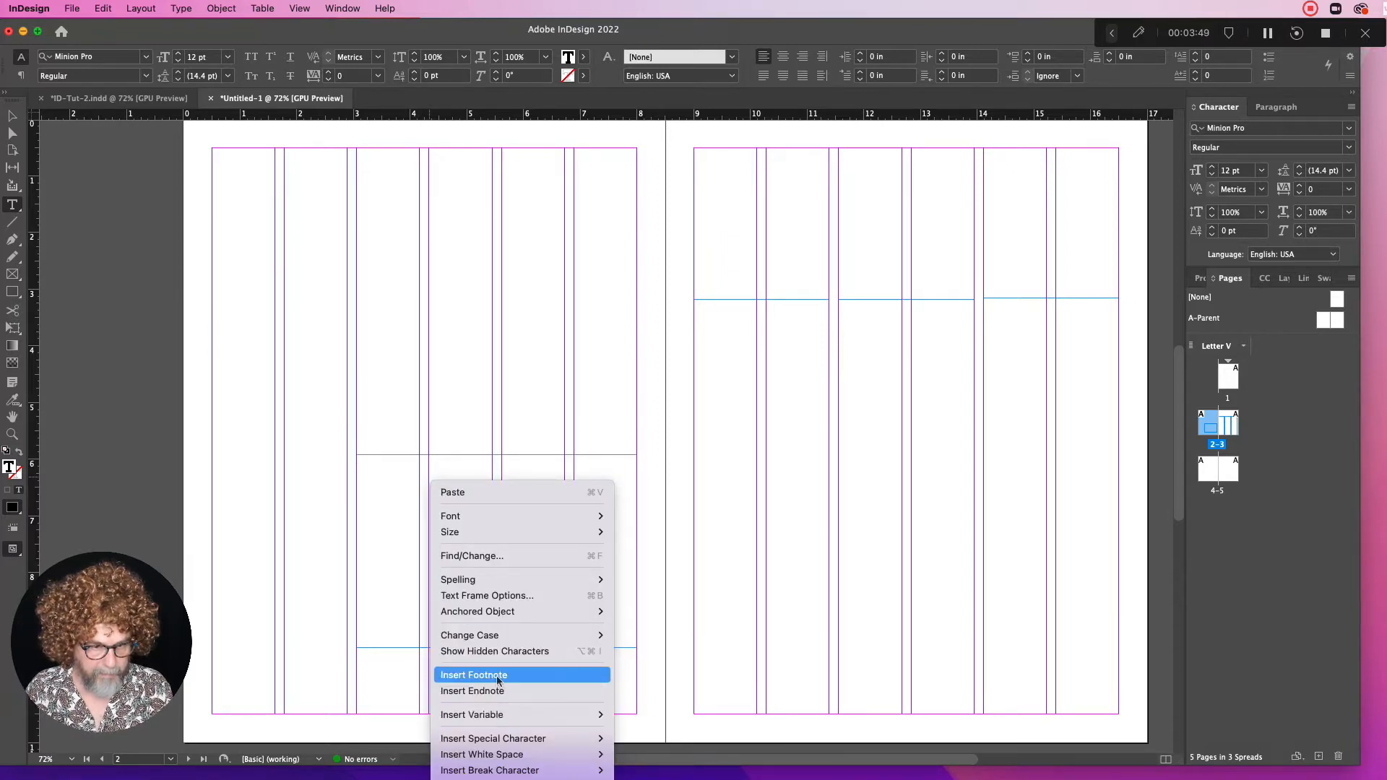
mouse_move(525, 755)
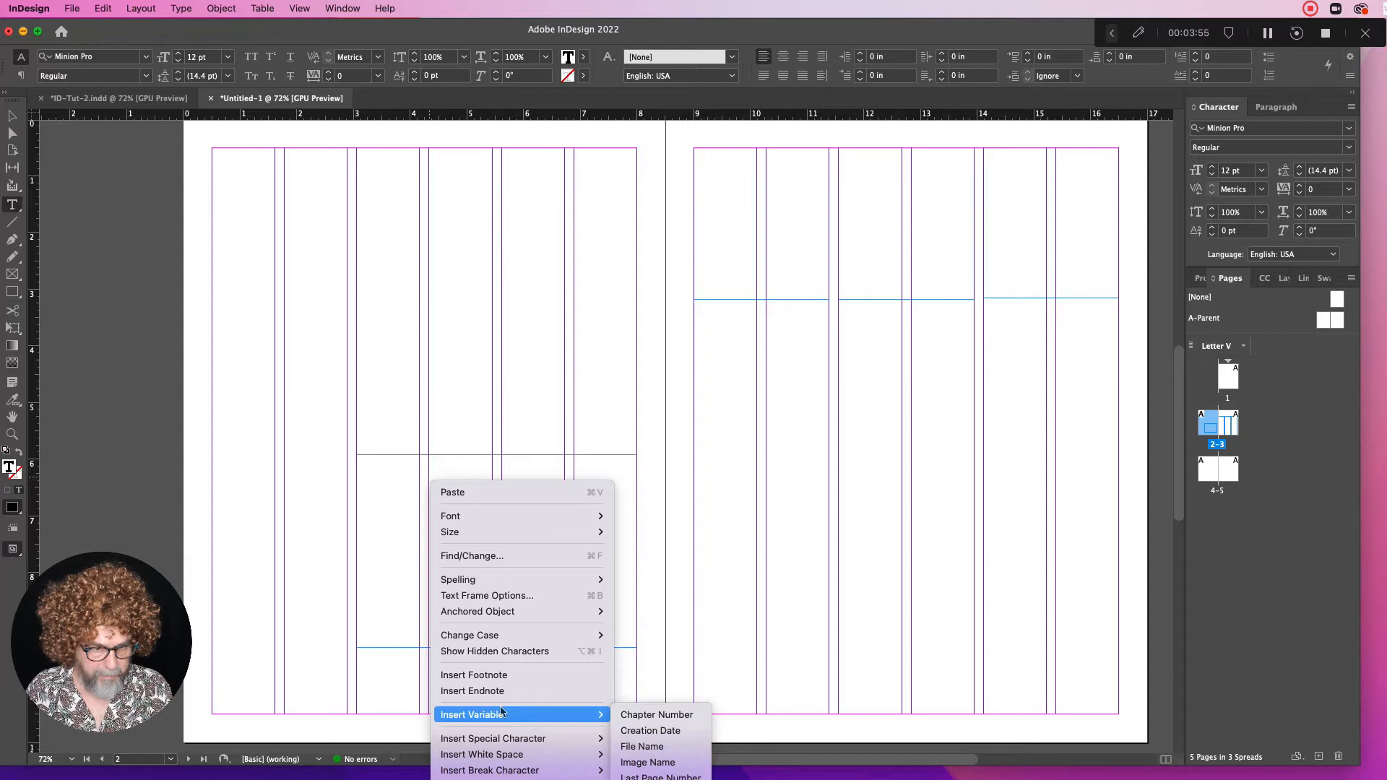
click(498, 772)
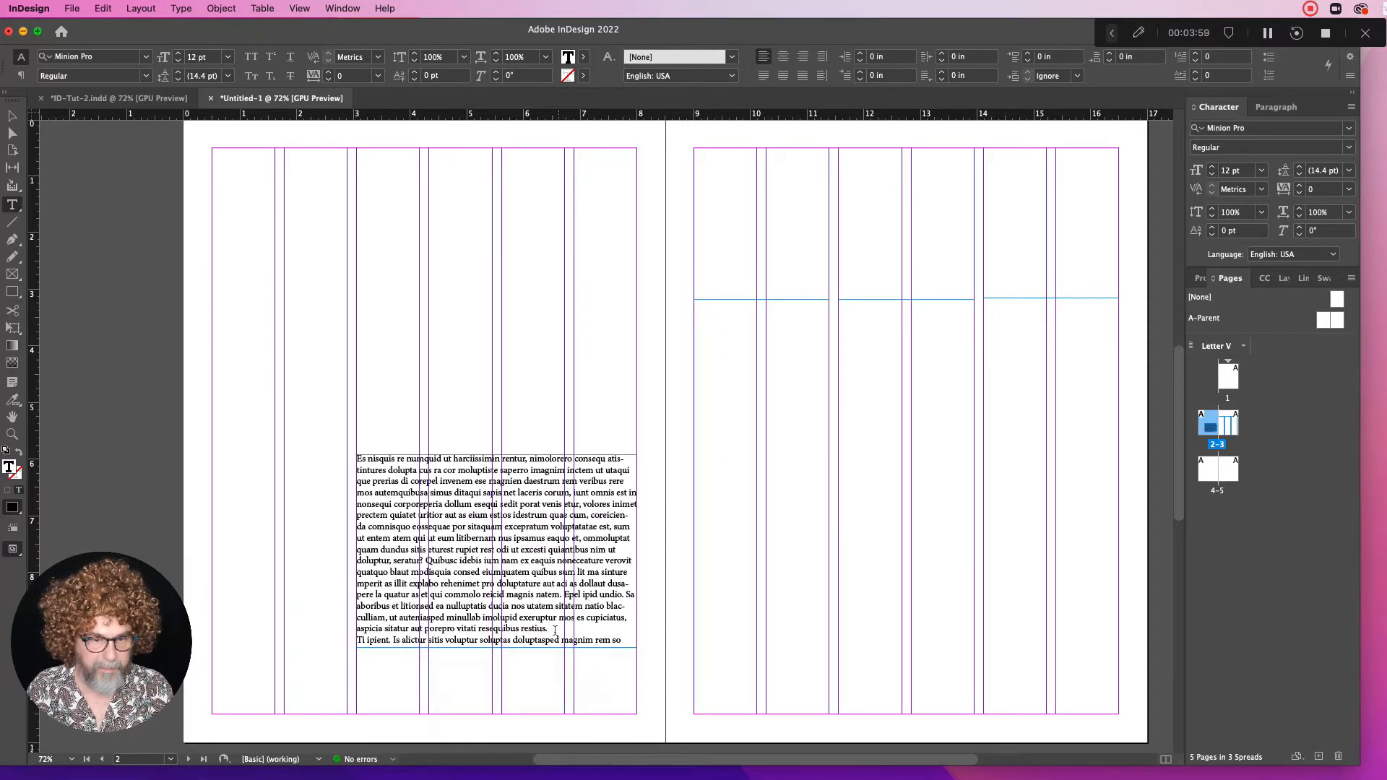
Copy all the placeholder text and extend the page 2 frame's top edge up to about 1.4 in on the ruler
key(super+a)
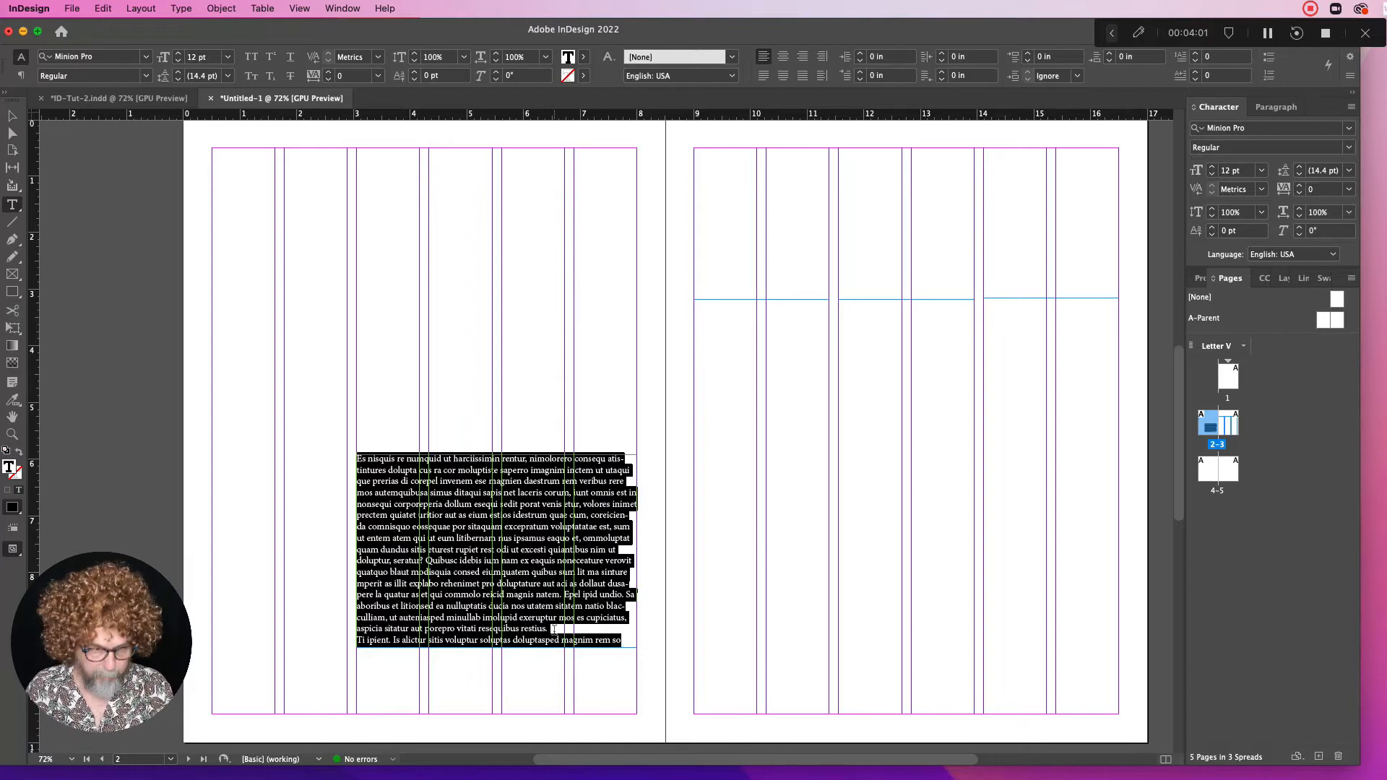
click(762, 379)
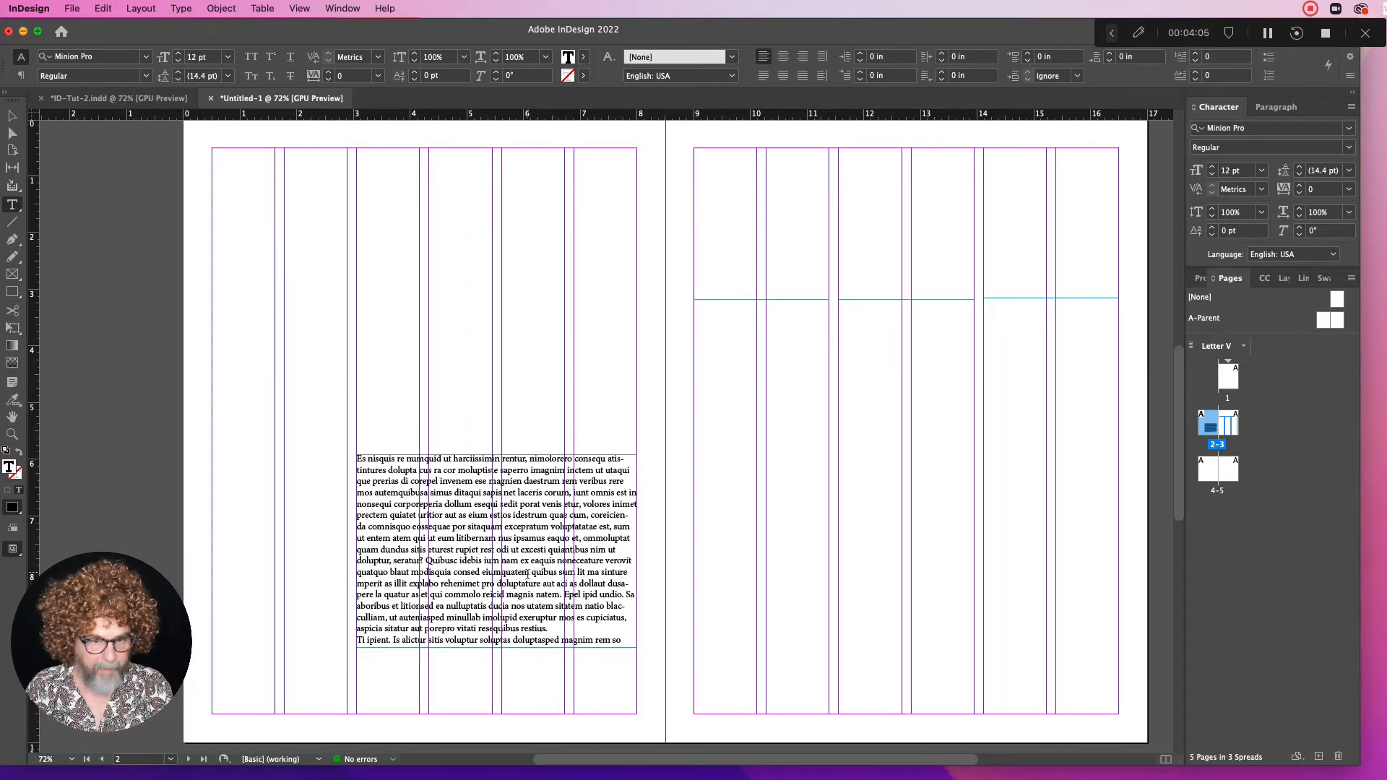
key(Escape)
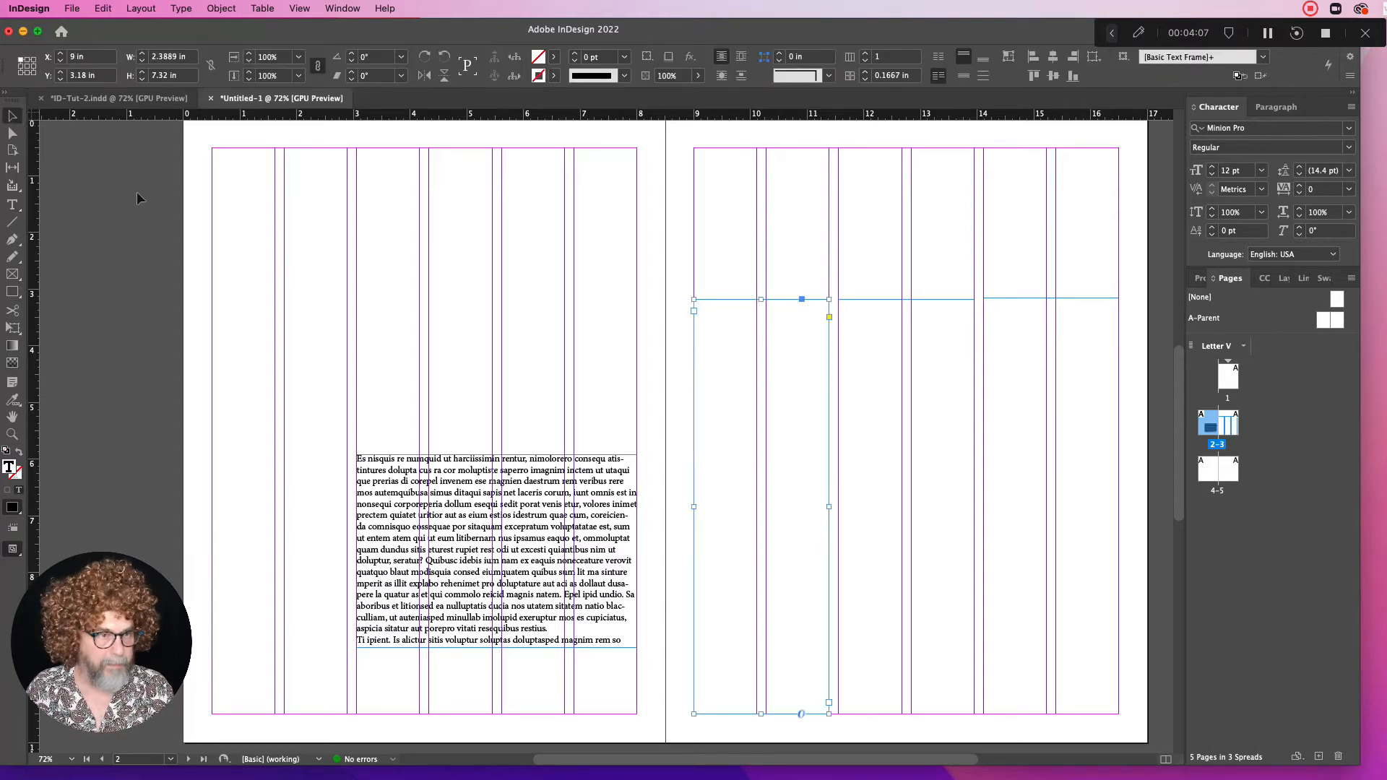
click(496, 456)
drag(496, 453, 496, 200)
Paste the copied placeholder text twice at the end of the existing text in the page 2 frame
double_click(610, 383)
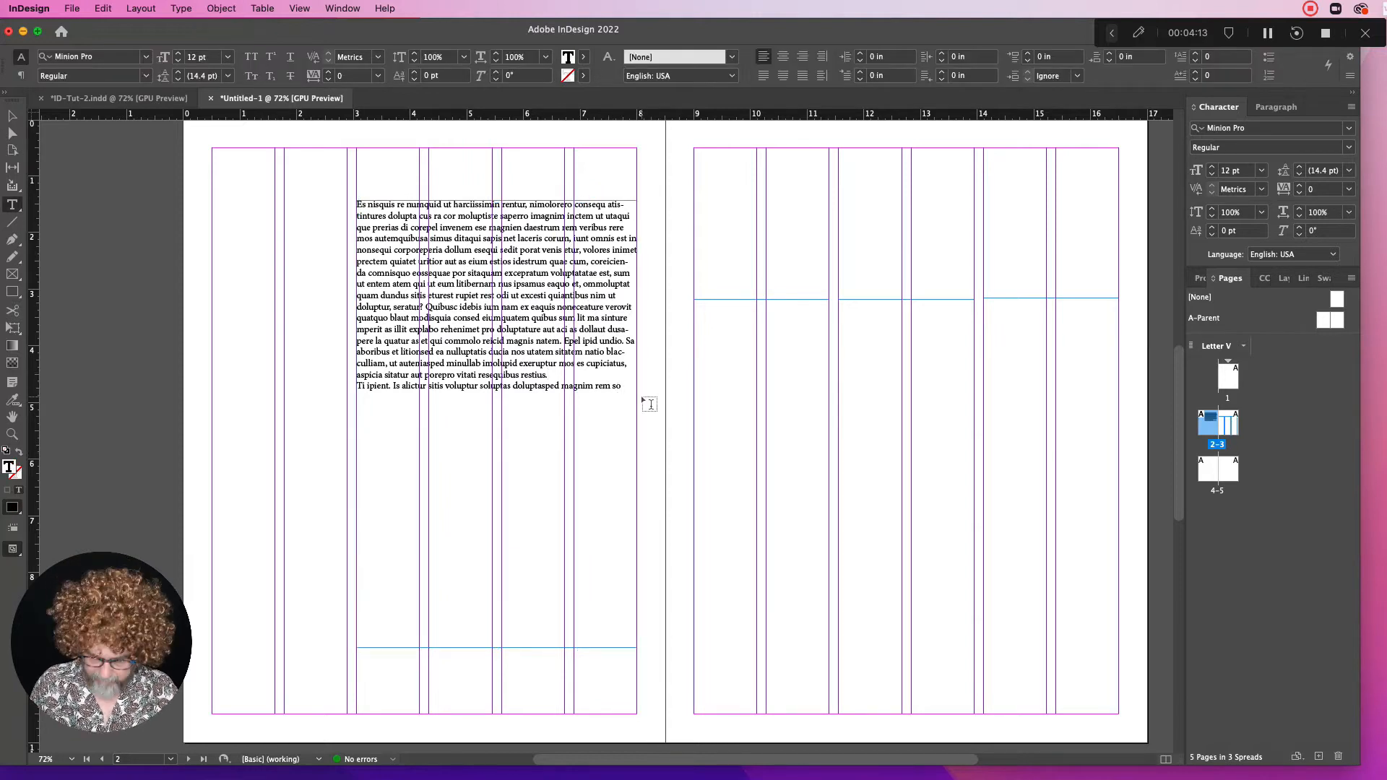
click(585, 378)
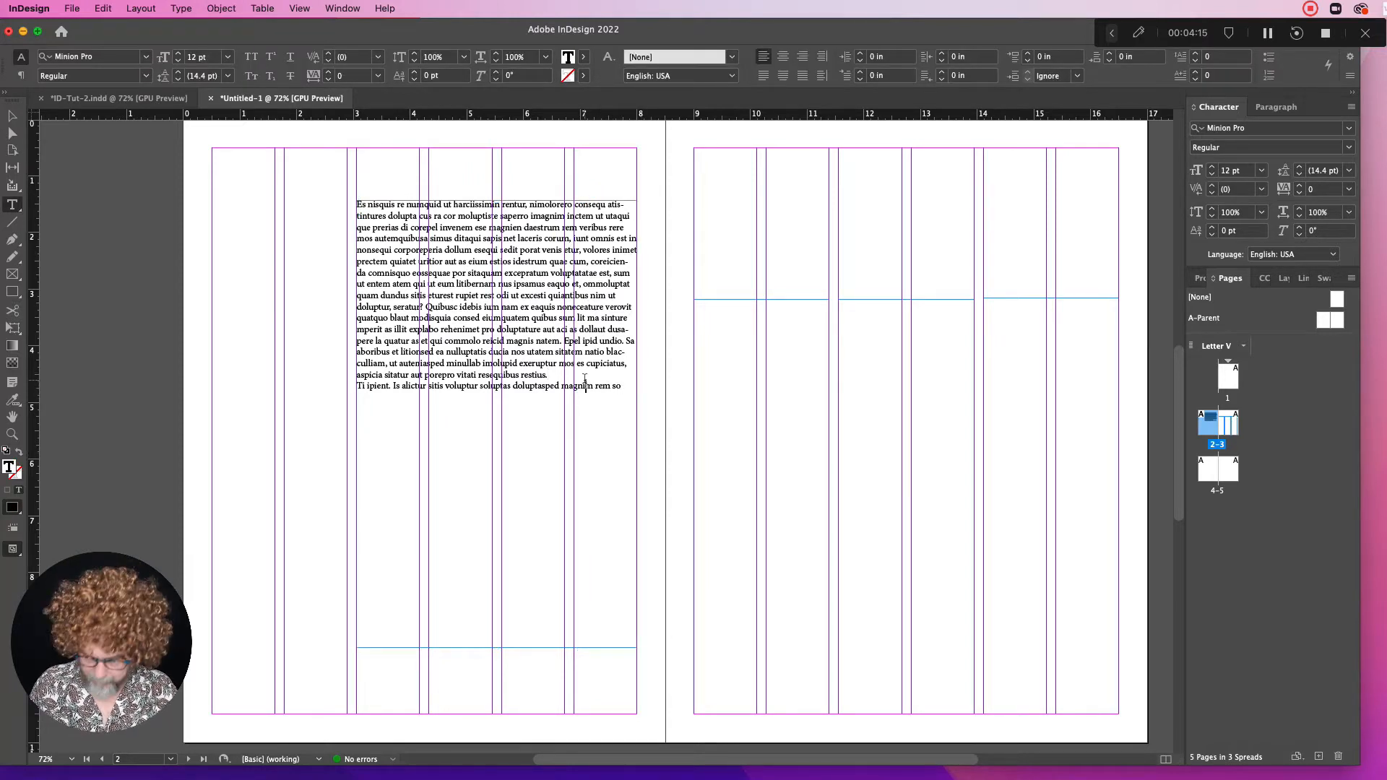
click(627, 386)
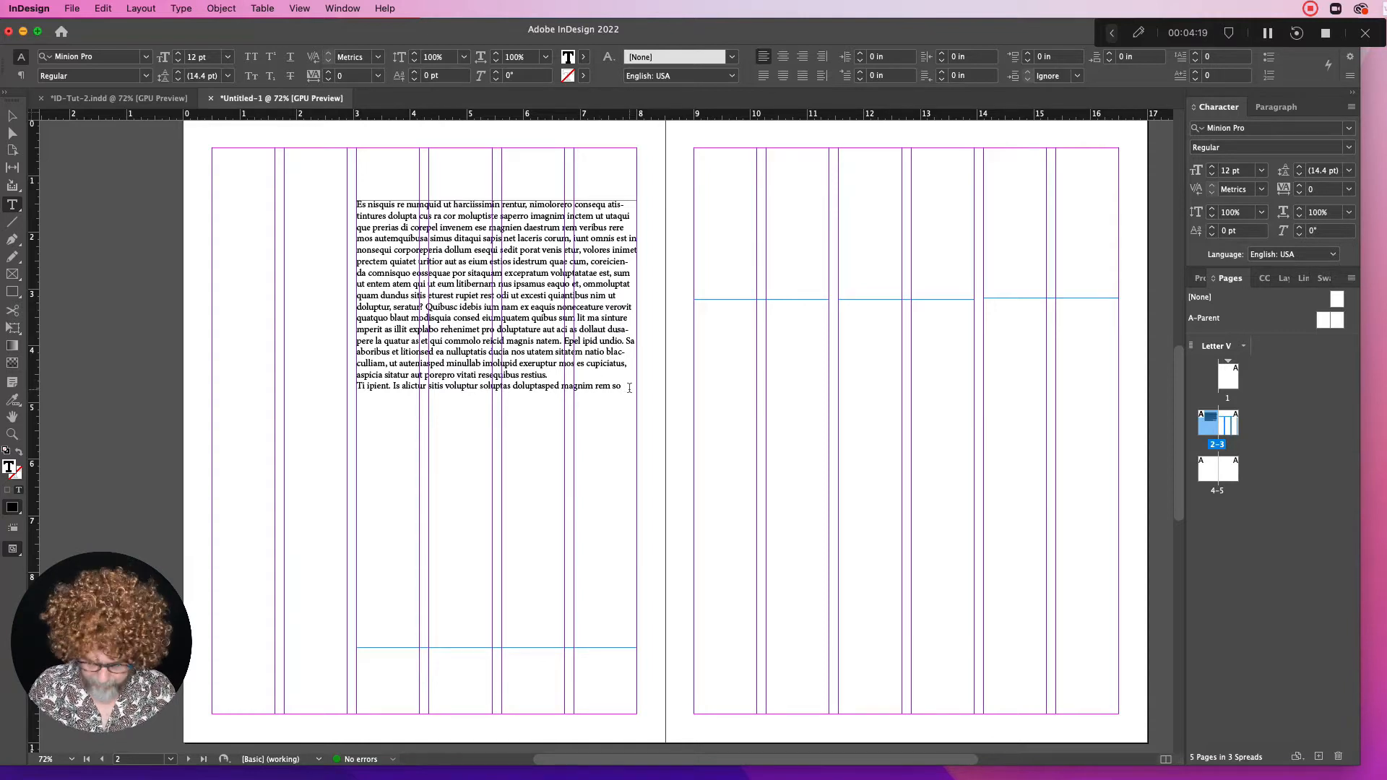
key(super+v)
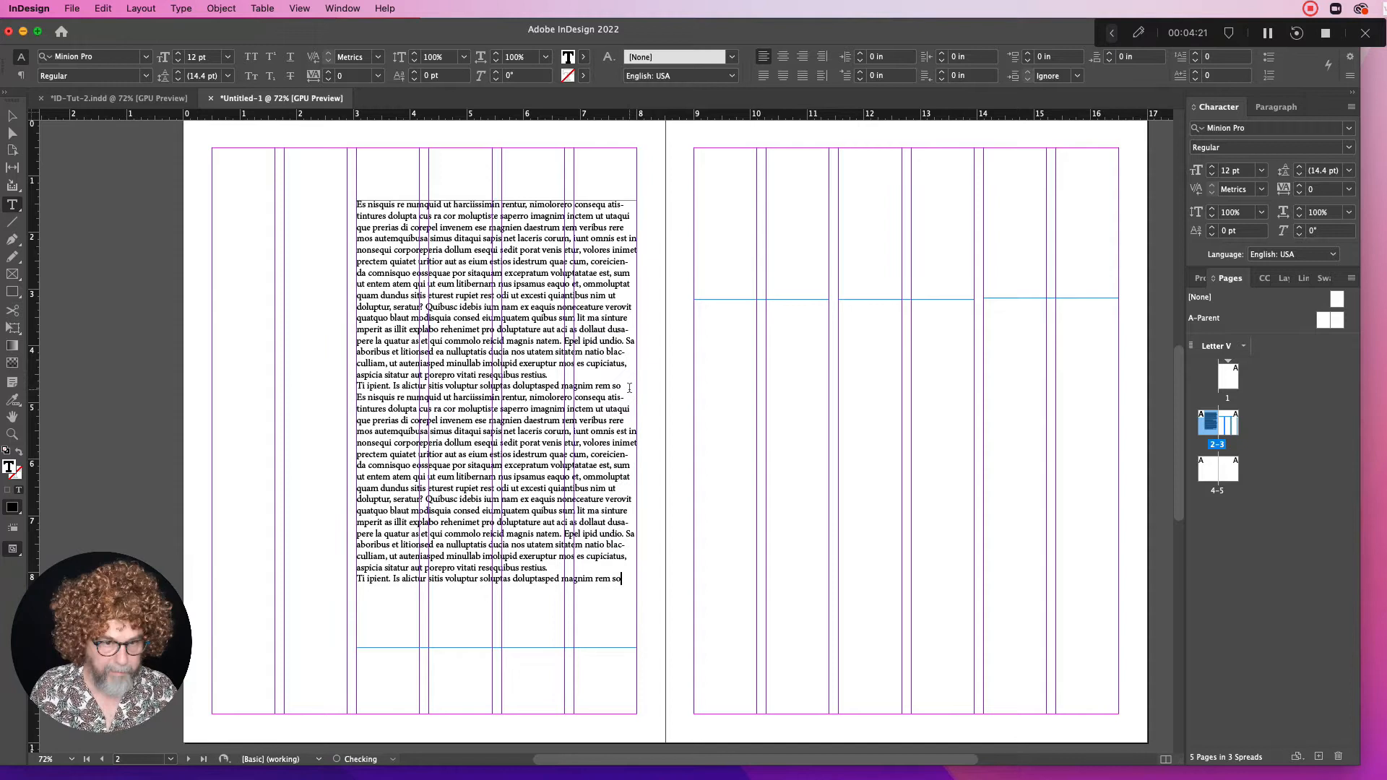
key(super+v)
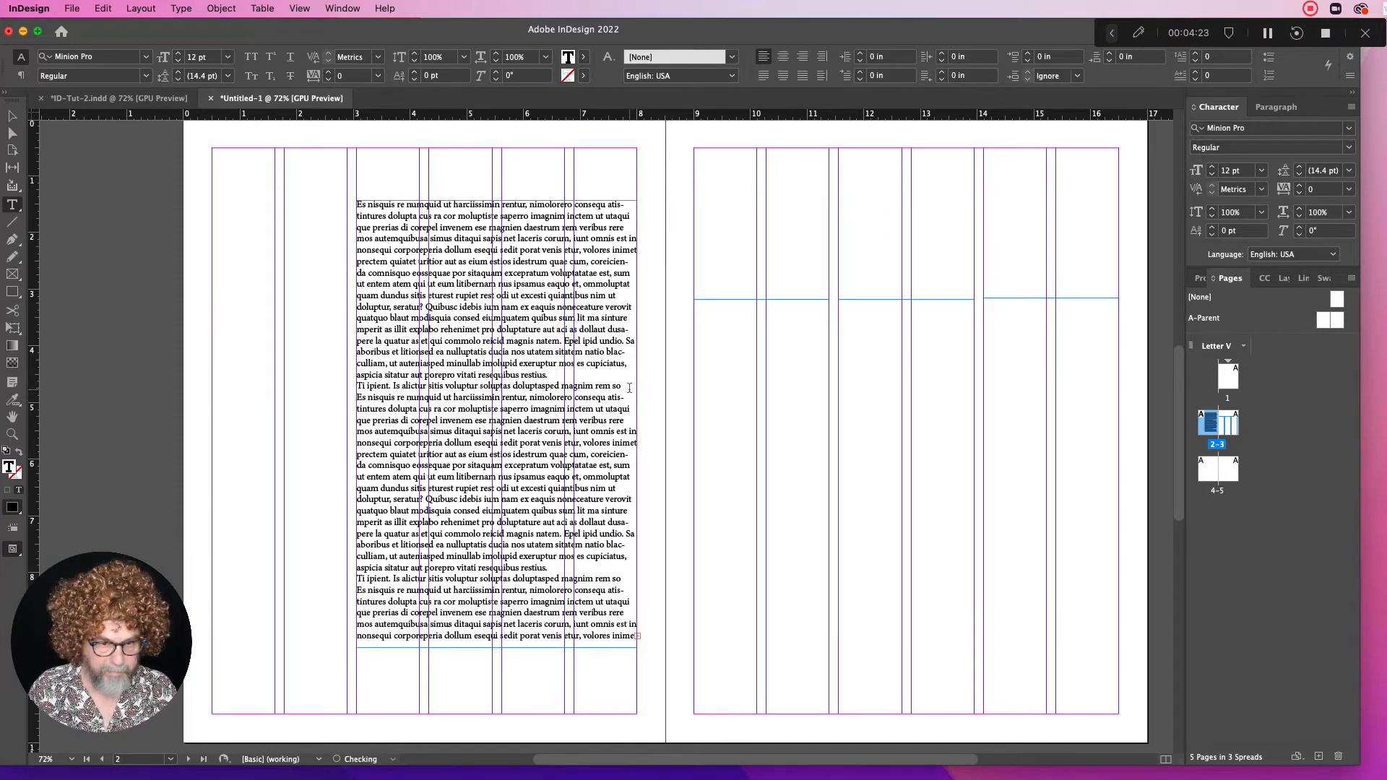
key(Escape)
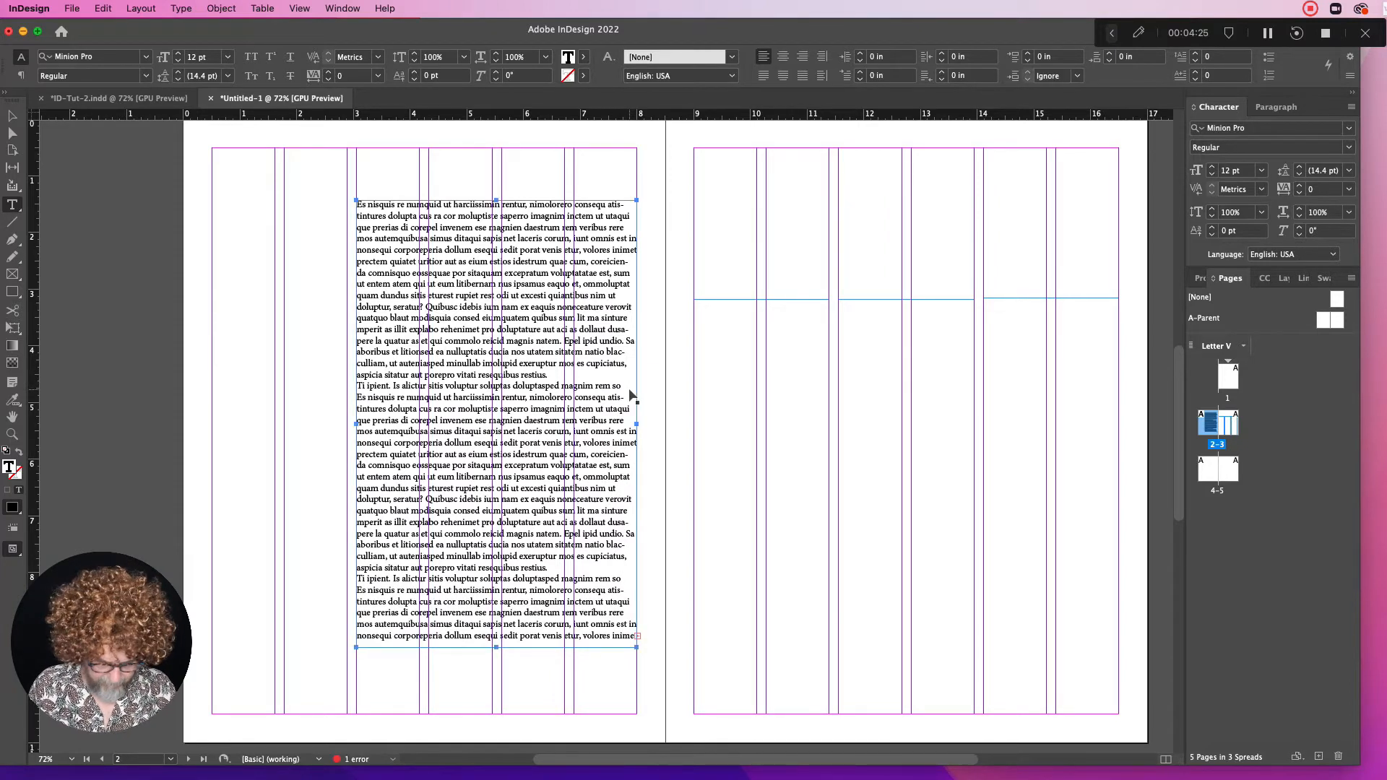
Thread the overset text from the page 2 frame through all three column frames on page 3
key(super+shift+a)
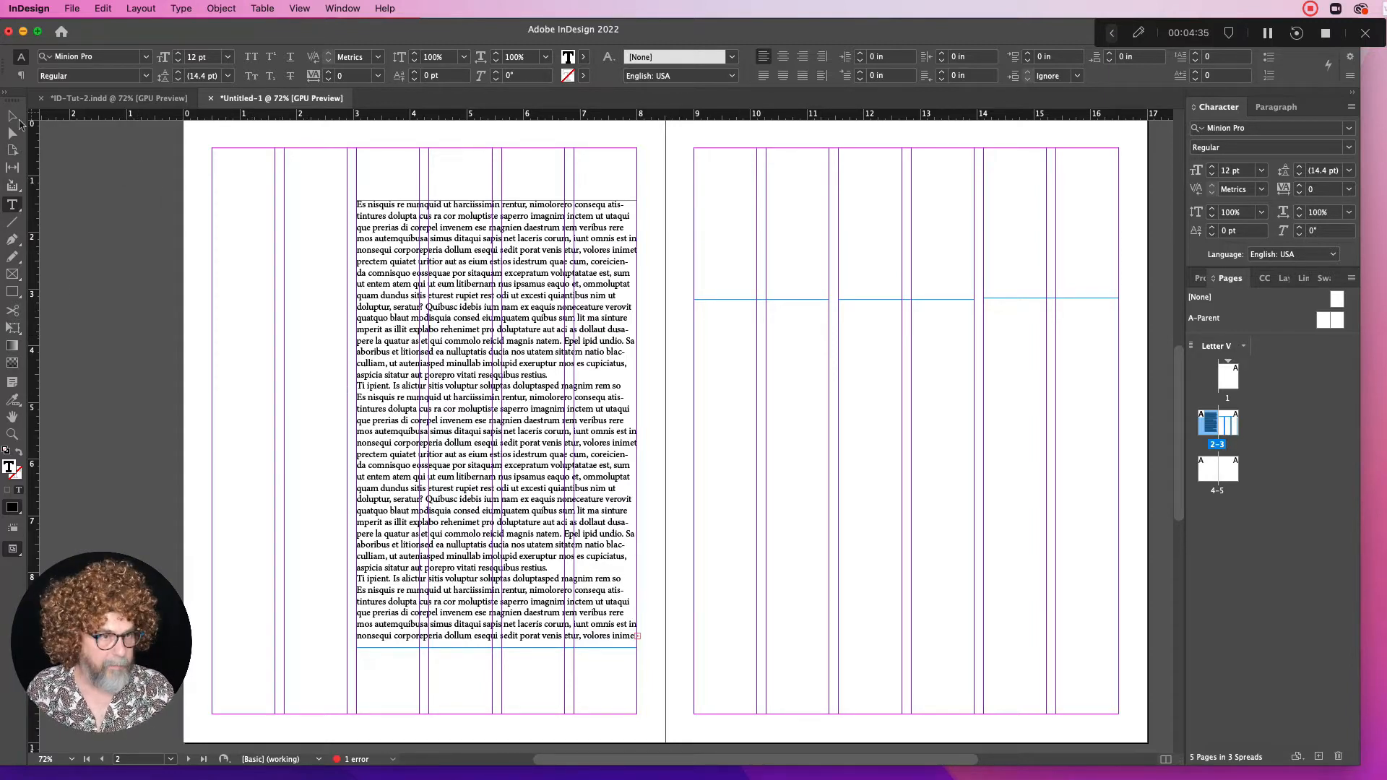
key(Escape)
click(637, 637)
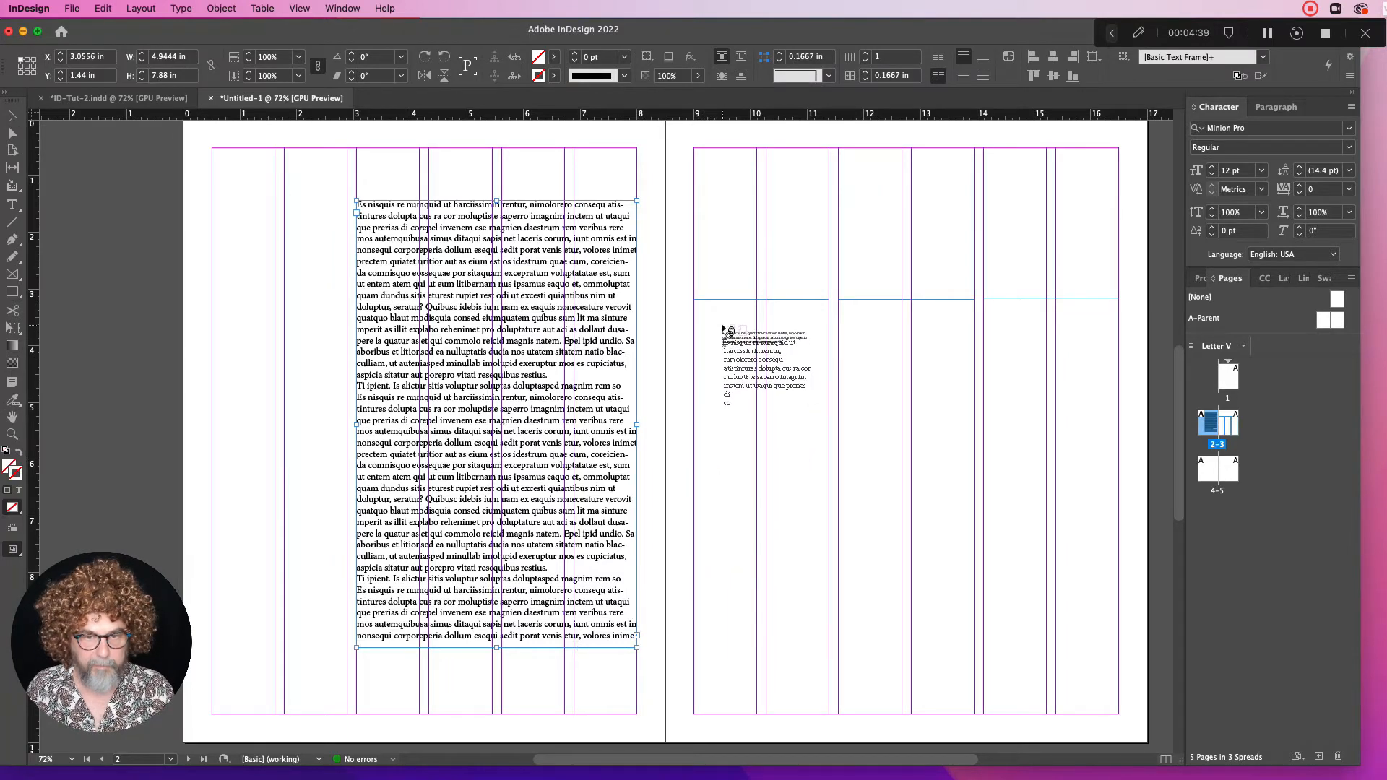
drag(693, 299, 829, 712)
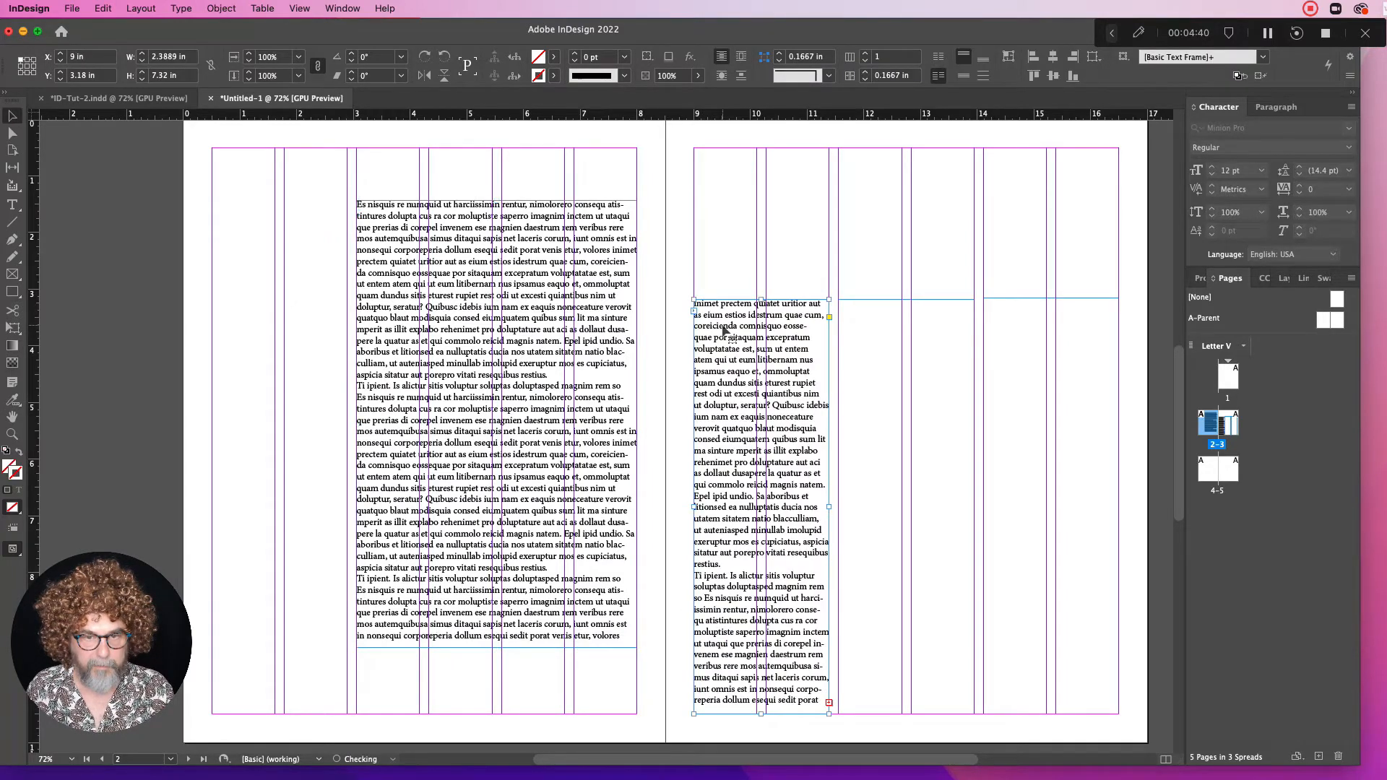
click(828, 704)
click(860, 345)
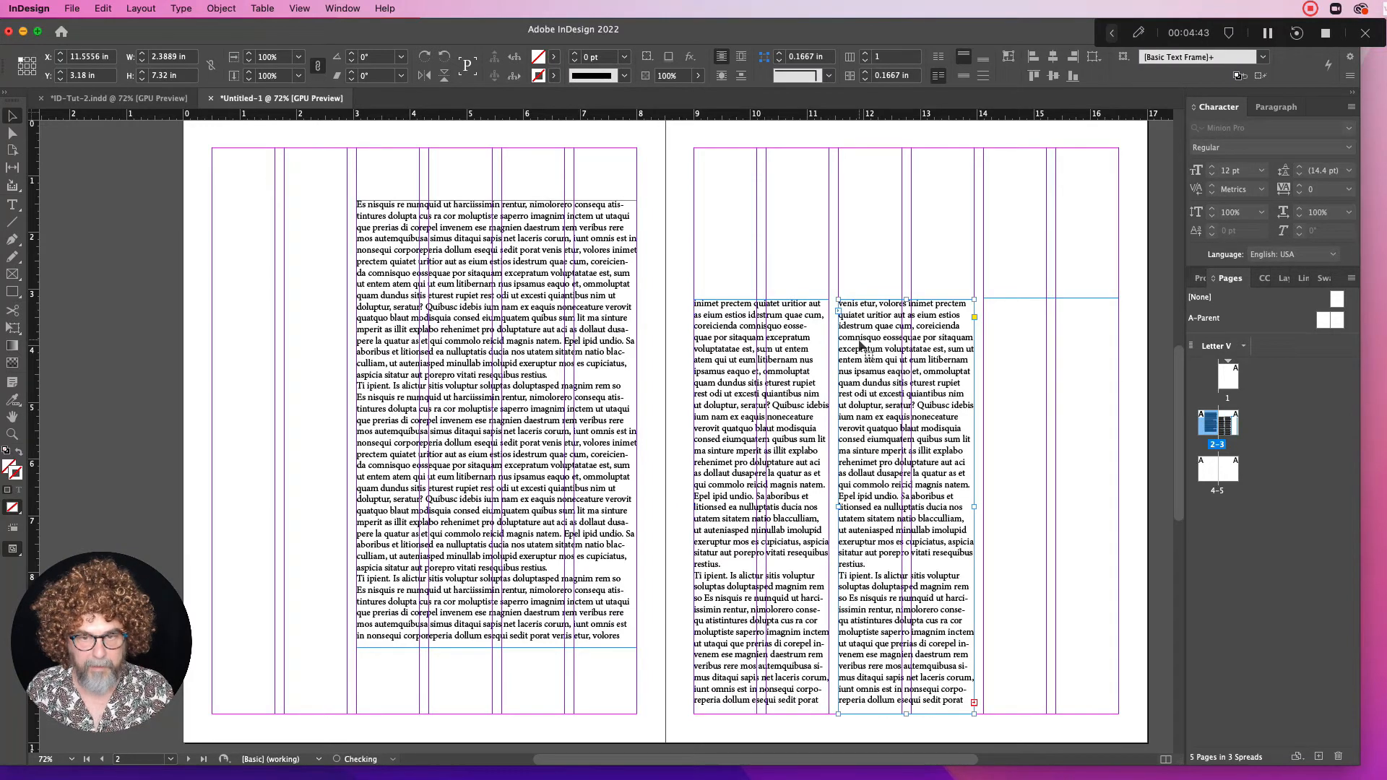
click(973, 702)
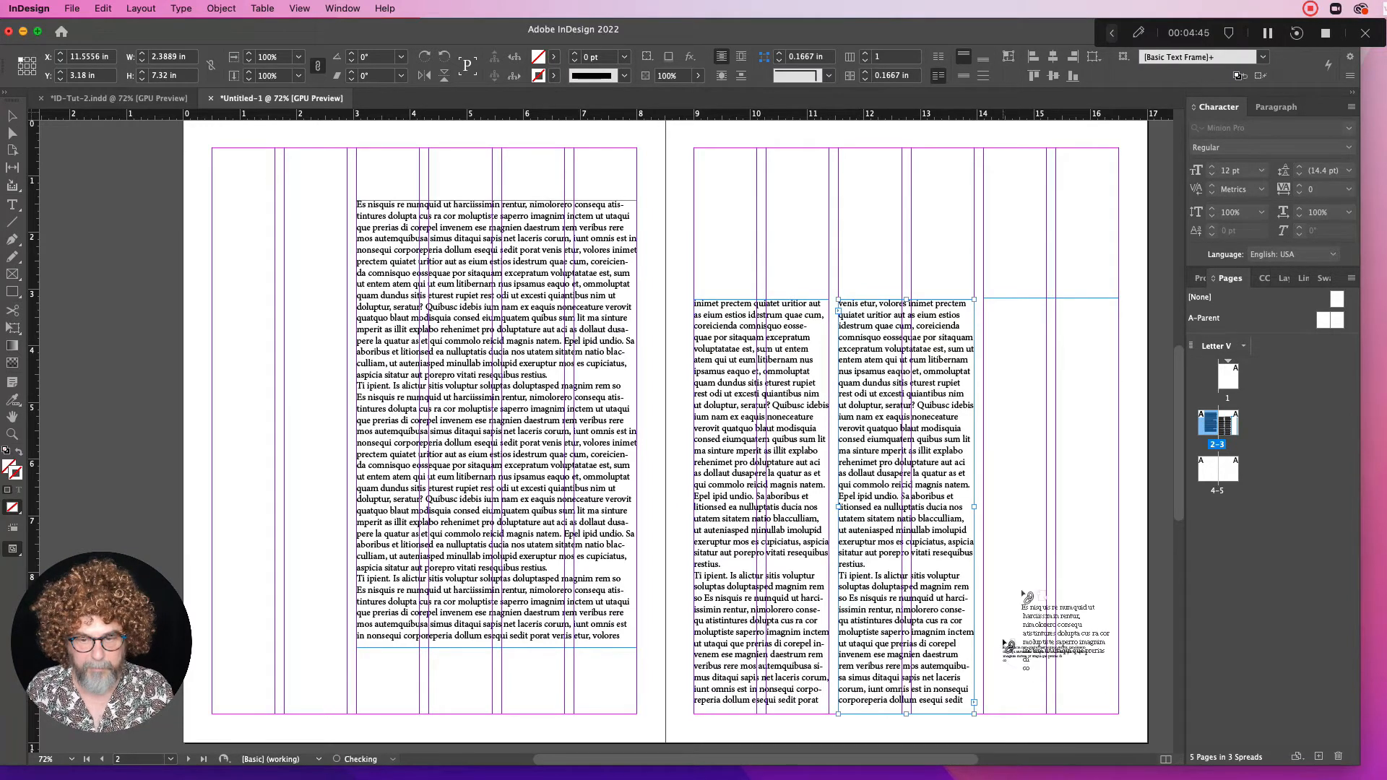
click(1016, 408)
Resize the page 2 text frame to about 7.28 in tall, reaching the bottom margin with its top level with the page 3 frames
click(573, 464)
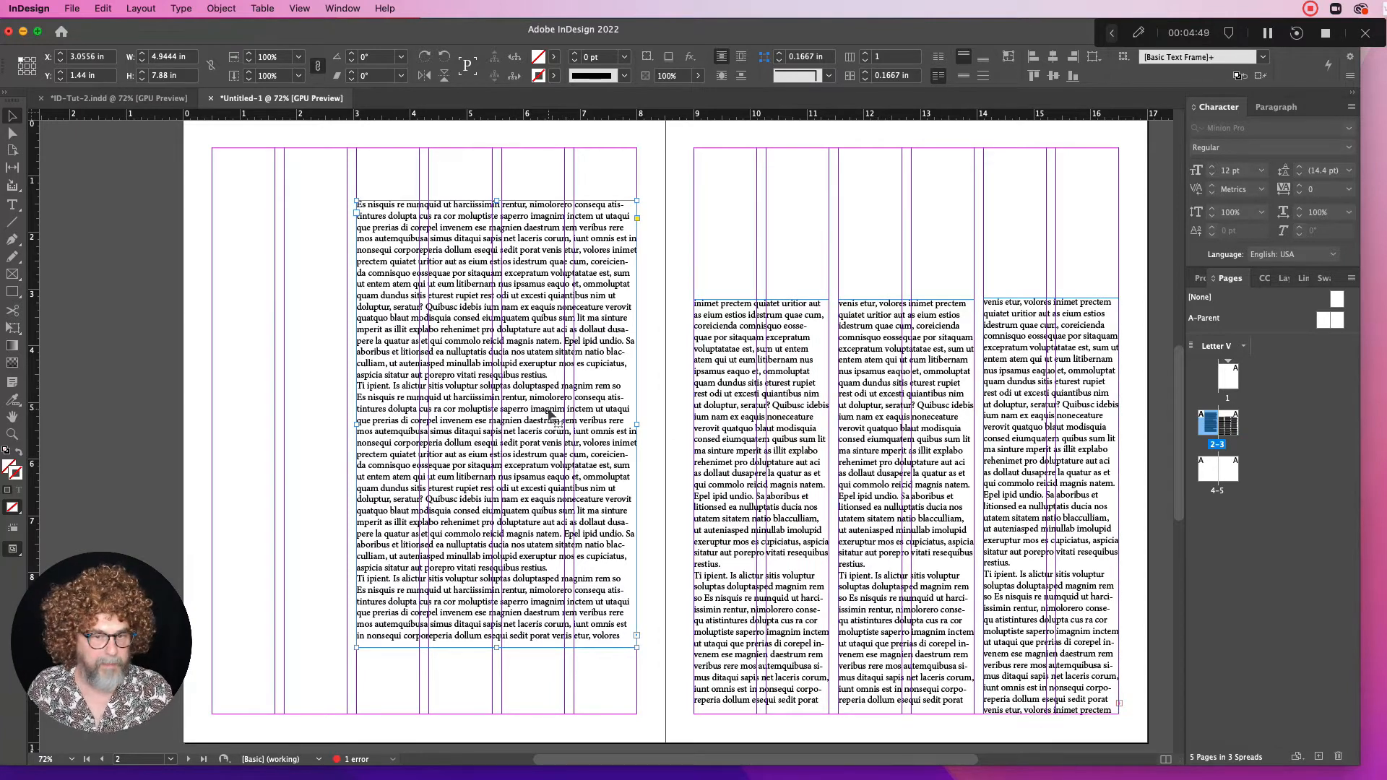
drag(495, 647, 495, 714)
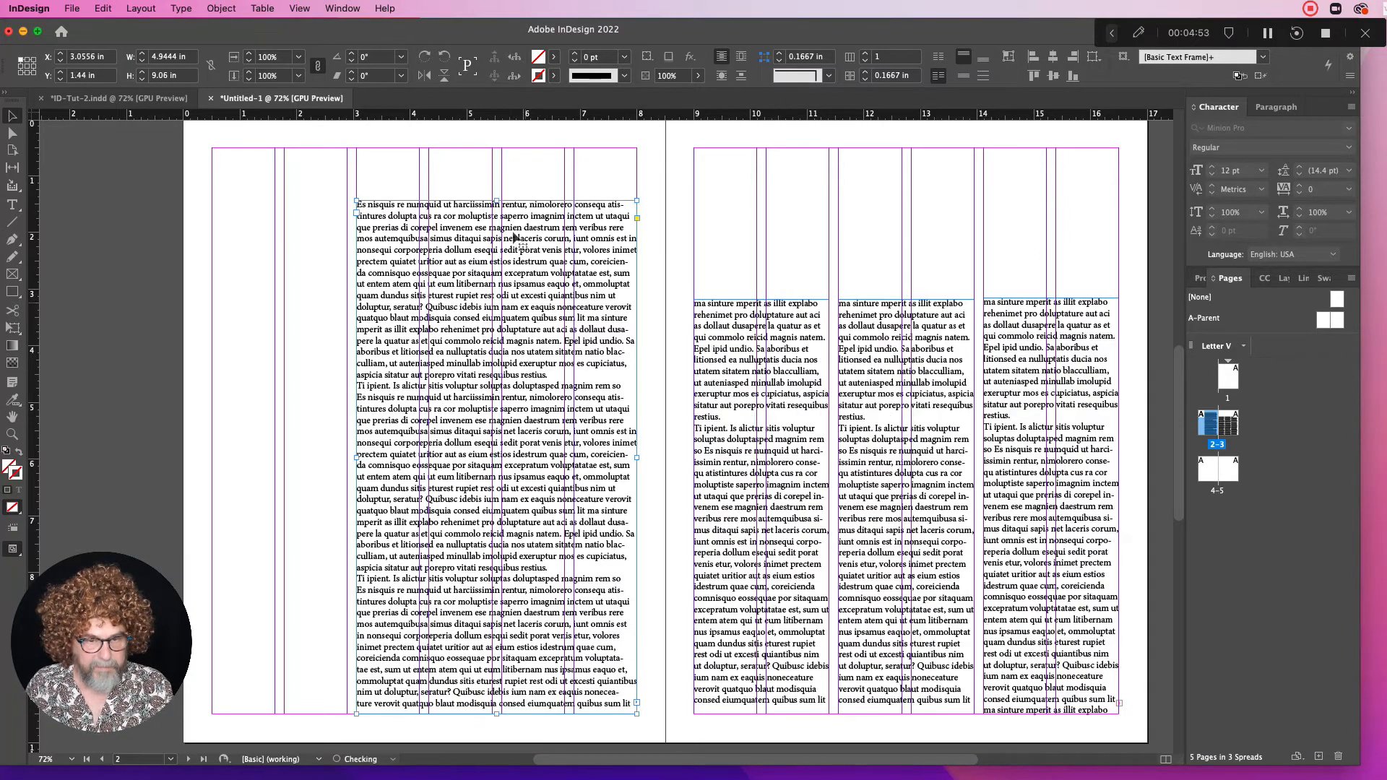
drag(496, 200, 503, 300)
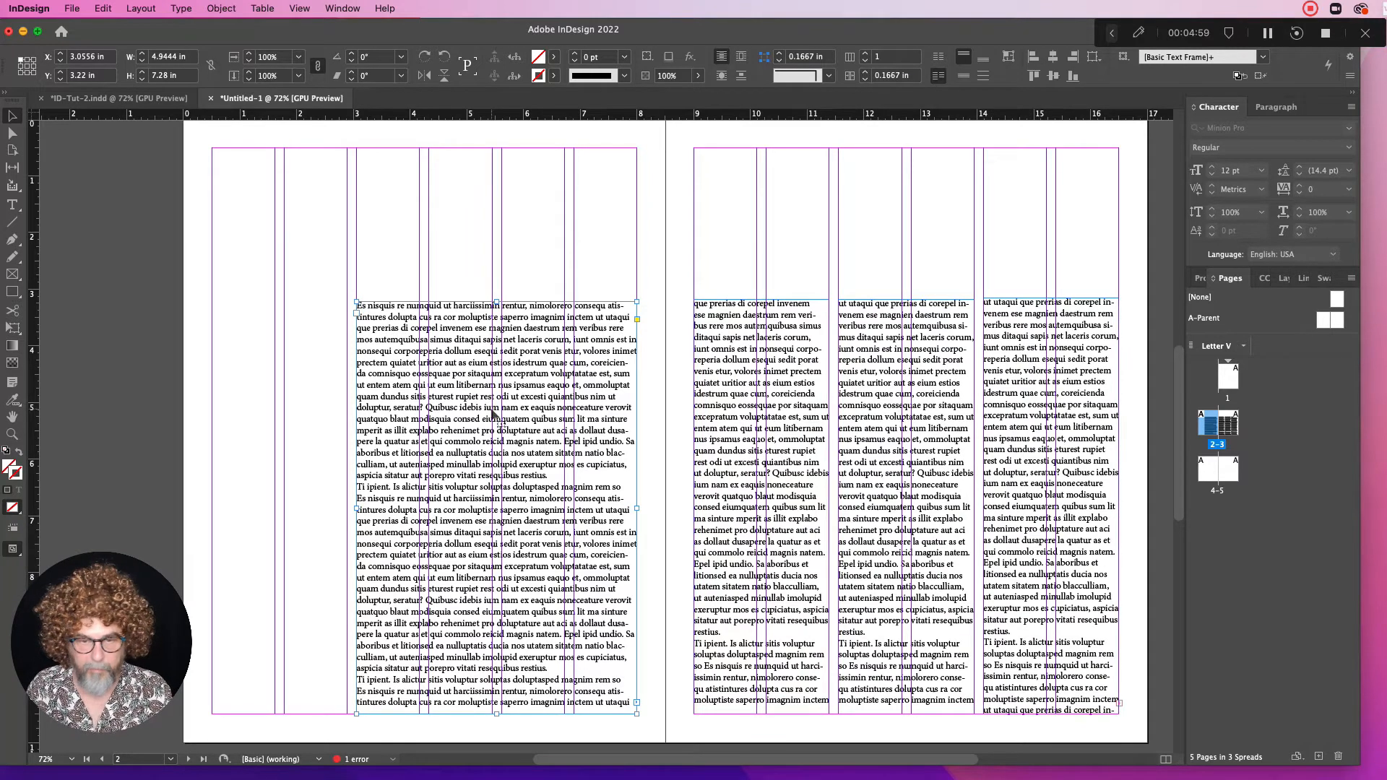
Select all the text in the threaded story and align its paragraphs left
double_click(550, 486)
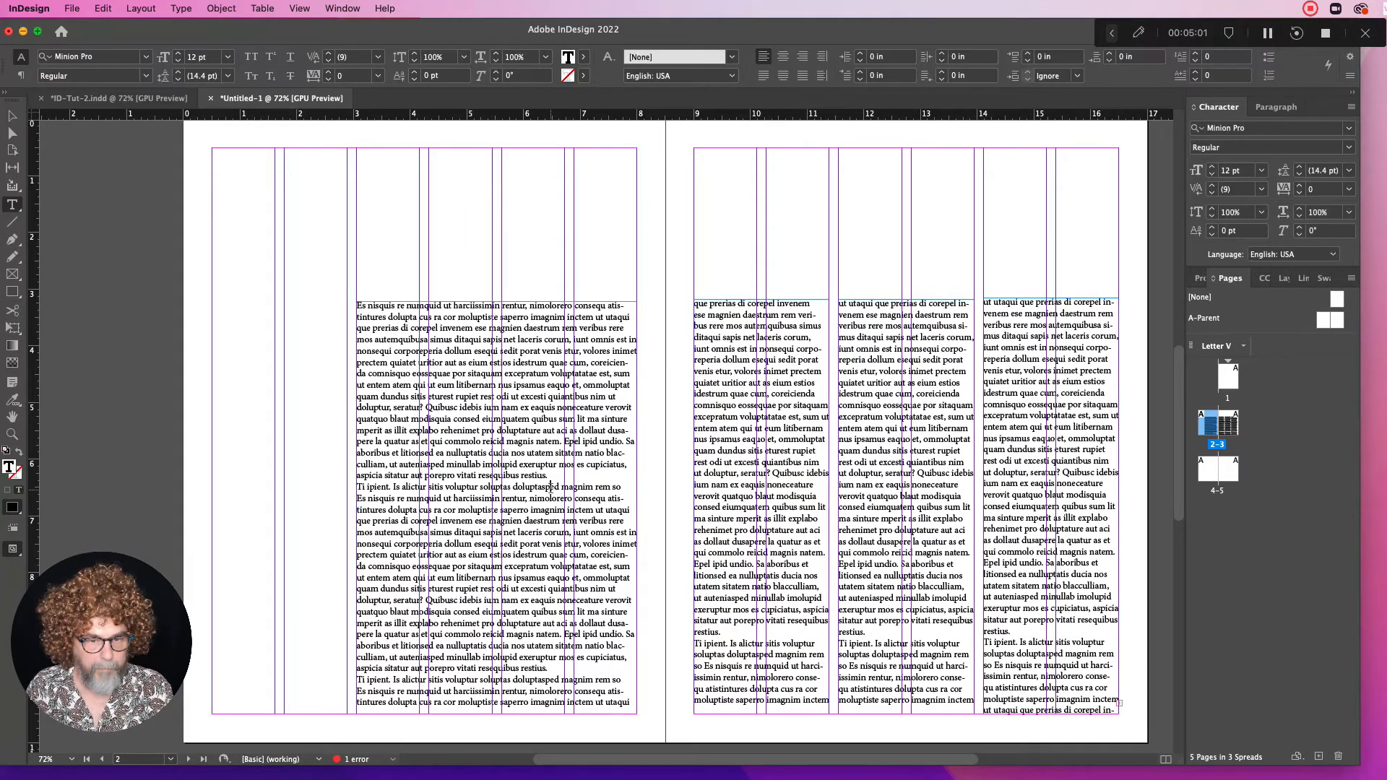
key(super+a)
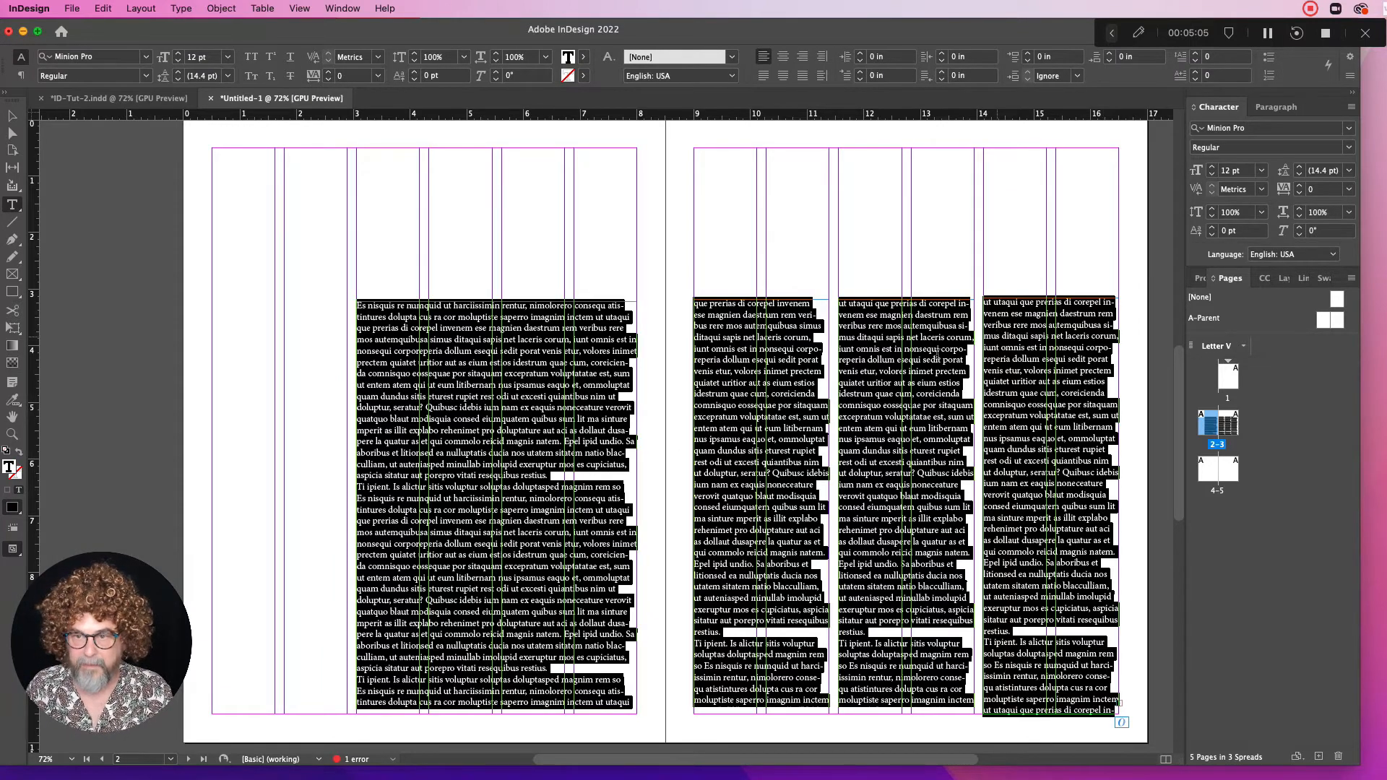
click(1277, 107)
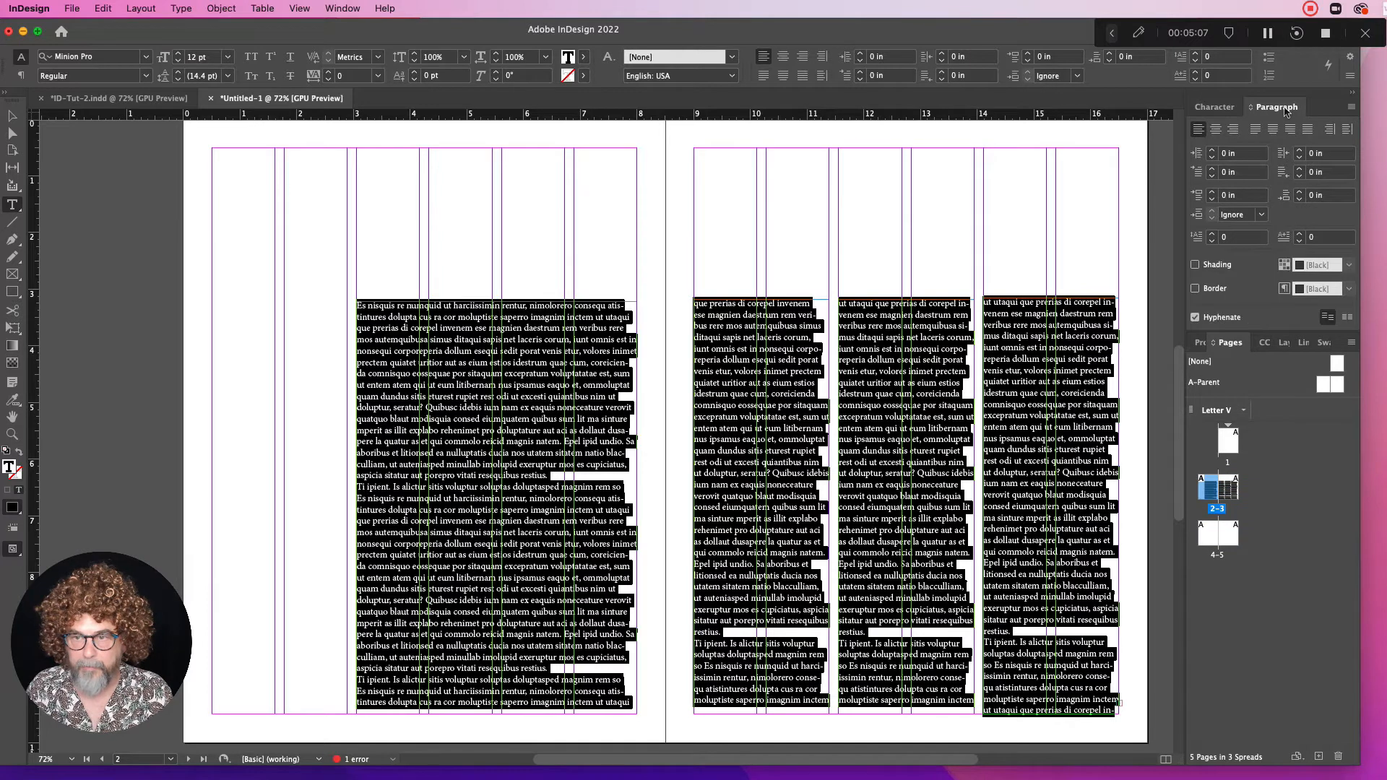
click(1218, 134)
click(1198, 130)
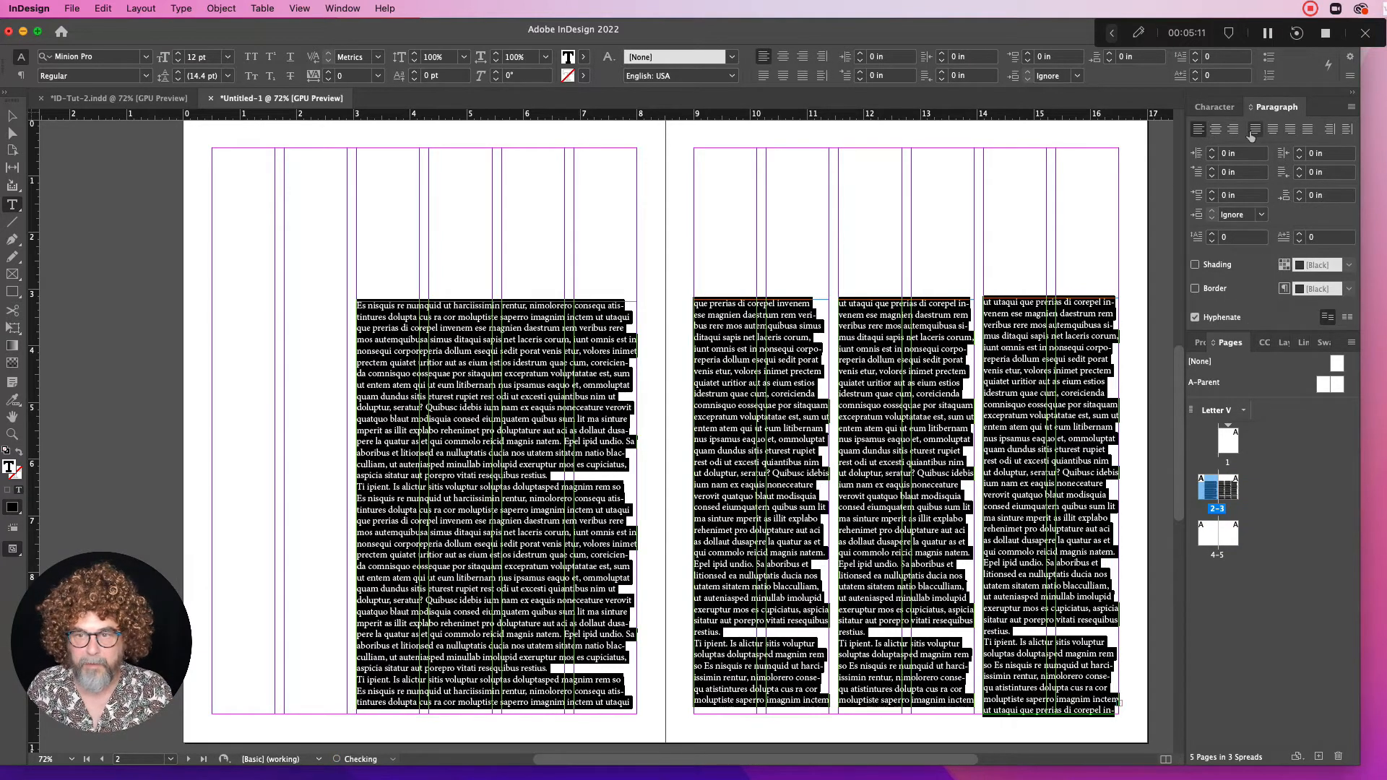
Try justifying the whole story with the last line aligned left, and return it to left alignment
click(1254, 130)
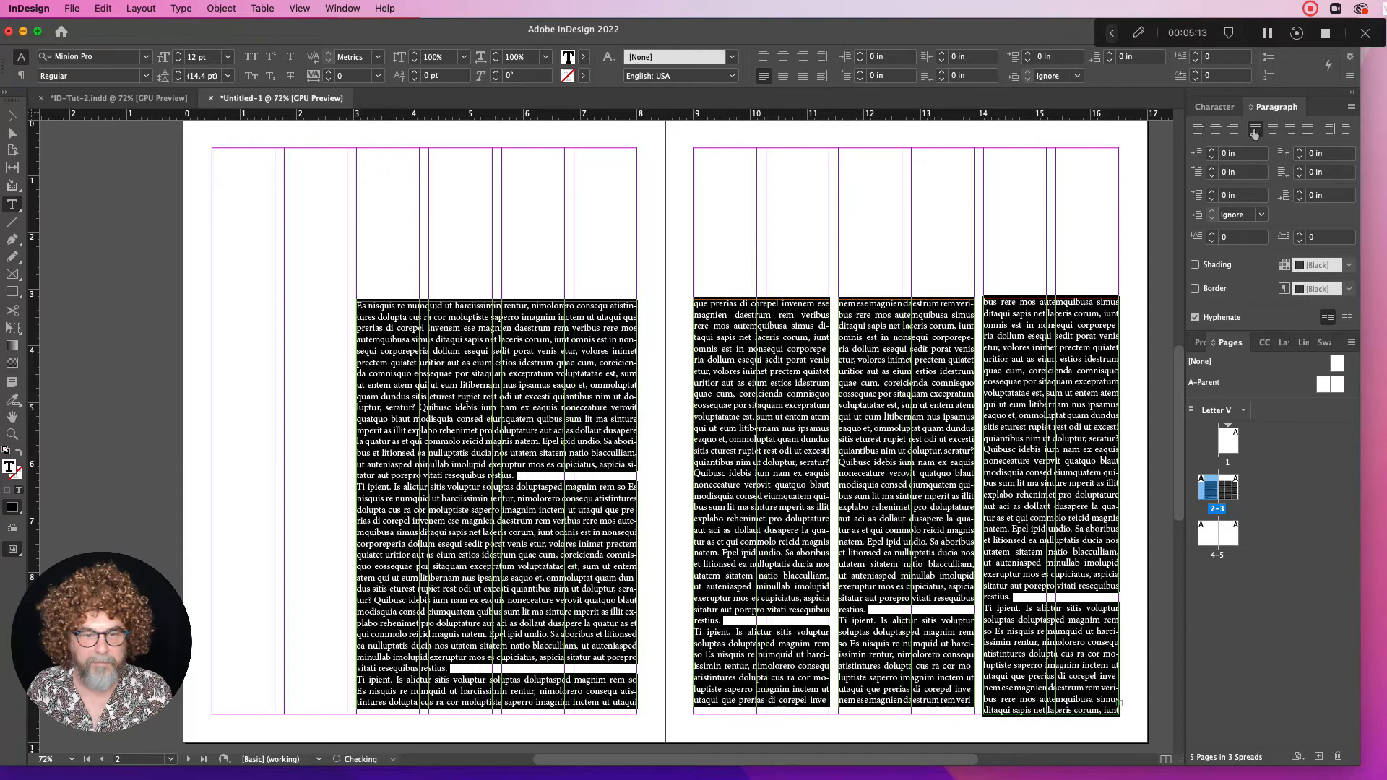
click(1199, 130)
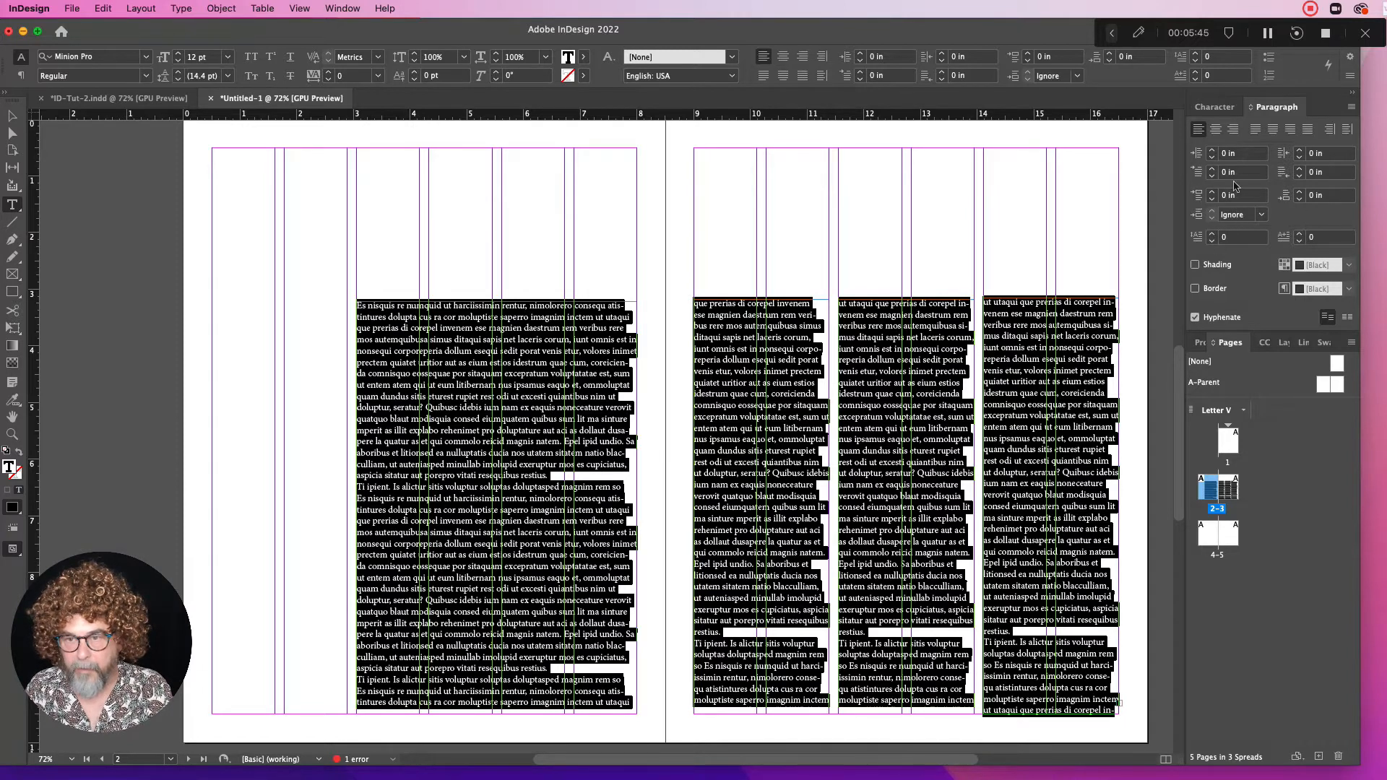
Try a space after of 0.05 in and 0.1 in on all the story's paragraphs
click(1314, 197)
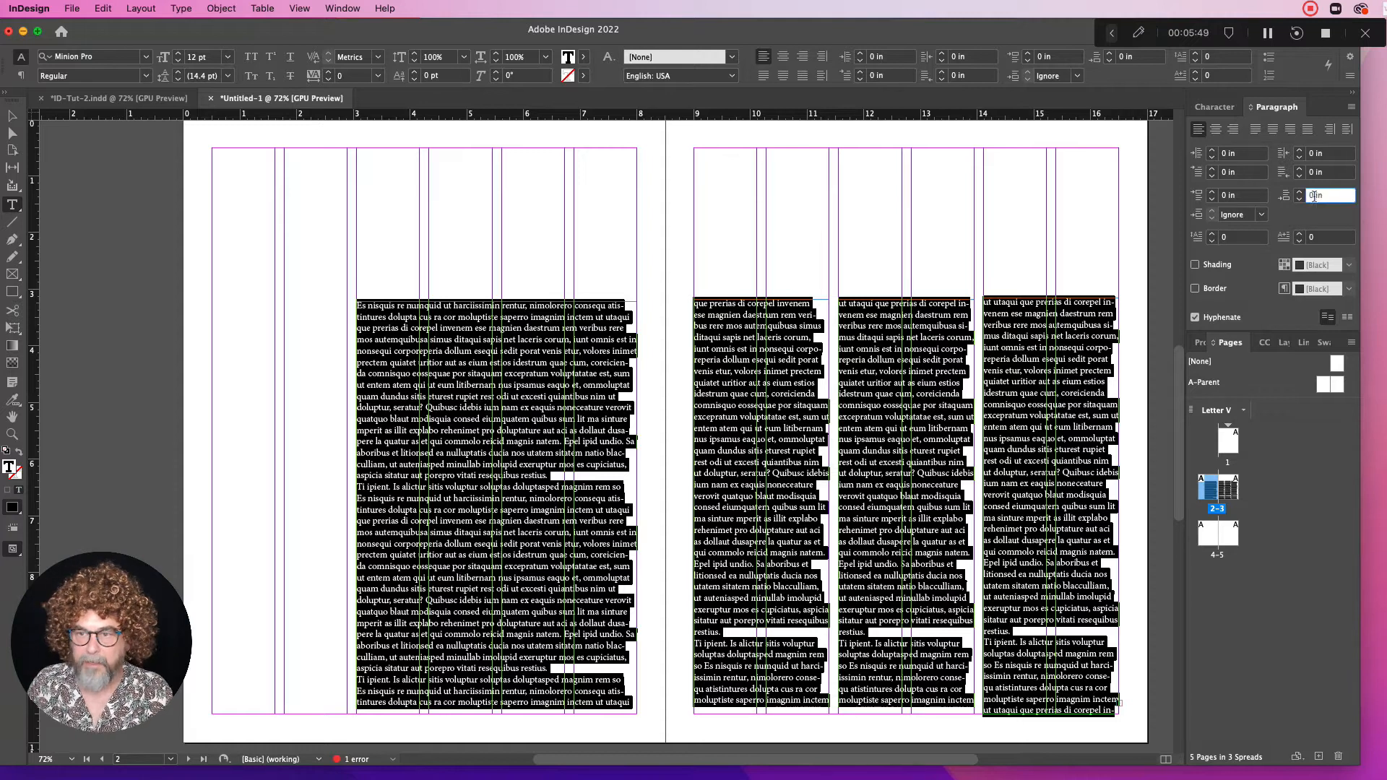
click(1326, 197)
double_click(1311, 196)
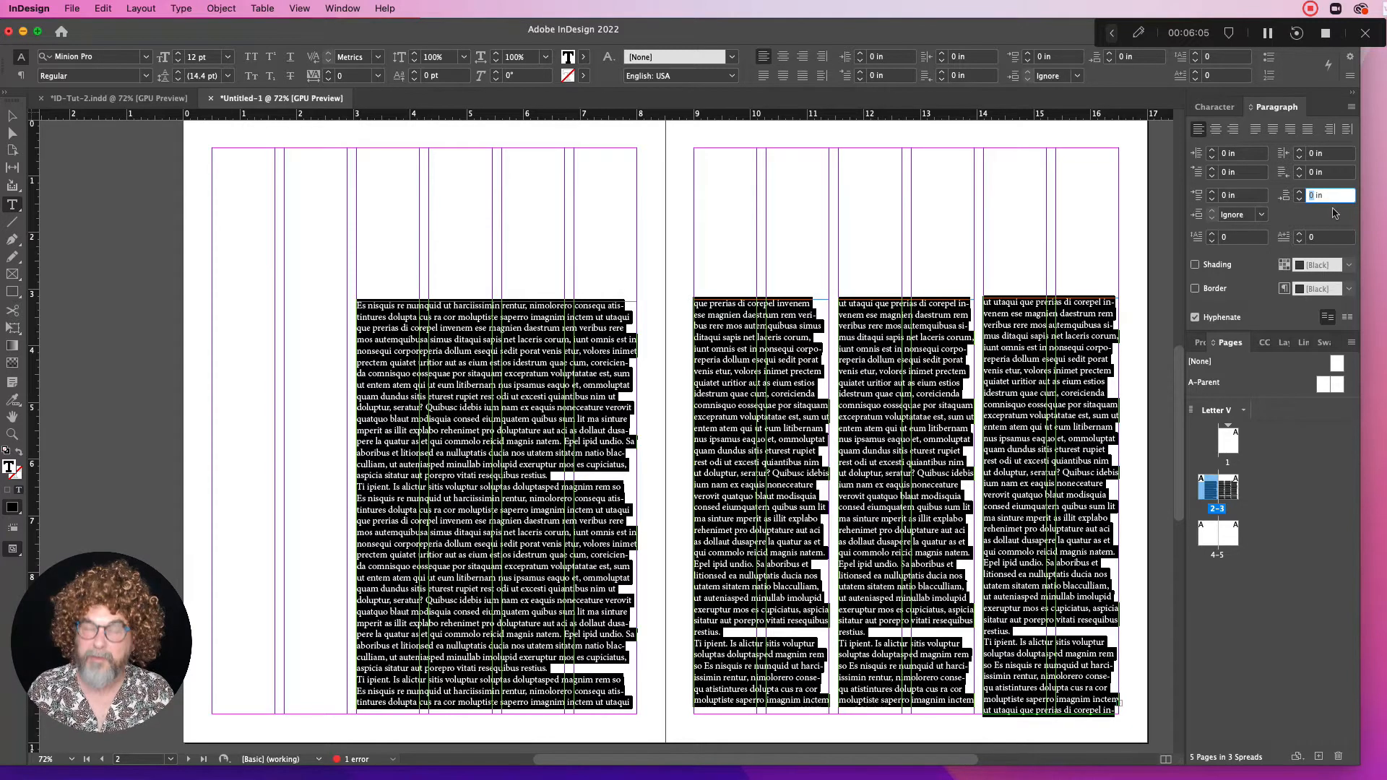
text(.)
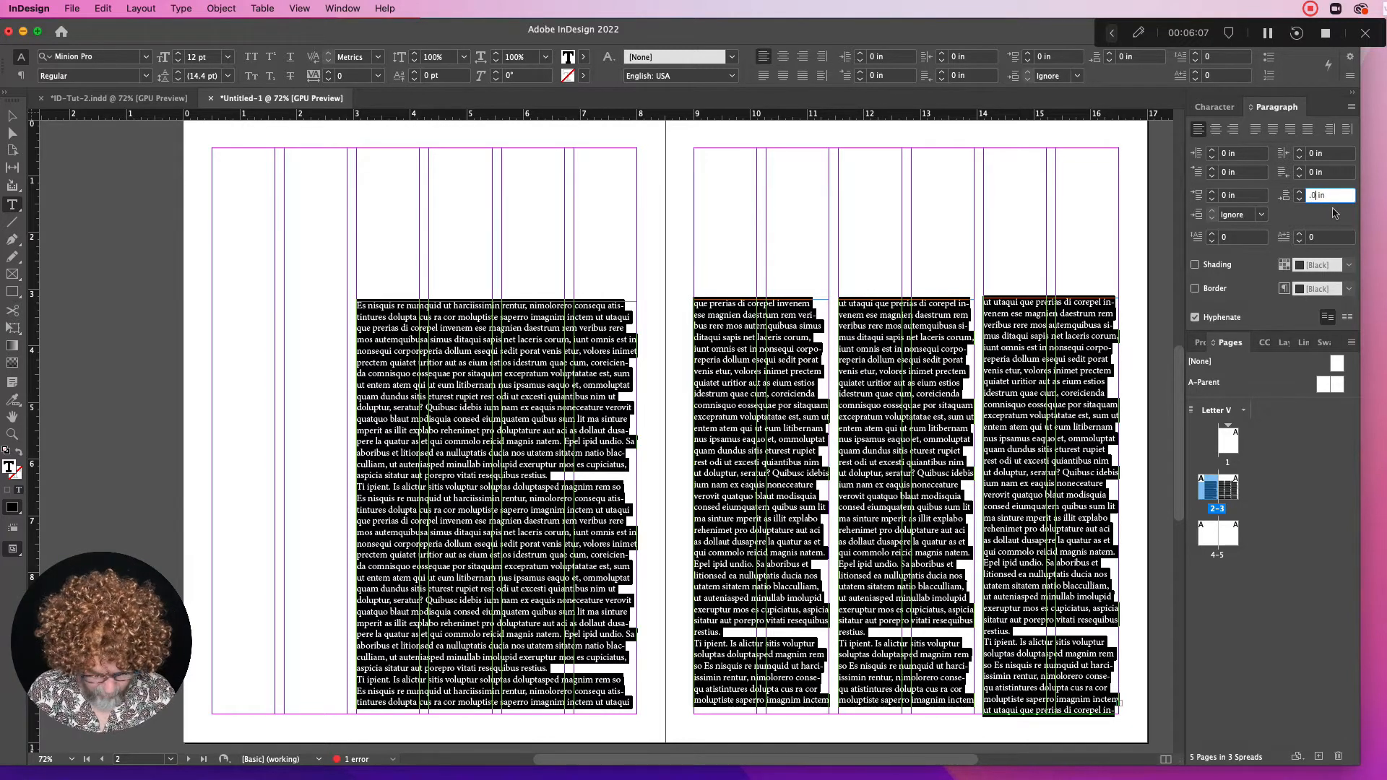
text(05)
key(Return)
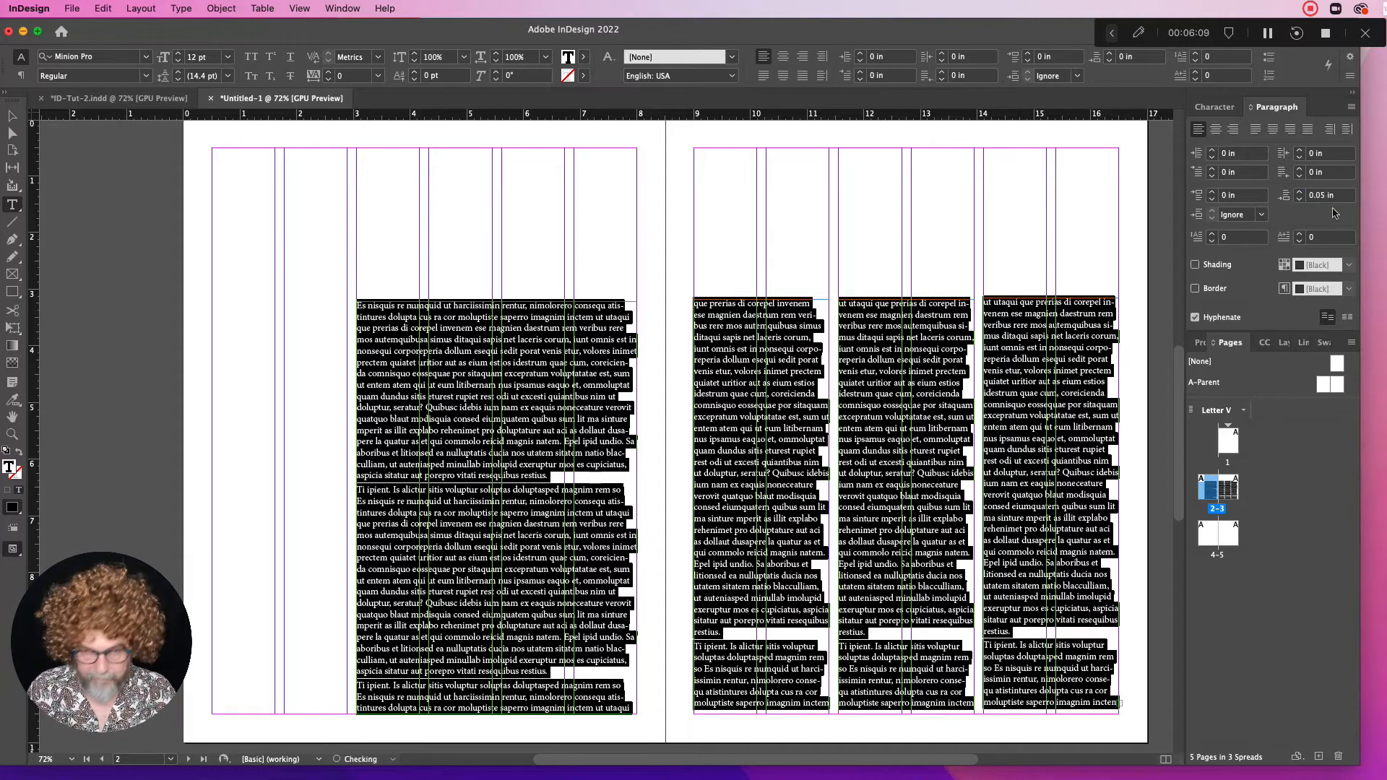
click(1323, 195)
drag(1325, 195, 1320, 194)
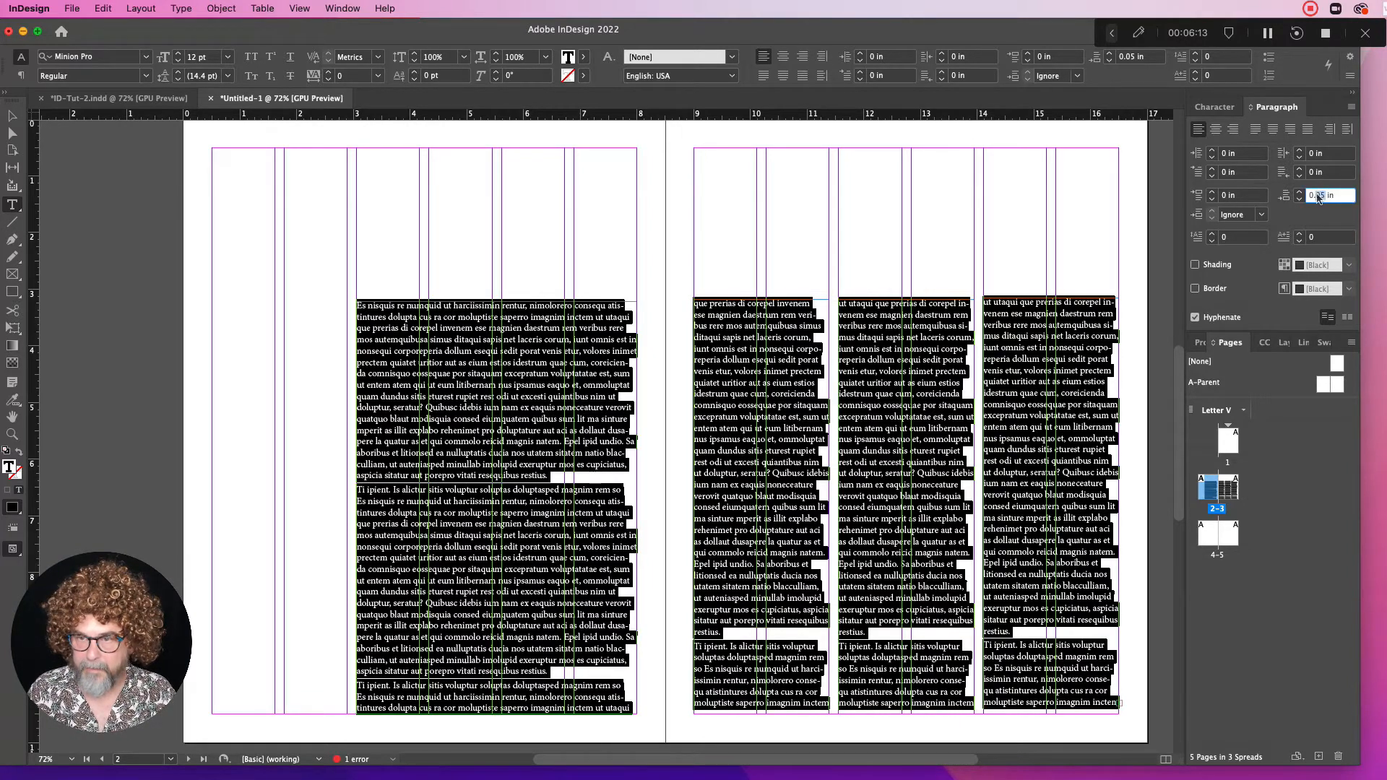
text(1)
key(Return)
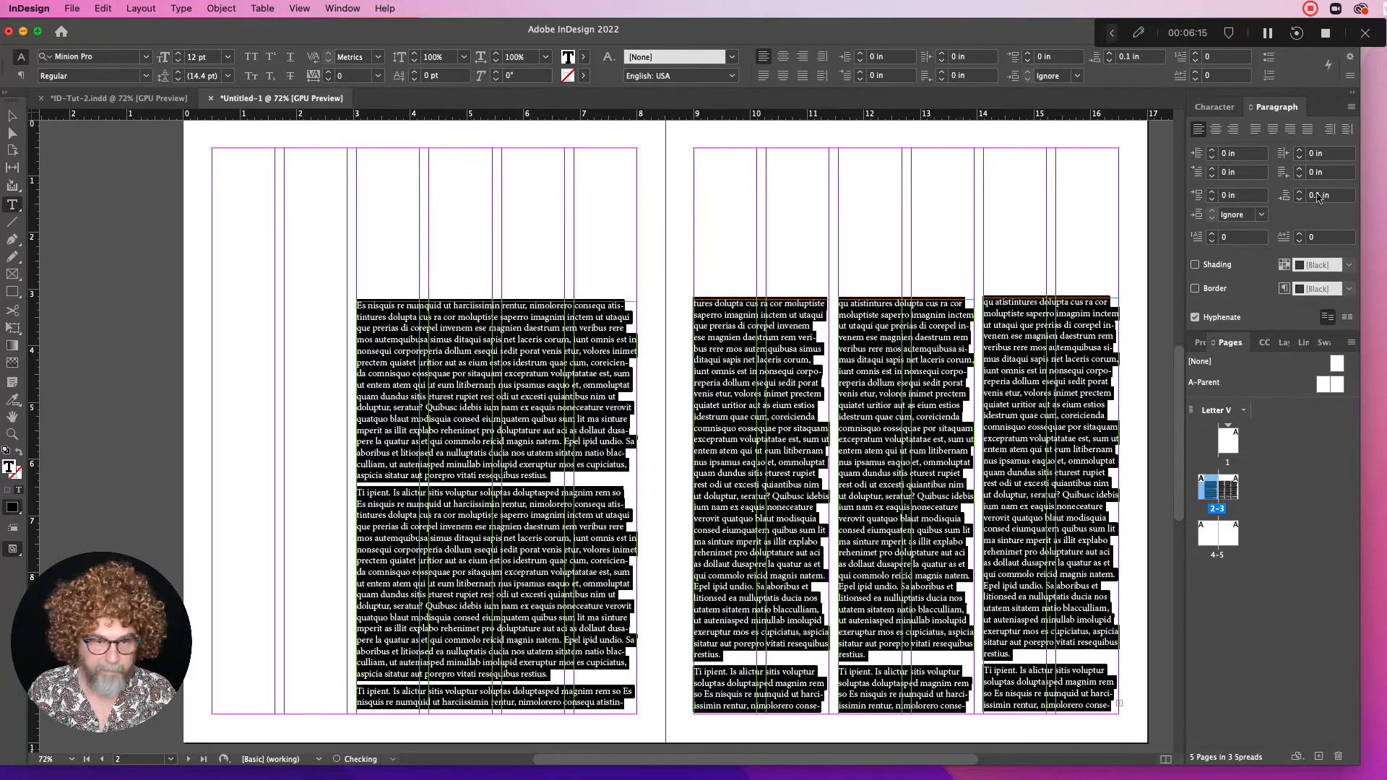
Set the space after all the story's paragraphs to 0.2 in and deselect the text
click(1318, 196)
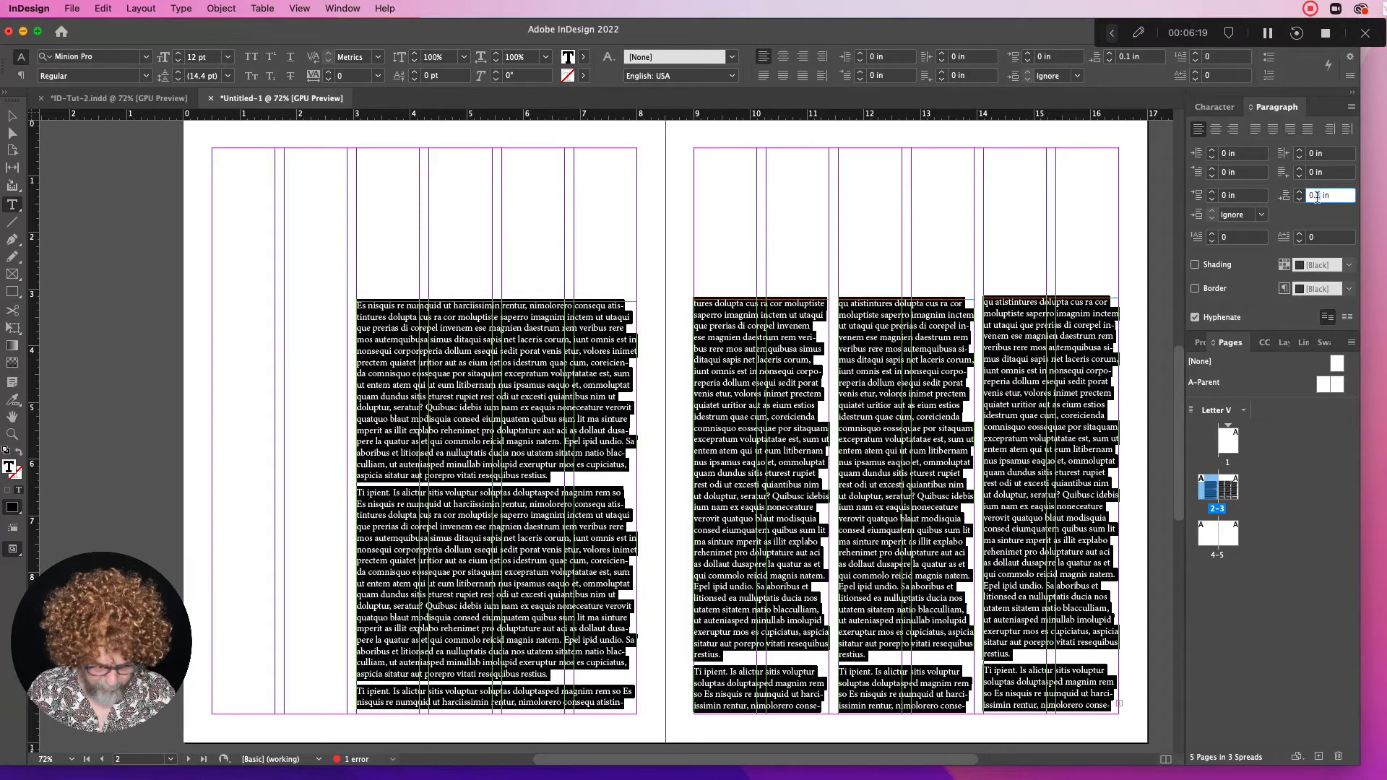
text(2)
key(Return)
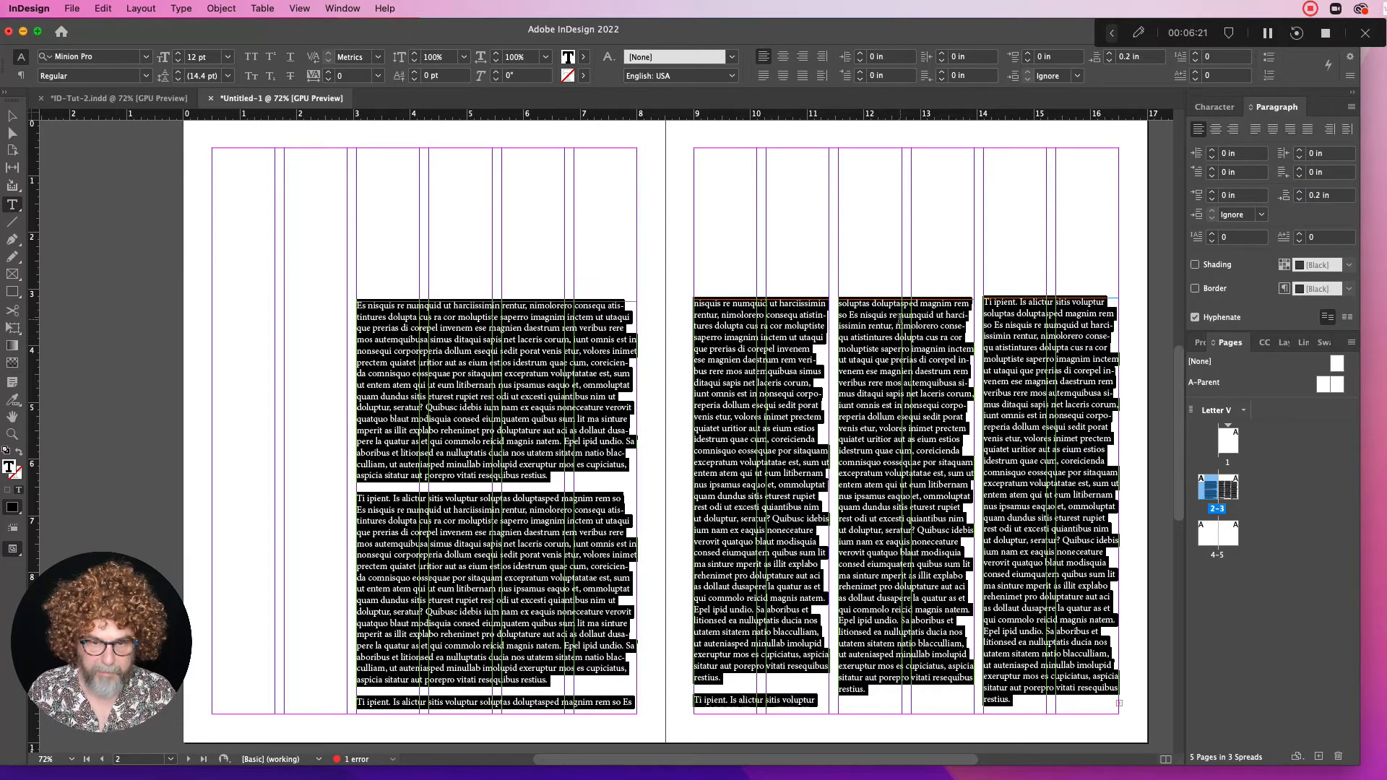
click(900, 319)
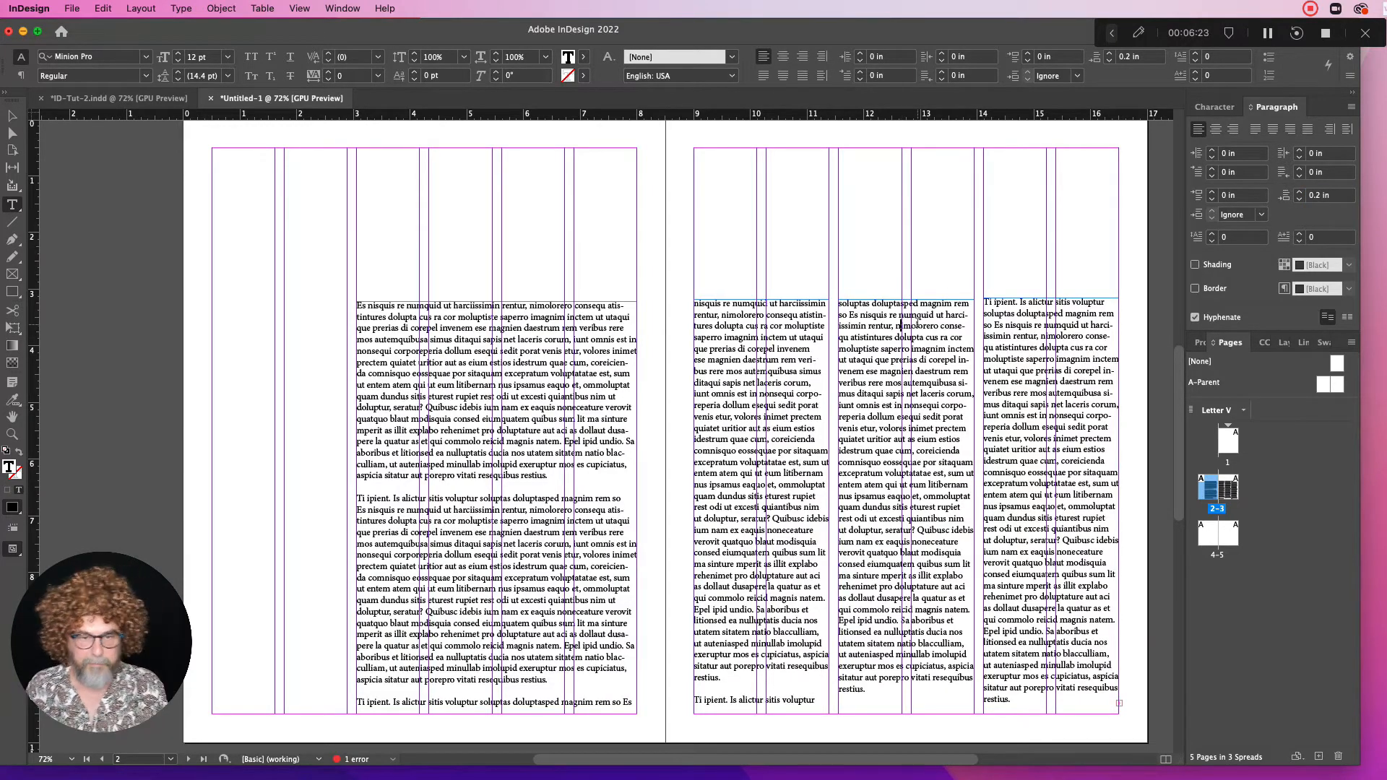
click(988, 493)
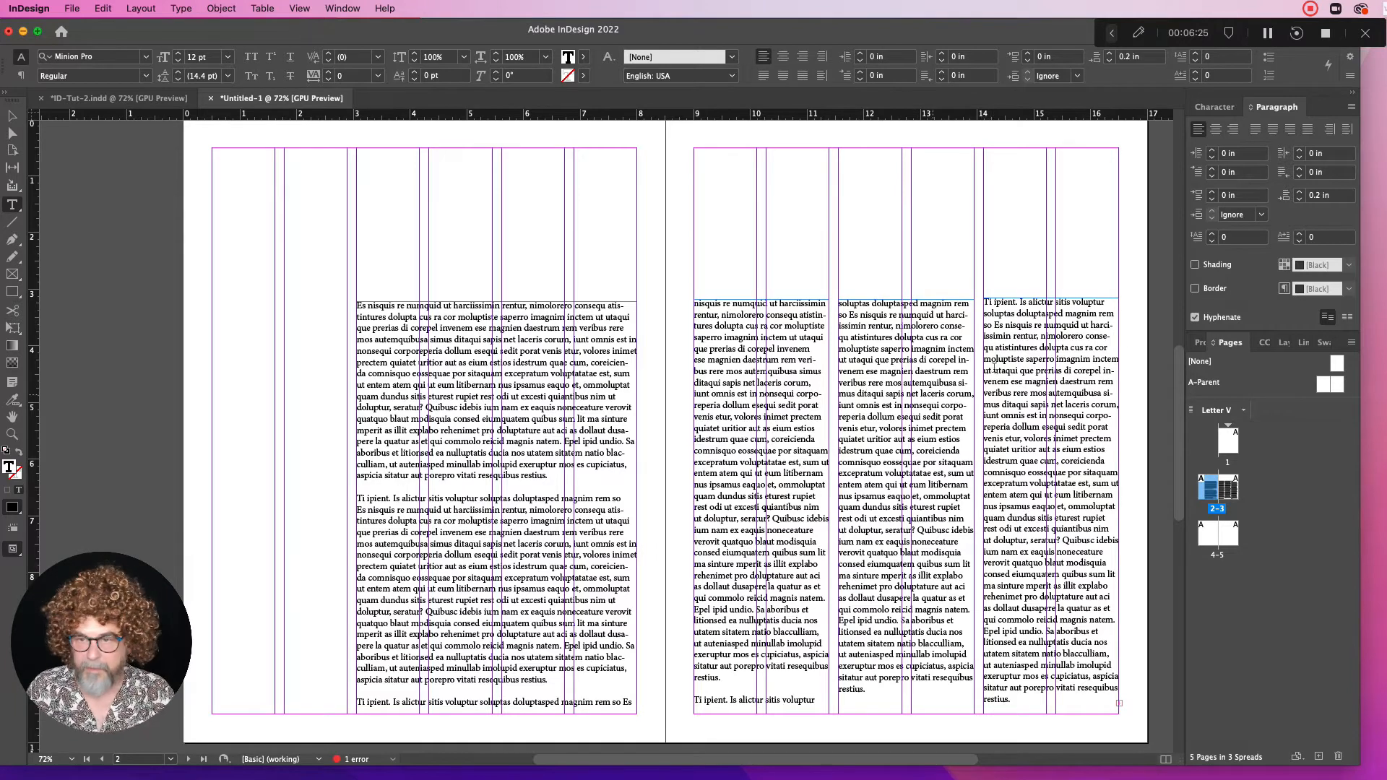
Select the whole threaded story and increase its leading to 15 pt
click(562, 431)
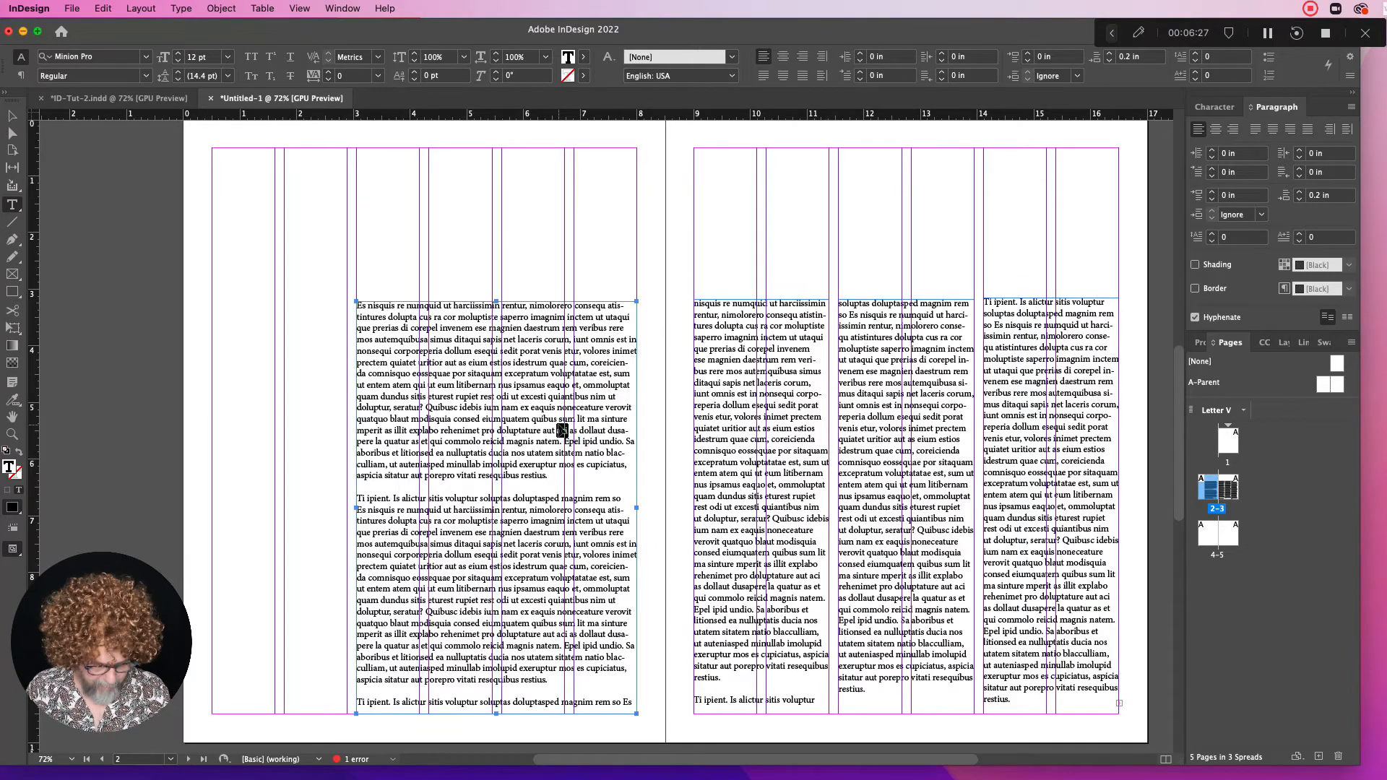
key(super+a)
click(1218, 108)
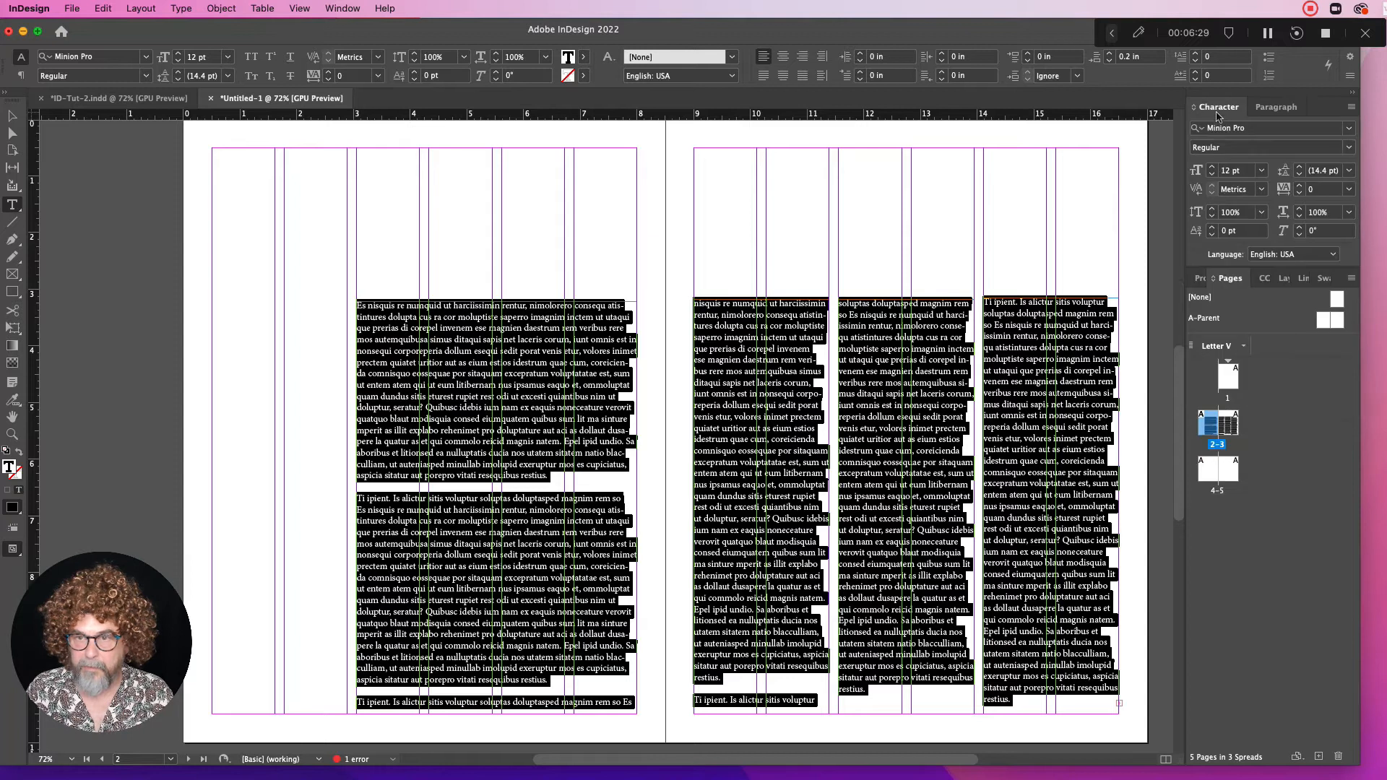
click(1300, 168)
click(1300, 167)
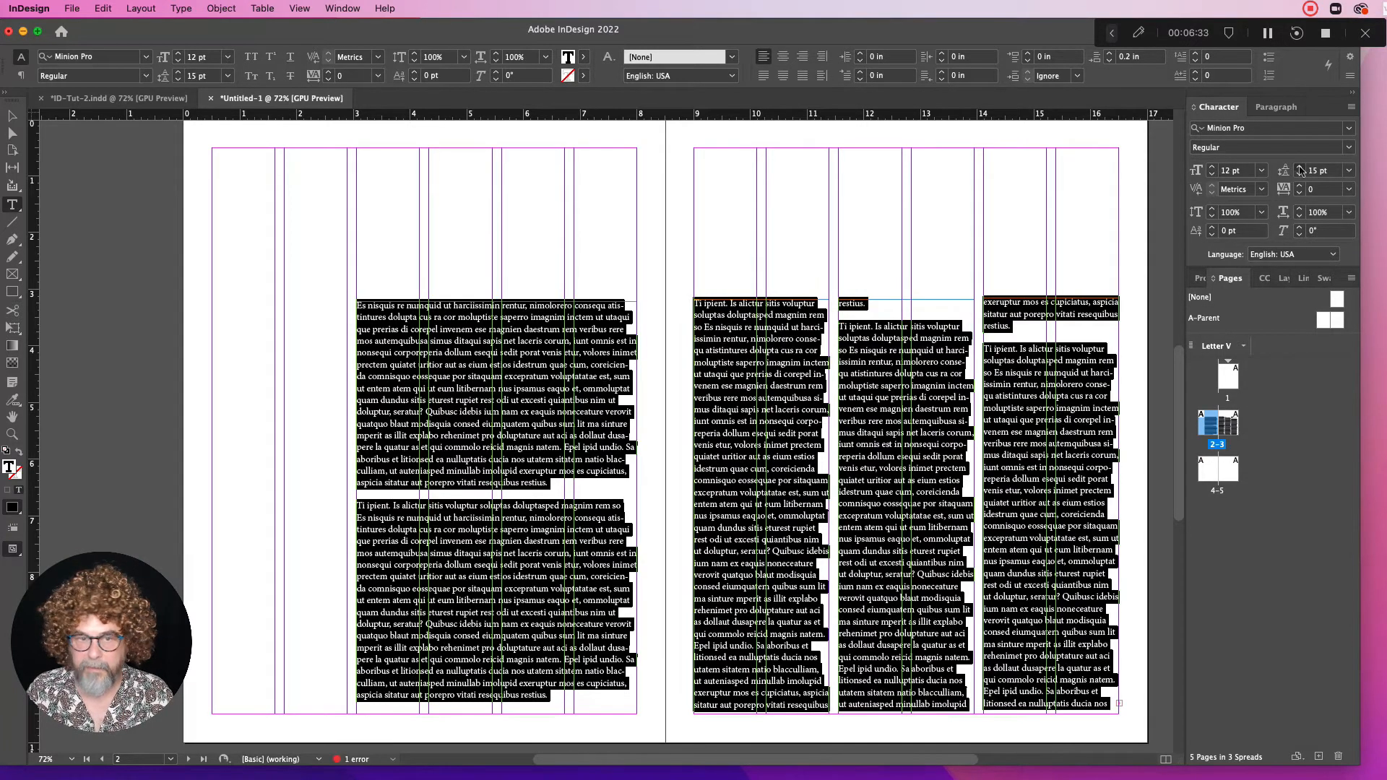
Try 14 pt leading on the whole story and return it to 15 pt
click(1300, 176)
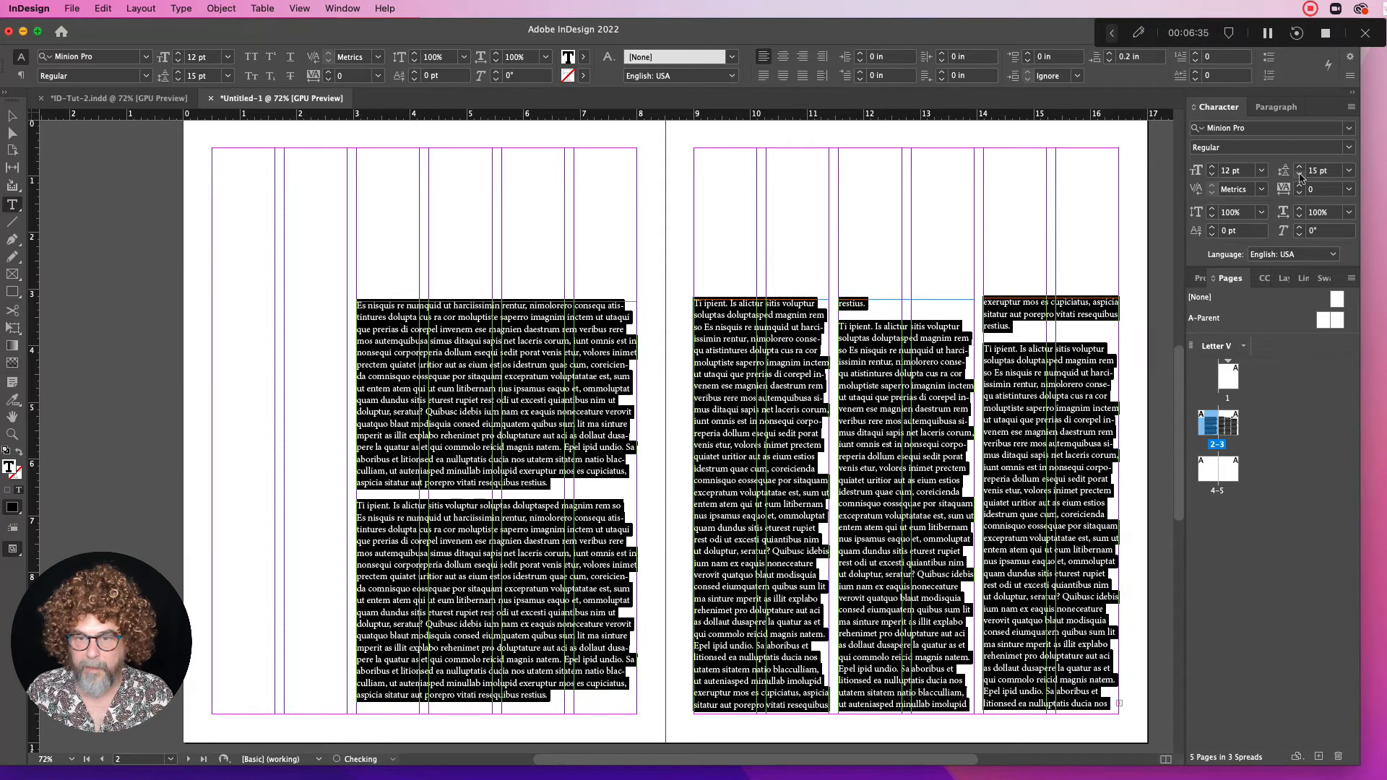
click(1300, 176)
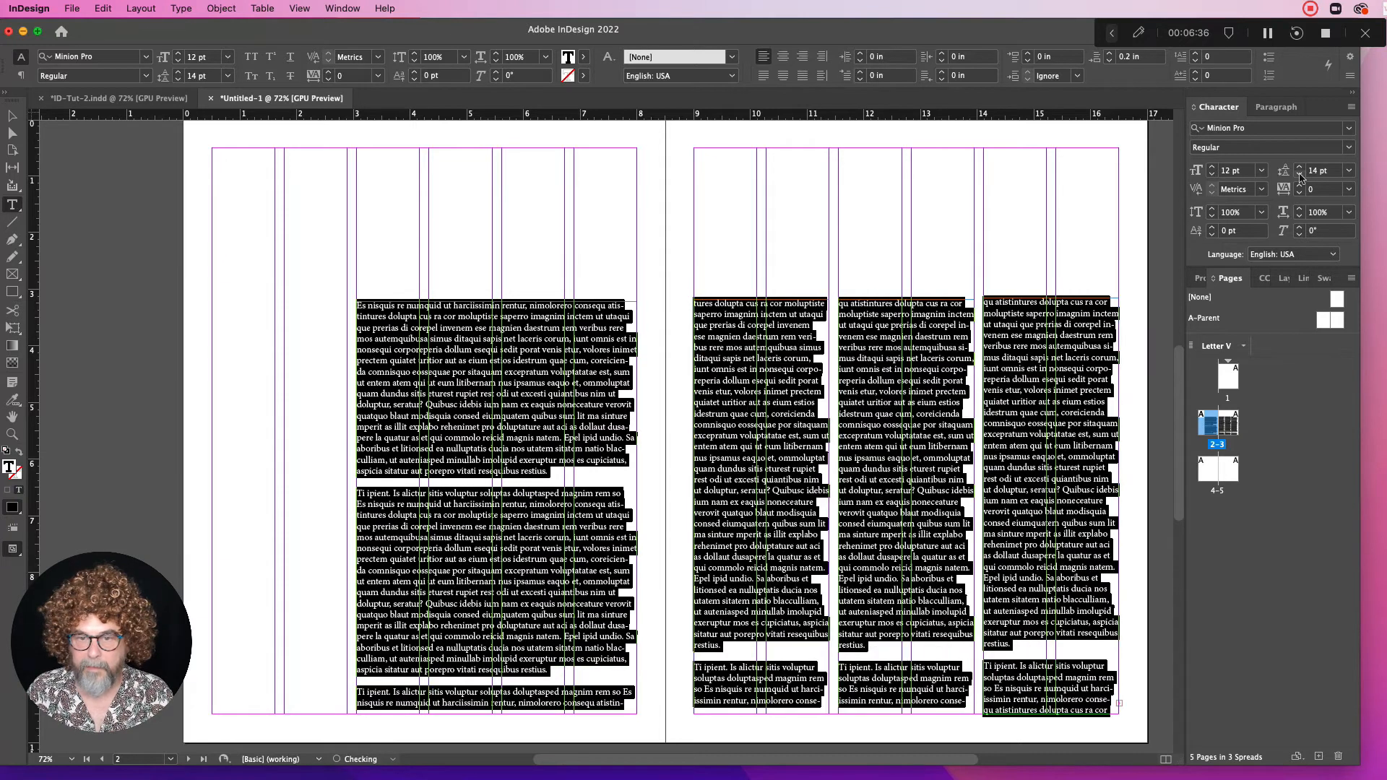
double_click(1226, 170)
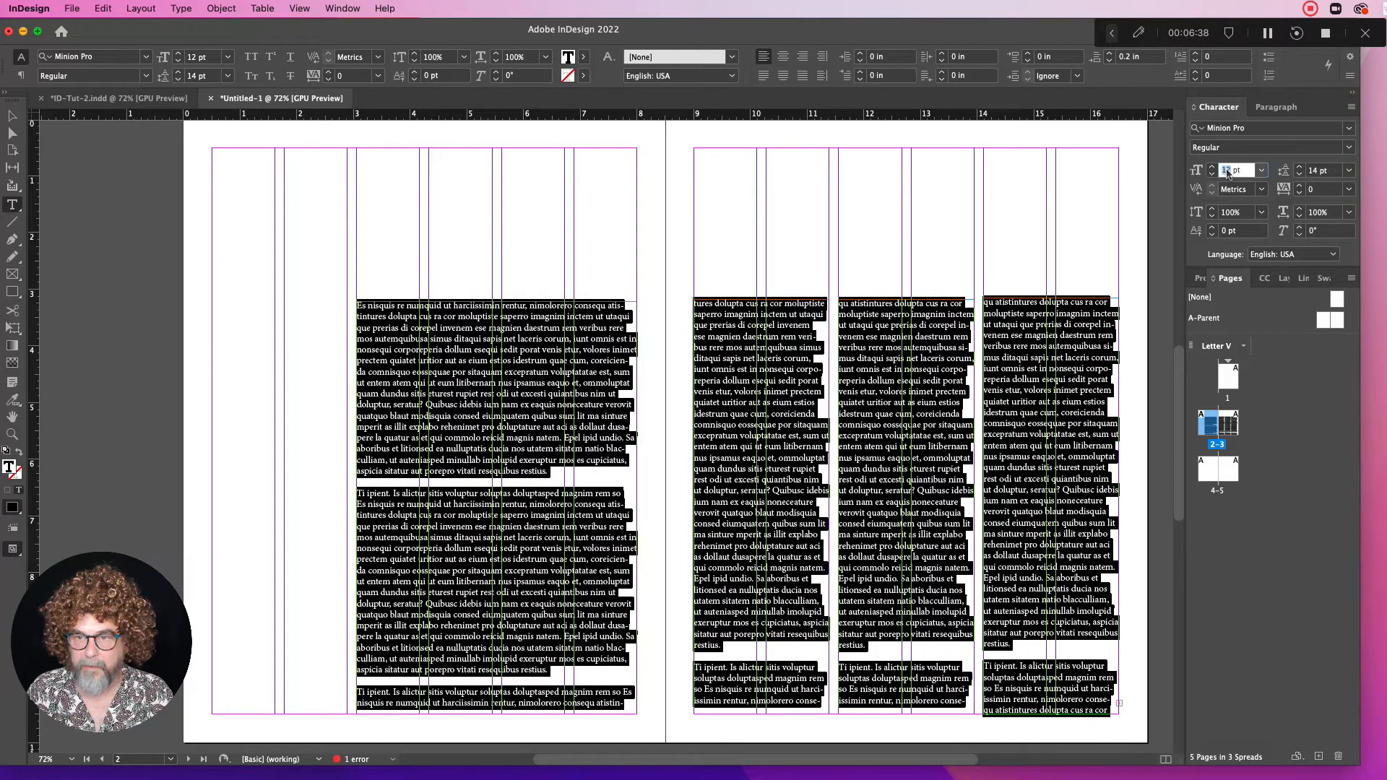
click(1301, 168)
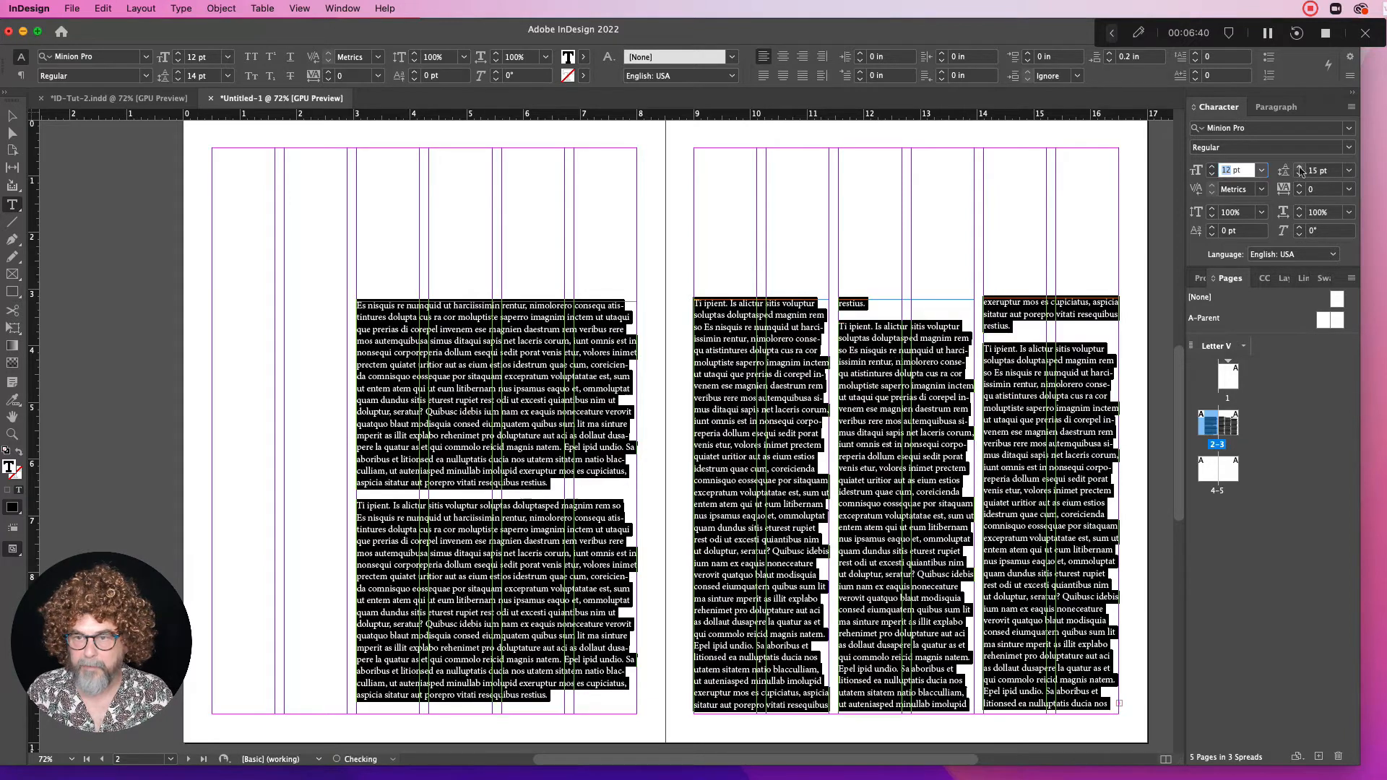
Change the font of the whole threaded story to Lora
click(1350, 132)
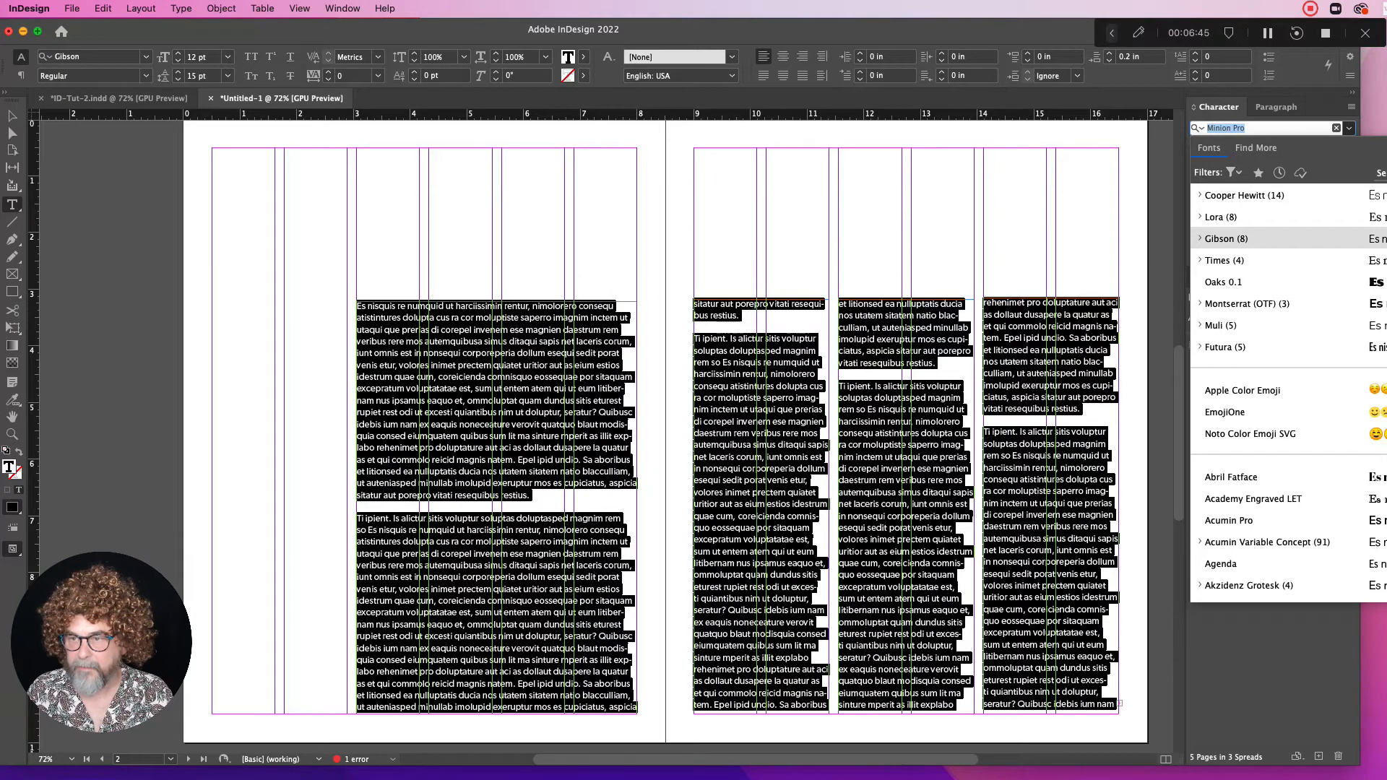
key(Up)
key(Return)
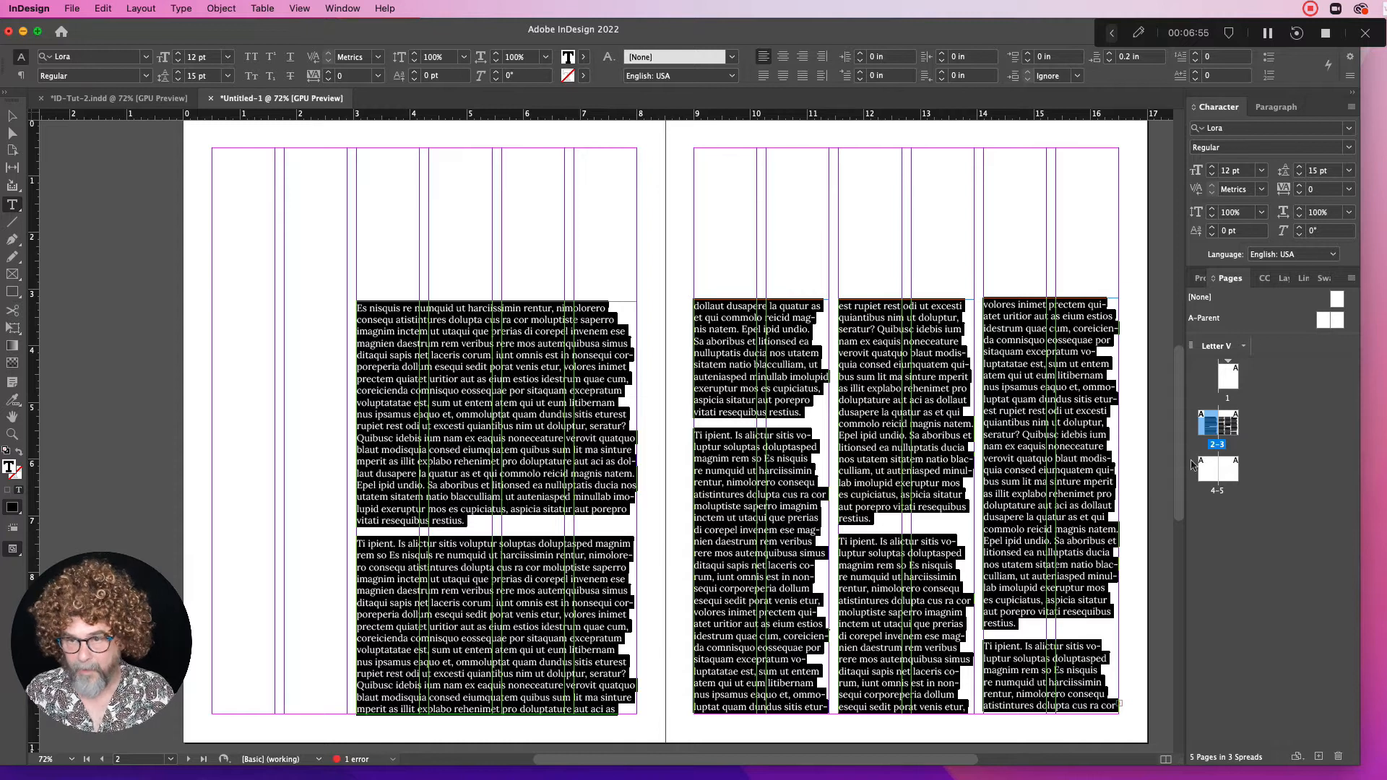
Select the whole threaded story, set its font size to 10 pt and deselect the text
click(581, 482)
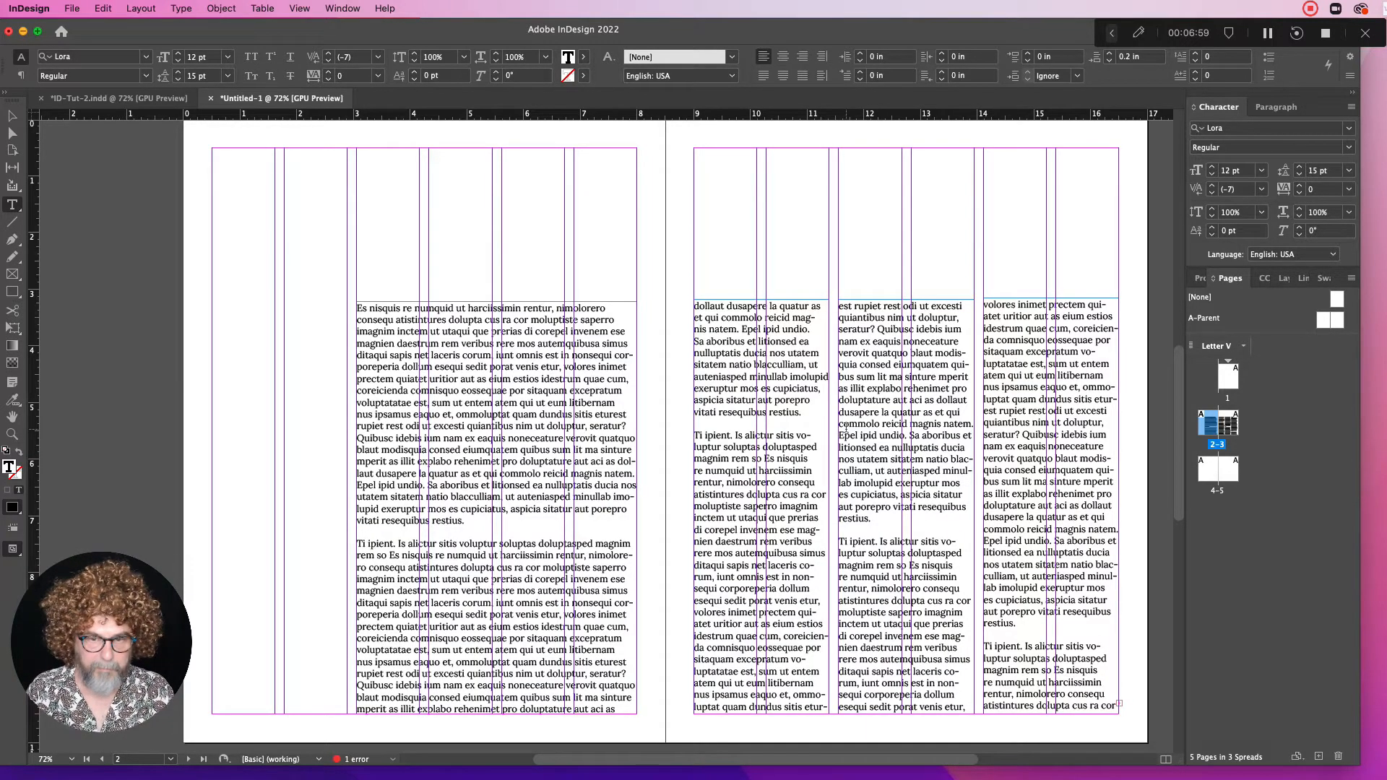
key(super+a)
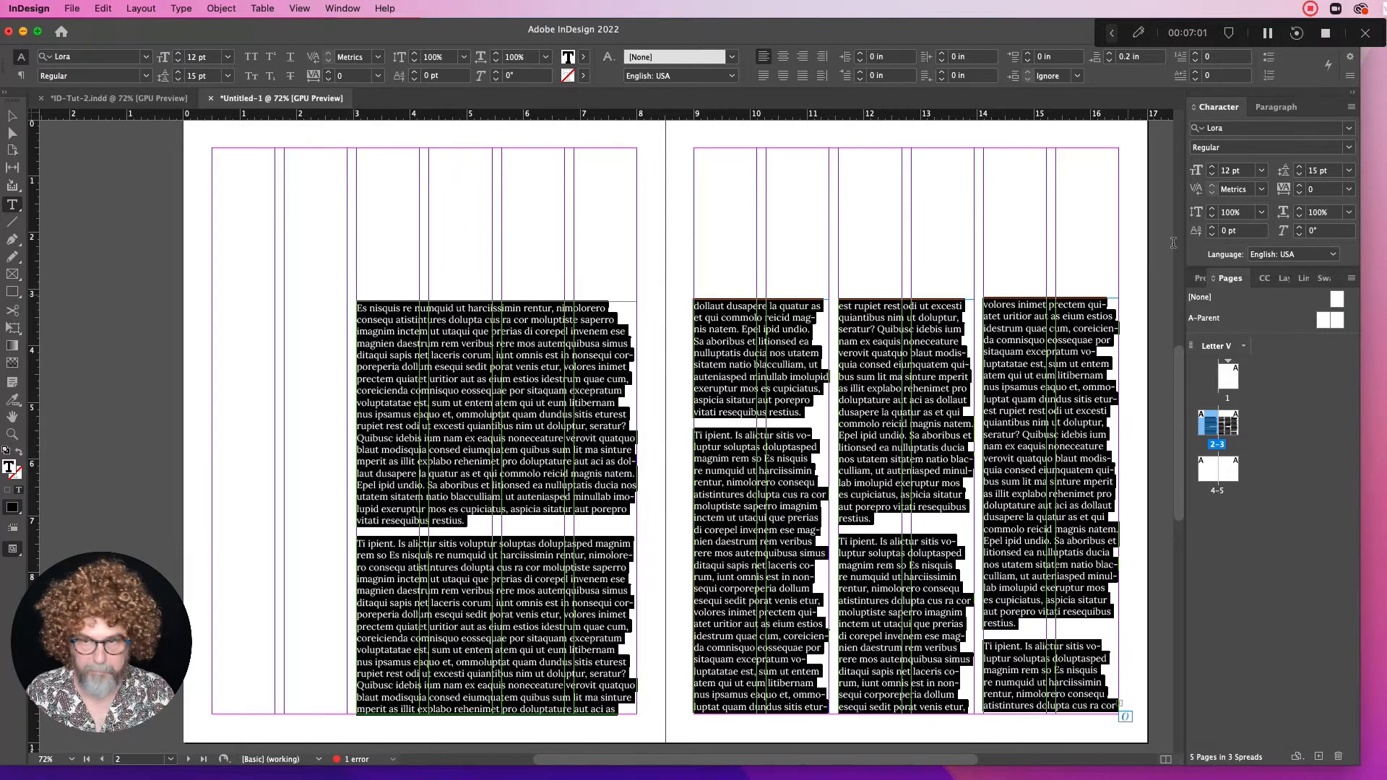
click(1261, 170)
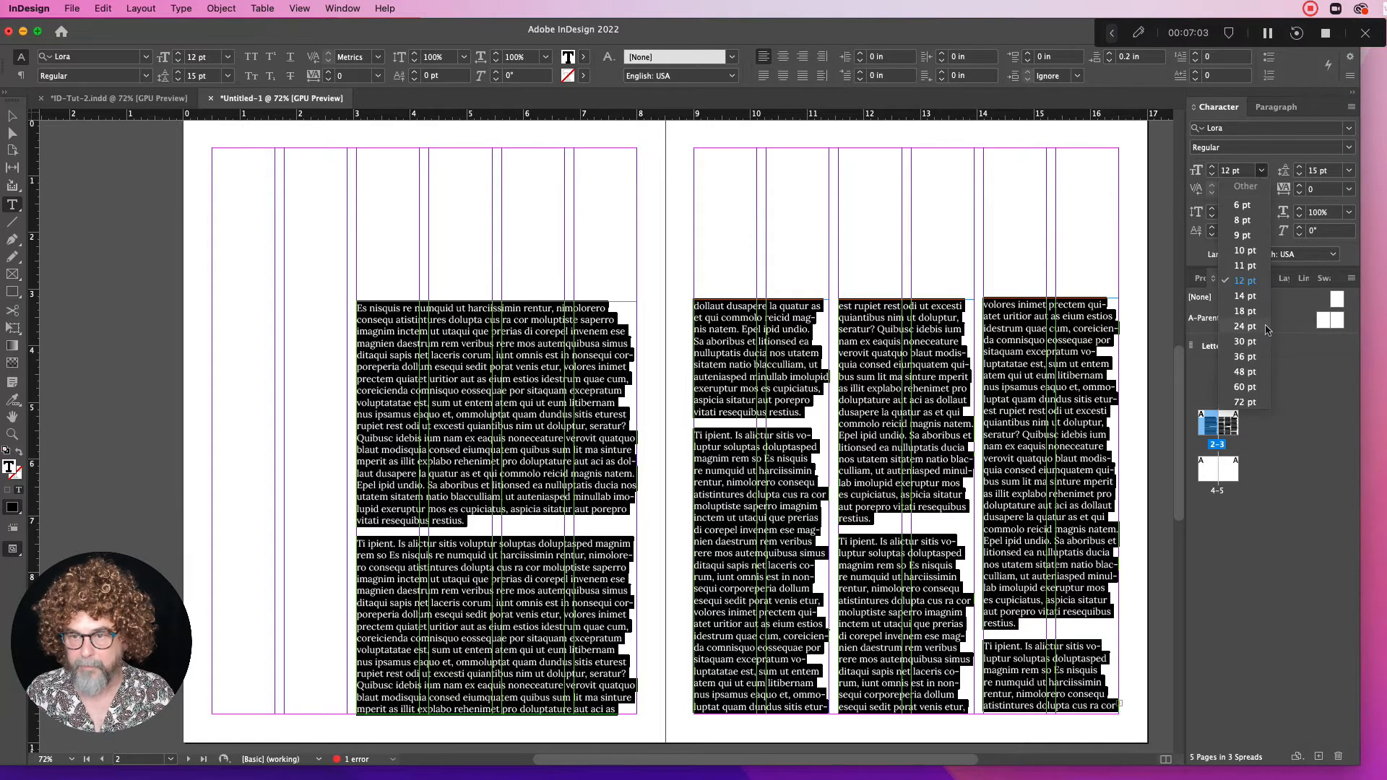
click(1244, 250)
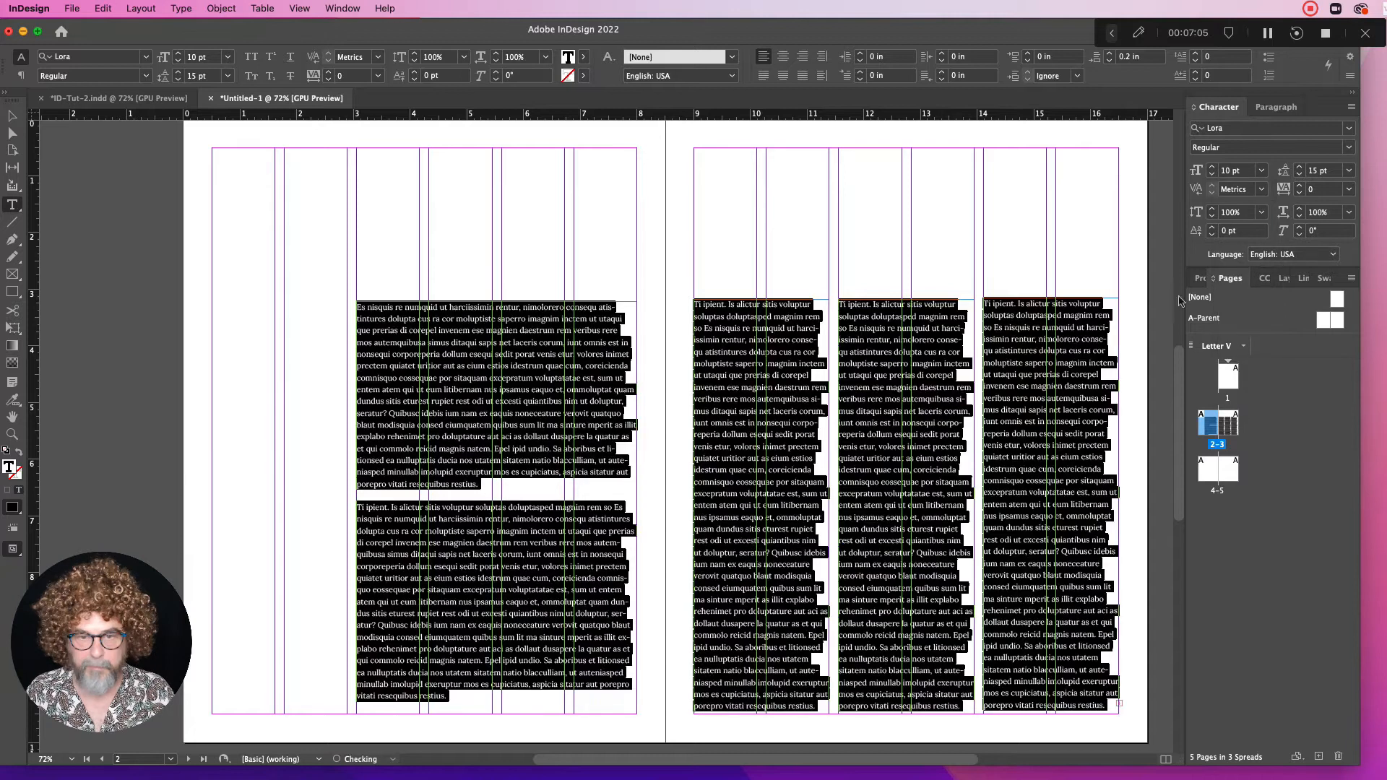
click(352, 462)
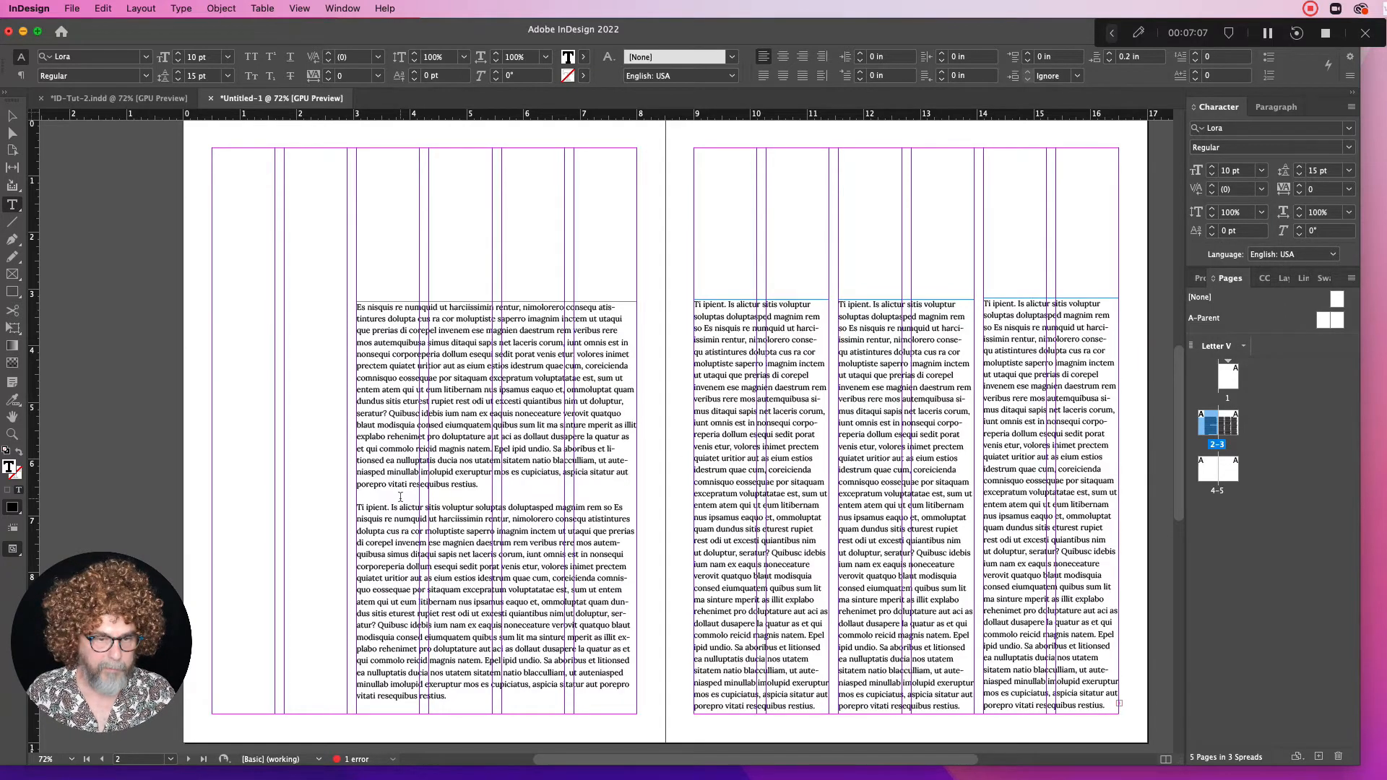
Lower the top edge of the page 2 text frame so the frame is 4.96 in high
click(12, 116)
click(476, 330)
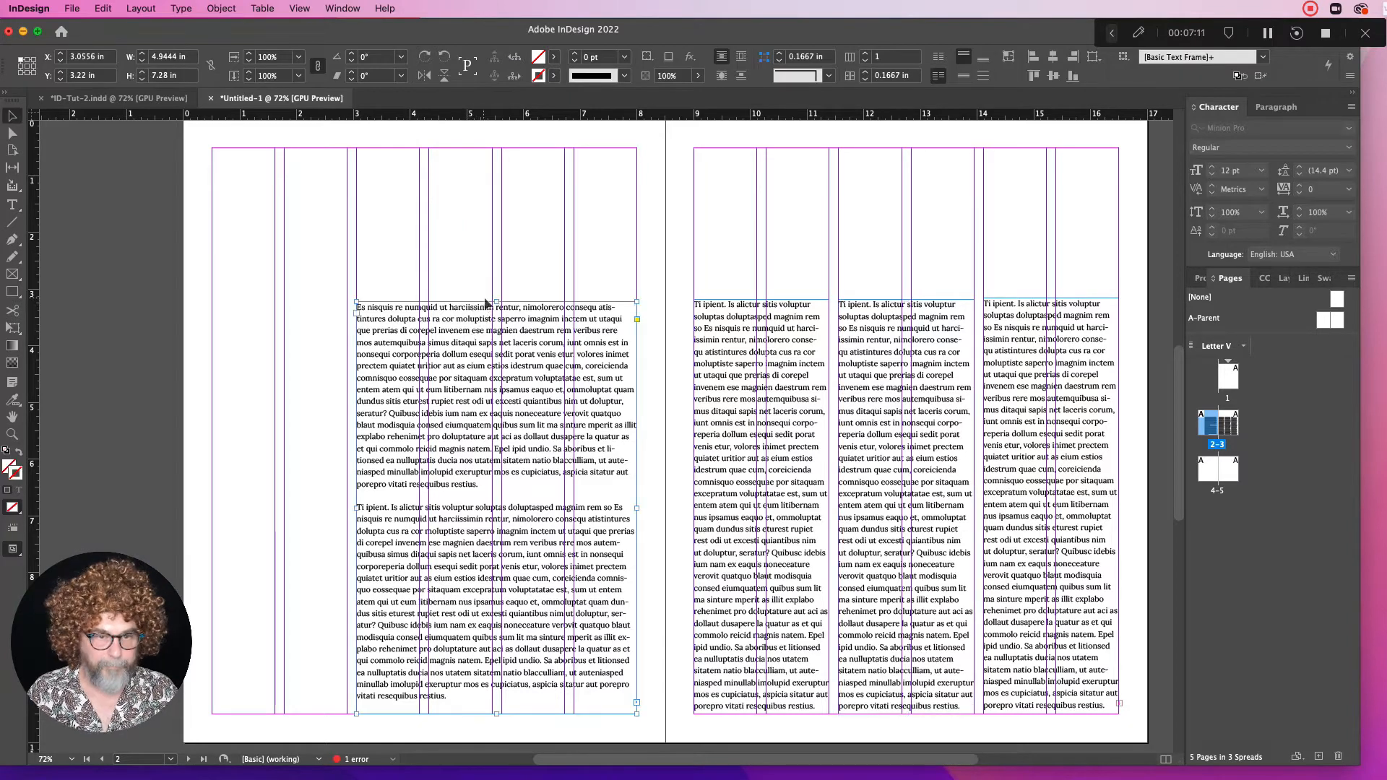
drag(496, 301, 495, 432)
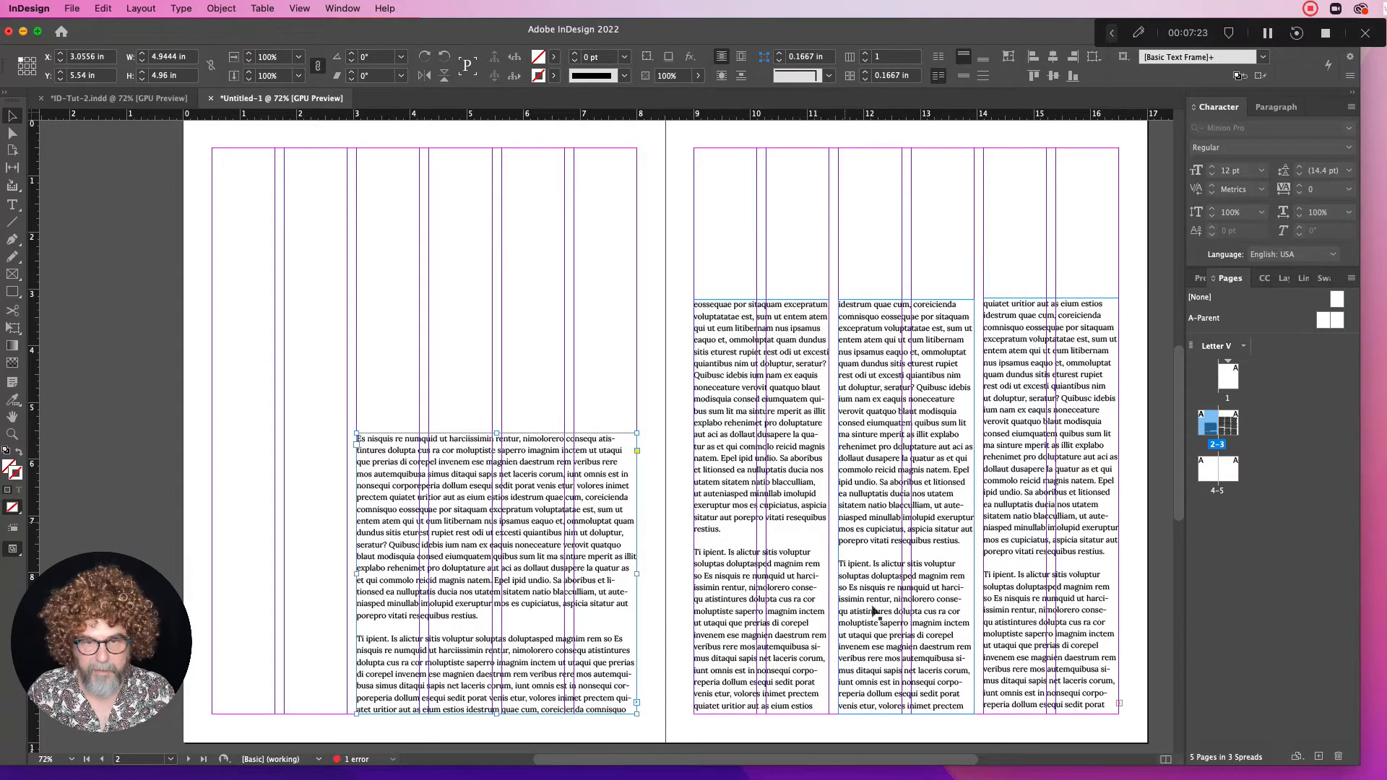
Select the first paragraph in the page 2 frame, try 24 pt, and set its font size to 18 pt
double_click(475, 612)
drag(477, 616, 328, 411)
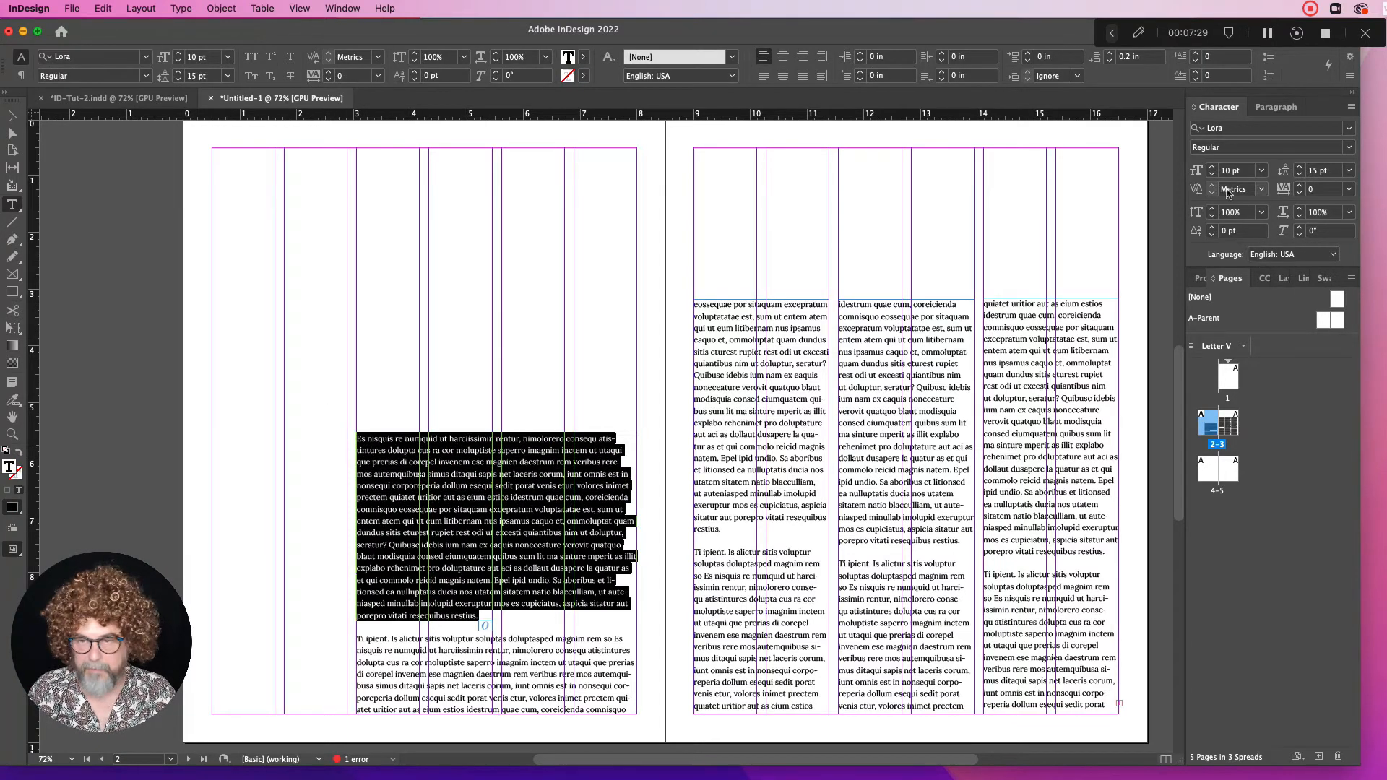
click(1260, 171)
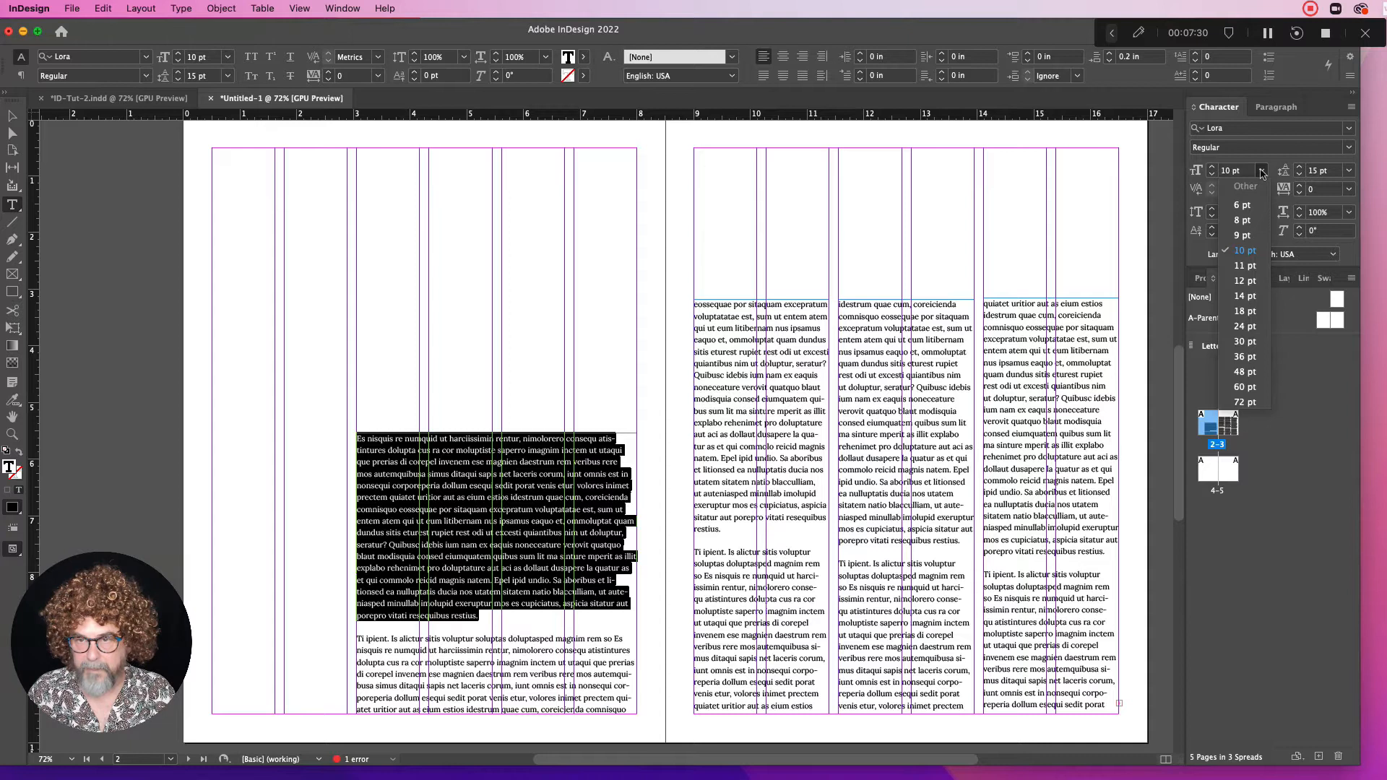
click(1248, 326)
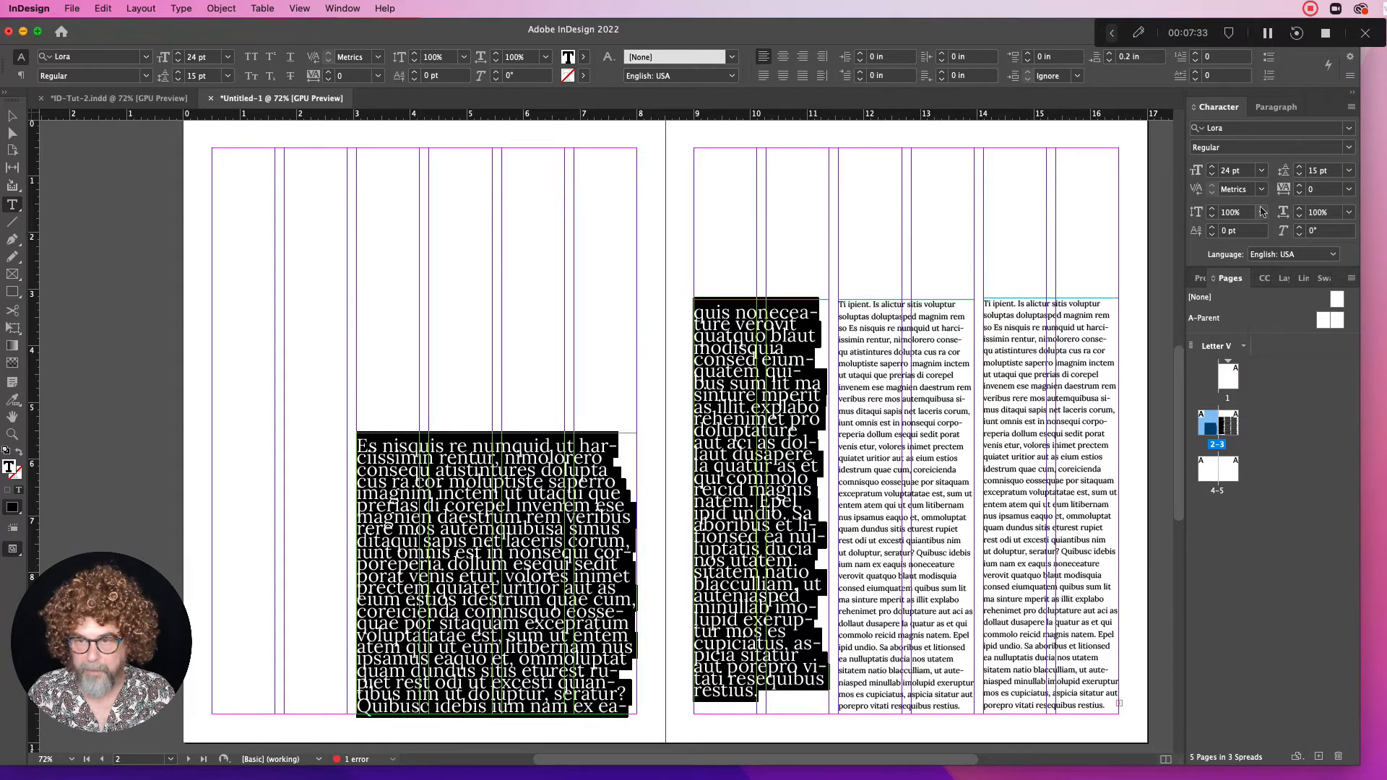
click(1261, 172)
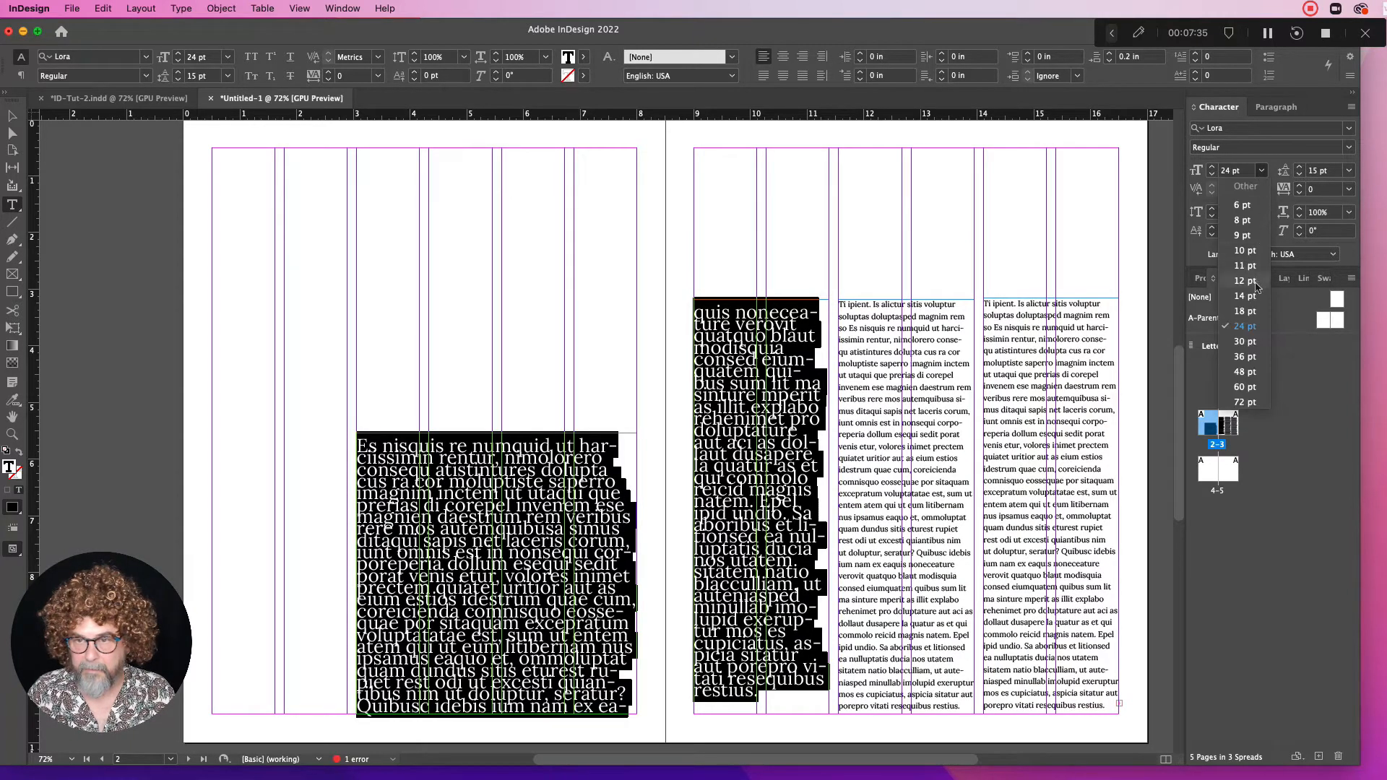
click(1250, 310)
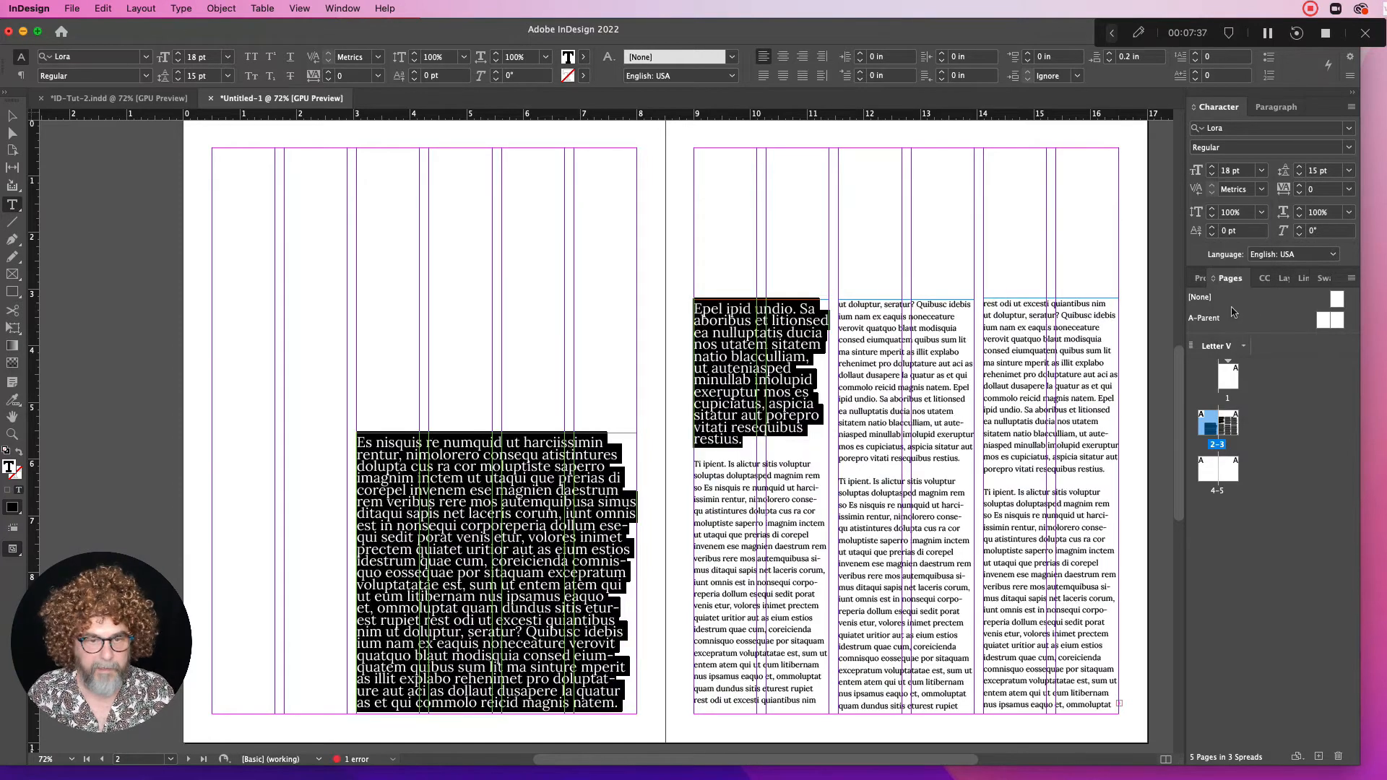
Increase the leading of the selected opening paragraph to 19 pt
click(1298, 167)
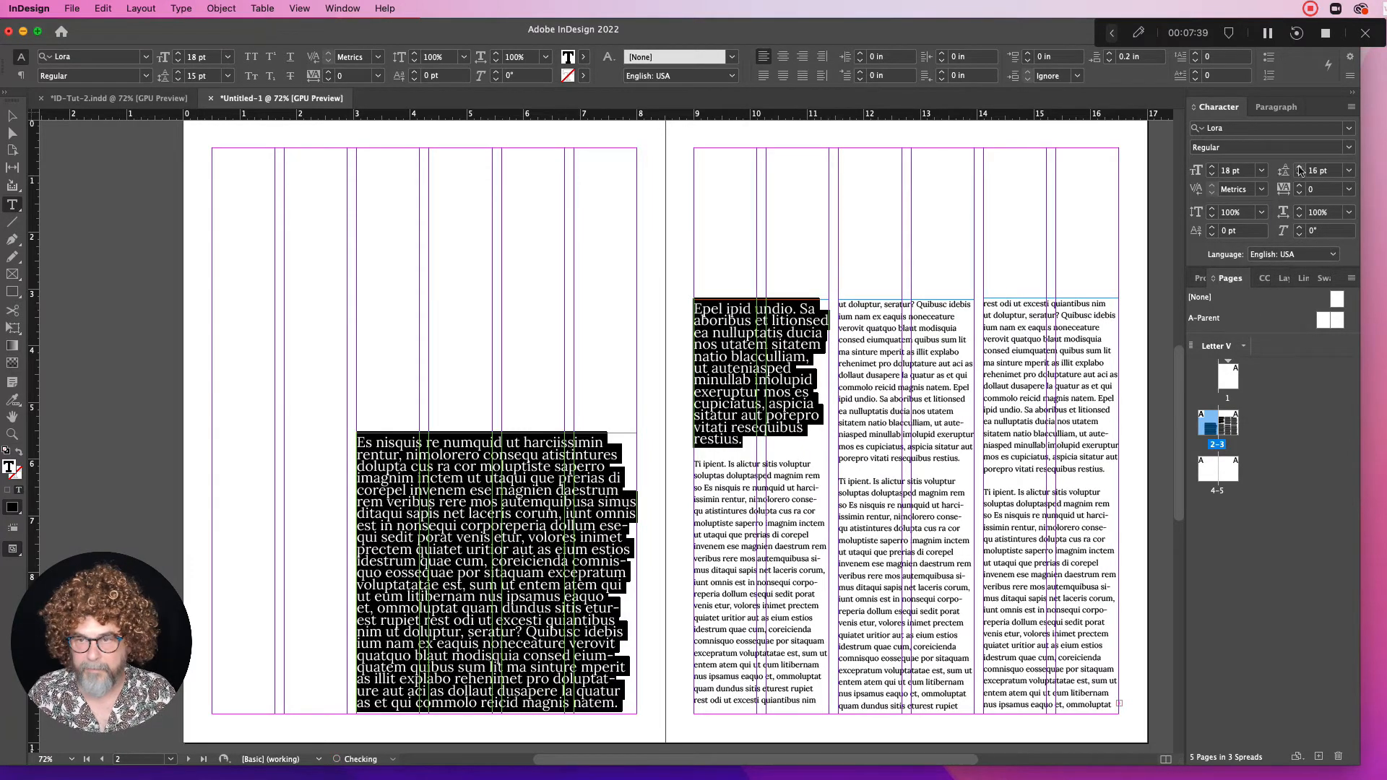
click(1299, 167)
click(1299, 167)
click(1298, 167)
Delete the opening paragraph's overflow in page 3's first column and raise the page 2 frame's bottom edge to make it 4.14 in high
drag(742, 638, 622, 311)
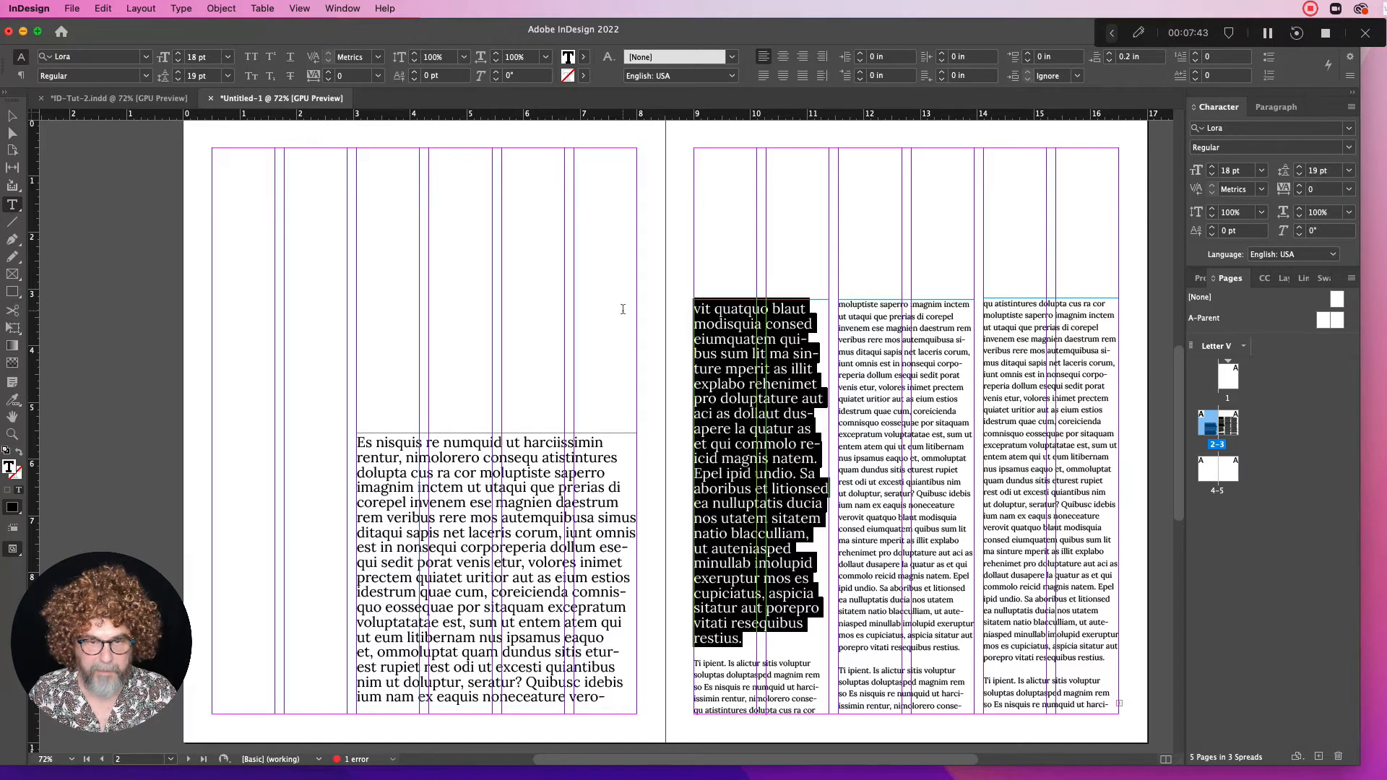
key(BackSpace)
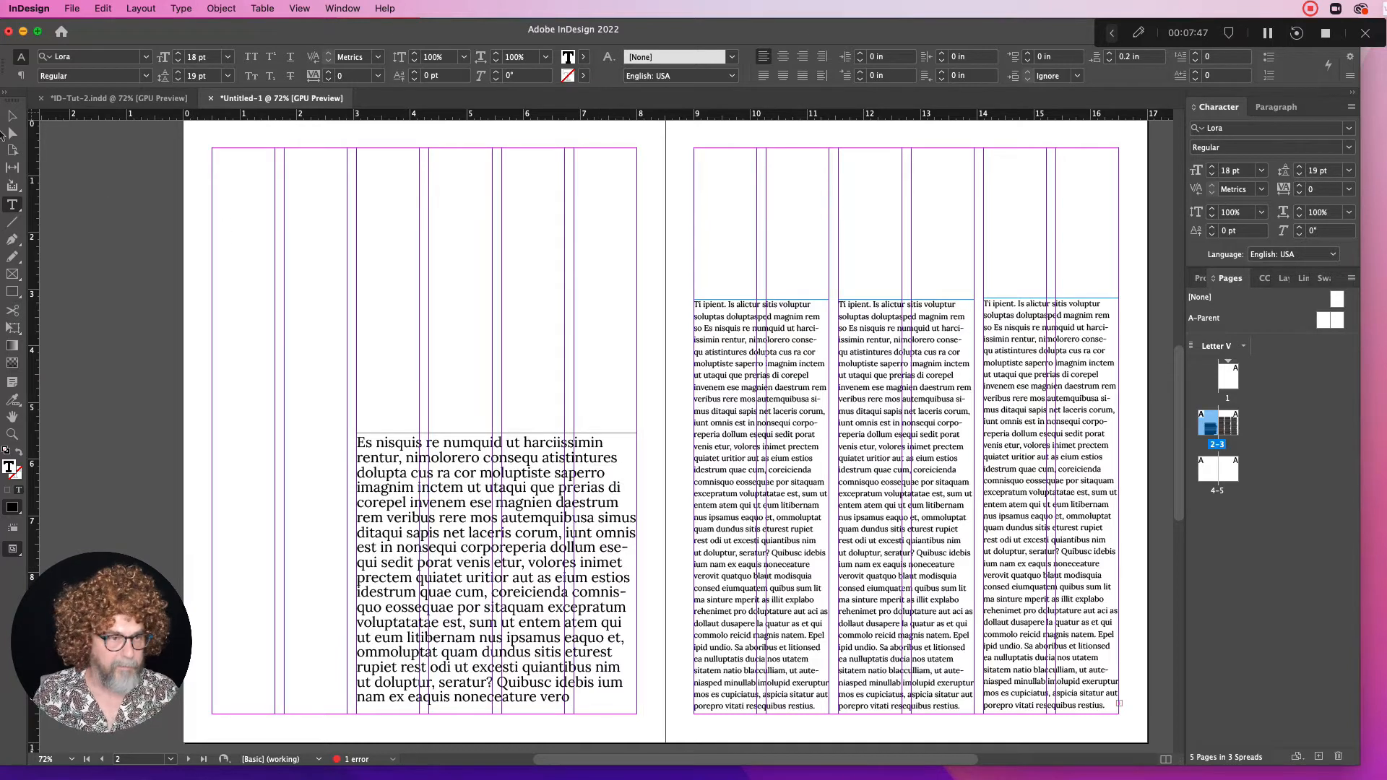
click(12, 116)
drag(496, 713, 495, 668)
Select all the large intro text in the page 2 frame, try 25 pt leading and set it to 23 pt
double_click(575, 584)
drag(618, 657, 357, 429)
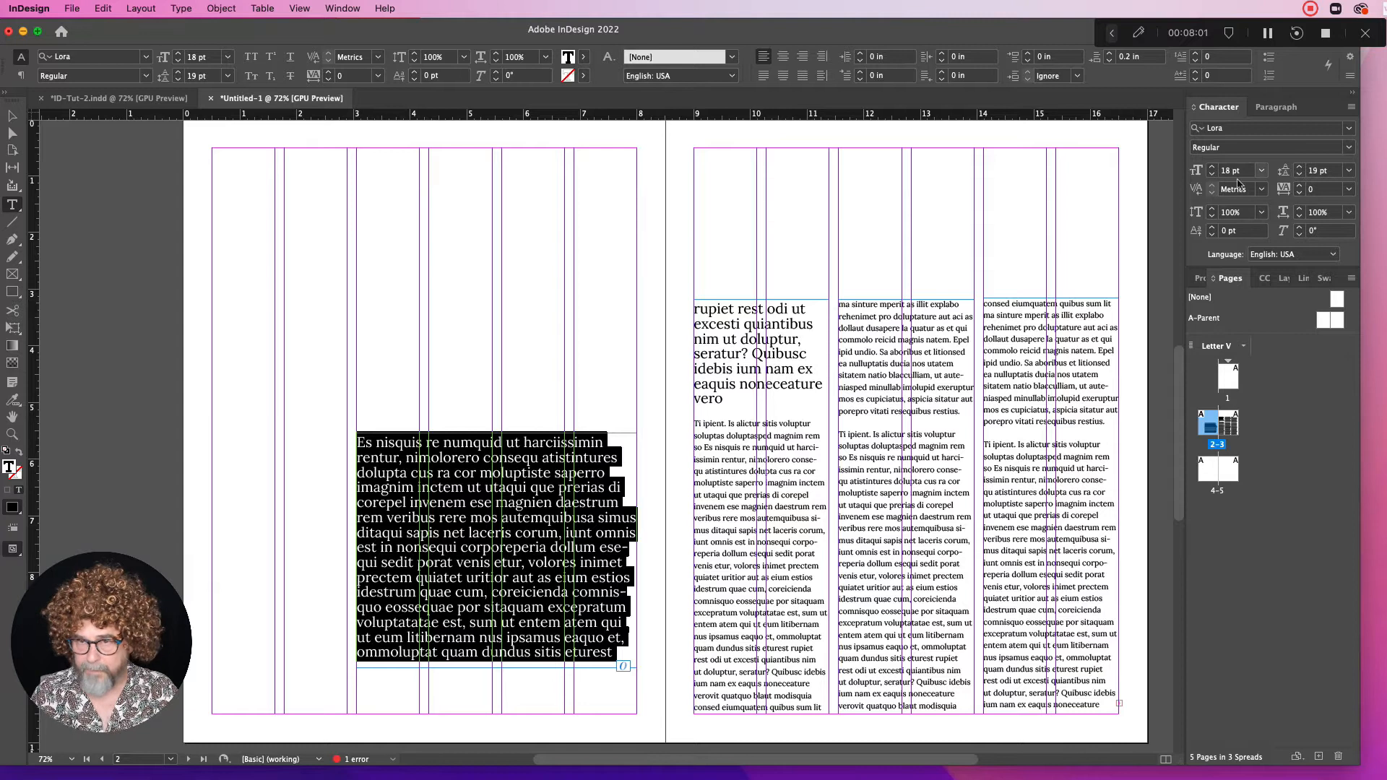
click(1300, 167)
click(1299, 167)
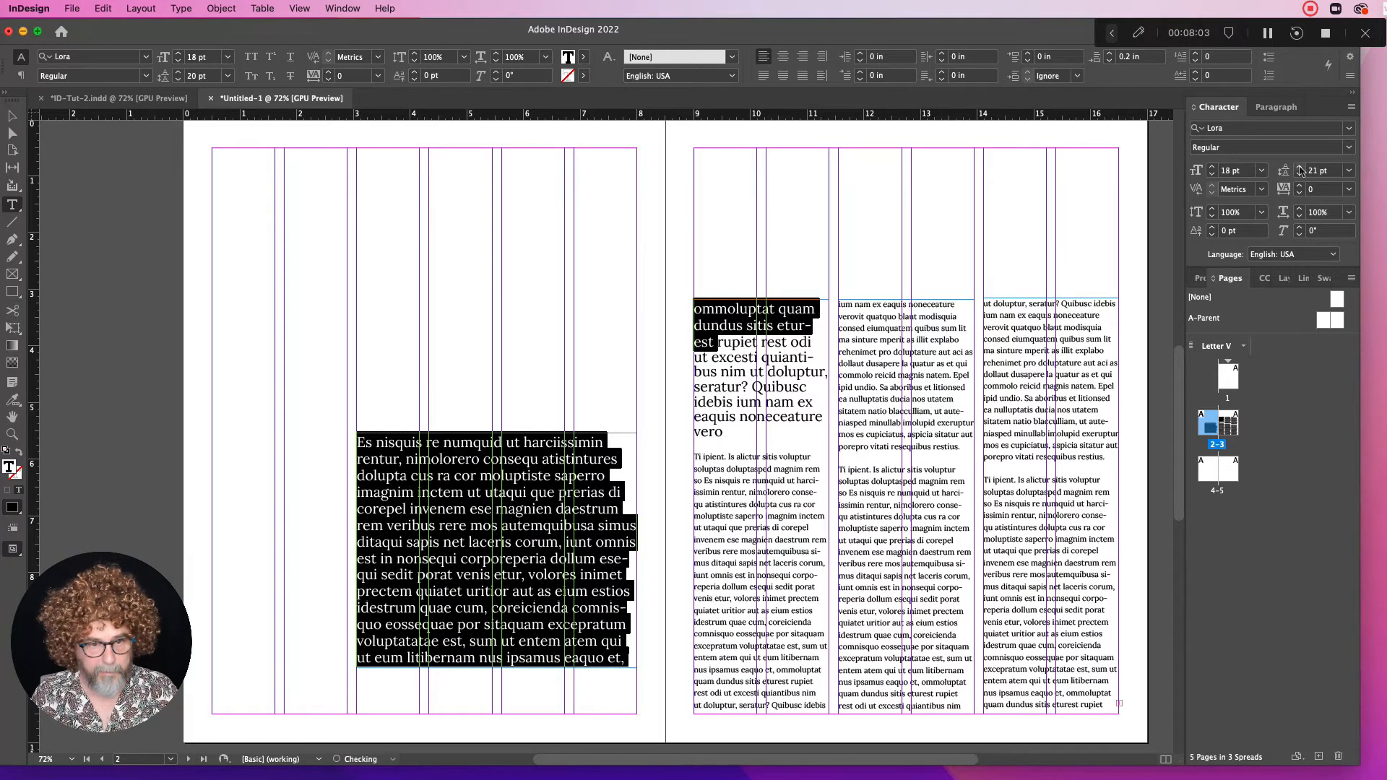
click(1299, 167)
click(1299, 167)
click(1300, 168)
click(1299, 168)
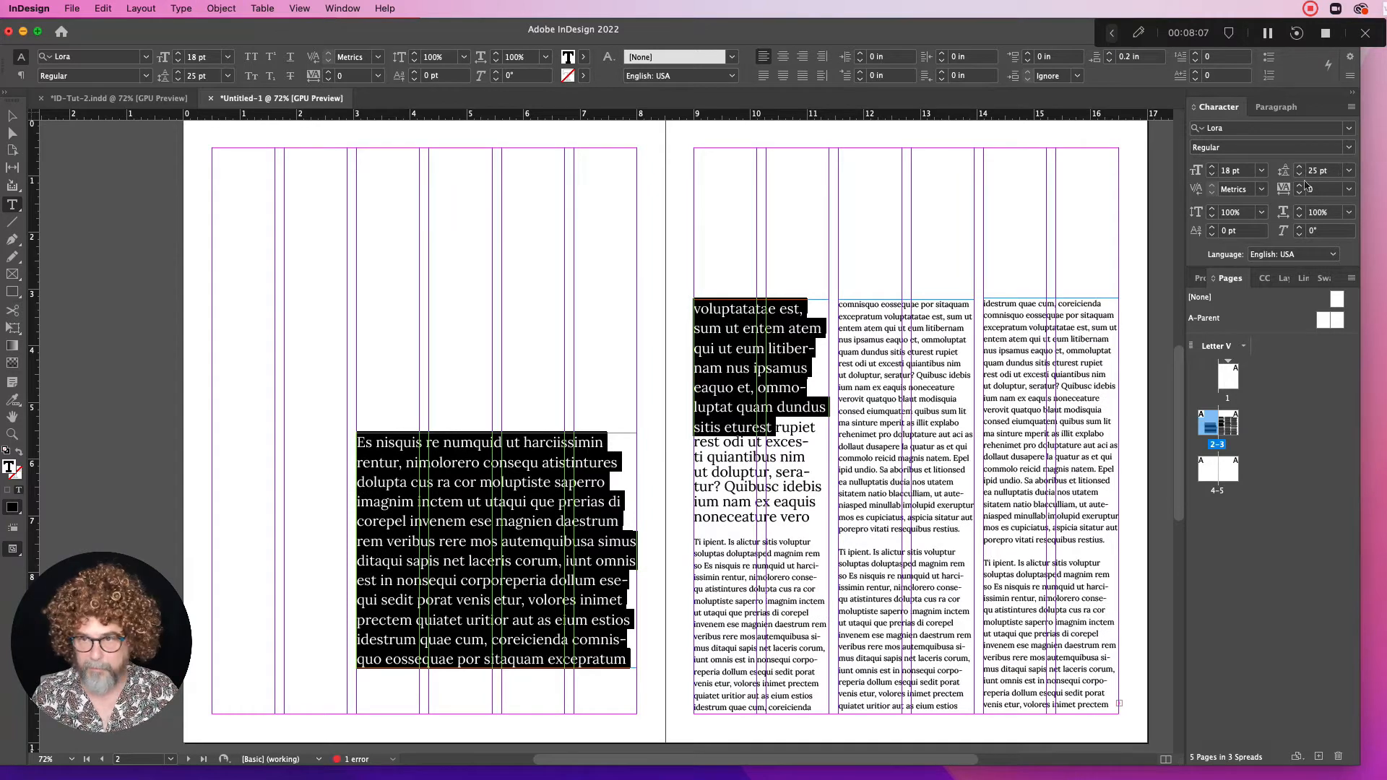
click(1300, 174)
click(1299, 174)
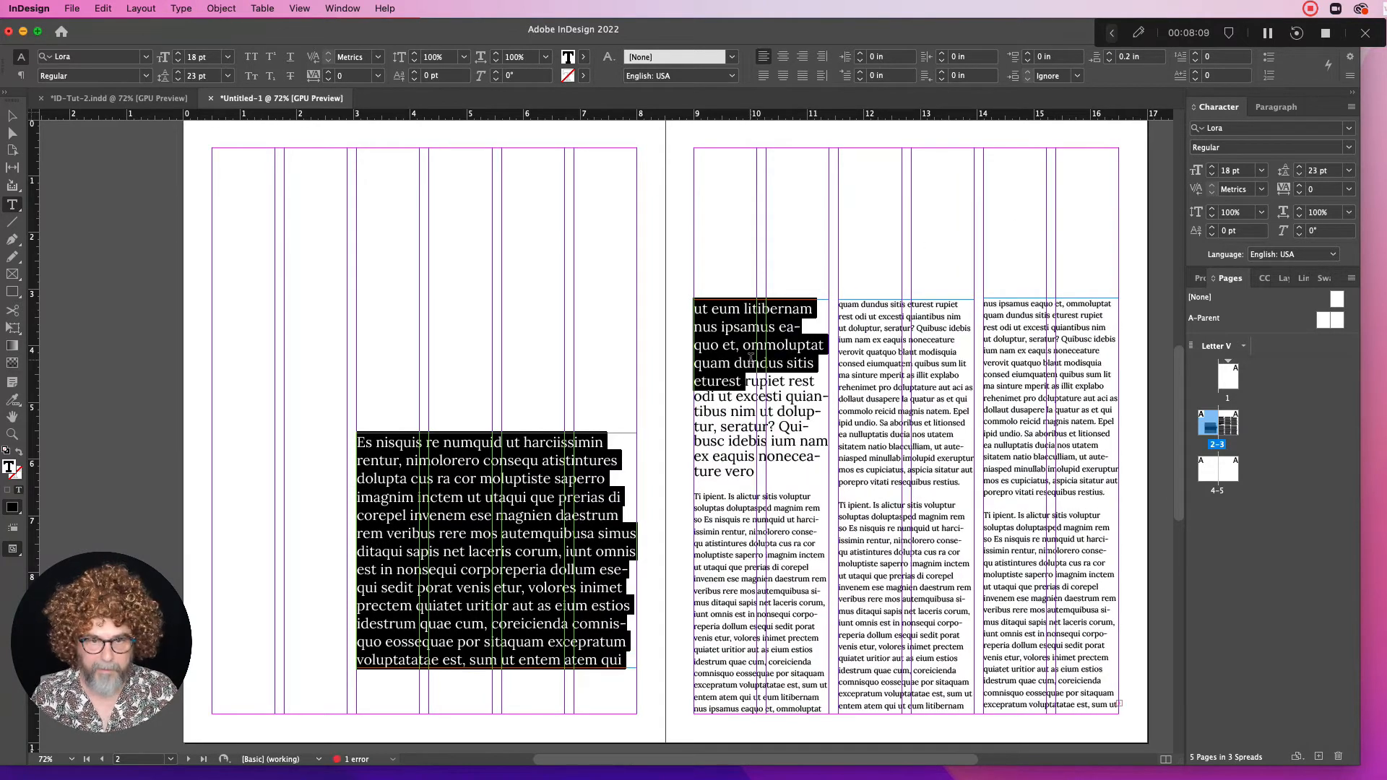
Delete the intro text that spills into page 3's first column and deselect the page 2 frame
click(751, 473)
drag(696, 494, 693, 302)
key(BackSpace)
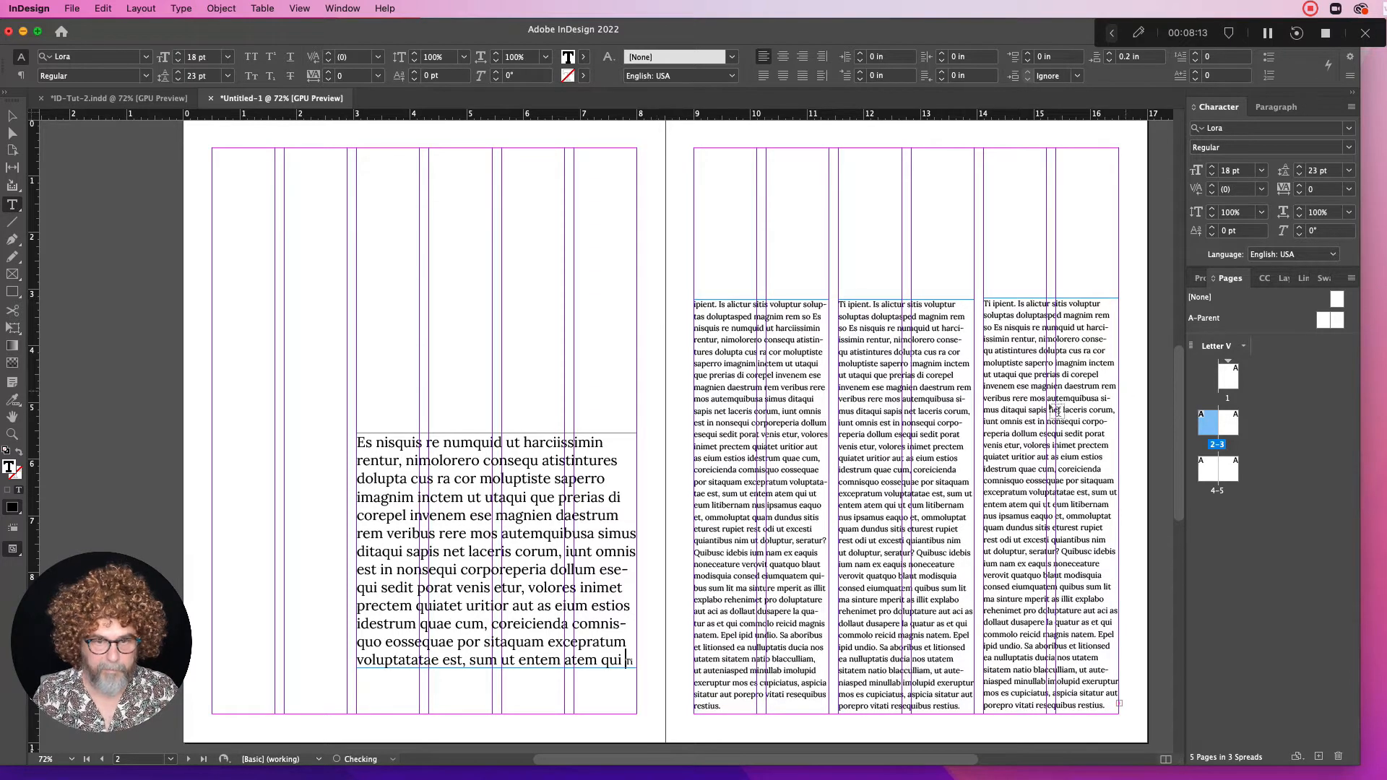
click(12, 117)
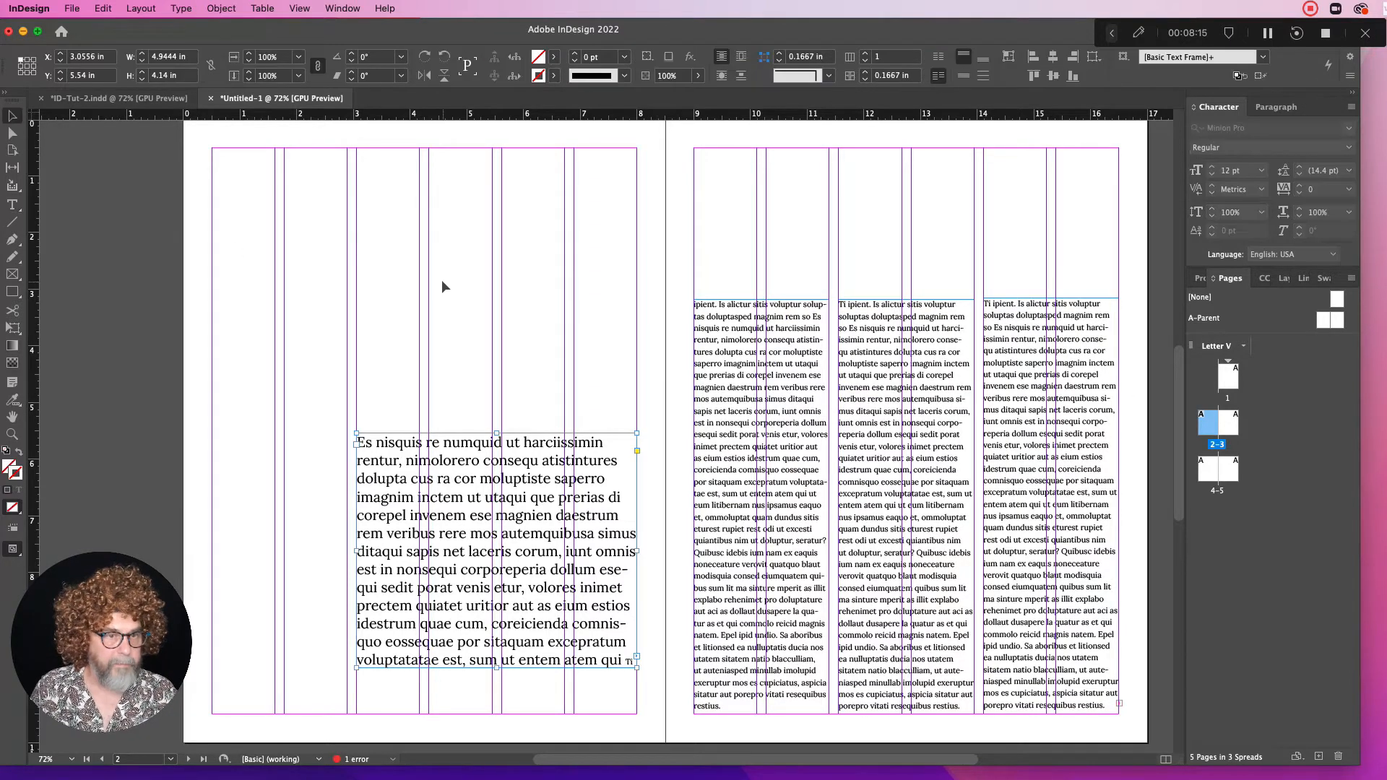
click(443, 285)
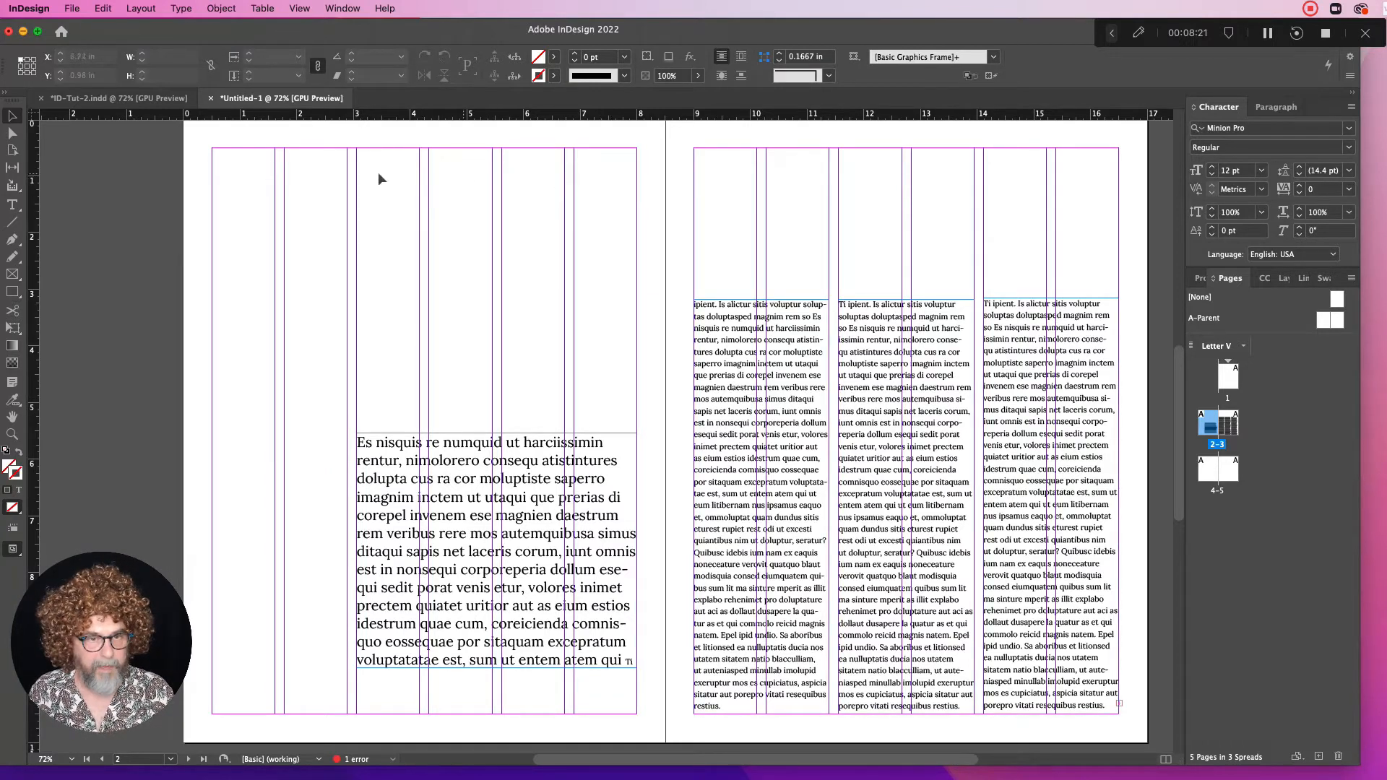
Draw a text frame between the side margins in the upper part of page 2 and enter "Ludacris makes his home in the ATL"
click(13, 206)
drag(212, 190, 634, 280)
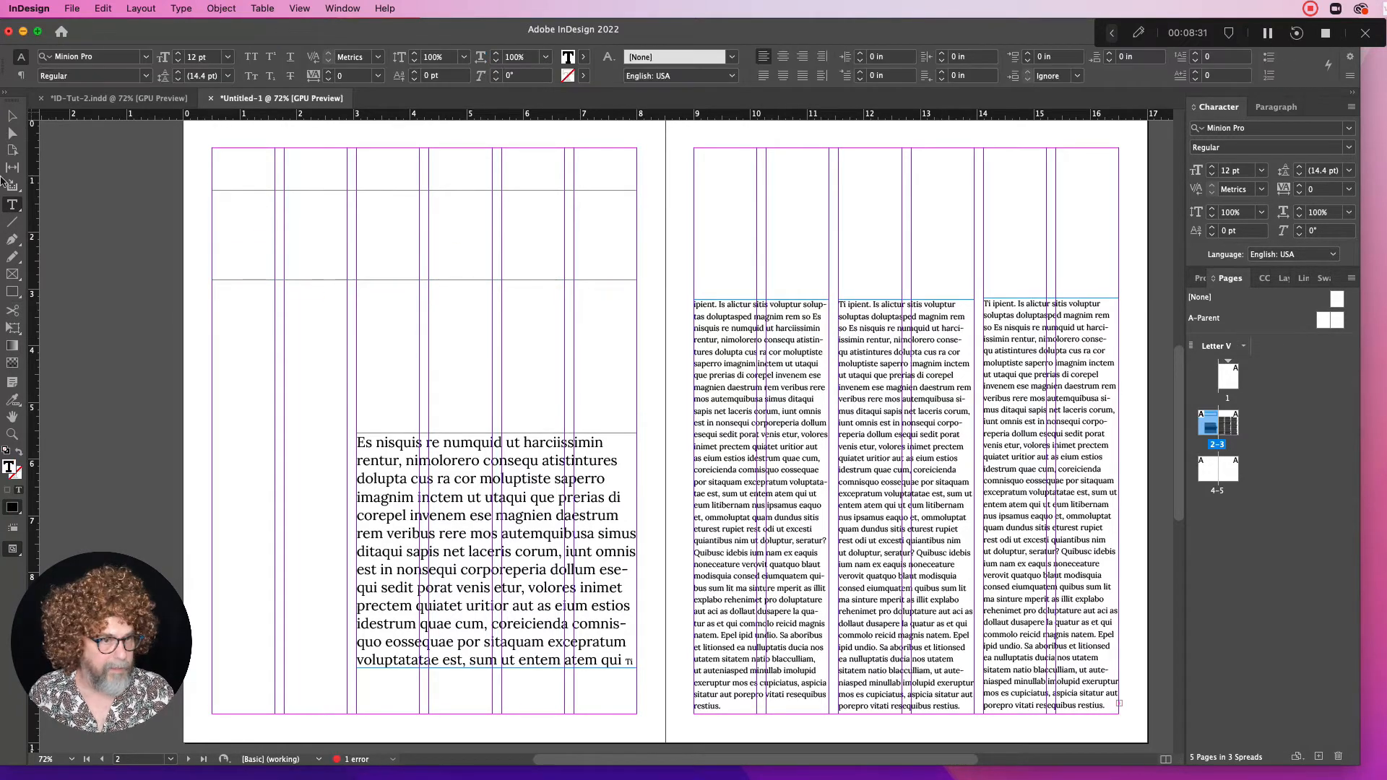
text(Ludacris makes his)
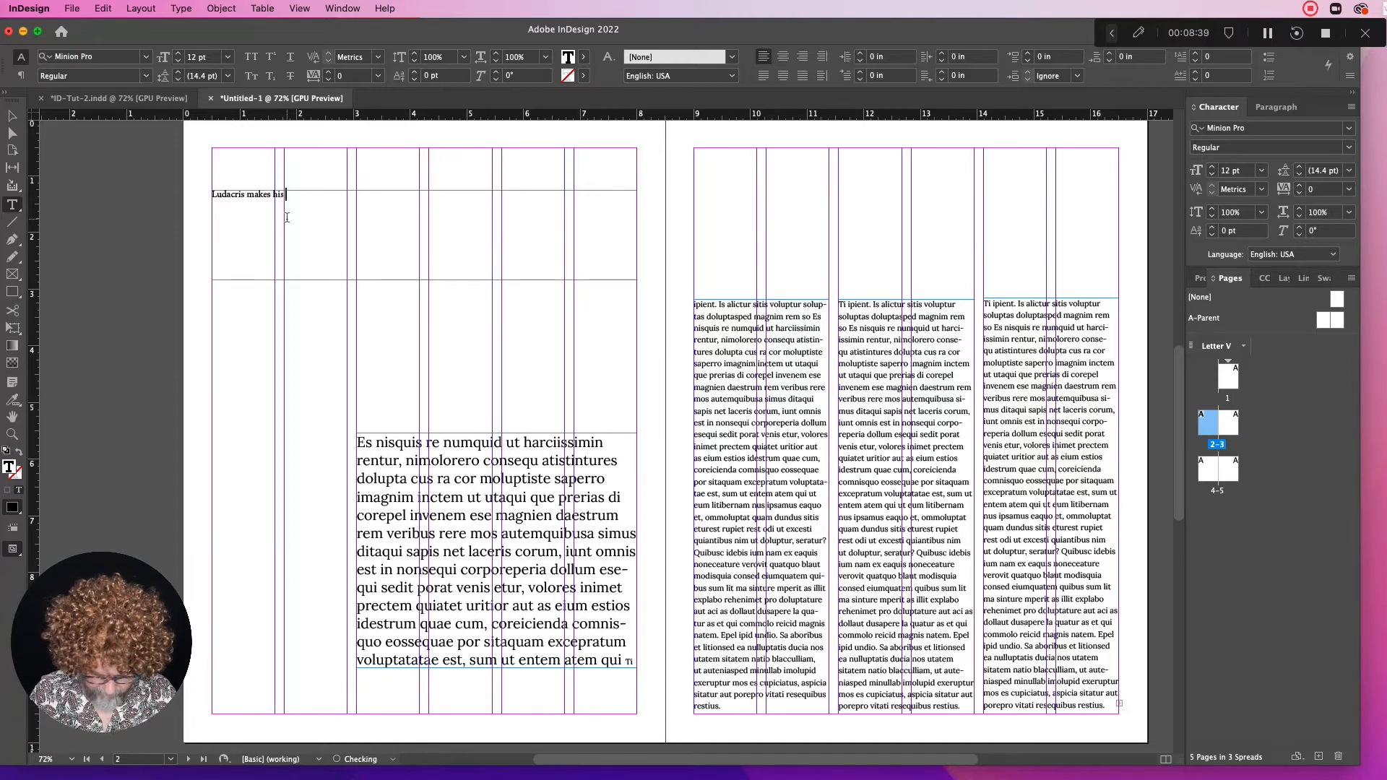
text( home in)
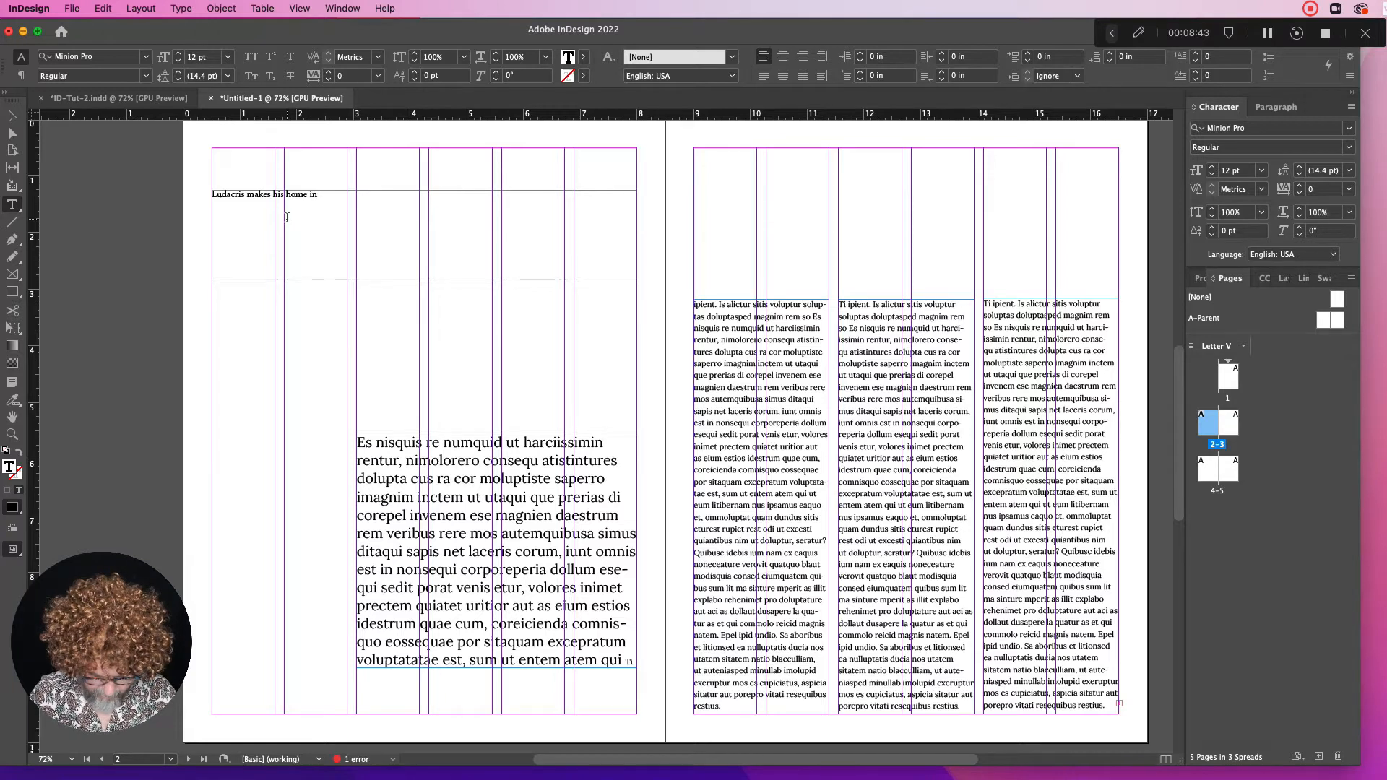
text( the ATL)
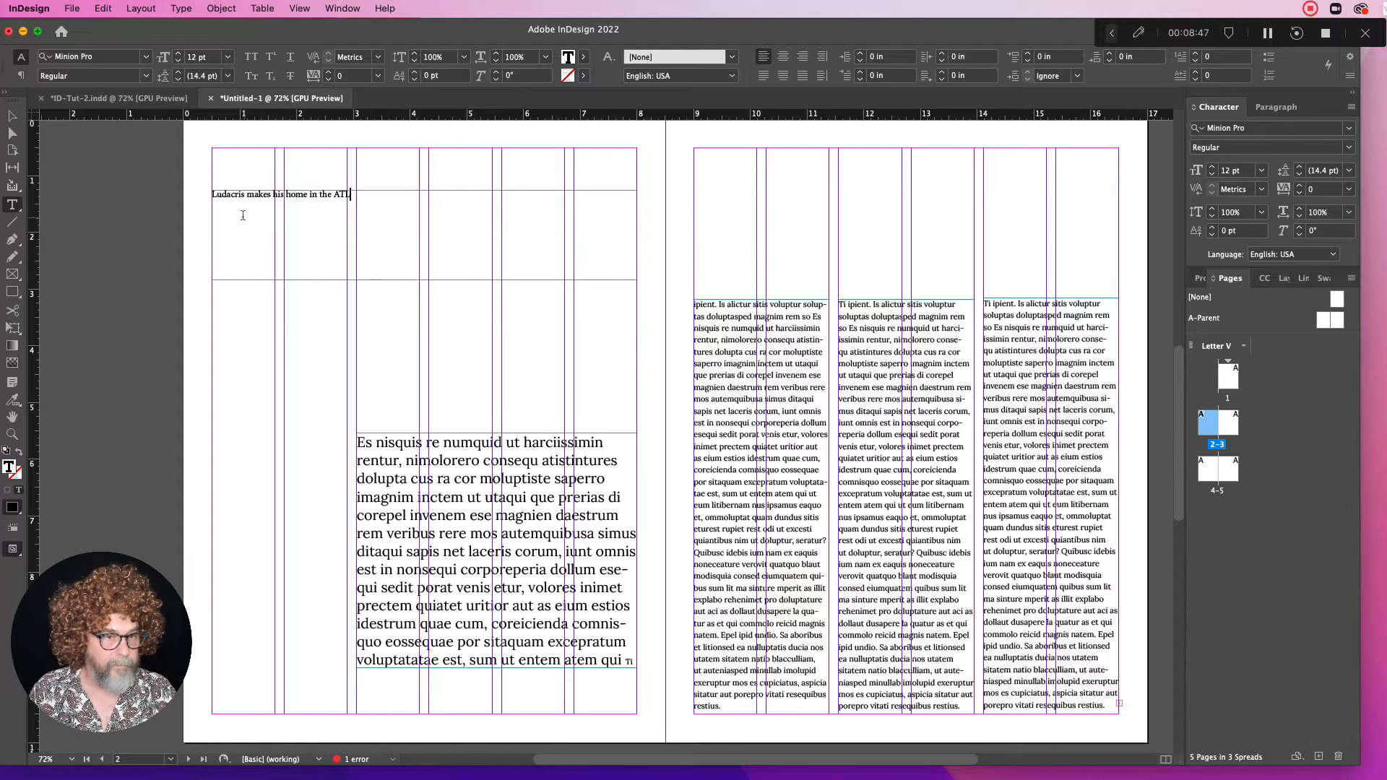
Try Montserrat (OTF) on the whole headline and set it in Oaks 0.1 Bold at 40 pt
key(super+a)
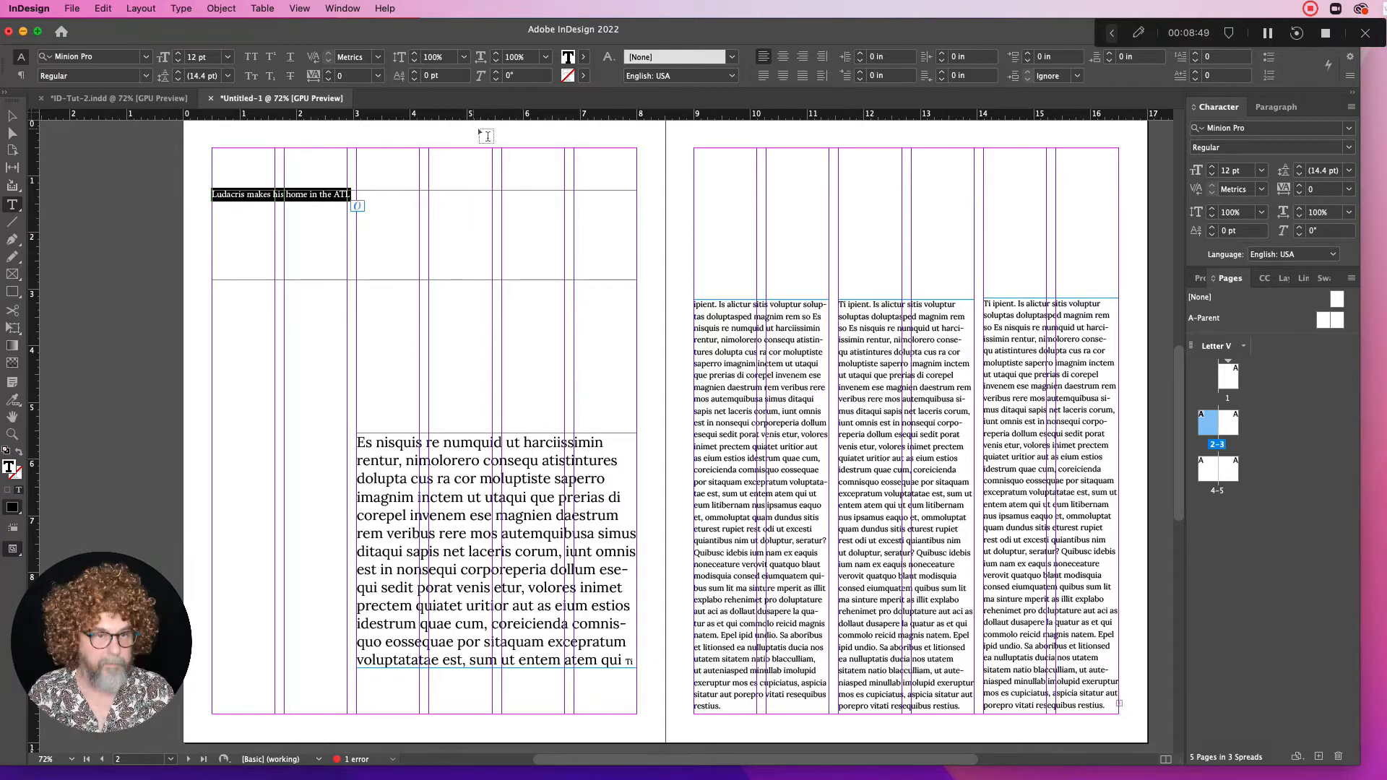
click(146, 56)
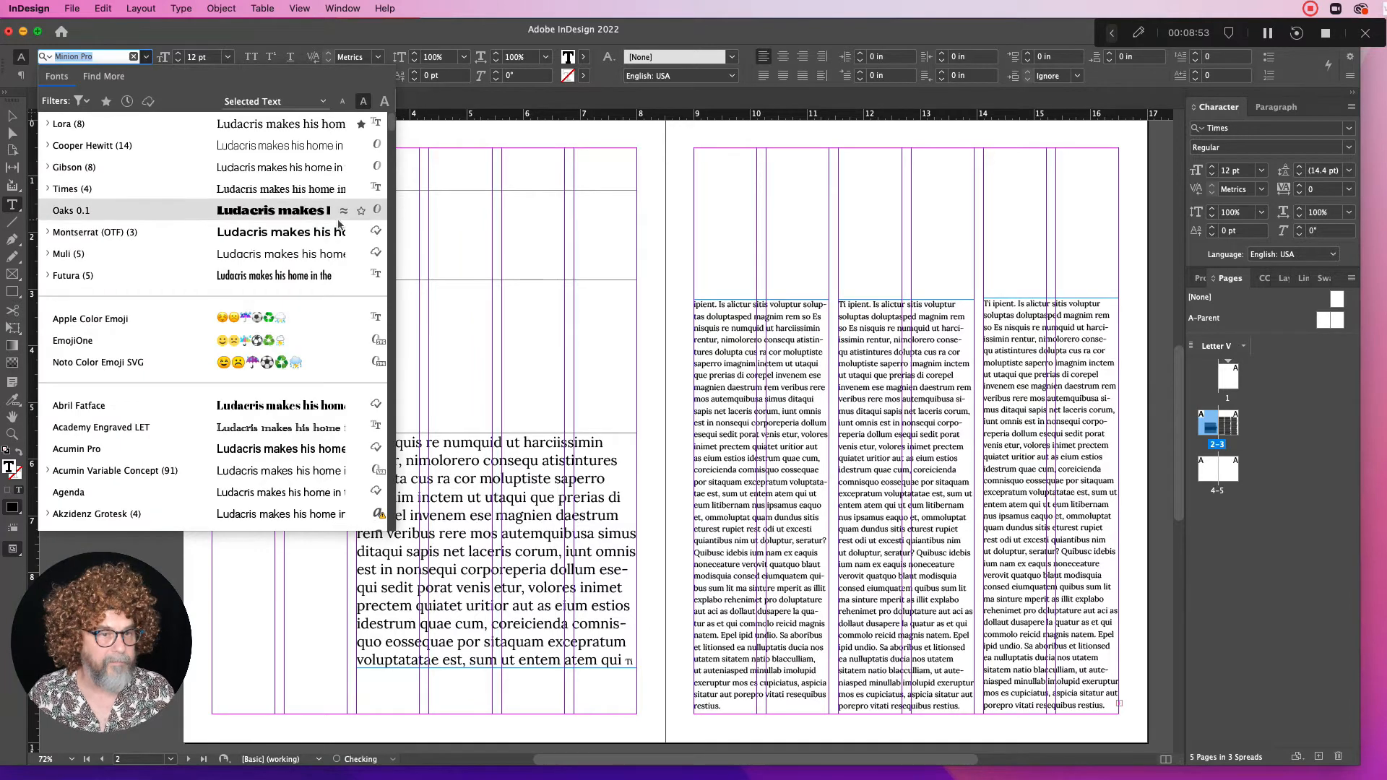
click(338, 230)
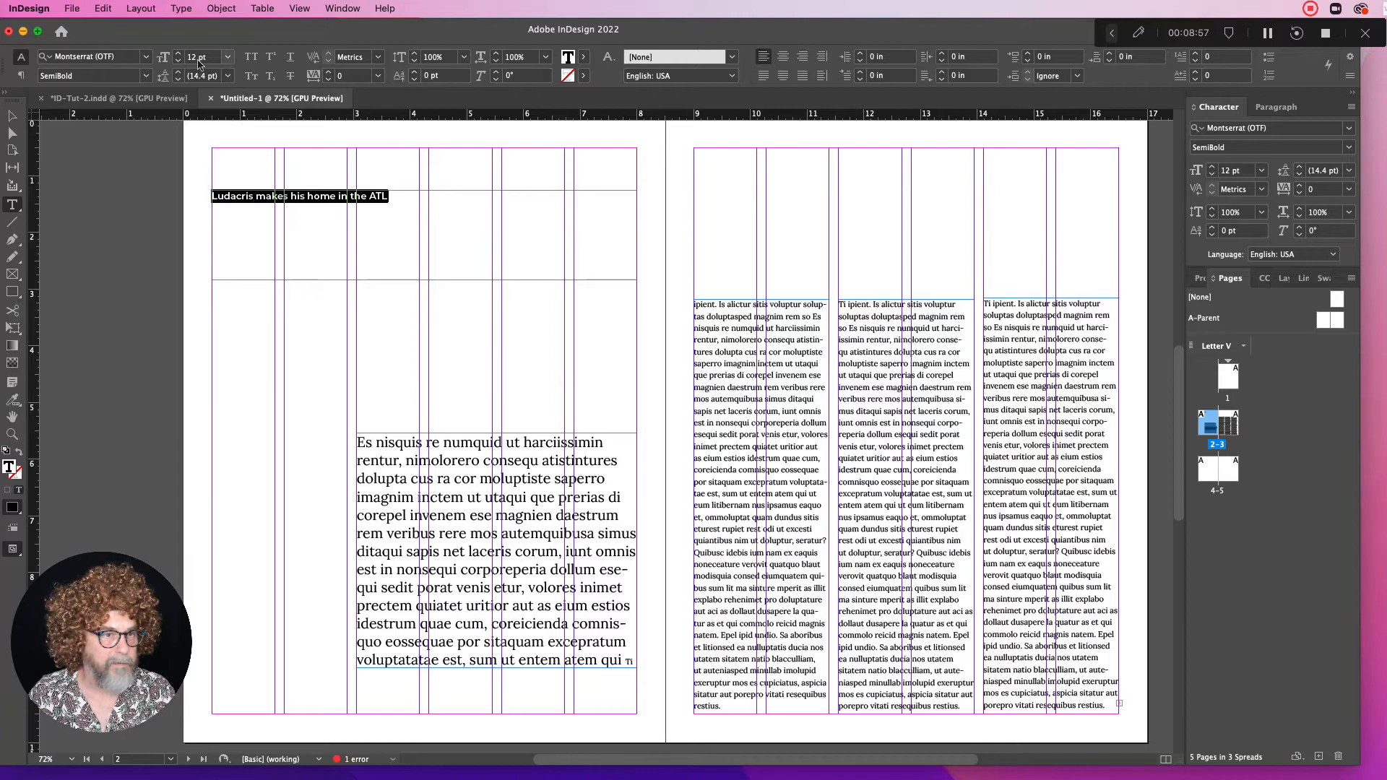
click(146, 57)
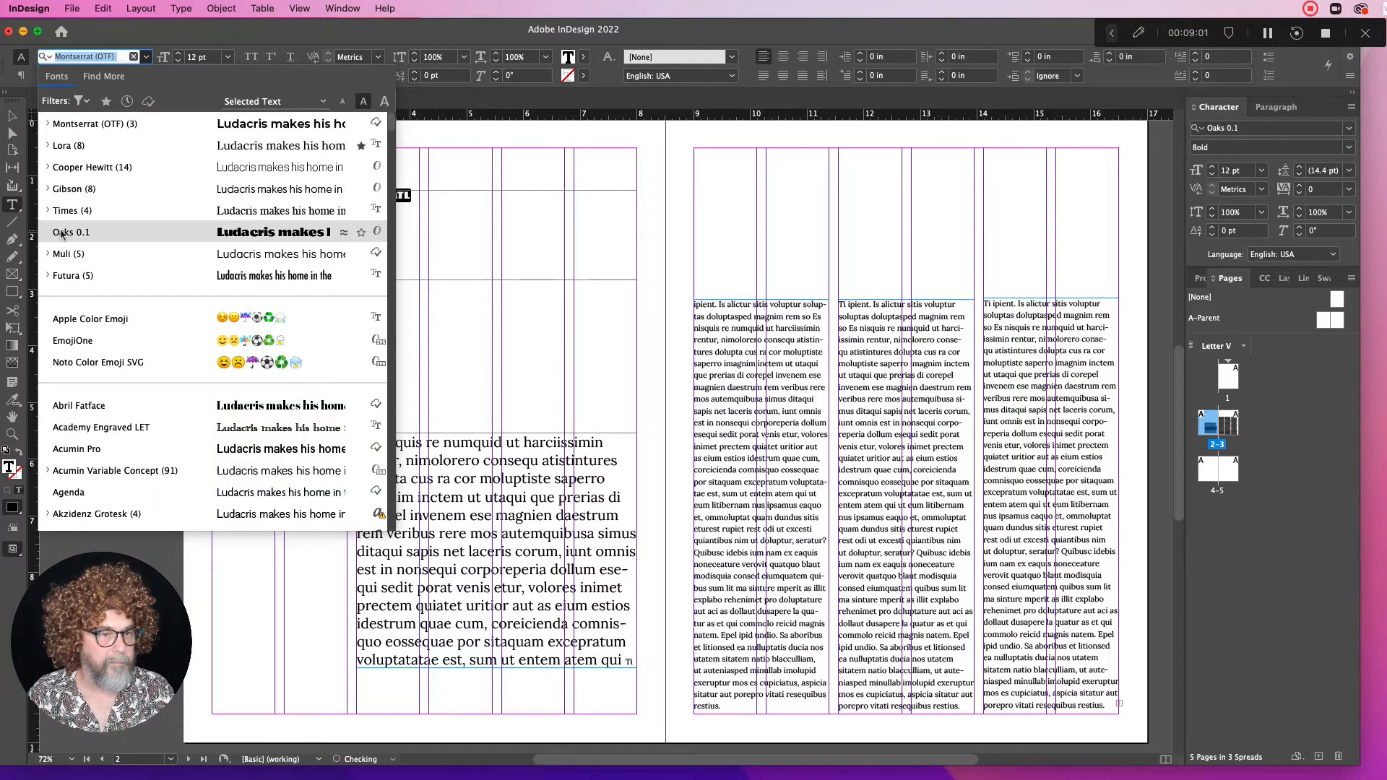
key(Return)
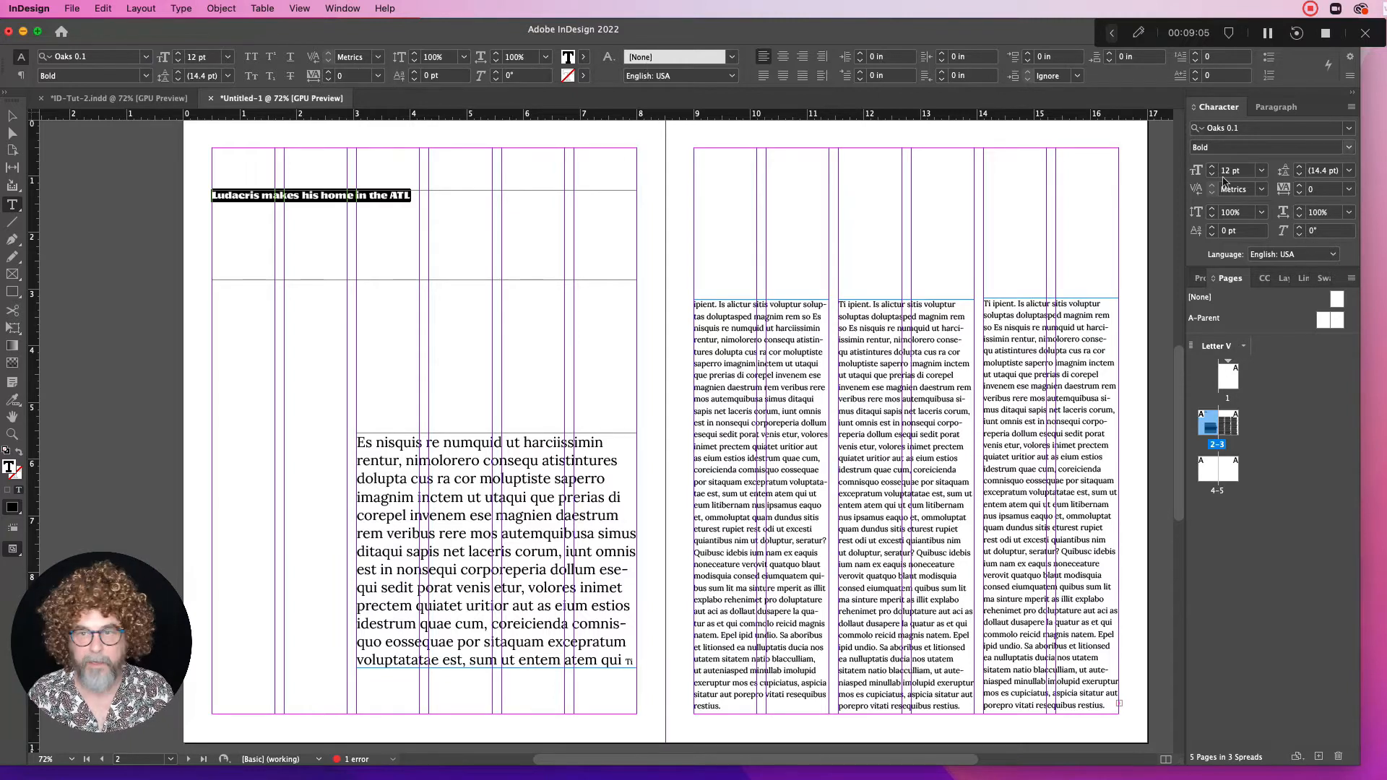
double_click(1226, 172)
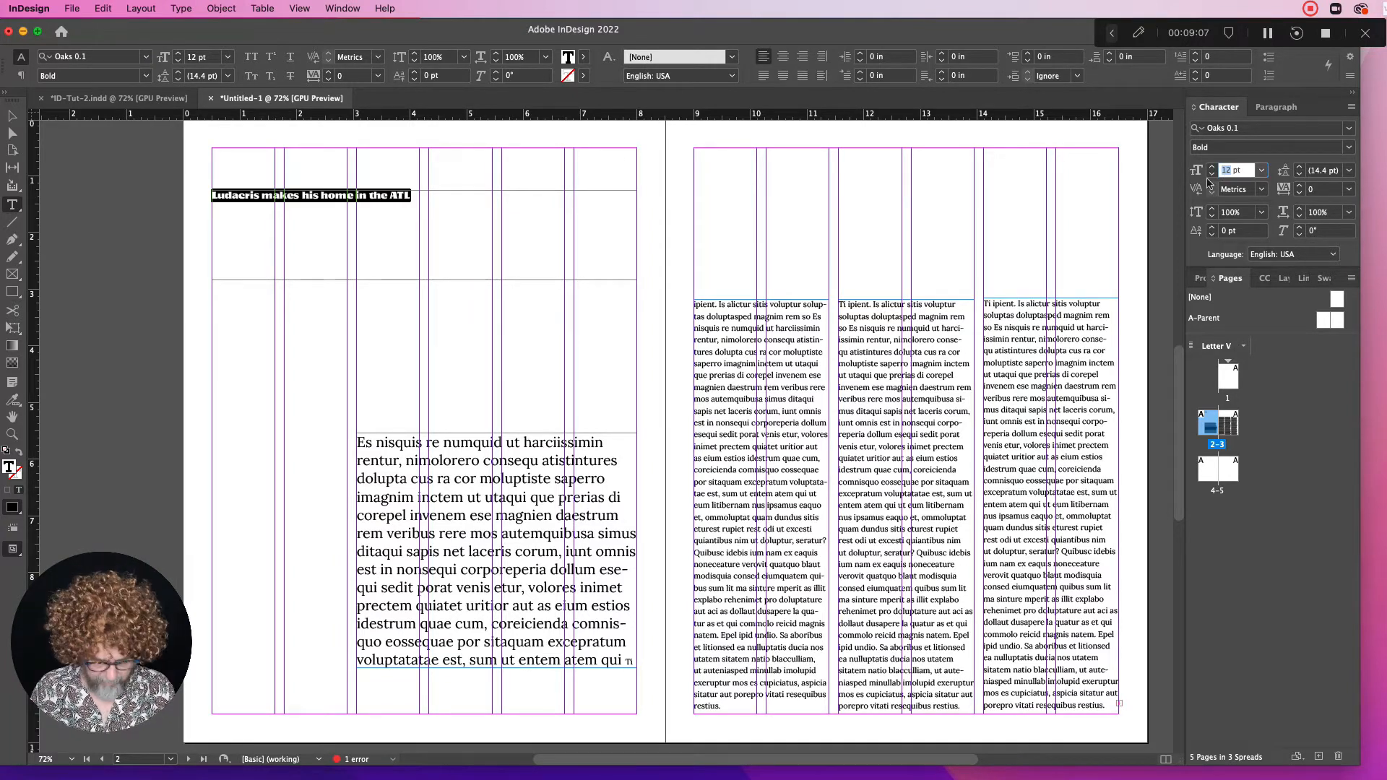
key(Return)
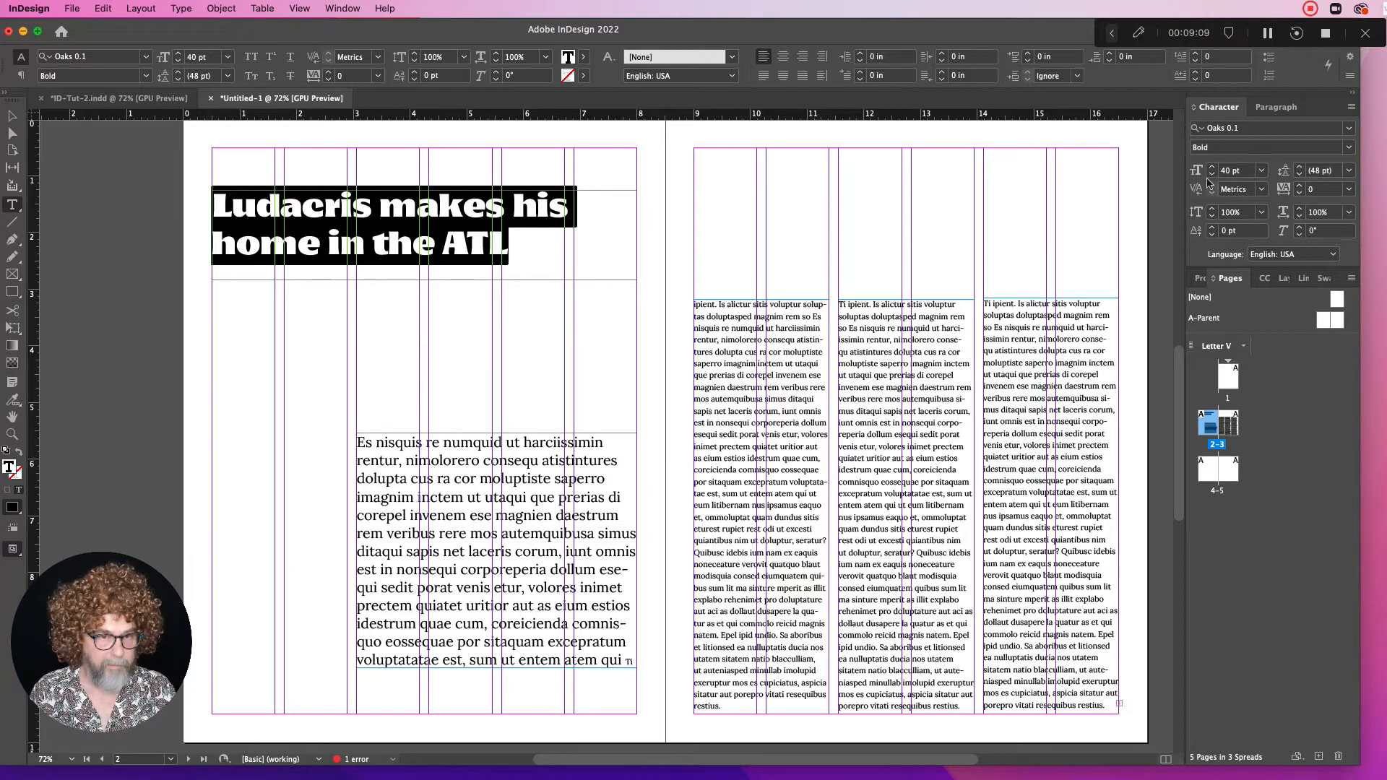
Set the headline's font size to 500 pt
click(1222, 171)
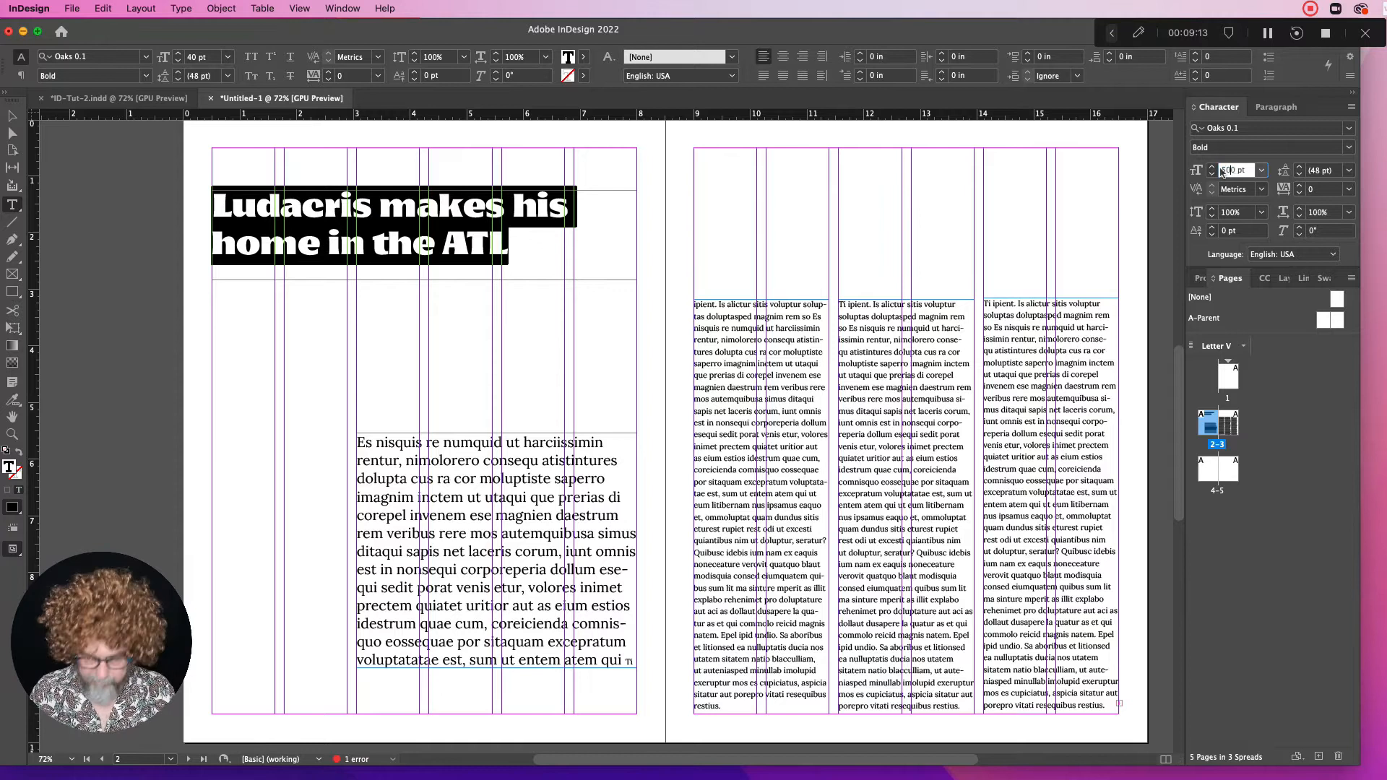
text(500)
key(Return)
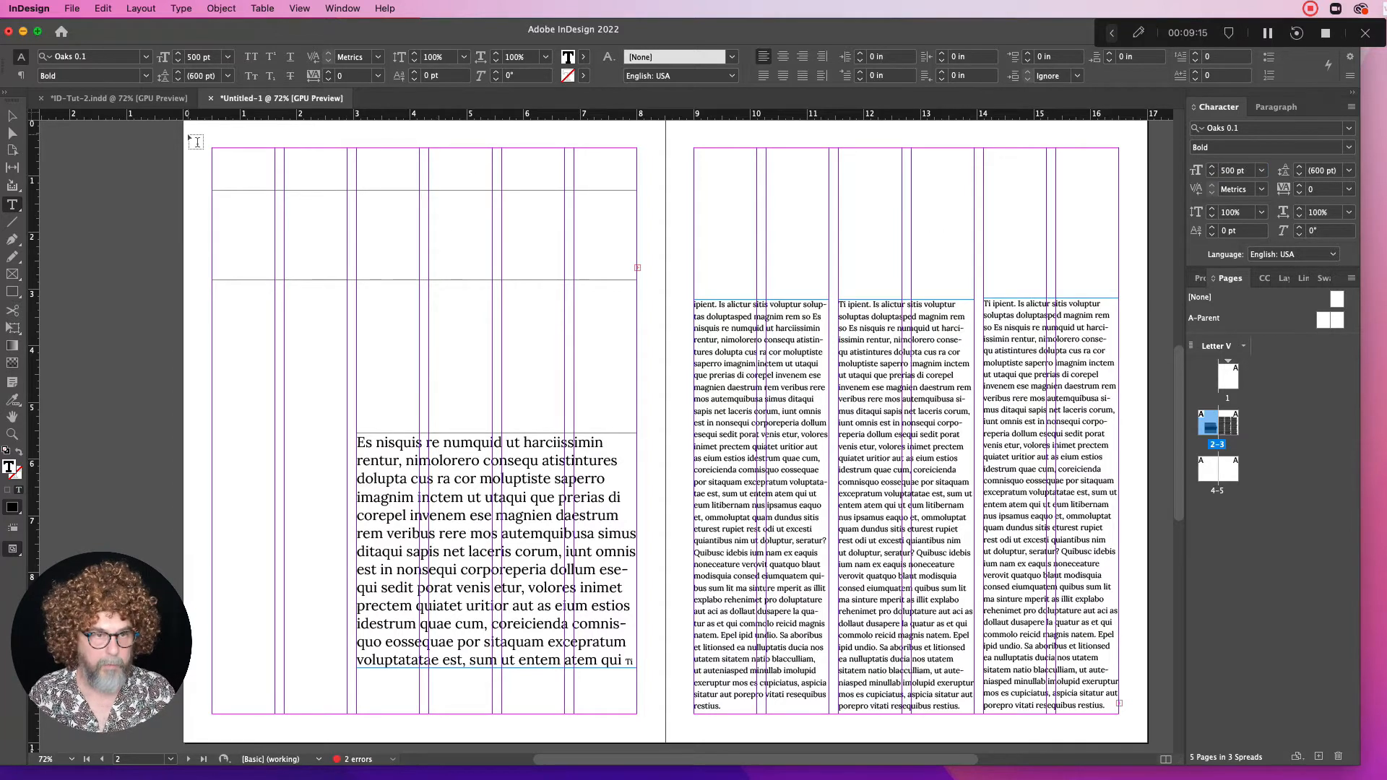
Extend the headline frame downward to just above the intro text and set the headline's font size to 50 pt
click(13, 115)
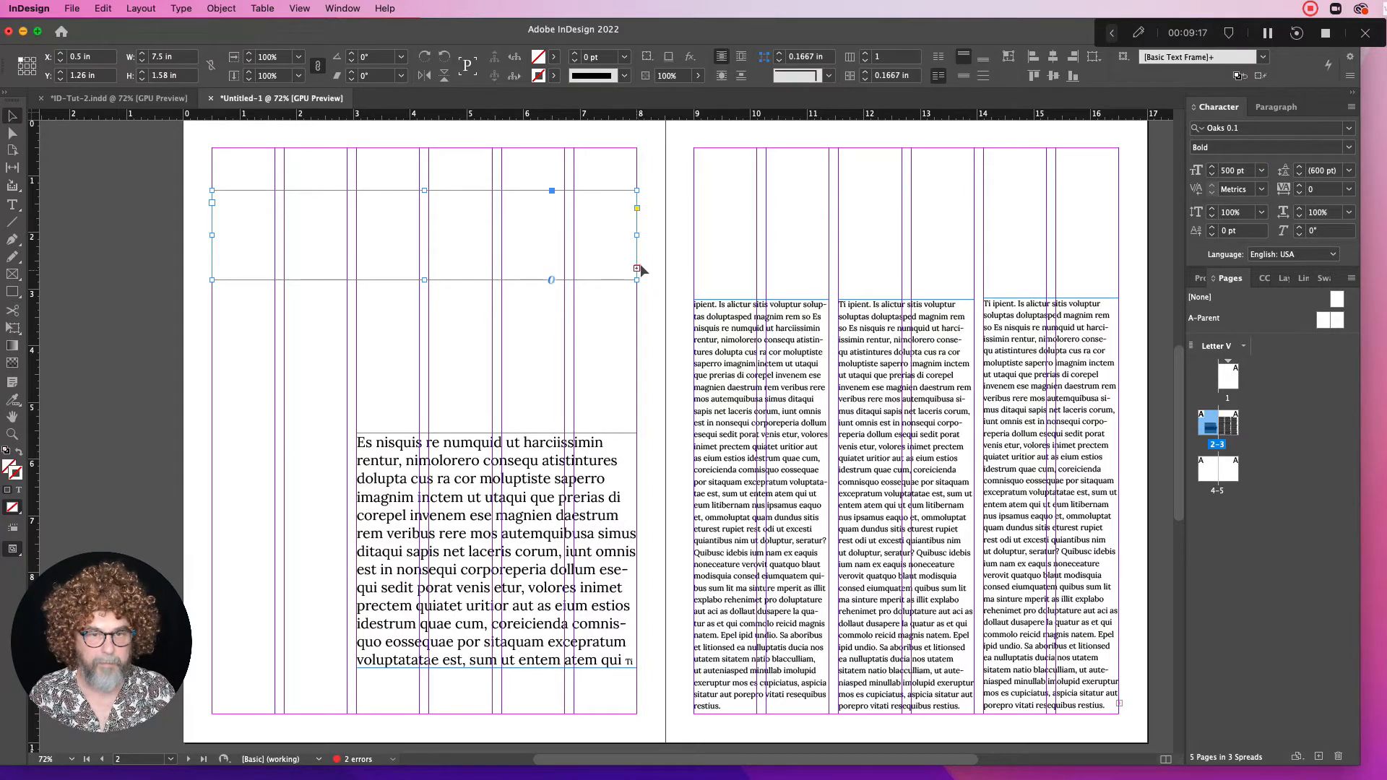
drag(424, 280, 425, 405)
double_click(458, 370)
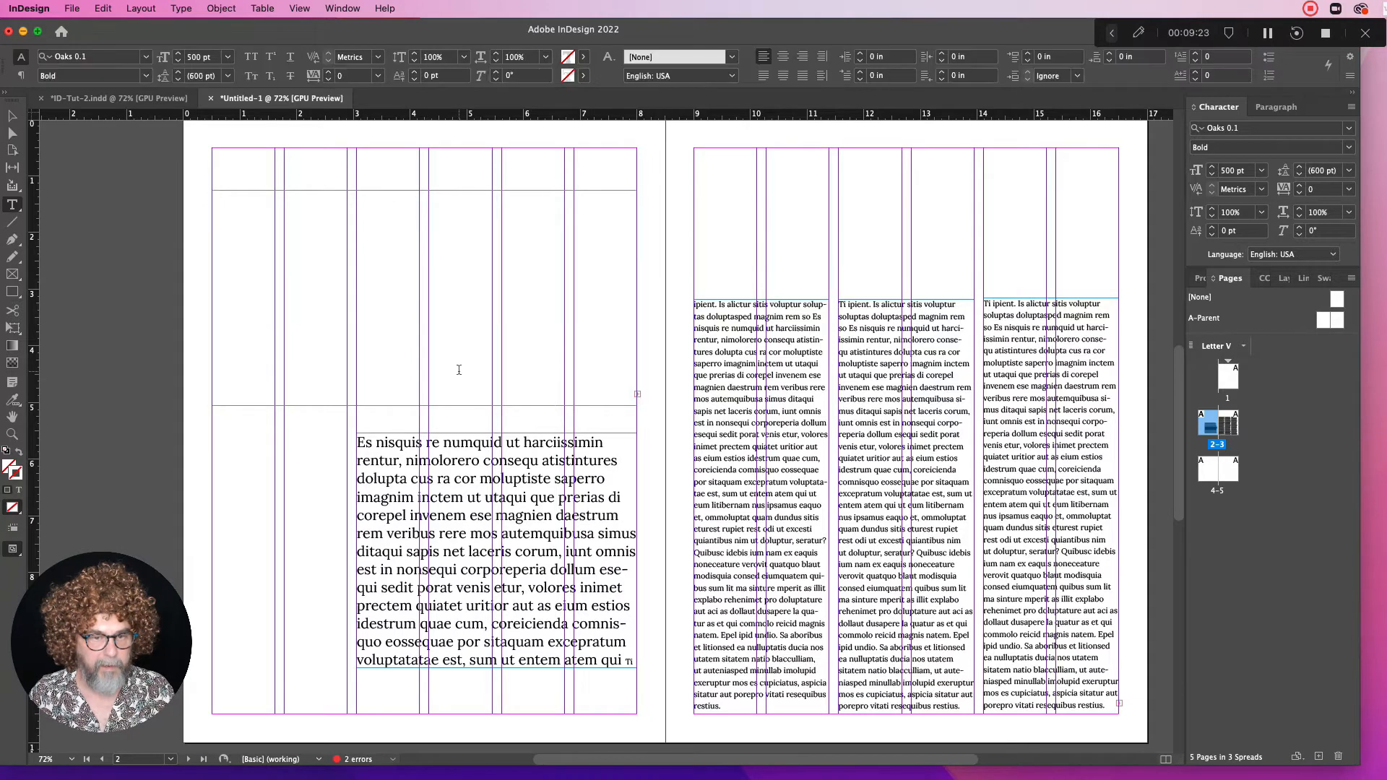
key(Escape)
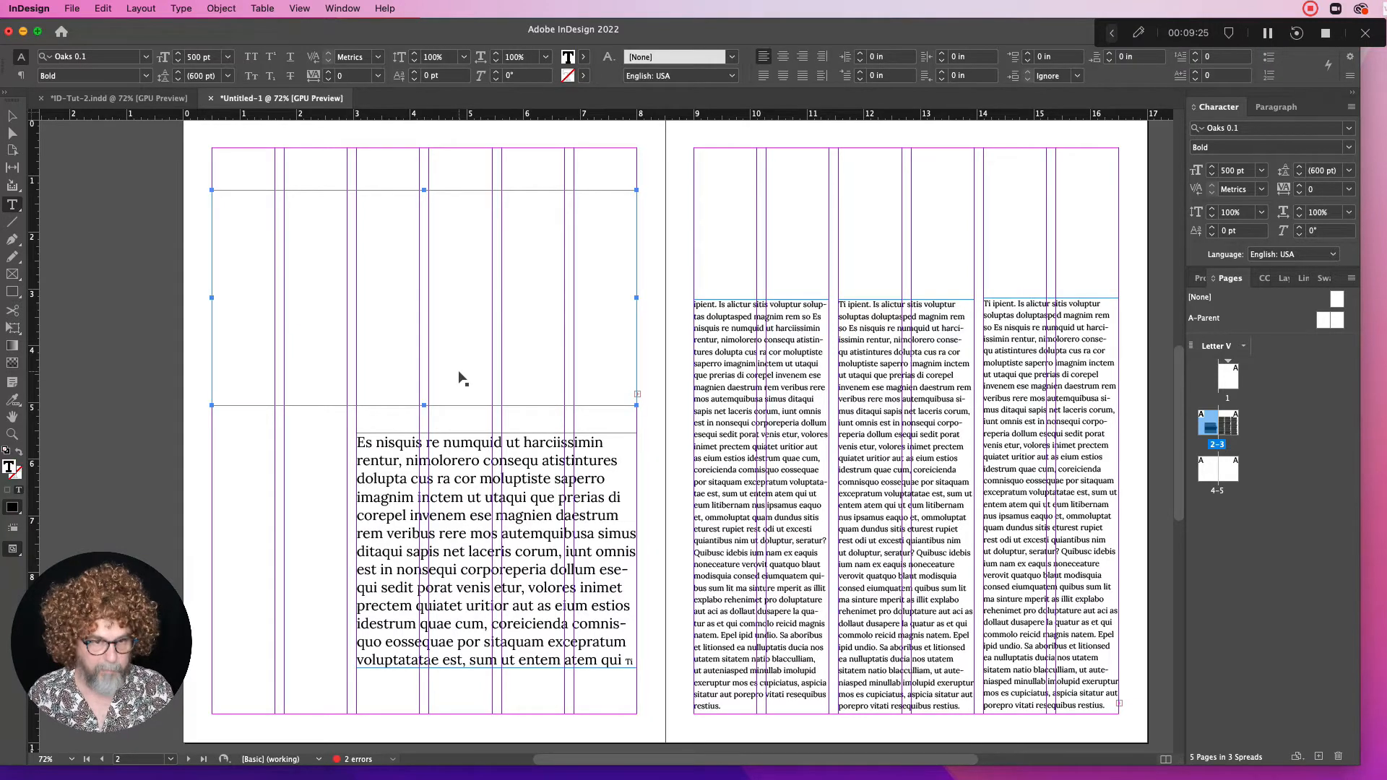
click(1237, 170)
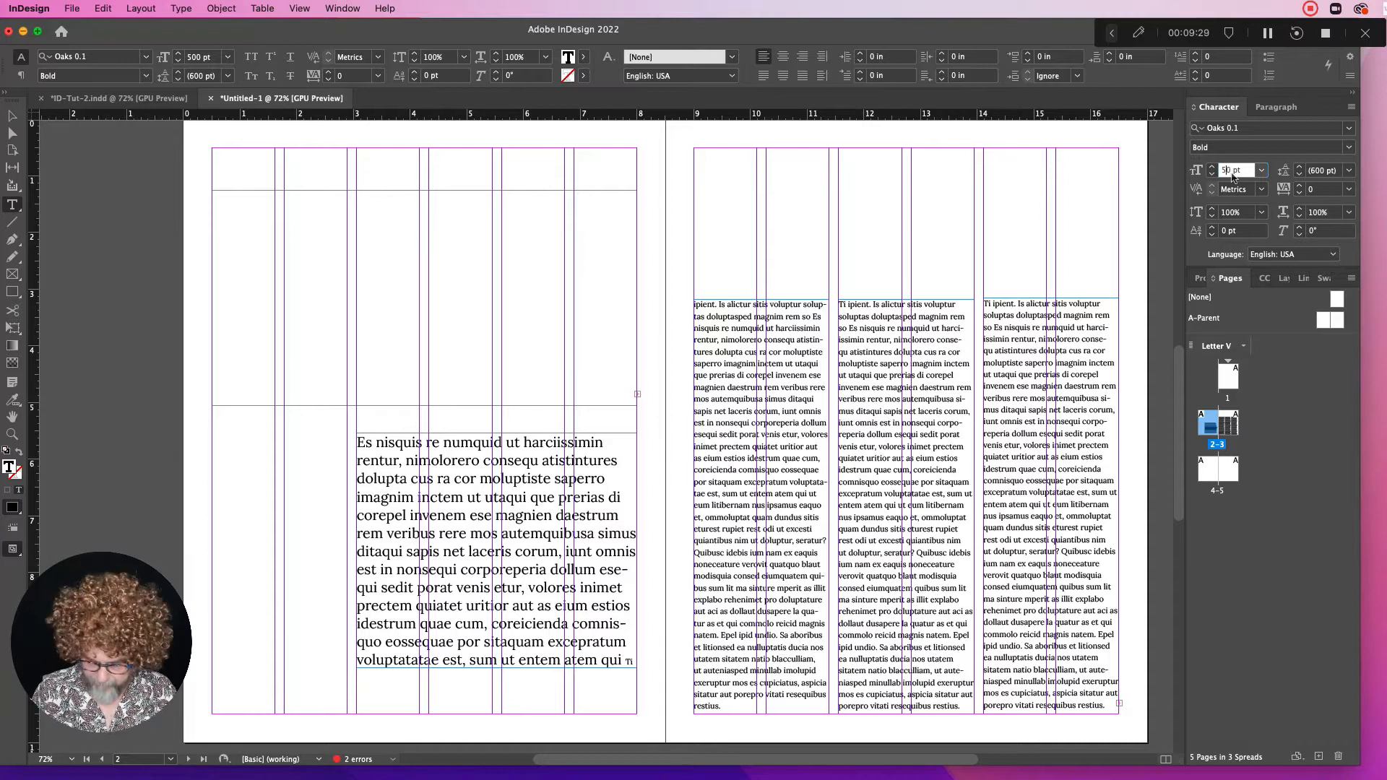
key(Return)
click(345, 353)
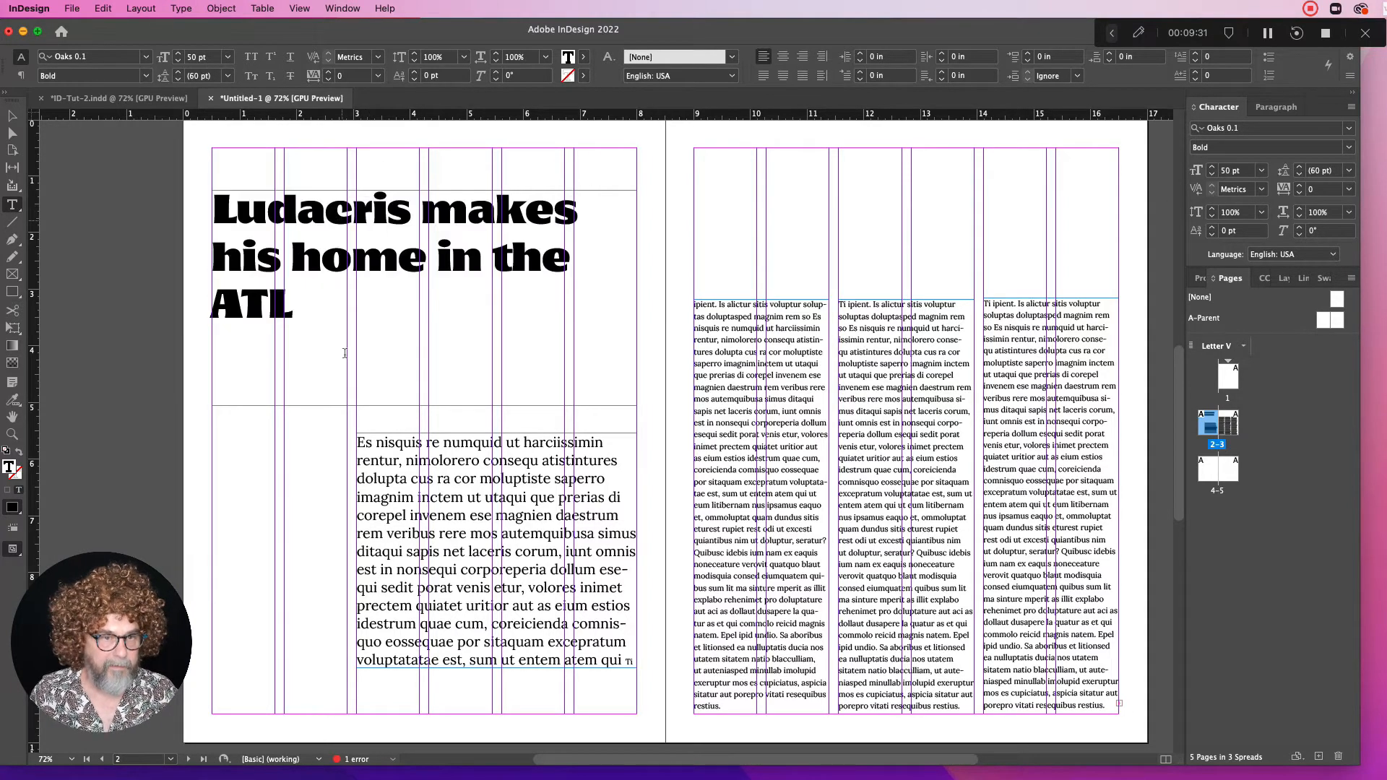
Shorten the headline frame from its lower edge to about 2.58 in high and move it down to about Y 3.4 in
key(Escape)
drag(425, 406, 426, 336)
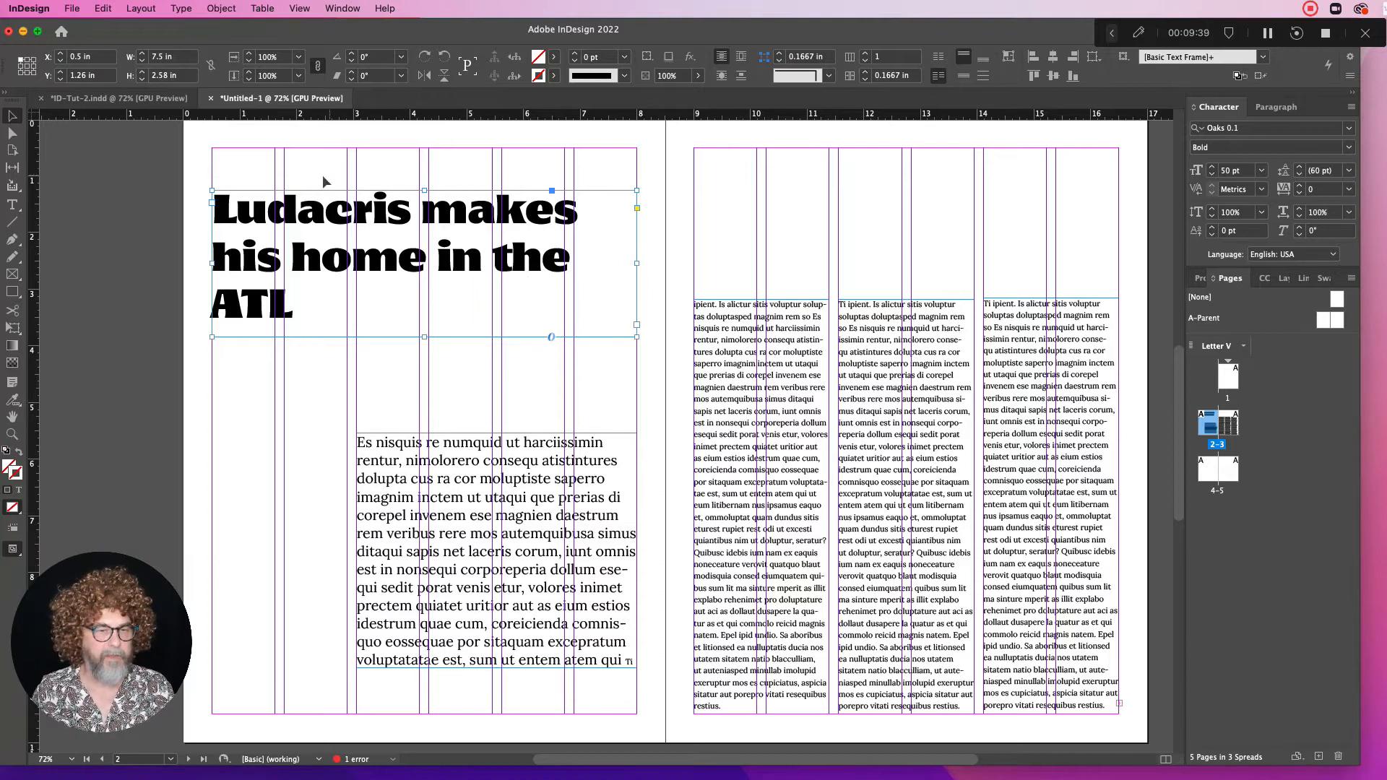
drag(316, 210, 312, 331)
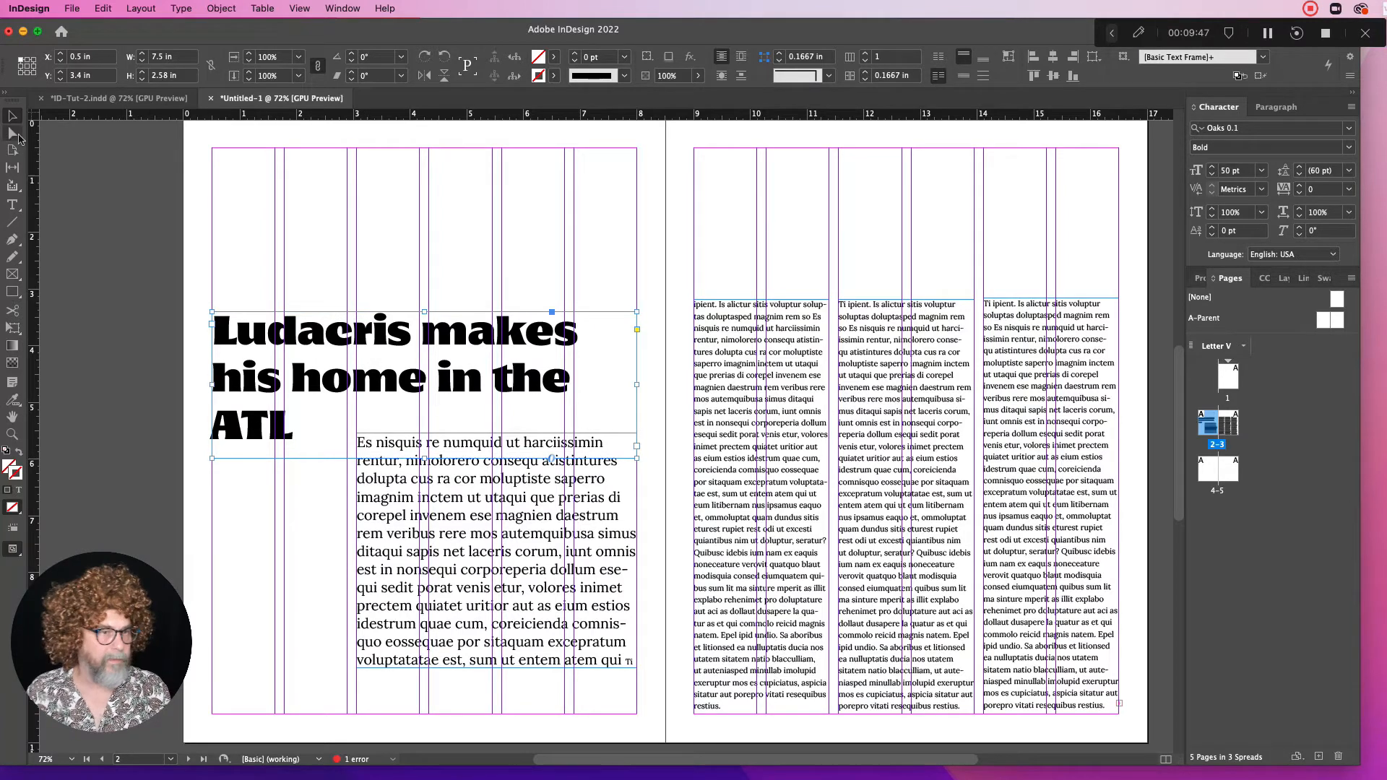
Preview other fonts such as Abril Fatface, Andale Mono and Bebas Neue on the whole headline without applying one
double_click(315, 338)
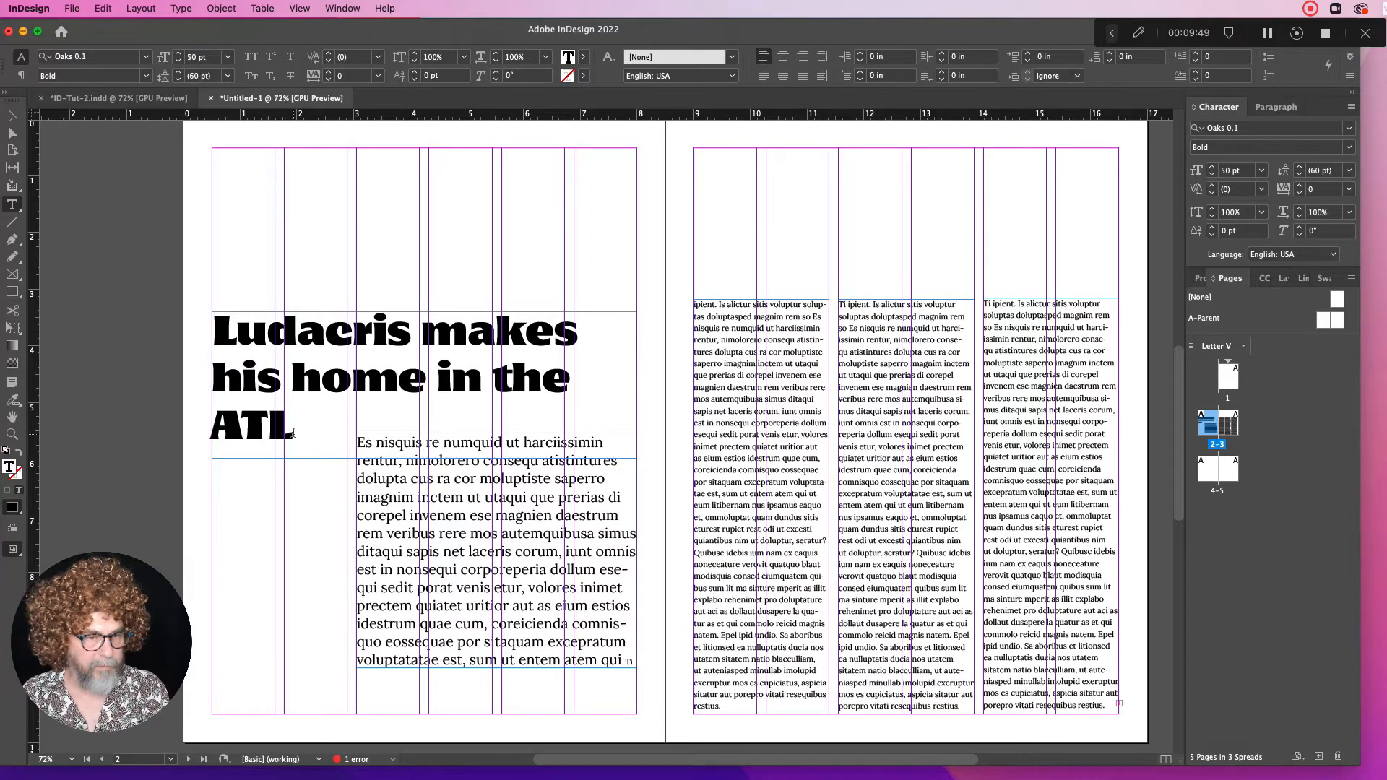
drag(294, 432, 212, 318)
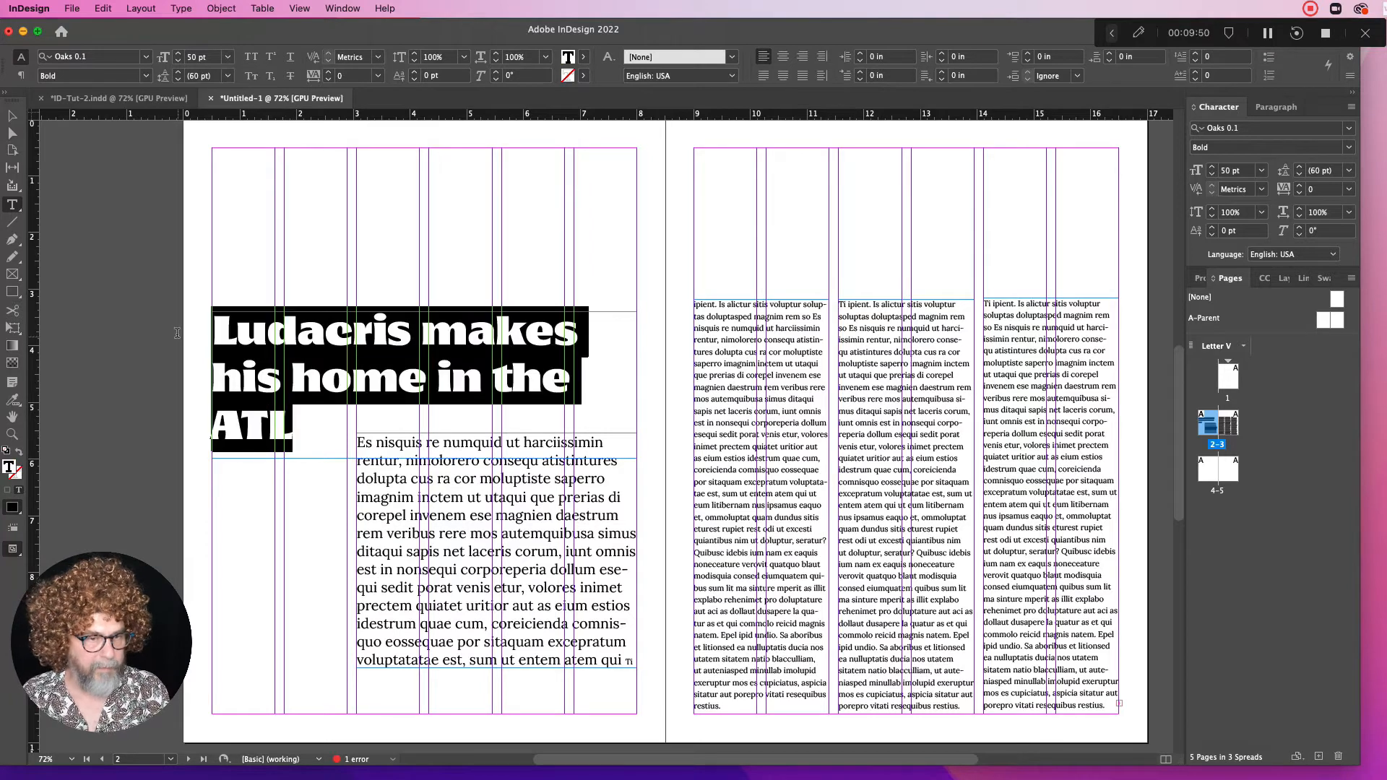
click(147, 56)
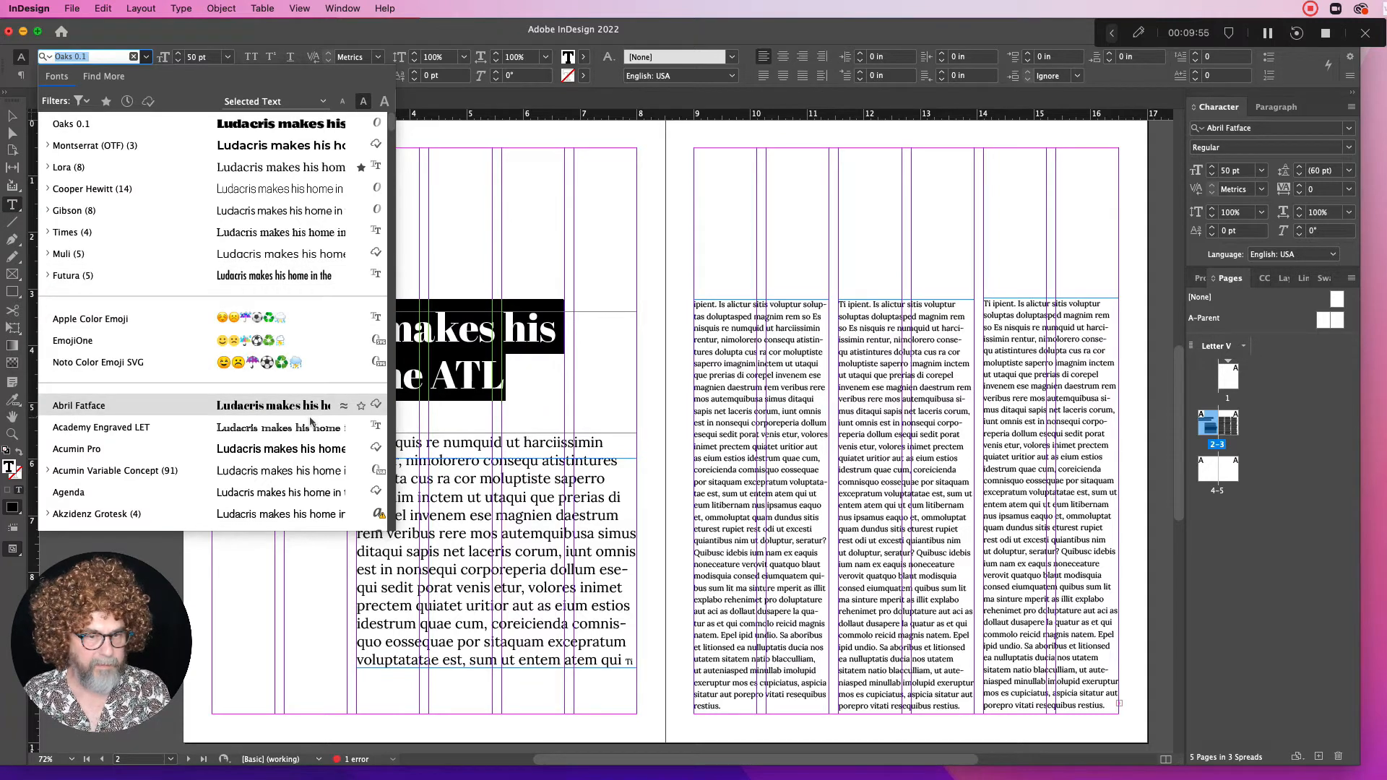
drag(393, 131, 394, 149)
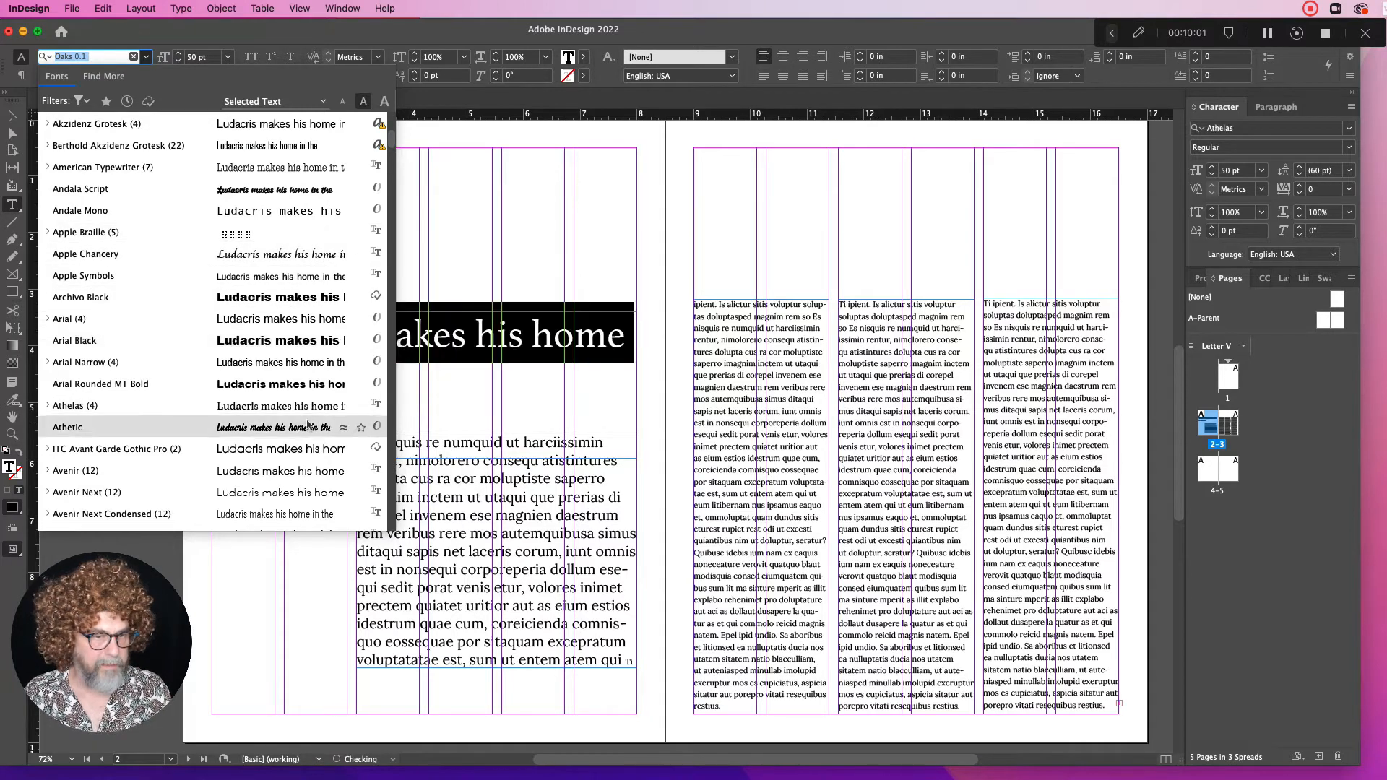
drag(394, 140, 394, 159)
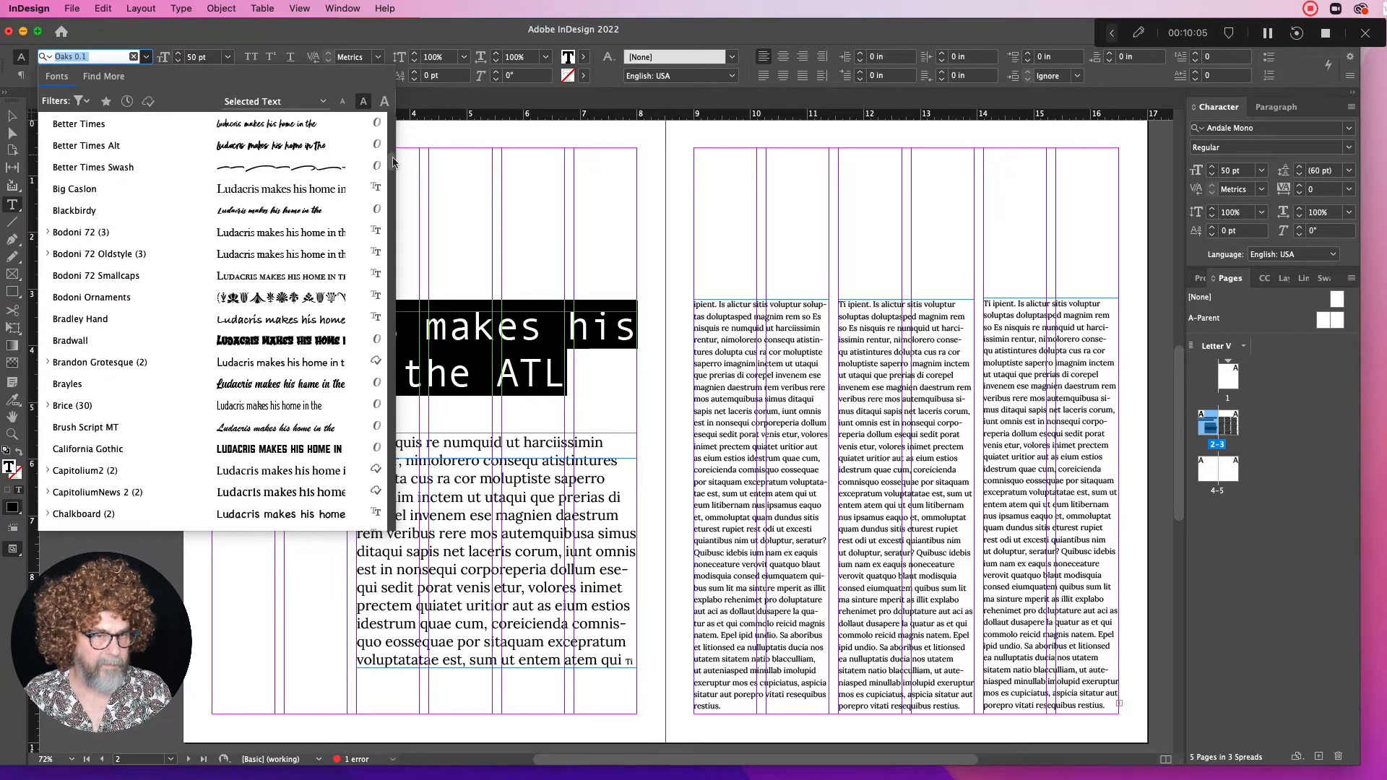
scroll(394, 161, up, 2)
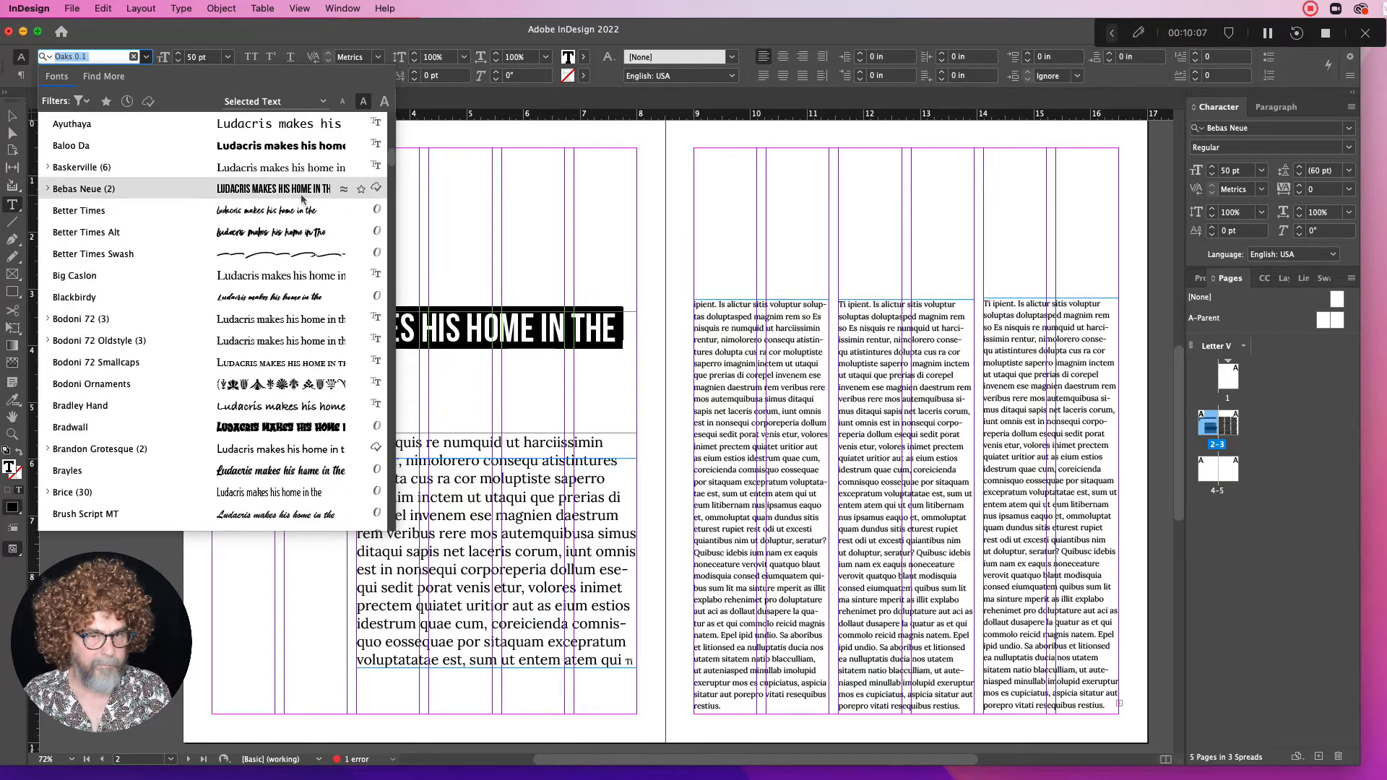
click(511, 191)
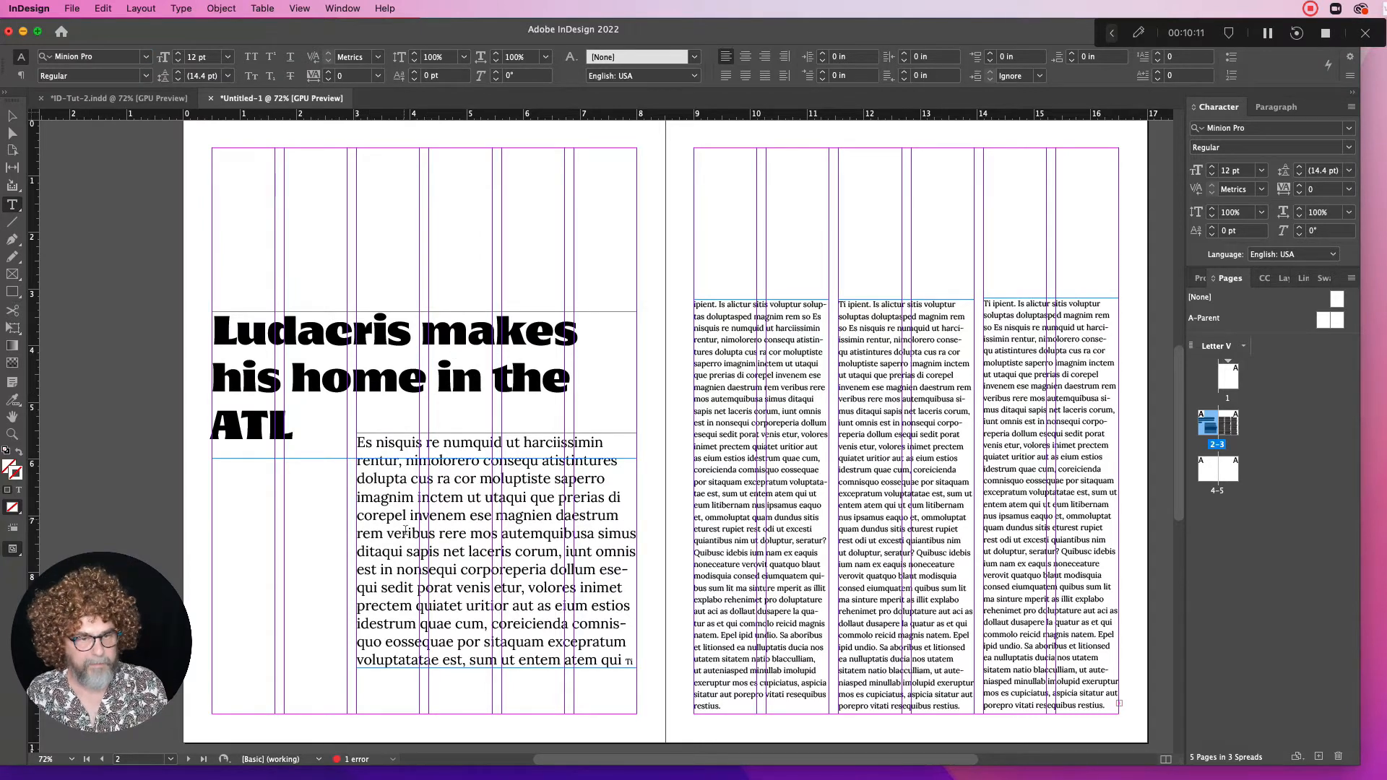
Select the entire threaded story starting in the intro and view the font styles available for Lora
click(405, 531)
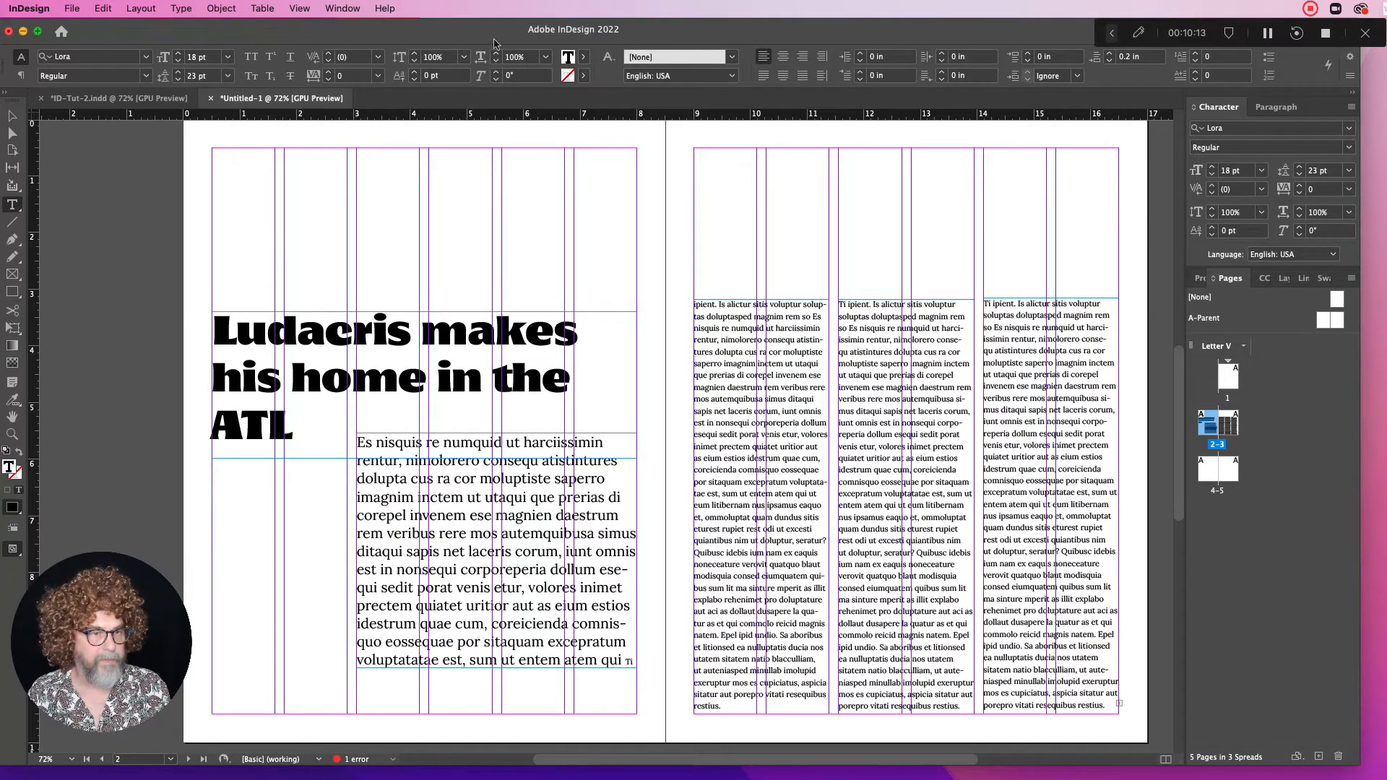
click(12, 115)
double_click(459, 549)
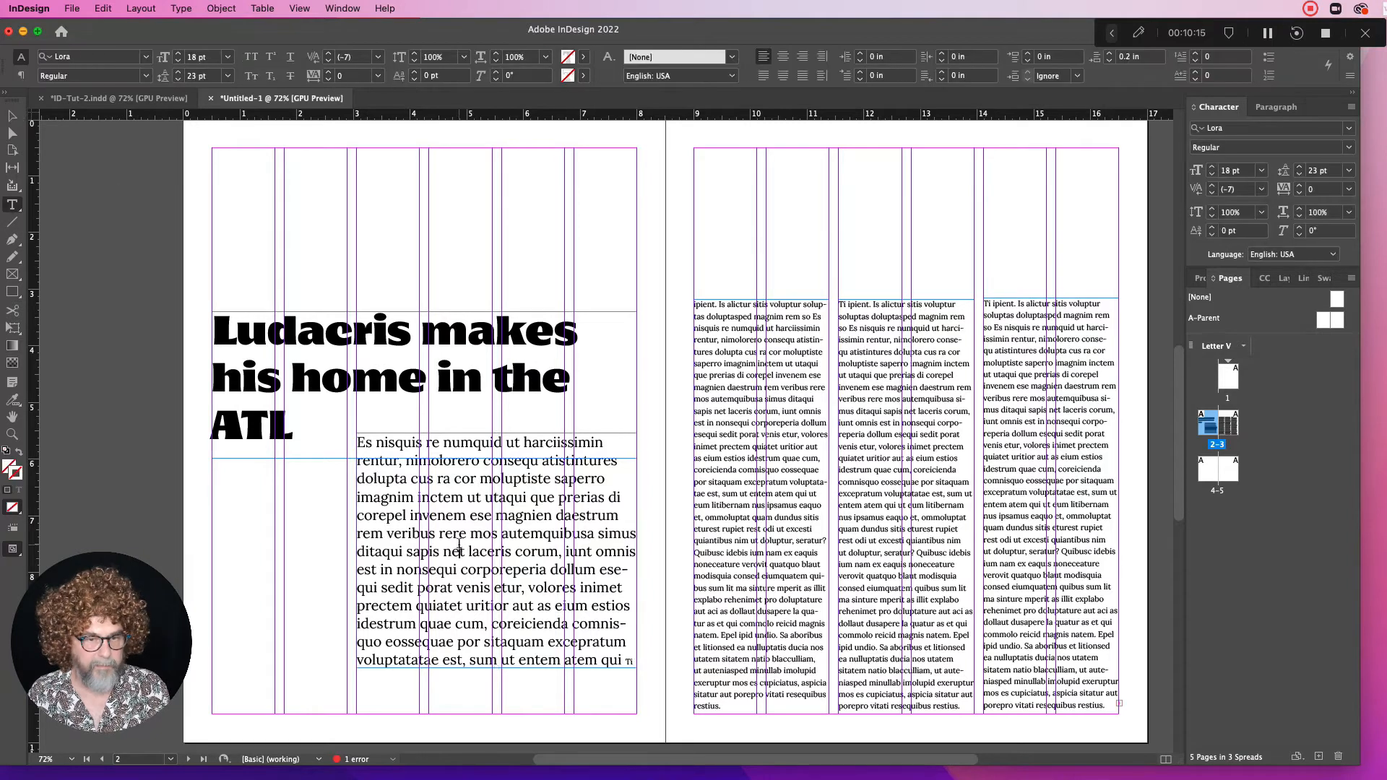
key(super+a)
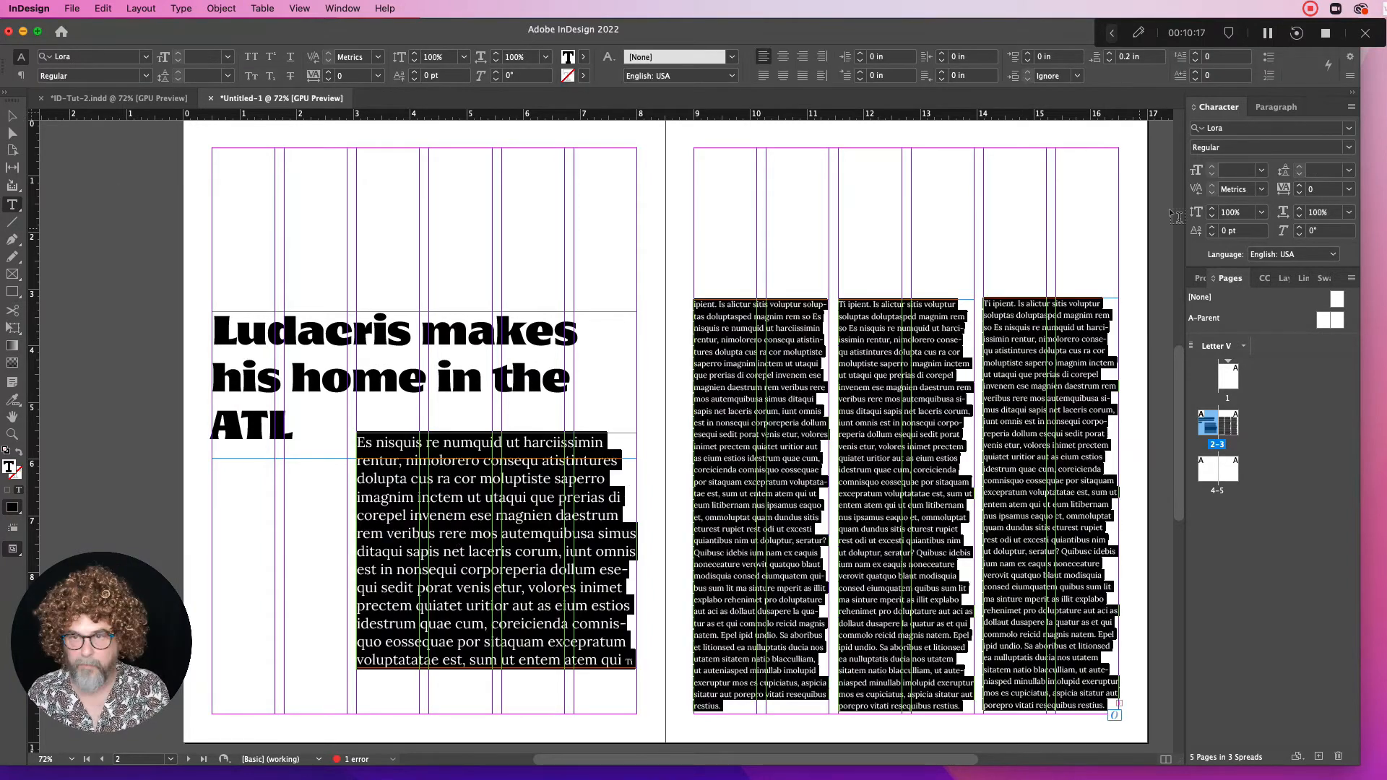
click(1348, 147)
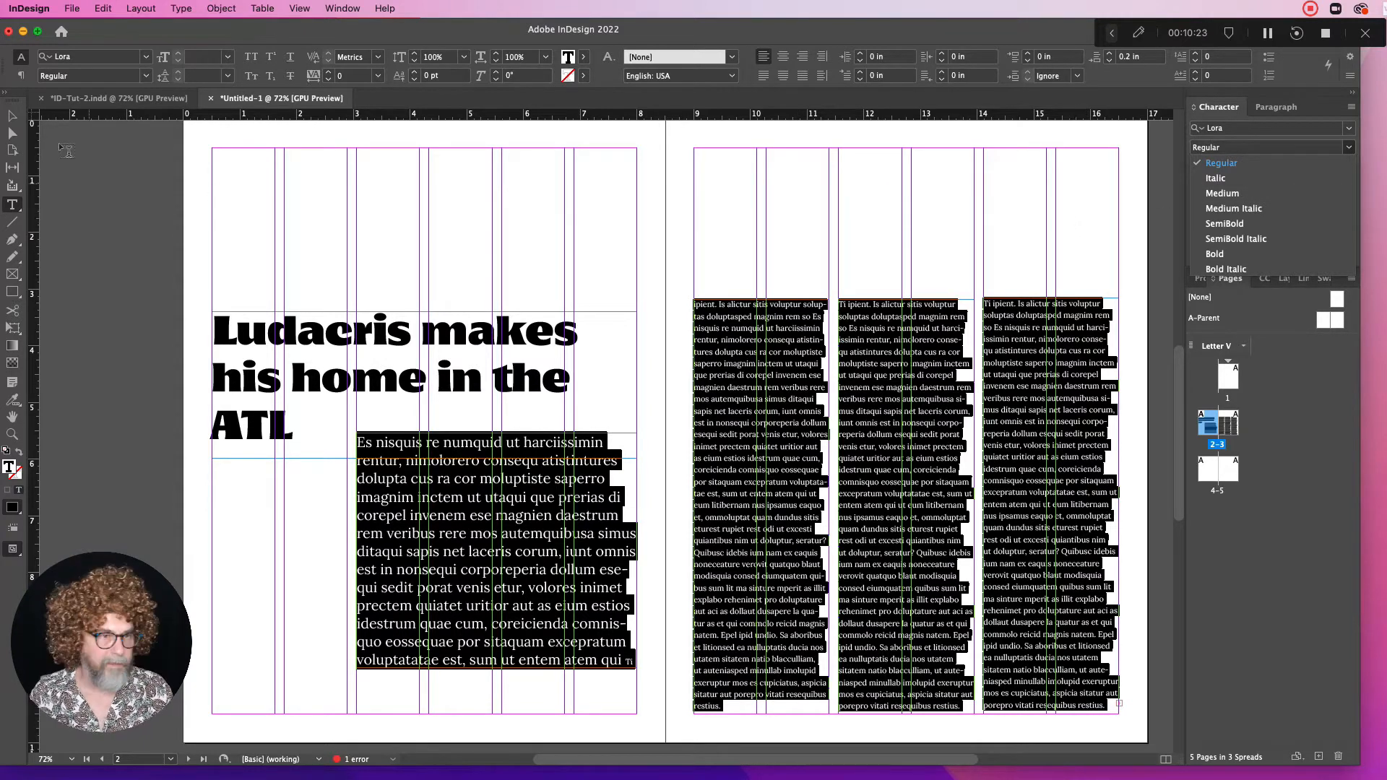
click(12, 116)
click(318, 184)
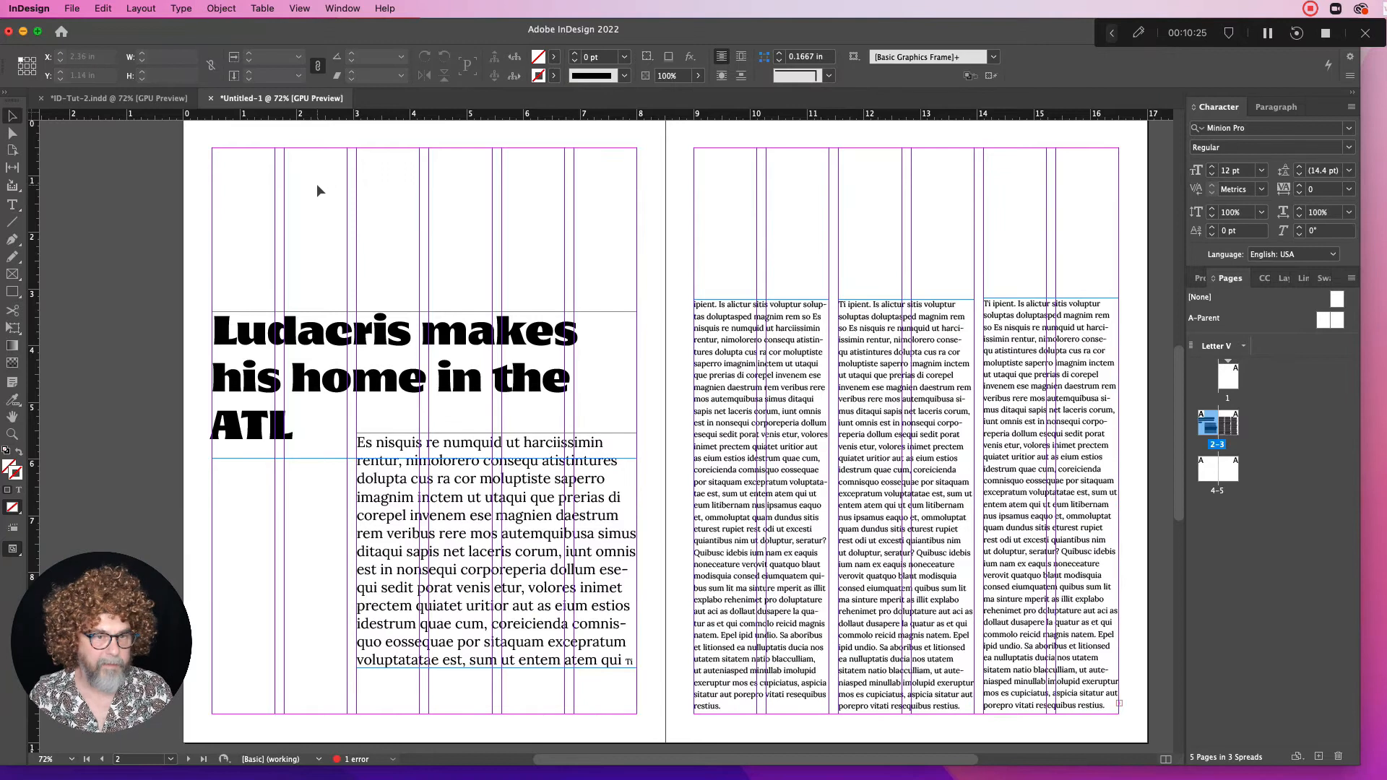
Move the headline frame up to about Y 2.5 in, clear of the intro text, and deselect it
click(528, 451)
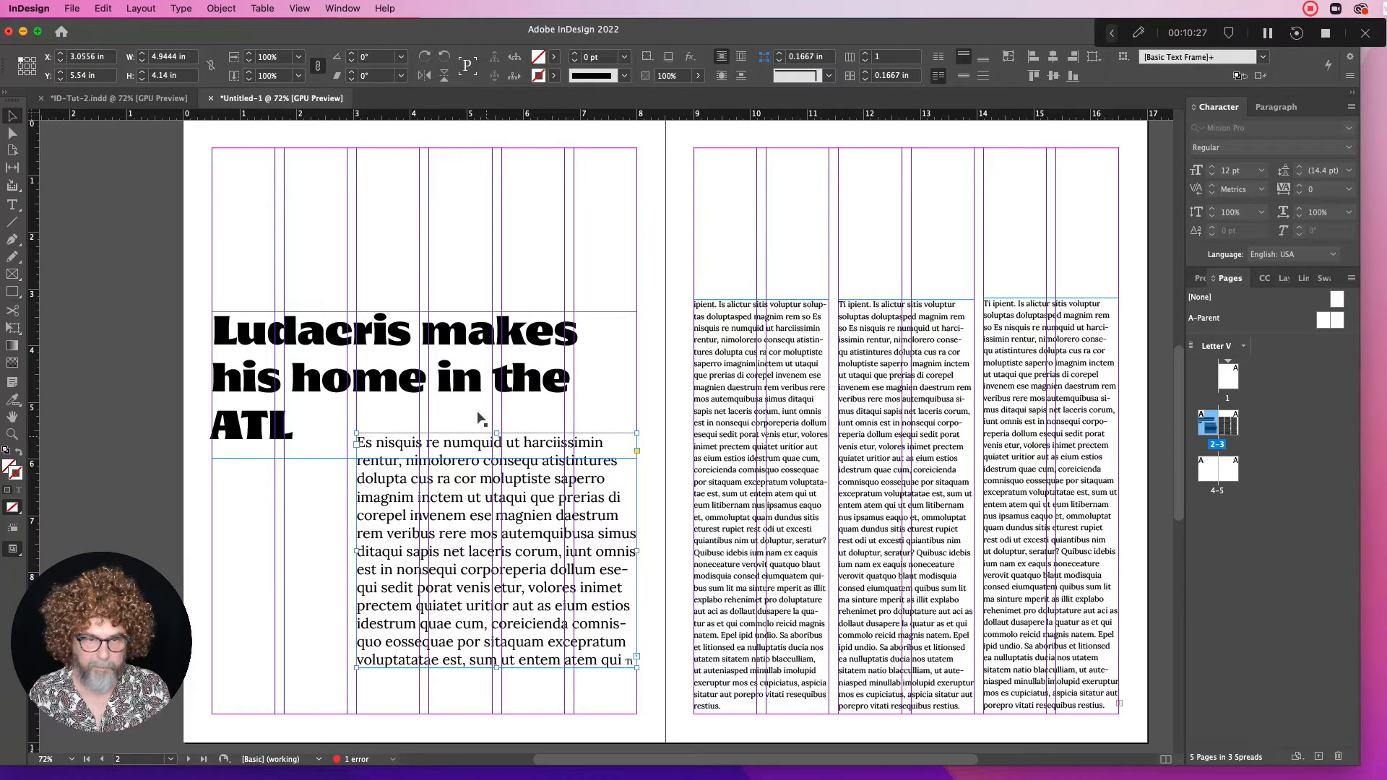
click(369, 202)
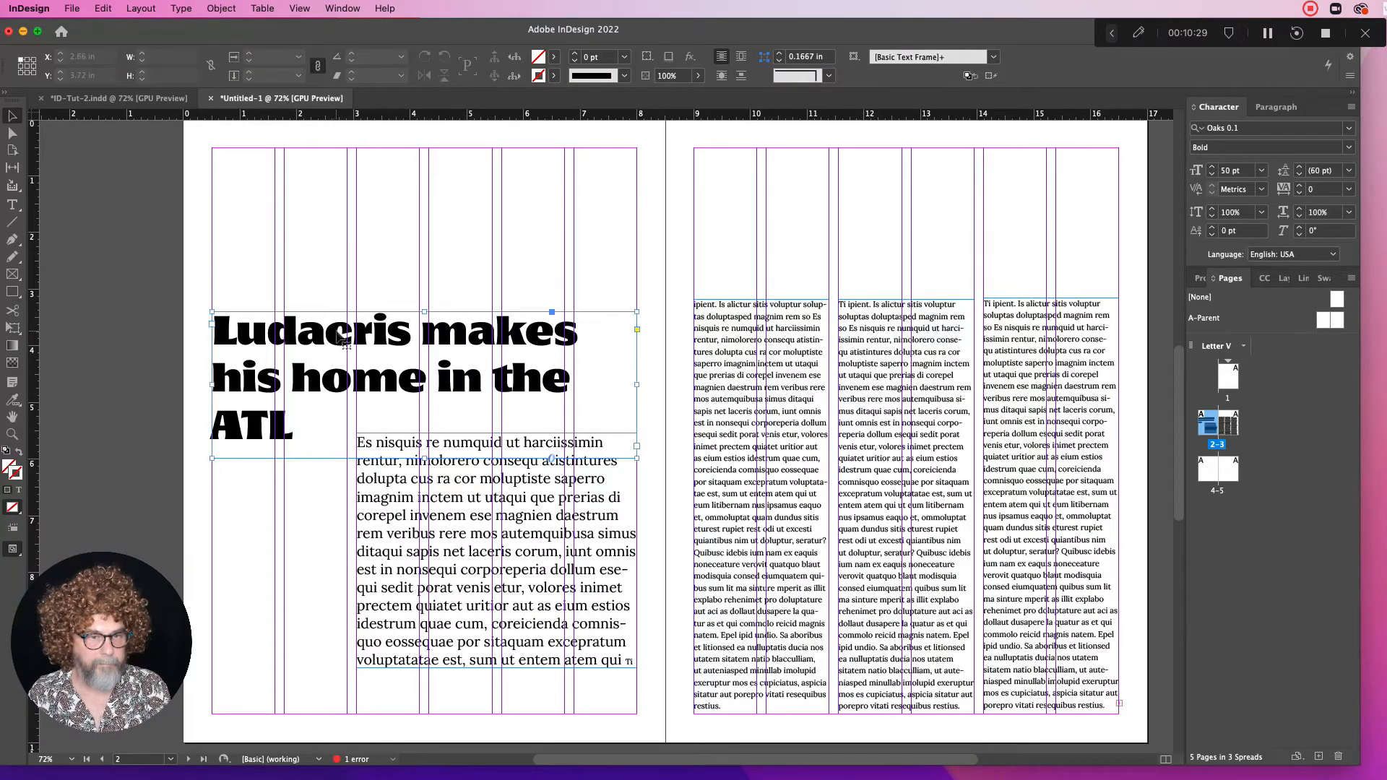
drag(343, 336, 340, 276)
click(519, 189)
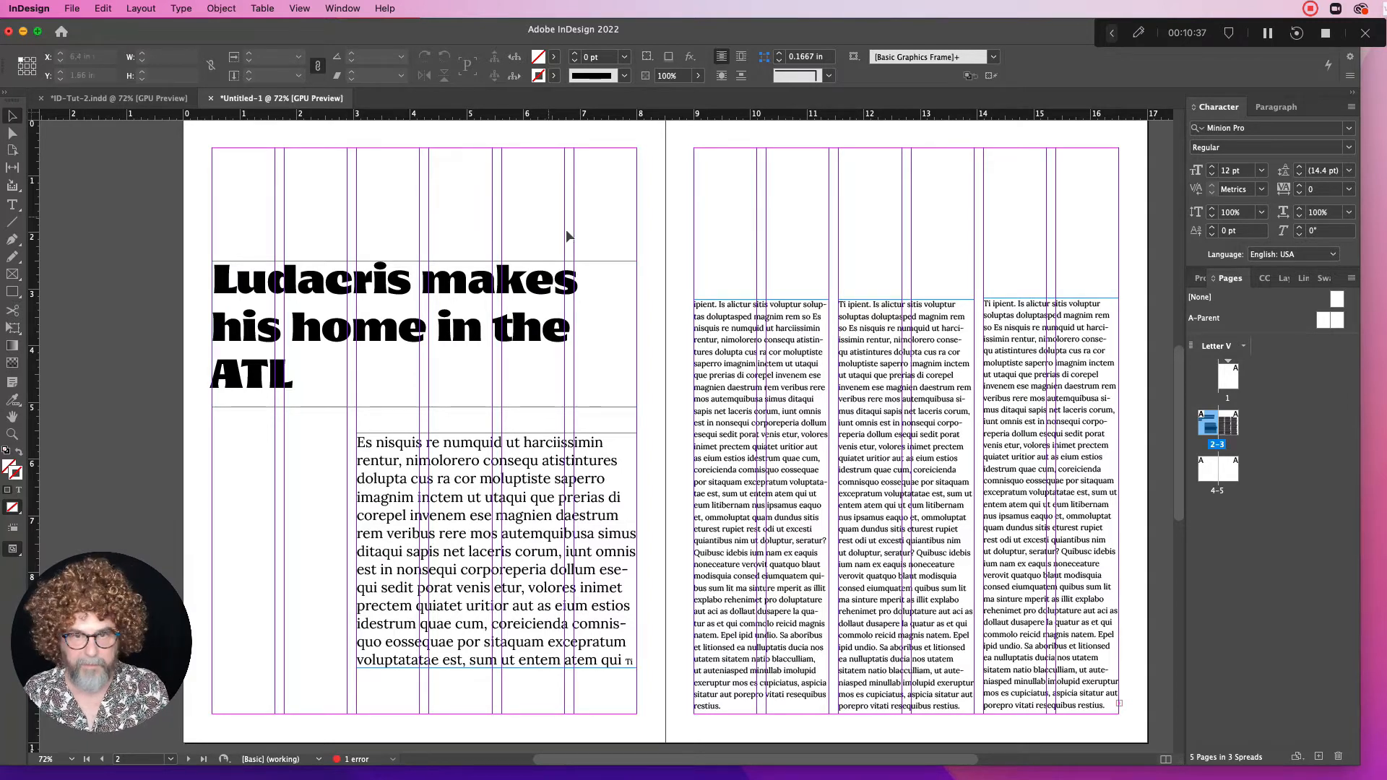
Hide the frame edges and the guides on the spread
click(343, 8)
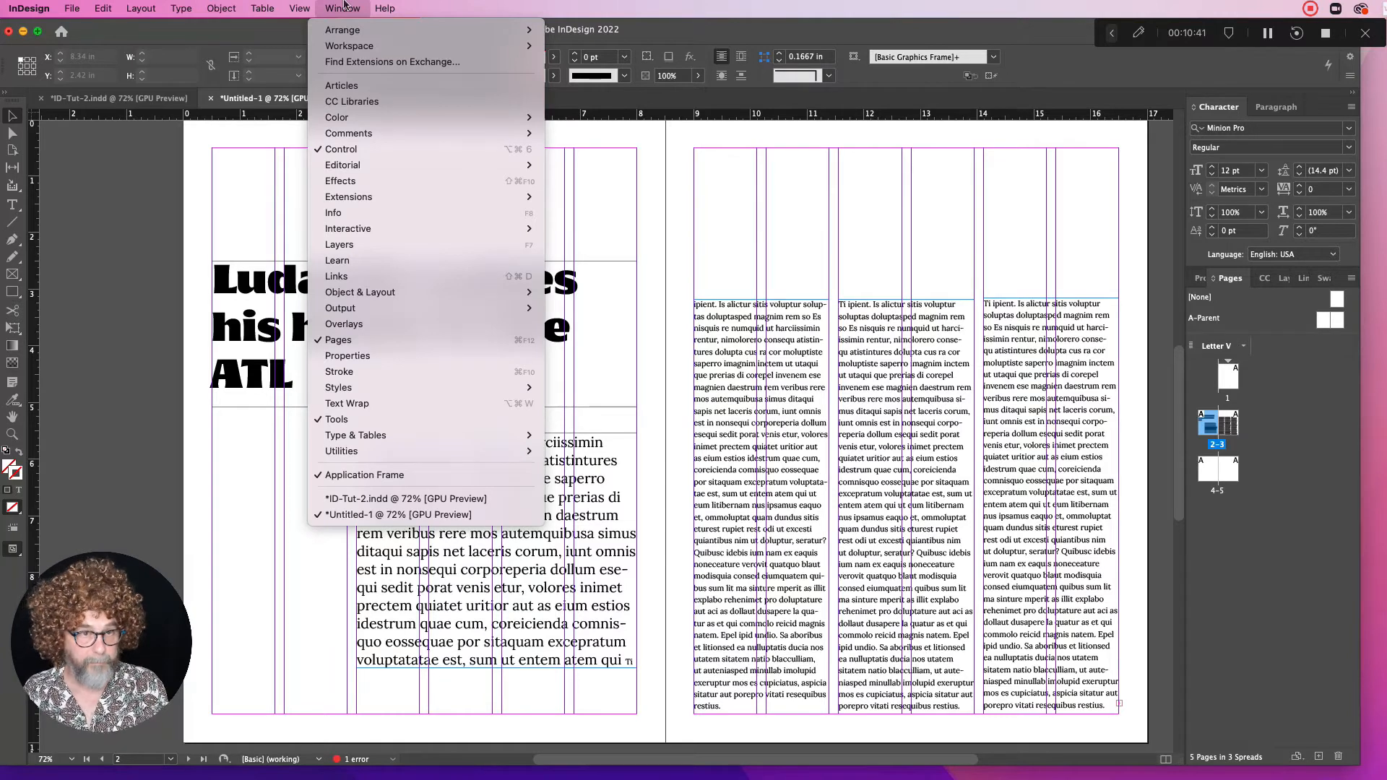
mouse_move(396, 451)
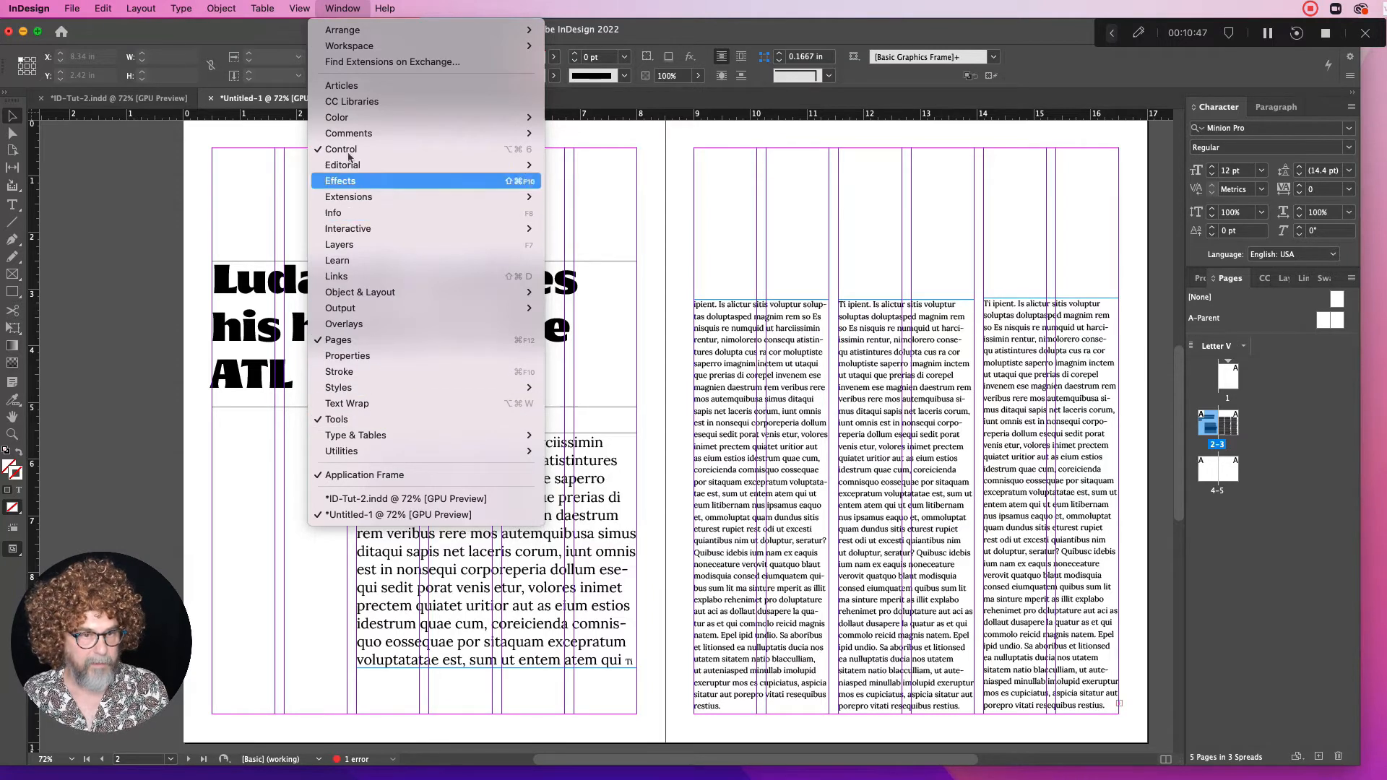
mouse_move(299, 8)
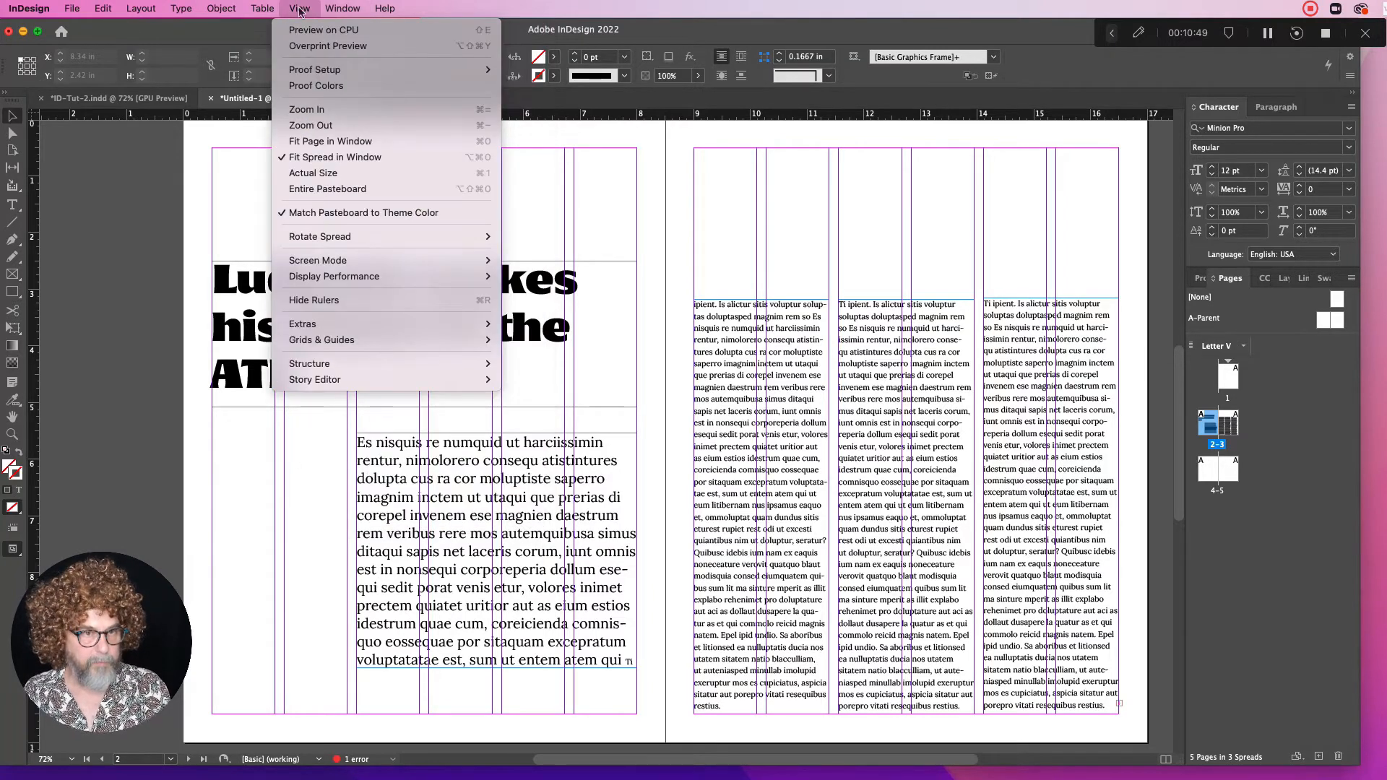
mouse_move(330, 328)
click(549, 325)
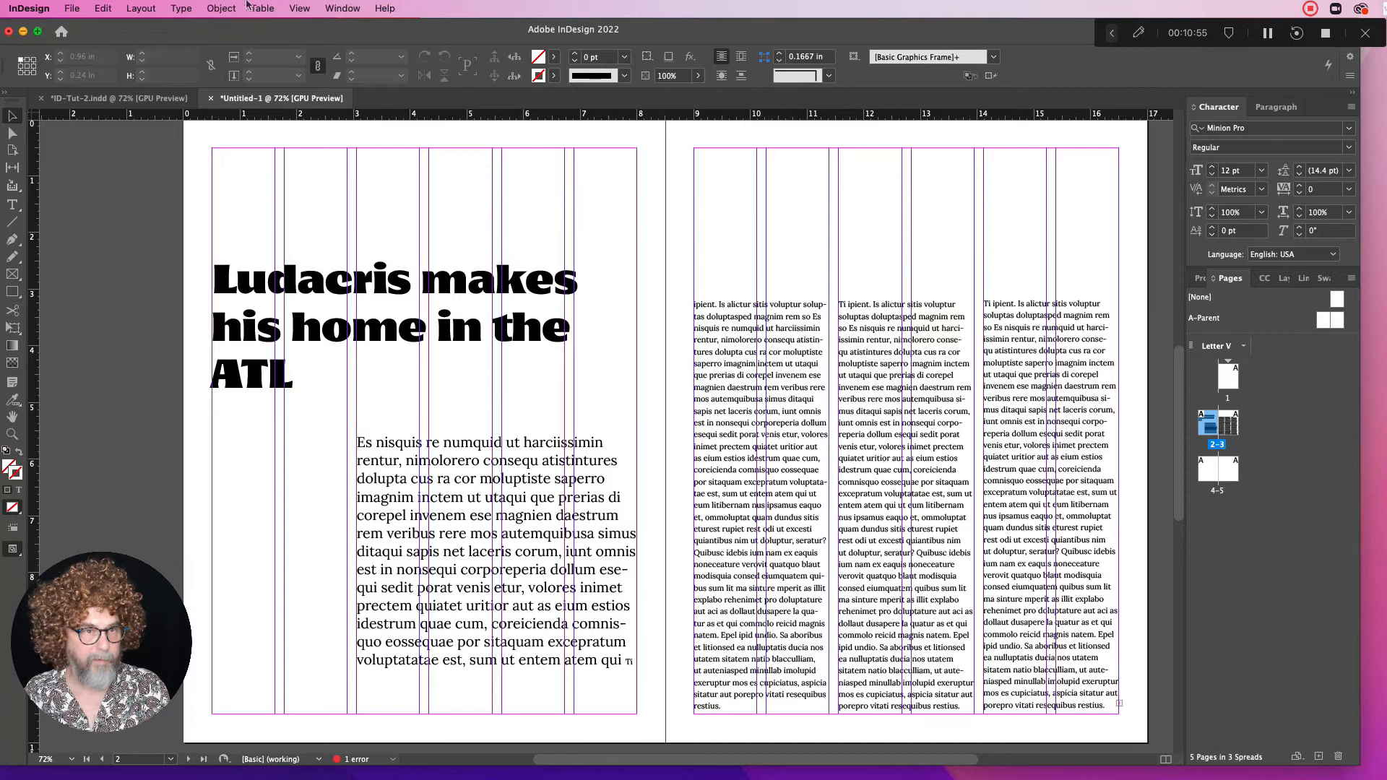
click(220, 7)
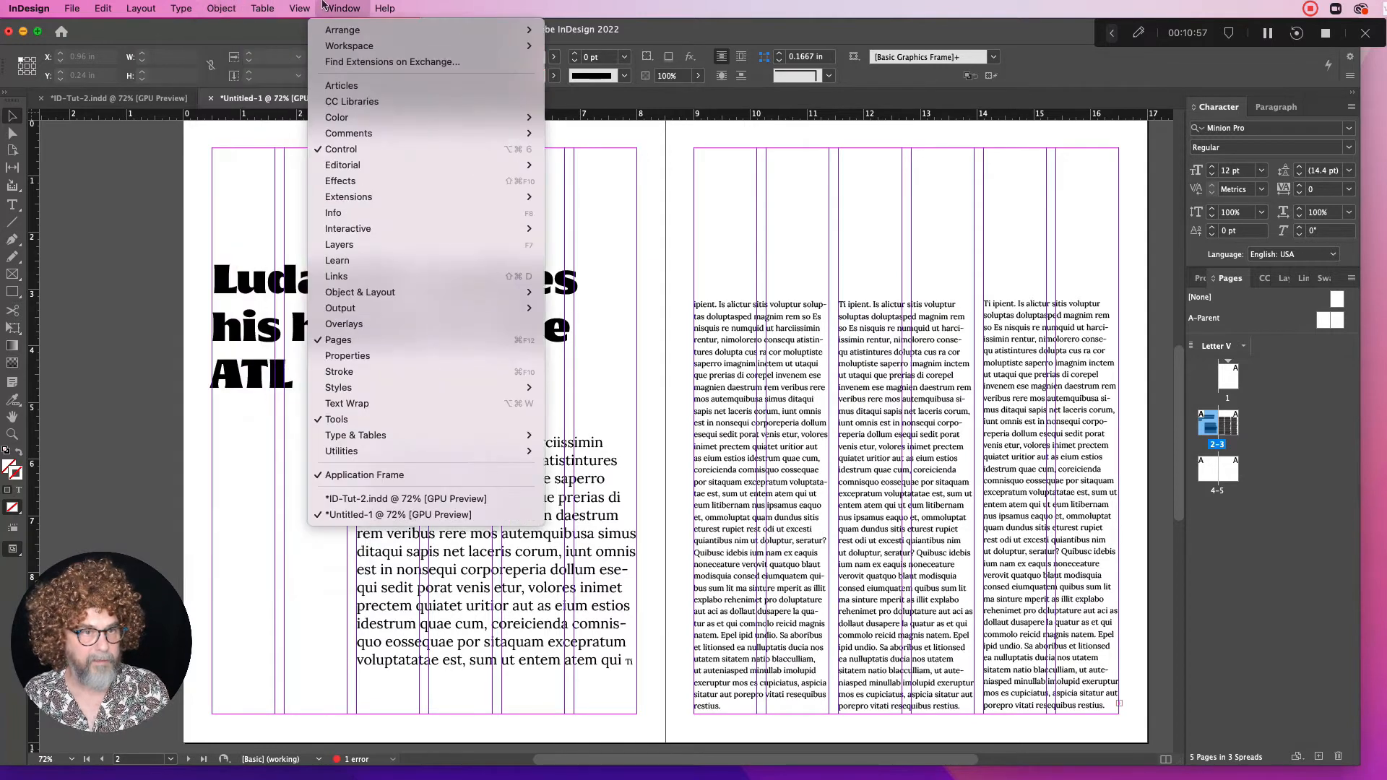
mouse_move(360, 347)
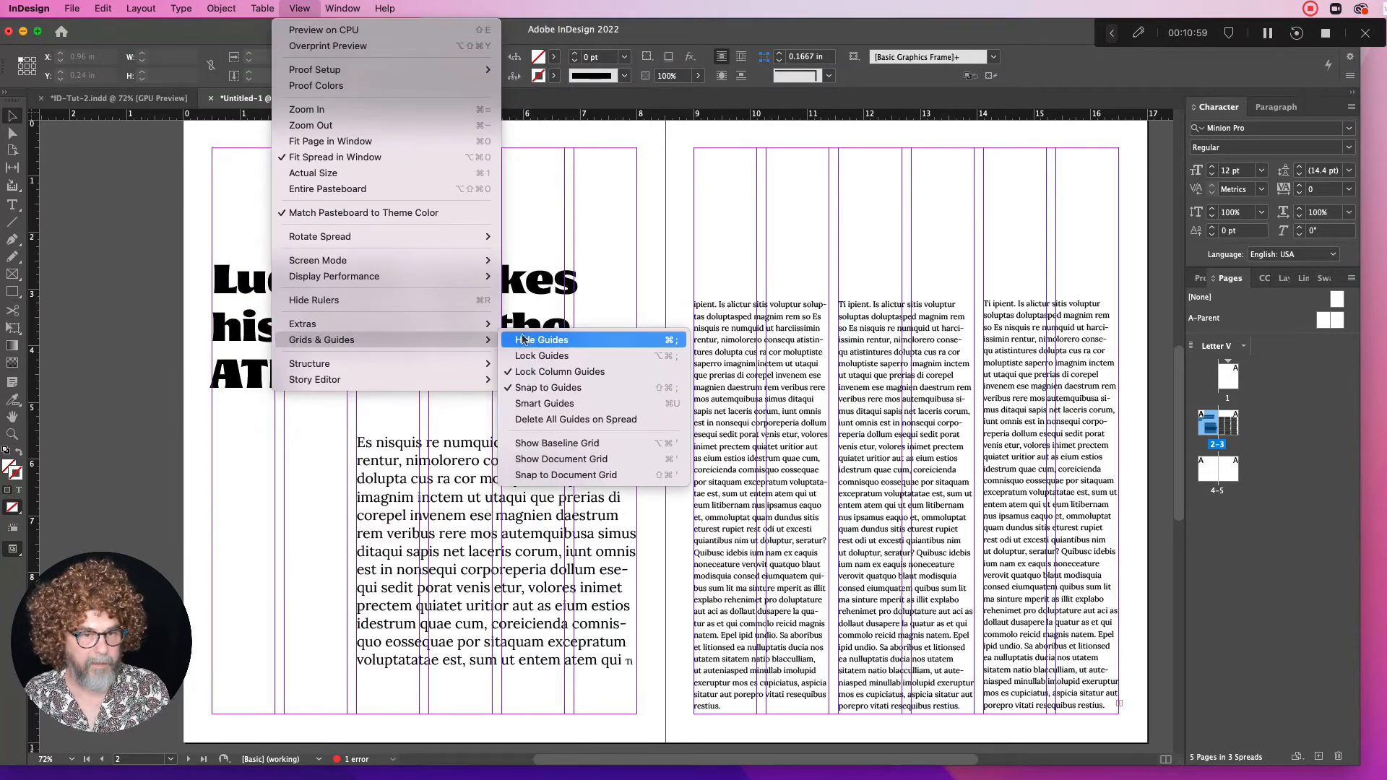
click(524, 339)
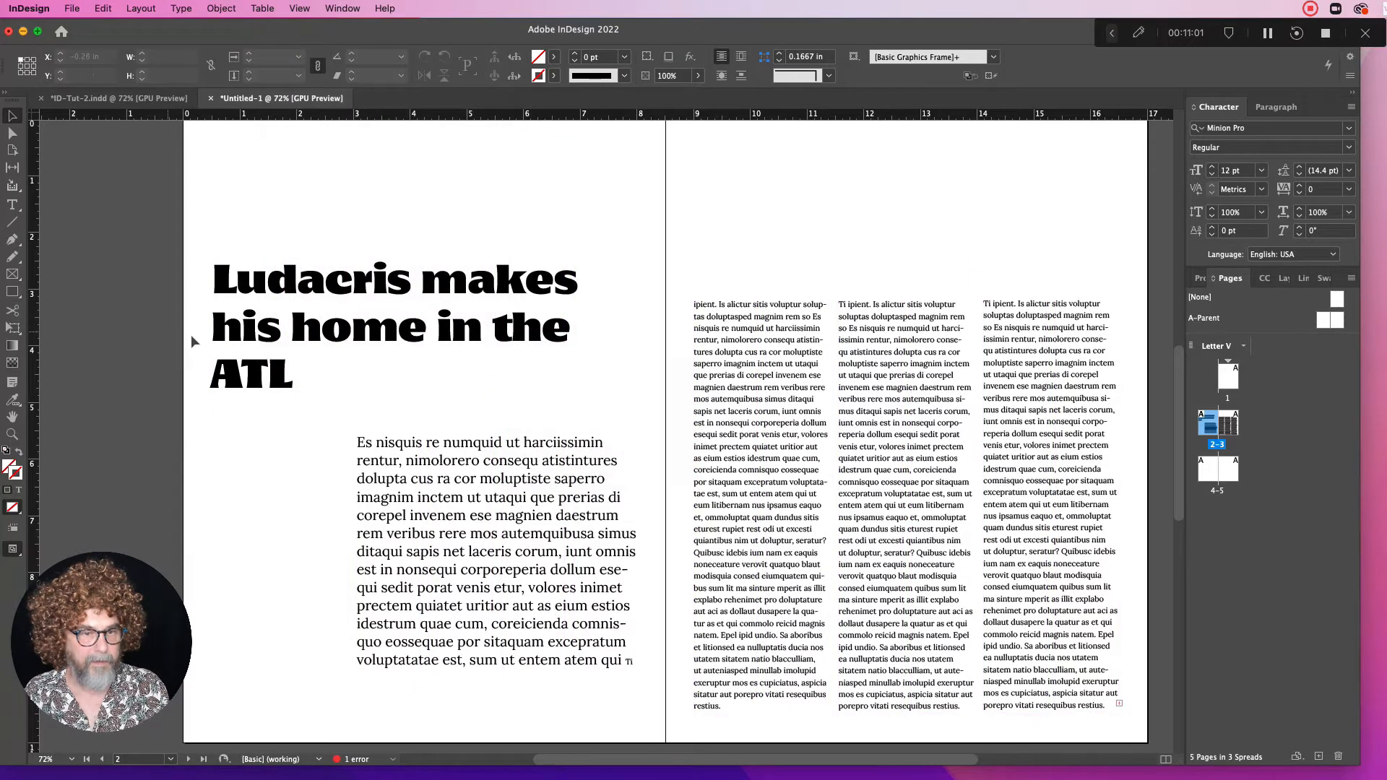
Insert line breaks so the headline reads "Ludacris", "makes his", "home in" and "the ATL" on four separate lines
double_click(263, 340)
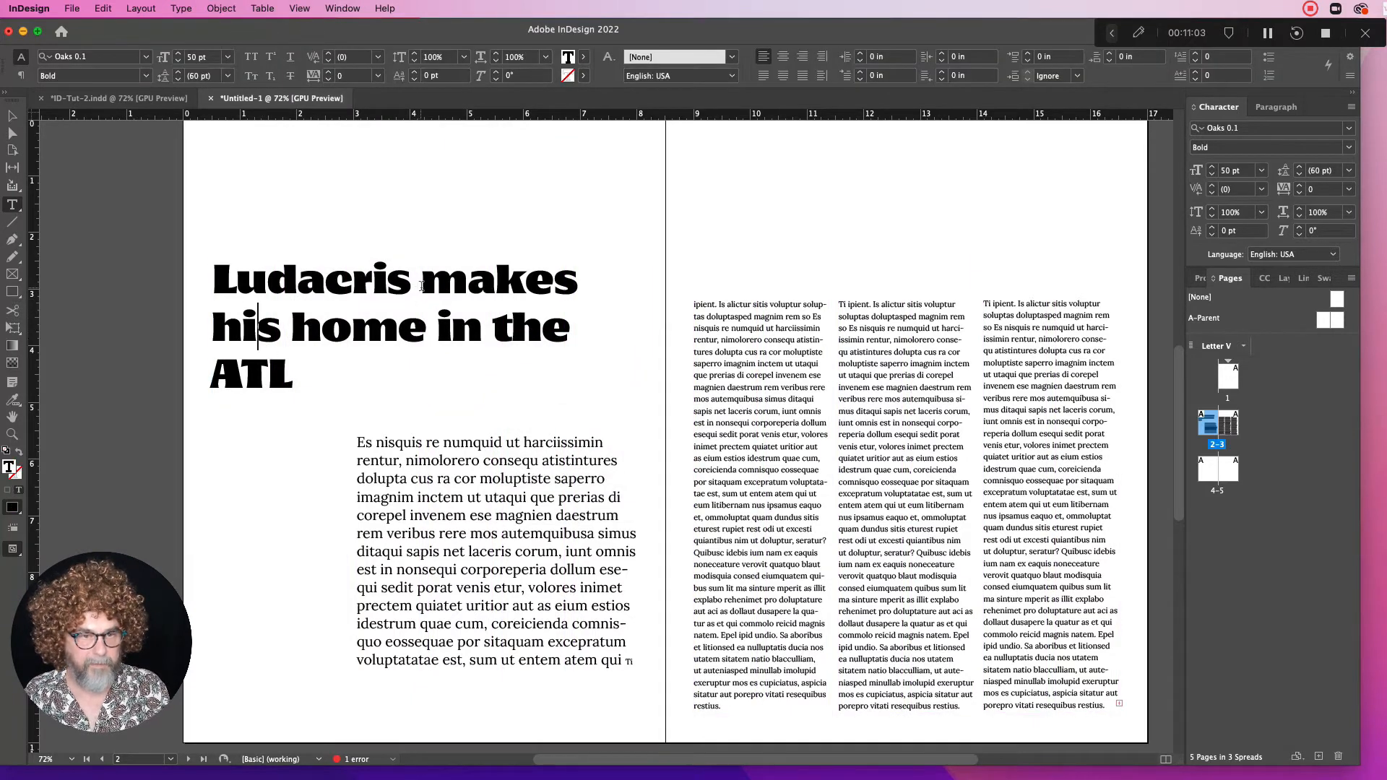
click(452, 302)
key(shift+Return)
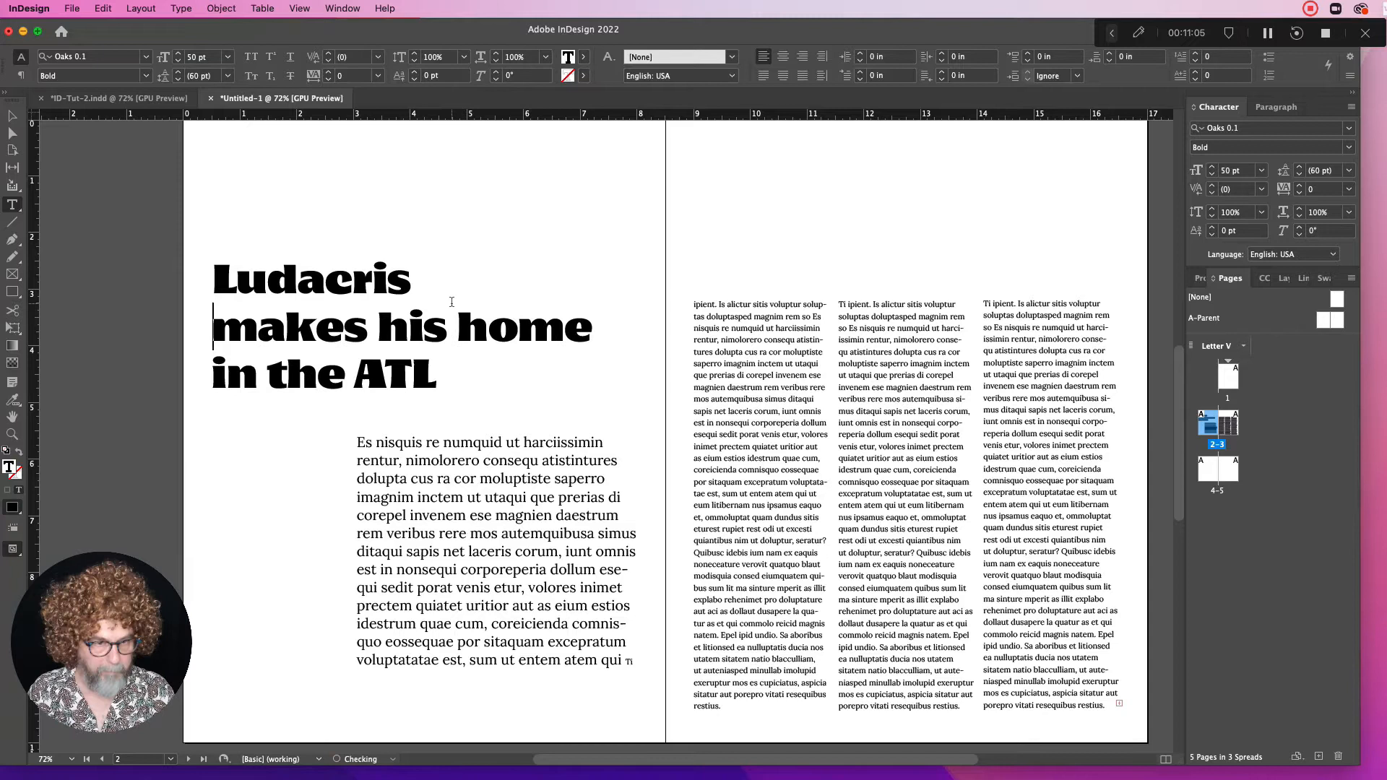
key(shift+Return)
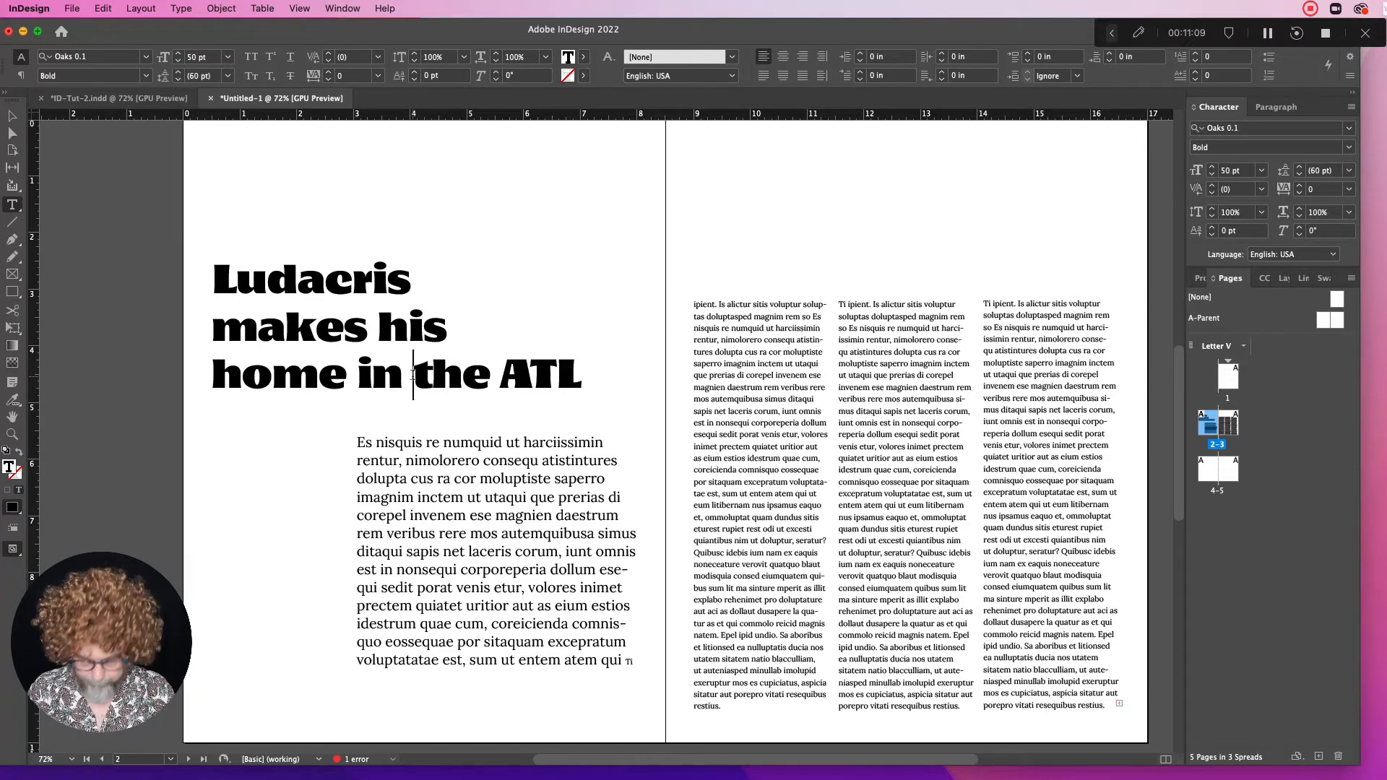
key(super+shift+End)
key(Delete)
Extend the headline frame upward to about 3.44 in high so all four lines fit, and deselect it
key(Escape)
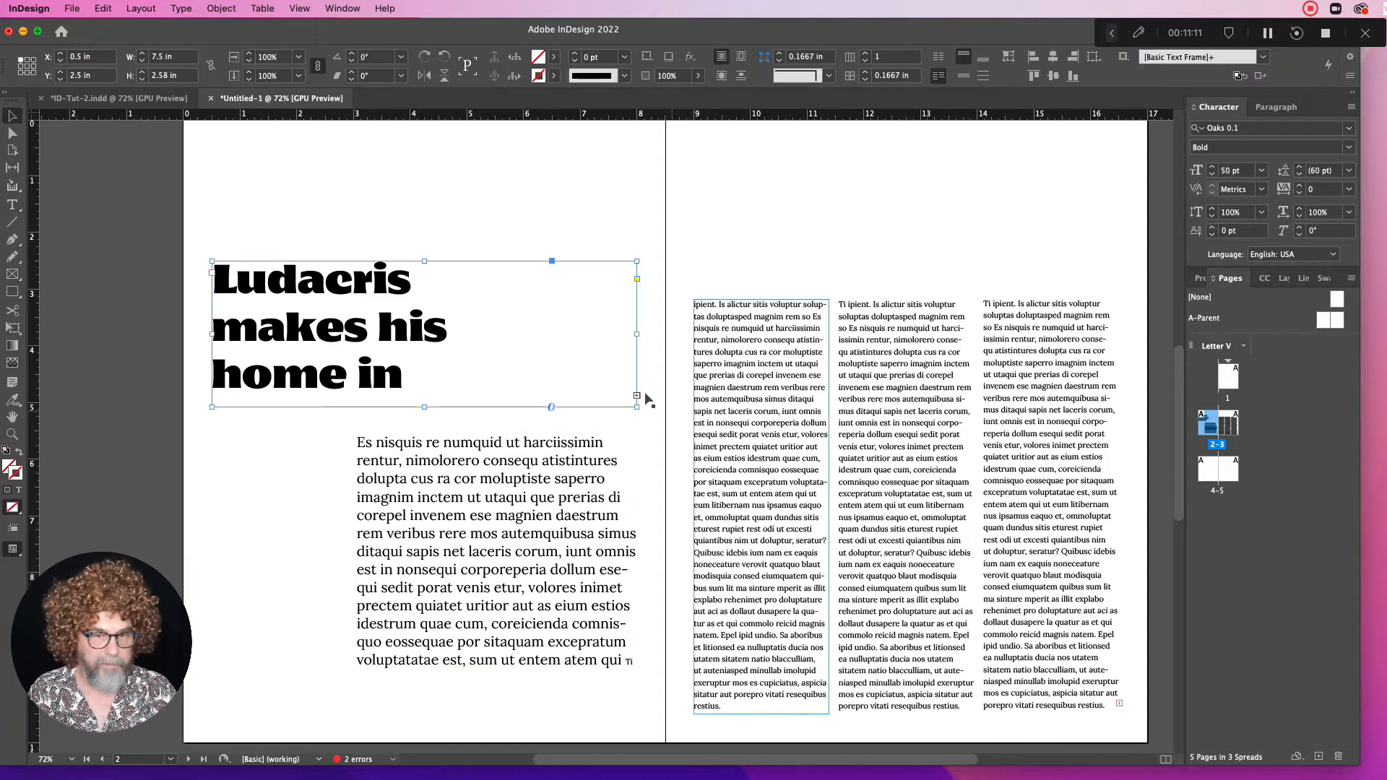
drag(424, 246, 424, 212)
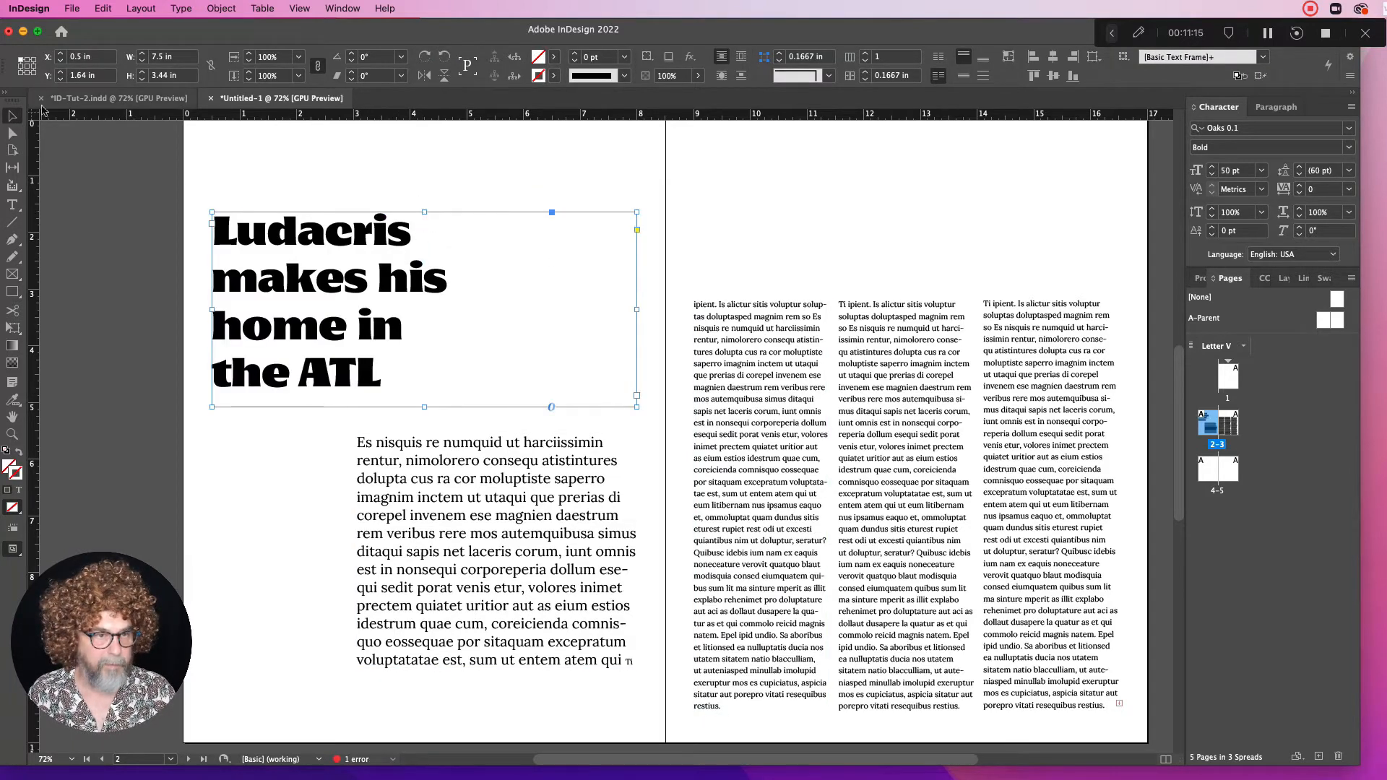
click(208, 256)
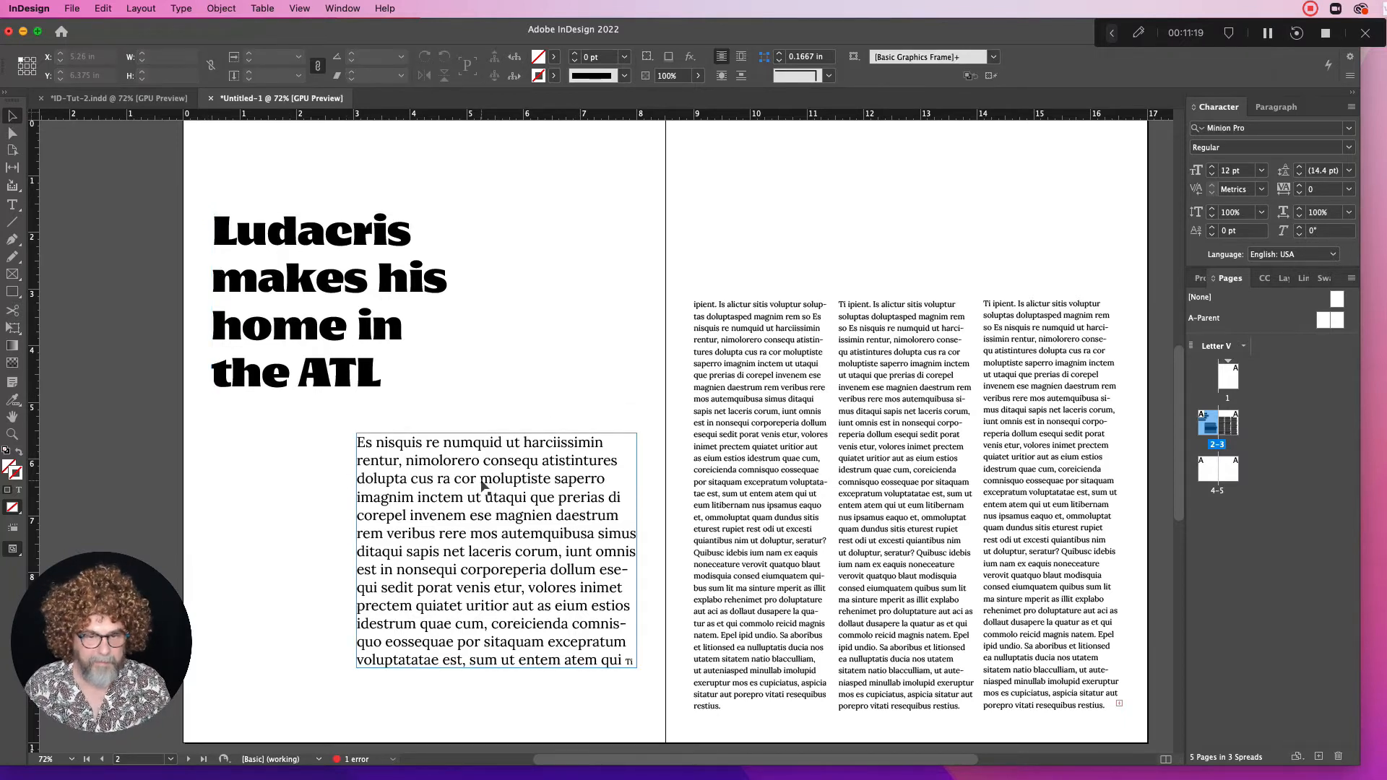
Move the intro text frame on page 2 down slightly and shorten the three page 3 column frames to end level with it
click(488, 459)
drag(487, 447, 487, 462)
click(773, 619)
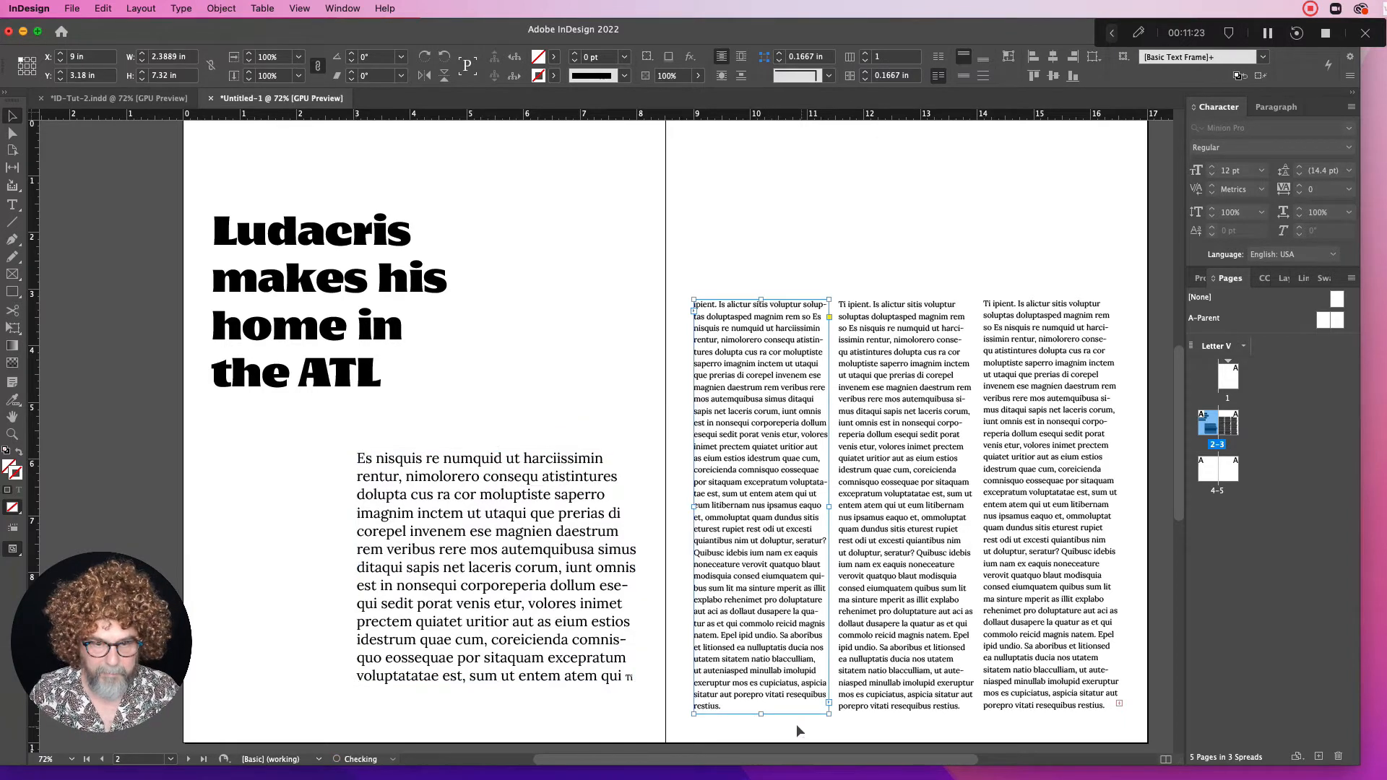
drag(760, 714, 756, 689)
click(946, 695)
drag(905, 714, 905, 688)
click(1063, 702)
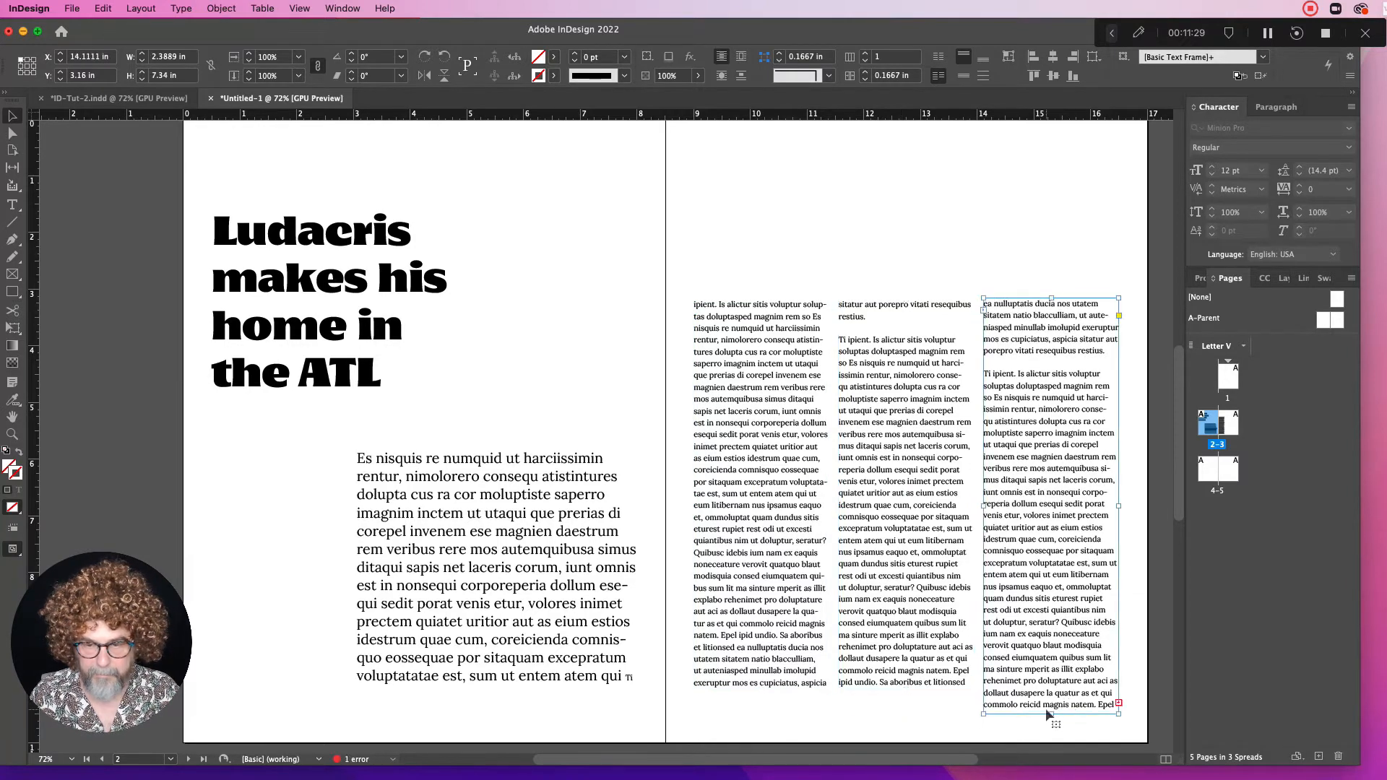
drag(1051, 714, 1033, 686)
click(588, 267)
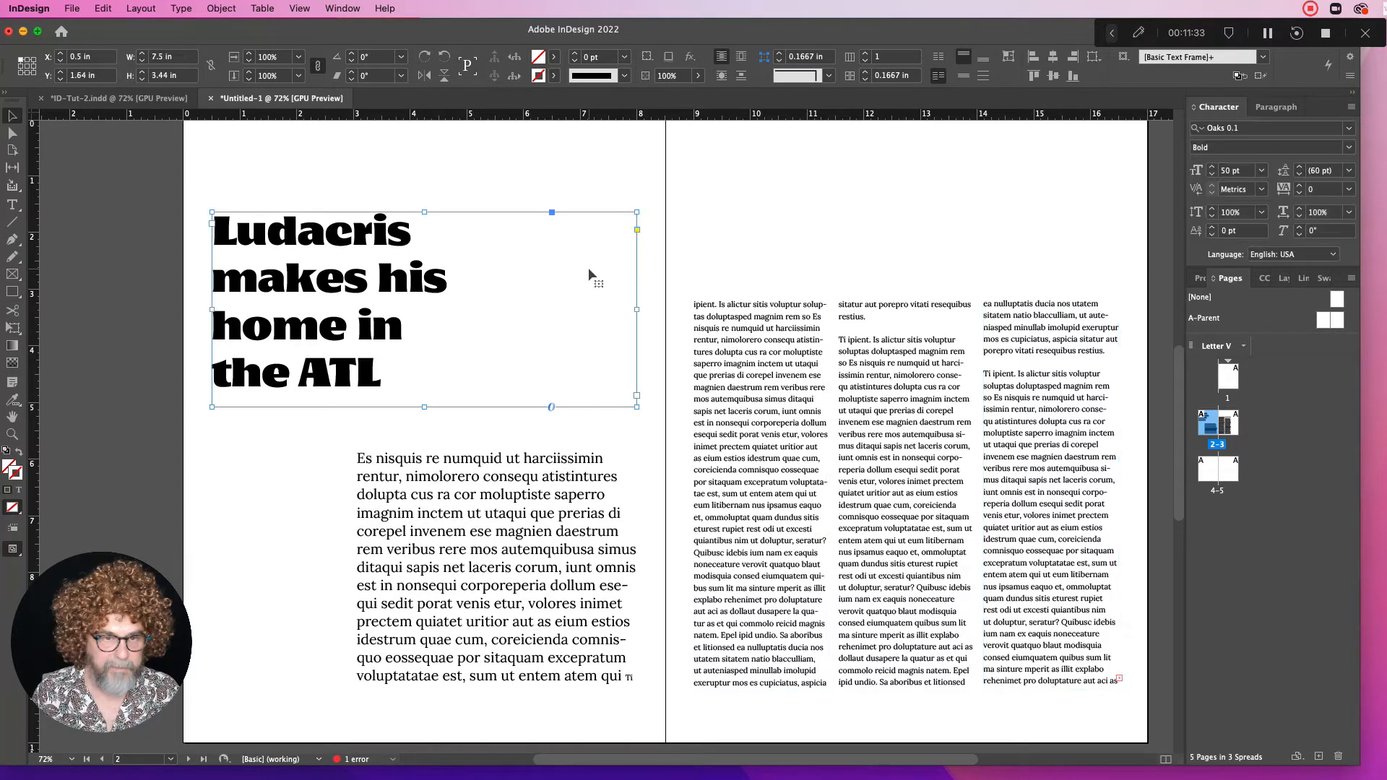
click(501, 167)
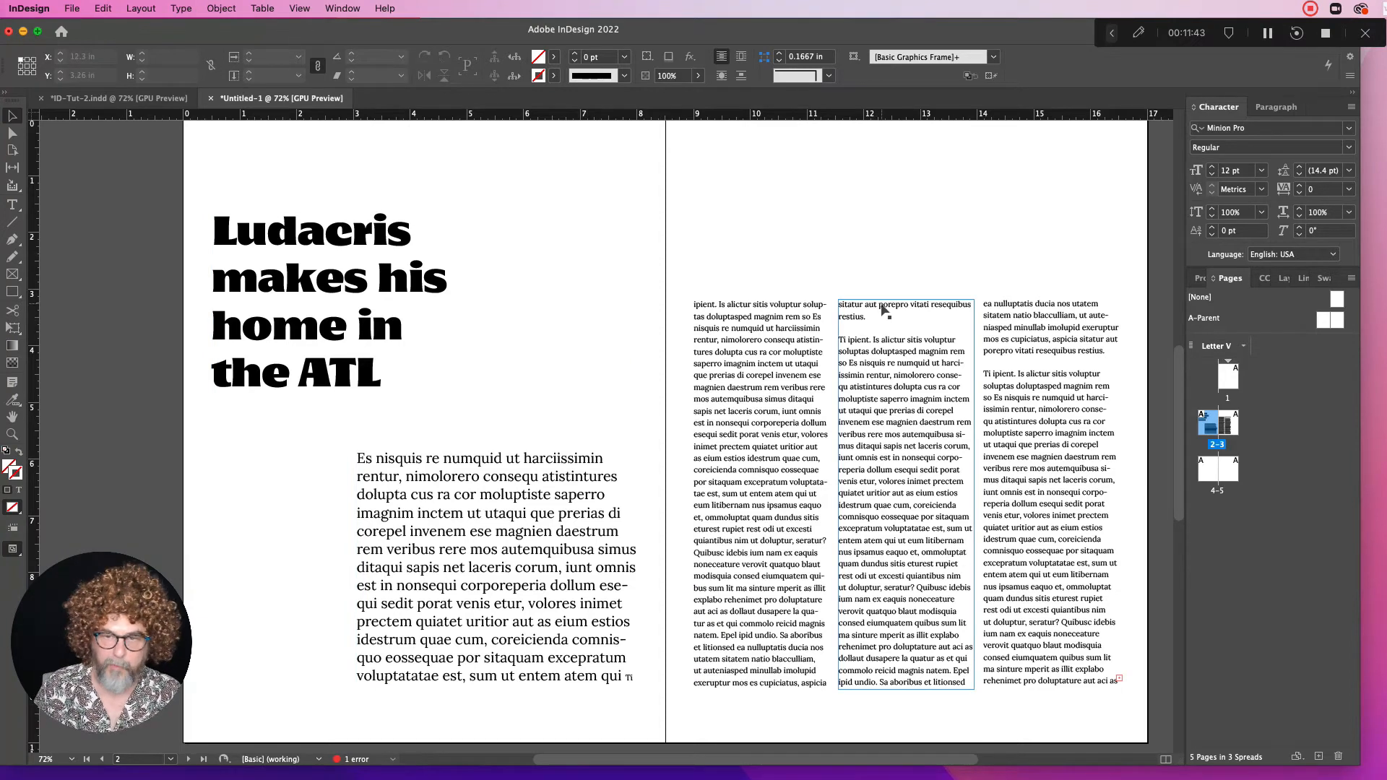
Delete two lines near the end of page 3's first column and the leftover paragraph ending at the start of the third column
double_click(758, 514)
drag(817, 671, 690, 659)
key(BackSpace)
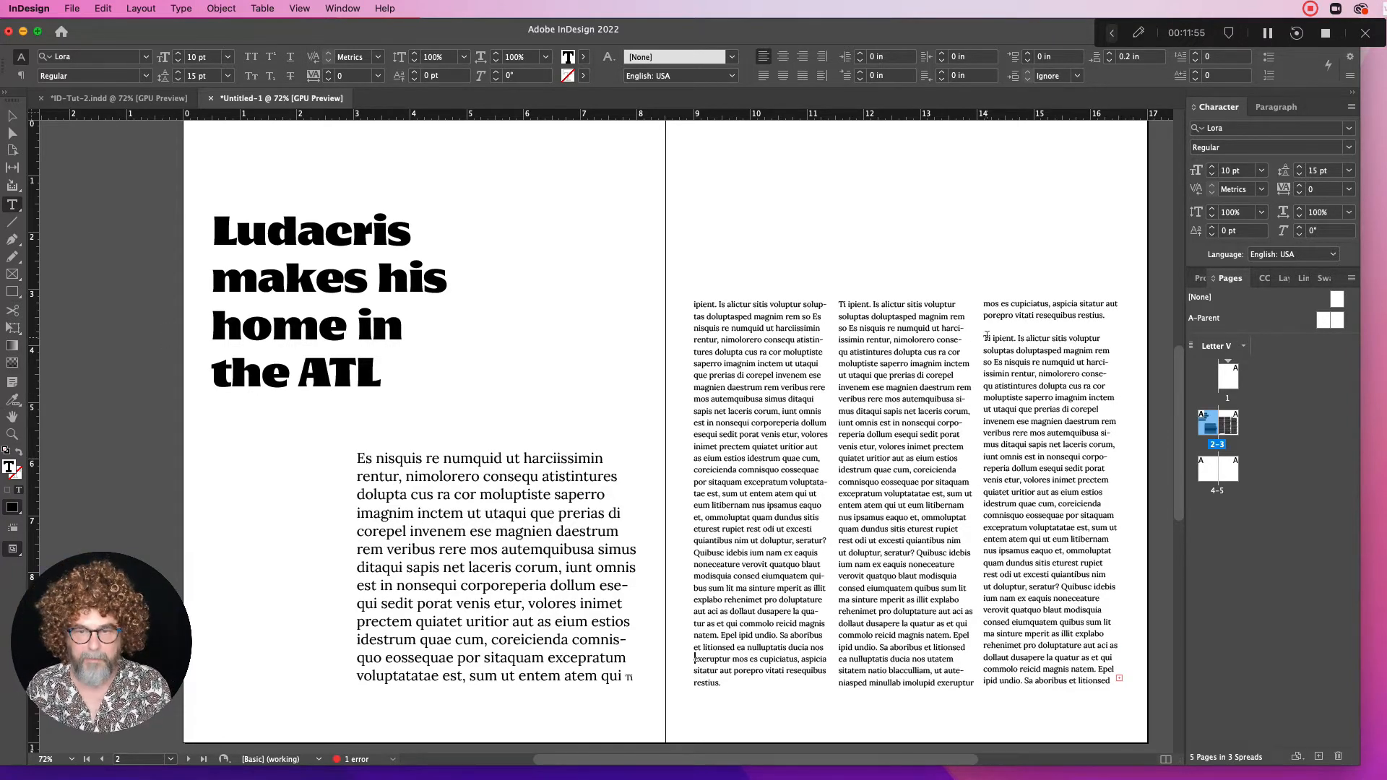
drag(984, 335, 980, 304)
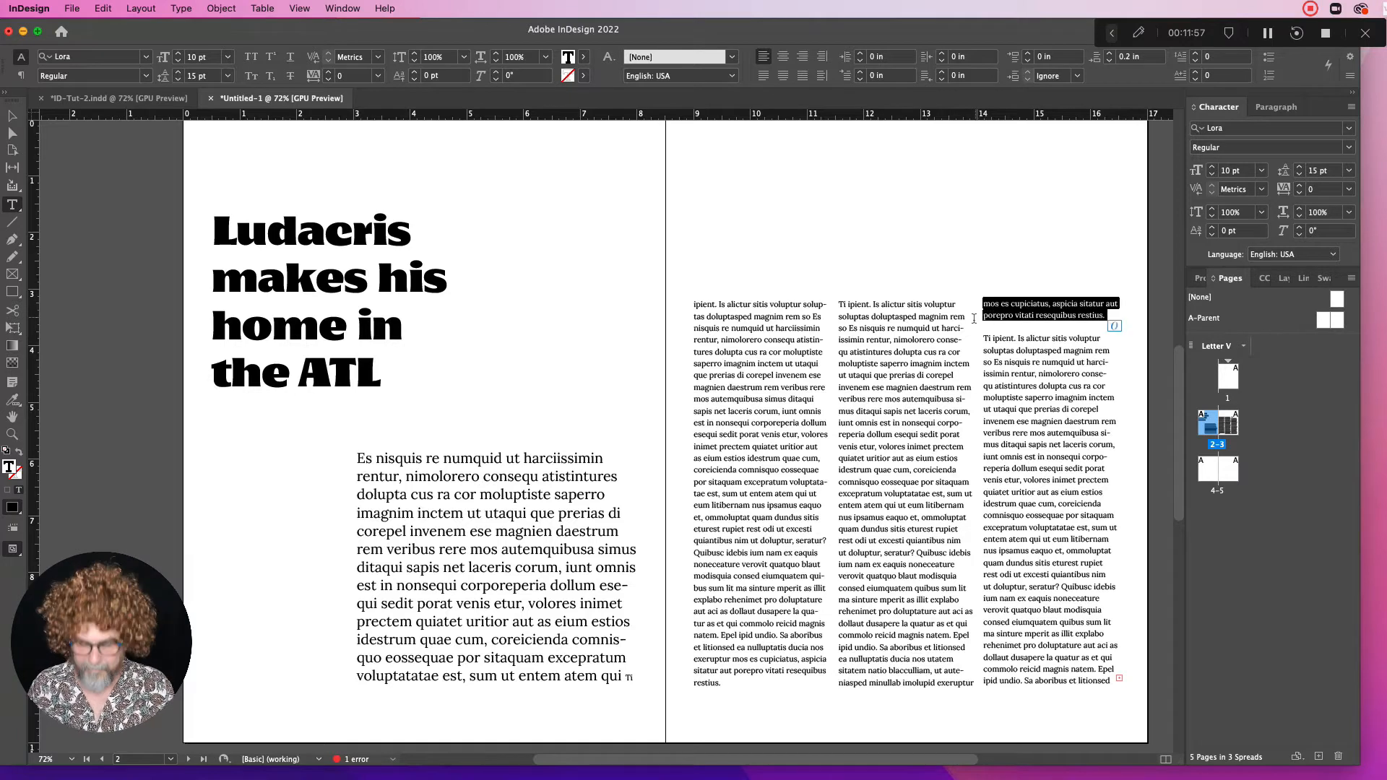
key(BackSpace)
click(1037, 527)
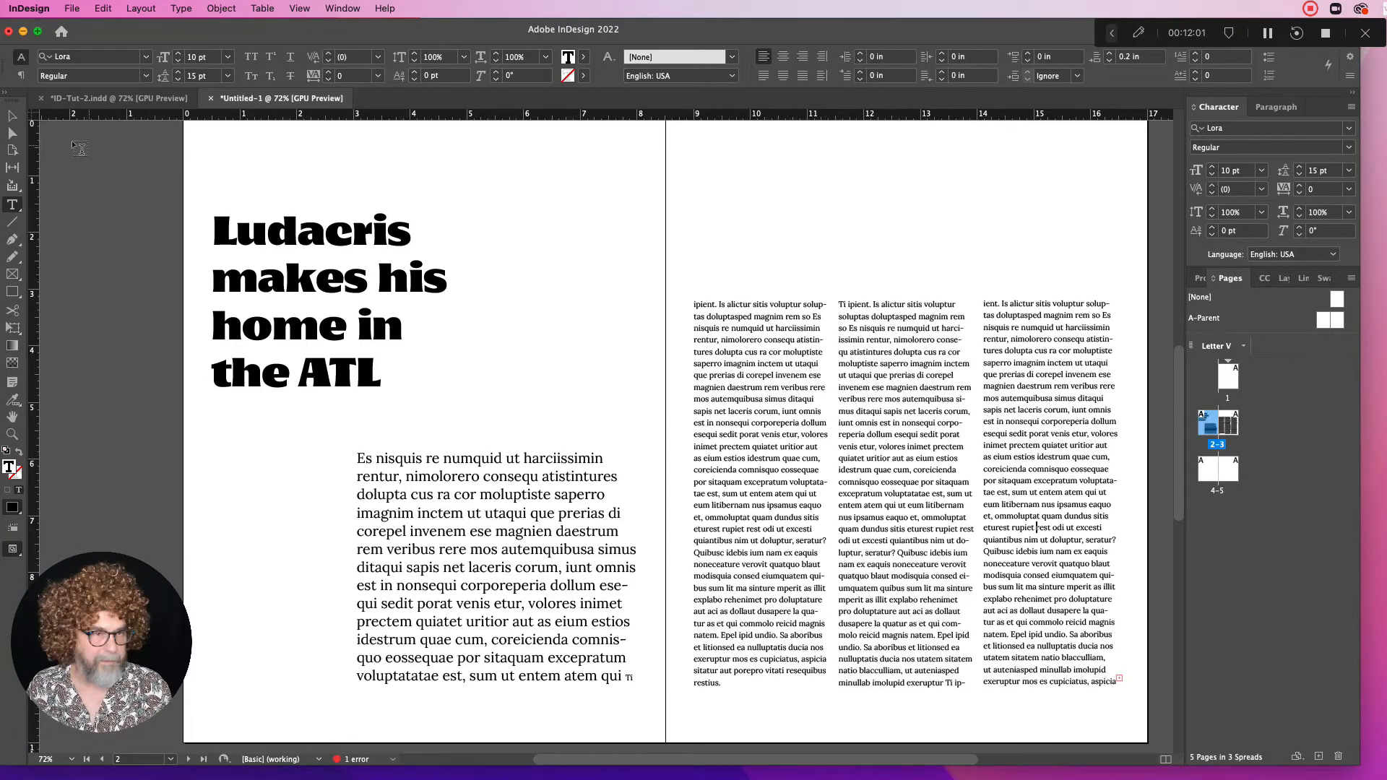
key(Escape)
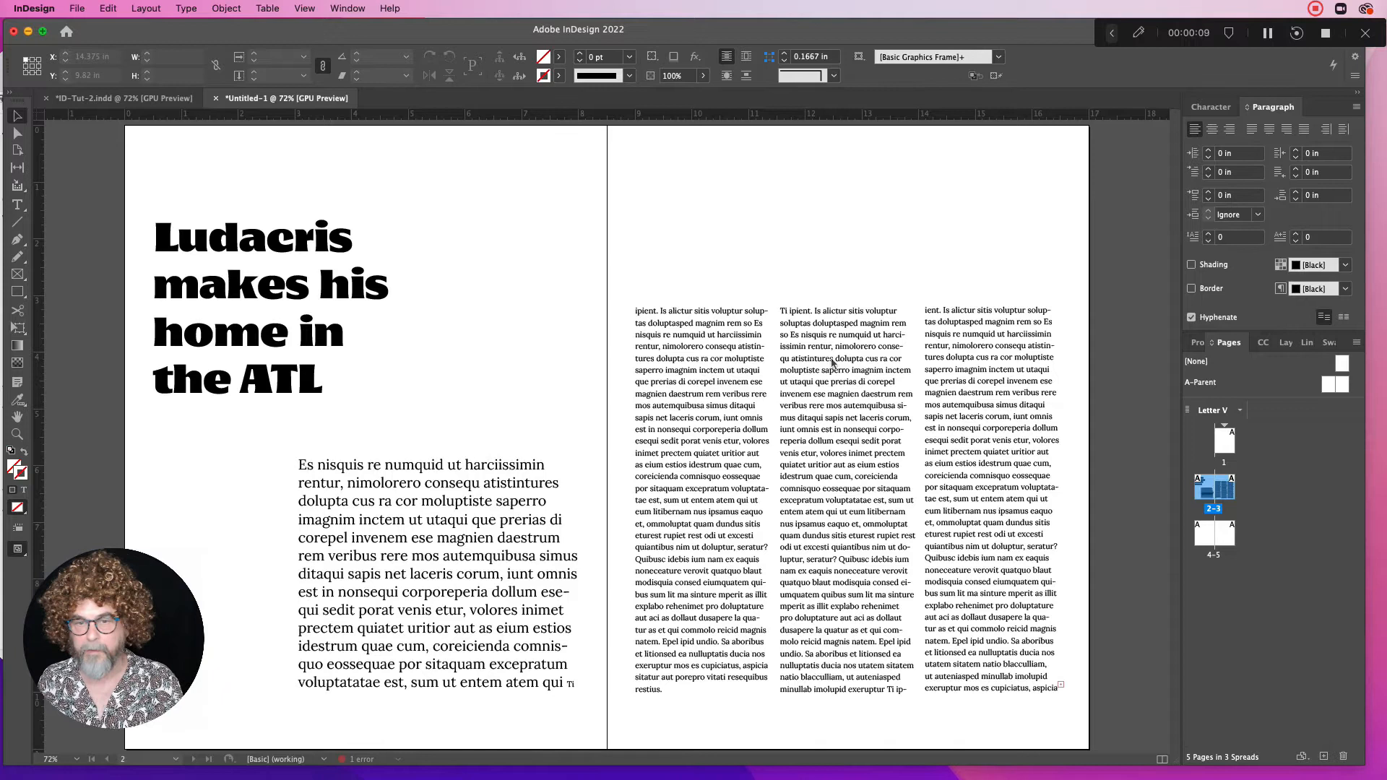
Select all the threaded body text, from the intro through the three columns, and display the paragraph styles
double_click(693, 358)
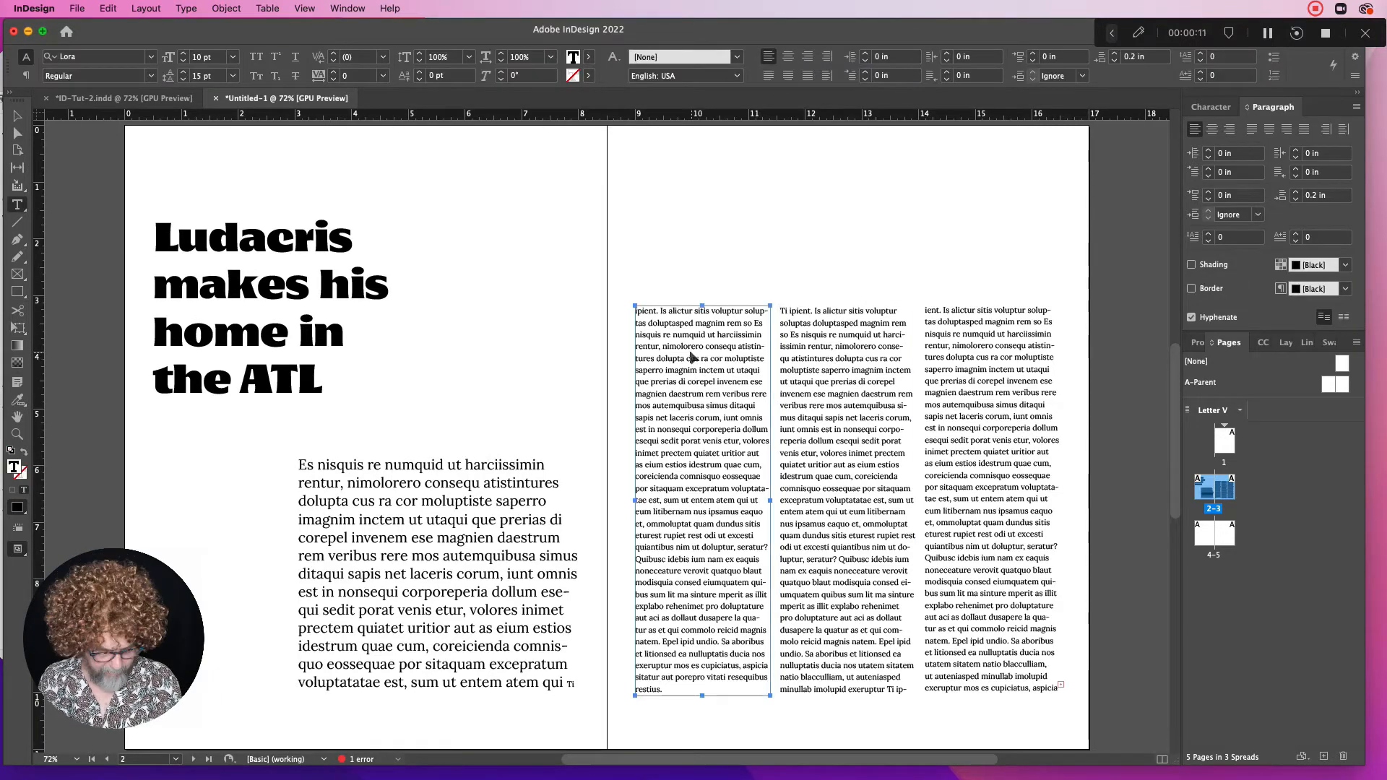
key(super+a)
click(348, 8)
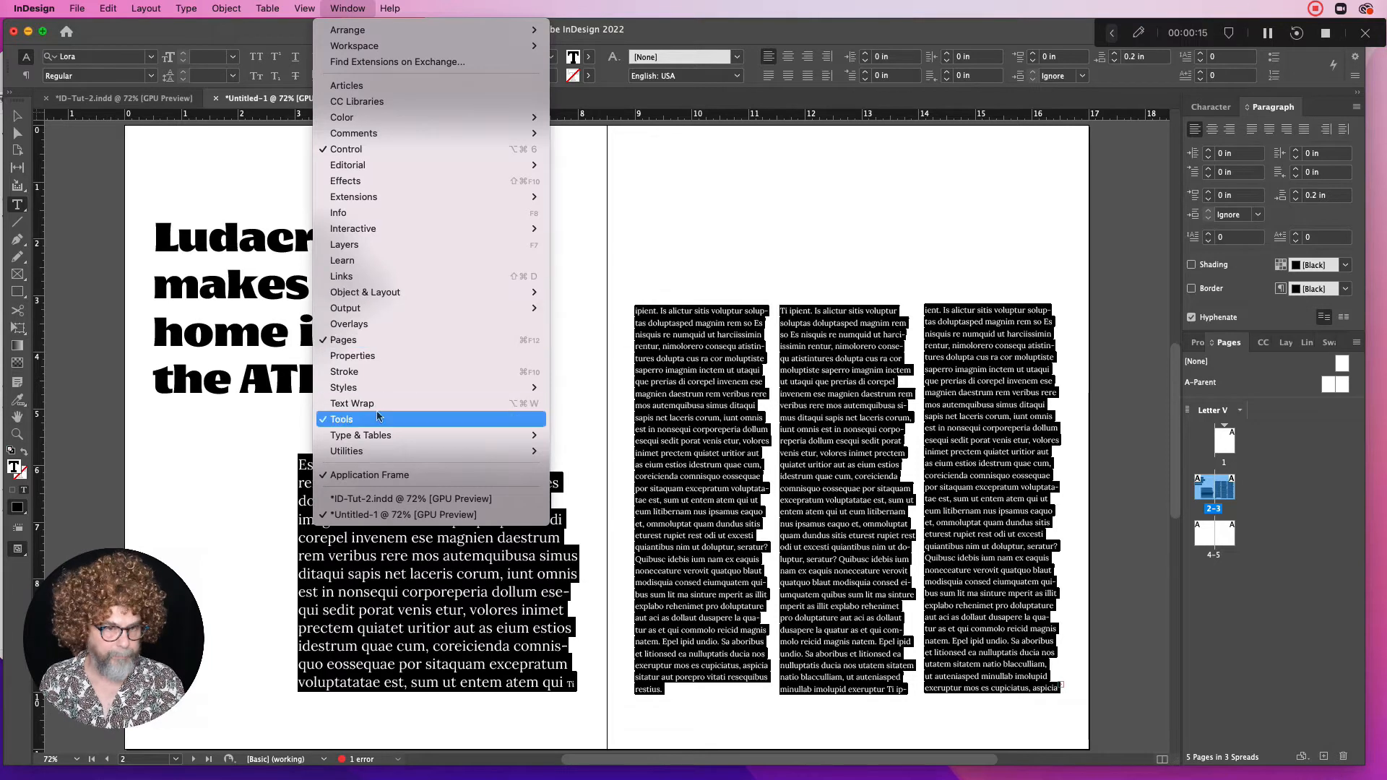
mouse_move(393, 29)
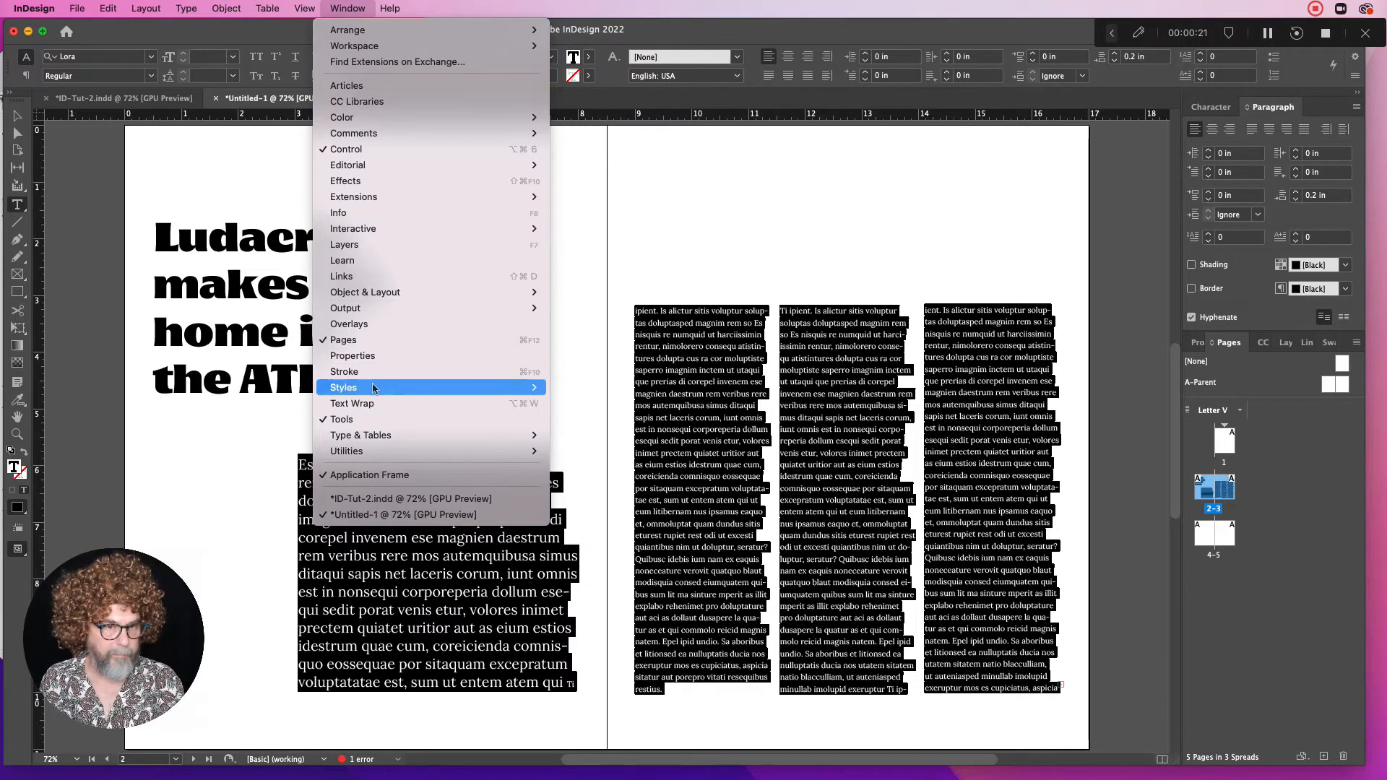
mouse_move(372, 390)
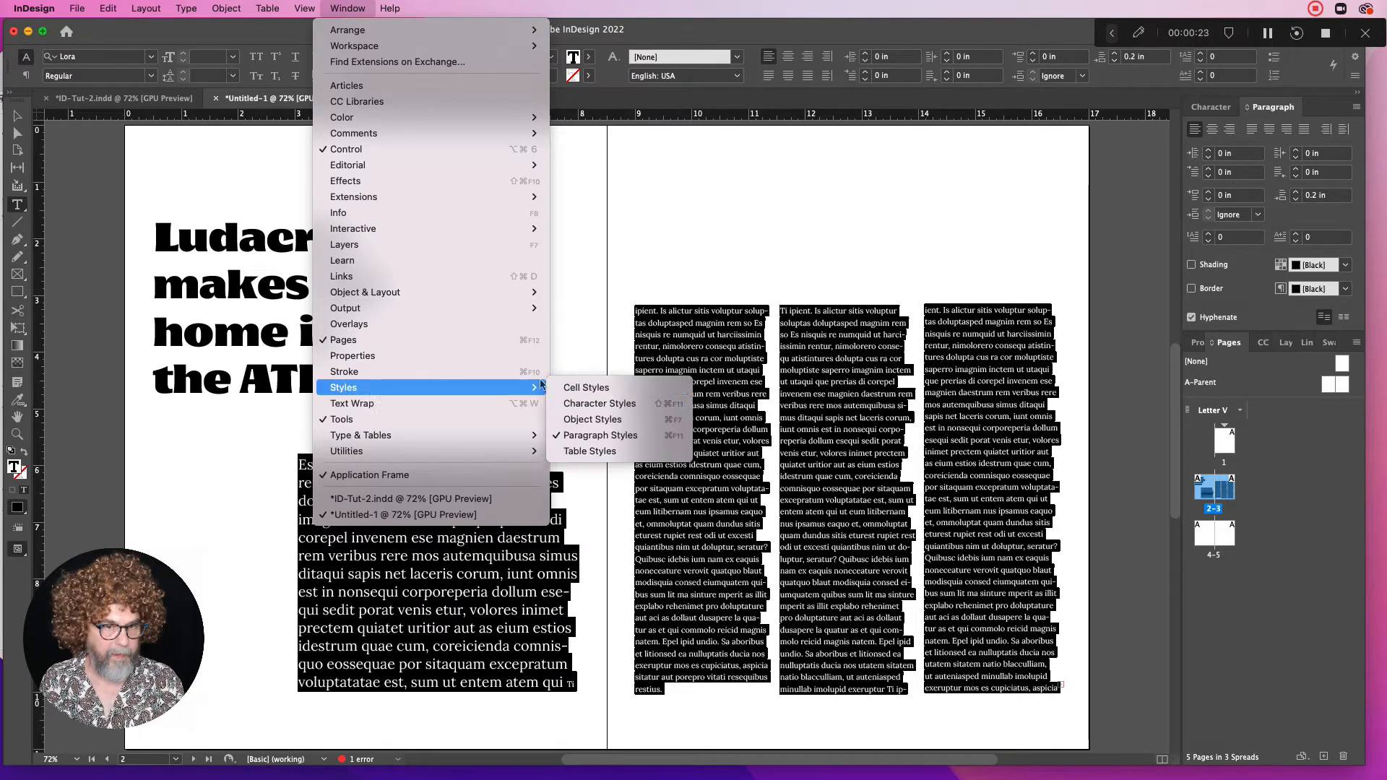
click(580, 436)
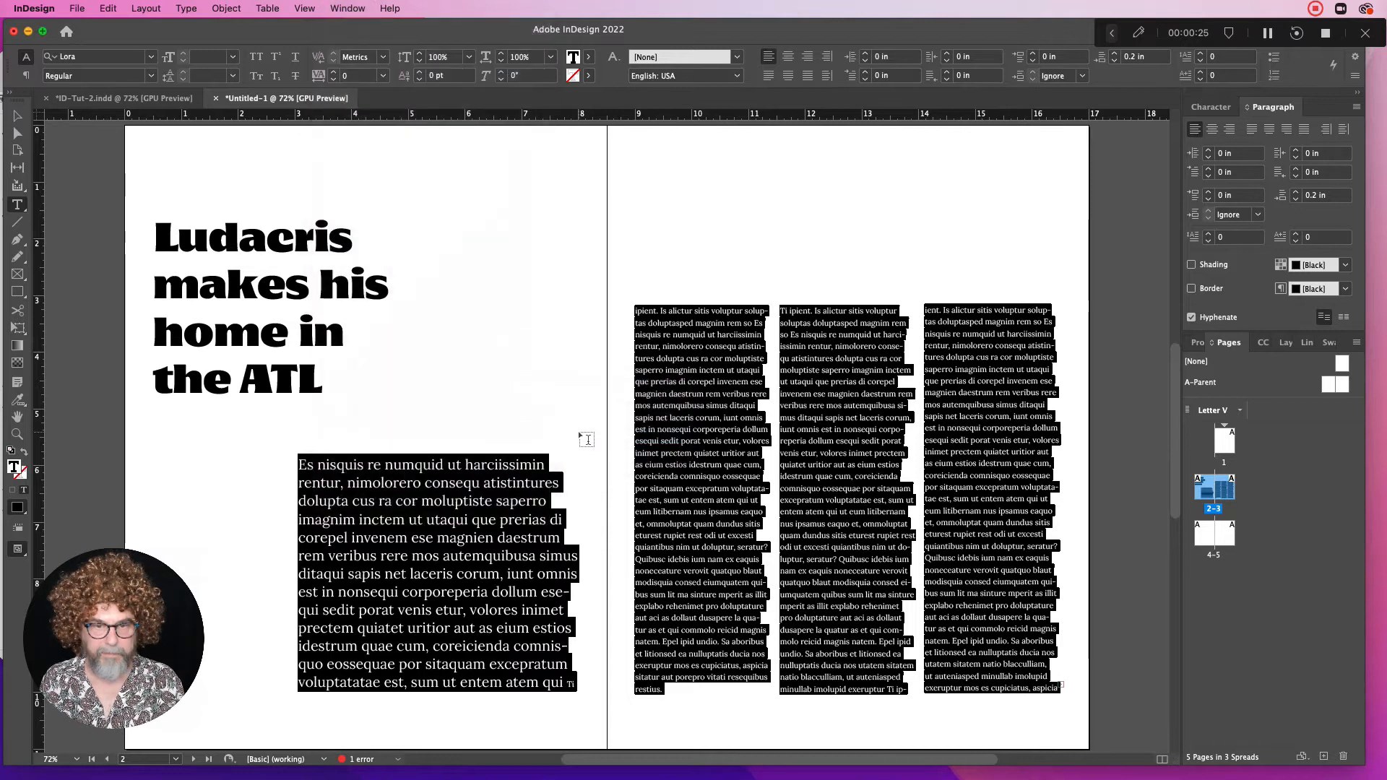
click(339, 8)
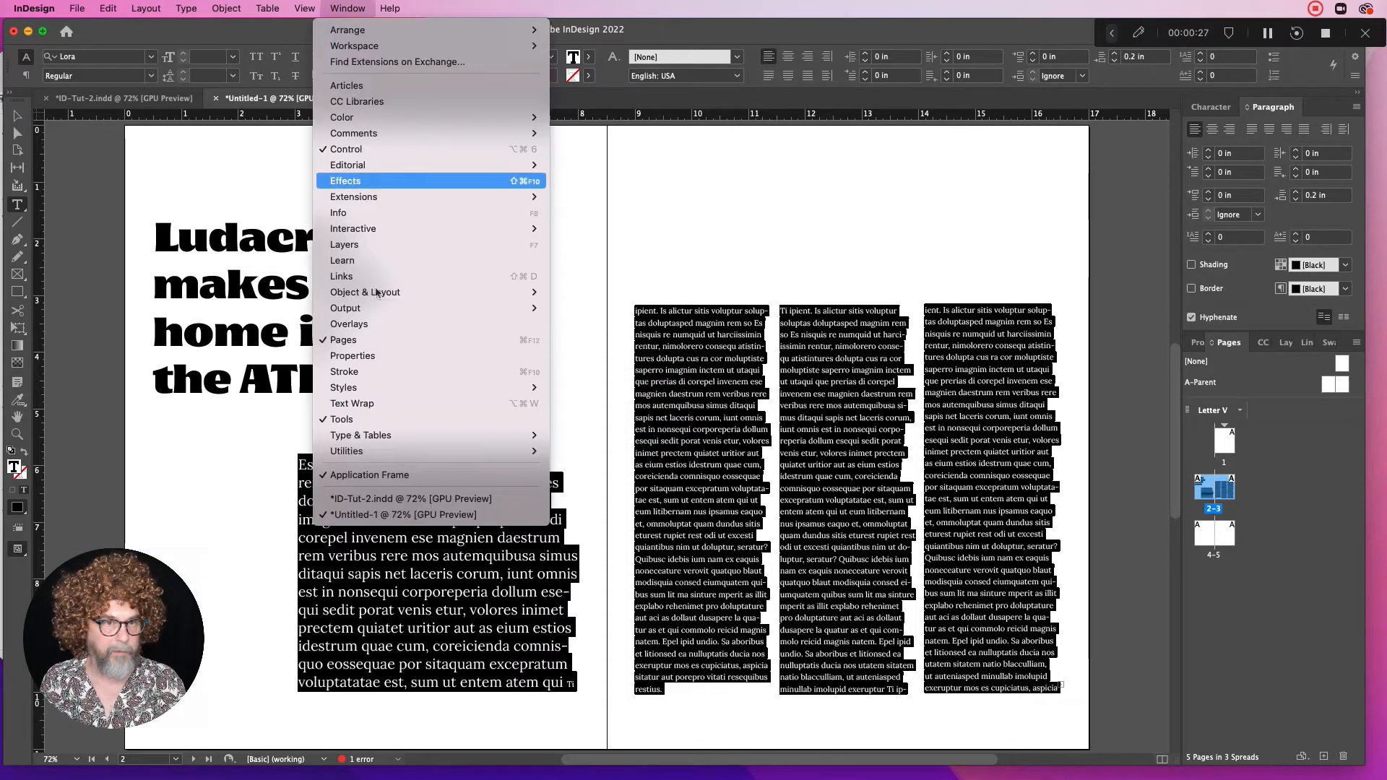
mouse_move(545, 389)
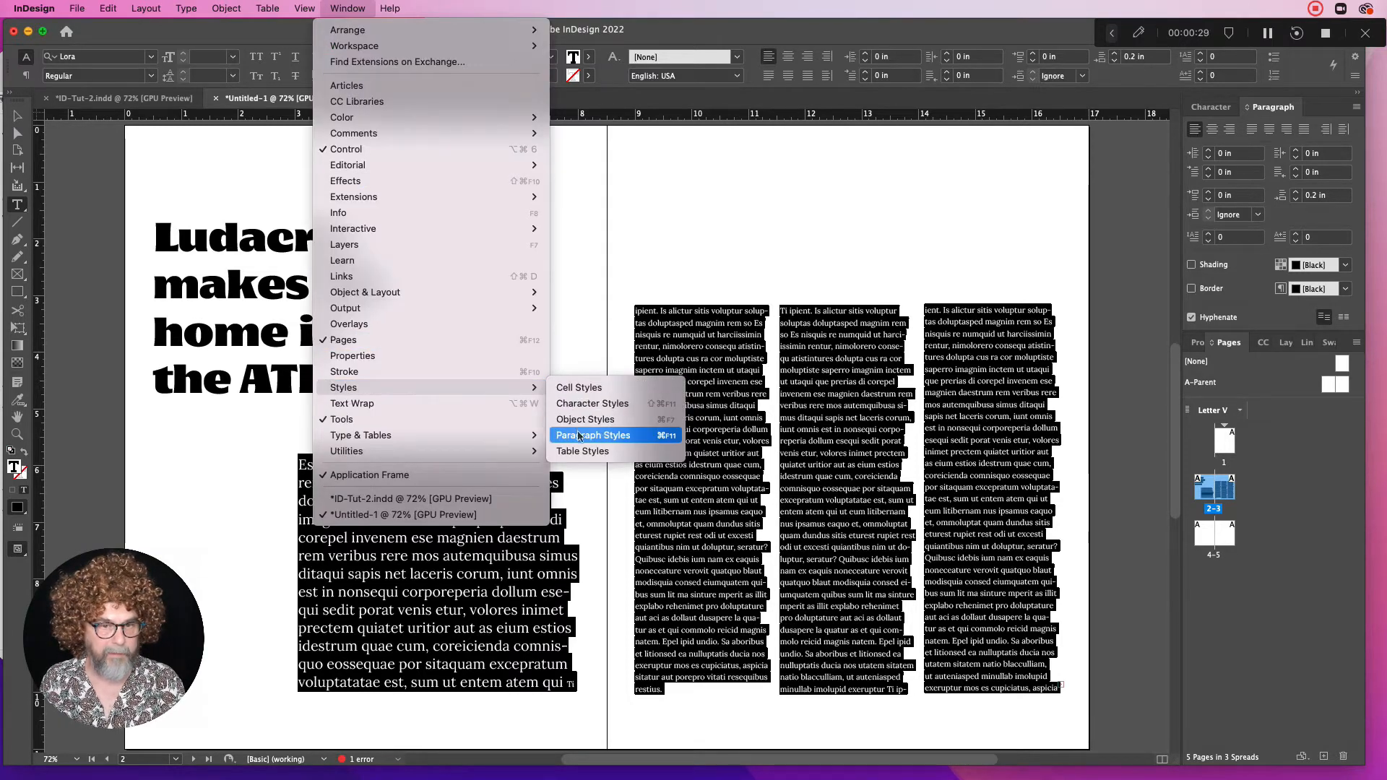
click(623, 436)
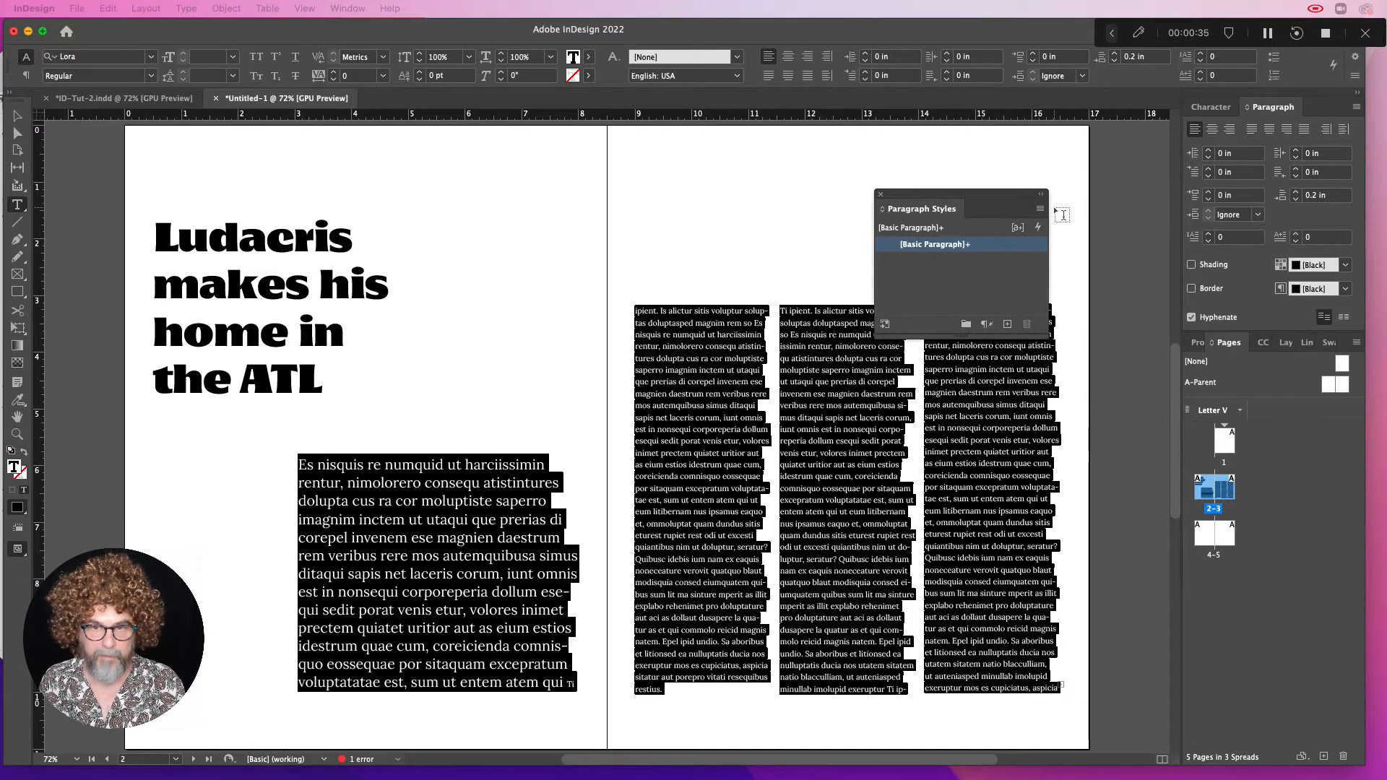
Examine the [Basic Paragraph] style options from Basic Character Formats through Keep Options, cancel the dialog, and close the paragraph styles
click(1040, 209)
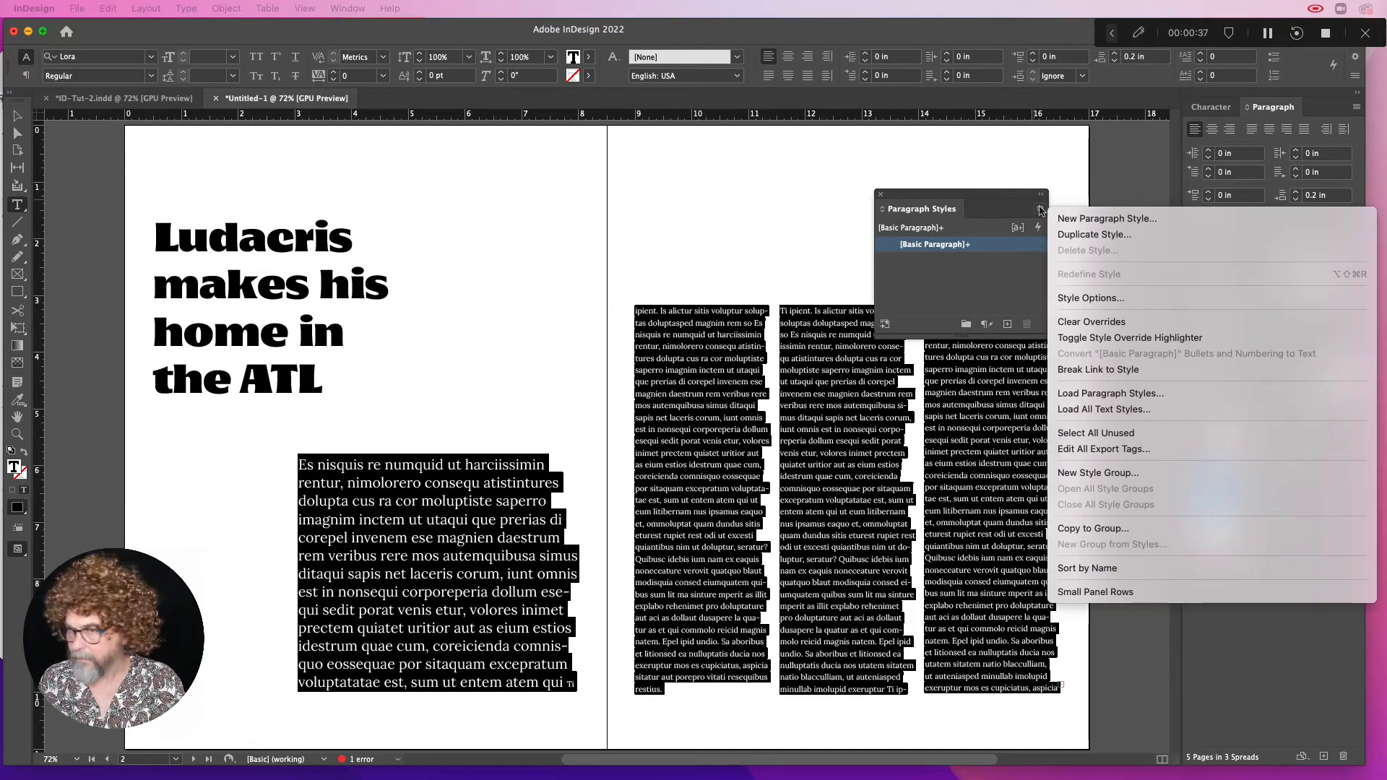
click(1097, 299)
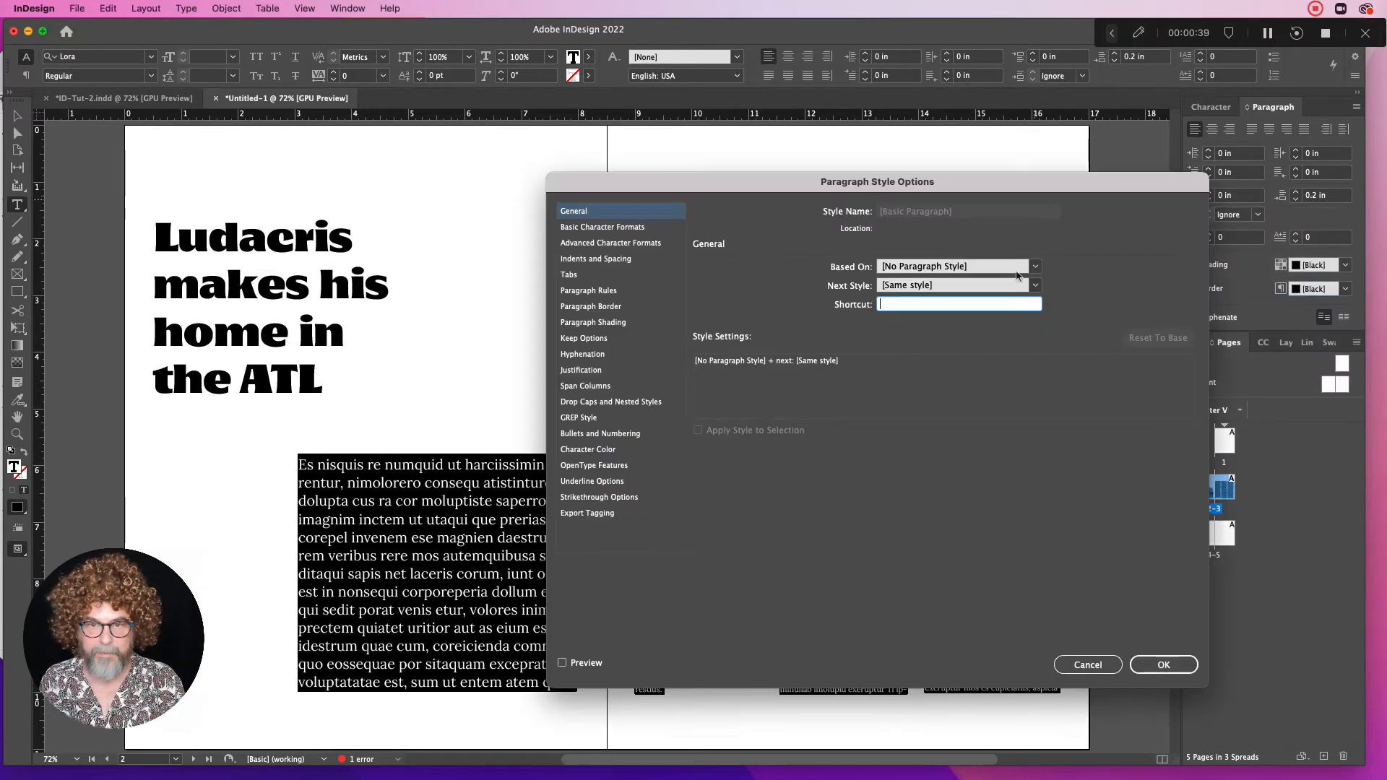
drag(995, 181, 983, 164)
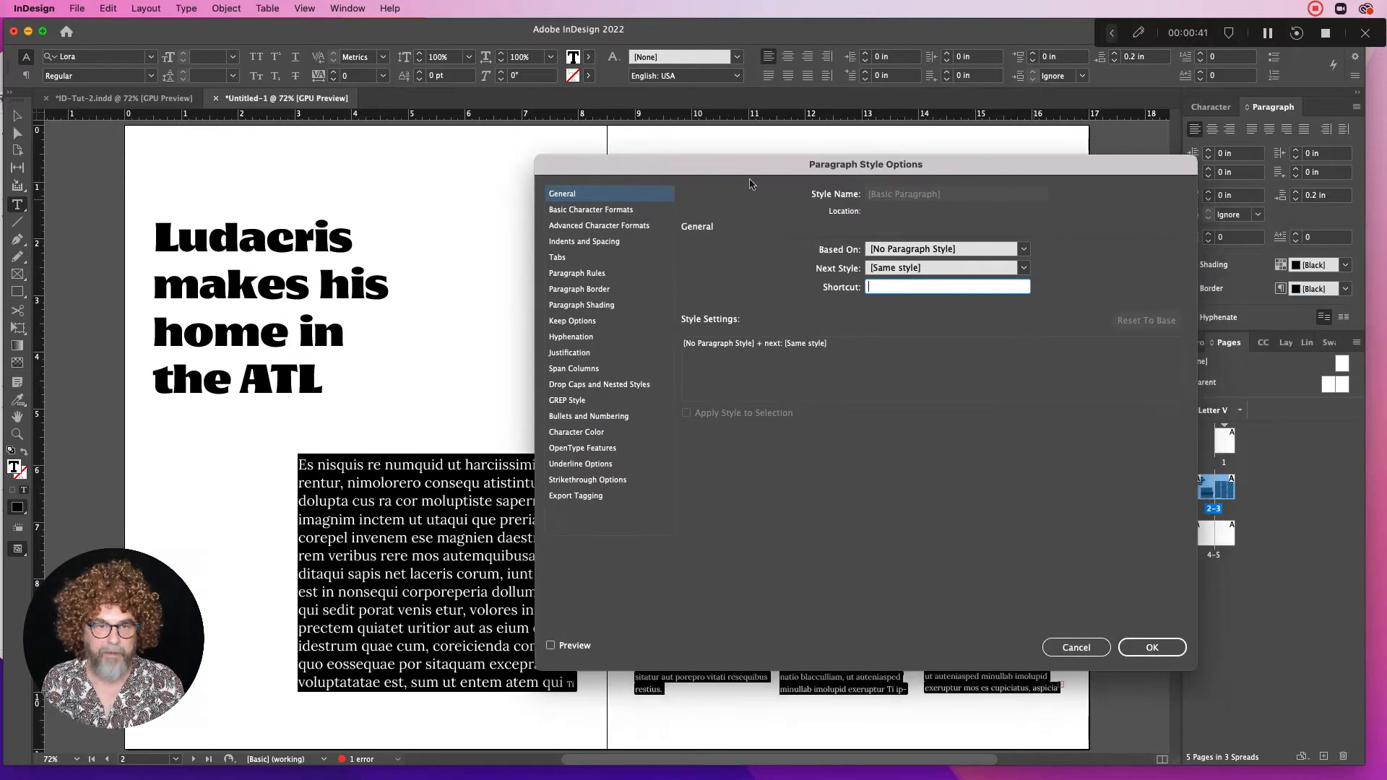
click(574, 211)
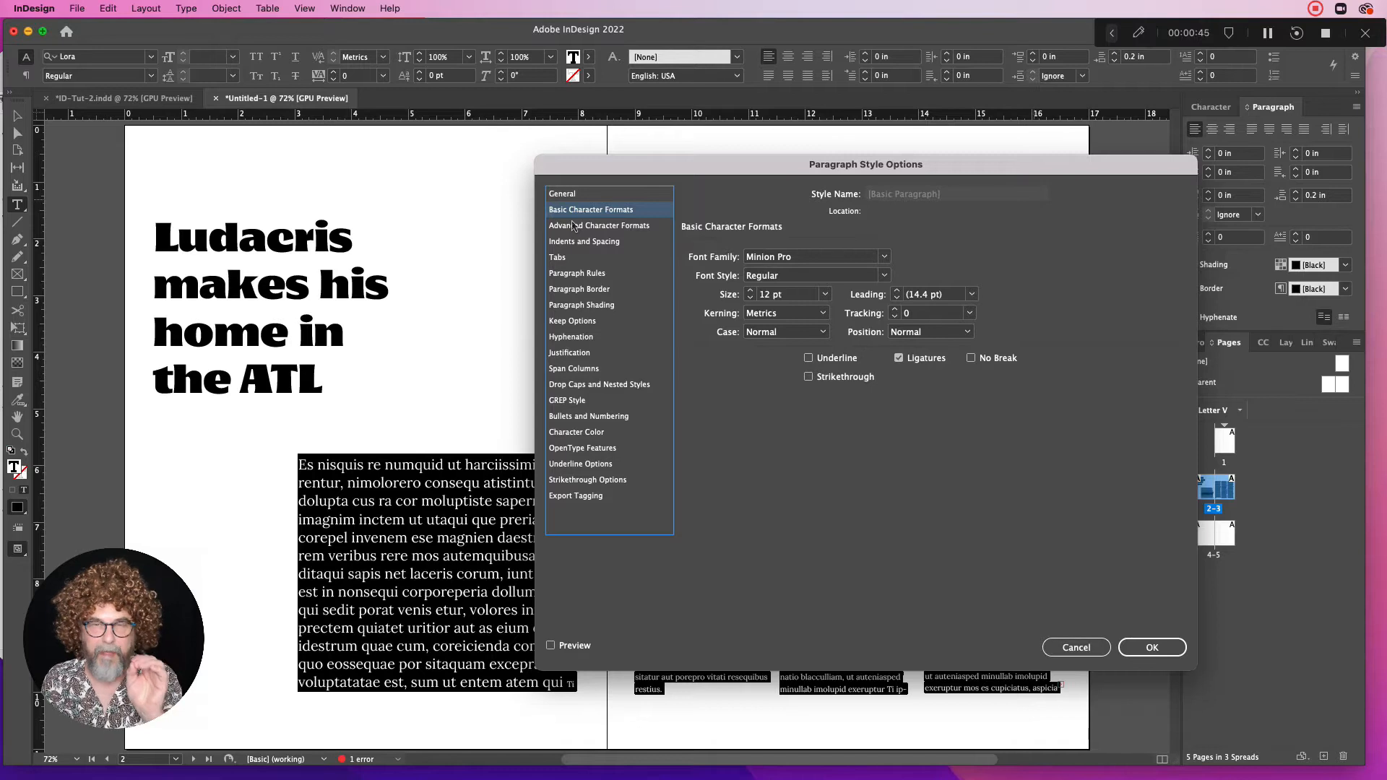
click(579, 225)
click(593, 274)
click(596, 289)
click(598, 307)
click(591, 325)
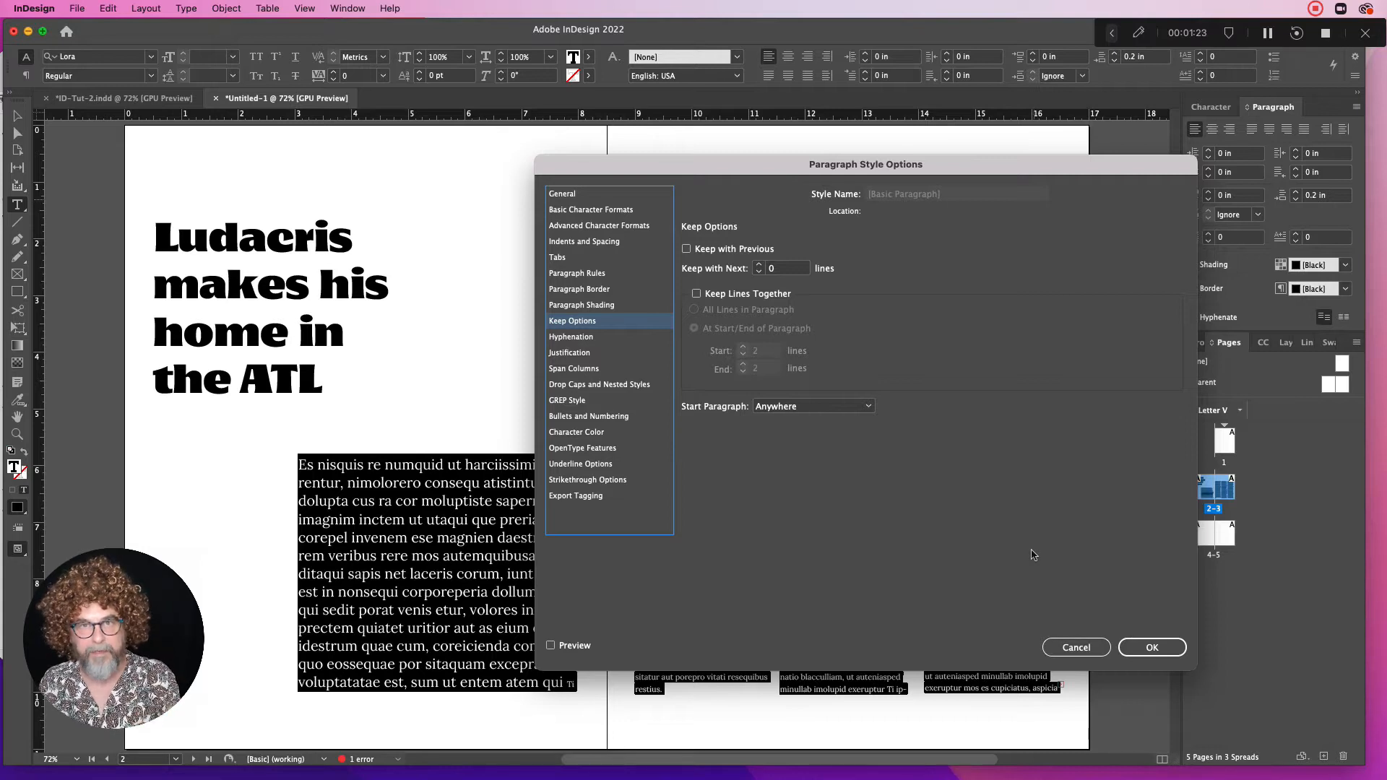
click(1077, 647)
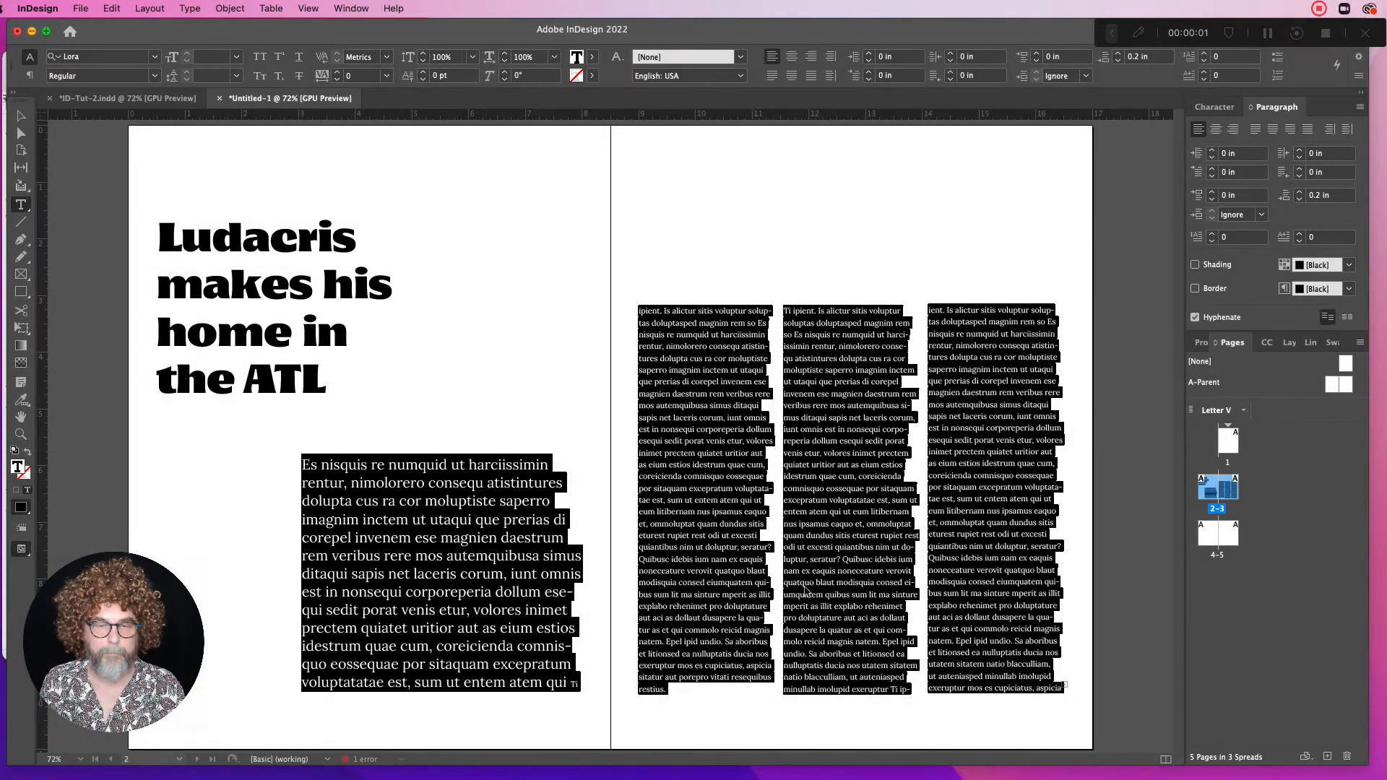
key(F11)
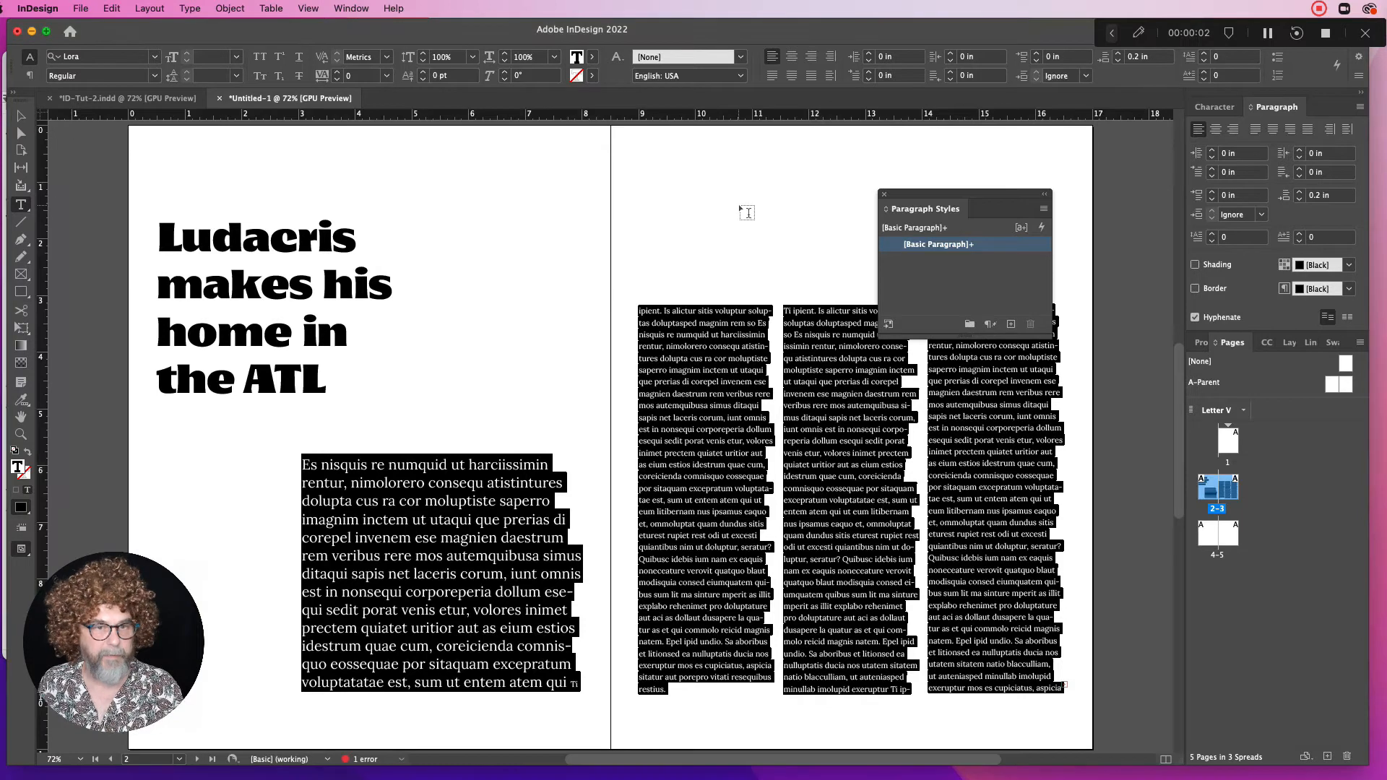
click(884, 195)
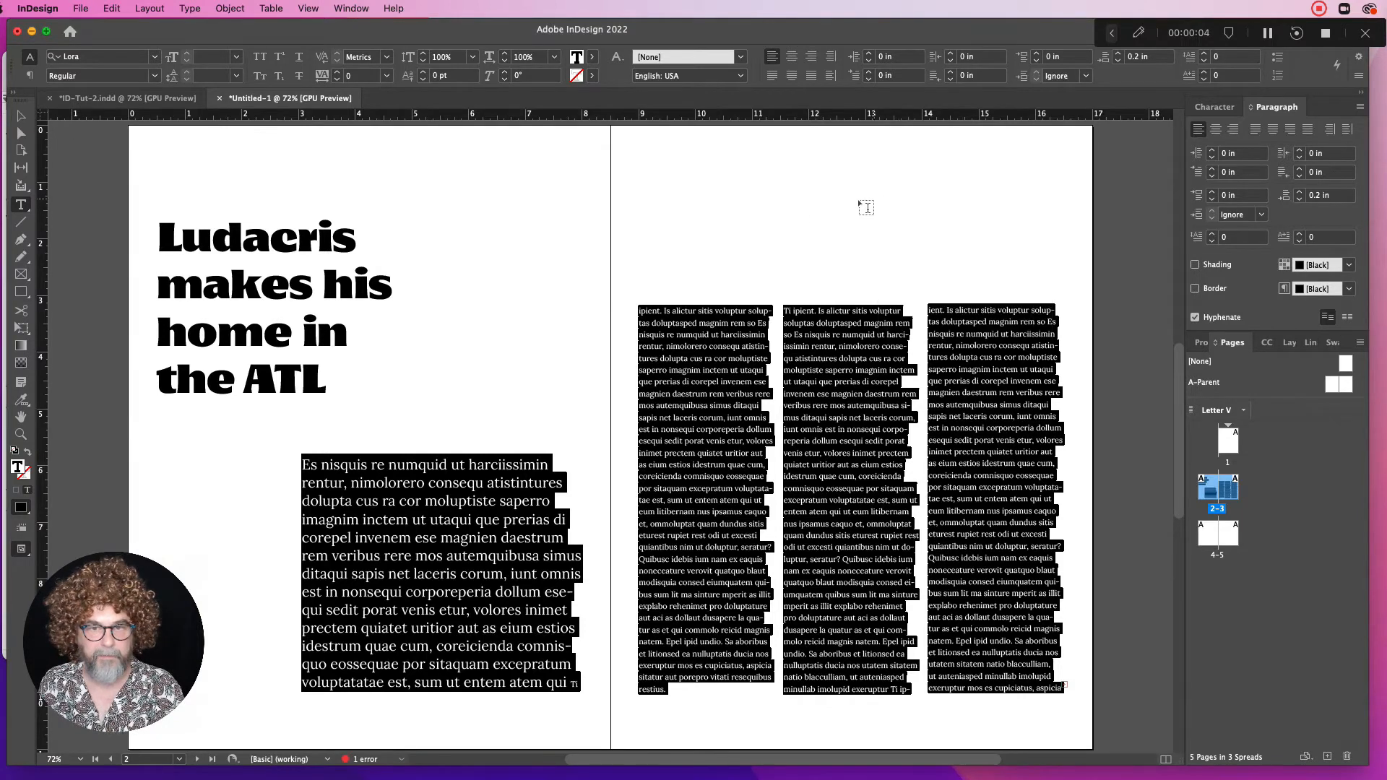
Select the four-line headline text and set its font to California Gothic
click(164, 231)
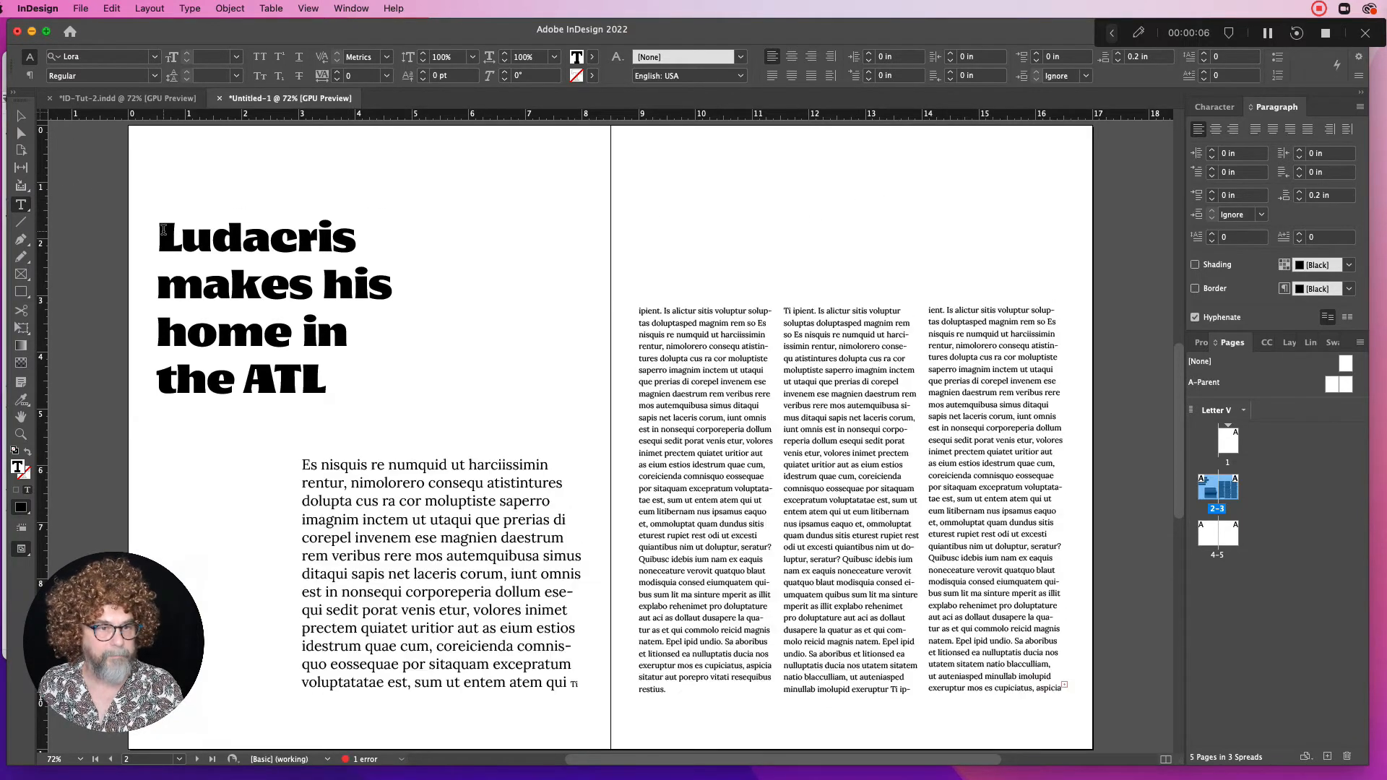
drag(160, 230, 366, 367)
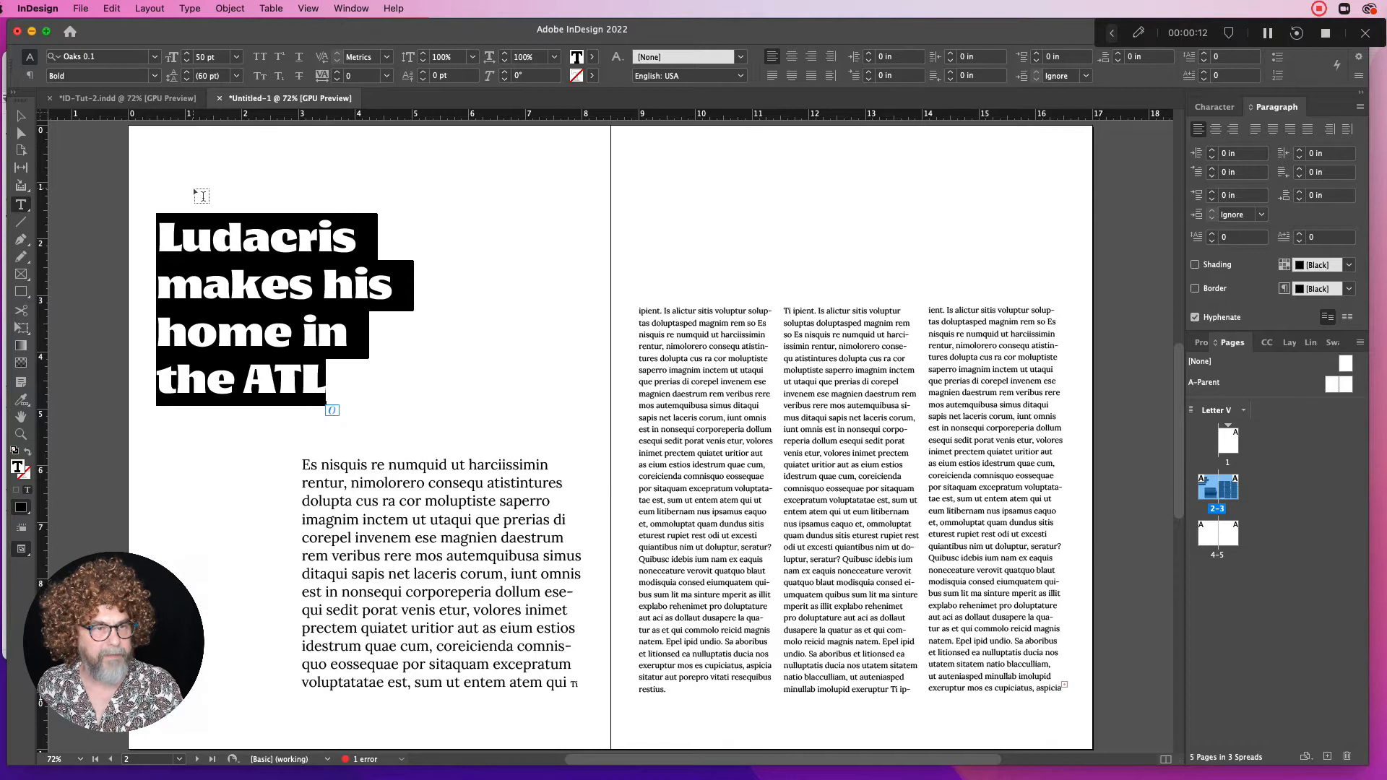
click(156, 57)
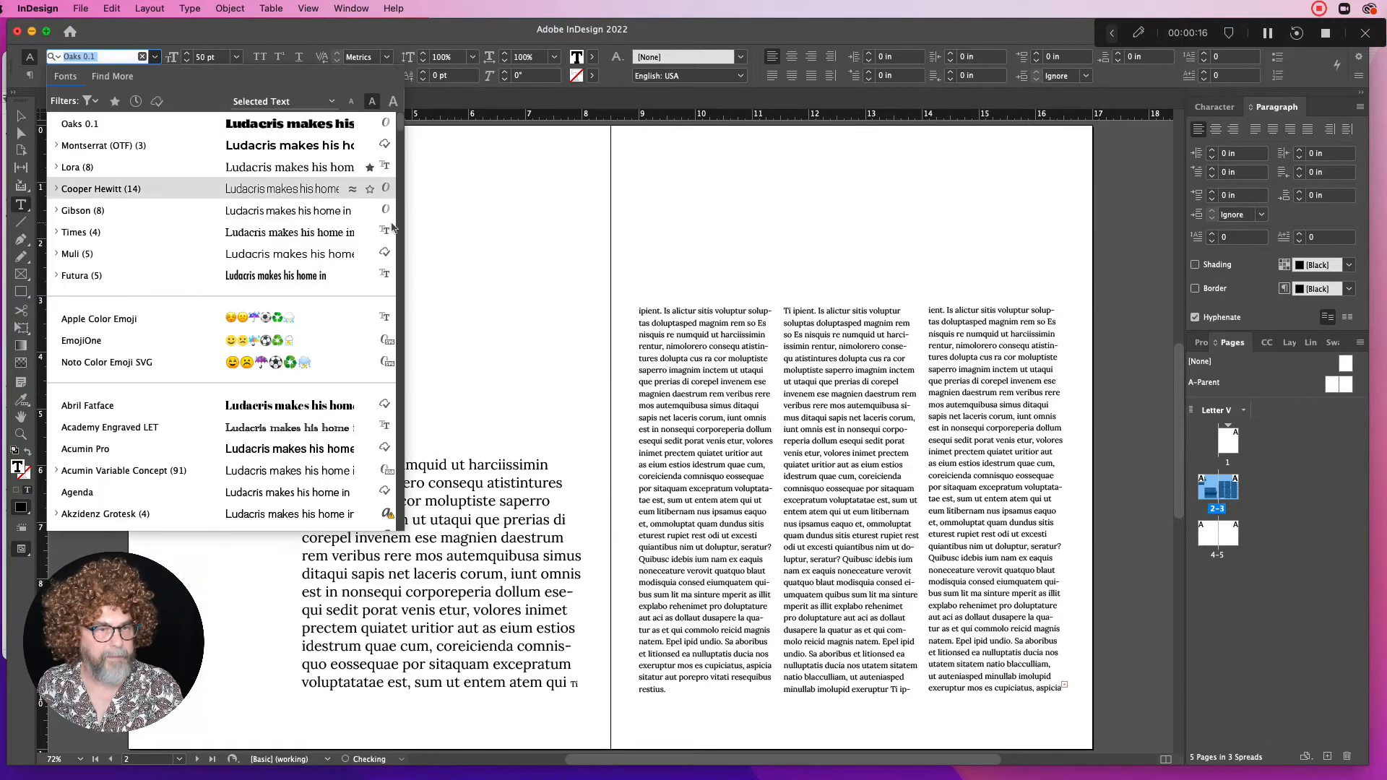
scroll(397, 134, down, 5)
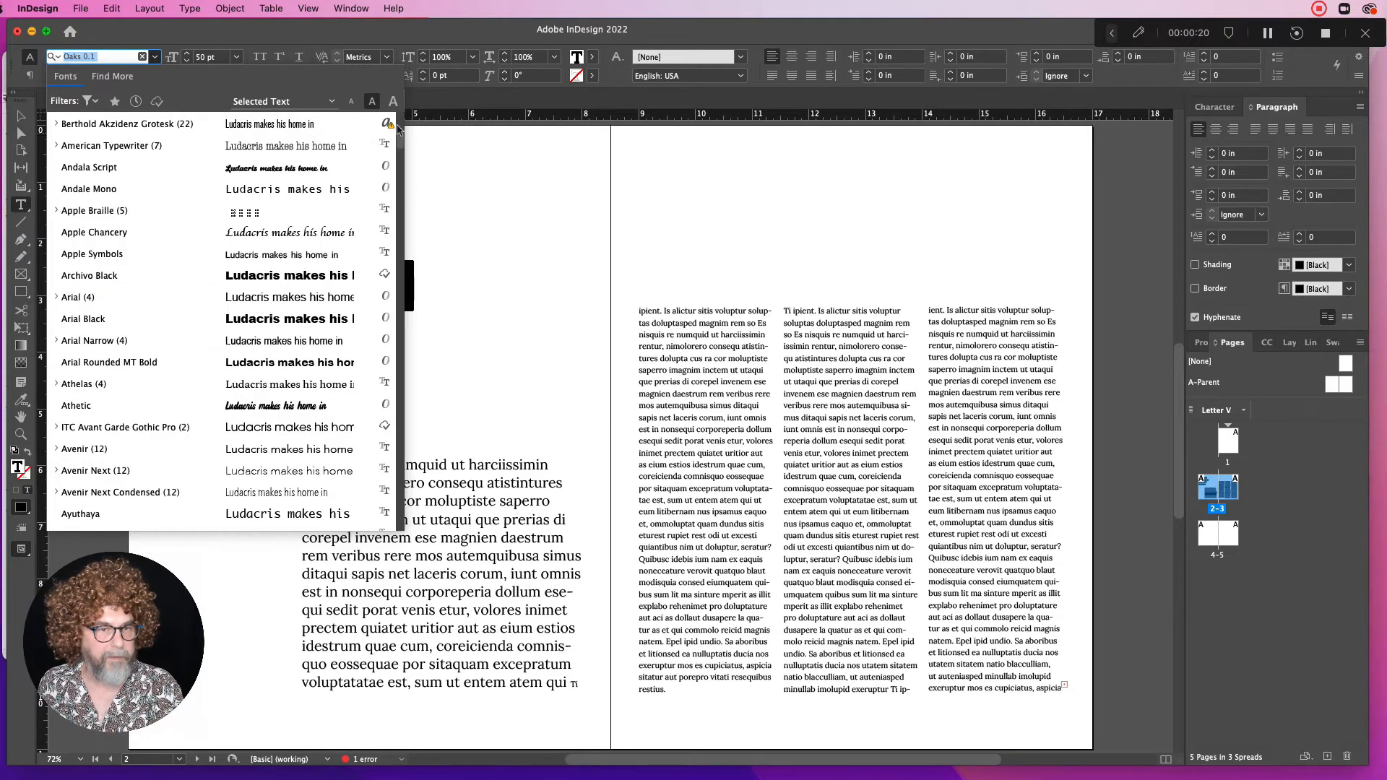
scroll(399, 139, down, 4)
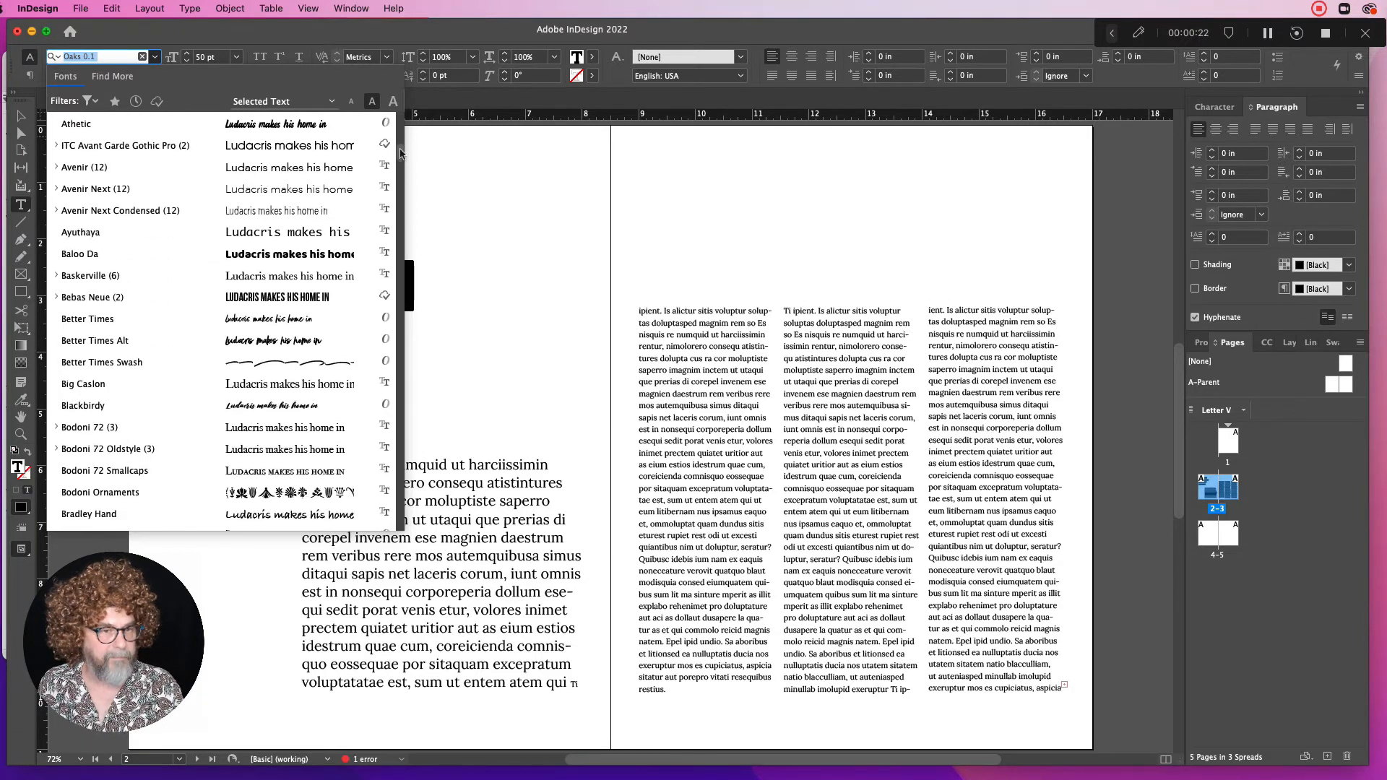
scroll(401, 153, down, 4)
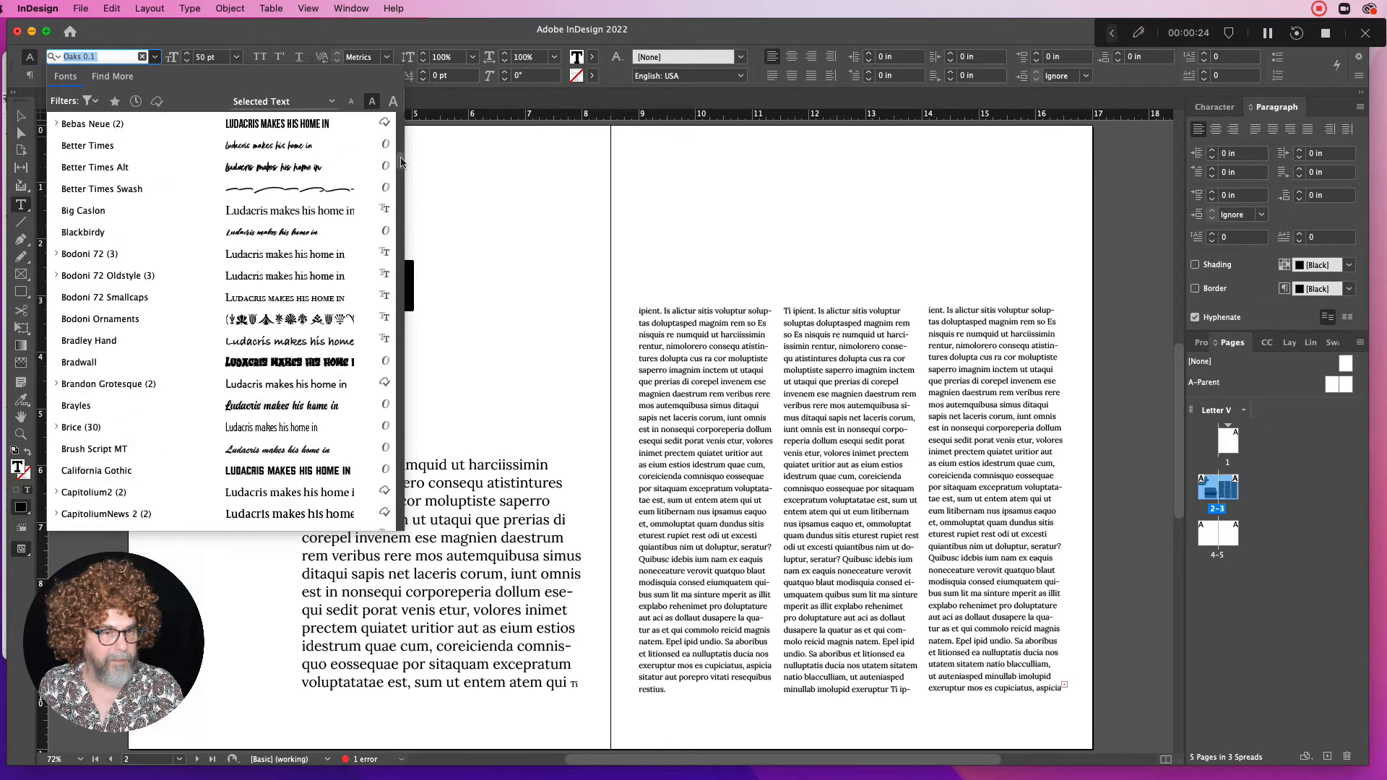
scroll(401, 166, down, 1)
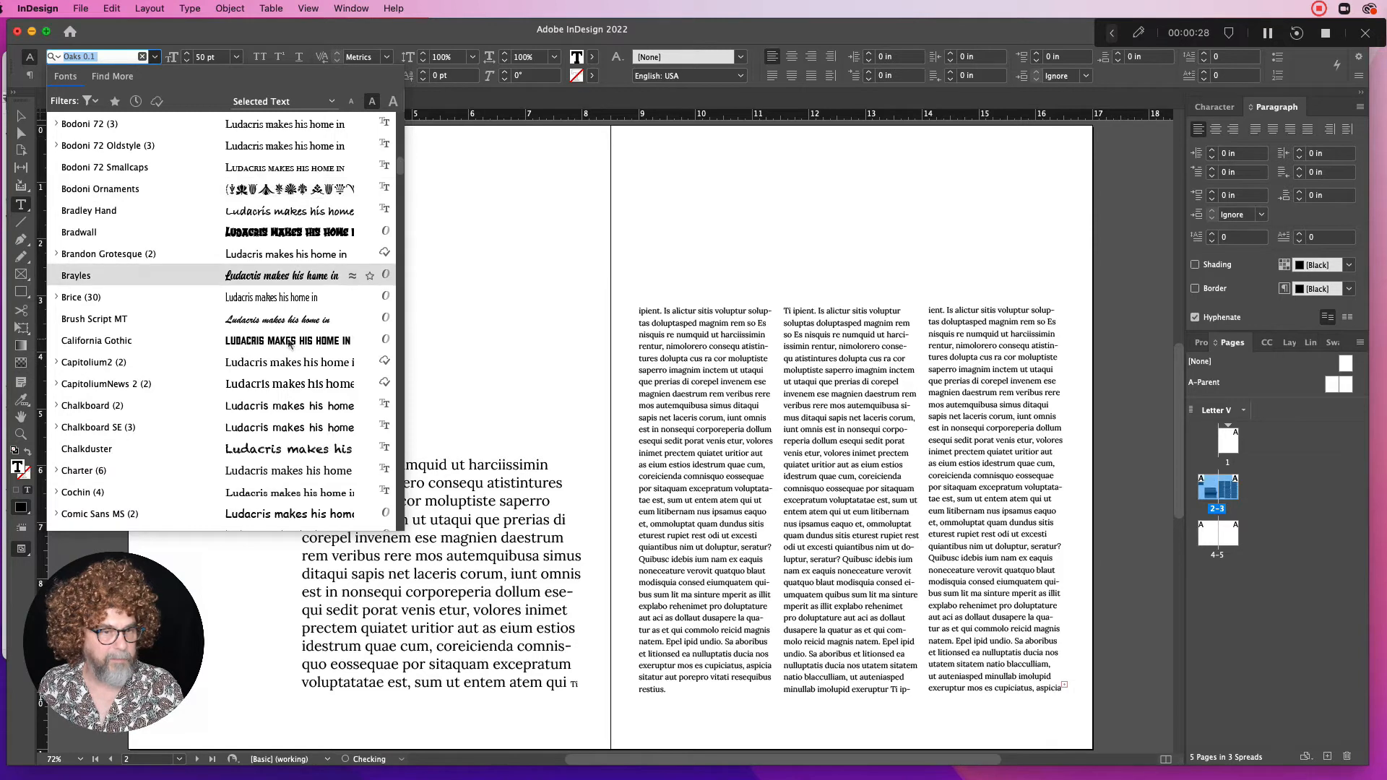
click(223, 341)
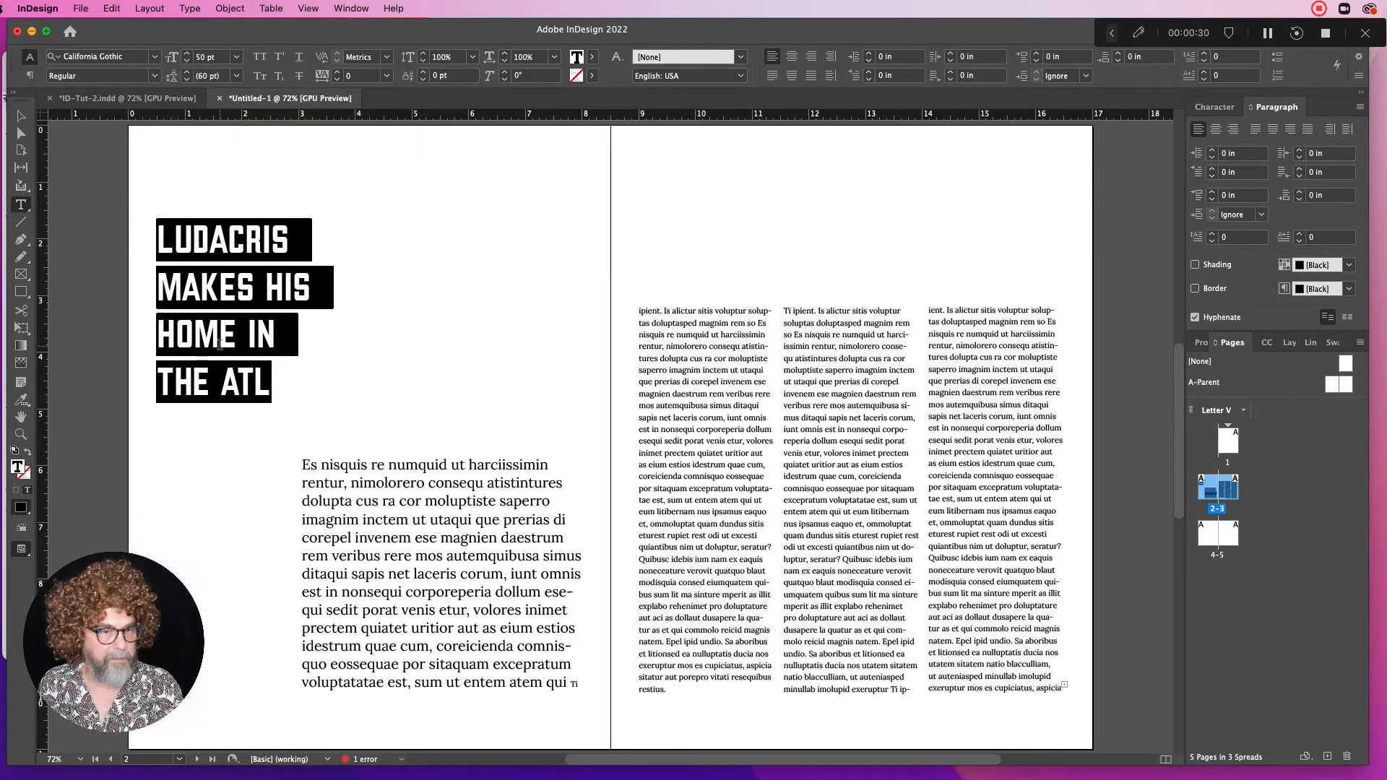
Set the selected headline text's font to Microsoft Sans Serif
click(153, 57)
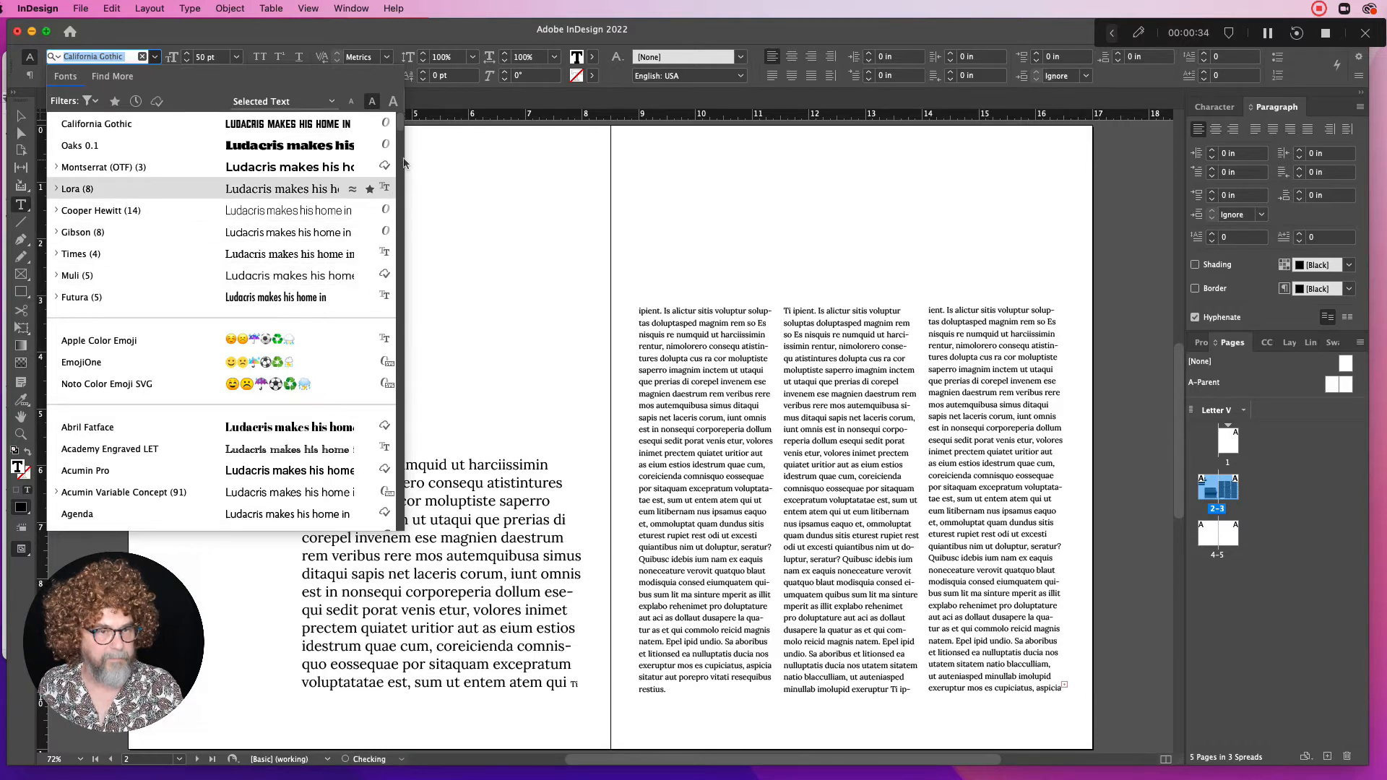
drag(401, 141, 401, 240)
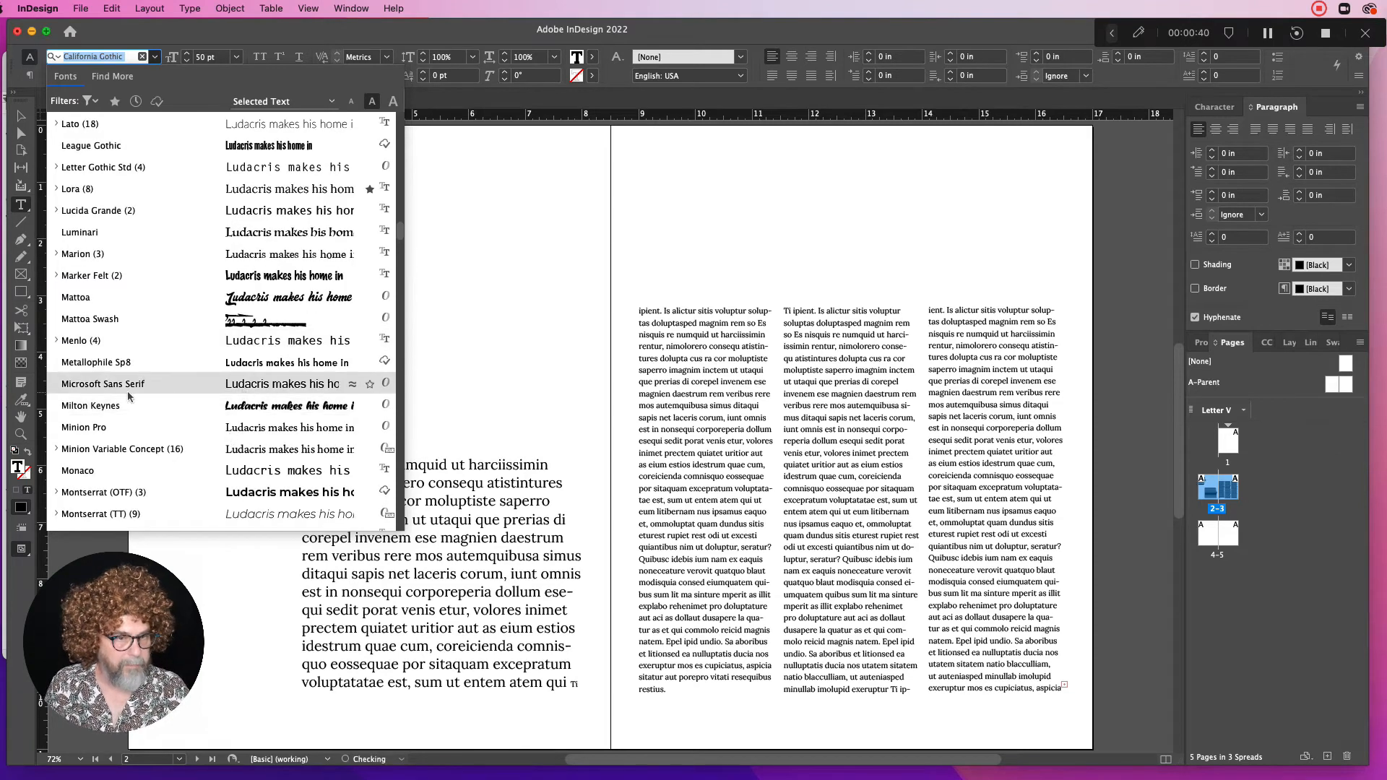
click(101, 385)
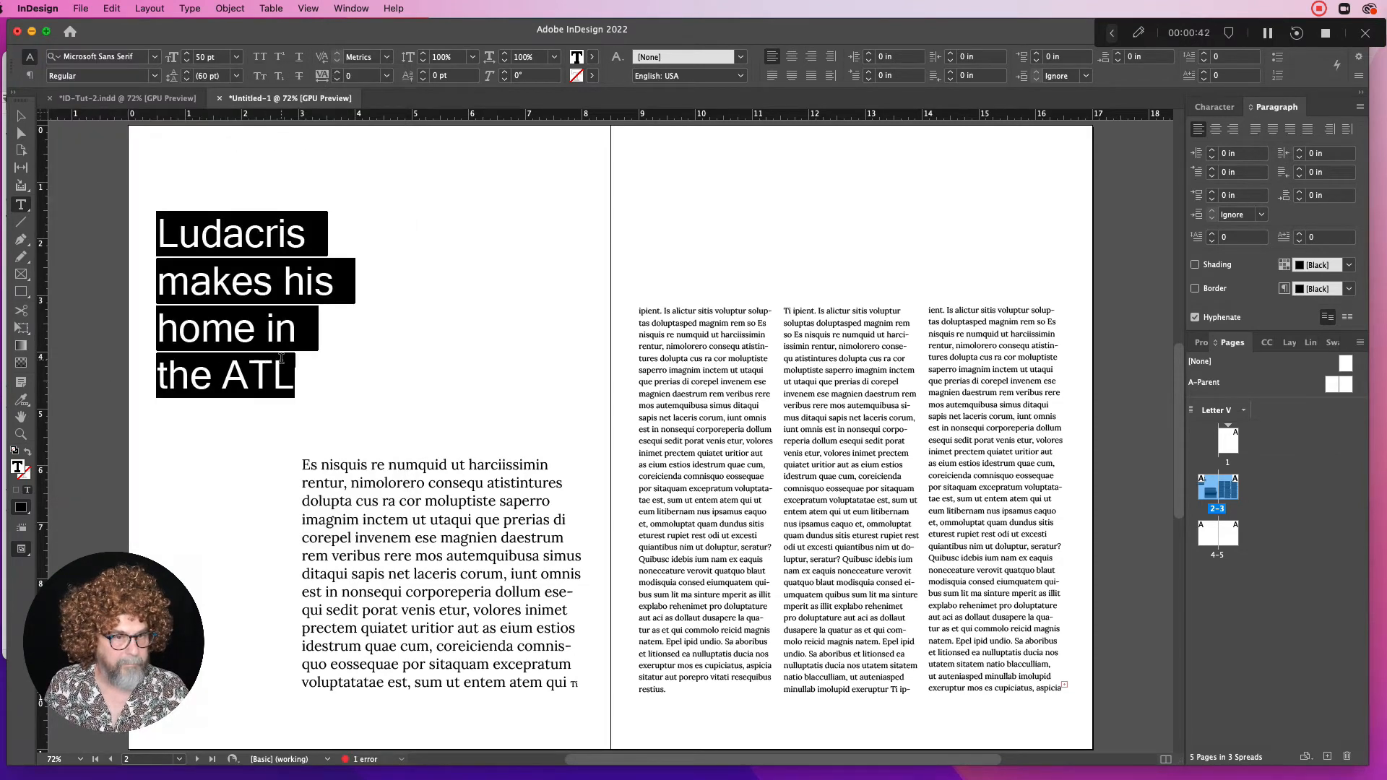
Tighten the kerning between the A and T of "ATL" in the headline to -100
click(255, 368)
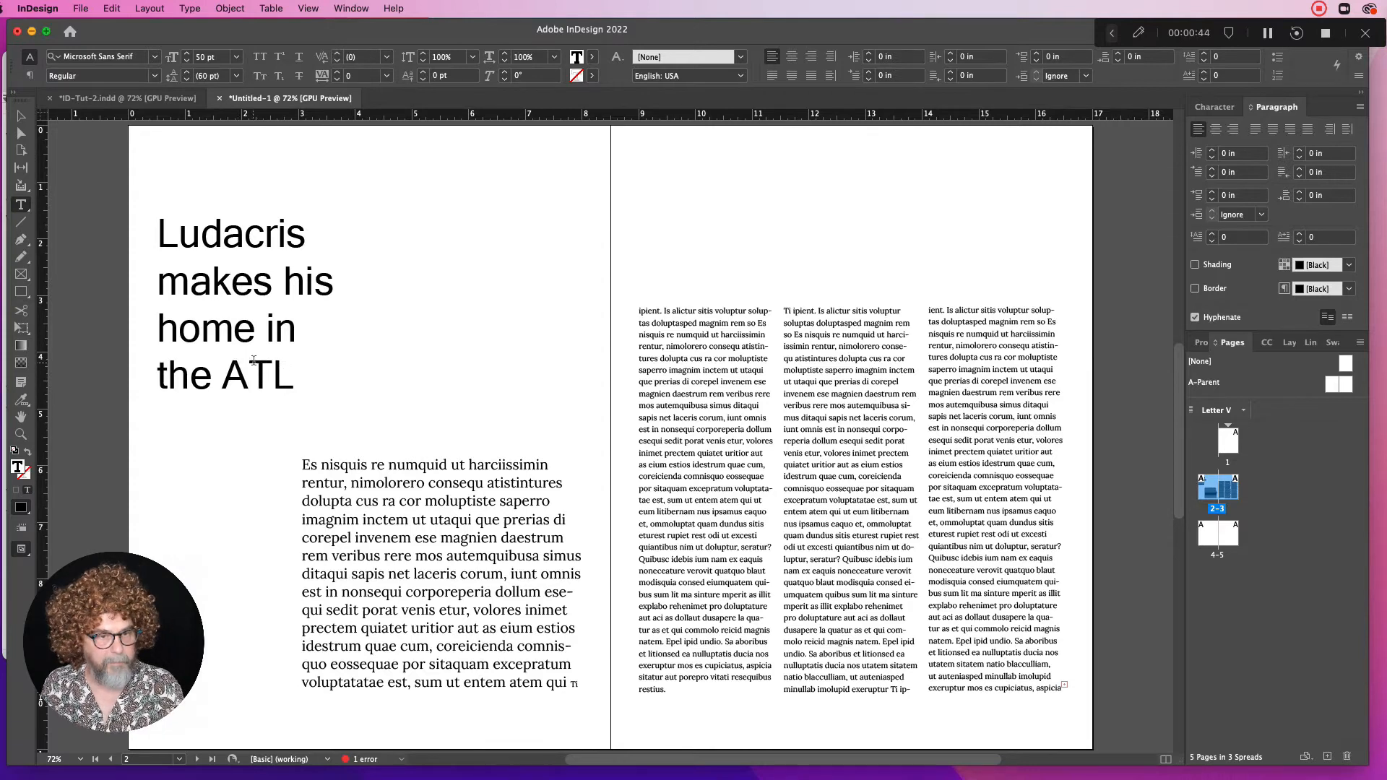
click(21, 436)
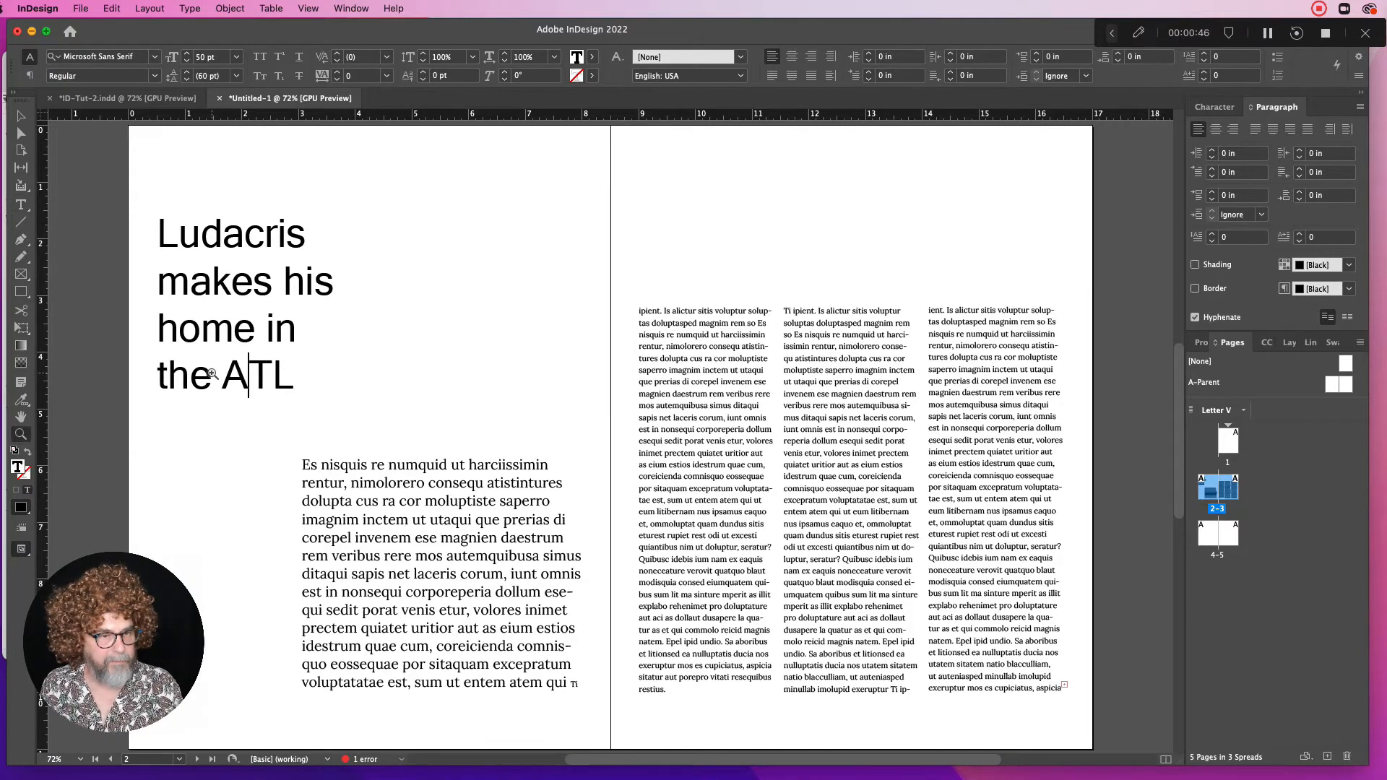
click(205, 371)
click(700, 418)
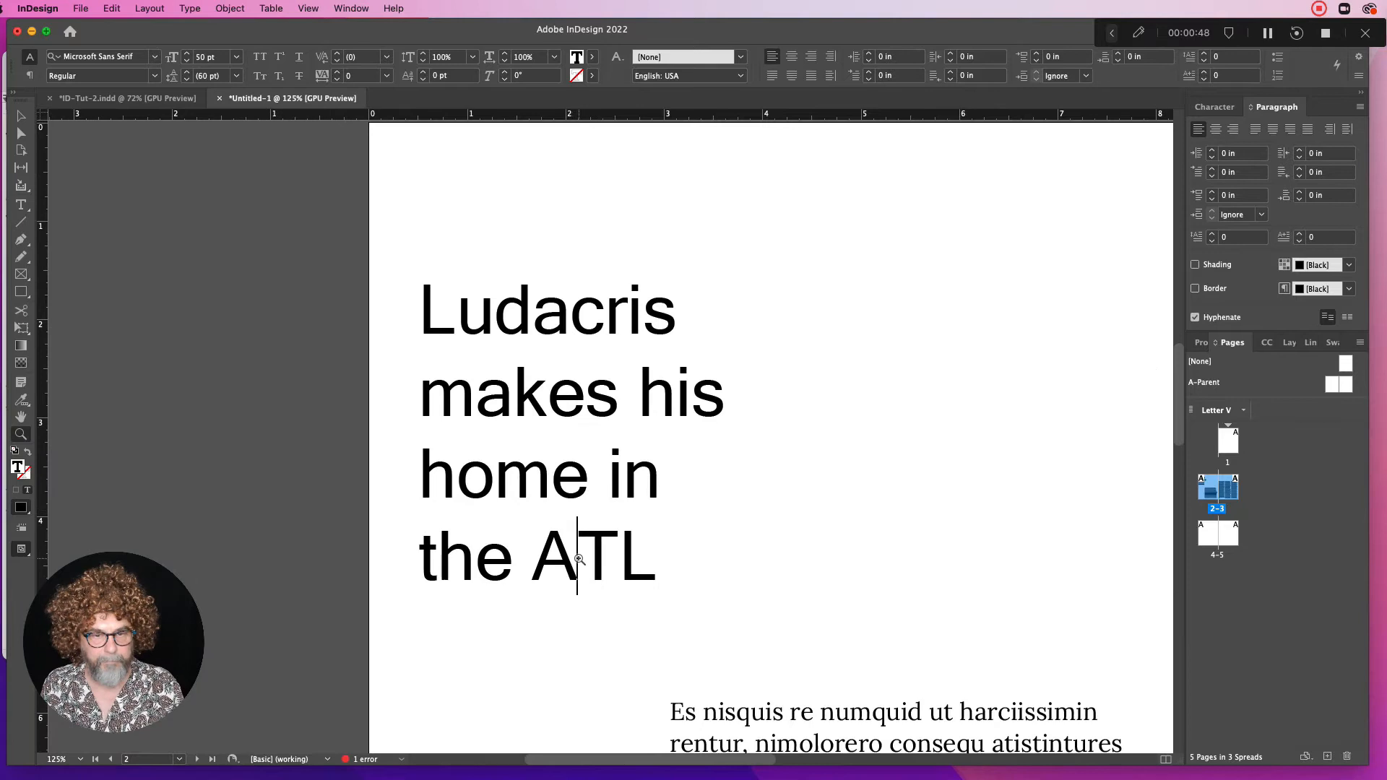
click(21, 116)
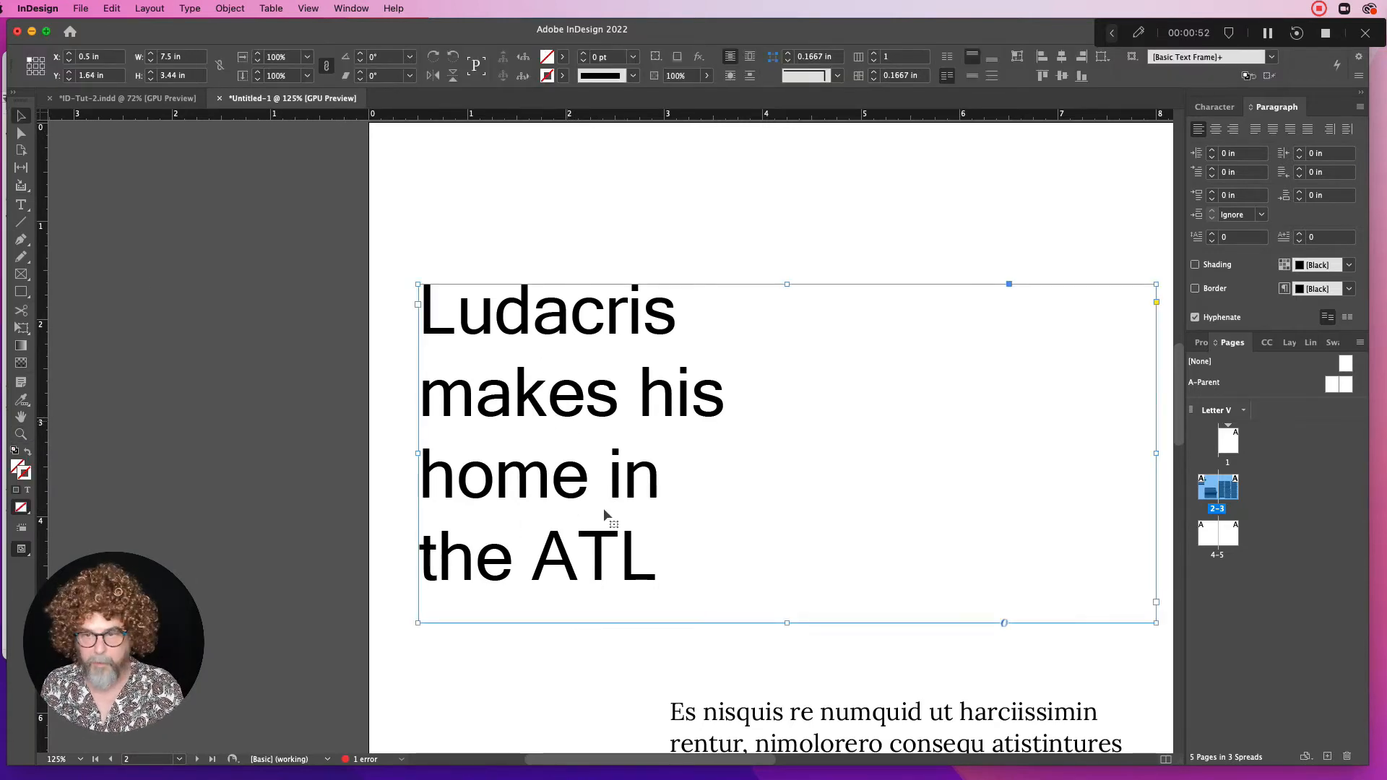
double_click(582, 540)
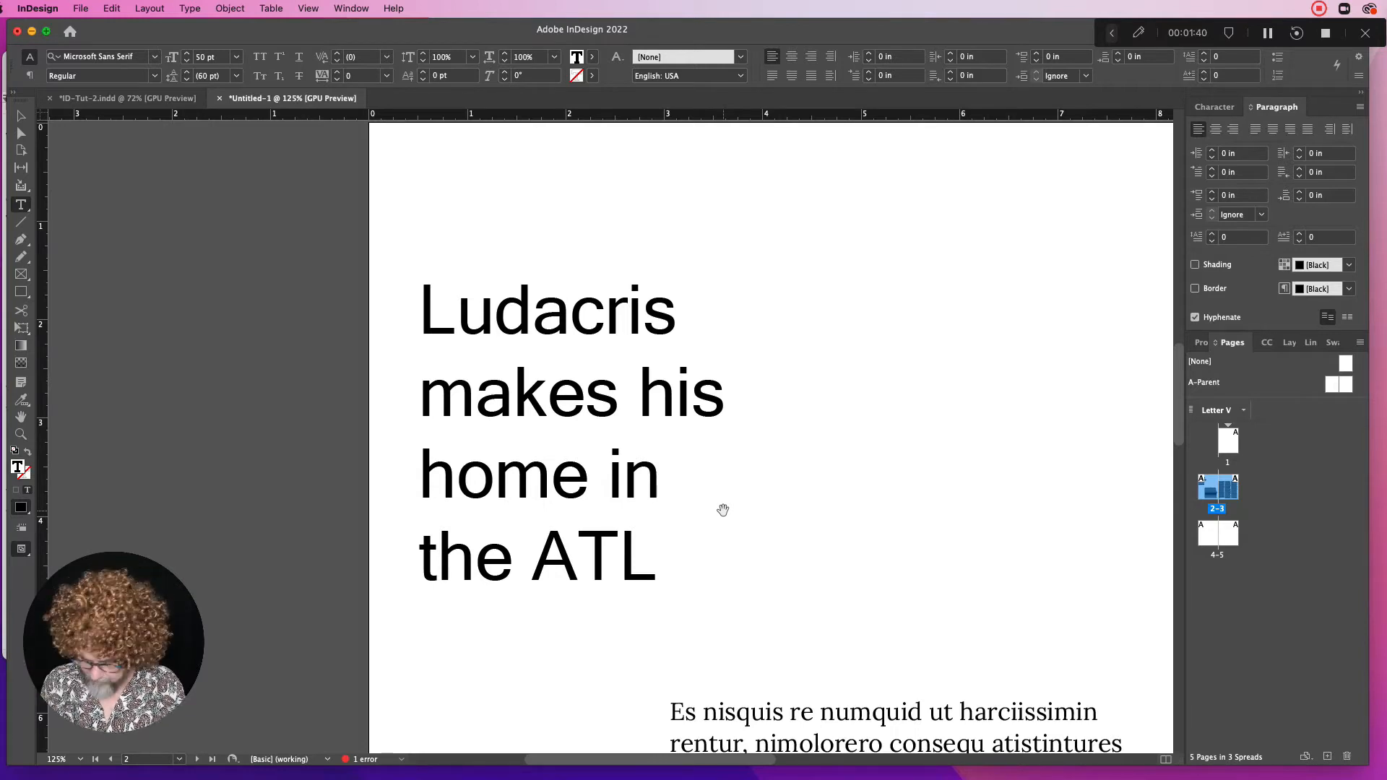
key(alt+Left)
key(alt+Left)
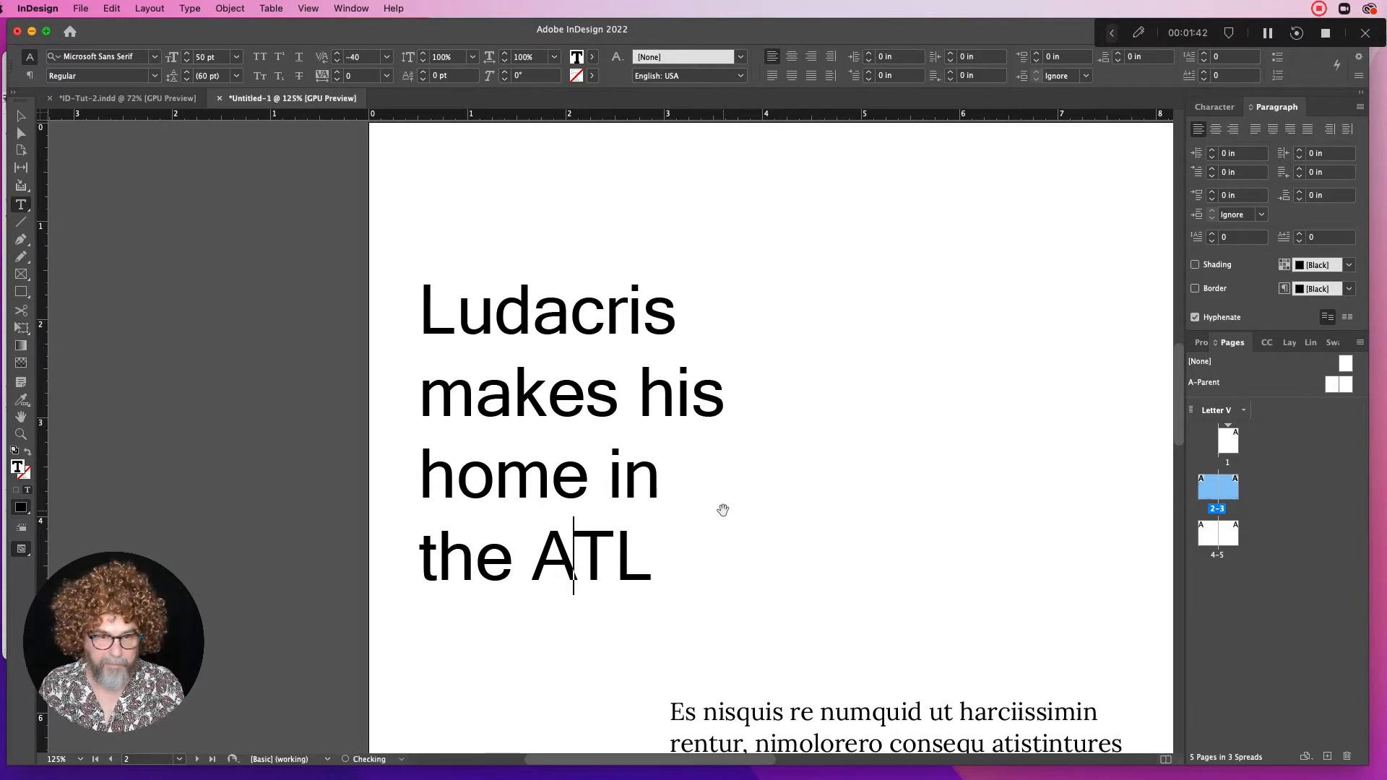
key(alt+Left)
key(alt+Left)
key(alt+Left)
key(alt+Left)
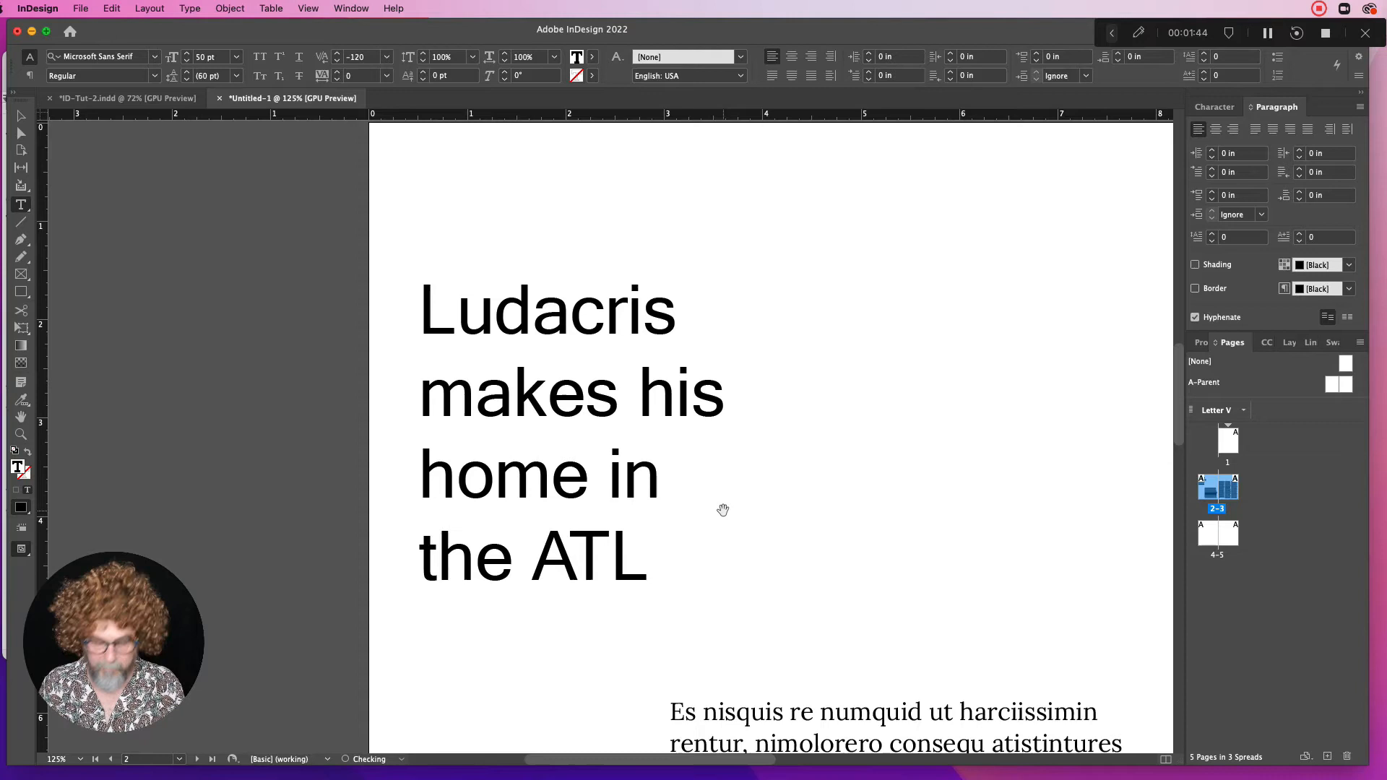
key(alt+Right)
Set the kerning between the L and u of "Ludacris" to -40
key(Up)
key(Up)
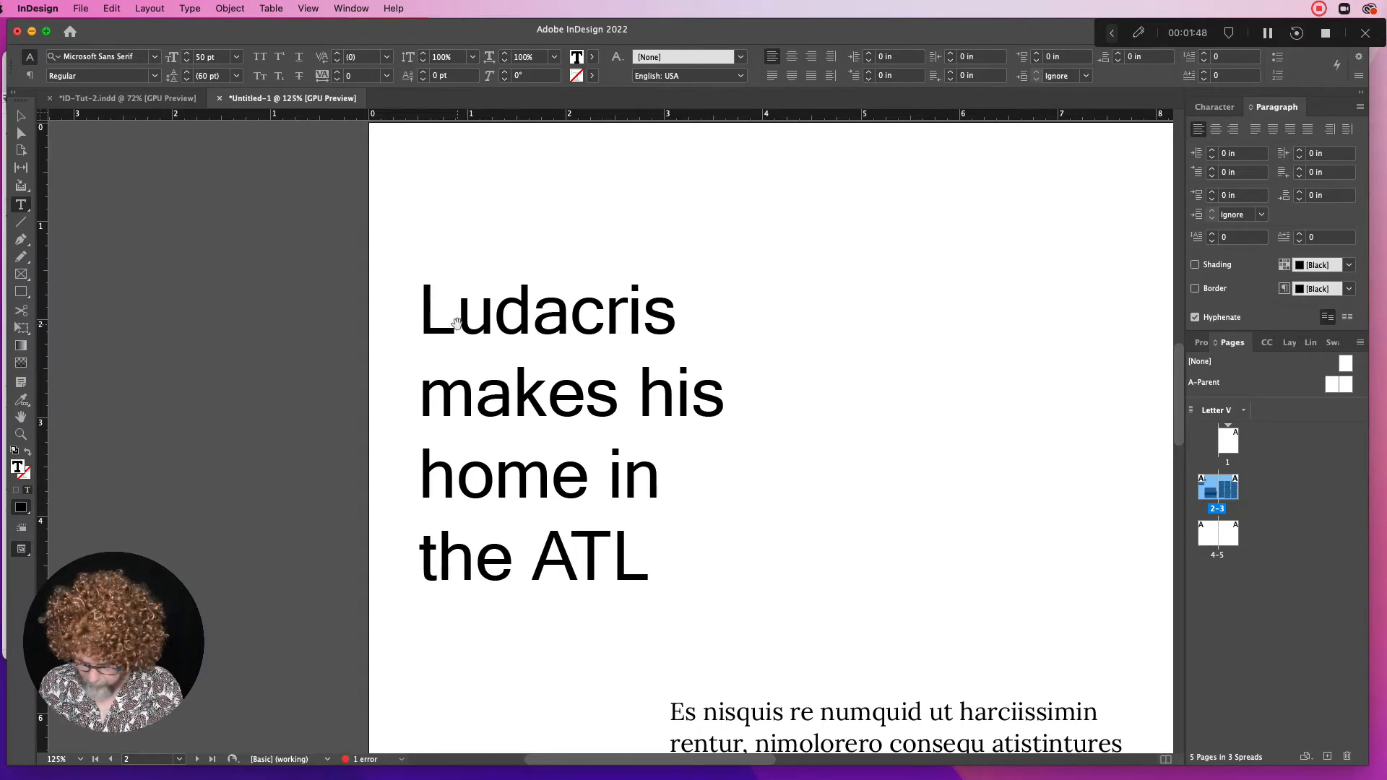
key(alt+Left)
key(alt+Left)
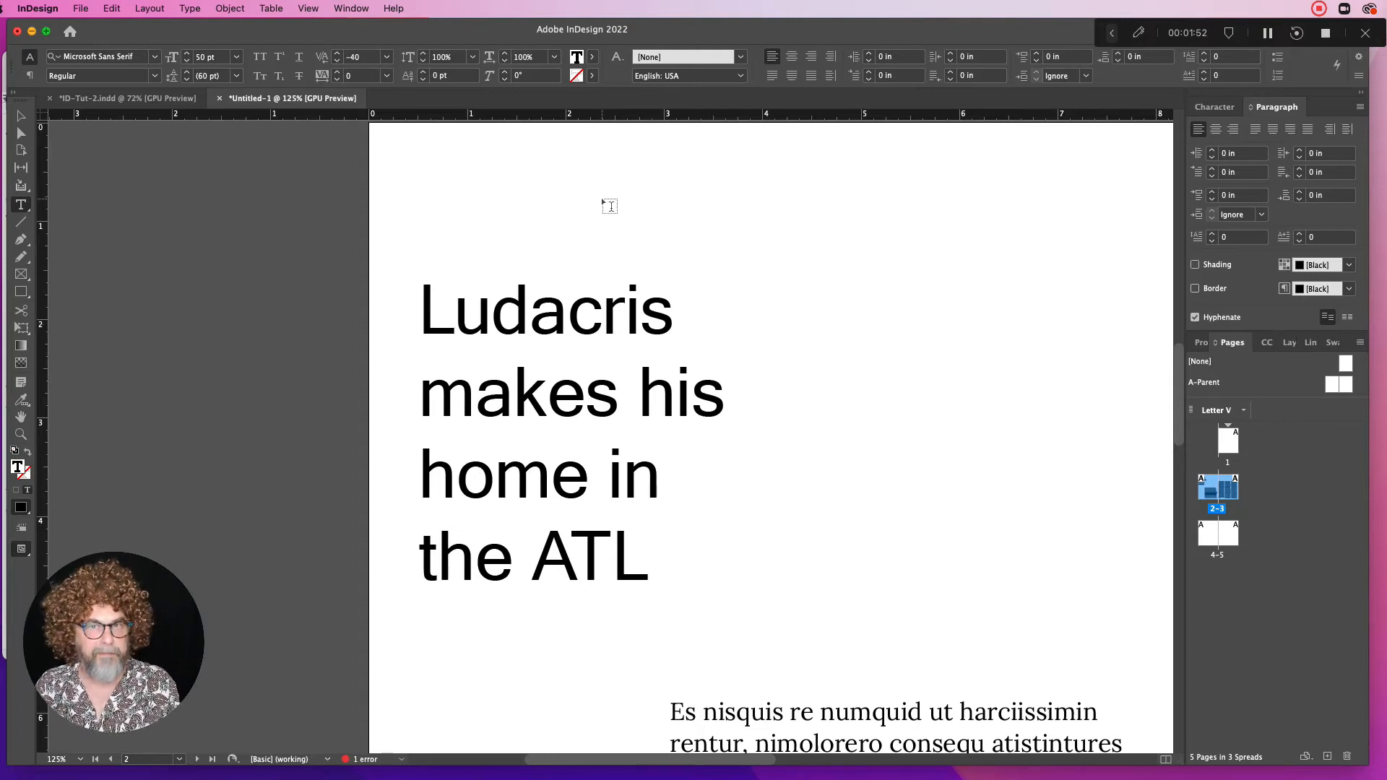
Select the headline text frame and set its font to Oaks 0.1
click(21, 116)
click(496, 367)
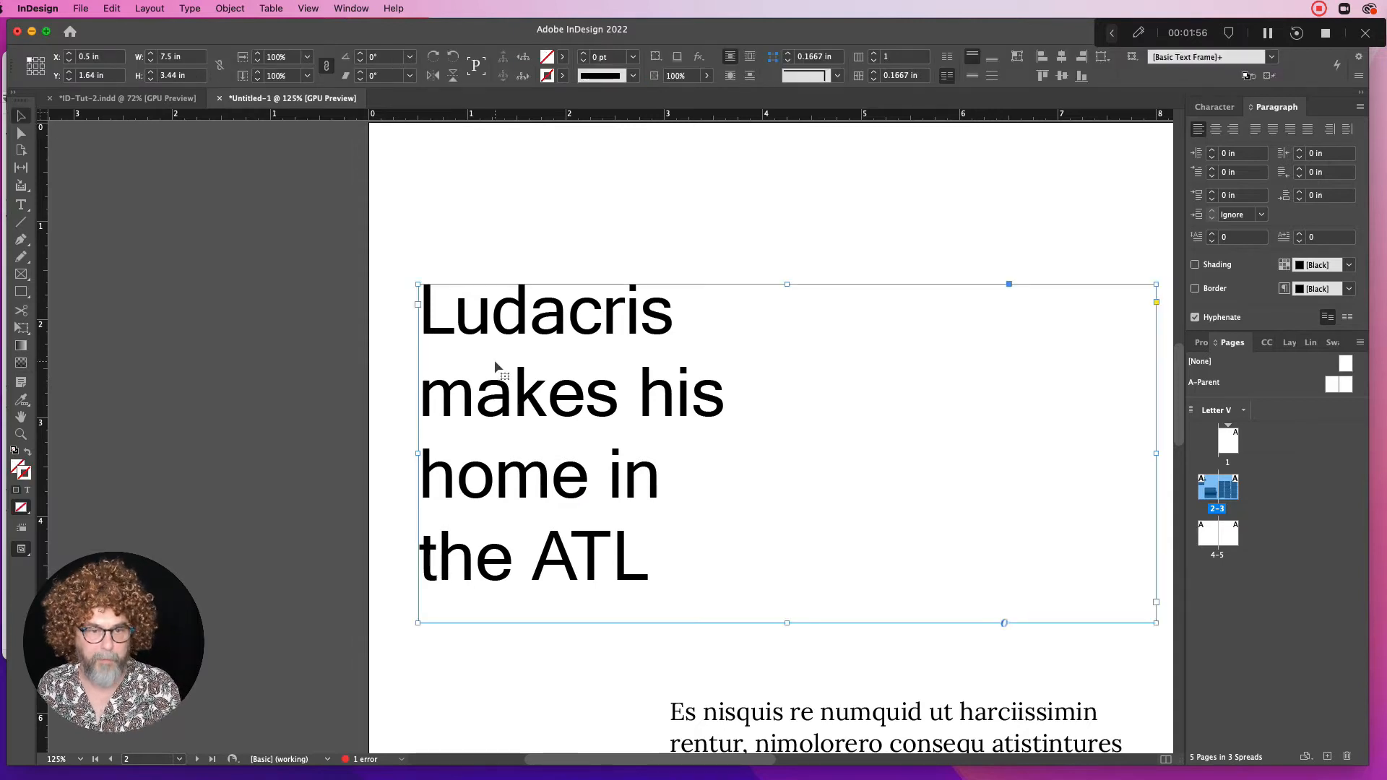
click(1216, 109)
click(1349, 129)
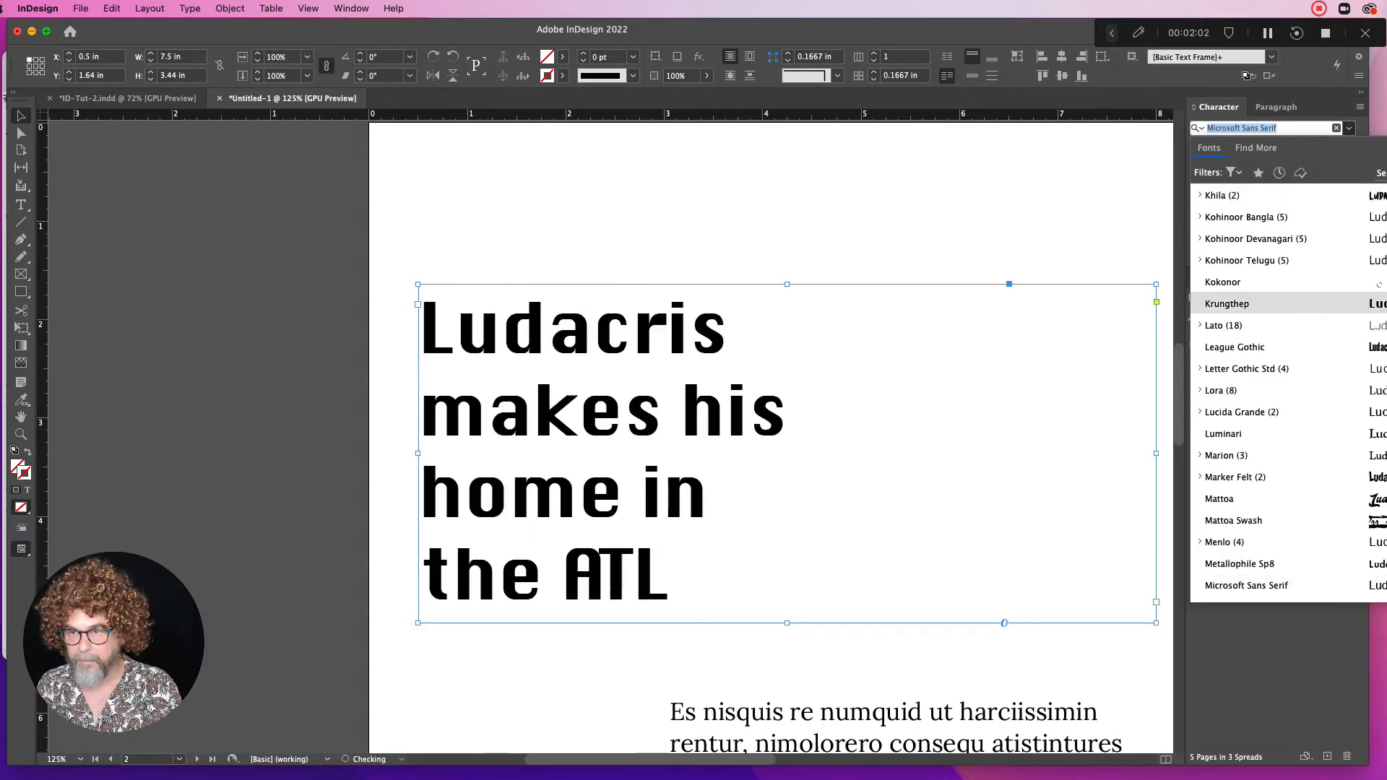
scroll(1288, 393, up, 15)
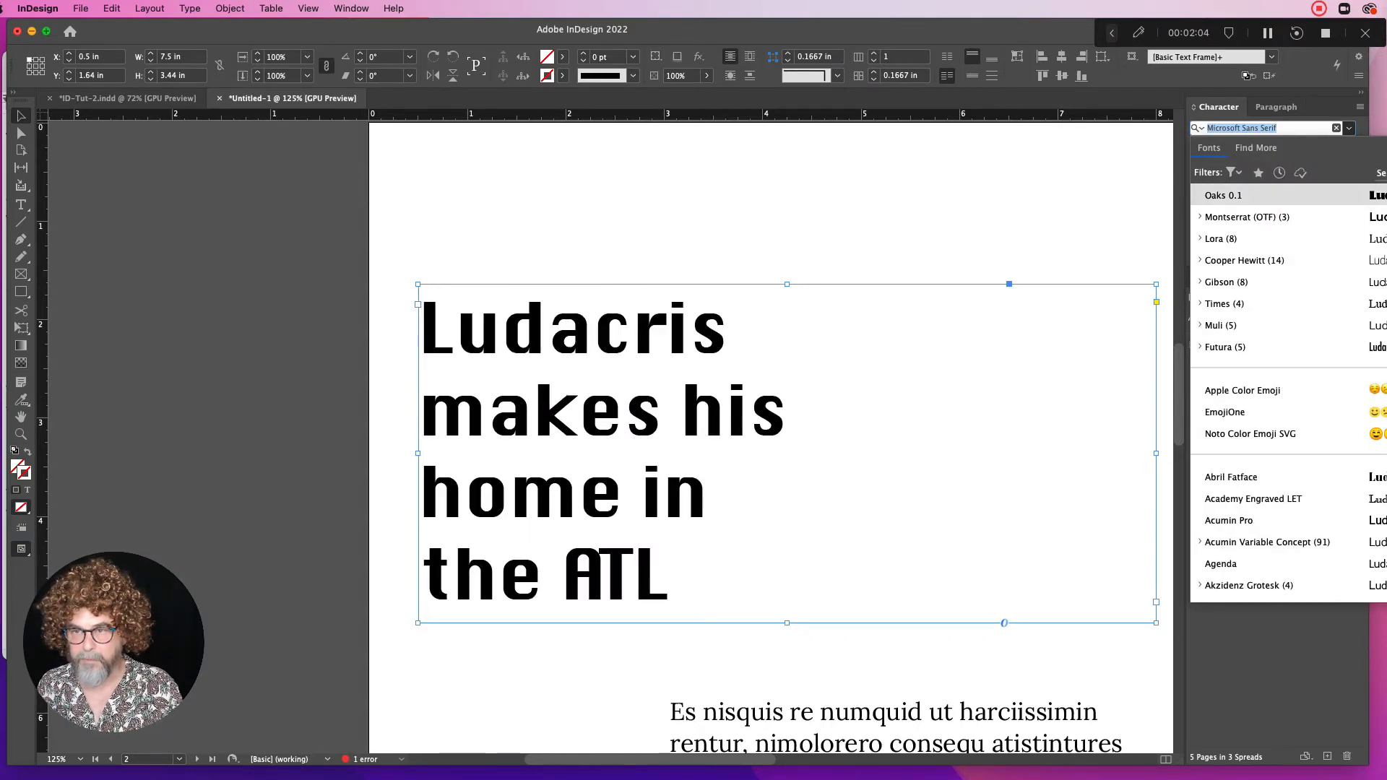
click(1221, 198)
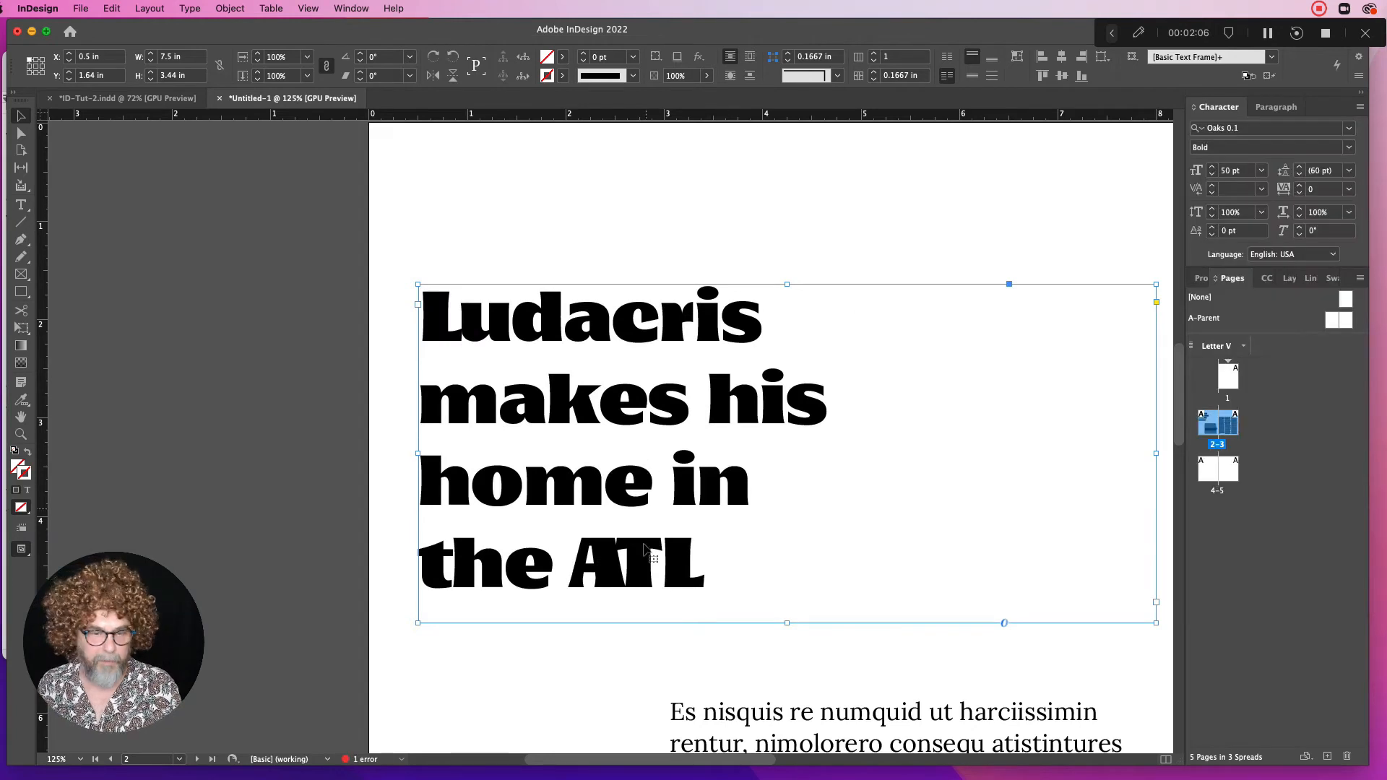
Set the kerning between the A and T of "ATL" in the headline to 0
double_click(625, 571)
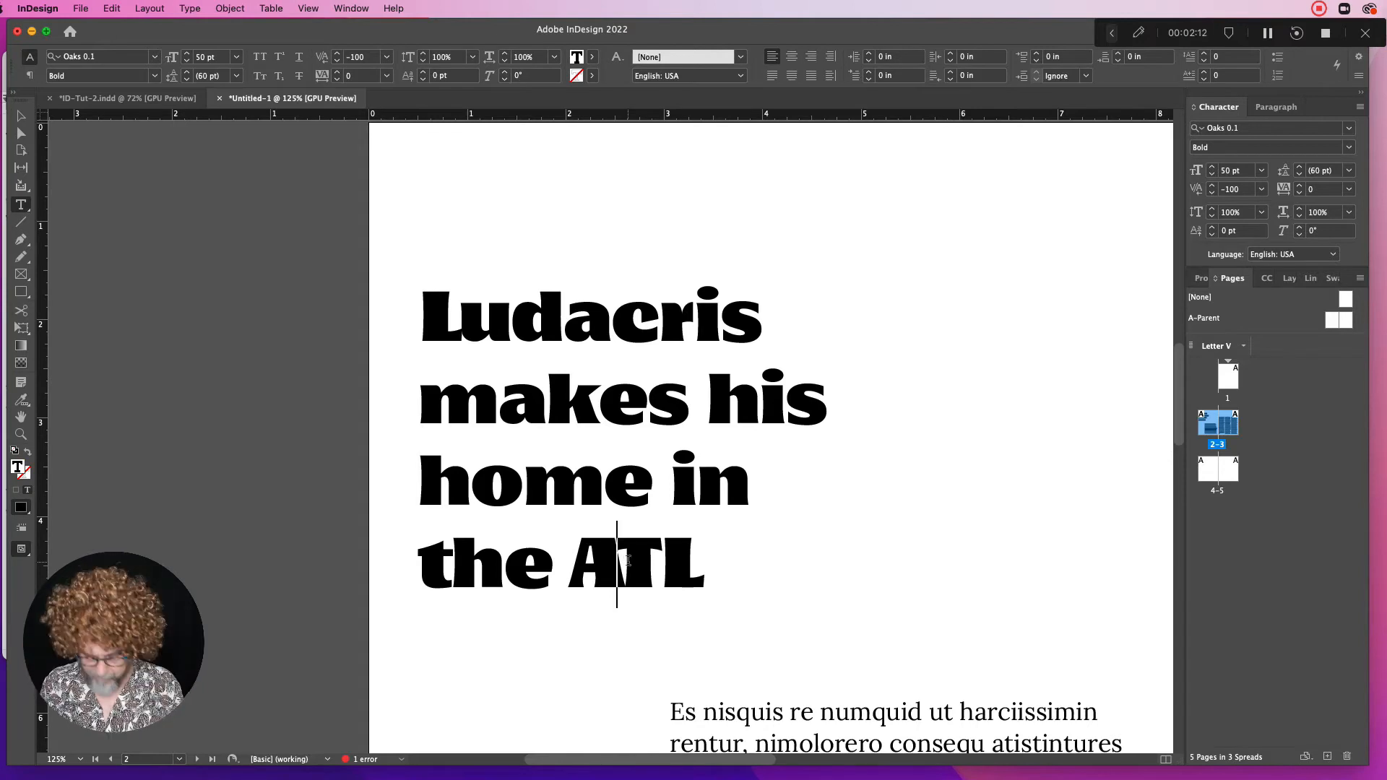
key(alt+Right)
key(alt+Right)
key(alt+Right)
key(alt+Right)
key(alt+Right)
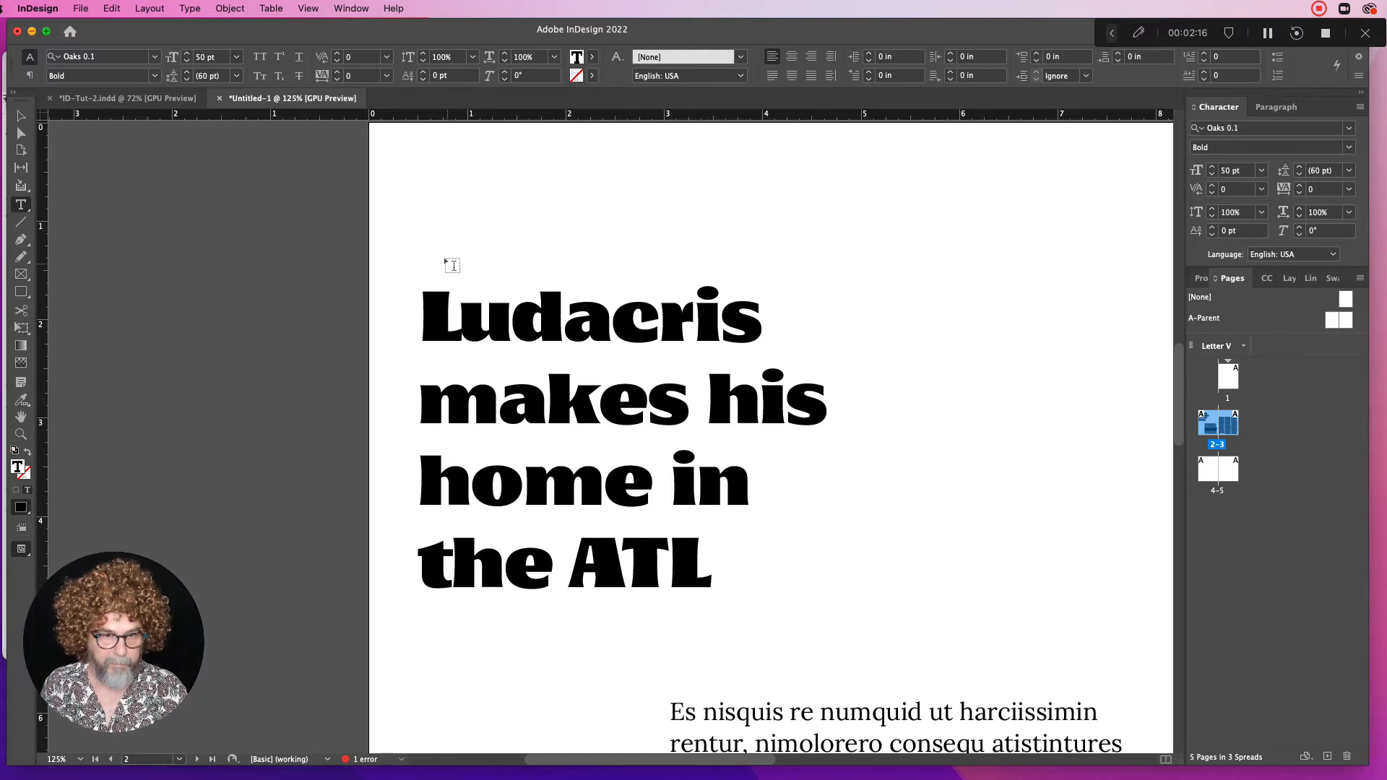
Loosen the kerning between the L and u of "Ludacris" and undo the stray character entered there
click(459, 318)
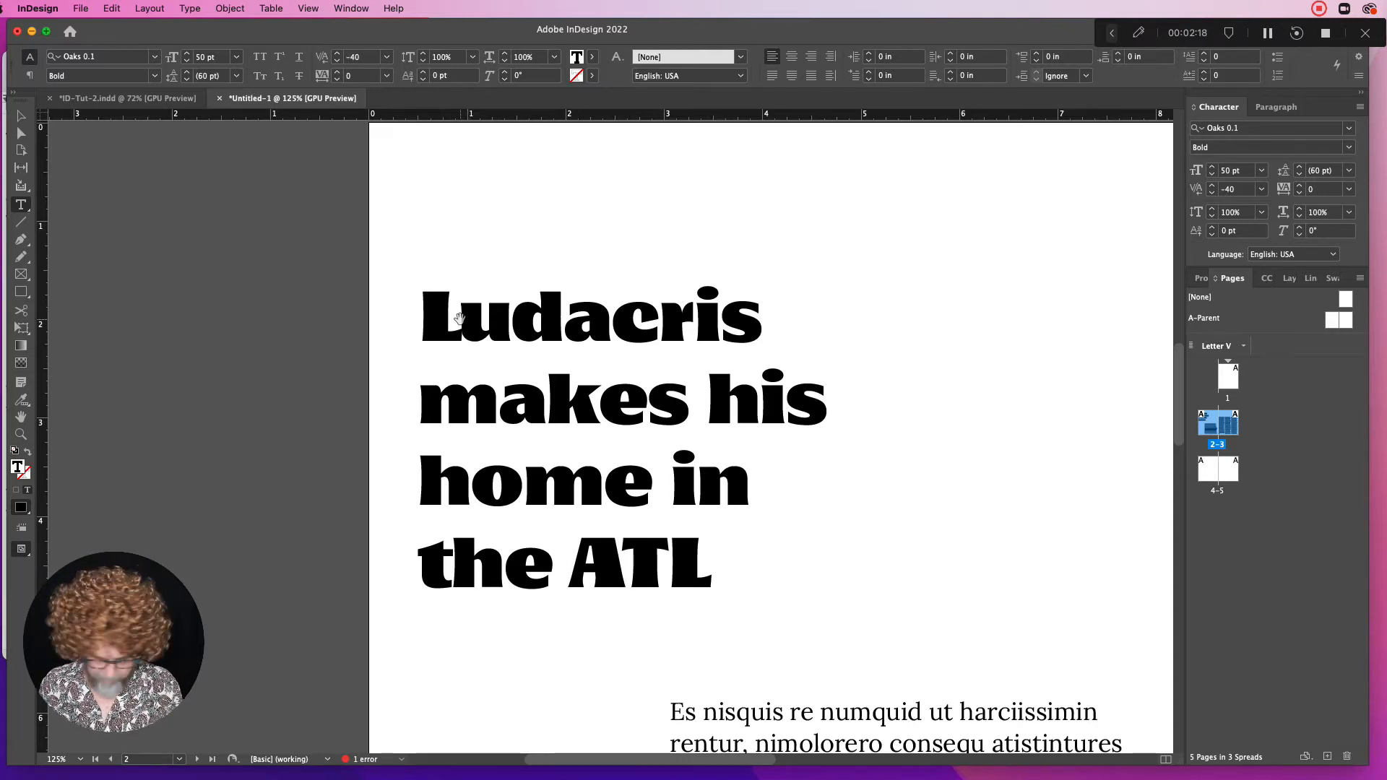
key(alt+Right)
key(alt+Right)
key(alt+Right)
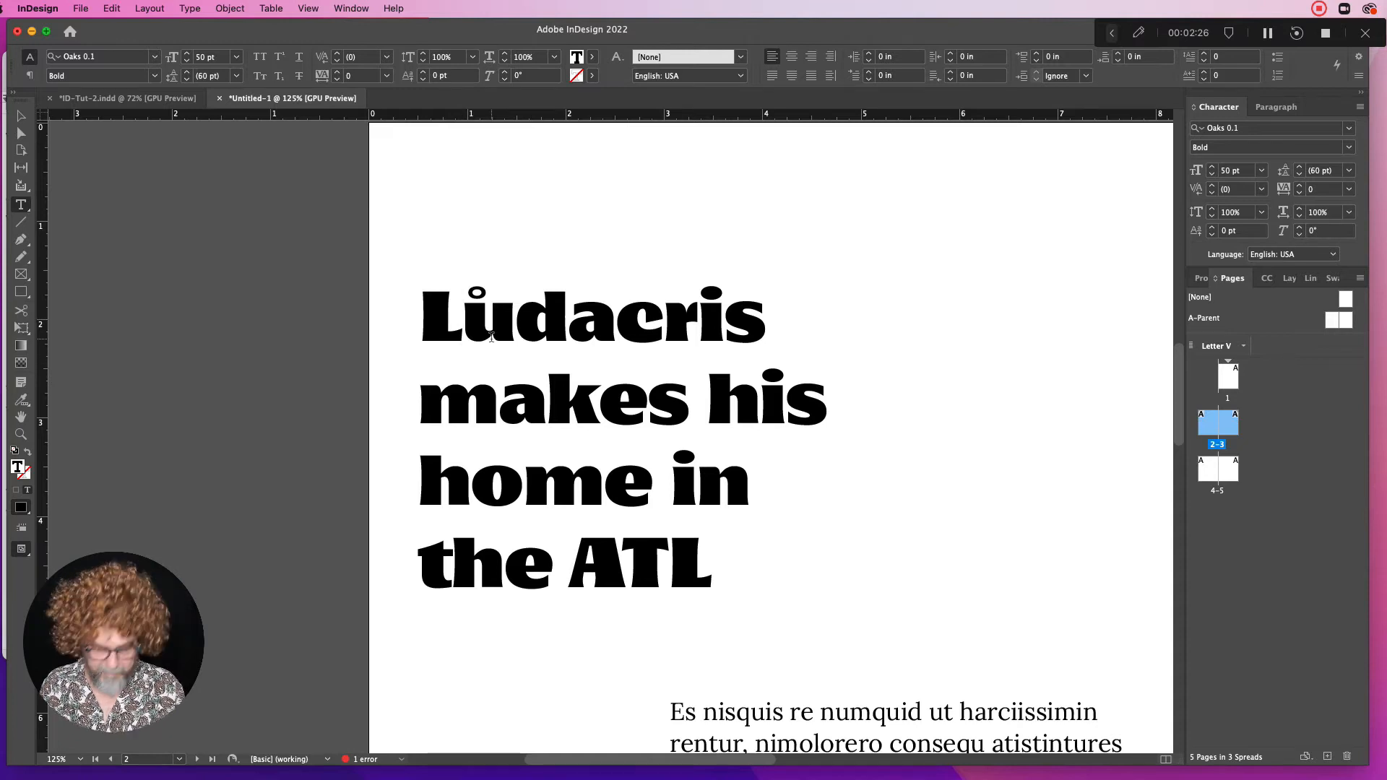
key(super+z)
click(685, 361)
click(21, 115)
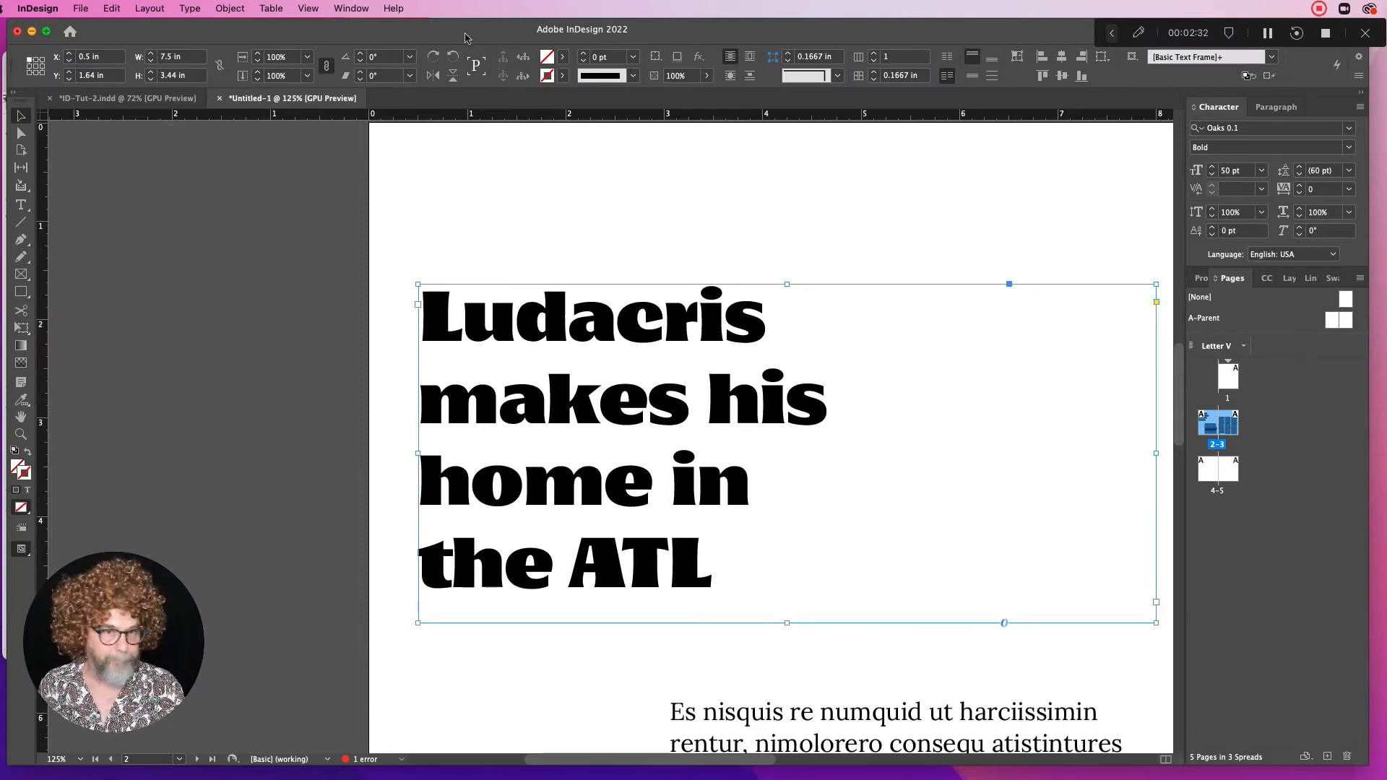
View the headline, intro and body columns across both pages at 75% and deselect the headline frame
click(271, 8)
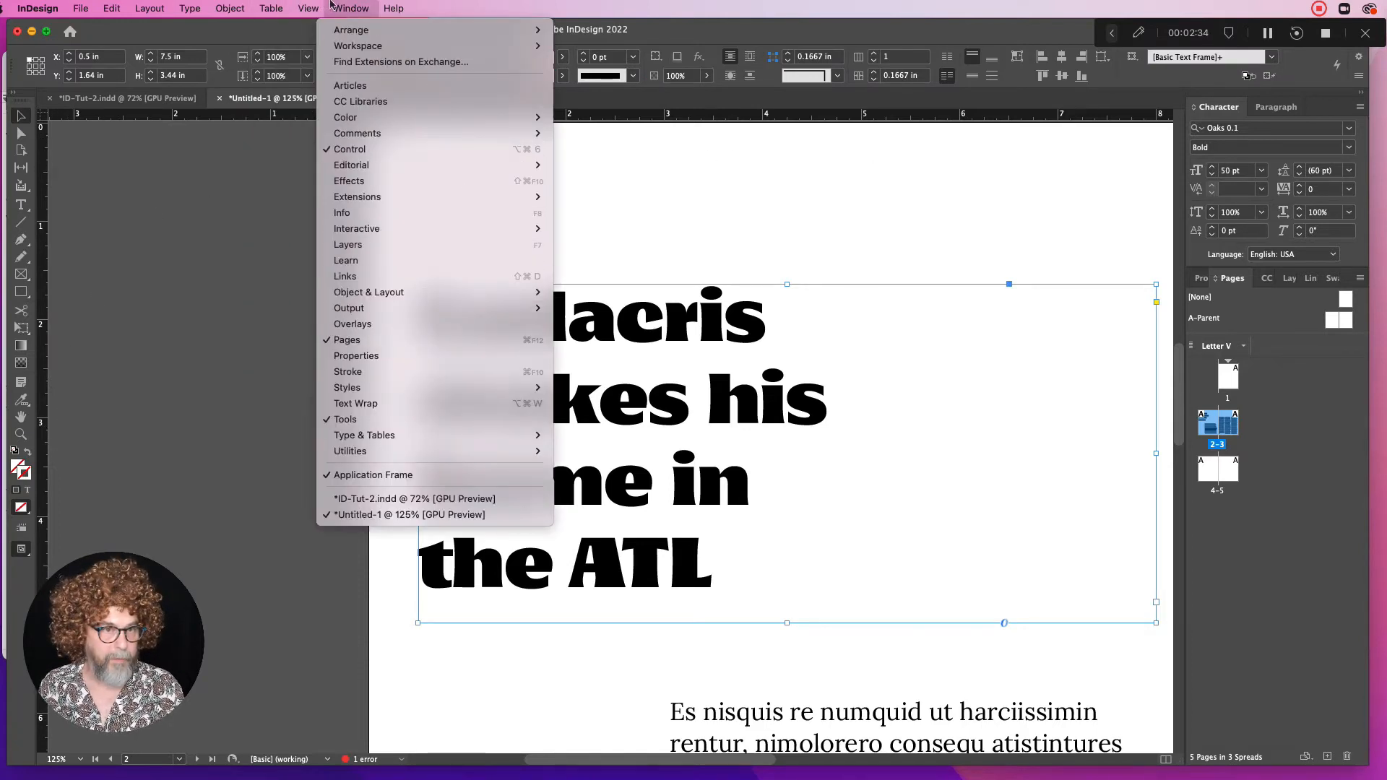
mouse_move(310, 4)
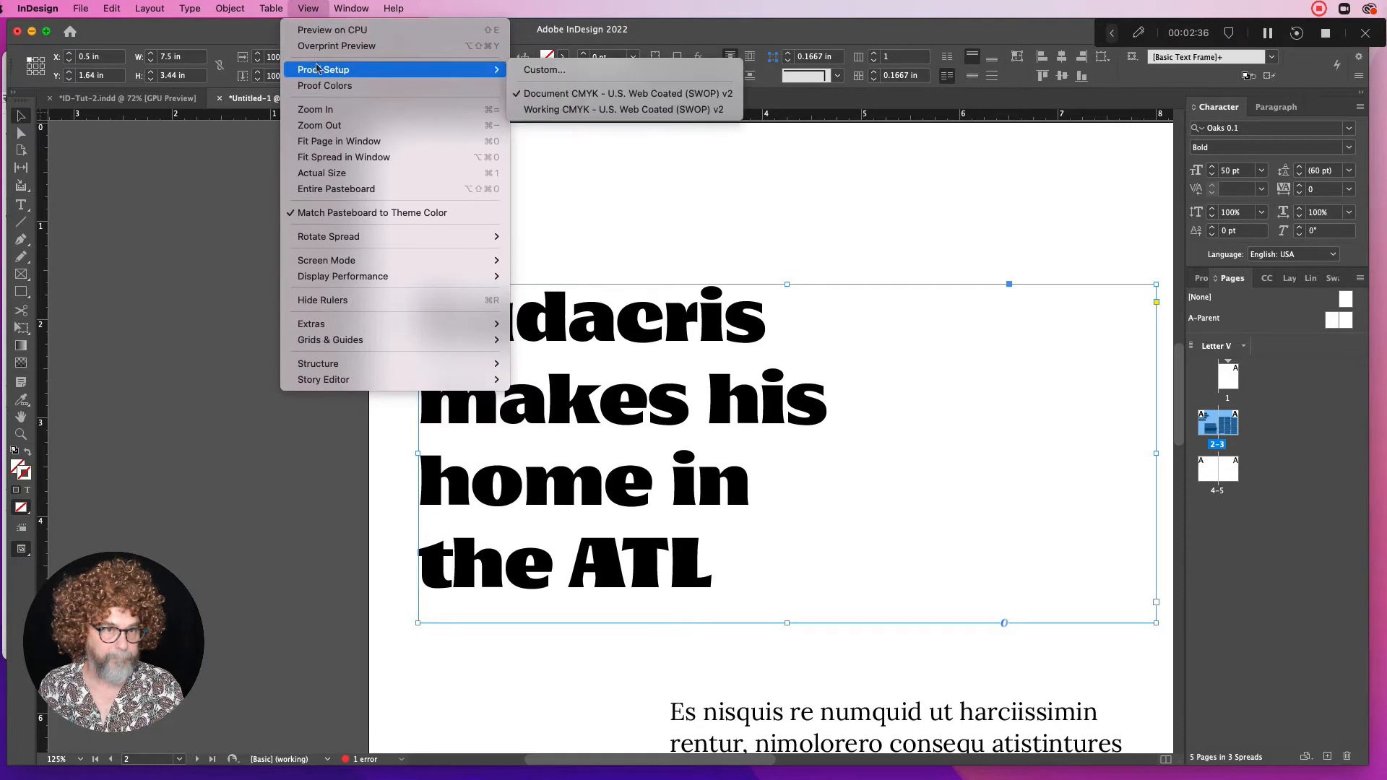
click(320, 125)
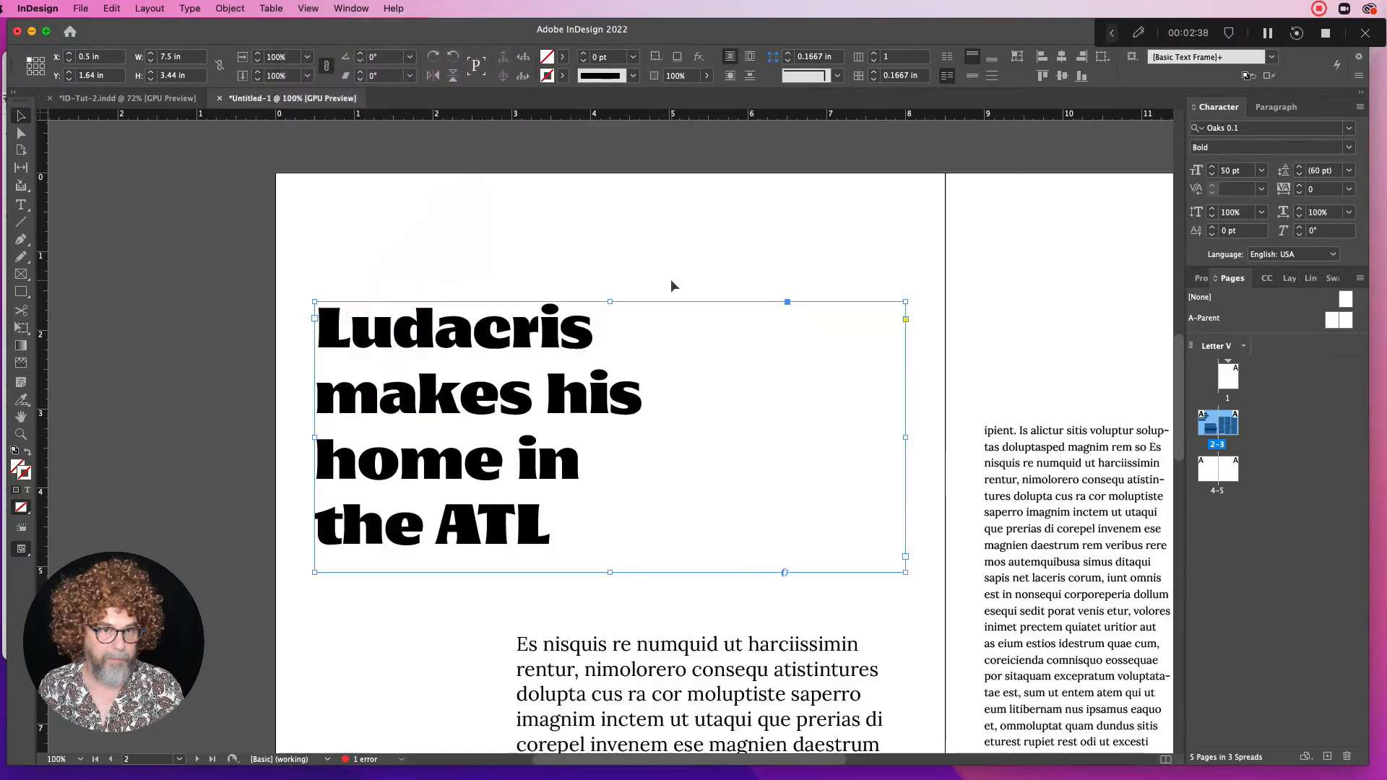
click(21, 434)
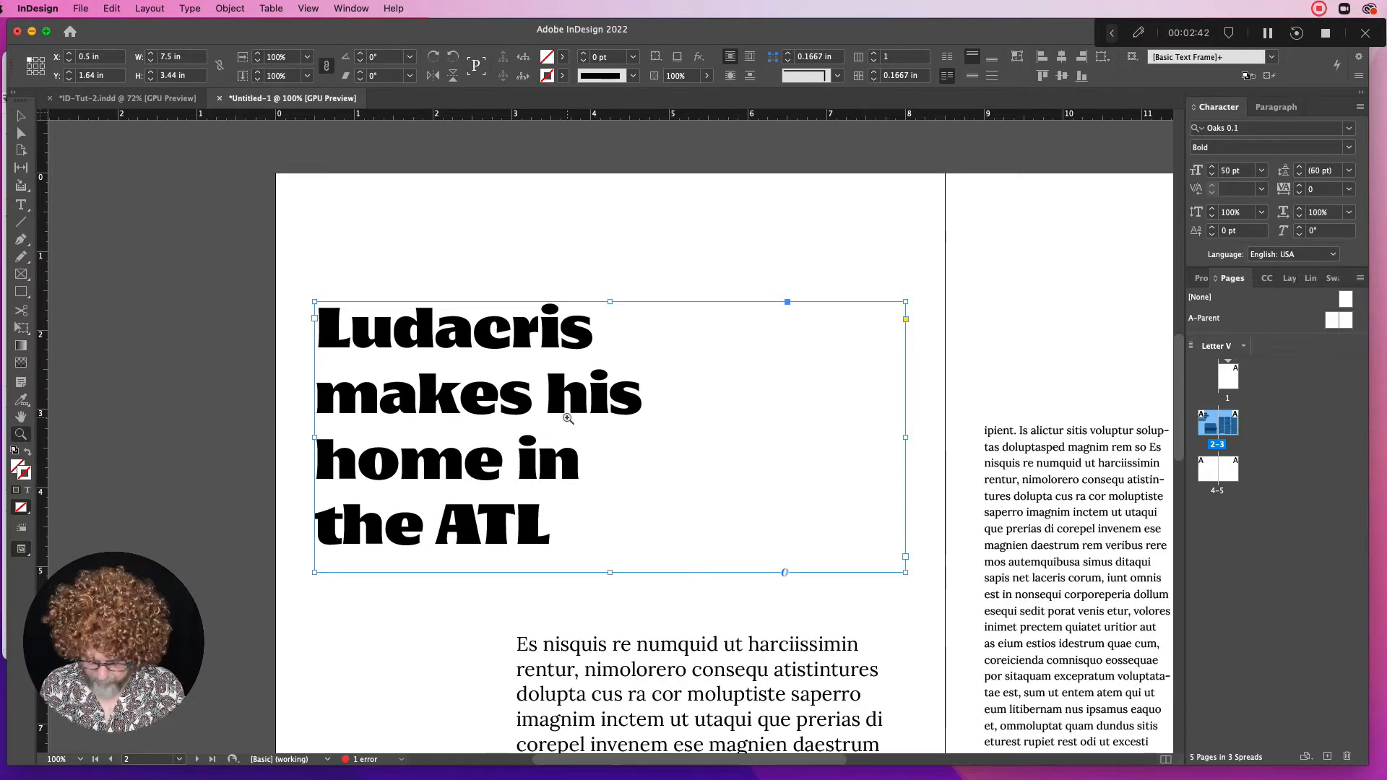
alt+click(598, 410)
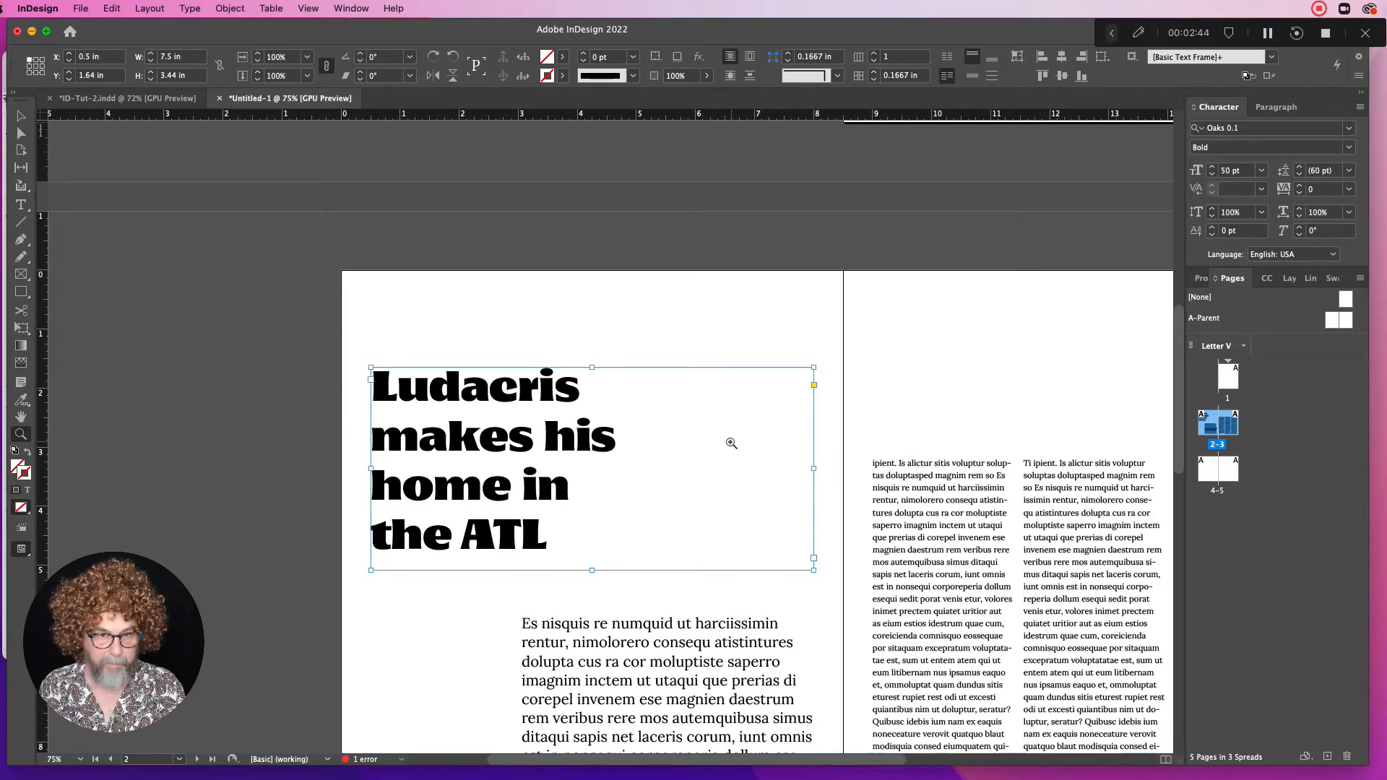
drag(731, 442, 563, 296)
click(21, 115)
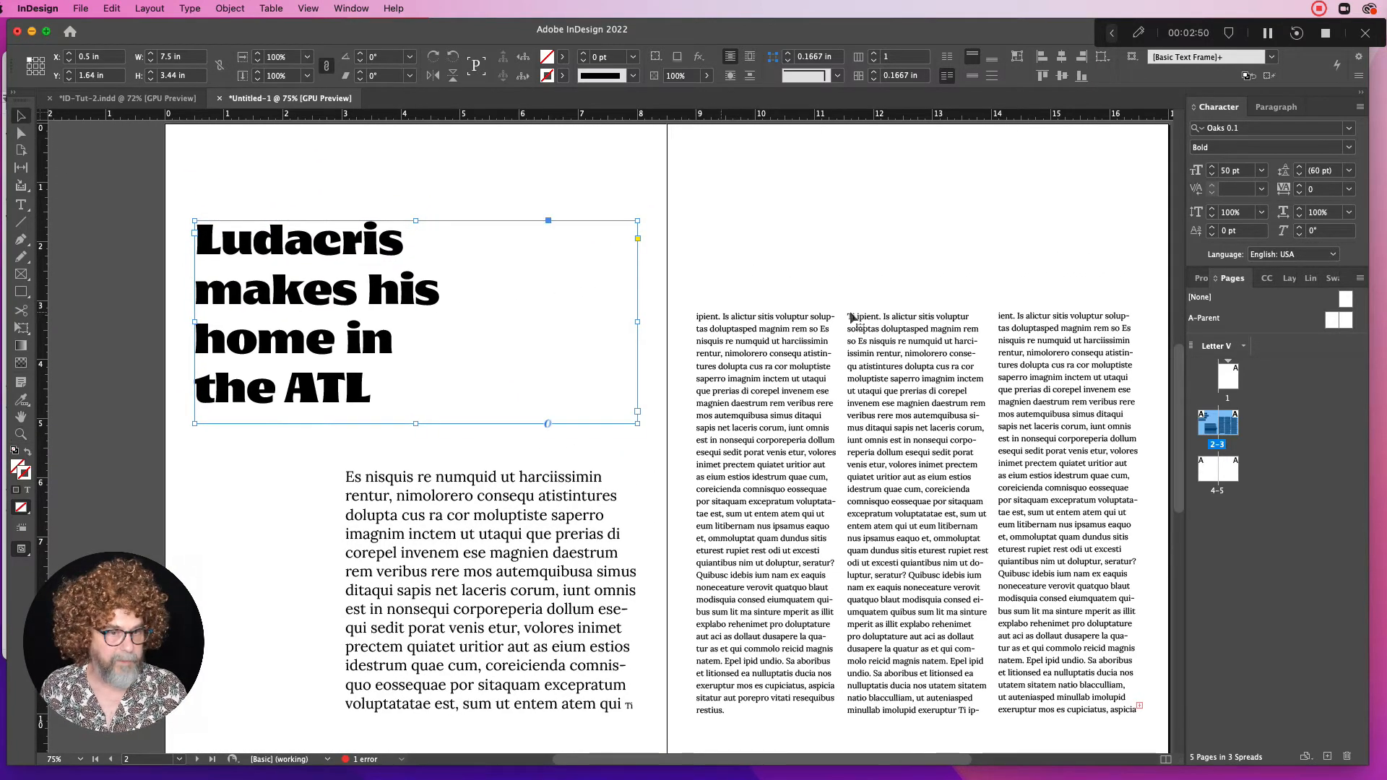
click(890, 269)
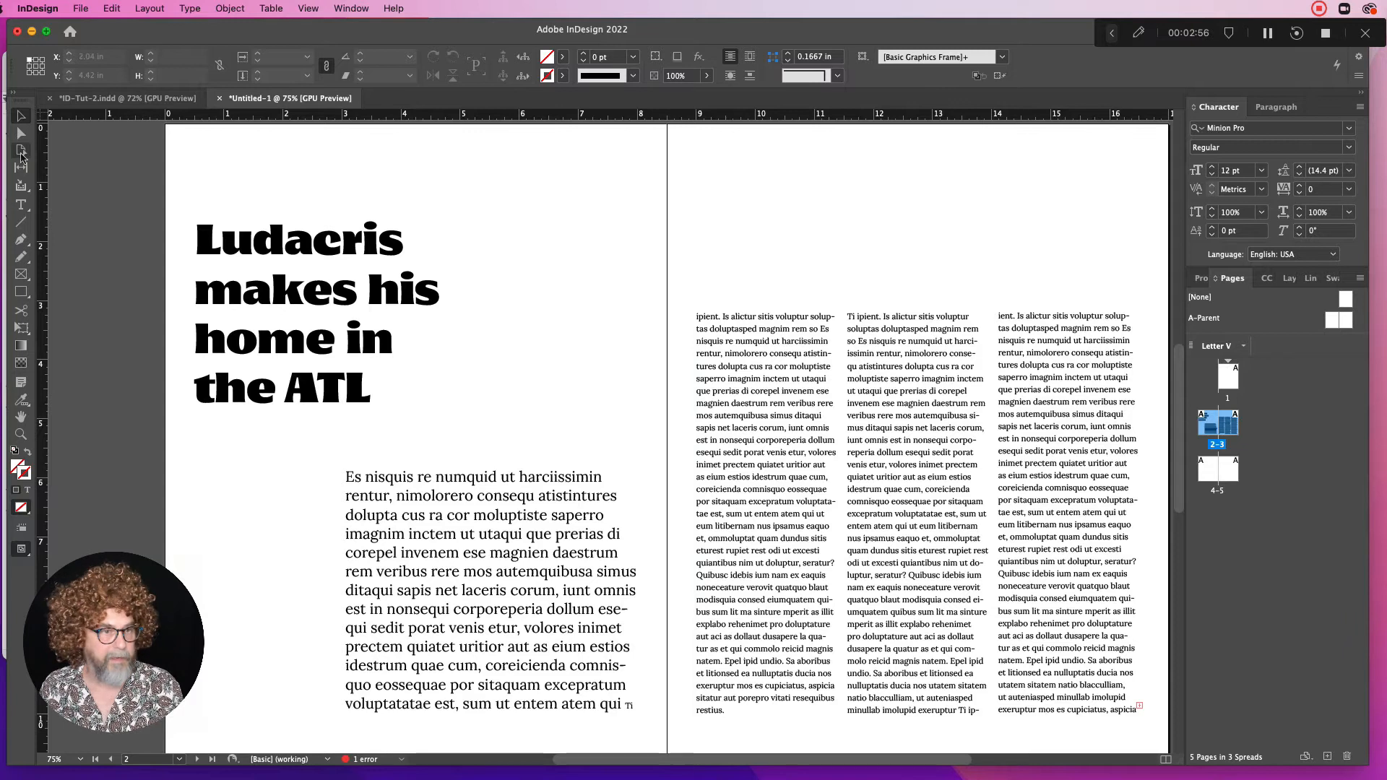
click(20, 241)
drag(721, 176, 689, 164)
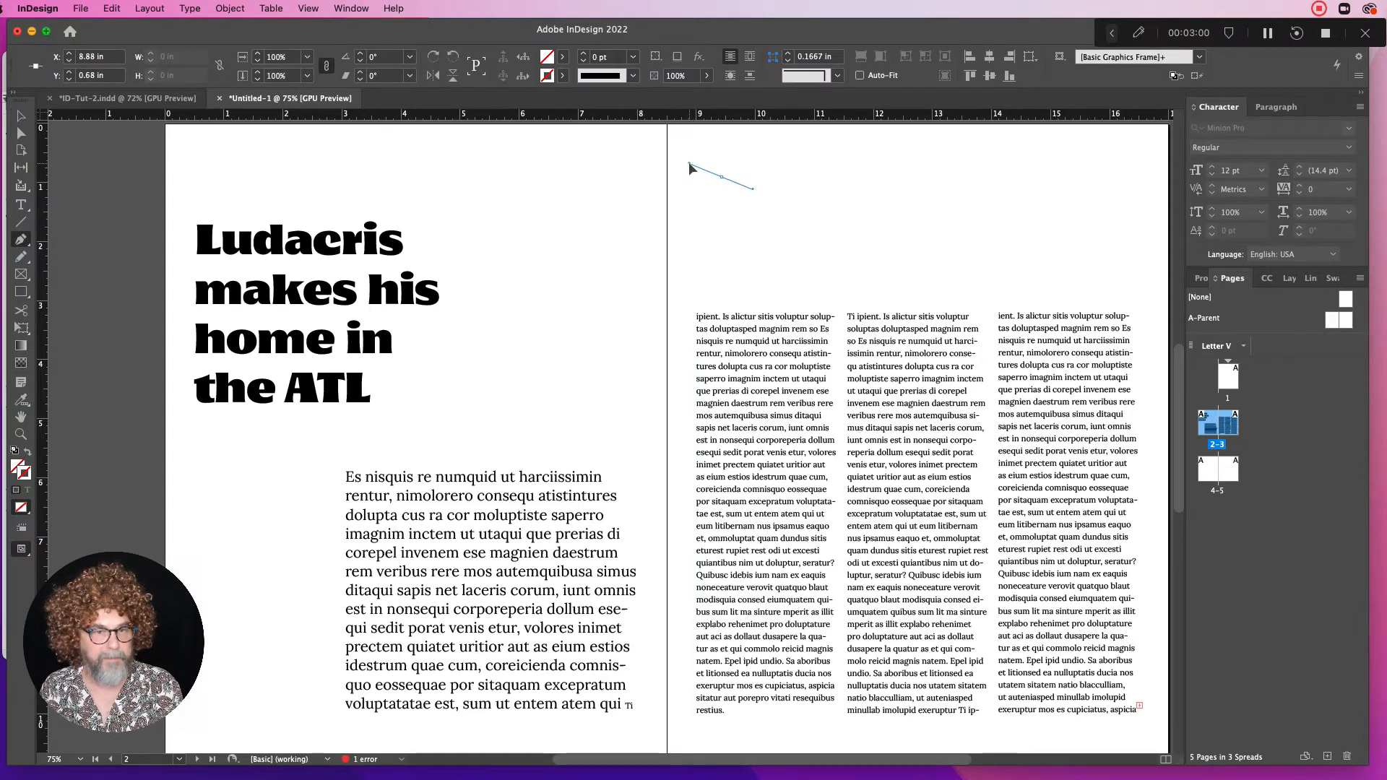
key(Delete)
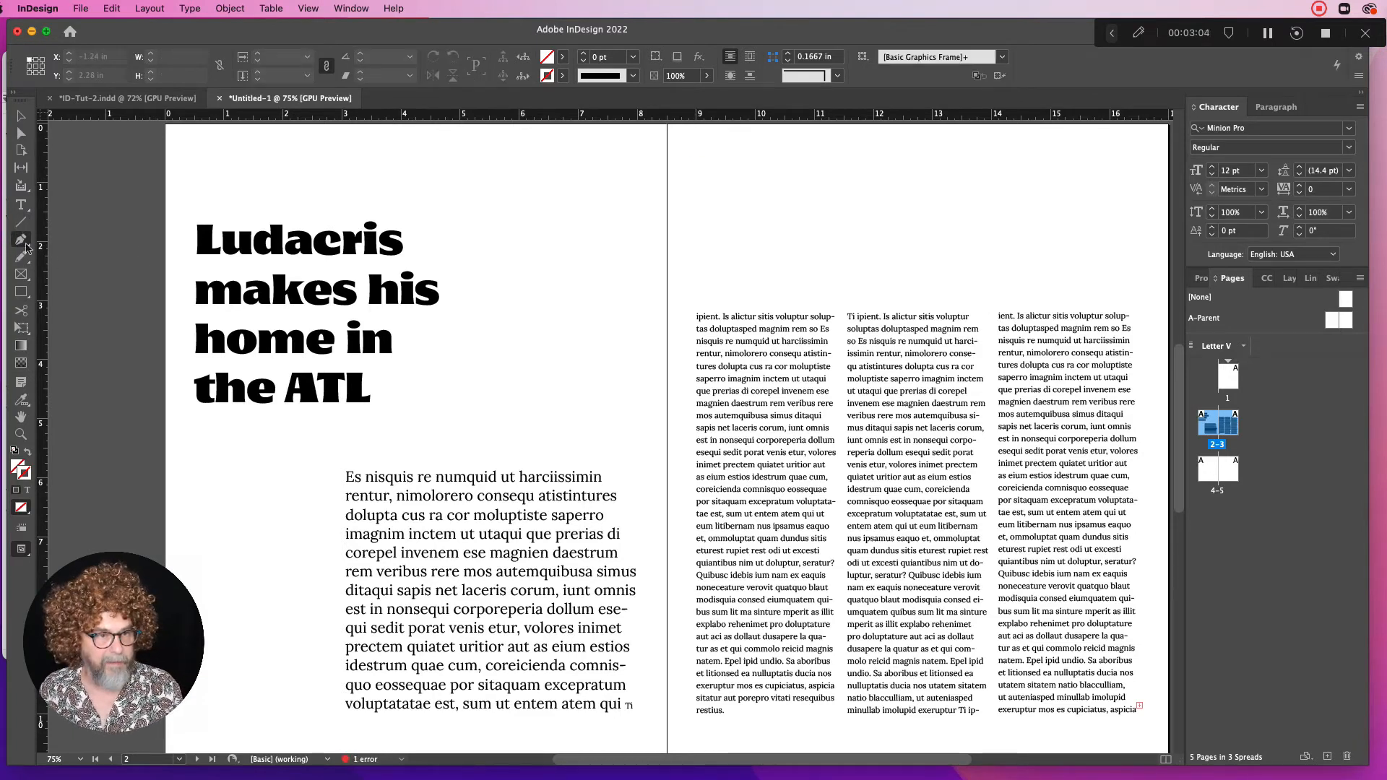
drag(722, 191, 697, 175)
drag(554, 202, 544, 205)
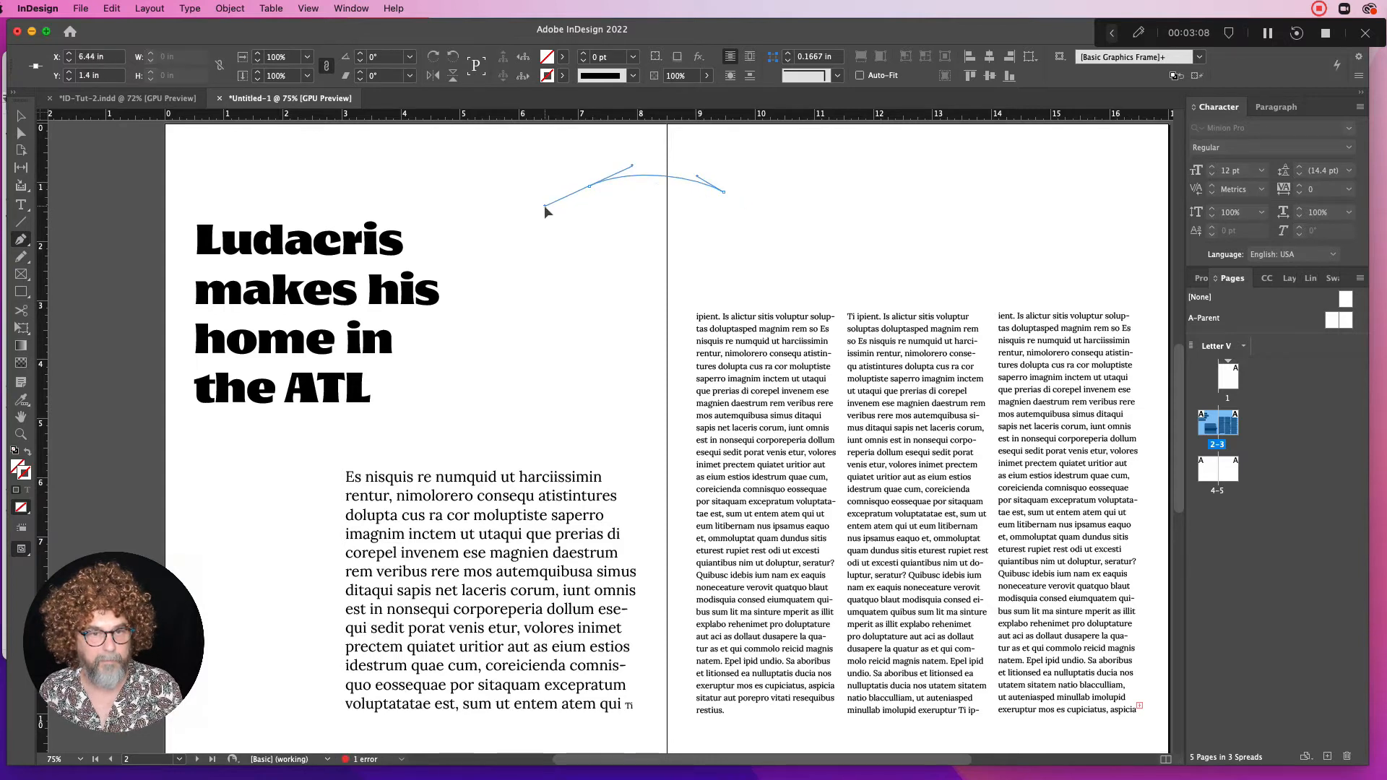
drag(524, 326, 501, 345)
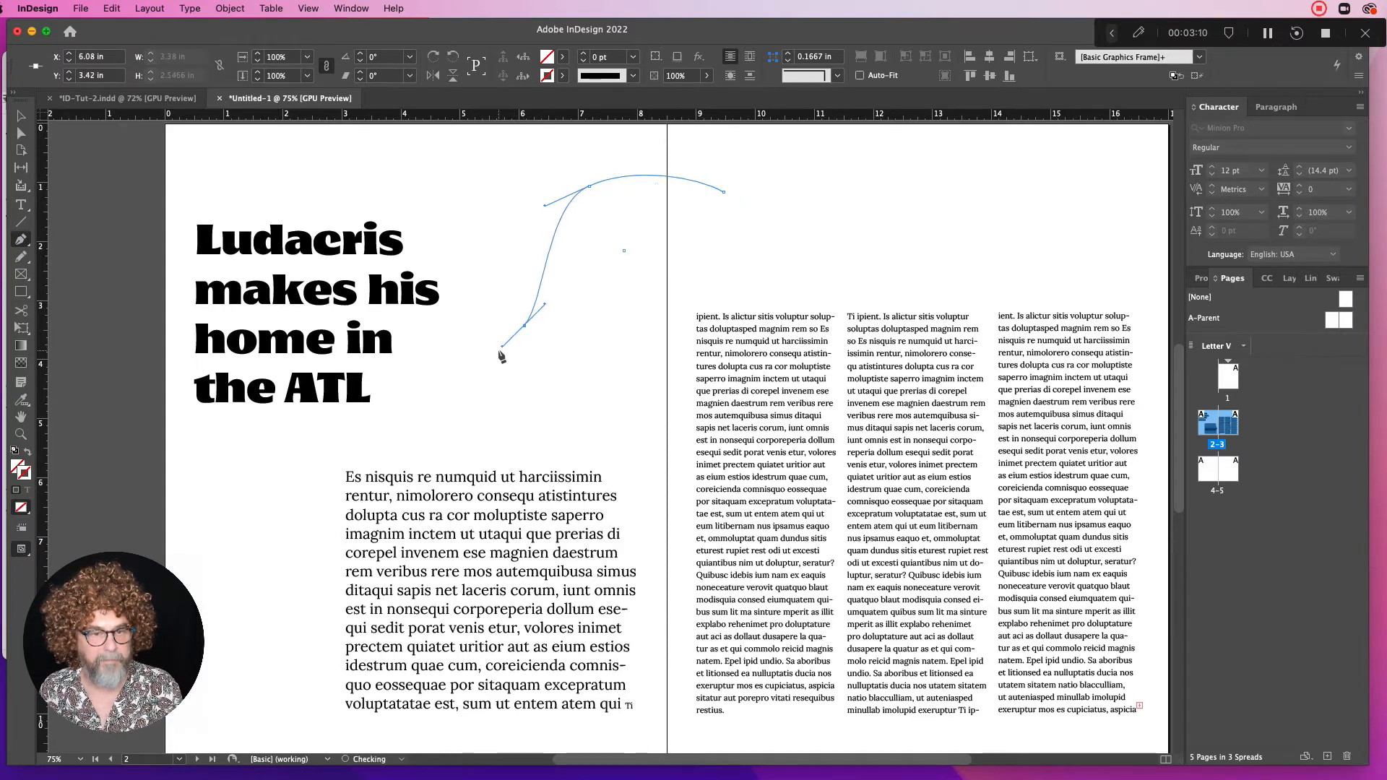
drag(417, 420, 394, 456)
drag(571, 543, 702, 508)
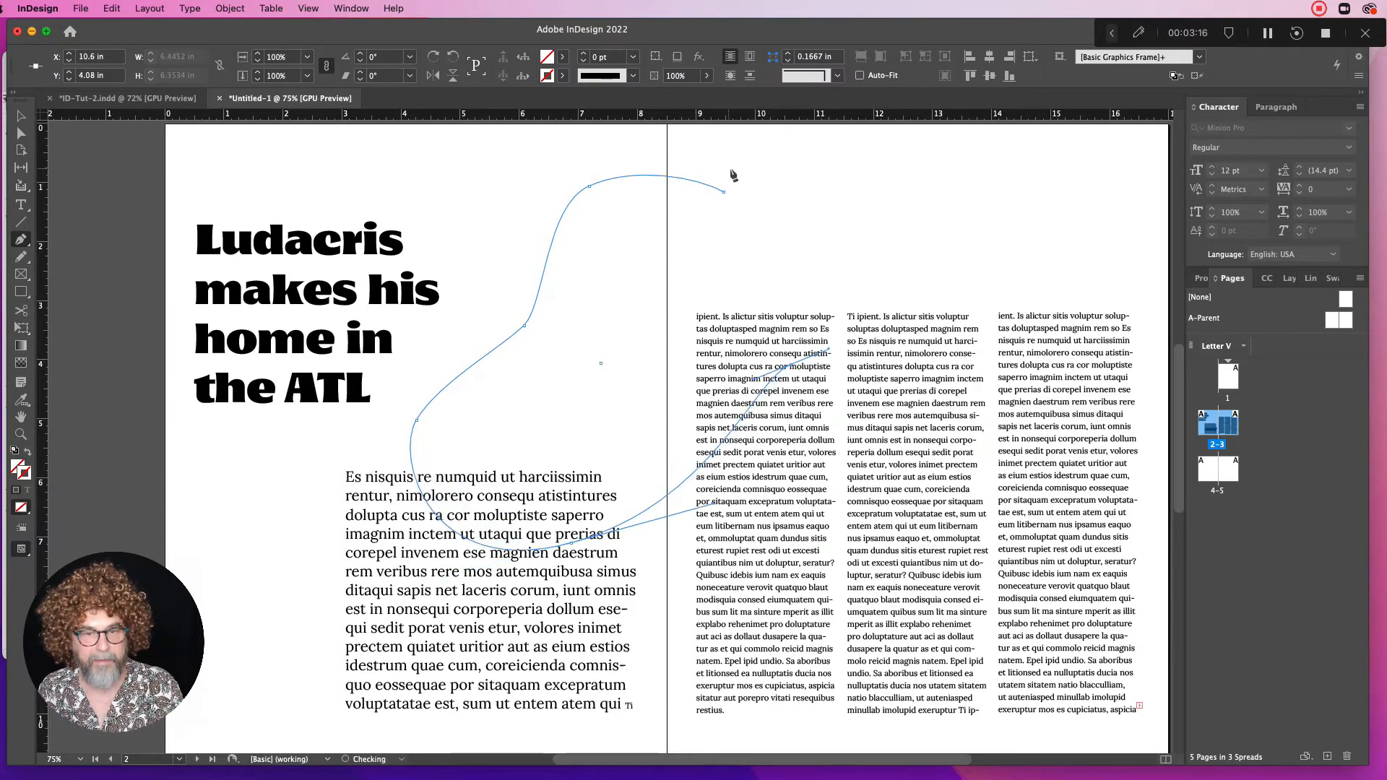
drag(723, 192, 807, 234)
key(Delete)
key(Delete)
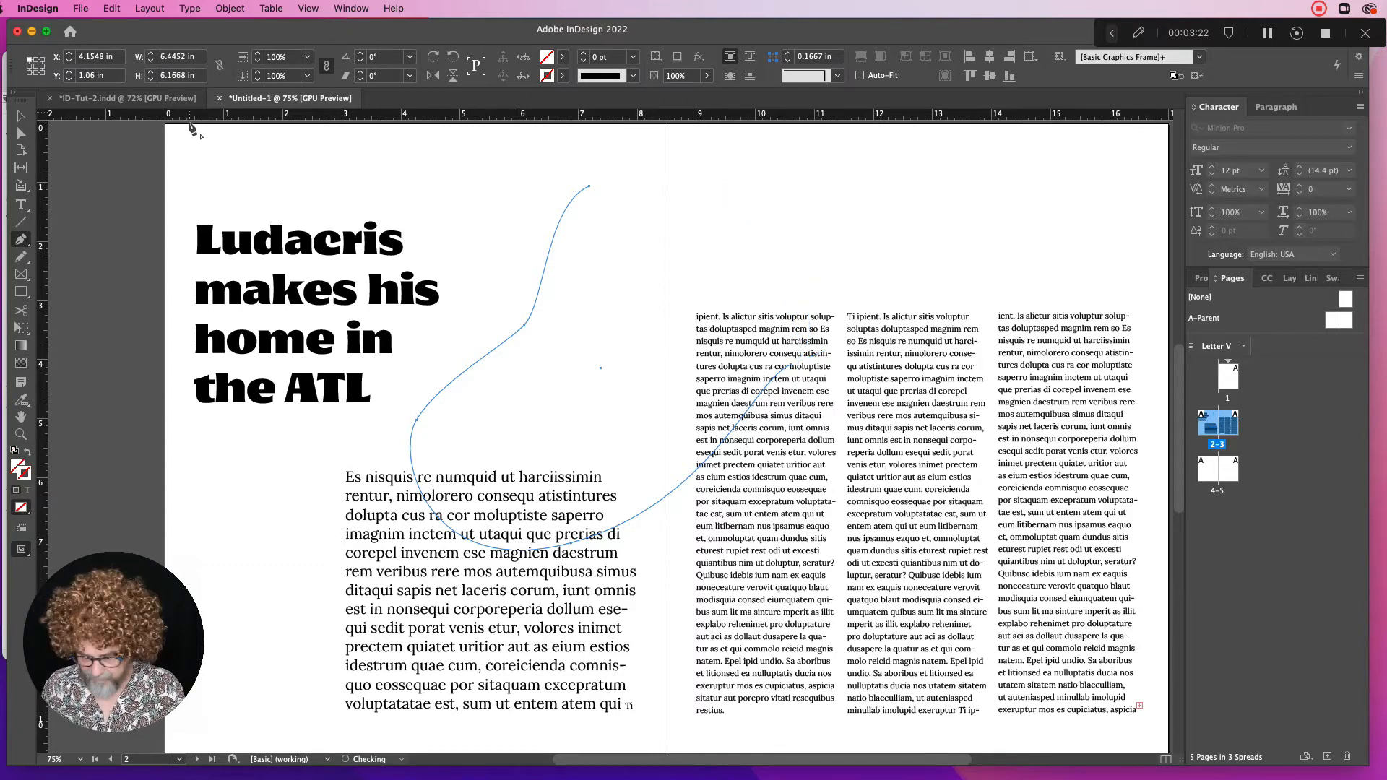
Draw a closed free-form curved shape about 7.8 in wide and 6.9 in high with the Pen tool, spanning the headline's side, intro and first body columns
drag(768, 183, 707, 164)
drag(596, 190, 539, 217)
drag(518, 321, 490, 350)
drag(411, 442, 389, 506)
drag(597, 541, 712, 452)
drag(843, 433, 896, 402)
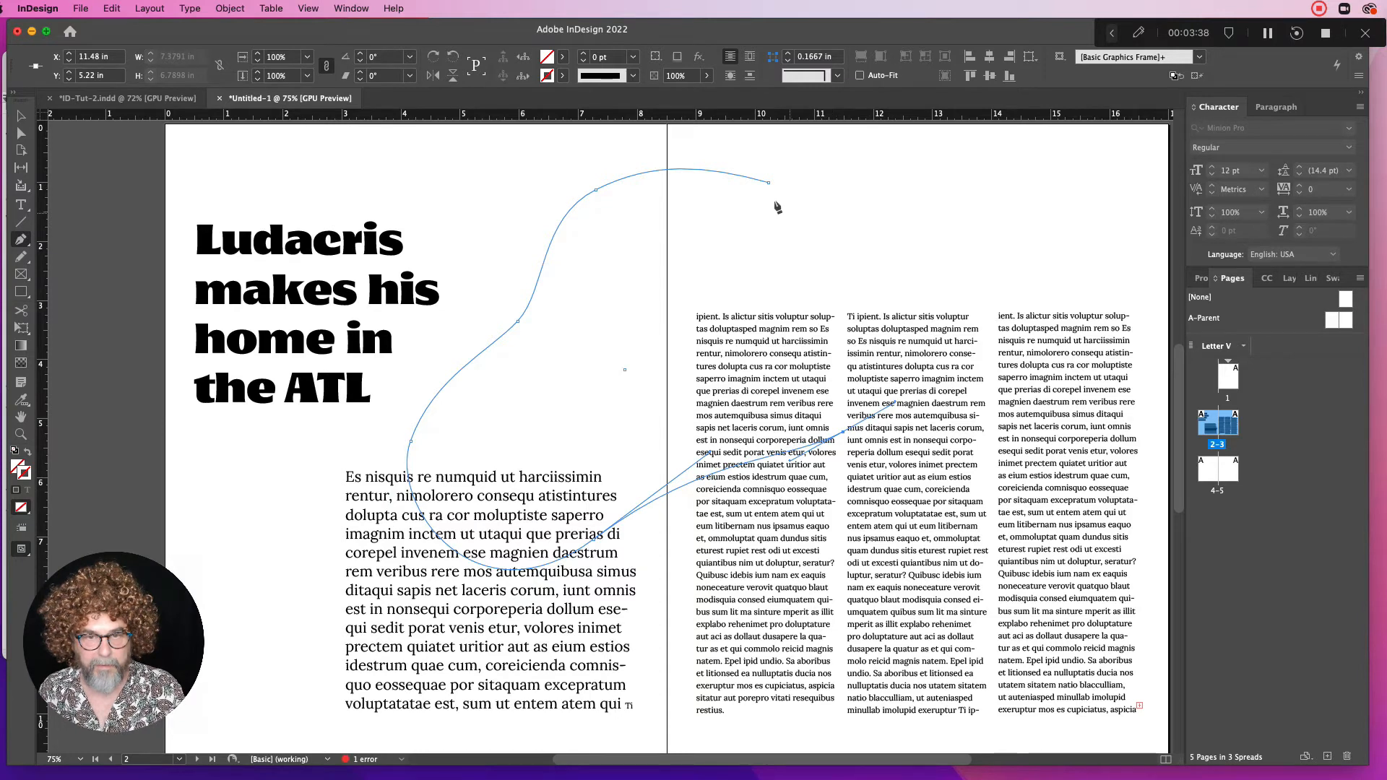
drag(769, 184, 861, 299)
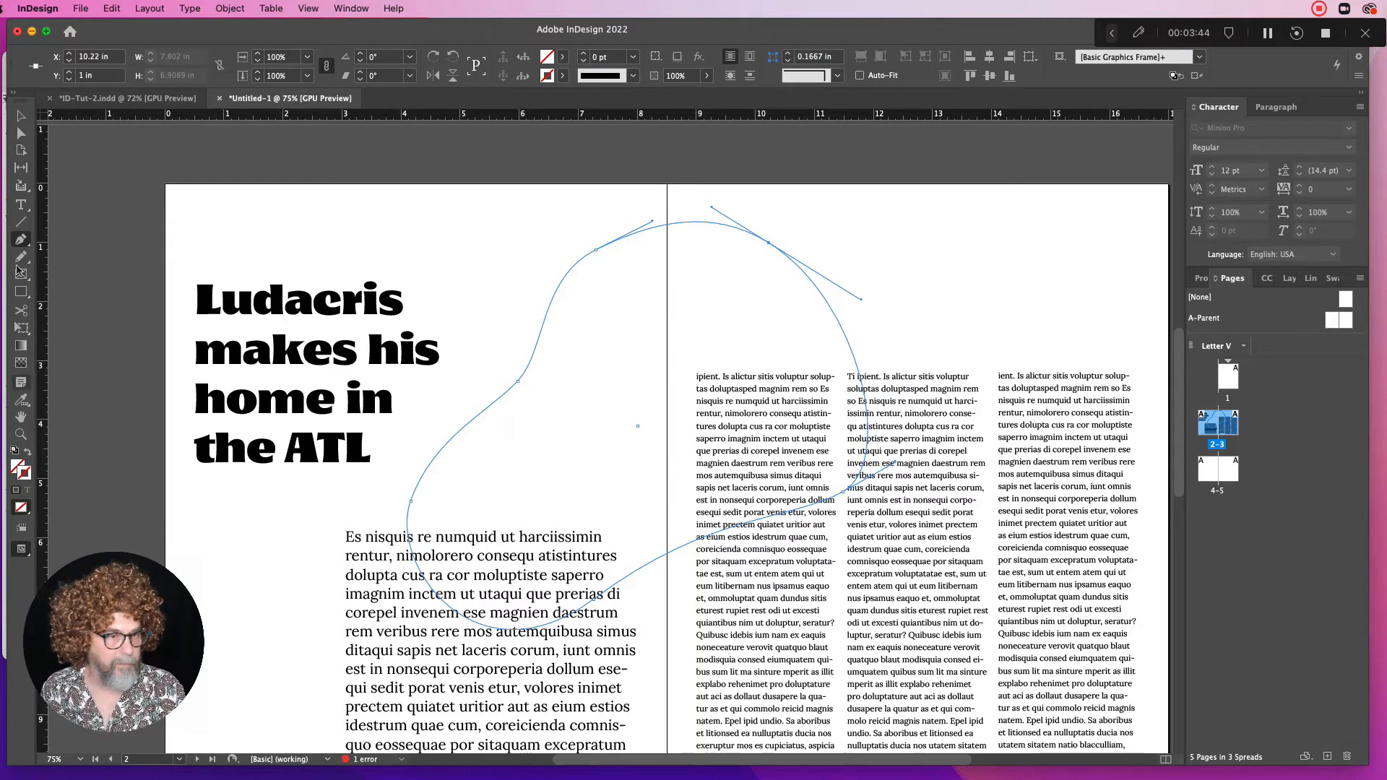
Reshape the curved shape to about 8.2 in wide and 6.7 in high by adjusting its lower-right, upper-right and inner-left anchor points
click(21, 133)
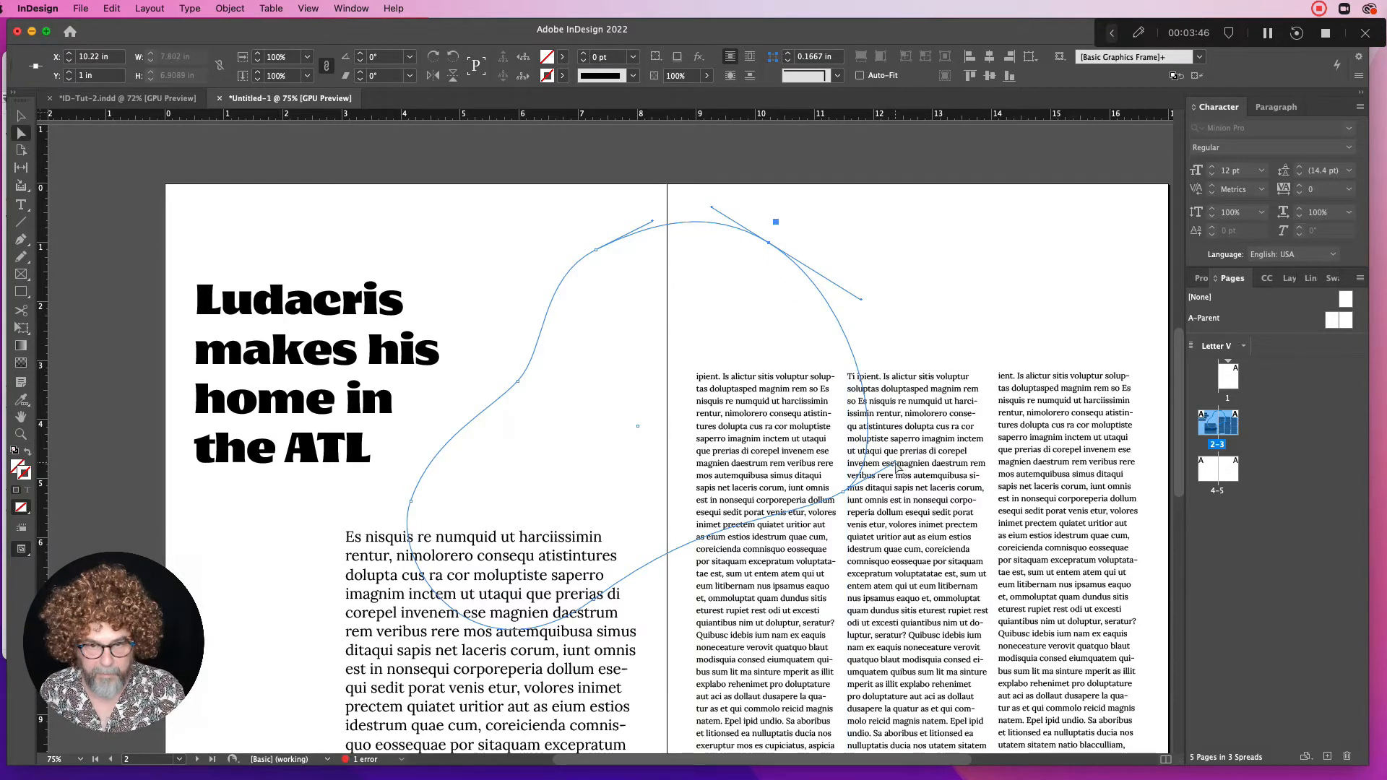
drag(898, 468, 901, 409)
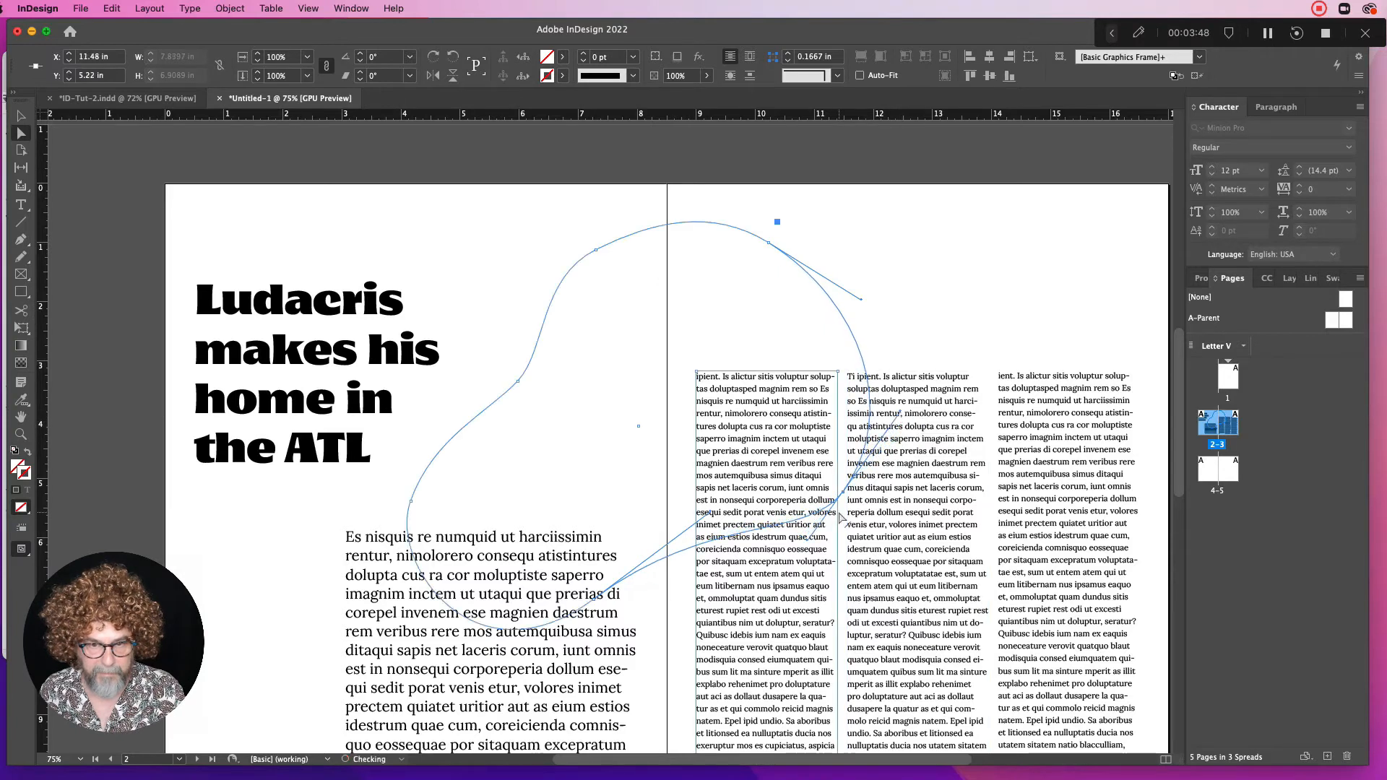
drag(846, 498, 861, 547)
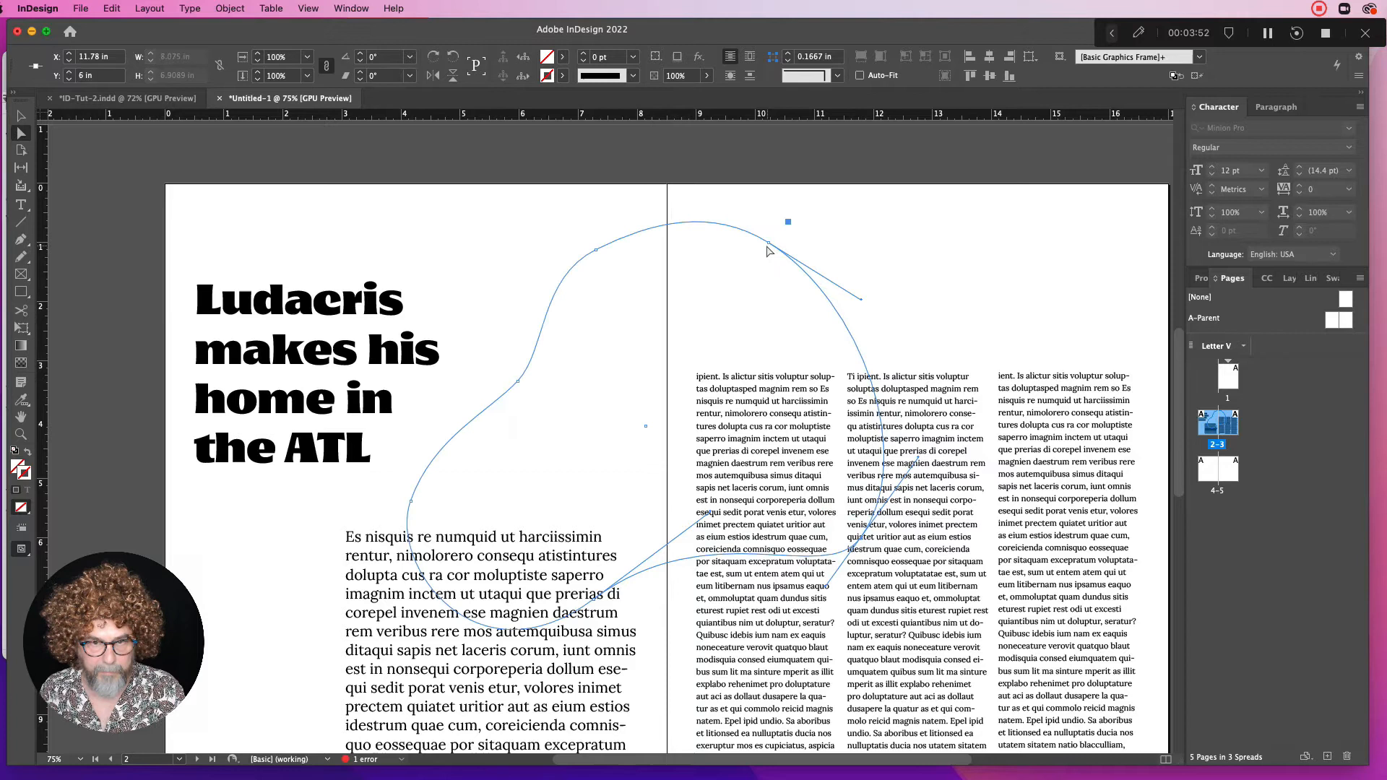
drag(769, 247, 772, 264)
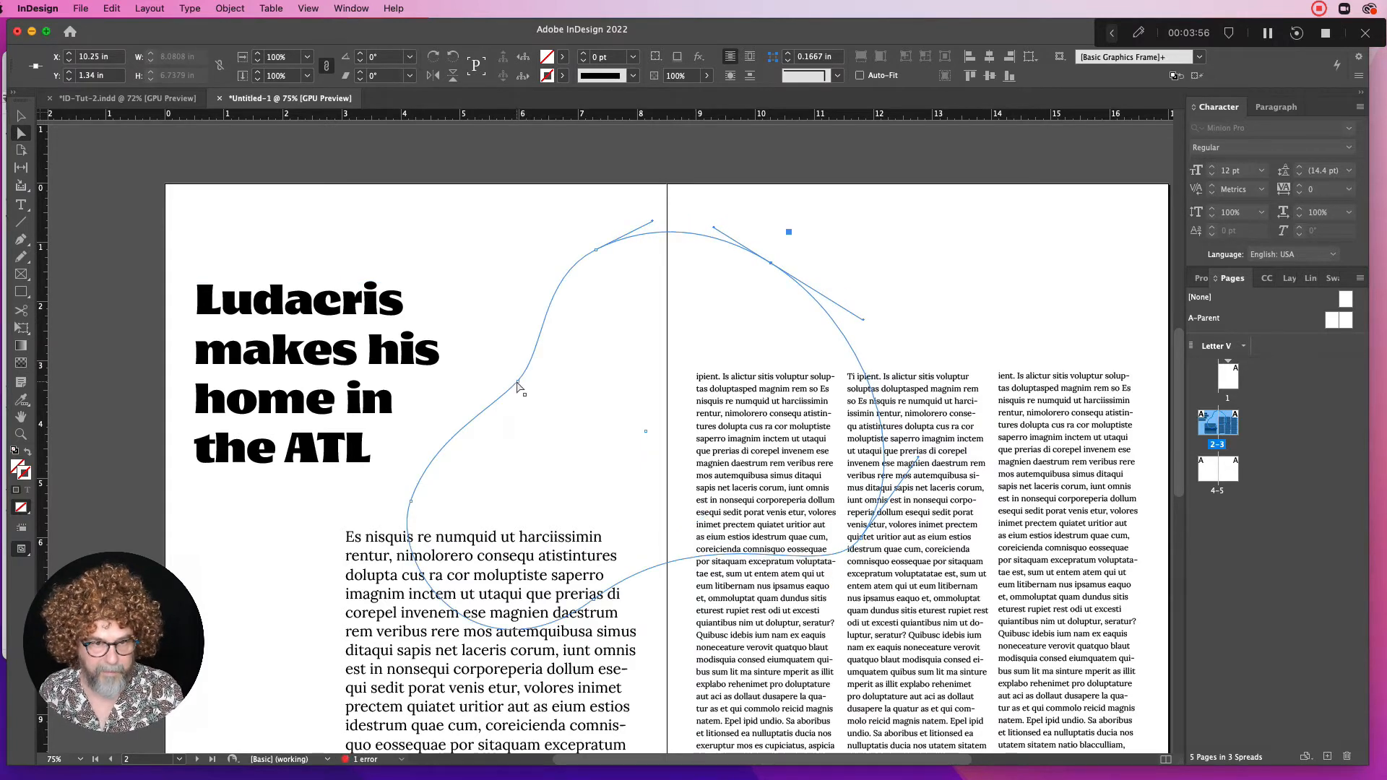
drag(517, 387, 517, 391)
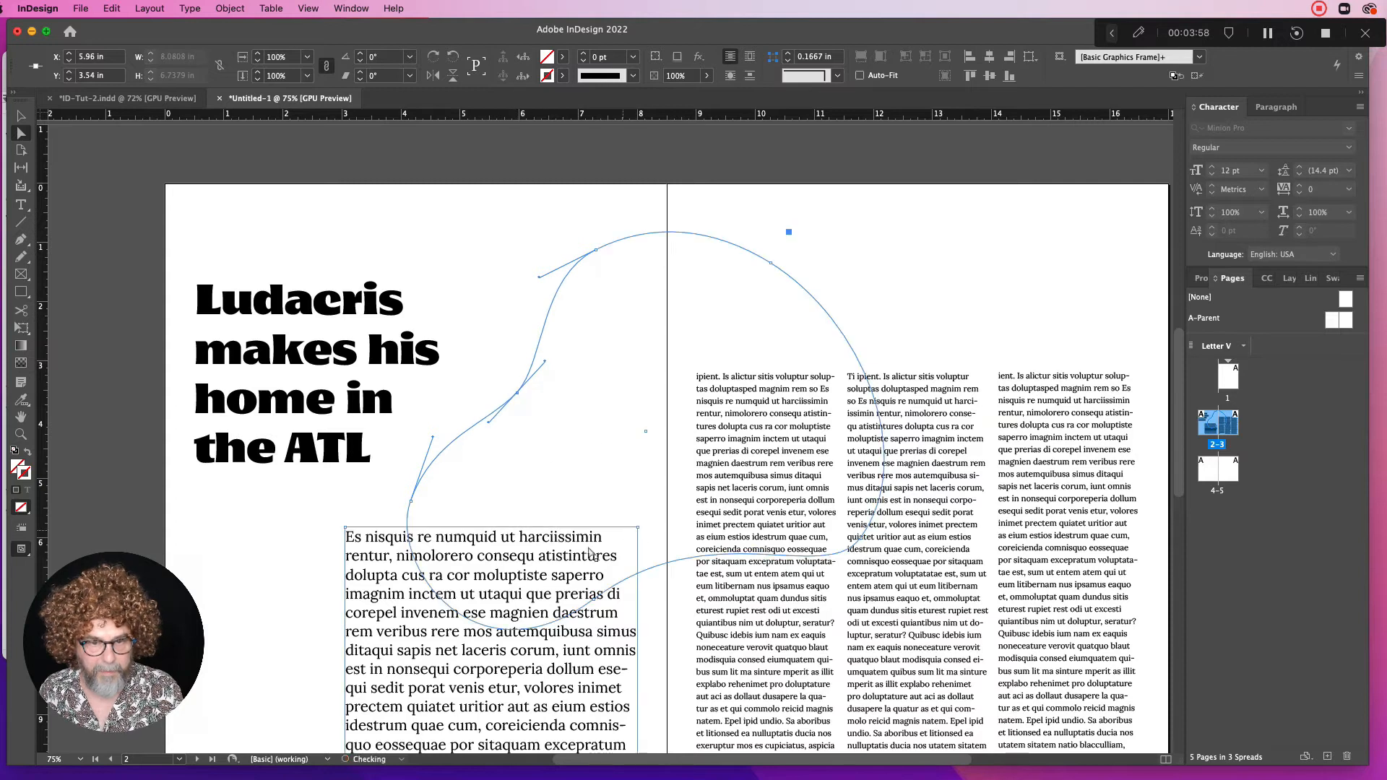
click(829, 559)
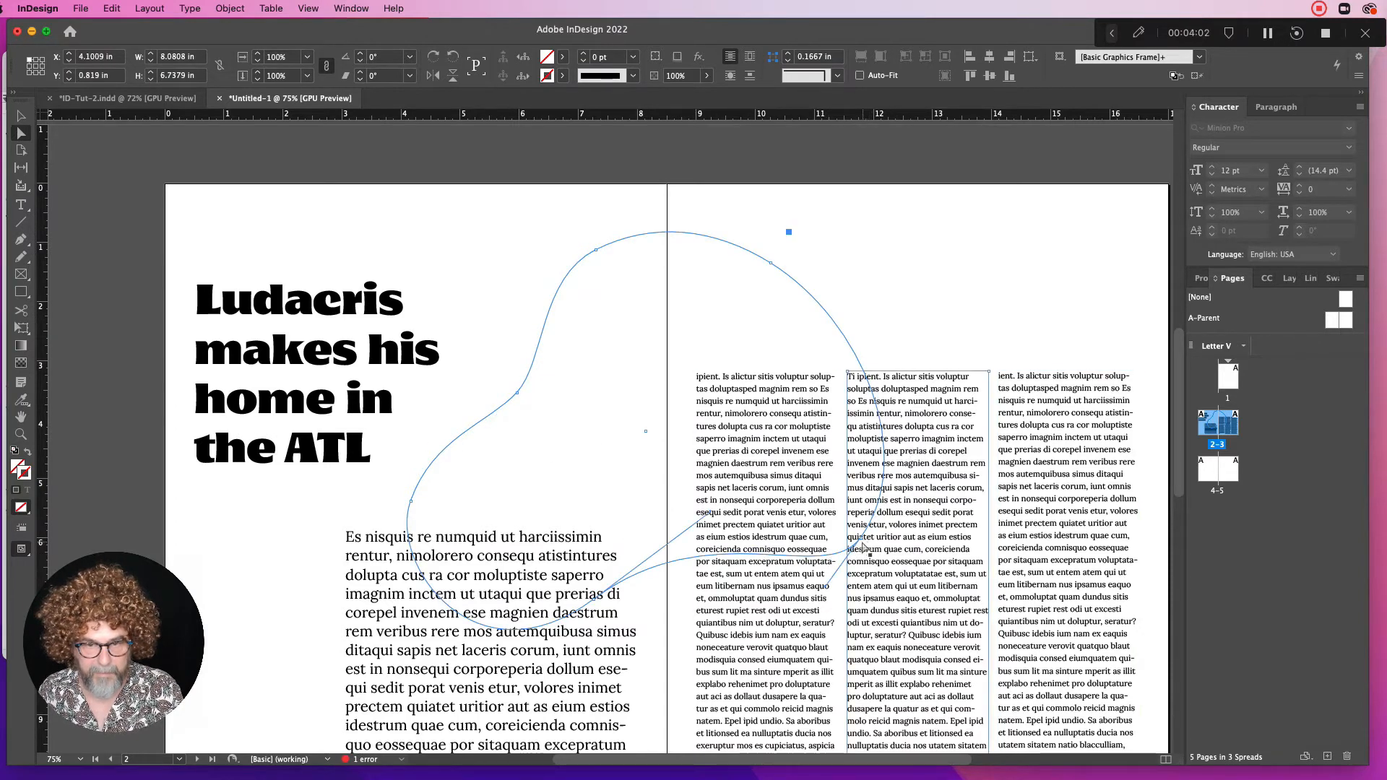
drag(831, 591, 866, 541)
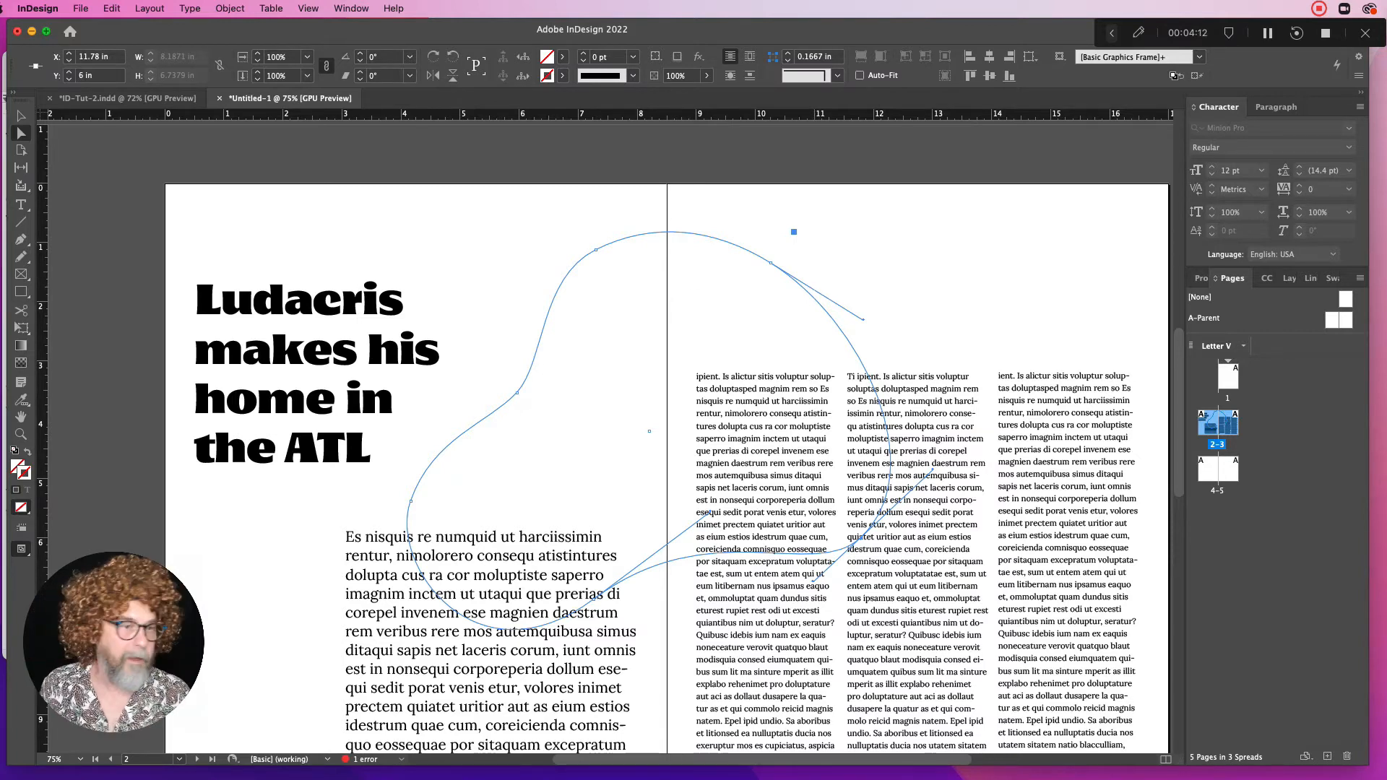
Deselect the unstroked curved shape and reselect it with the Selection and Direct Selection tools, ending on its upper-right anchor point
click(19, 125)
click(697, 284)
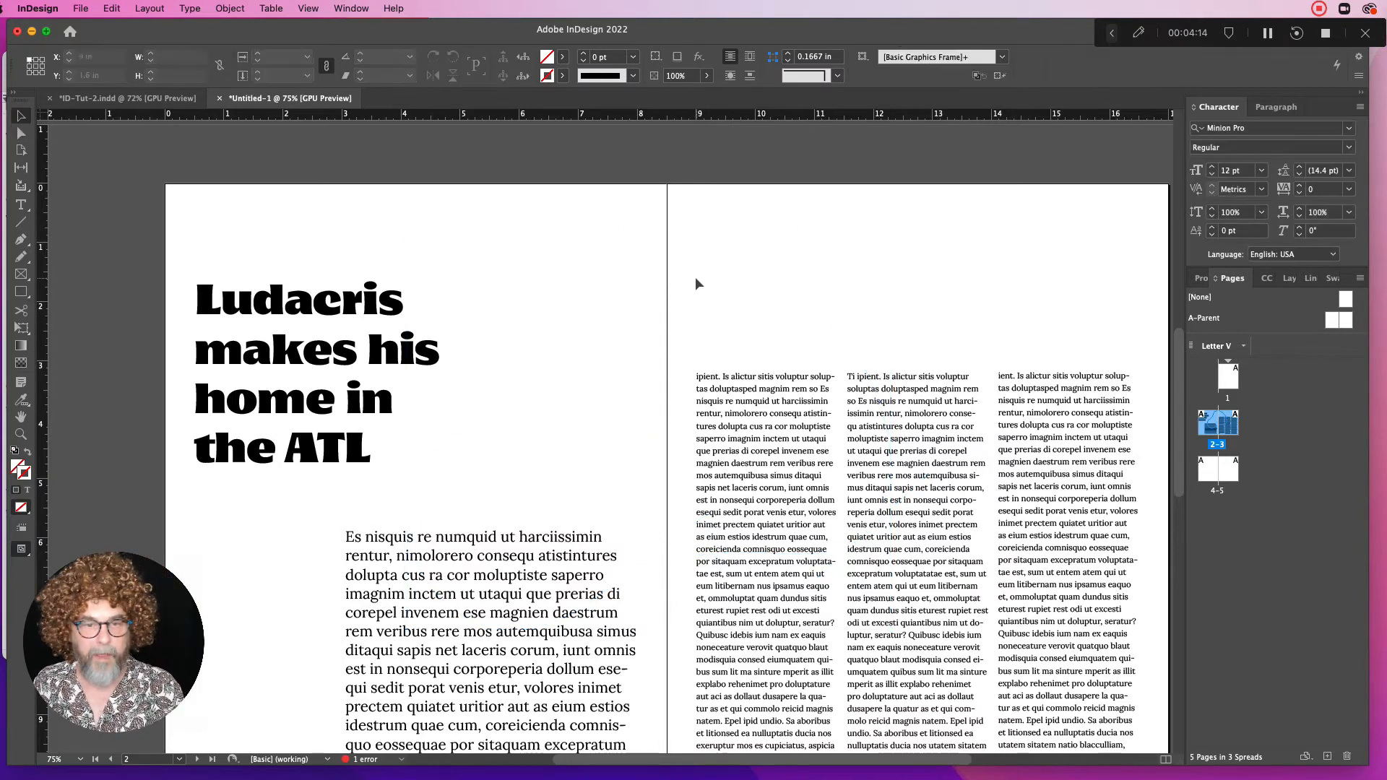
click(582, 322)
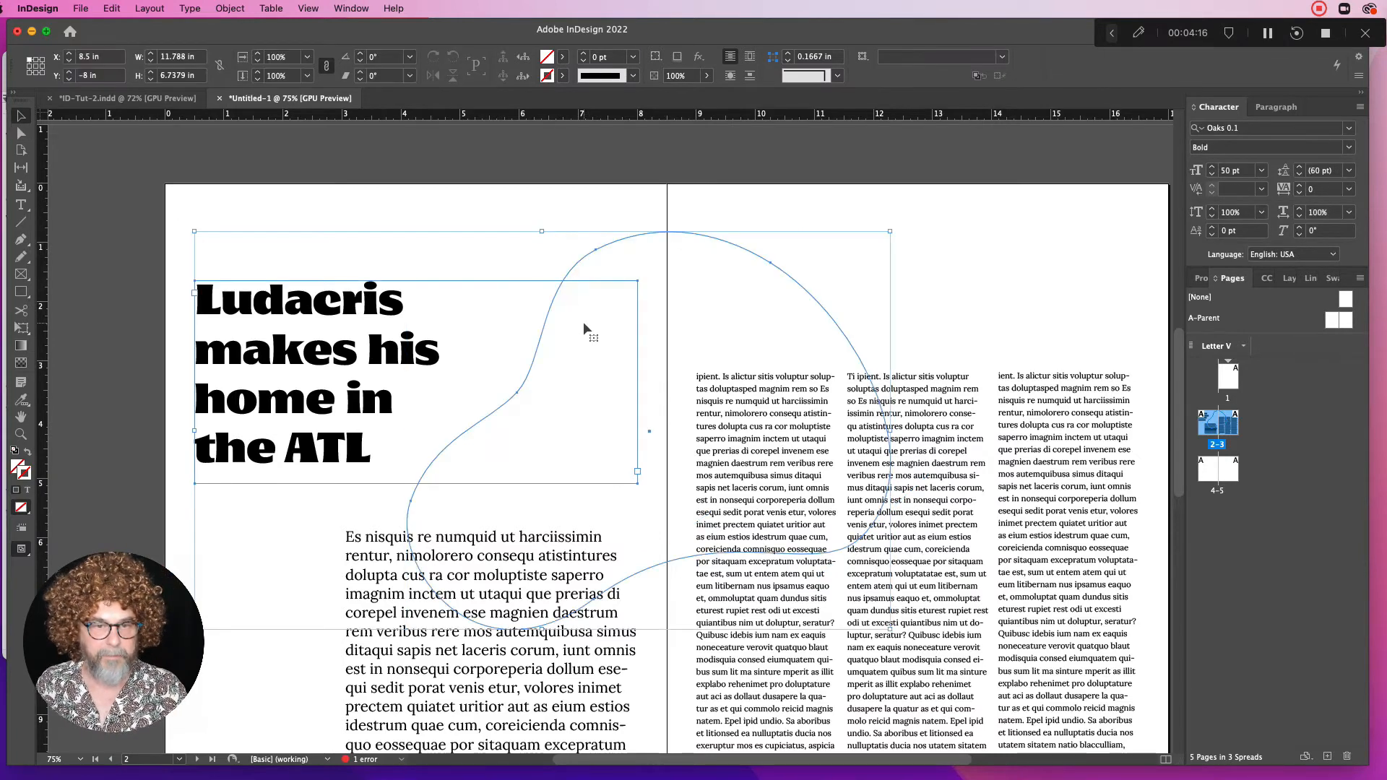
click(613, 243)
click(614, 242)
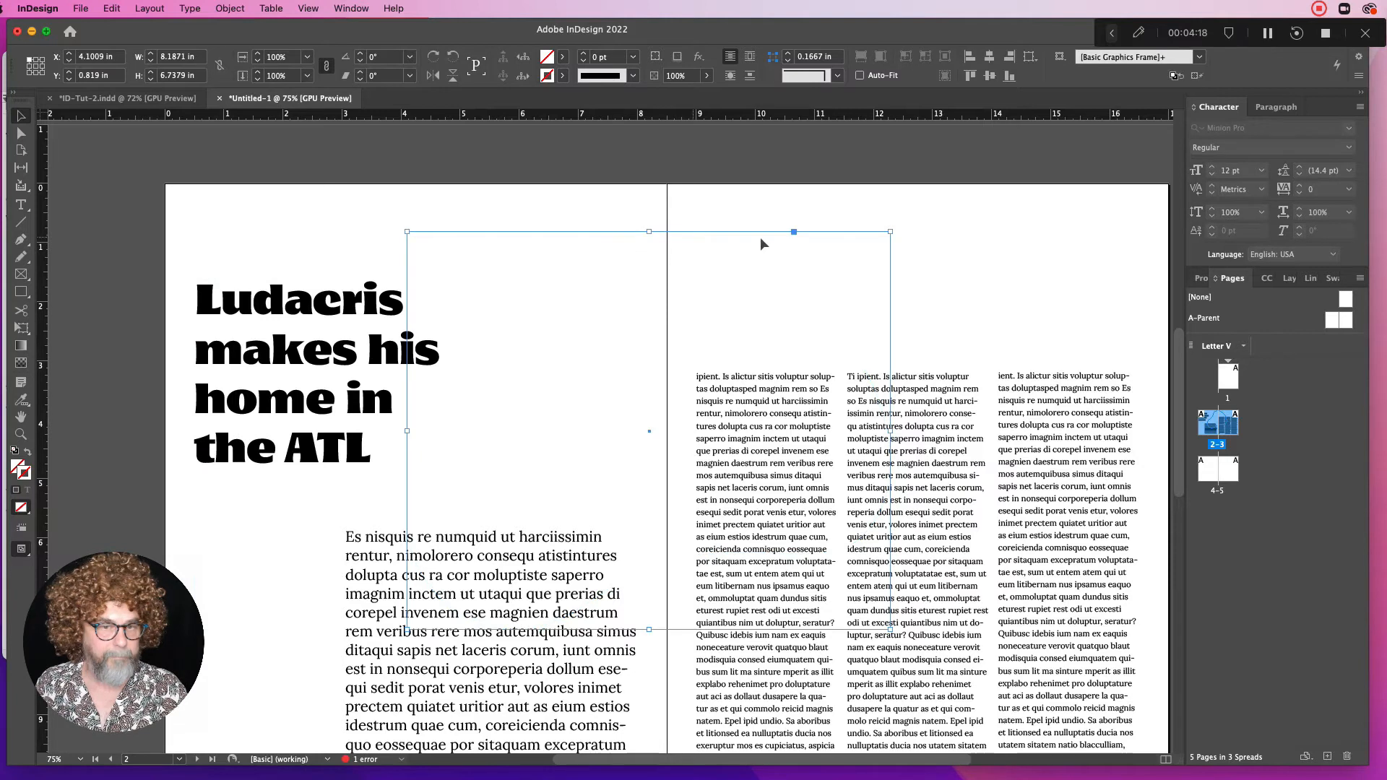
click(743, 280)
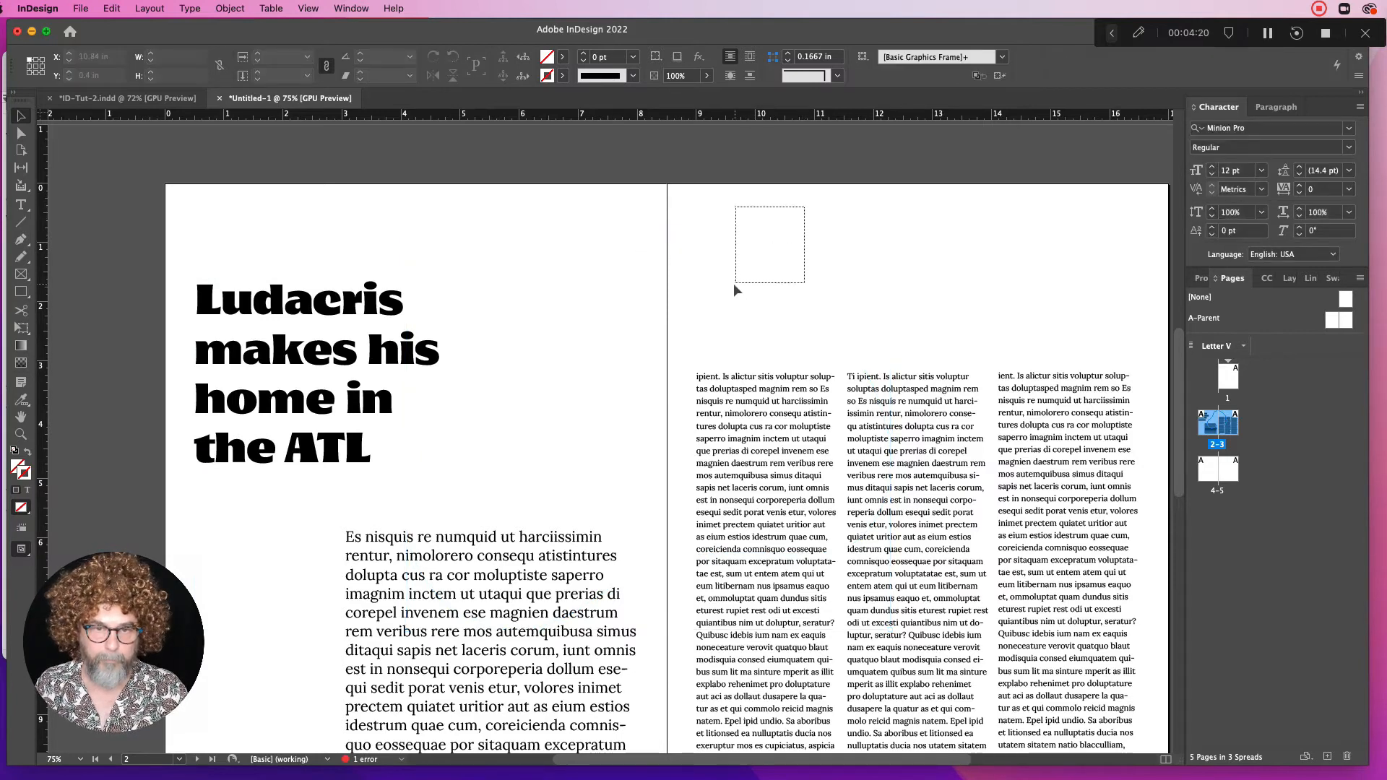
drag(734, 283, 737, 282)
drag(932, 209, 739, 323)
click(699, 328)
click(21, 133)
drag(940, 219, 763, 315)
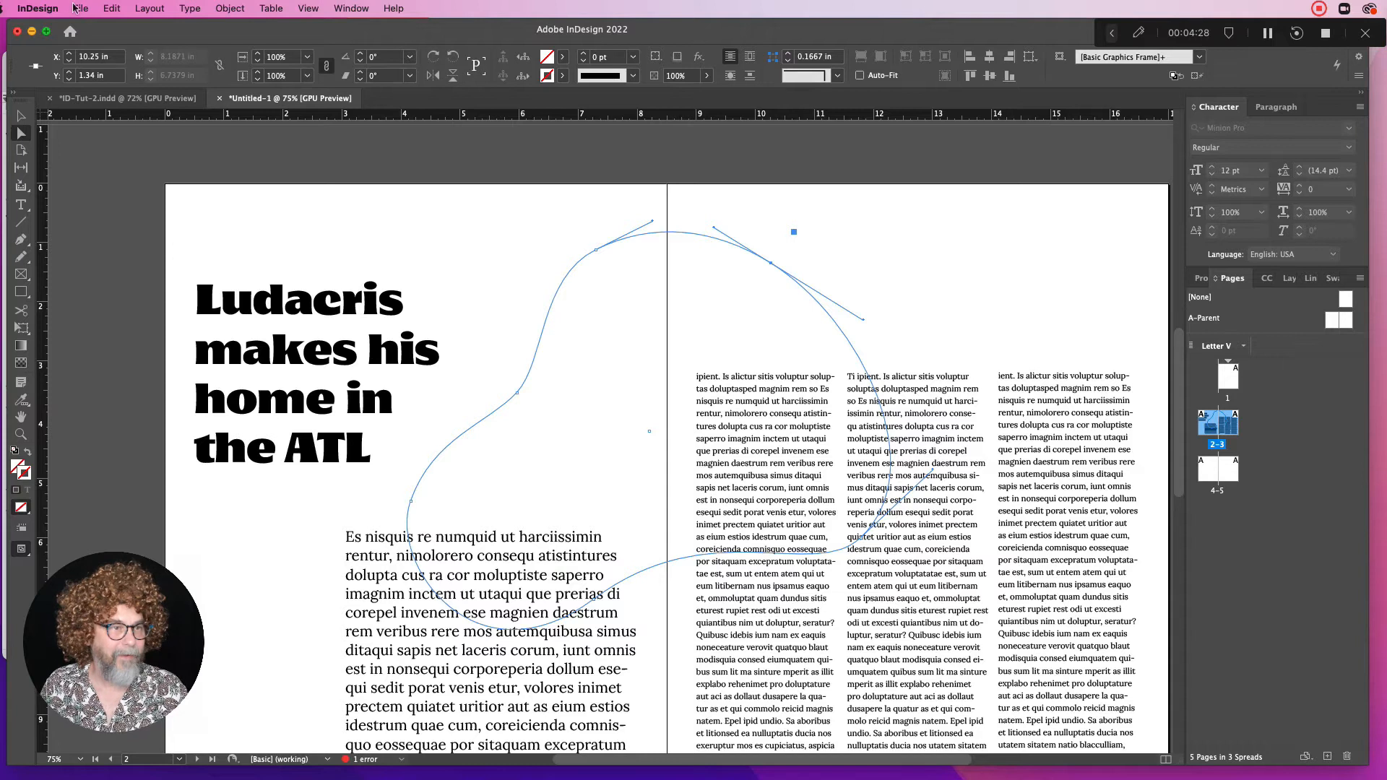
Give the curved shape a bright green stroke in colour 00eb69
double_click(545, 77)
click(790, 455)
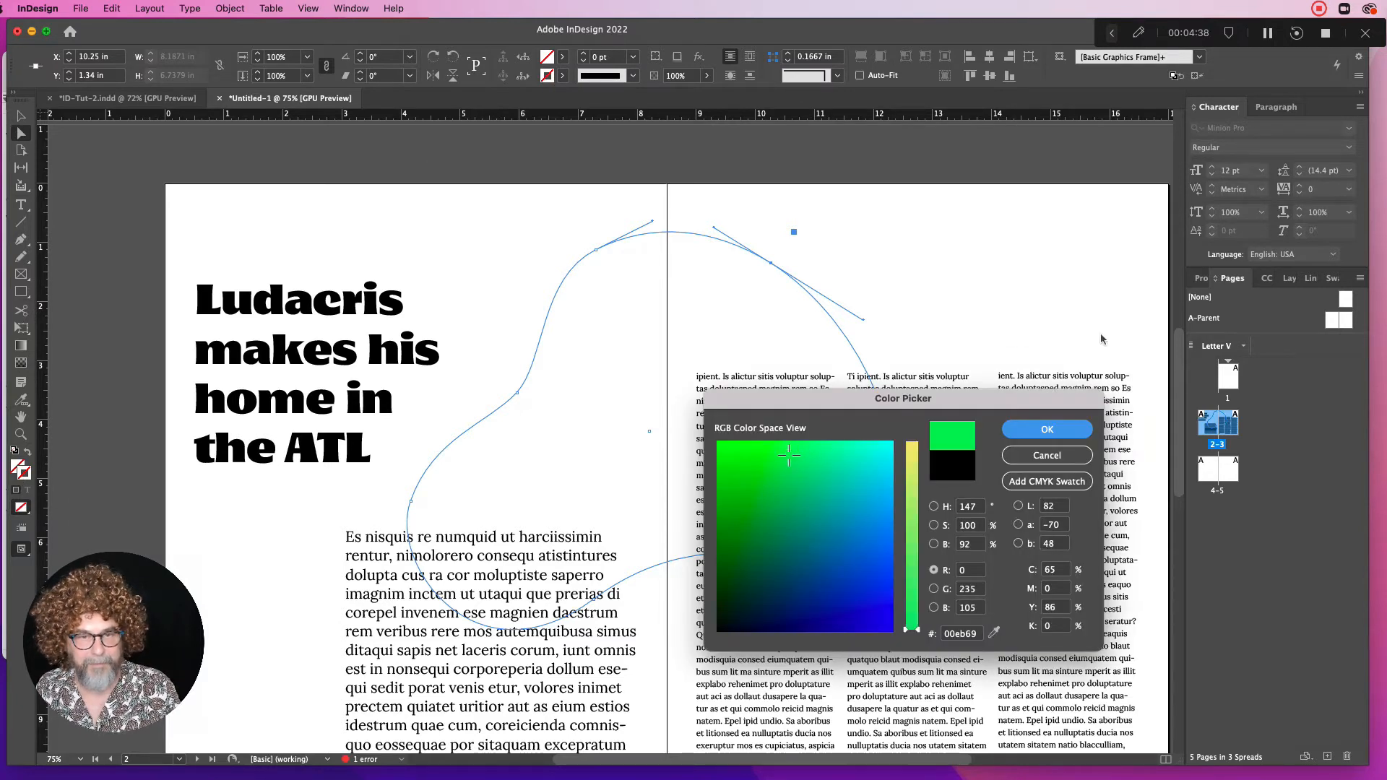
click(1046, 429)
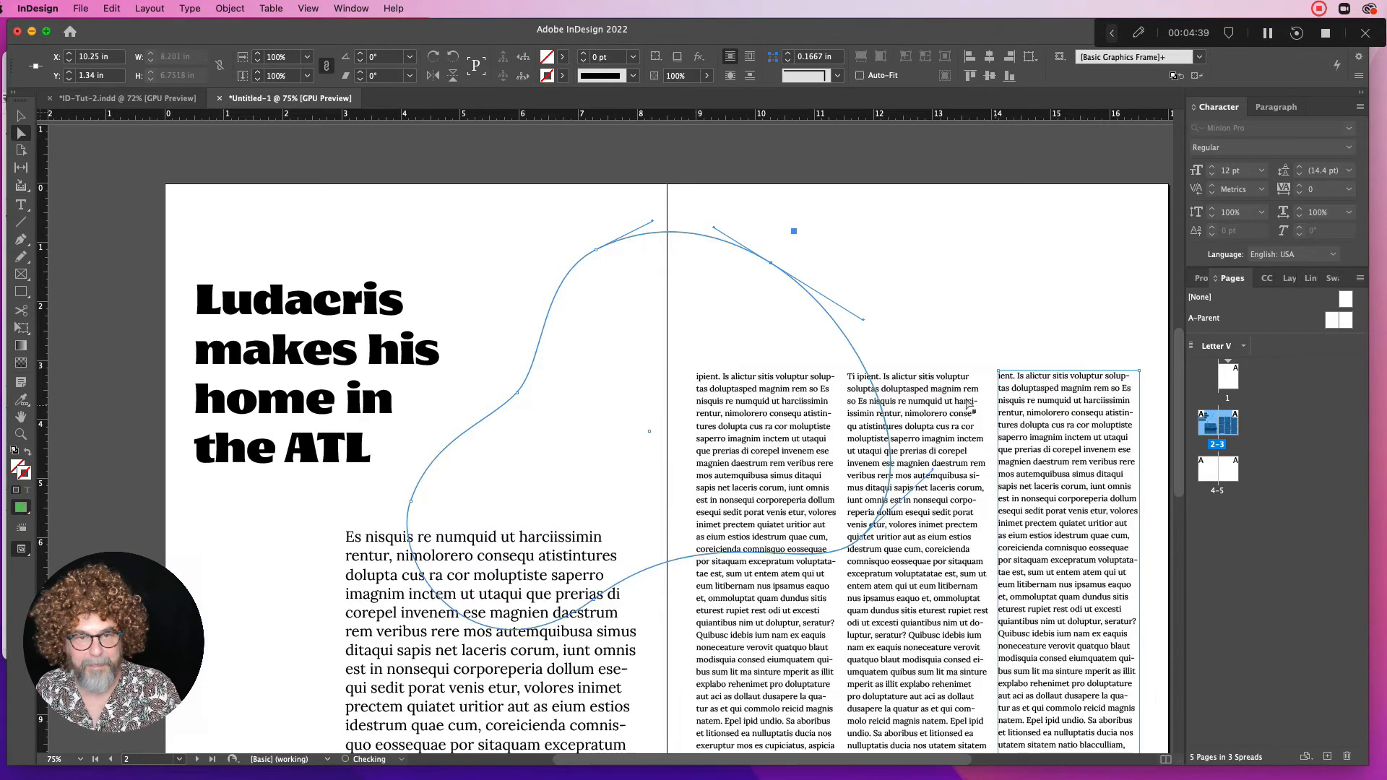
click(628, 206)
click(630, 243)
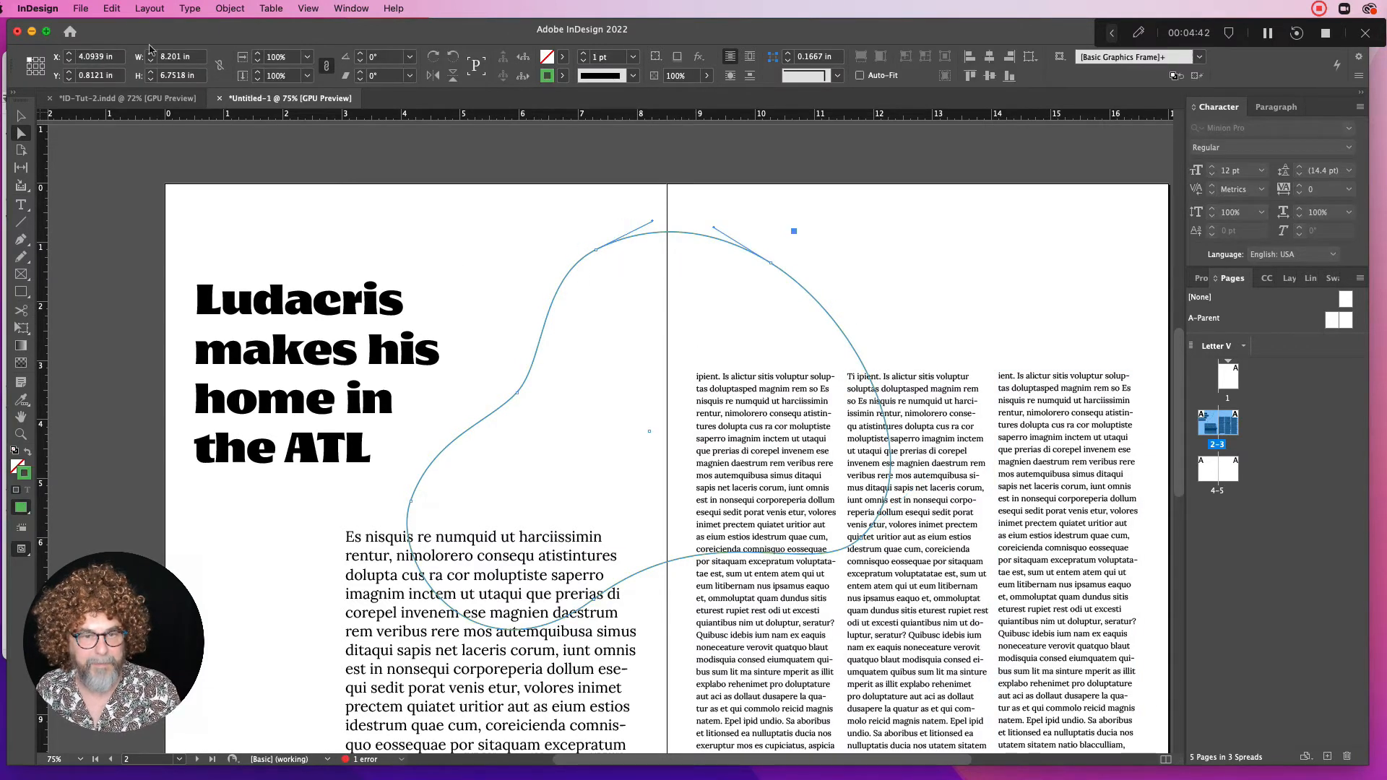
Try placing the magazine cover PSD on the right-hand page, outside the curved shape, and delete it
click(88, 7)
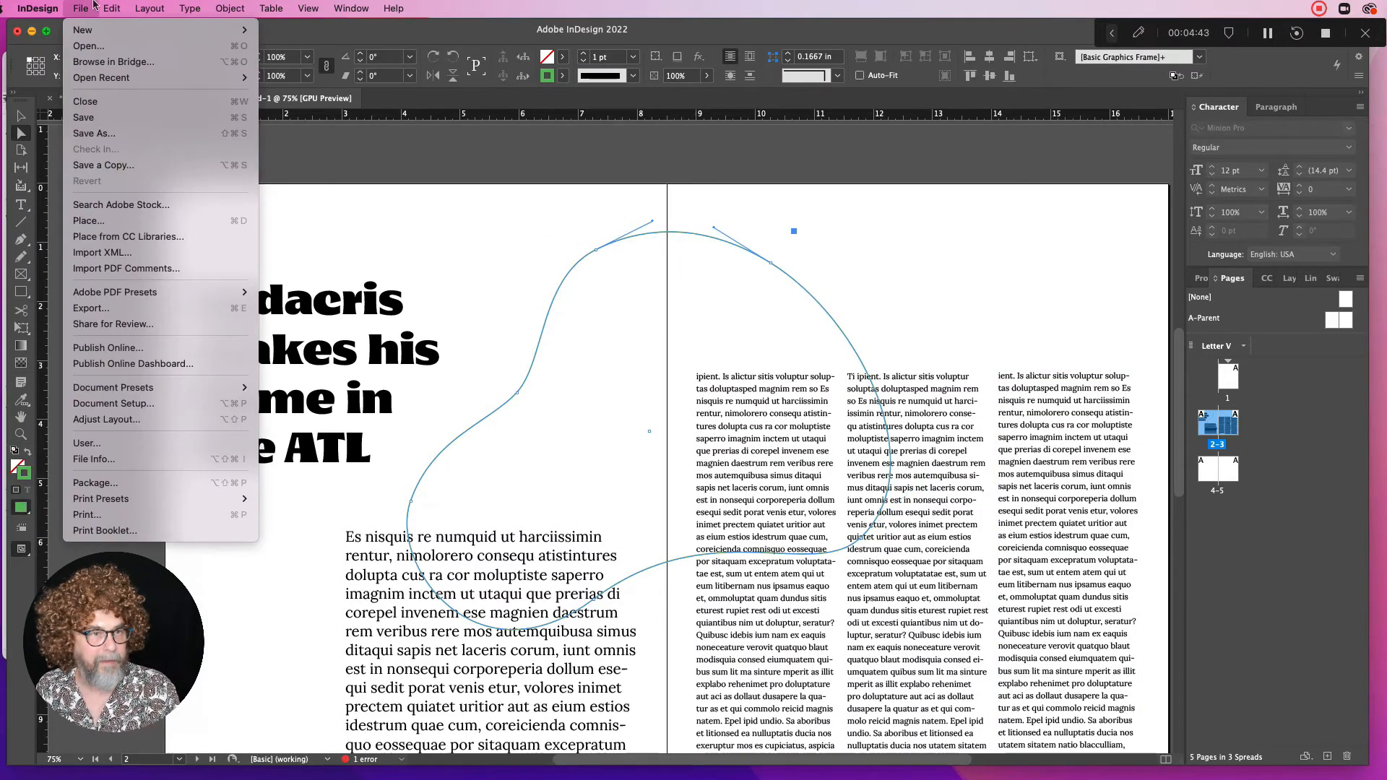
click(88, 220)
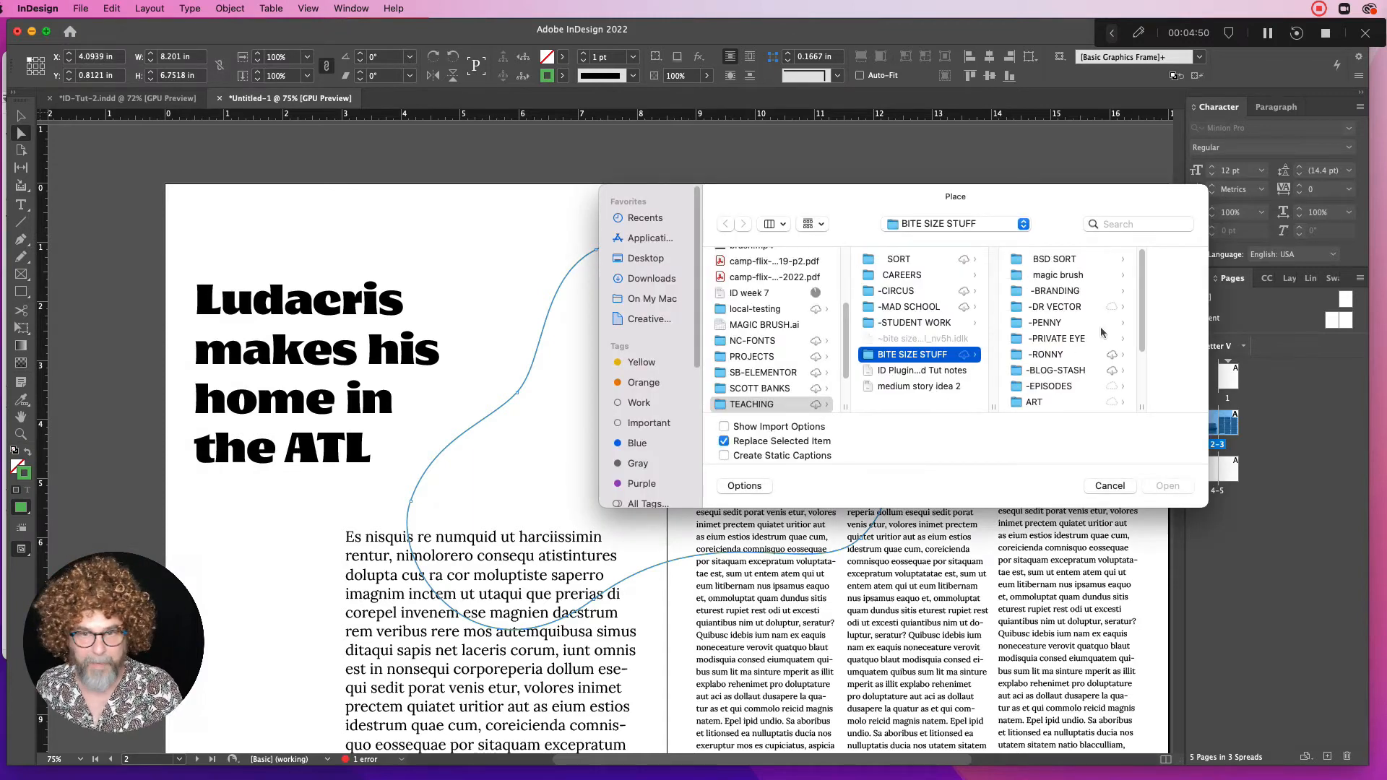
scroll(1141, 341, down, 5)
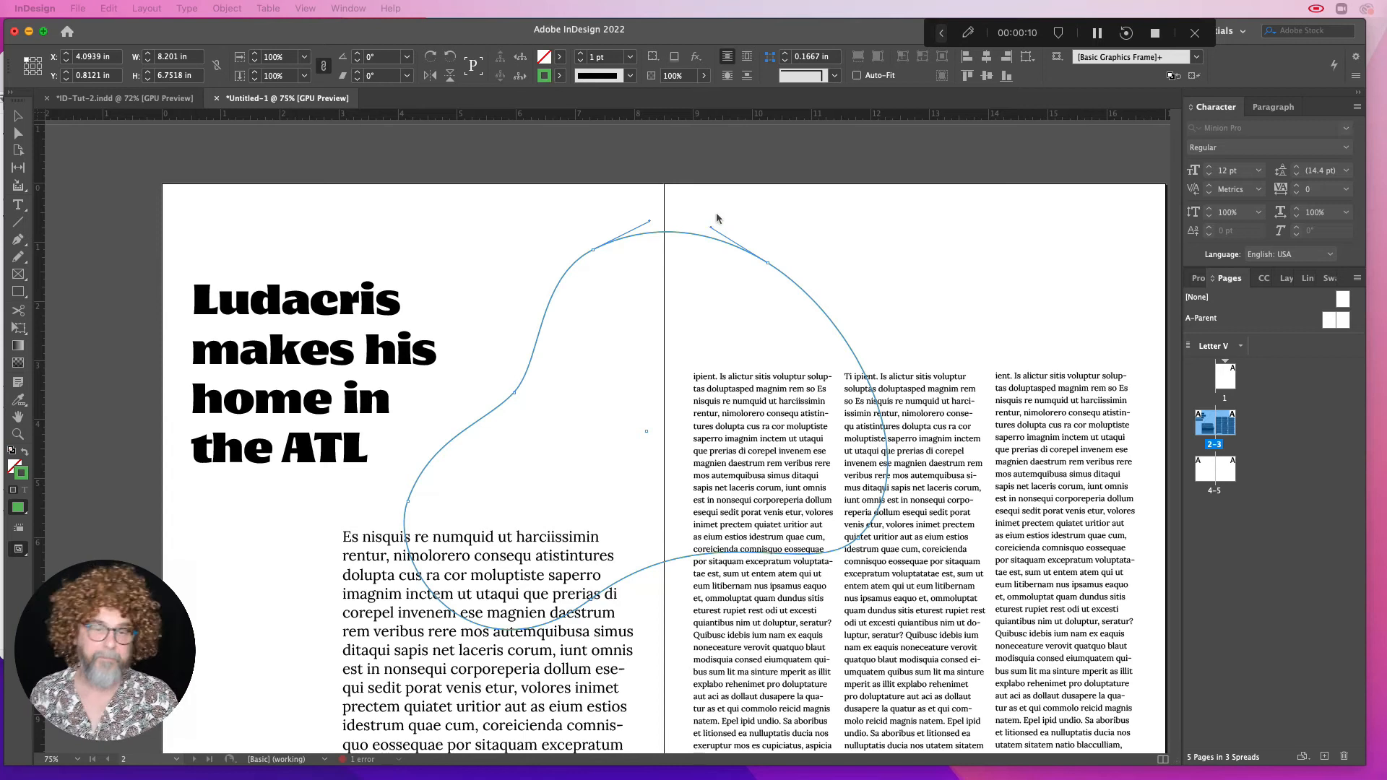
key(Return)
click(766, 167)
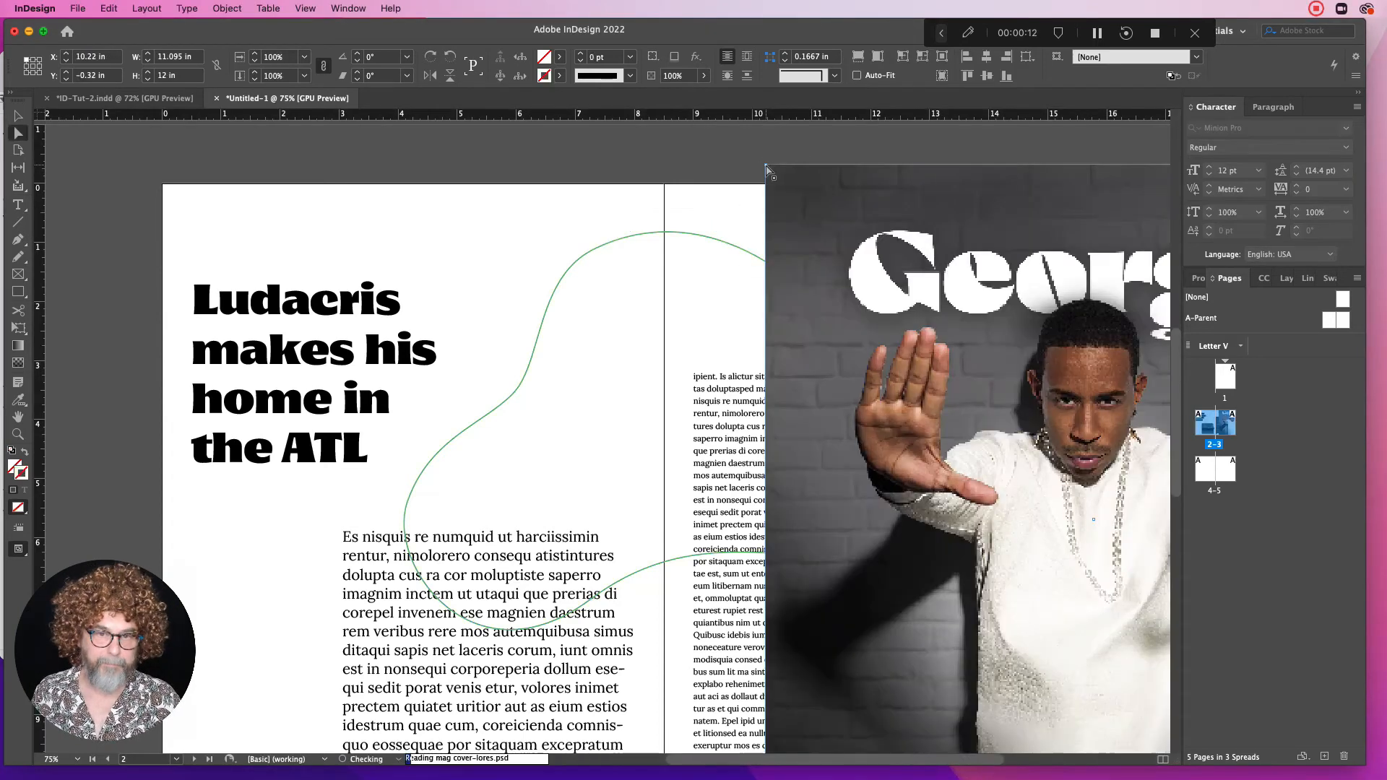
key(BackSpace)
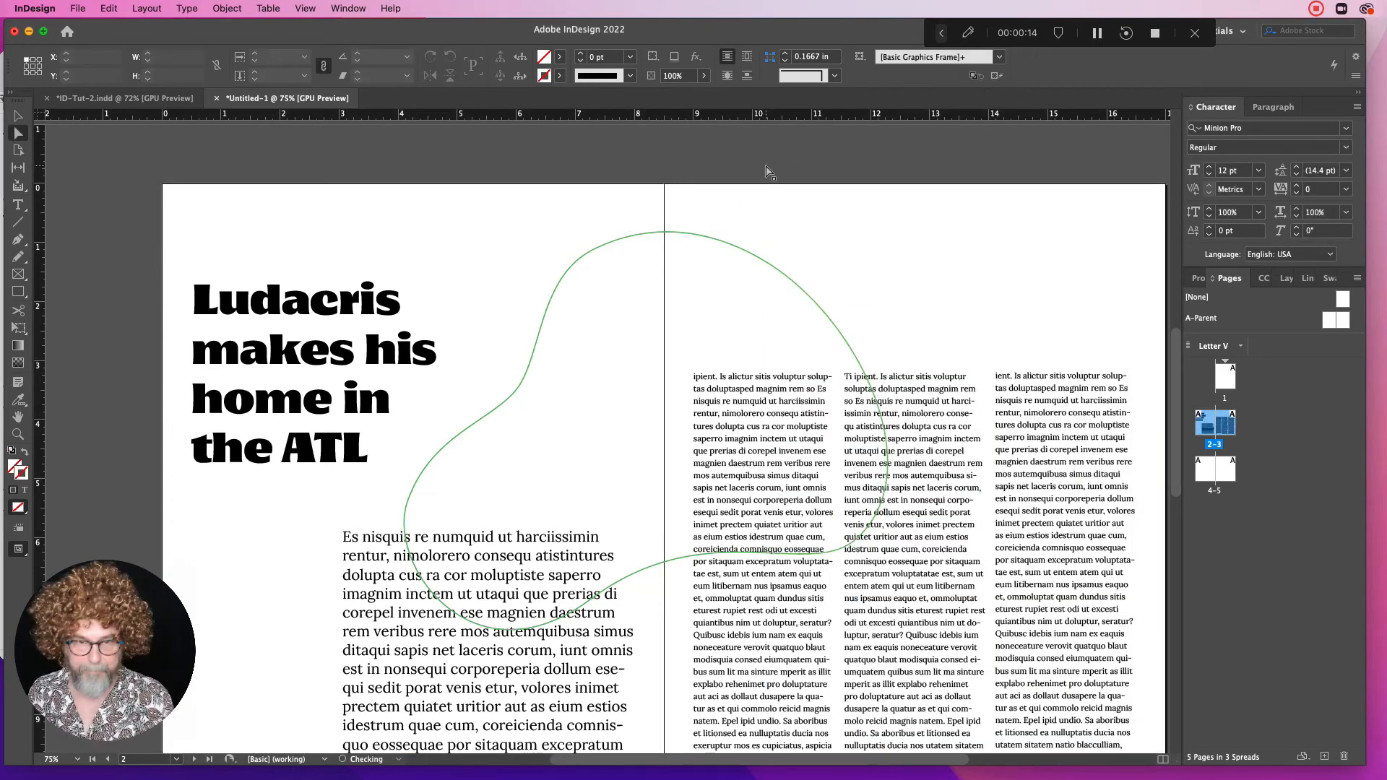
Select the green-outlined curved shape and place the Ludacris portrait JPEG from the Desktop inside it
click(13, 119)
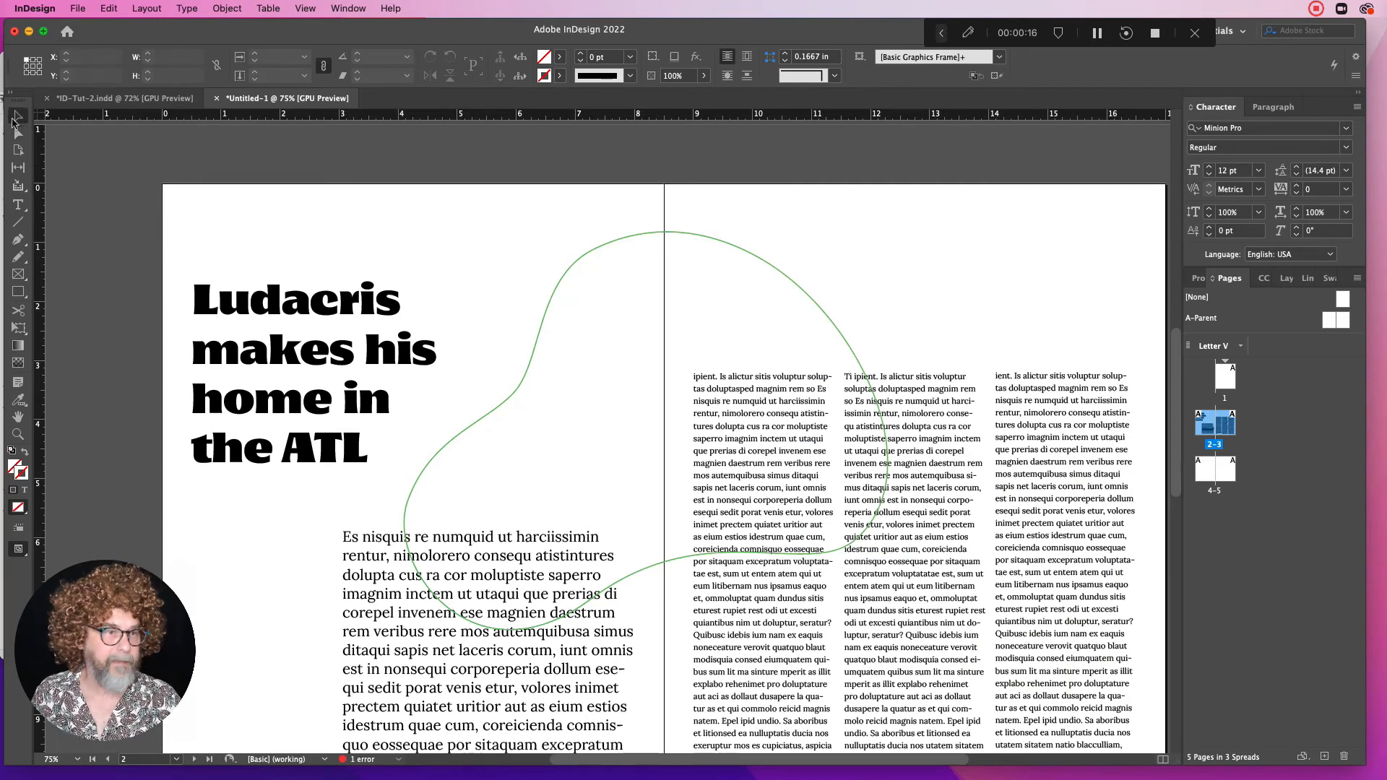
click(602, 249)
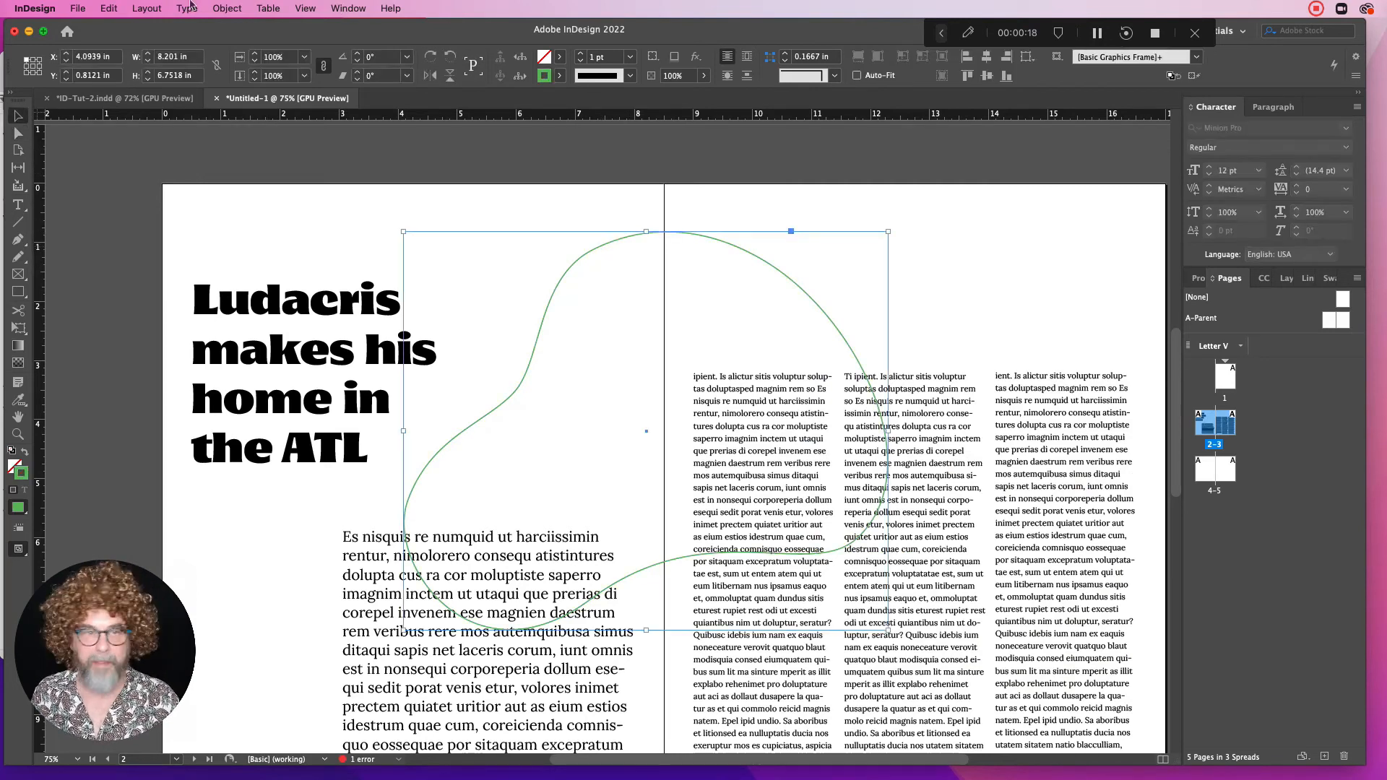
click(69, 7)
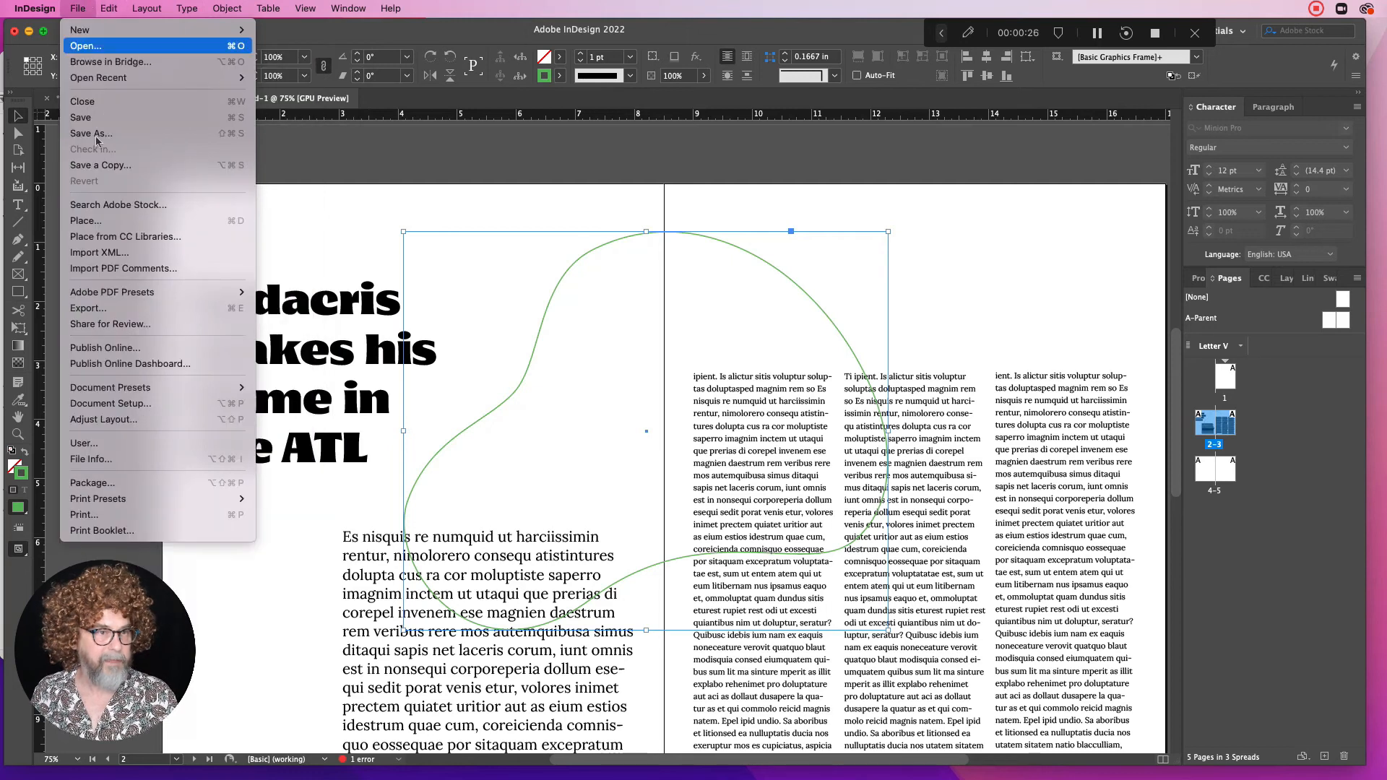
click(108, 220)
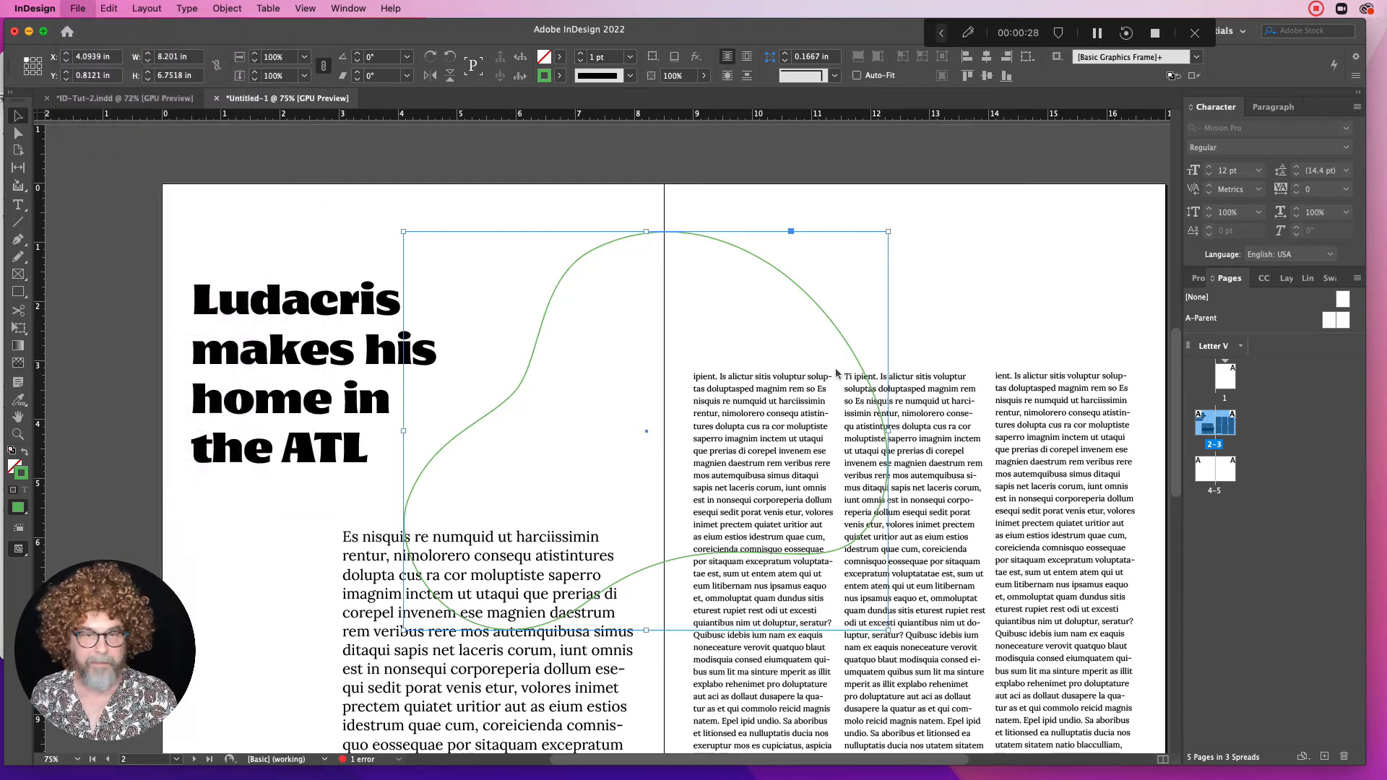
drag(887, 408, 711, 418)
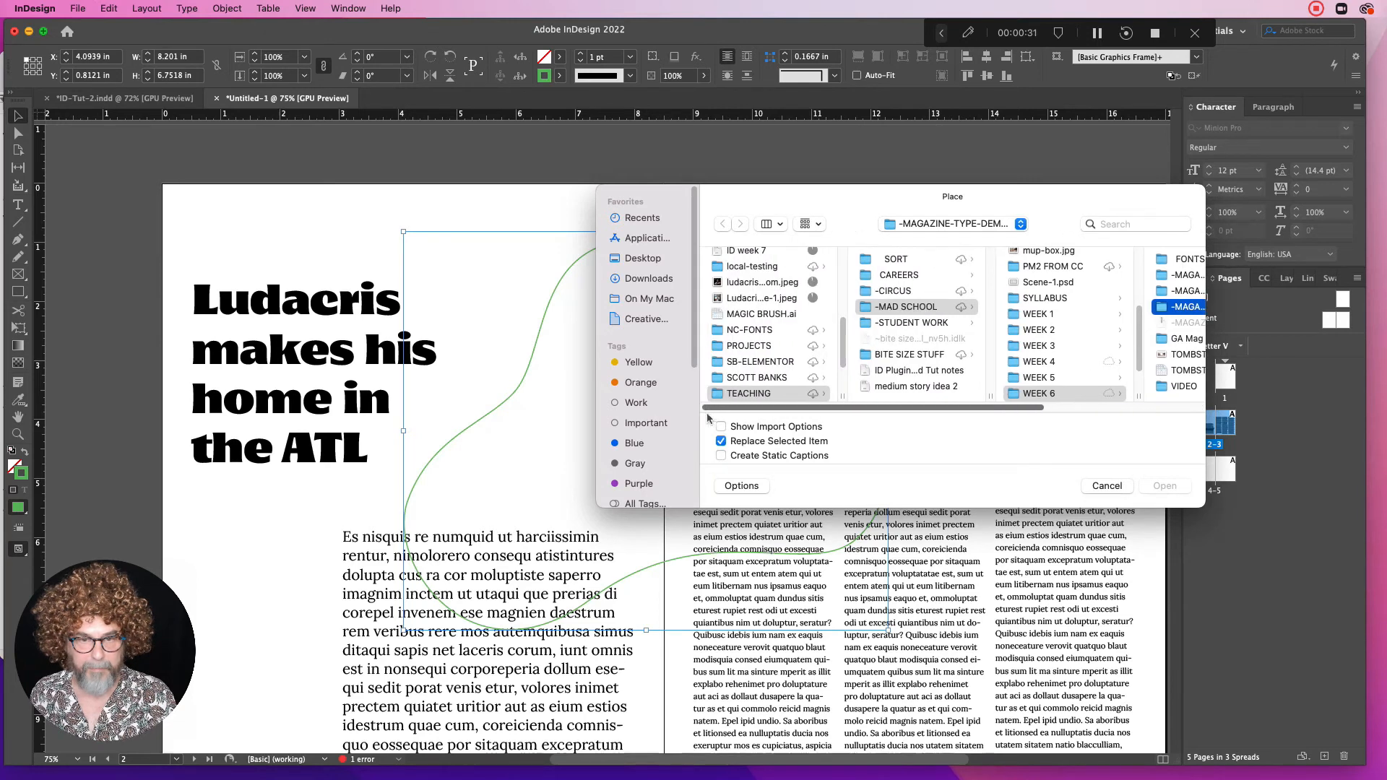
click(758, 284)
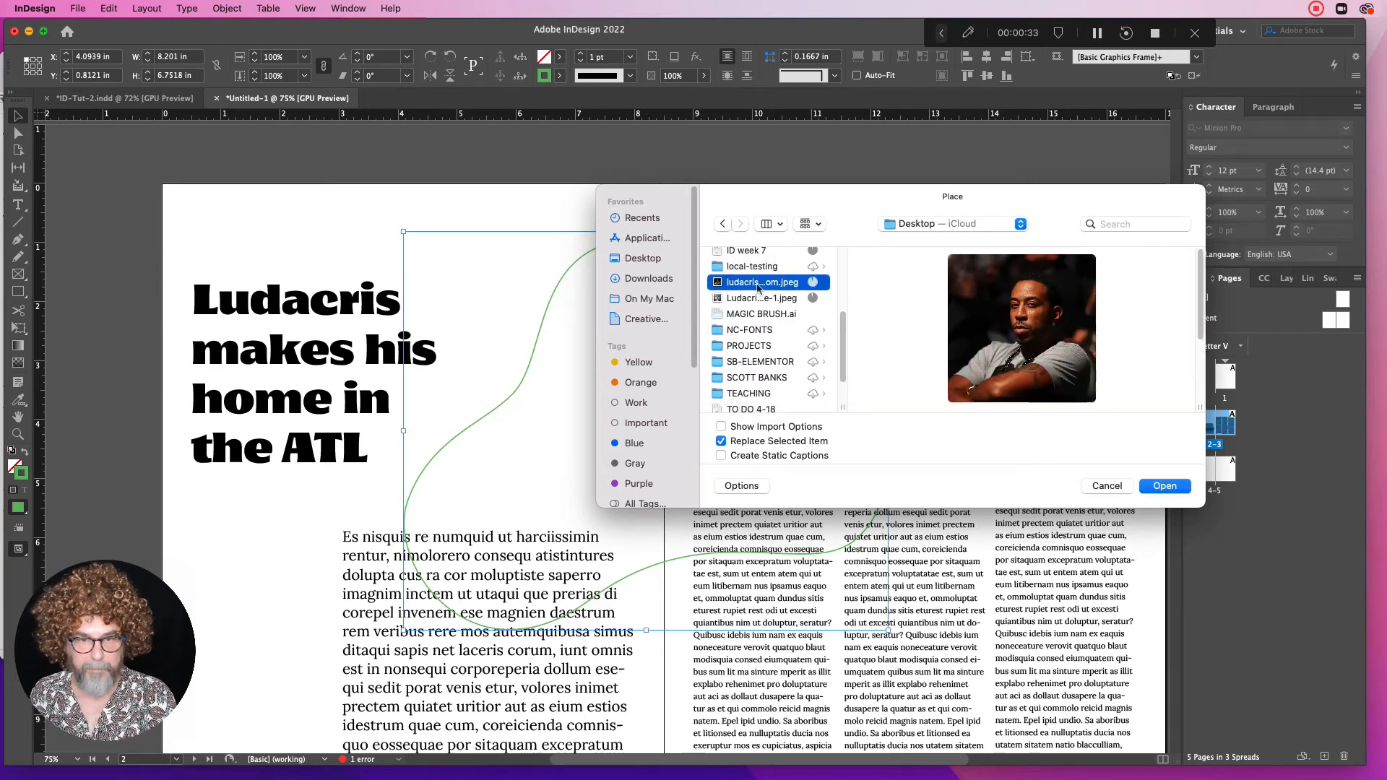
click(1164, 487)
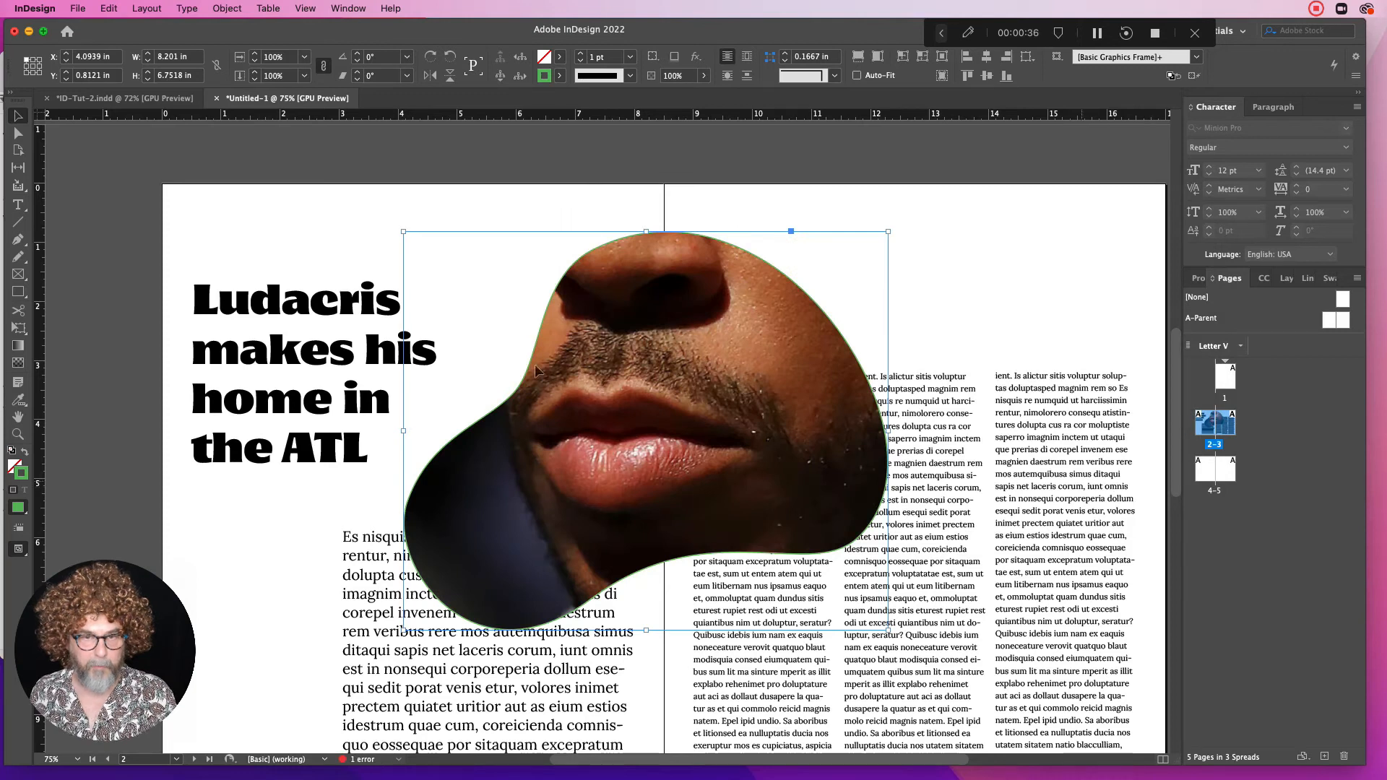
Try shrinking the picture frame from its upper-left corner to about 6.7 by 5.7 in, and undo the resize
click(19, 133)
click(92, 164)
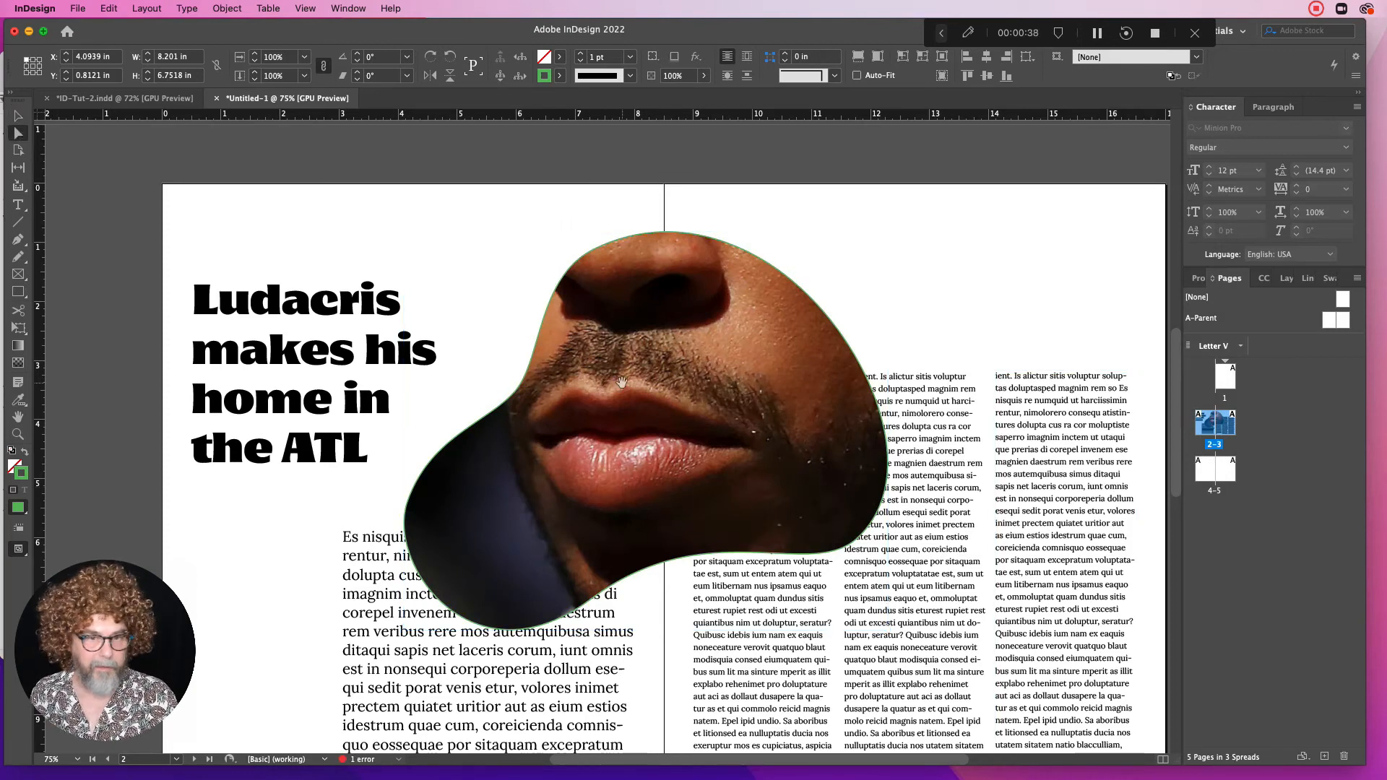
click(25, 117)
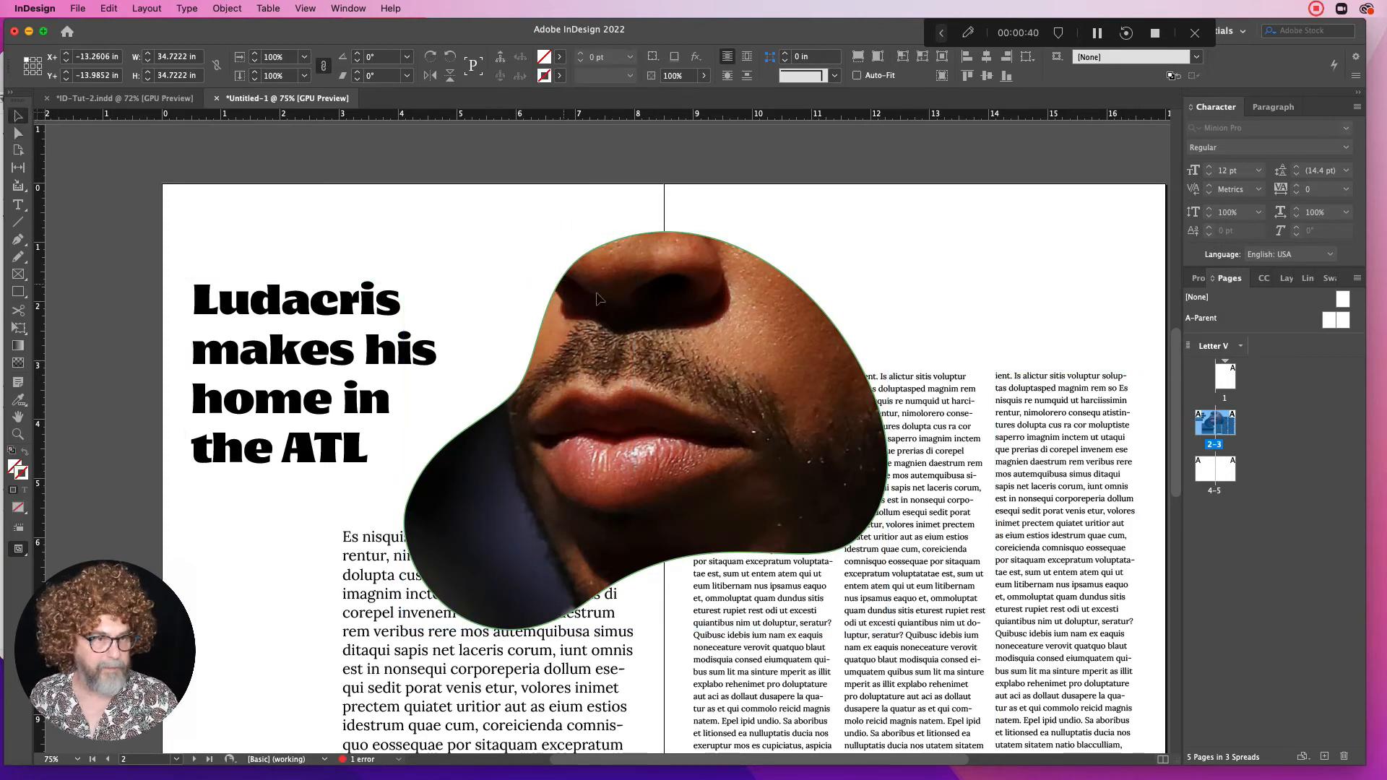
click(640, 432)
drag(401, 232, 491, 289)
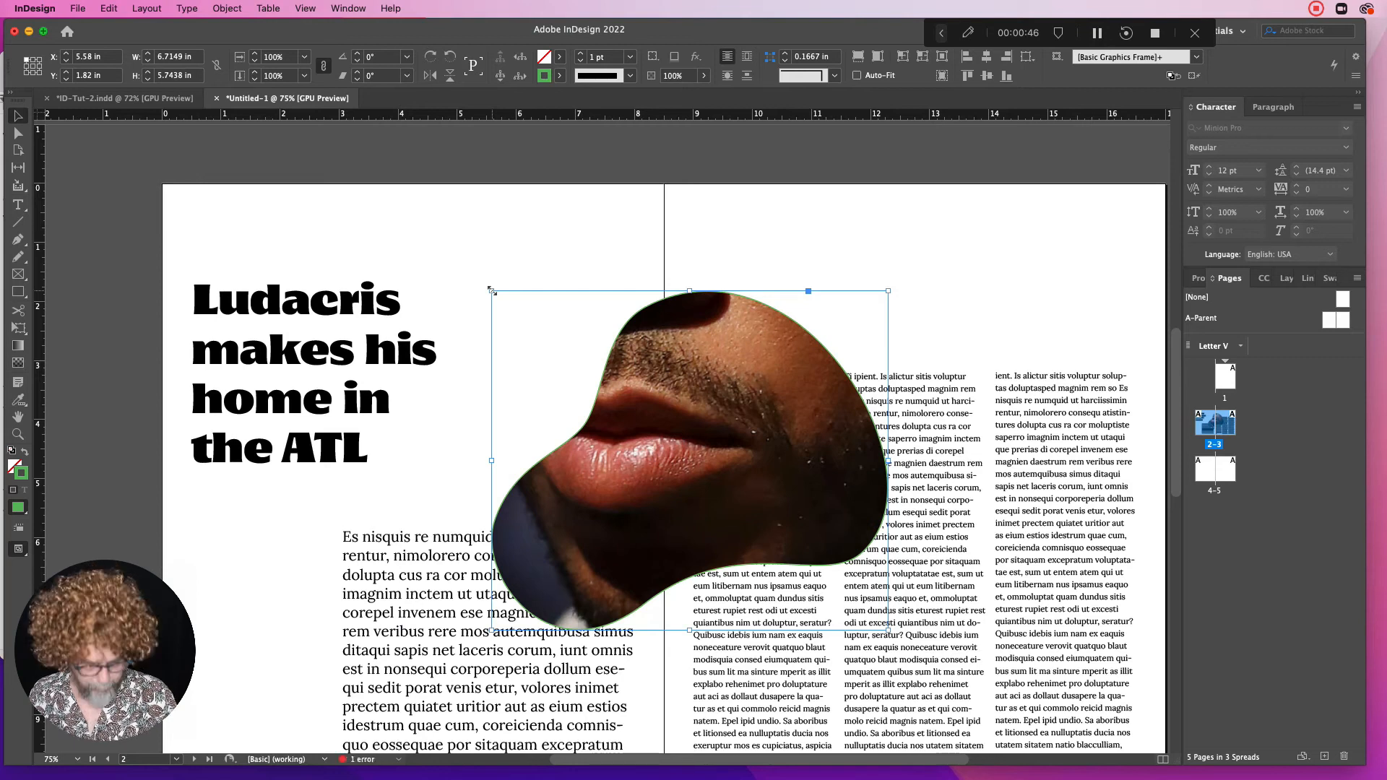
key(super+z)
Select the portrait inside the curved frame and shift it down and right until its upper-left corner is within reach
click(677, 352)
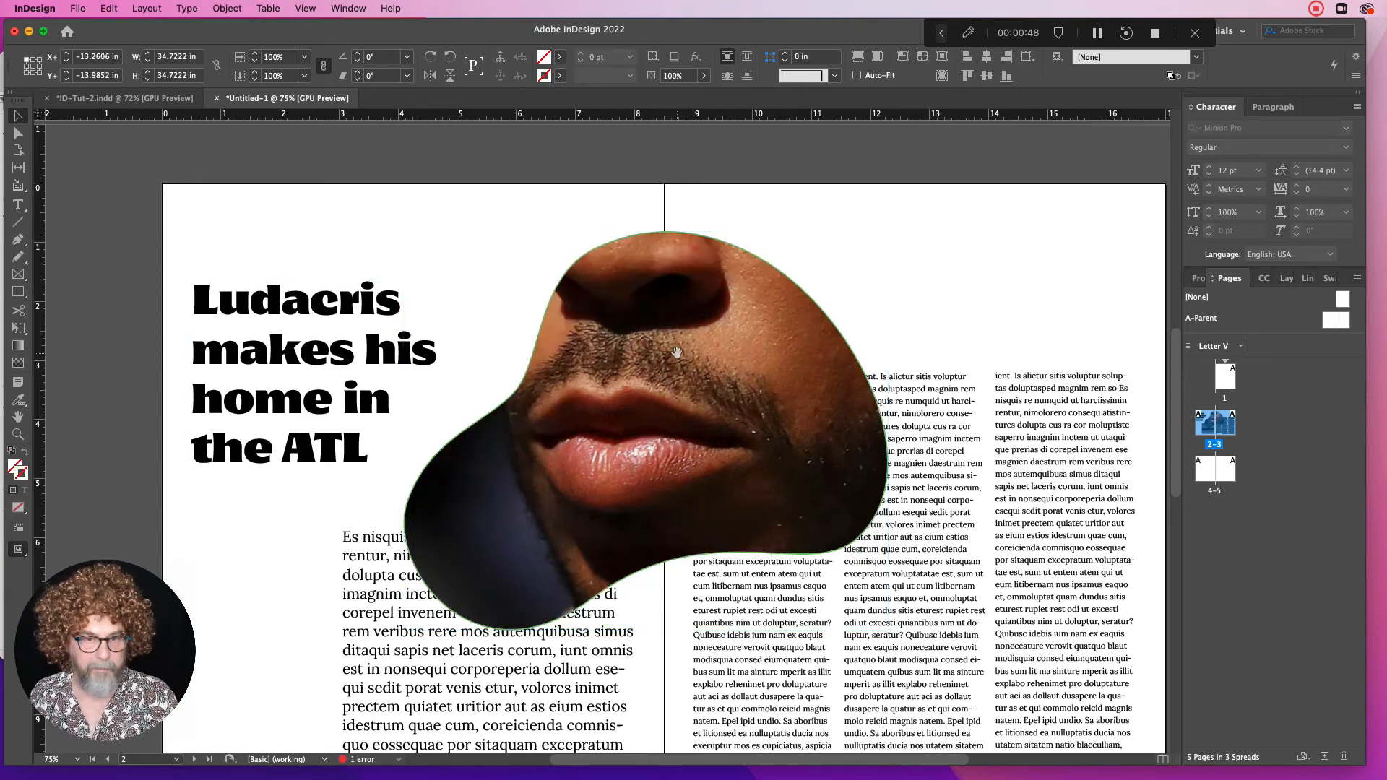
click(18, 134)
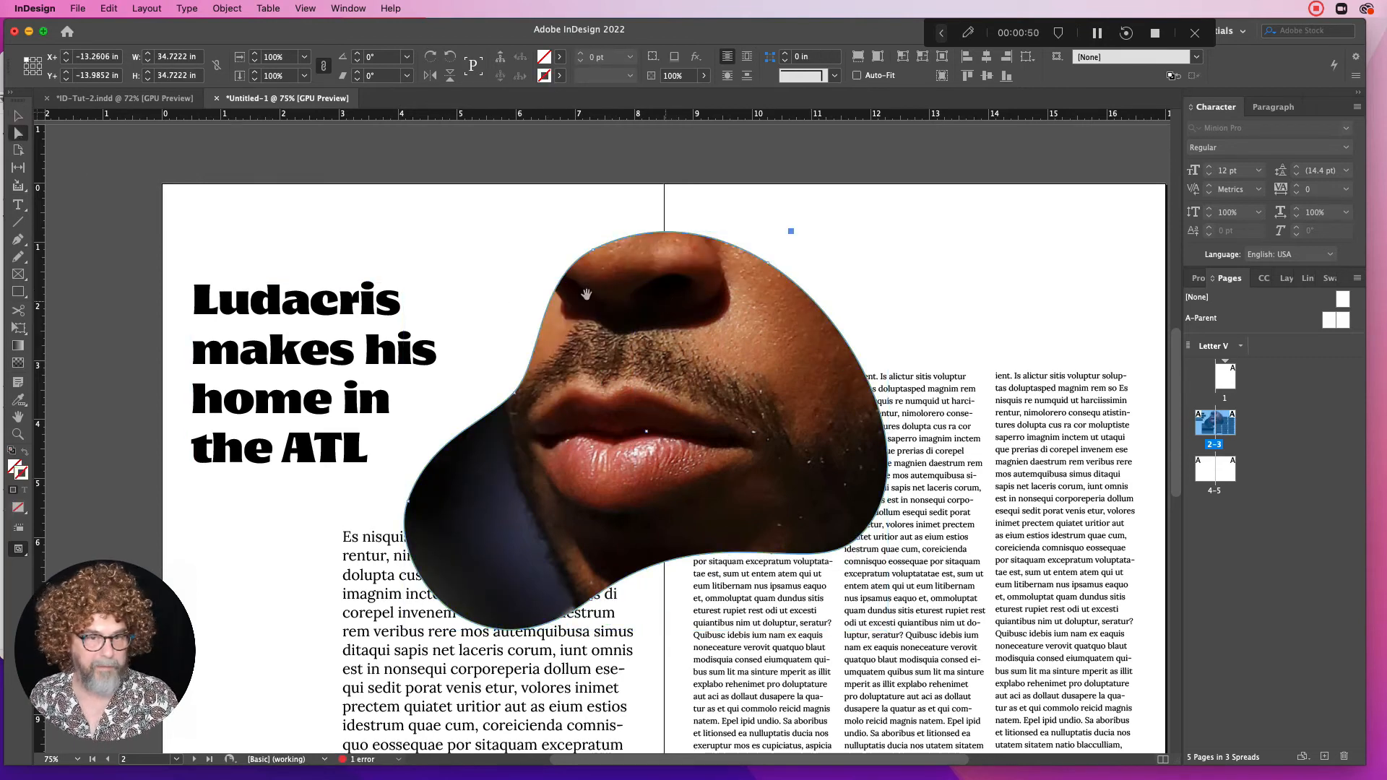
key(Escape)
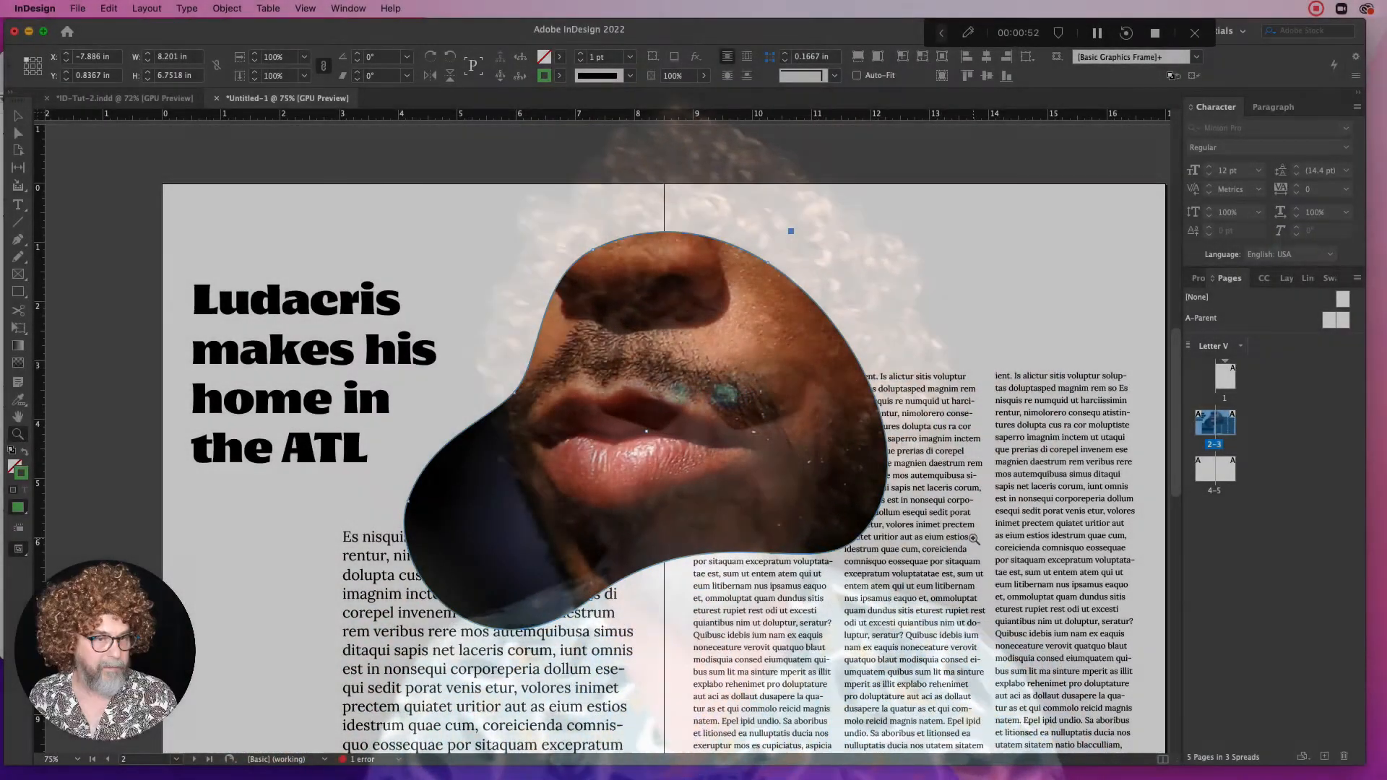
alt+click(672, 353)
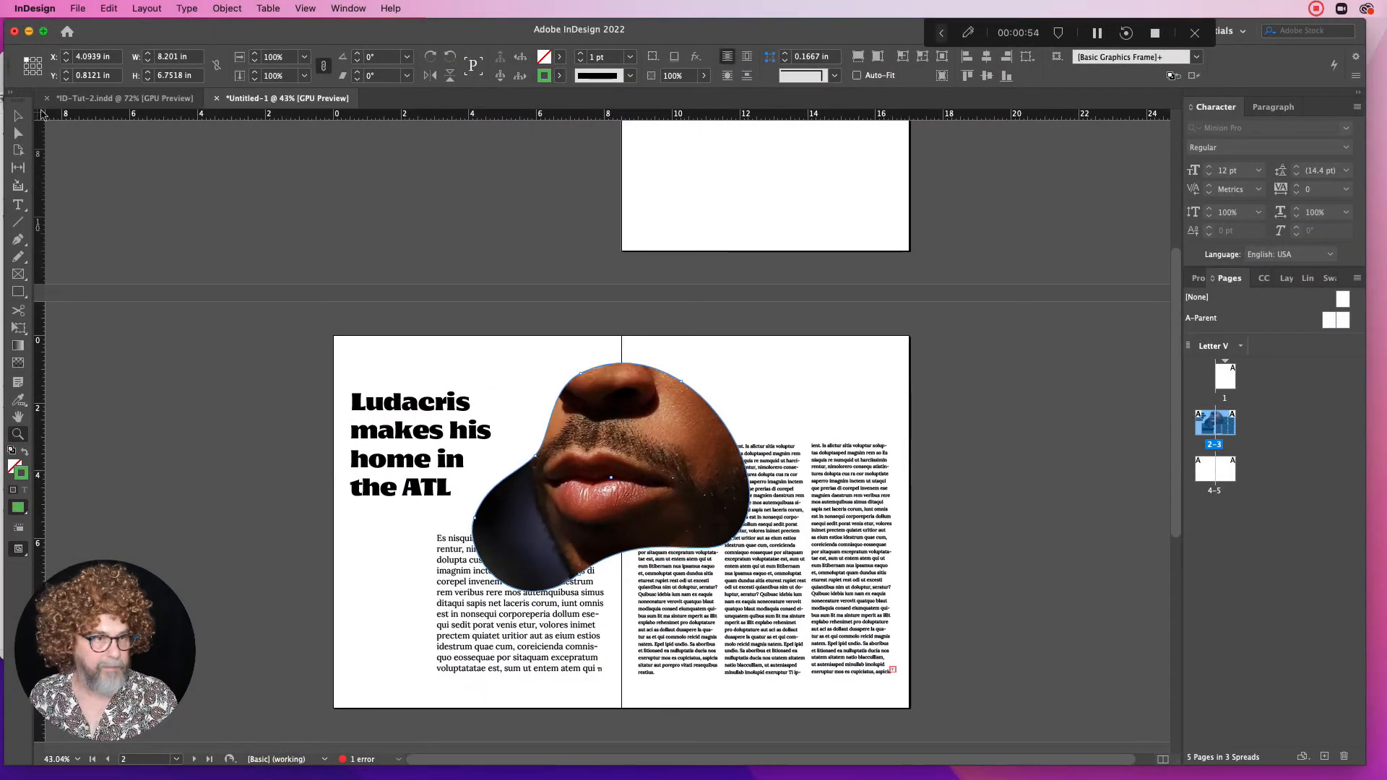
click(18, 116)
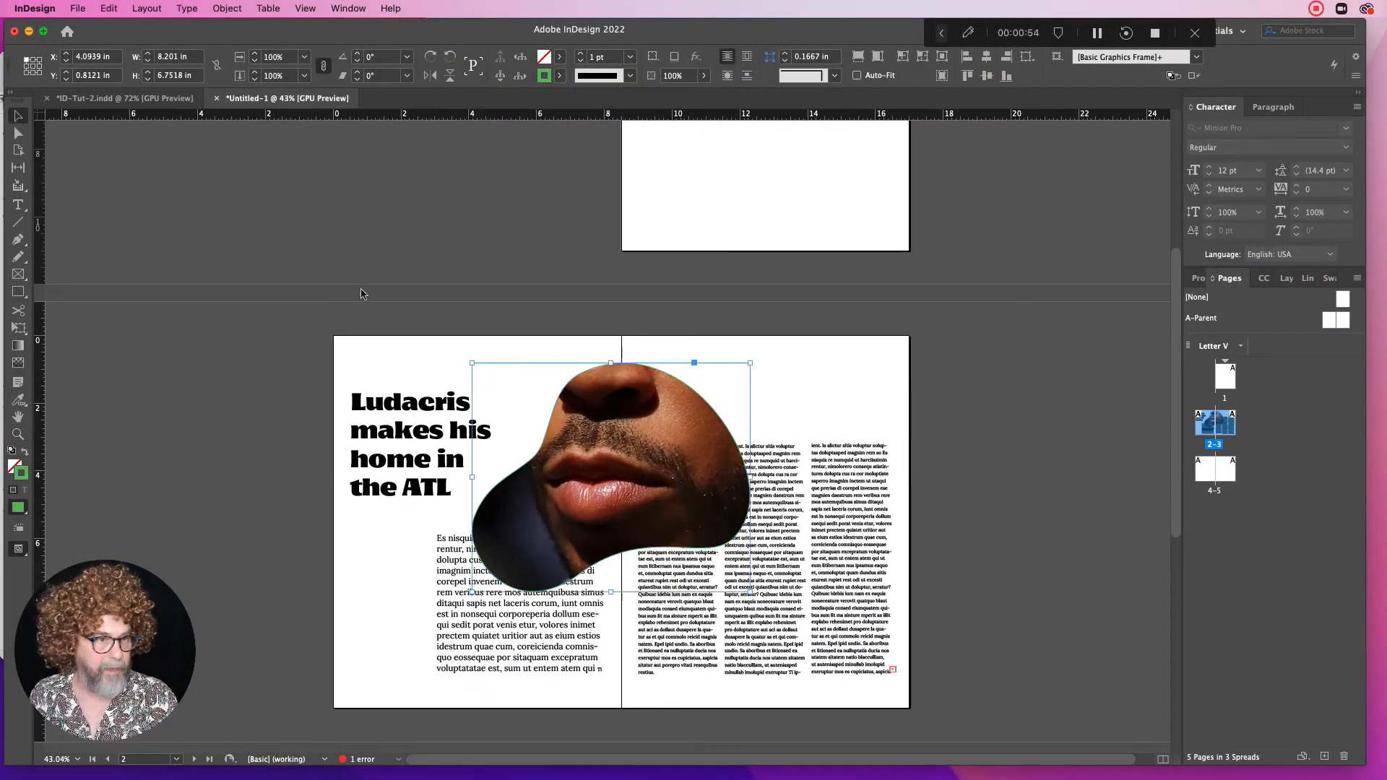
double_click(607, 423)
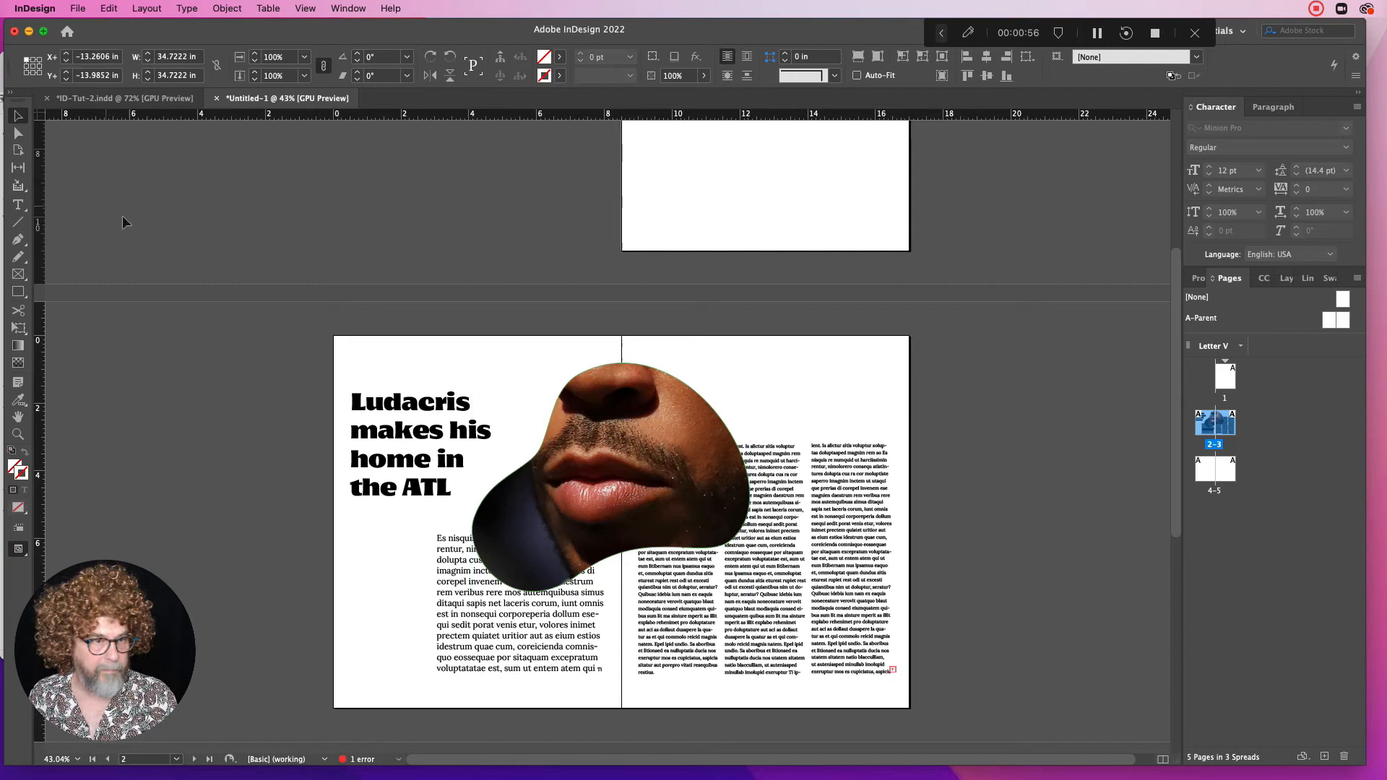
key(a)
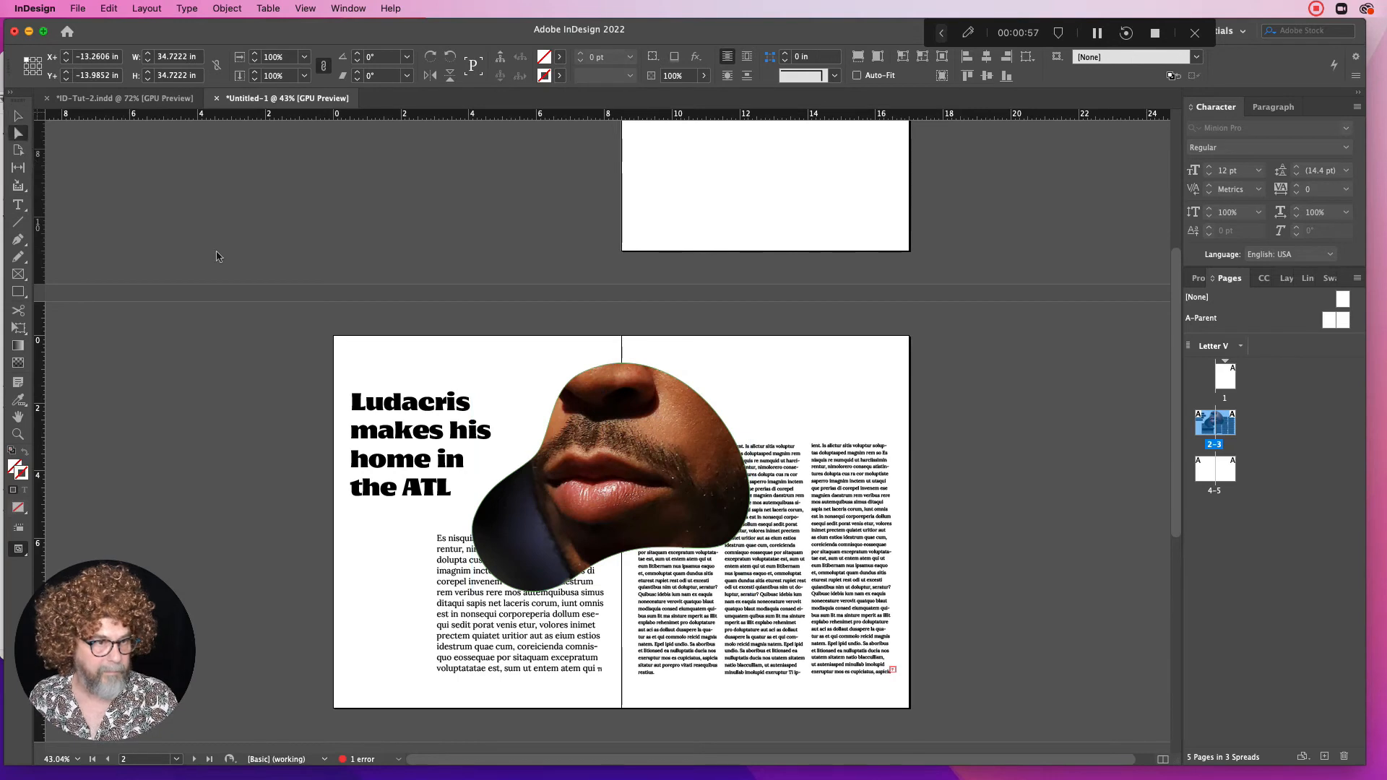
drag(628, 443, 647, 487)
click(18, 115)
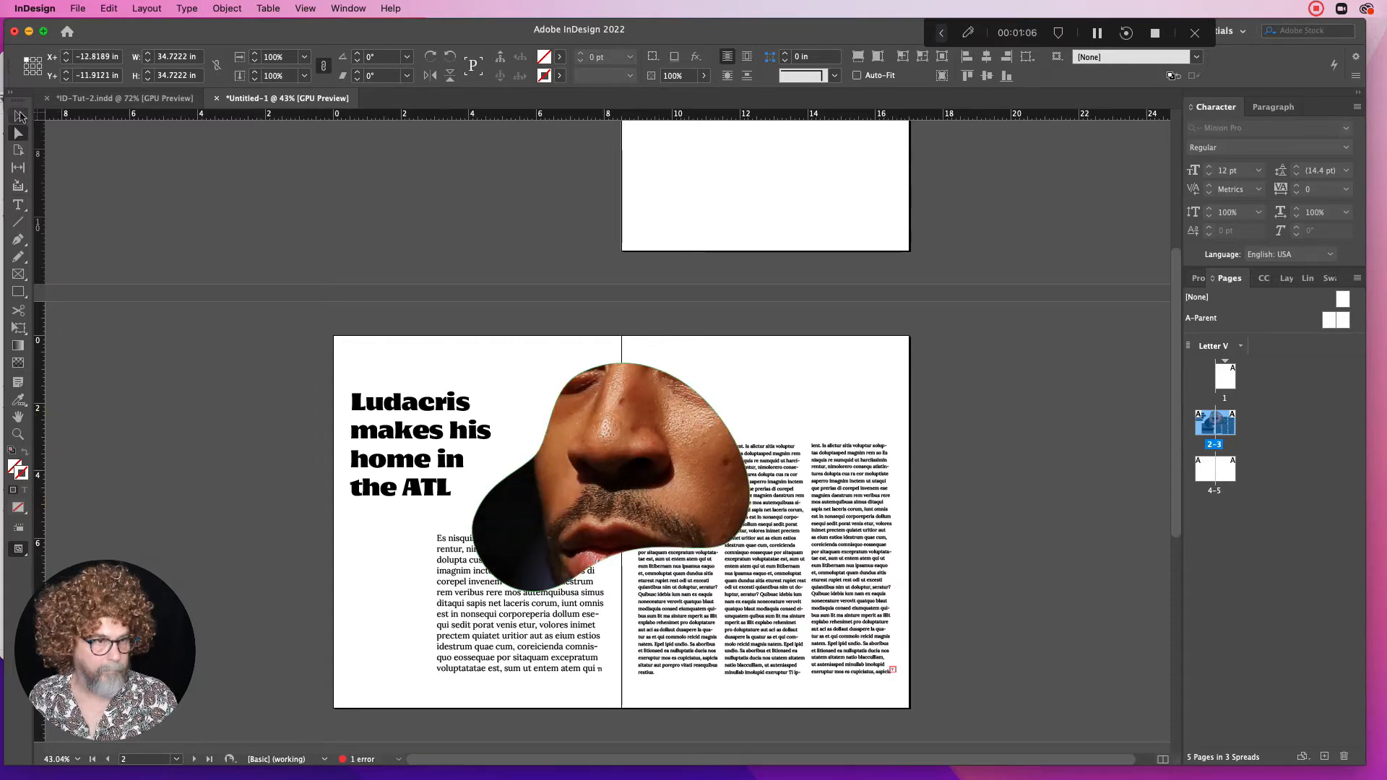
drag(634, 425, 669, 505)
drag(650, 448, 643, 513)
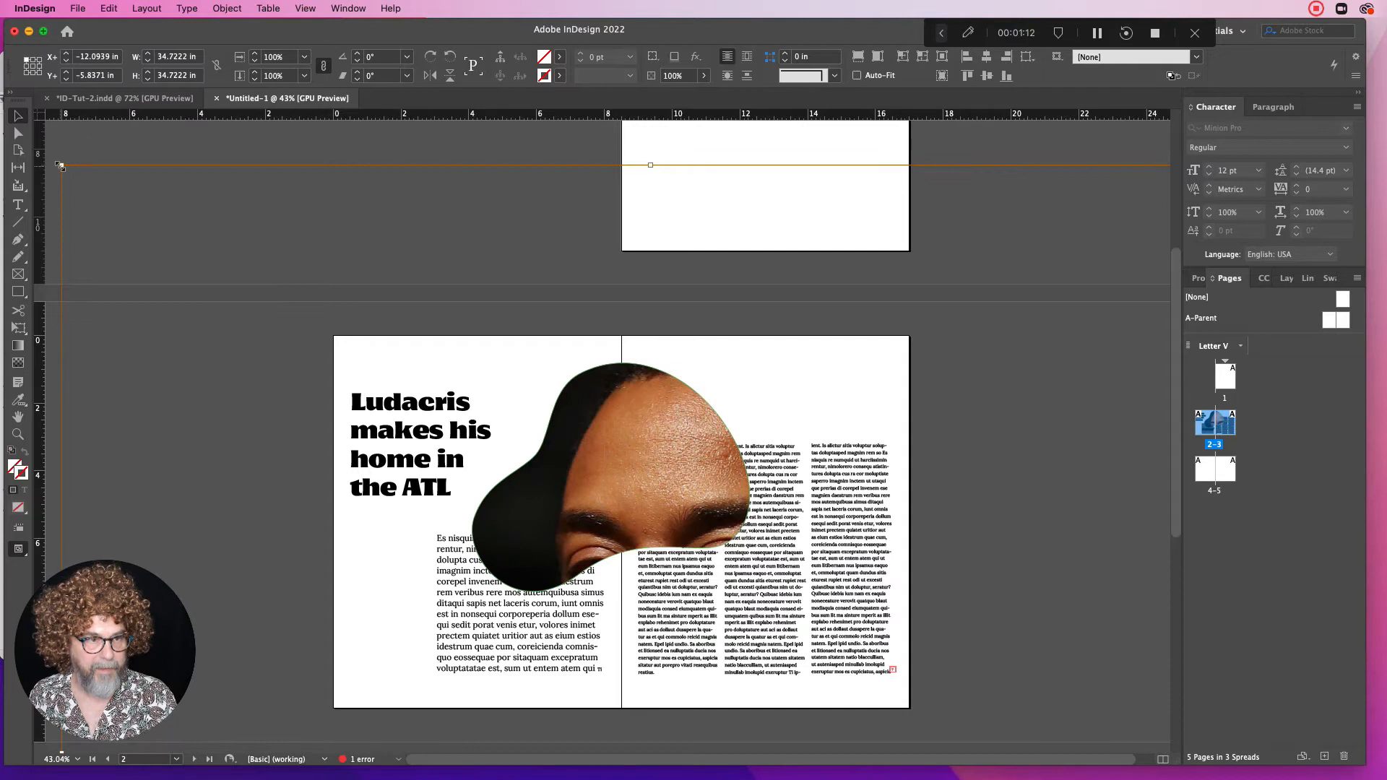
Scale the portrait proportionally to about 32 percent, about 11.1 in square, and reposition it until the whole face sits inside the curved frame
drag(60, 165, 60, 166)
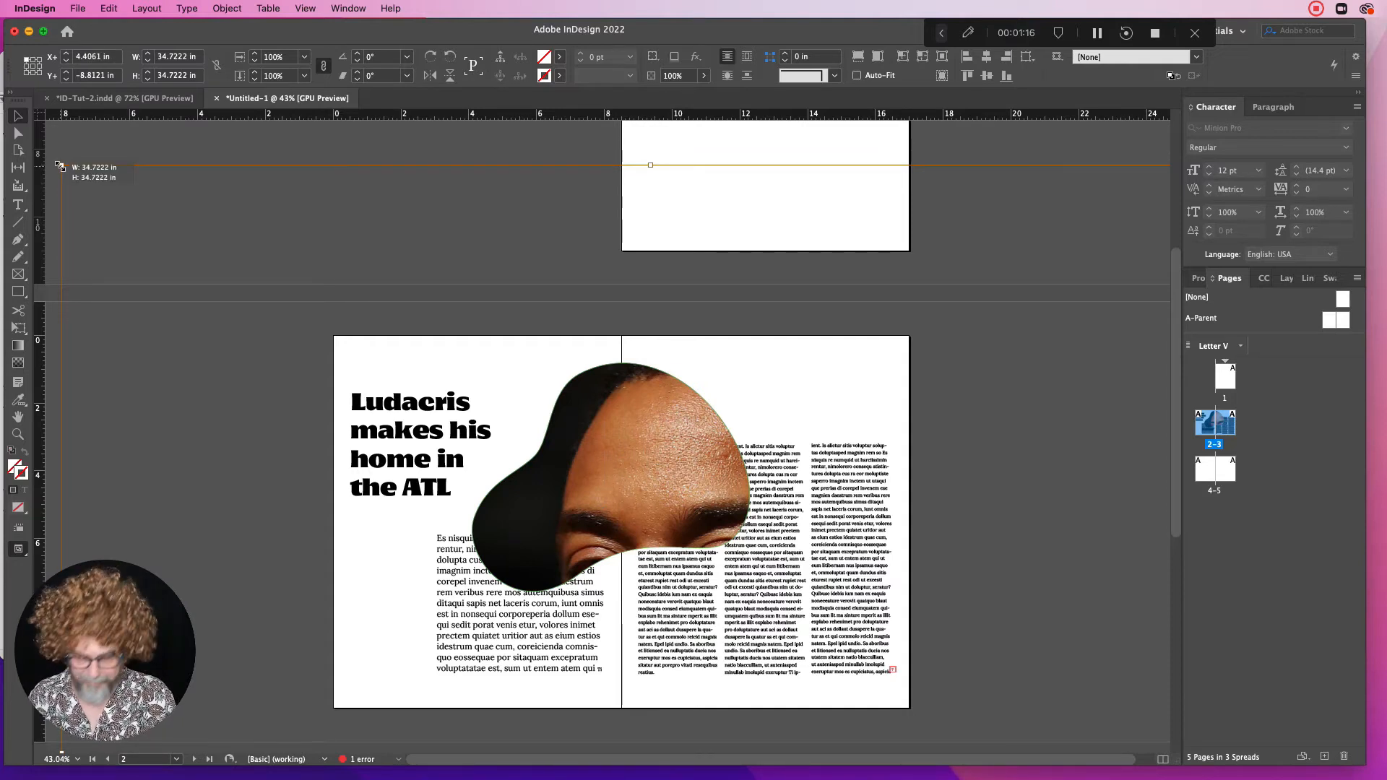
drag(60, 165, 476, 366)
drag(275, 323, 446, 471)
drag(538, 547, 438, 368)
drag(324, 291, 472, 440)
drag(577, 505, 463, 352)
drag(359, 287, 520, 393)
drag(669, 515, 573, 422)
drag(367, 296, 444, 374)
mouse_move(648, 506)
mouse_down()
mouse_move(633, 463)
mouse_move(653, 495)
mouse_move(642, 485)
mouse_up()
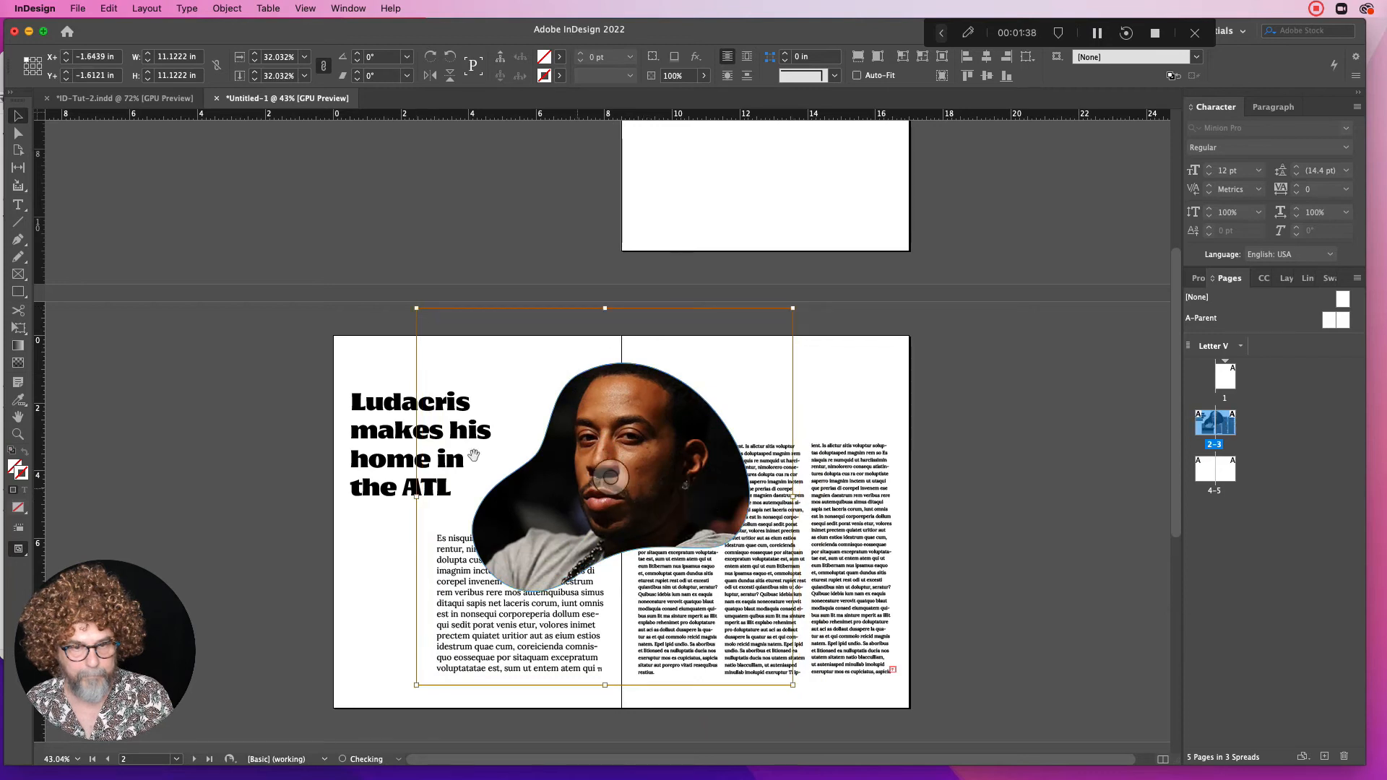
Fine-tune the portrait inside its frame to about 28.5 percent, about 9.9 in square, centring the face, and deselect it
drag(793, 685, 751, 658)
drag(570, 510, 576, 506)
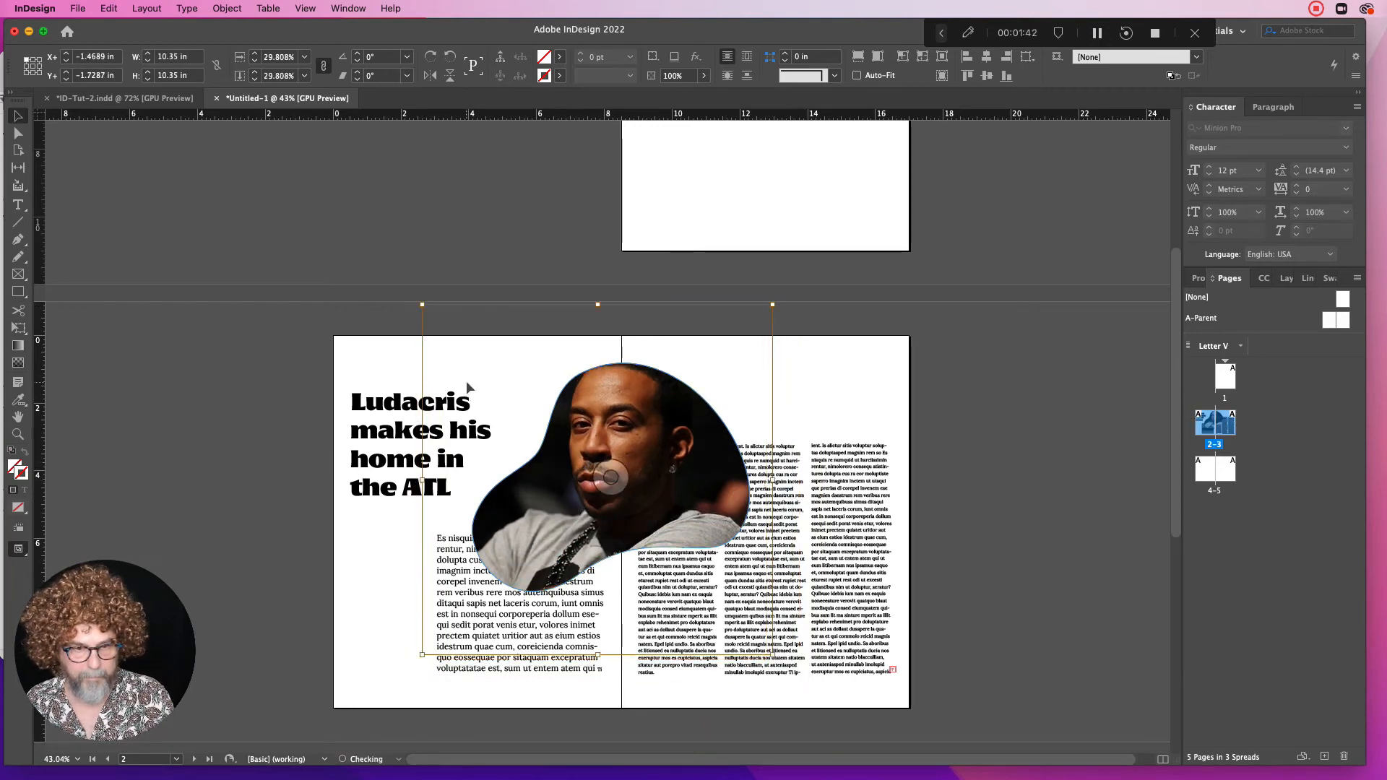
drag(421, 304, 451, 321)
drag(618, 438, 613, 435)
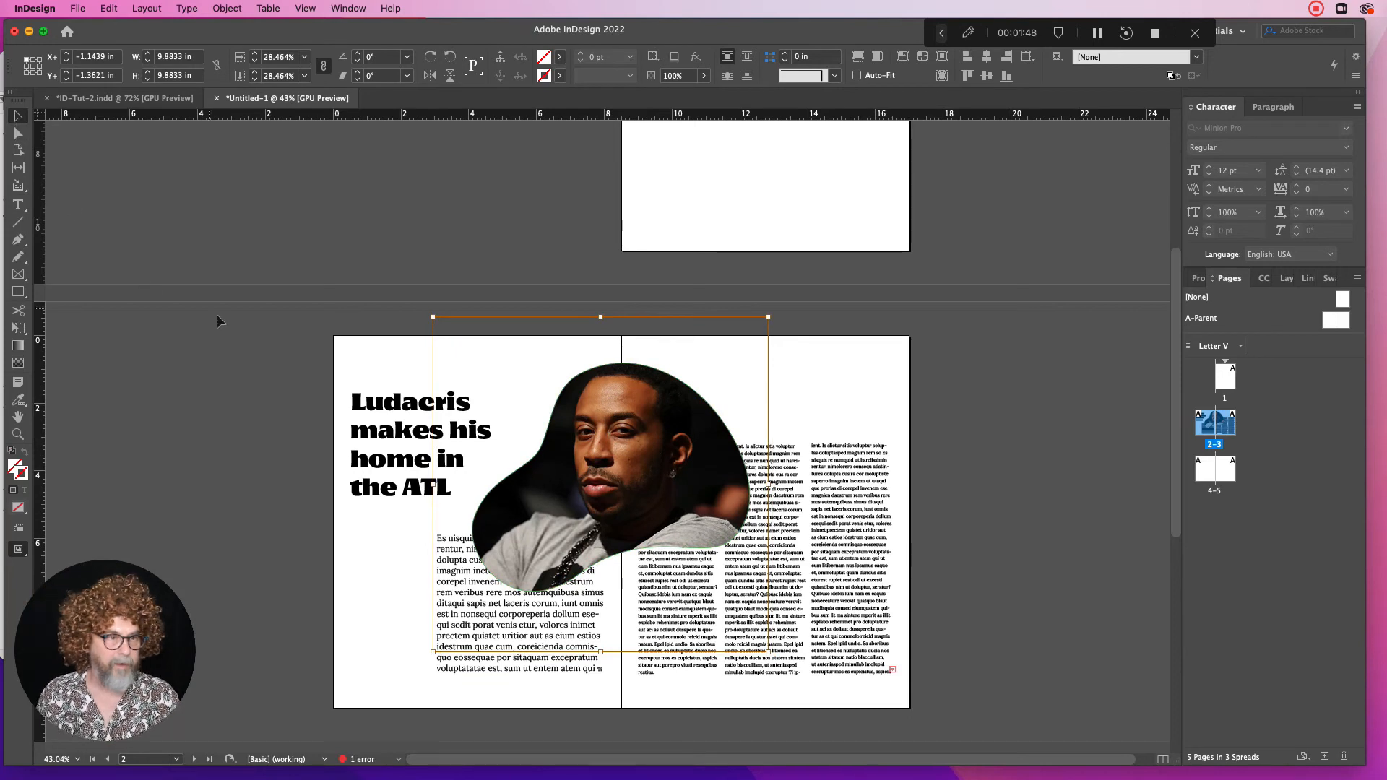
click(231, 344)
Wrap the text around the curved portrait's object shape, with wrap on both right and left sides
click(831, 459)
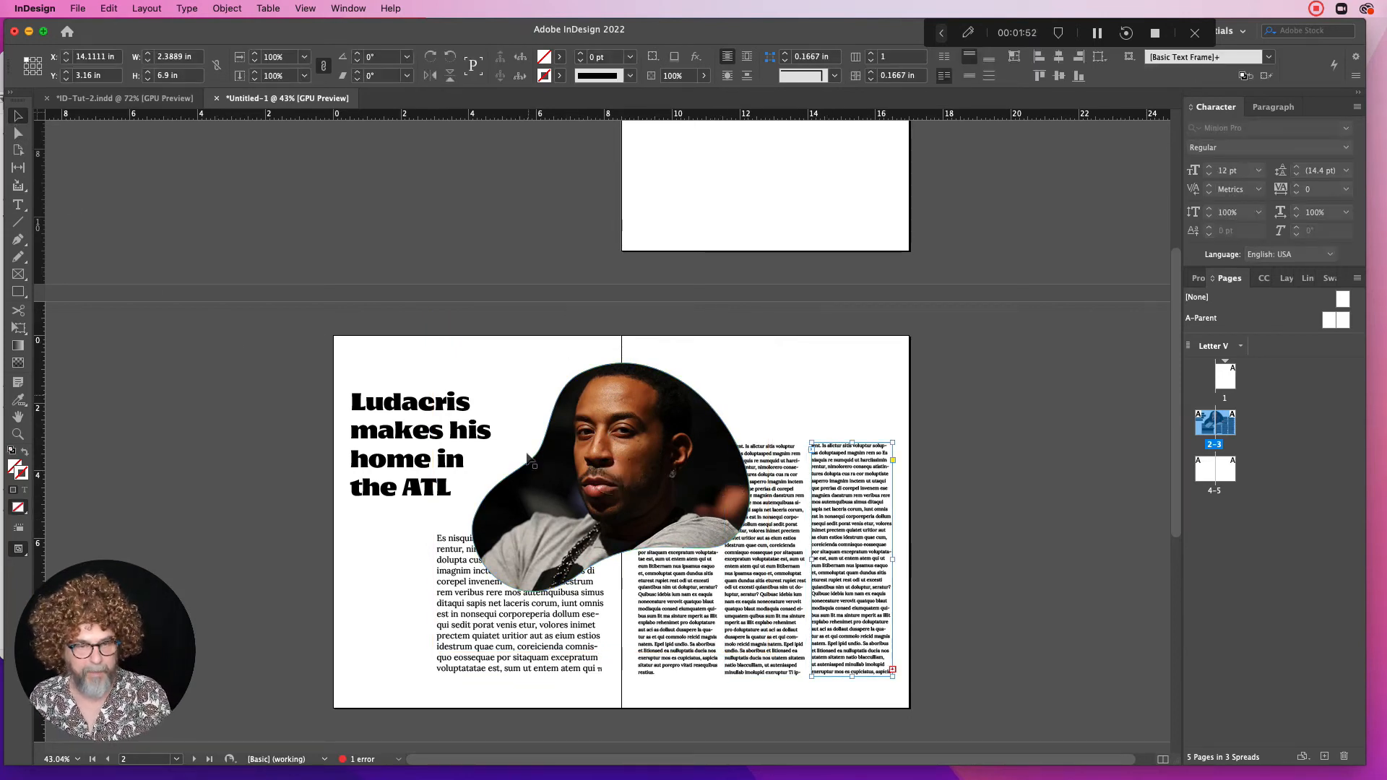
click(540, 518)
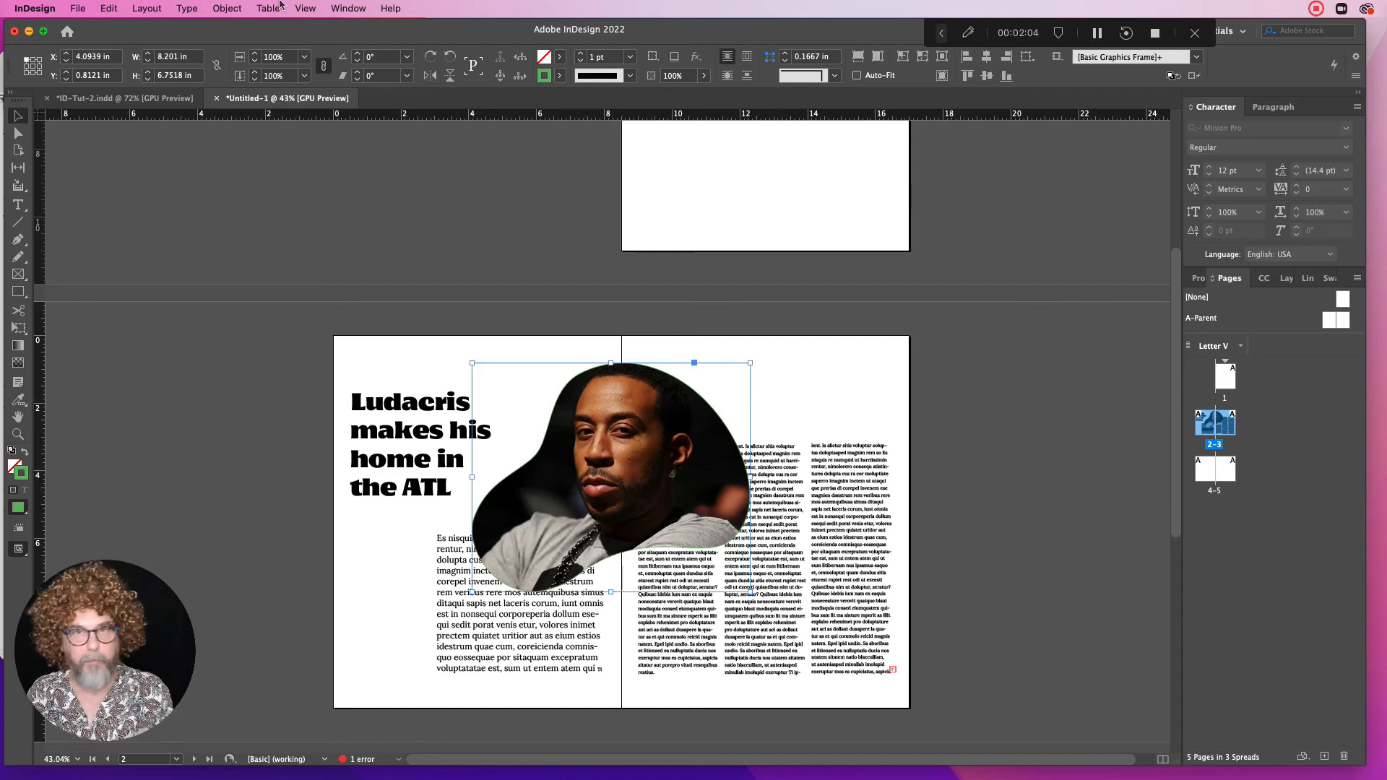
click(349, 8)
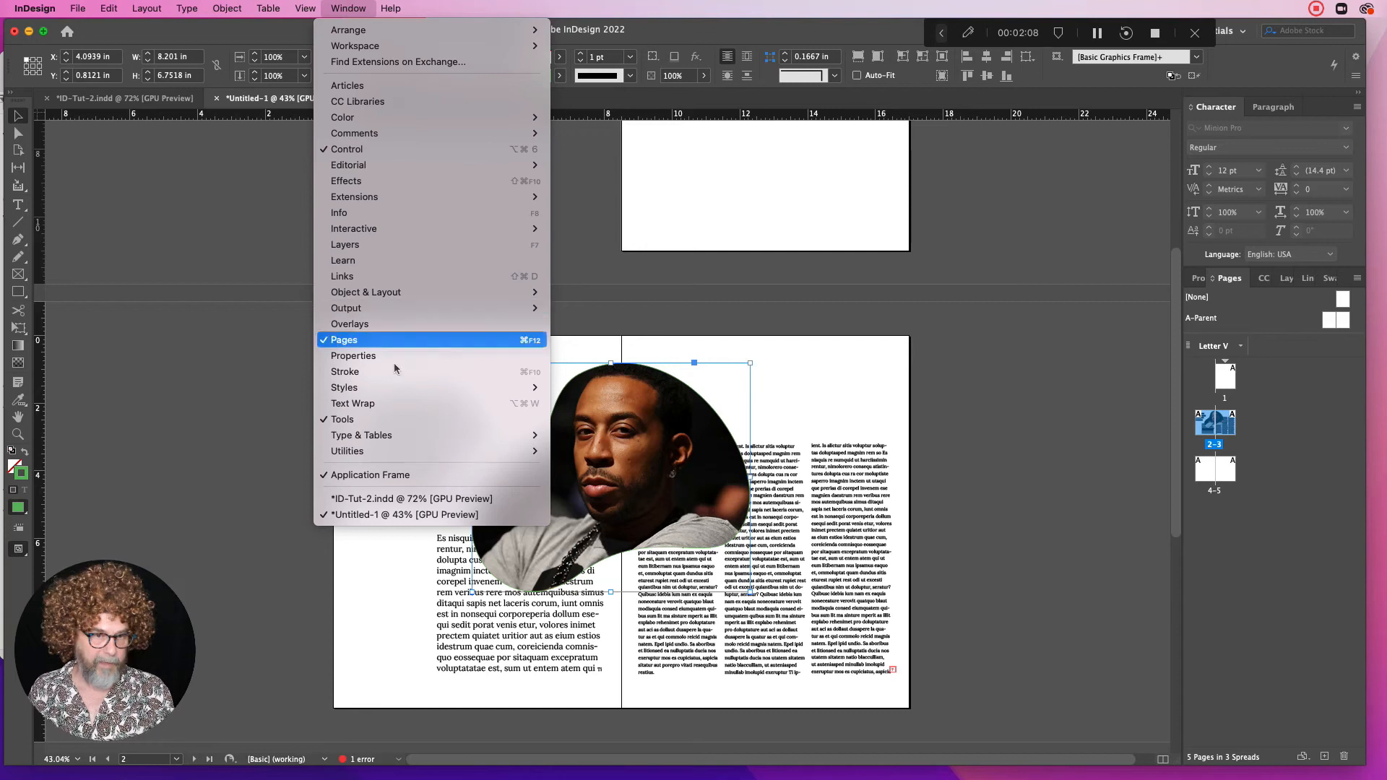
click(392, 403)
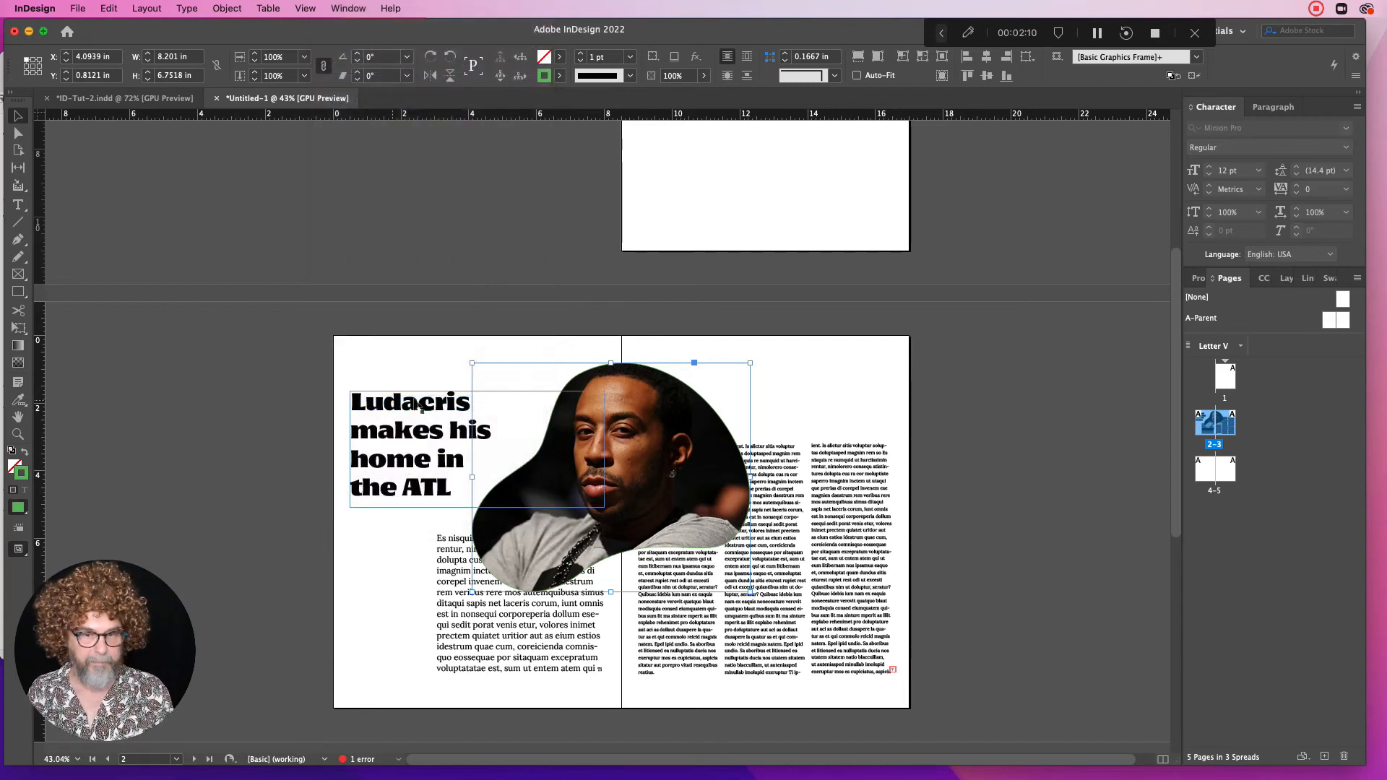
drag(1386, 303, 1040, 360)
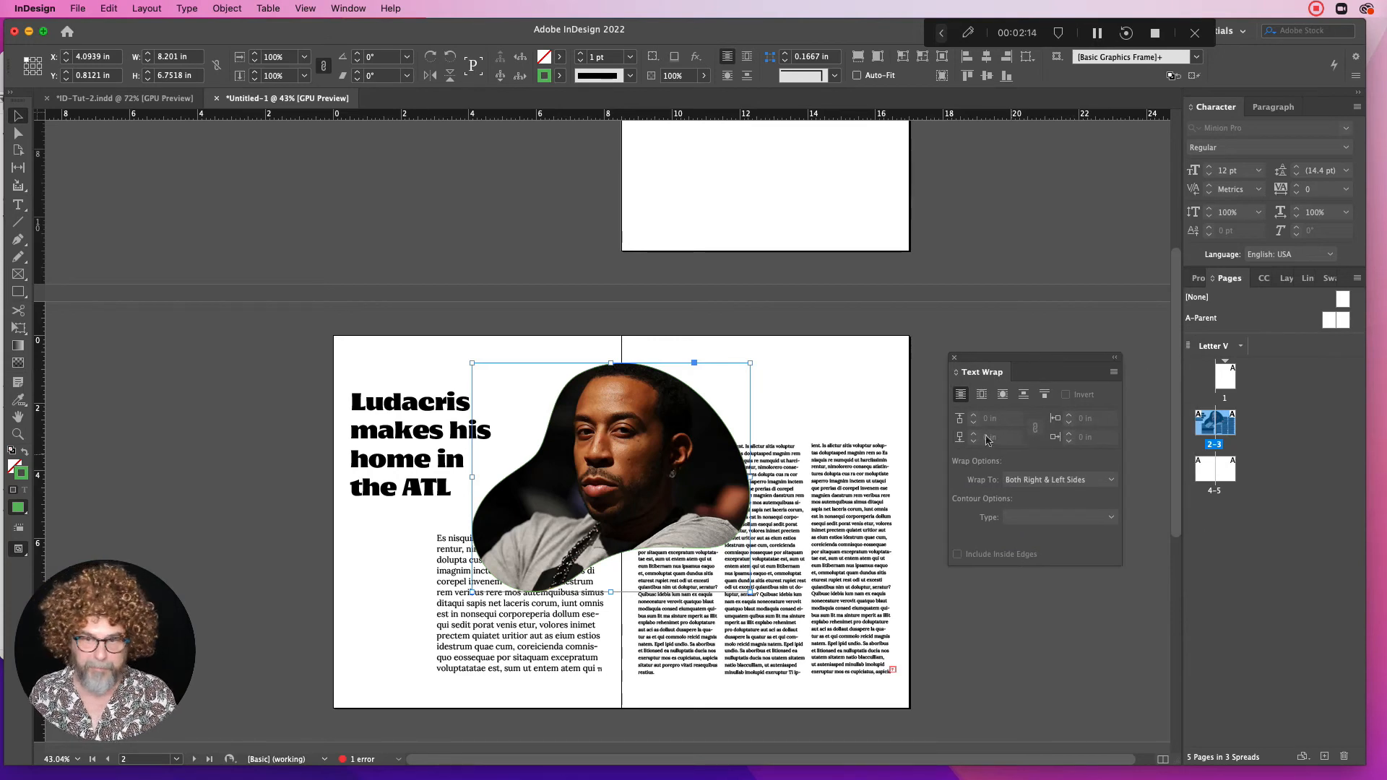
click(1002, 396)
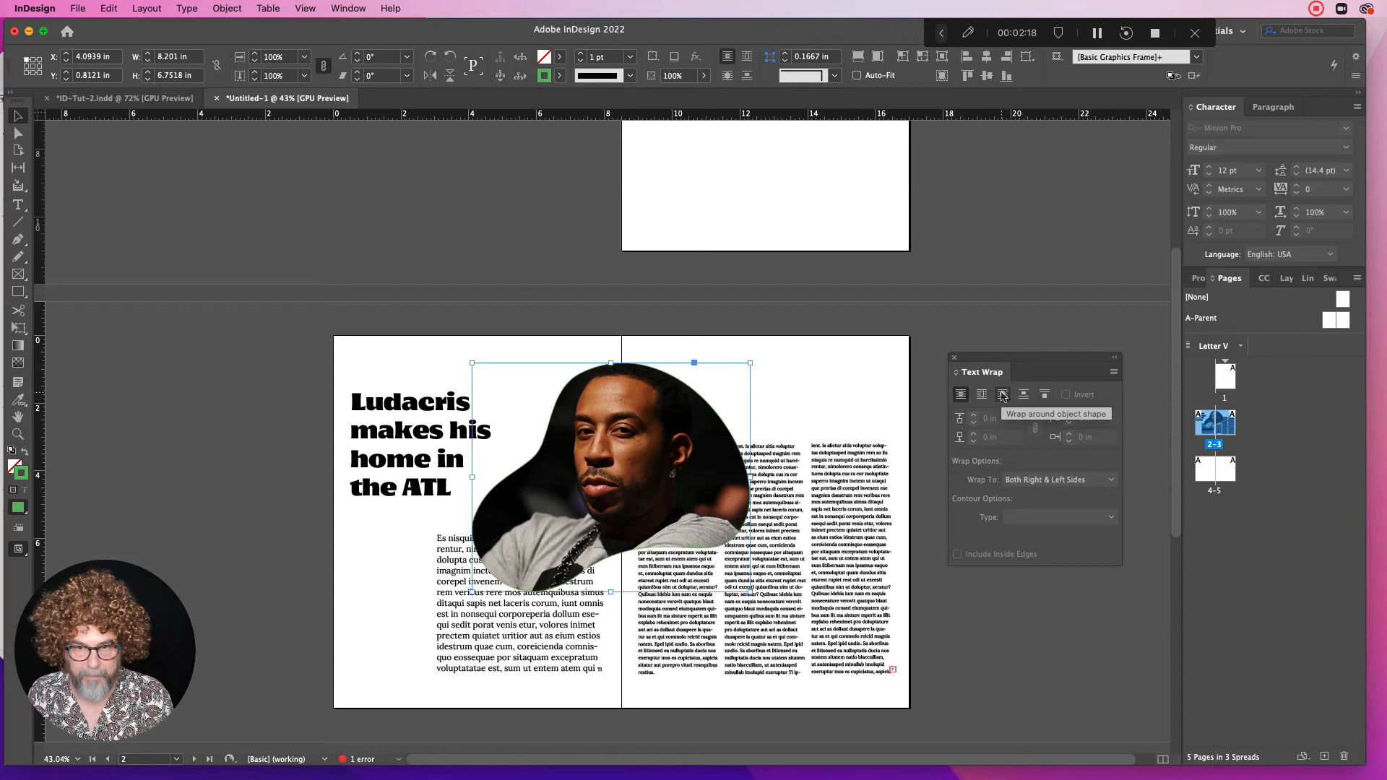
click(1041, 479)
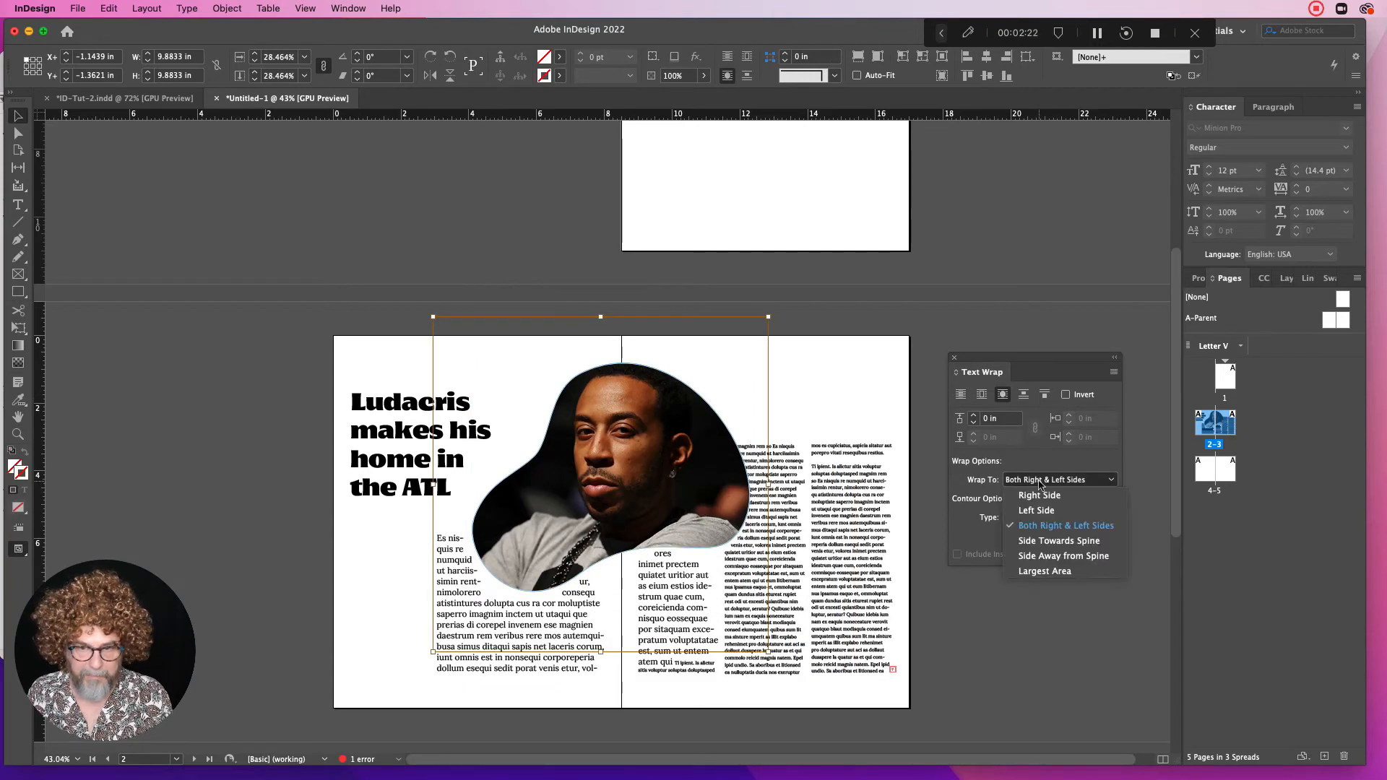
click(1018, 525)
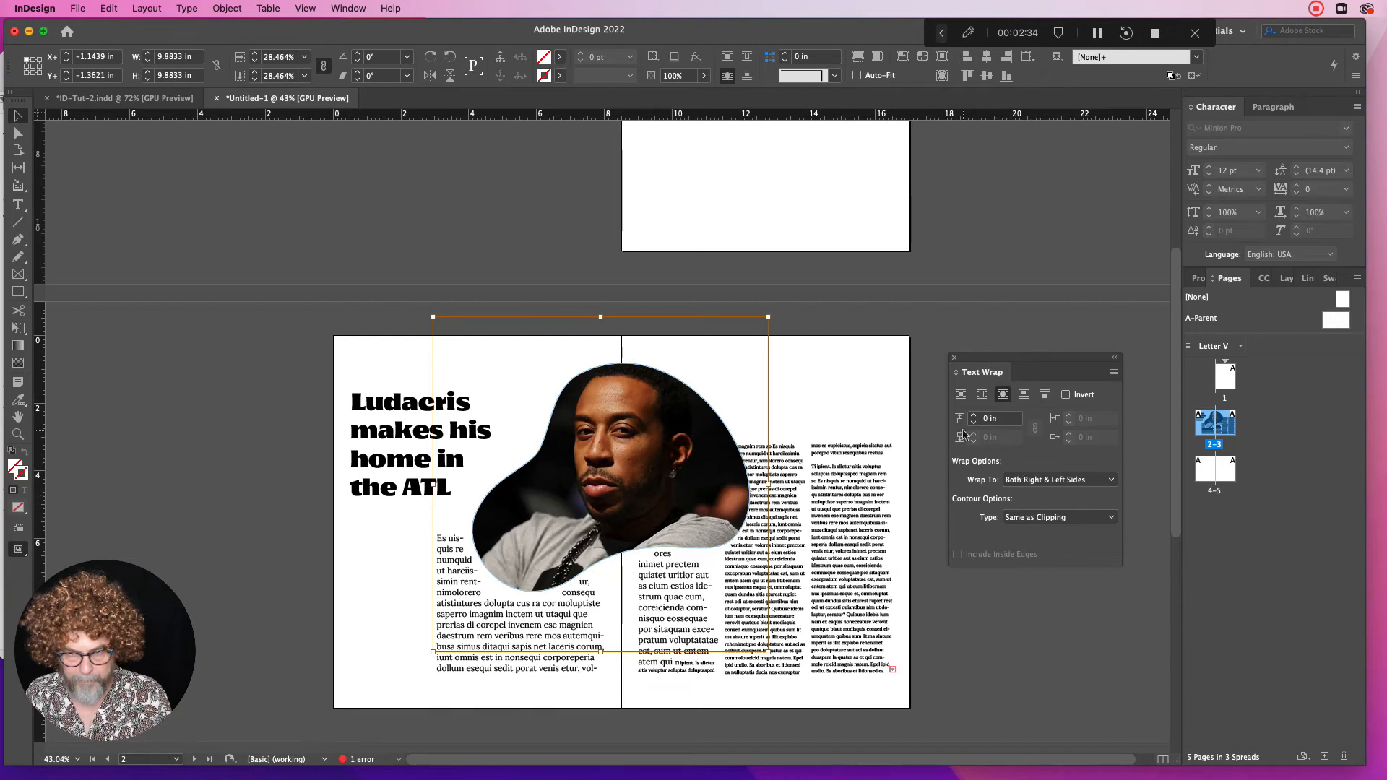
Try a text wrap offset of 0.1 in around the portrait
click(985, 422)
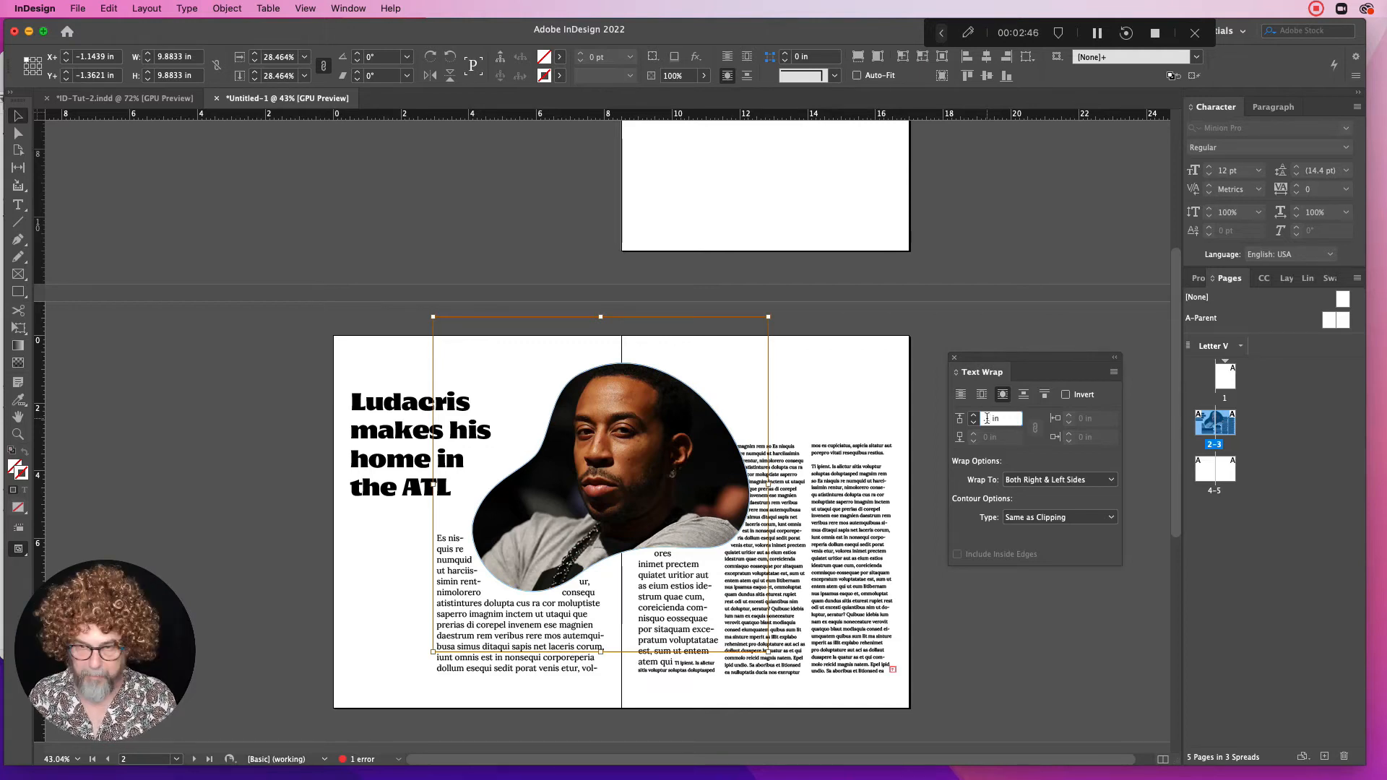
text(0.1)
key(Return)
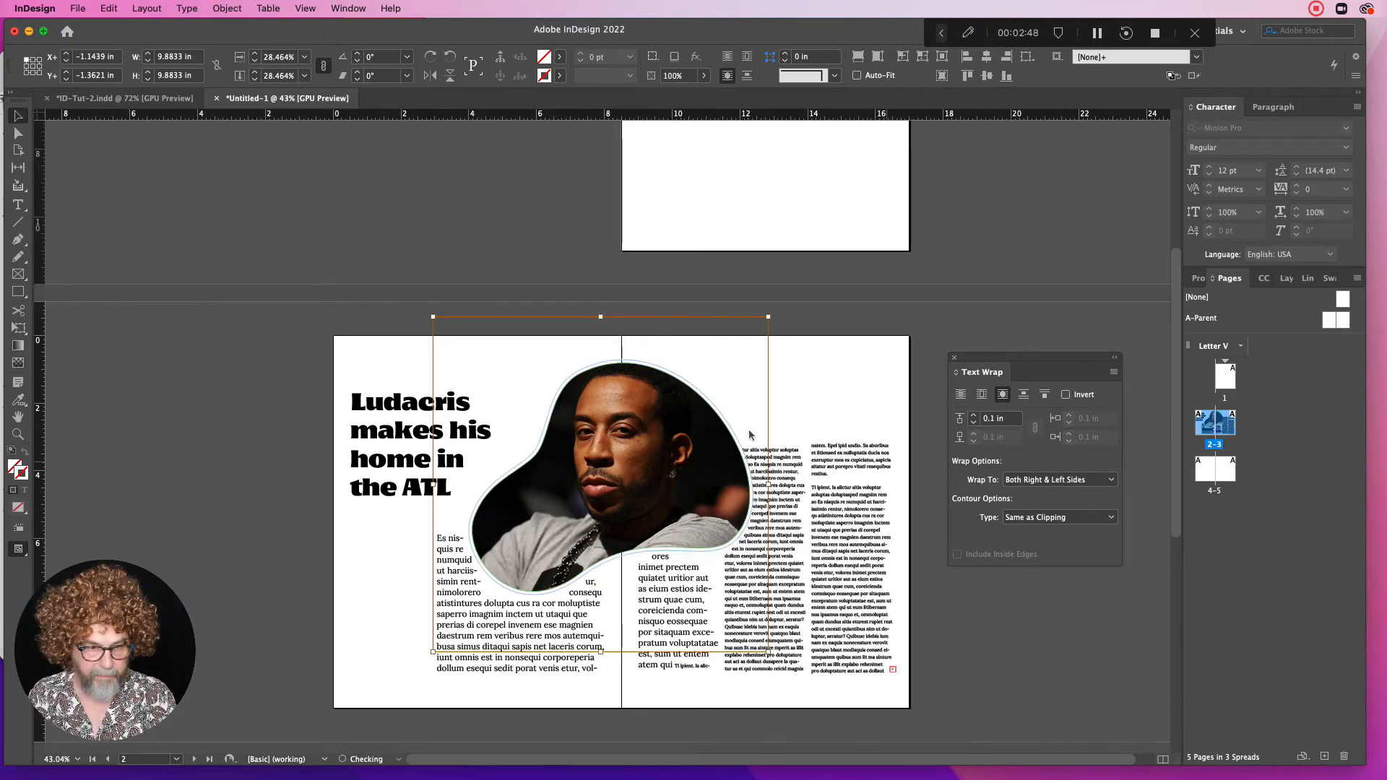
Set the portrait's text wrap offset to 0.2 in and deselect it
click(993, 424)
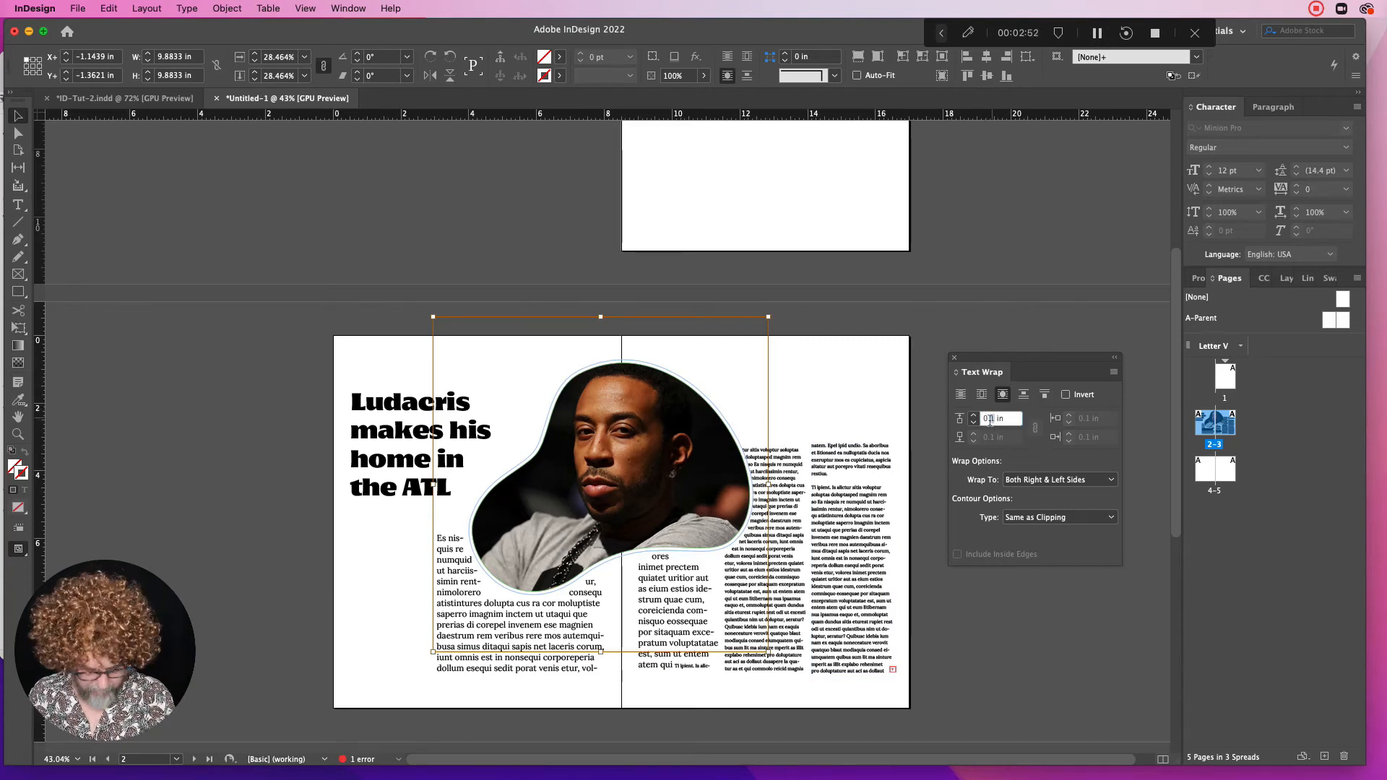
text(0.2)
key(Return)
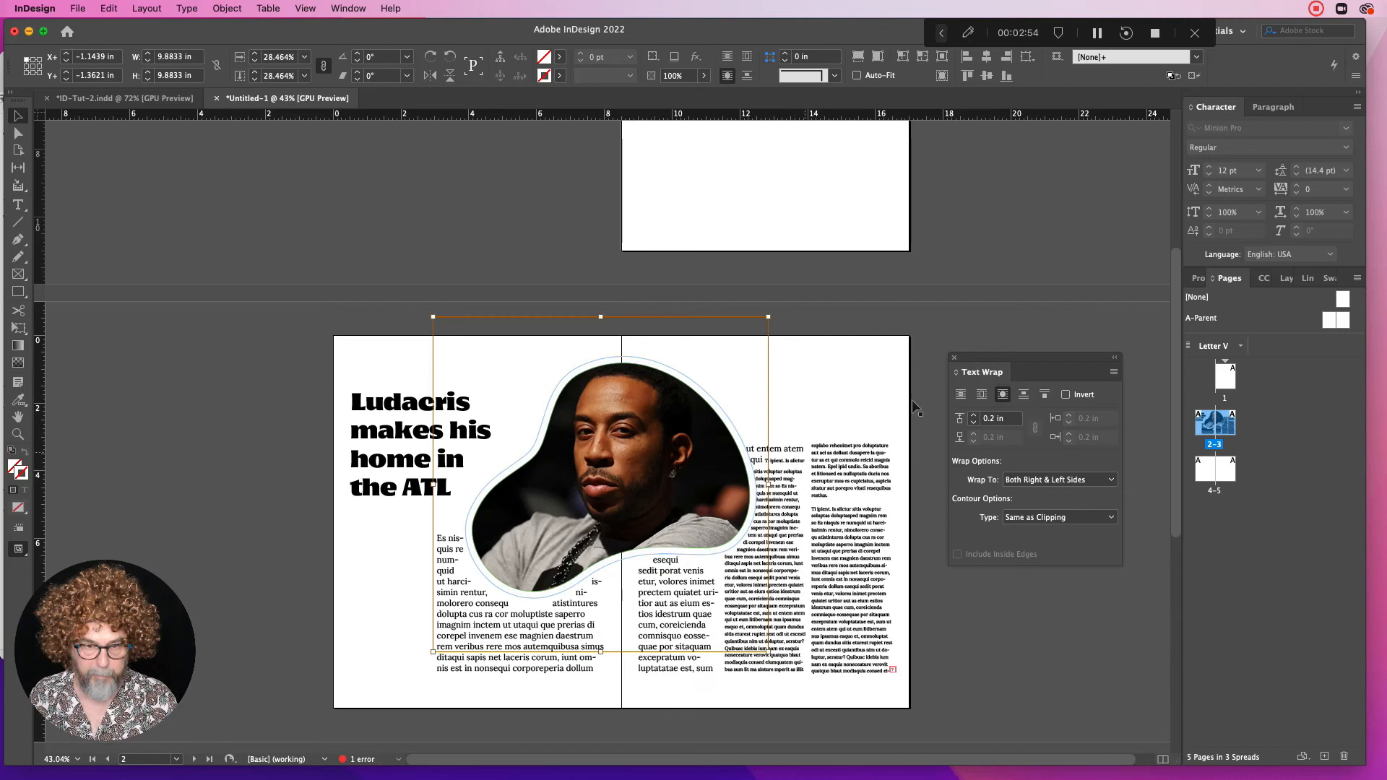
click(931, 339)
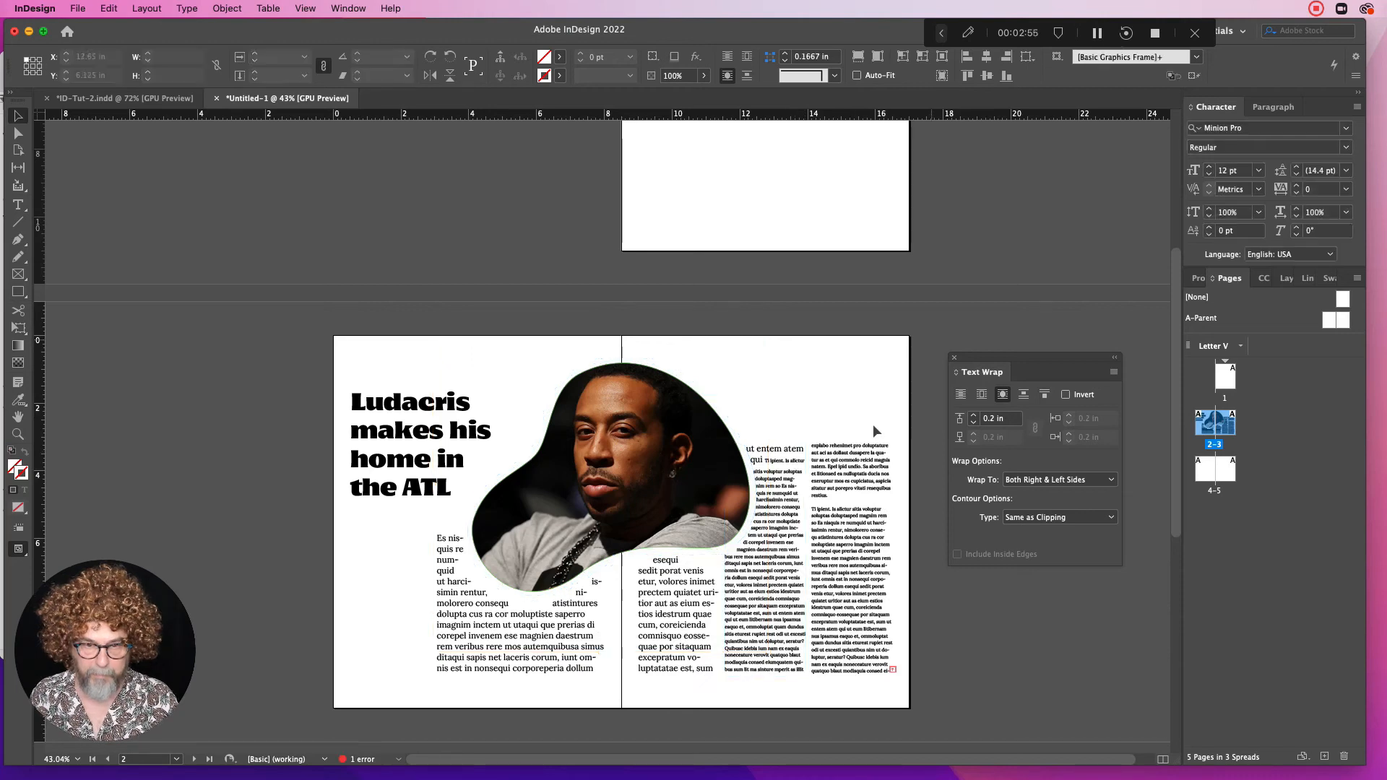
Move the curved portrait frame up and to the right so most of it lies on the right-hand page
click(642, 622)
click(556, 502)
drag(556, 488, 618, 493)
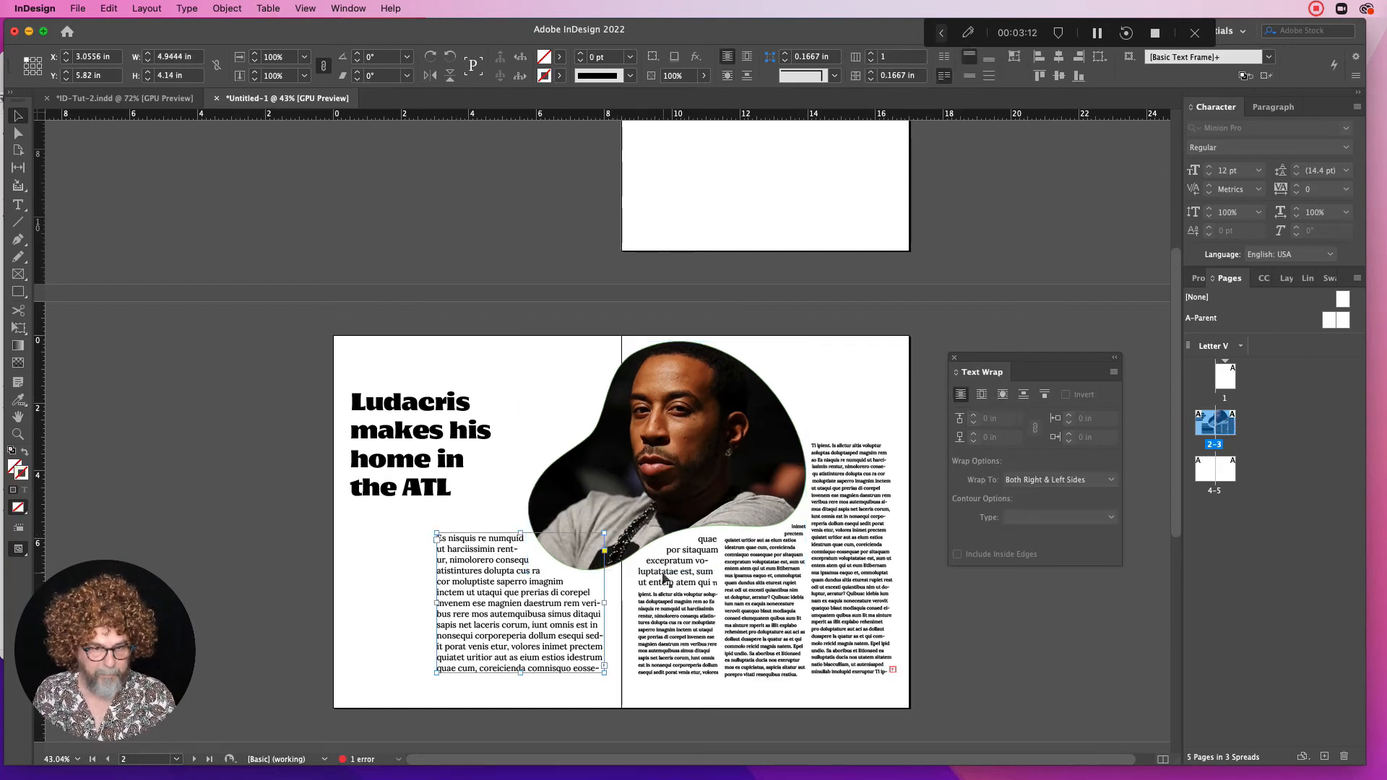
Delete the large intro text spilling into the right page's first column, from the intro frame's last line onward
double_click(662, 572)
drag(716, 583, 441, 671)
key(BackSpace)
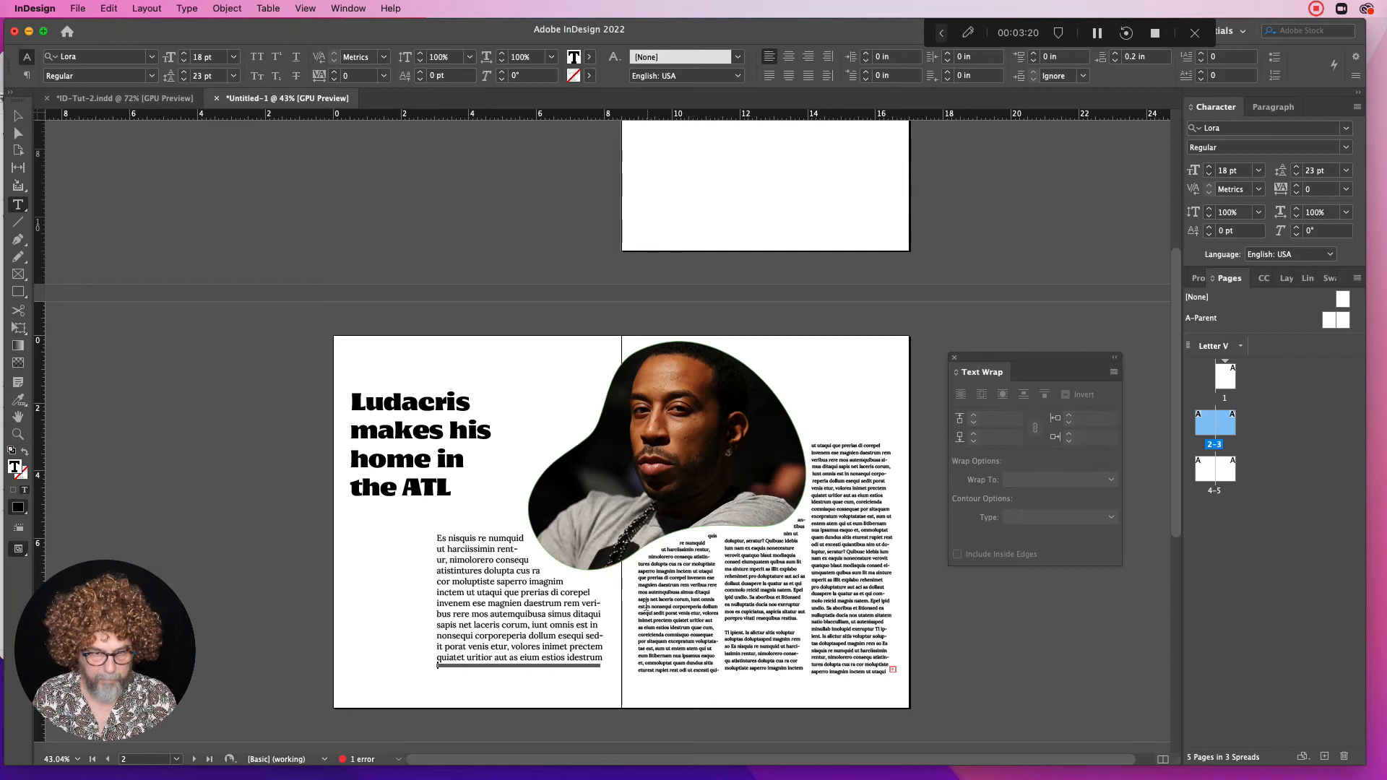
key(Escape)
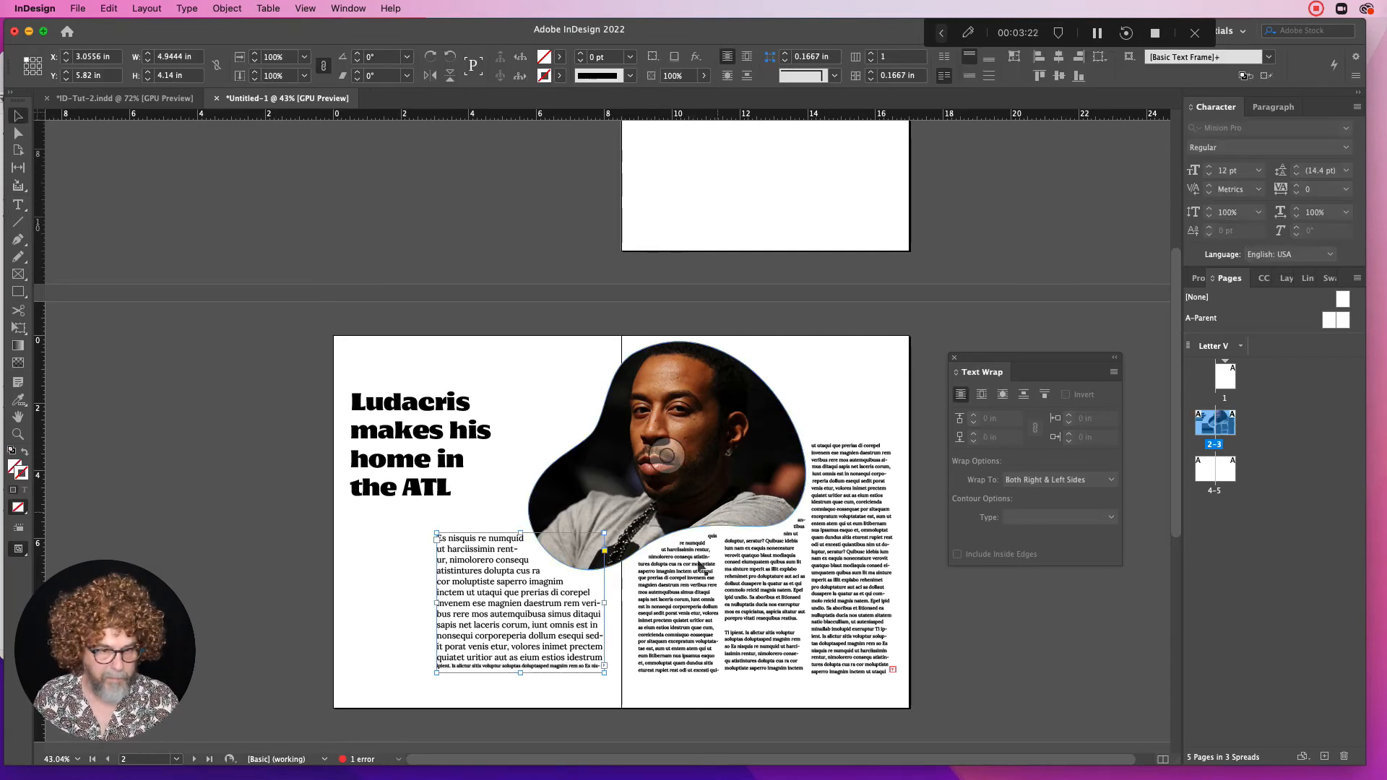
Try shortening the intro text frame to 3.93 in high, undo it, and raise its bottom edge by about two lines instead
drag(521, 673, 521, 665)
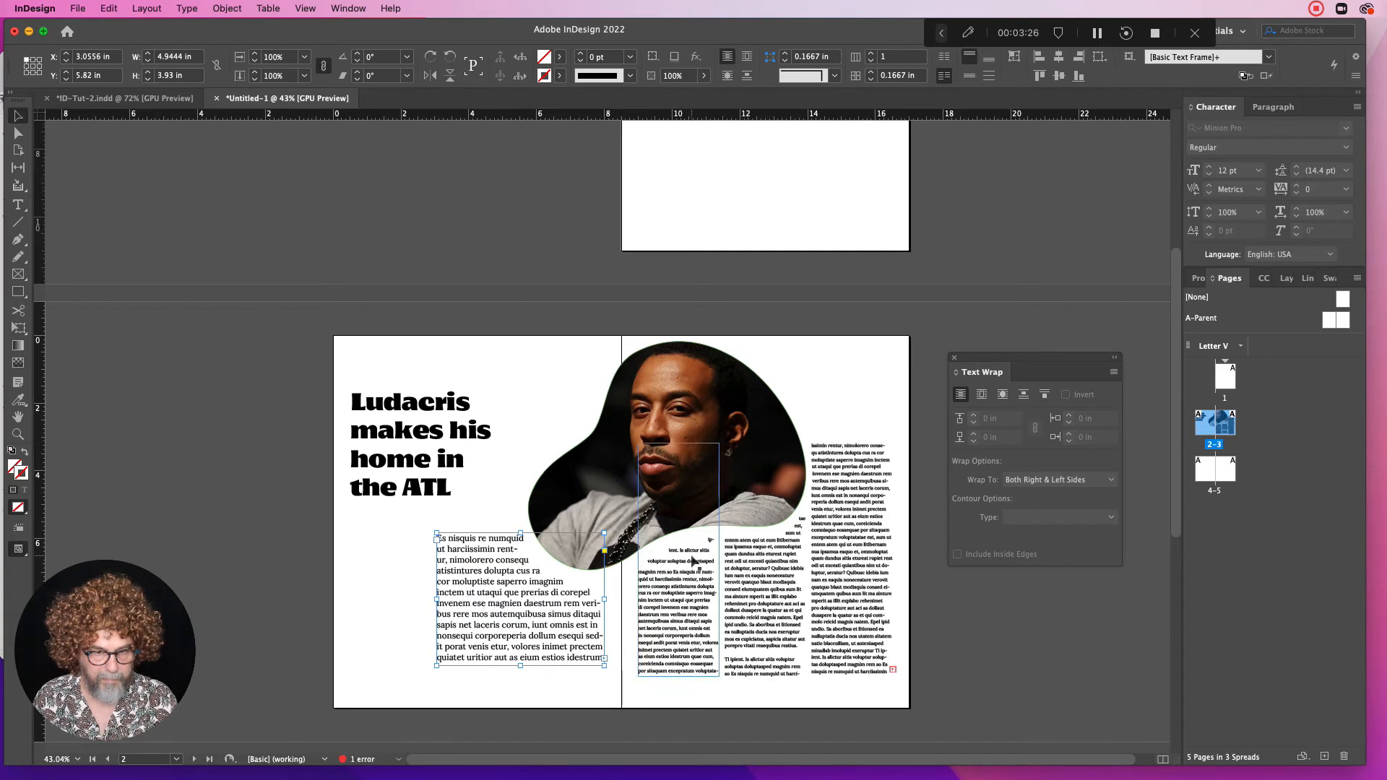
key(super+z)
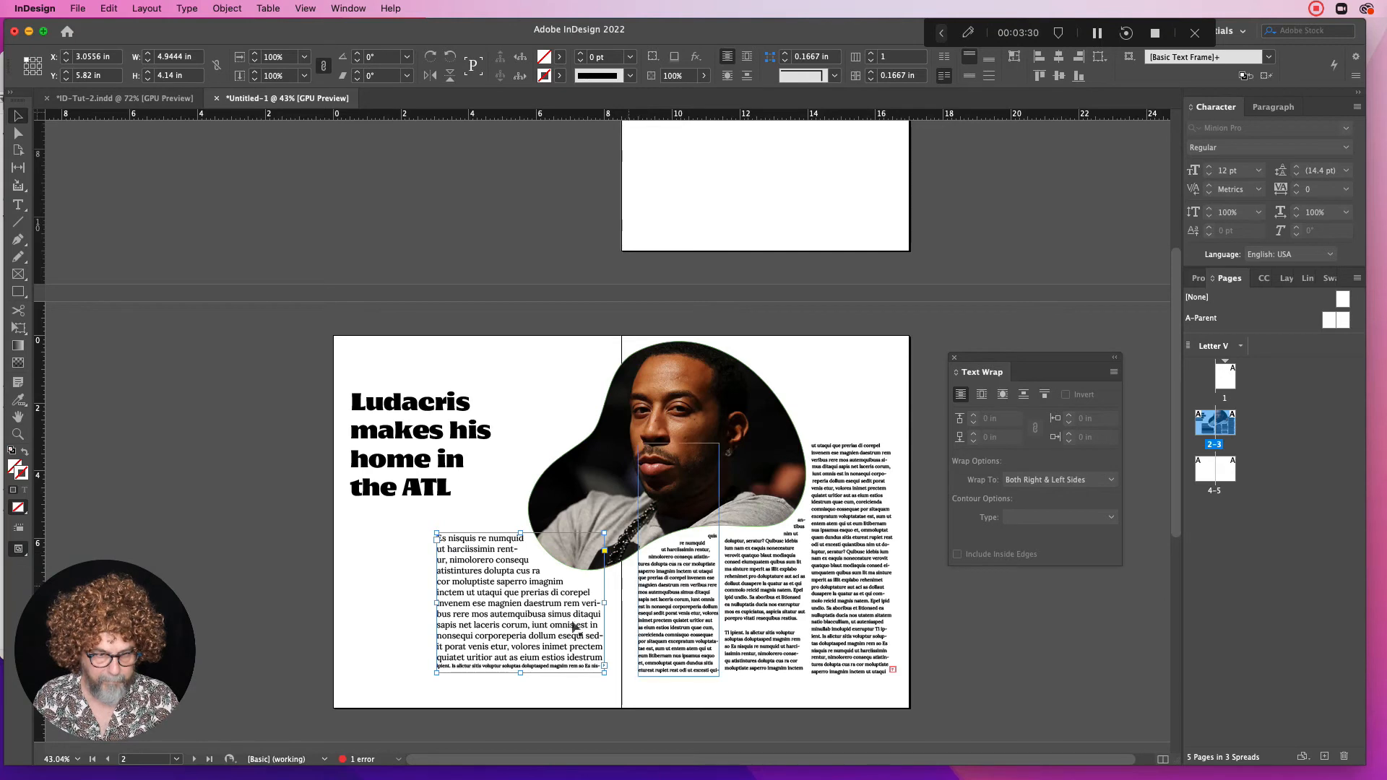
drag(521, 673, 522, 653)
Delete the large intro text that still runs into the right page's first column, undoing a stray backslash typed over it
double_click(681, 594)
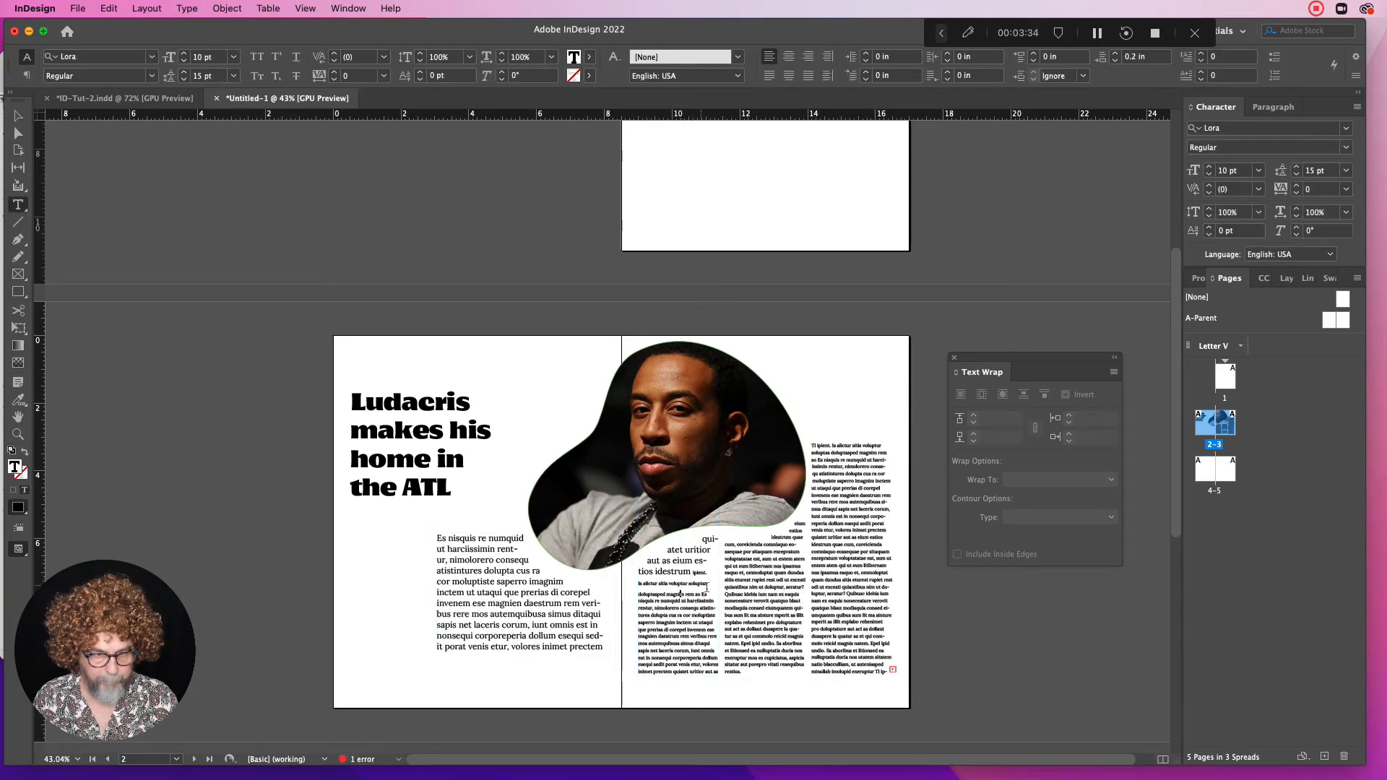
drag(639, 595, 629, 535)
text(\)
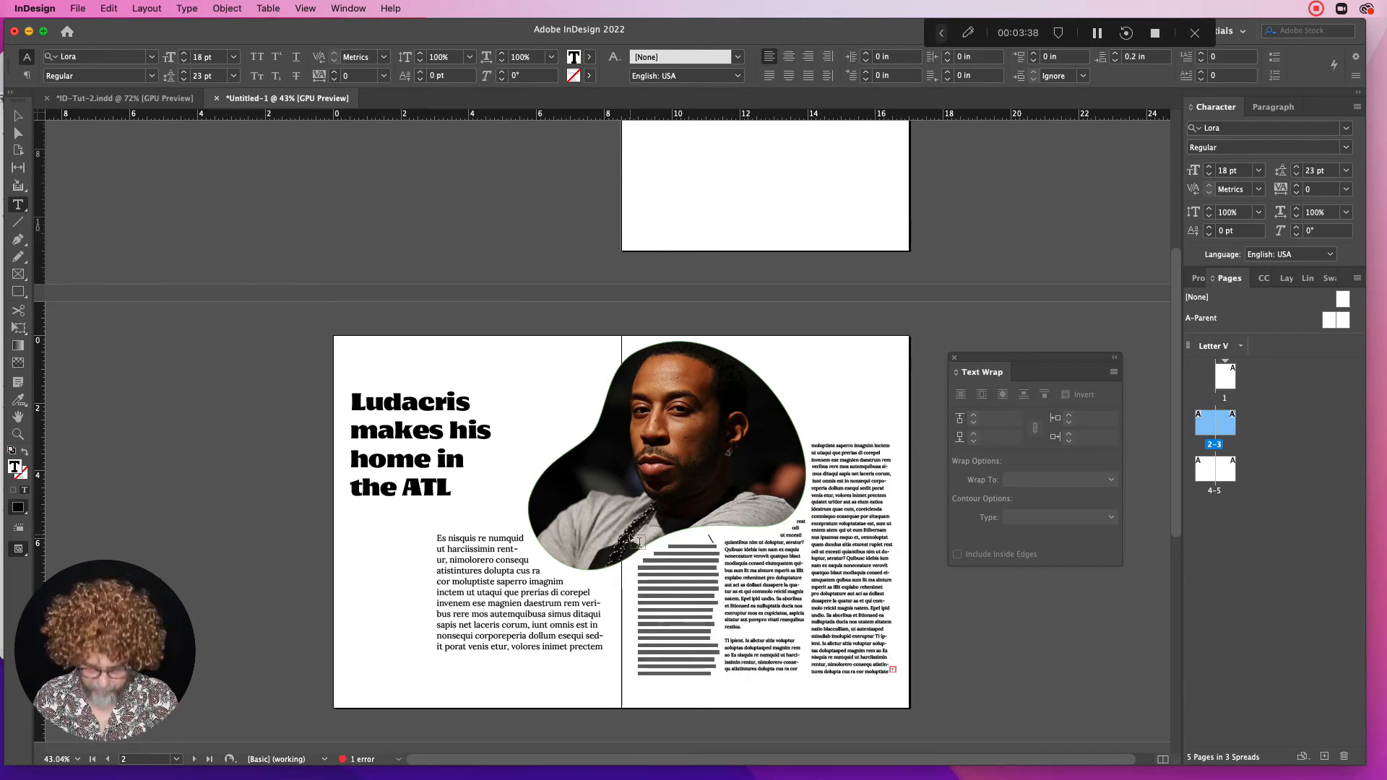
key(super+z)
key(BackSpace)
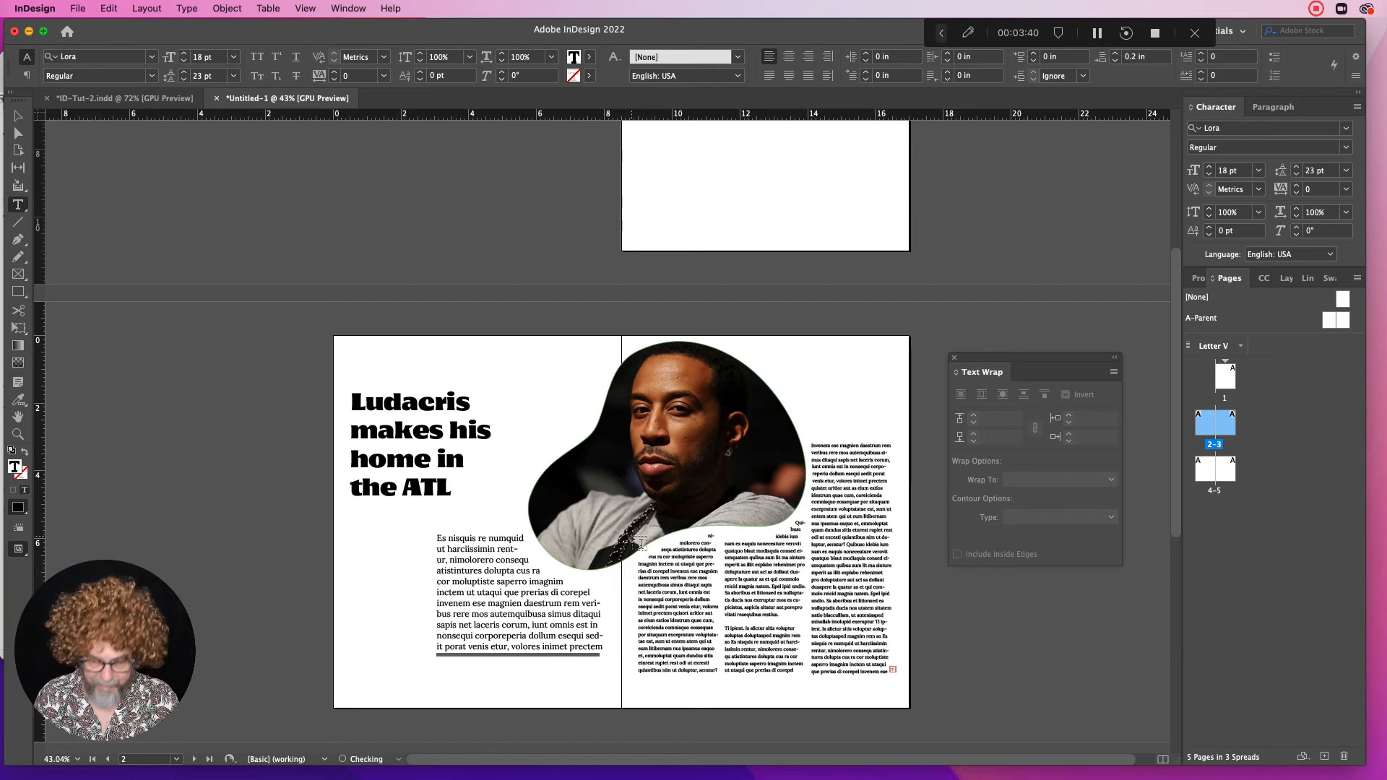
Trim the intro frame's bottom edge slightly and shorten the right page's first column from its top to about 4.11 in high
key(Escape)
drag(520, 660, 520, 654)
click(707, 553)
drag(679, 444, 676, 538)
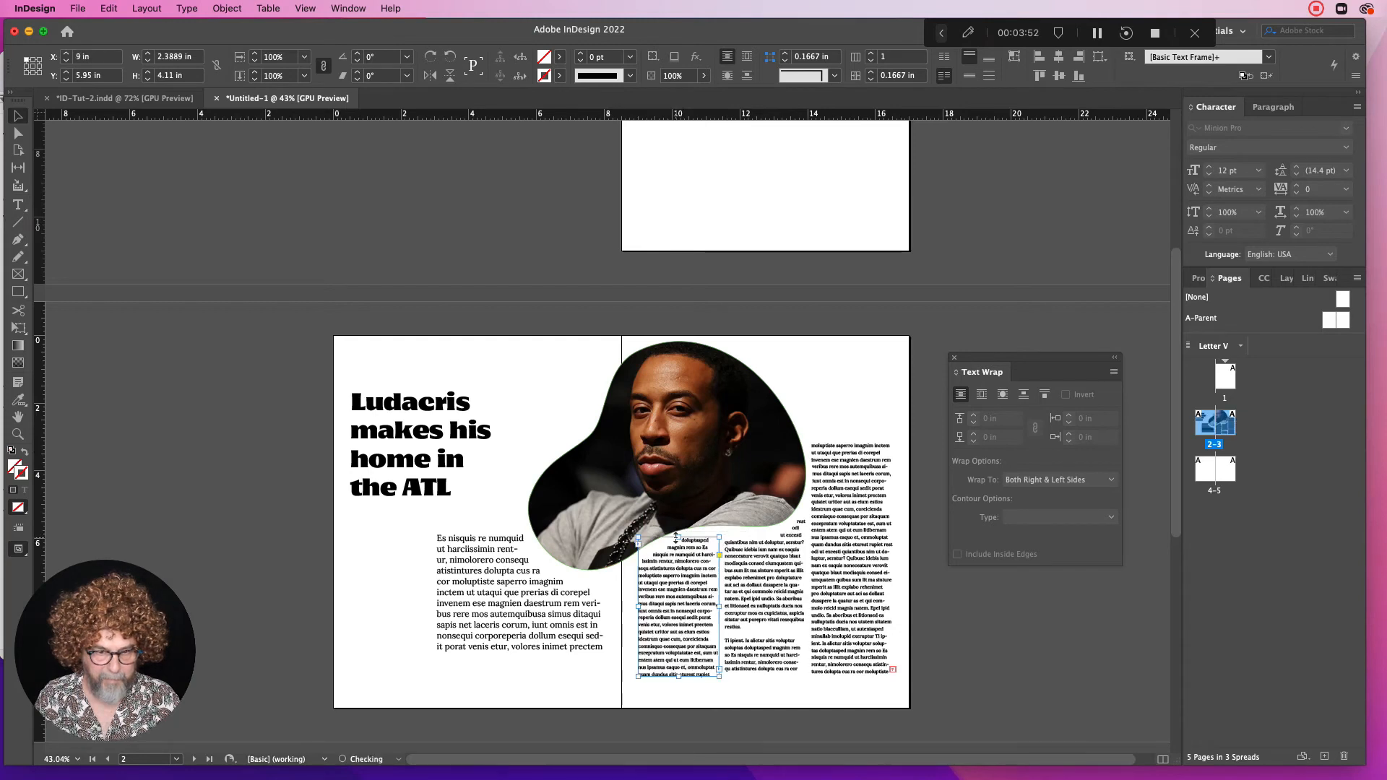
Shorten the right page's second text column from its top so that it starts just below the portrait
click(764, 542)
drag(765, 445, 772, 529)
click(855, 455)
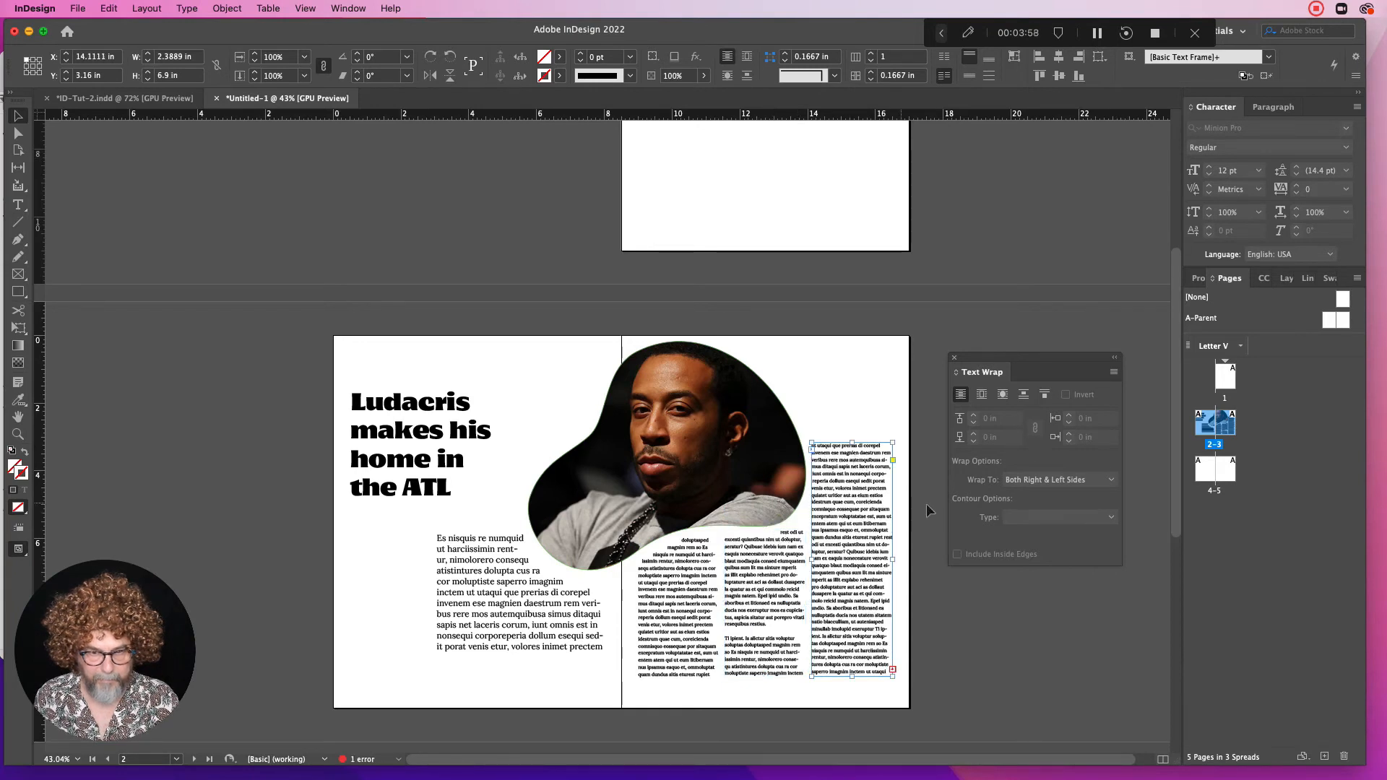
click(993, 632)
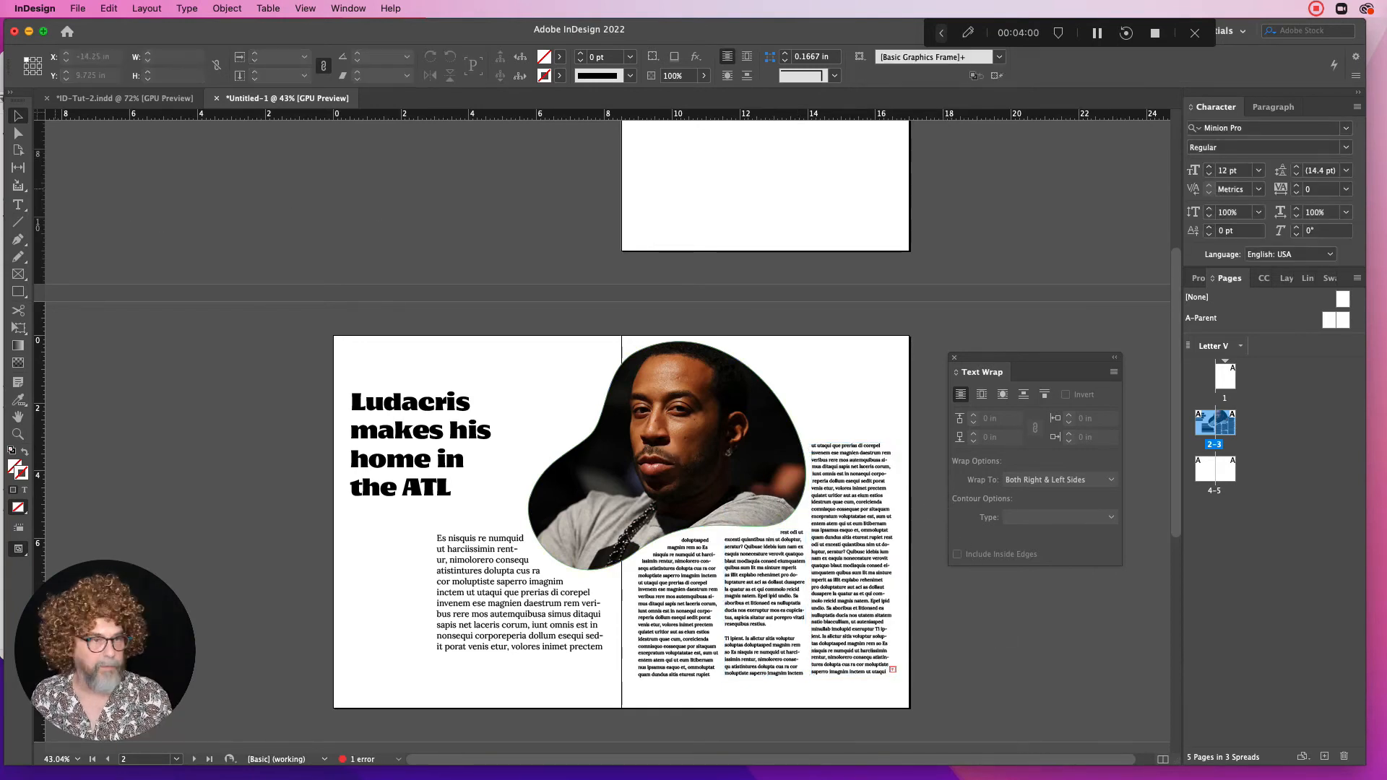
Draw a closed curved shape, about 8.11 by 6.37 in, over the portrait with the Pen tool, roughly echoing its outline but offset sideways
click(18, 239)
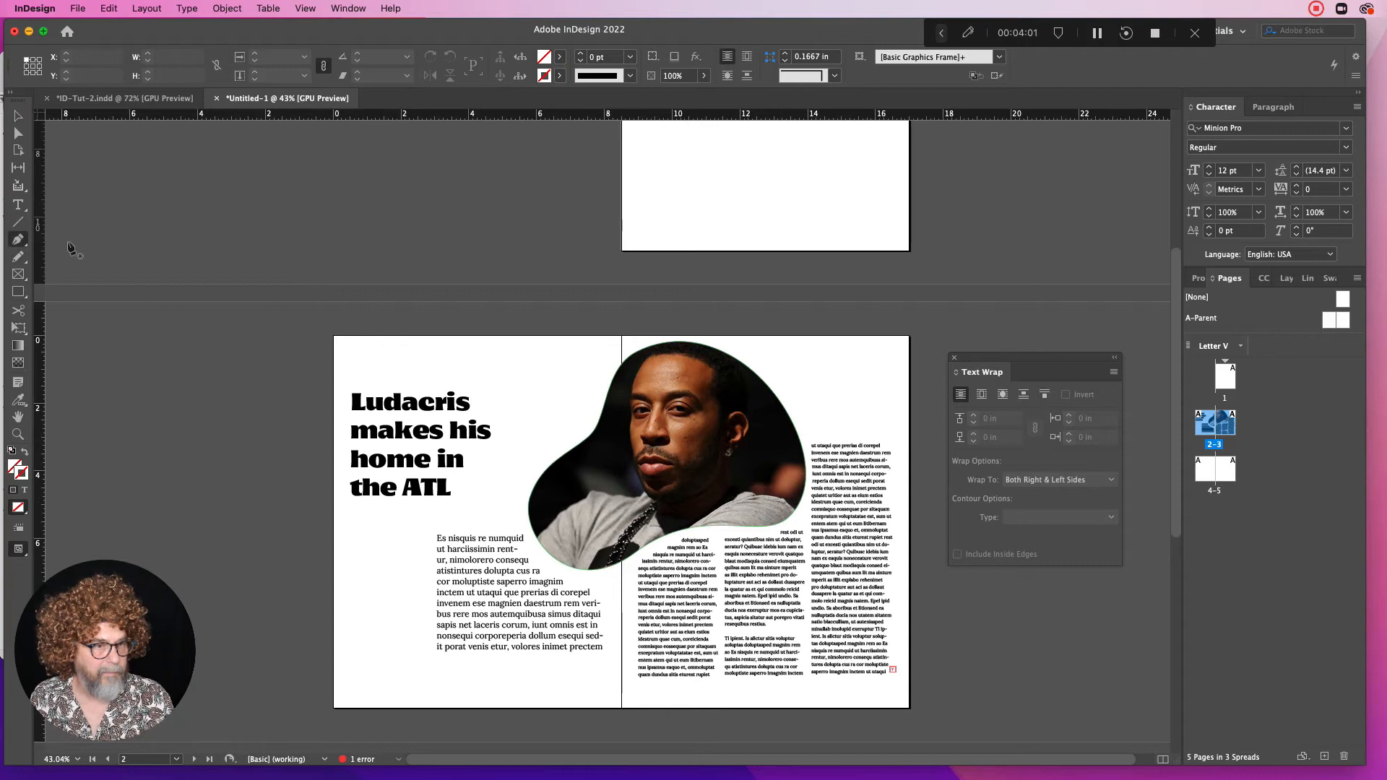
click(683, 374)
drag(756, 359, 790, 372)
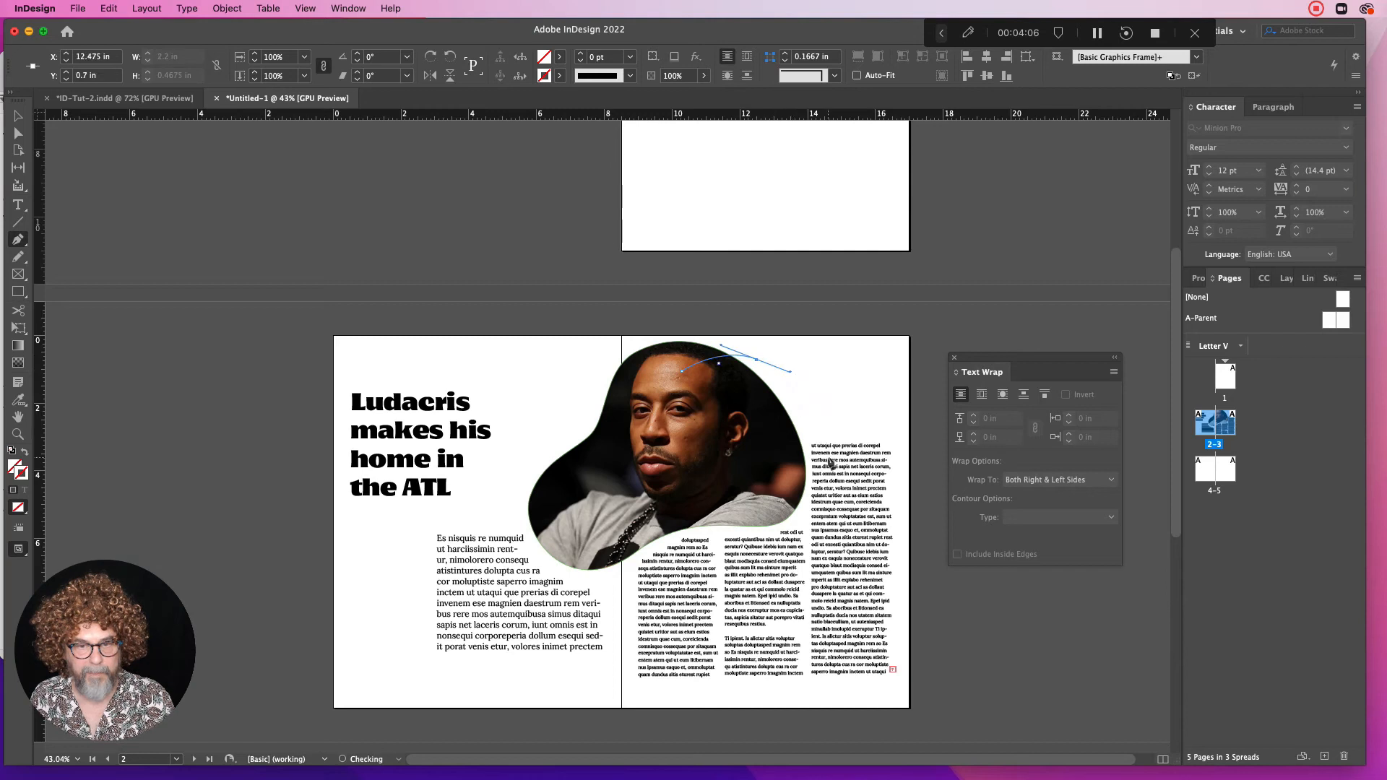
click(834, 476)
drag(832, 474, 833, 479)
click(802, 558)
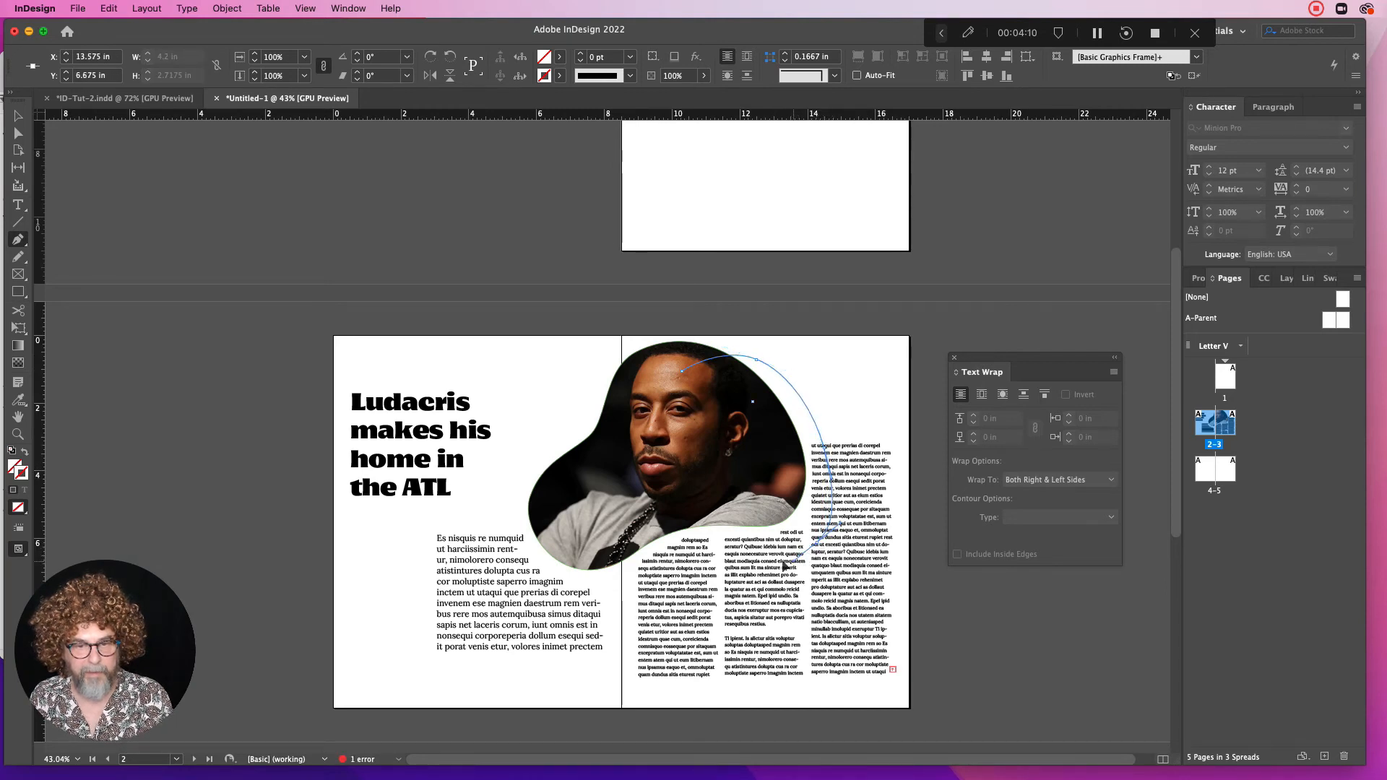
drag(670, 554, 539, 528)
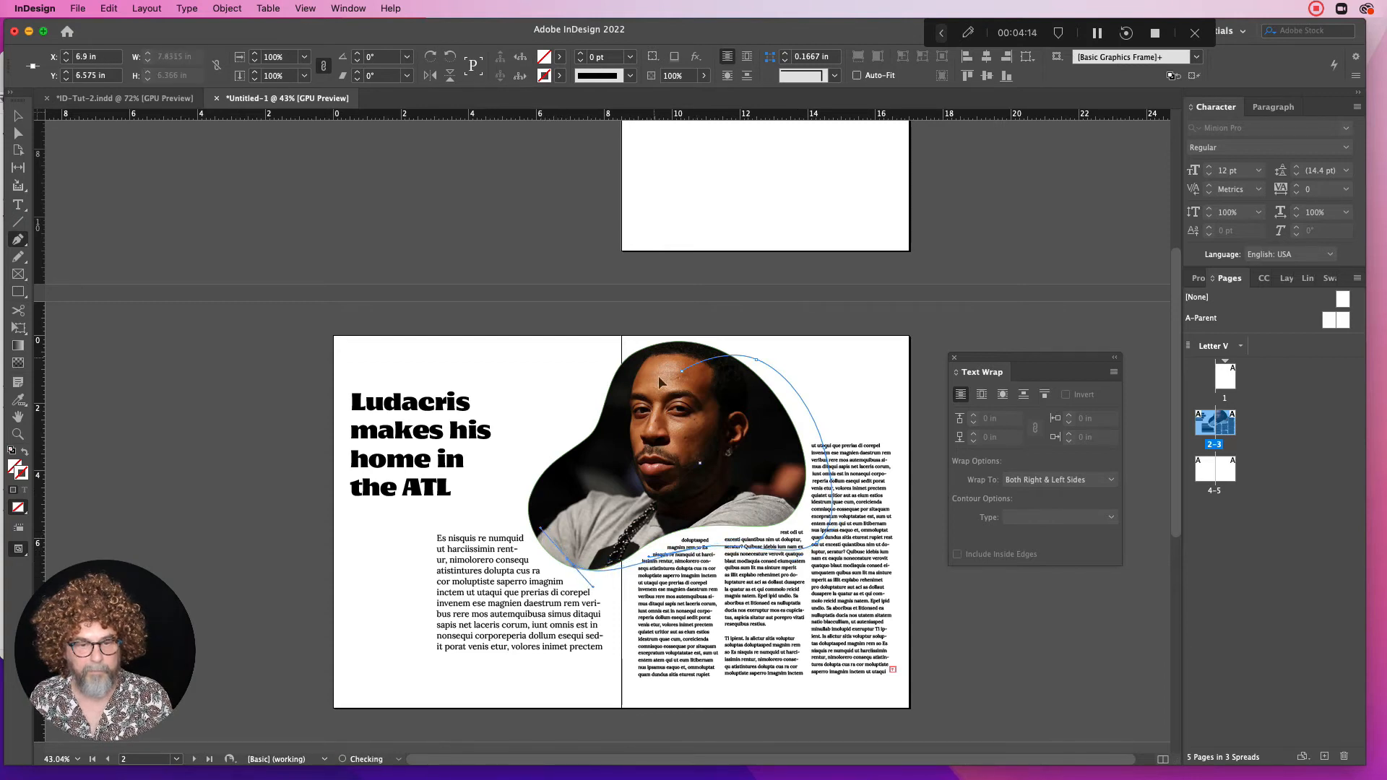
drag(608, 453, 635, 438)
drag(682, 370, 696, 352)
drag(649, 411, 623, 404)
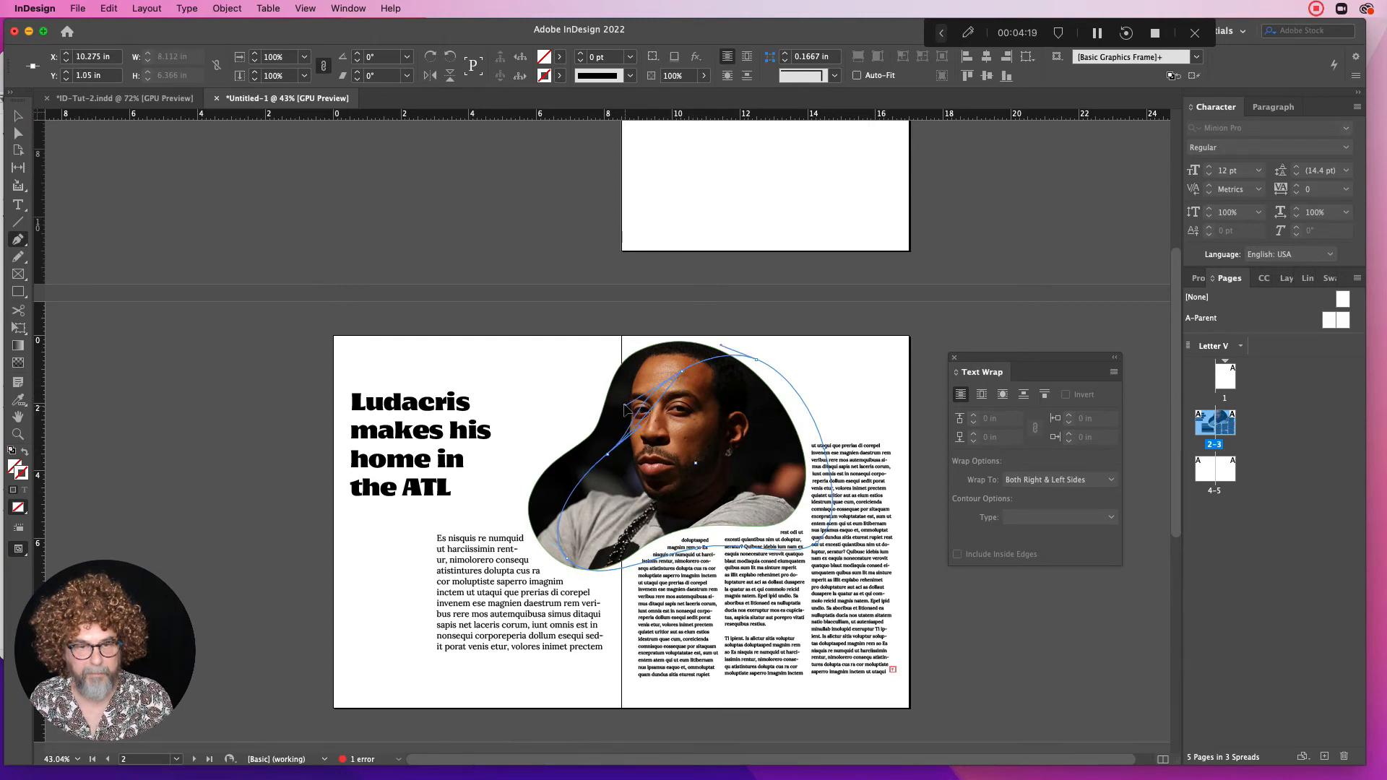
Fill the new curved shape with bright yellow using the Color Picker
double_click(20, 471)
drag(860, 486, 718, 440)
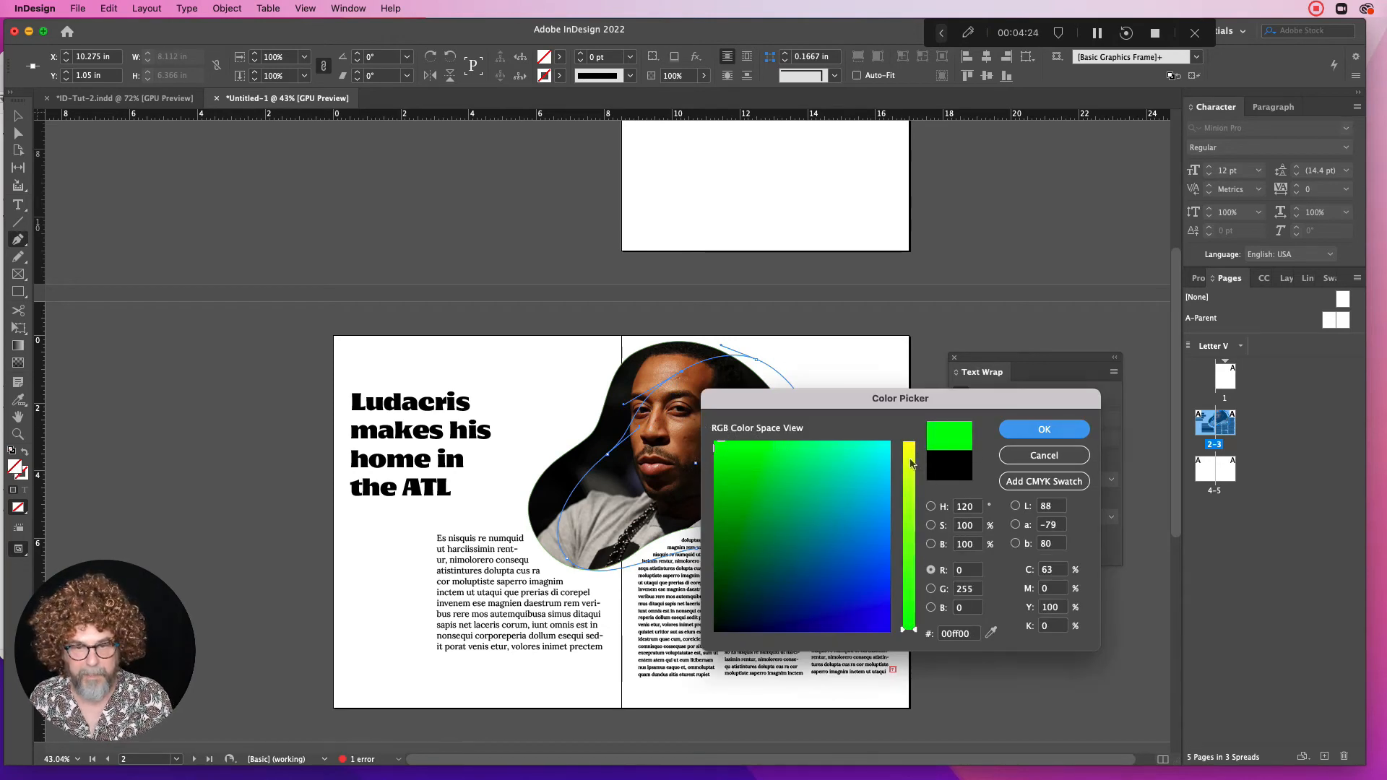
drag(912, 463, 909, 432)
click(1059, 431)
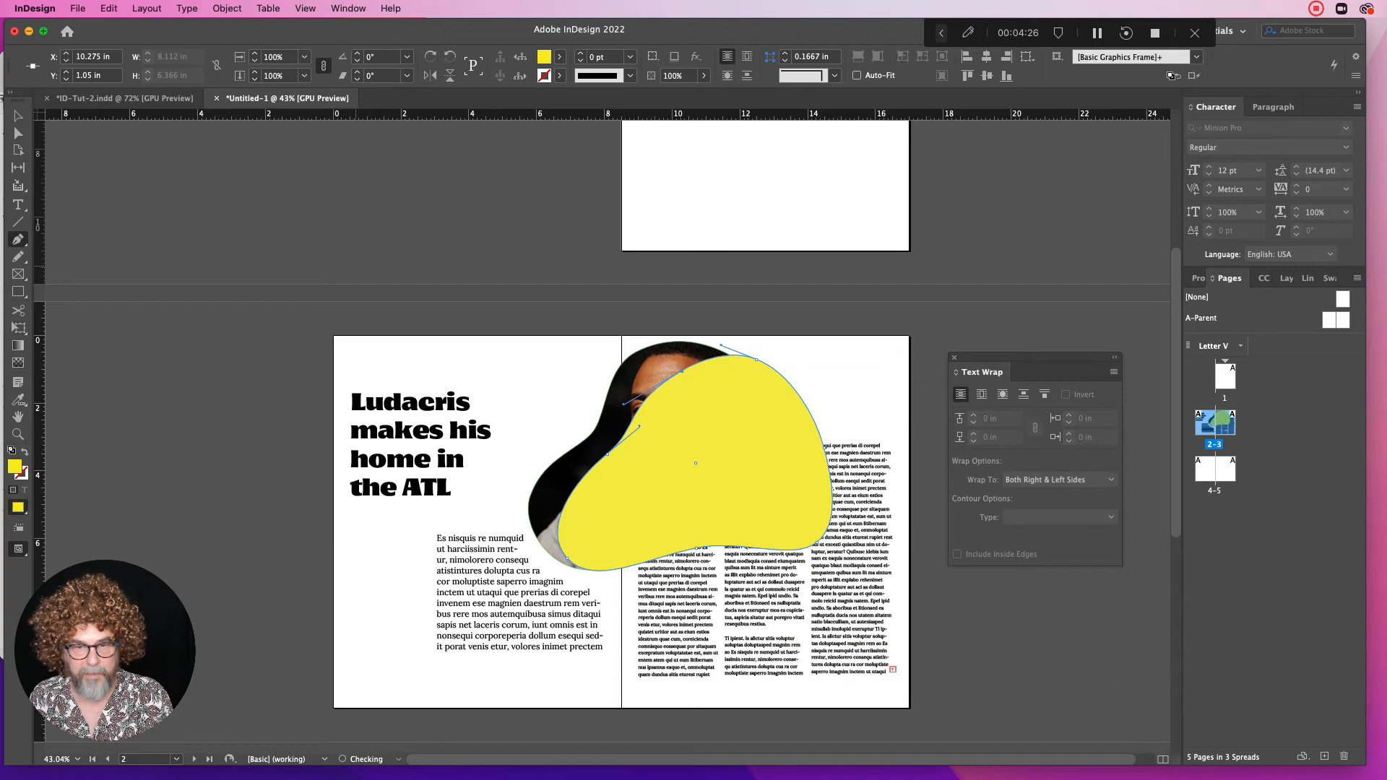
Send the yellow shape to the back, behind the portrait and the text columns
click(18, 116)
click(288, 170)
click(699, 390)
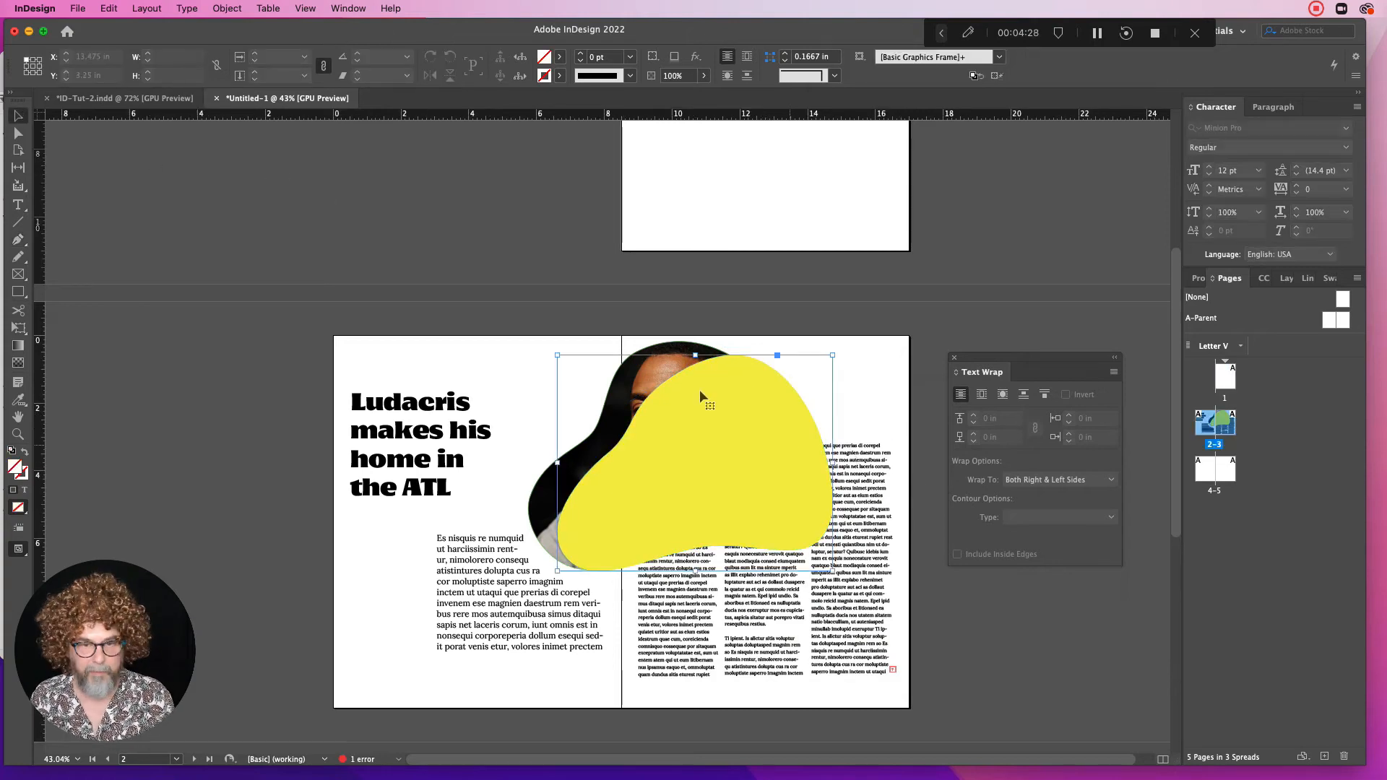
click(147, 8)
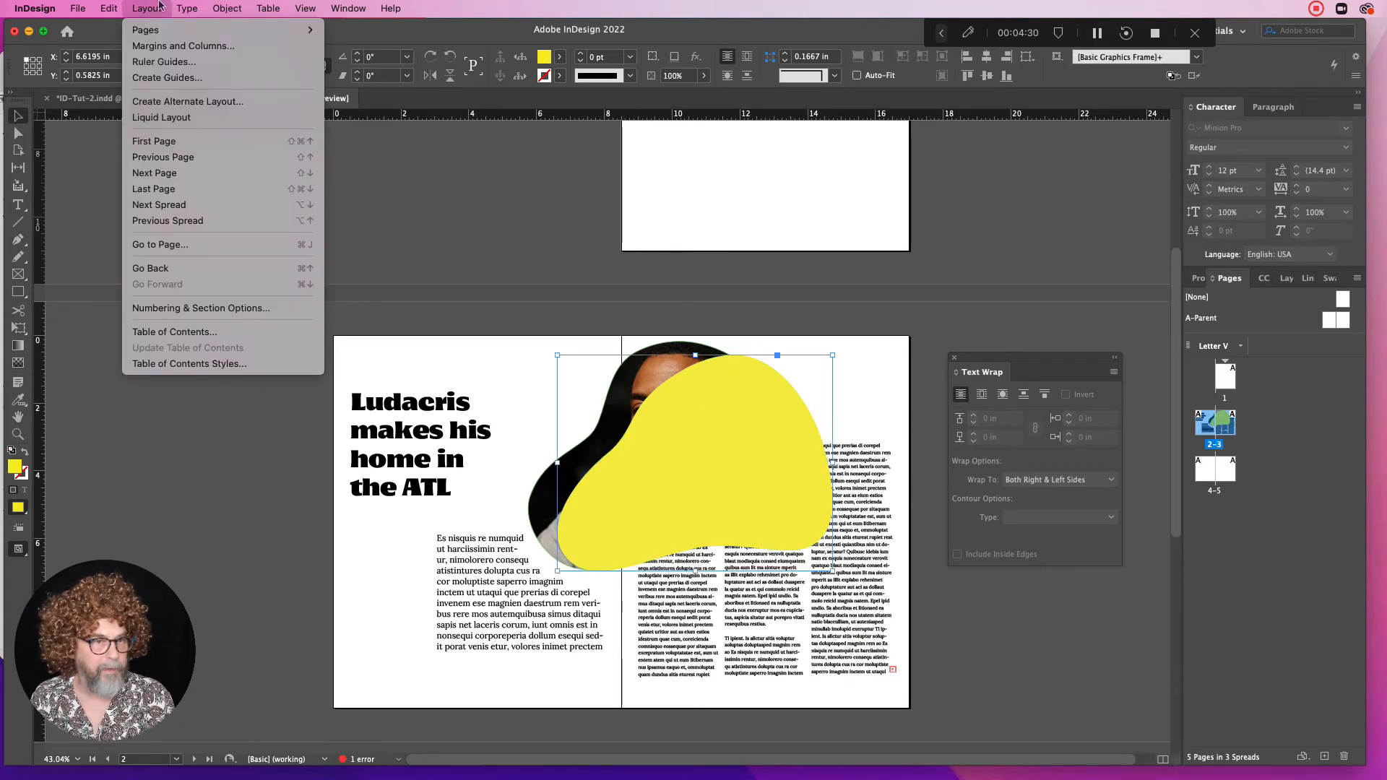
mouse_move(226, 7)
mouse_move(249, 63)
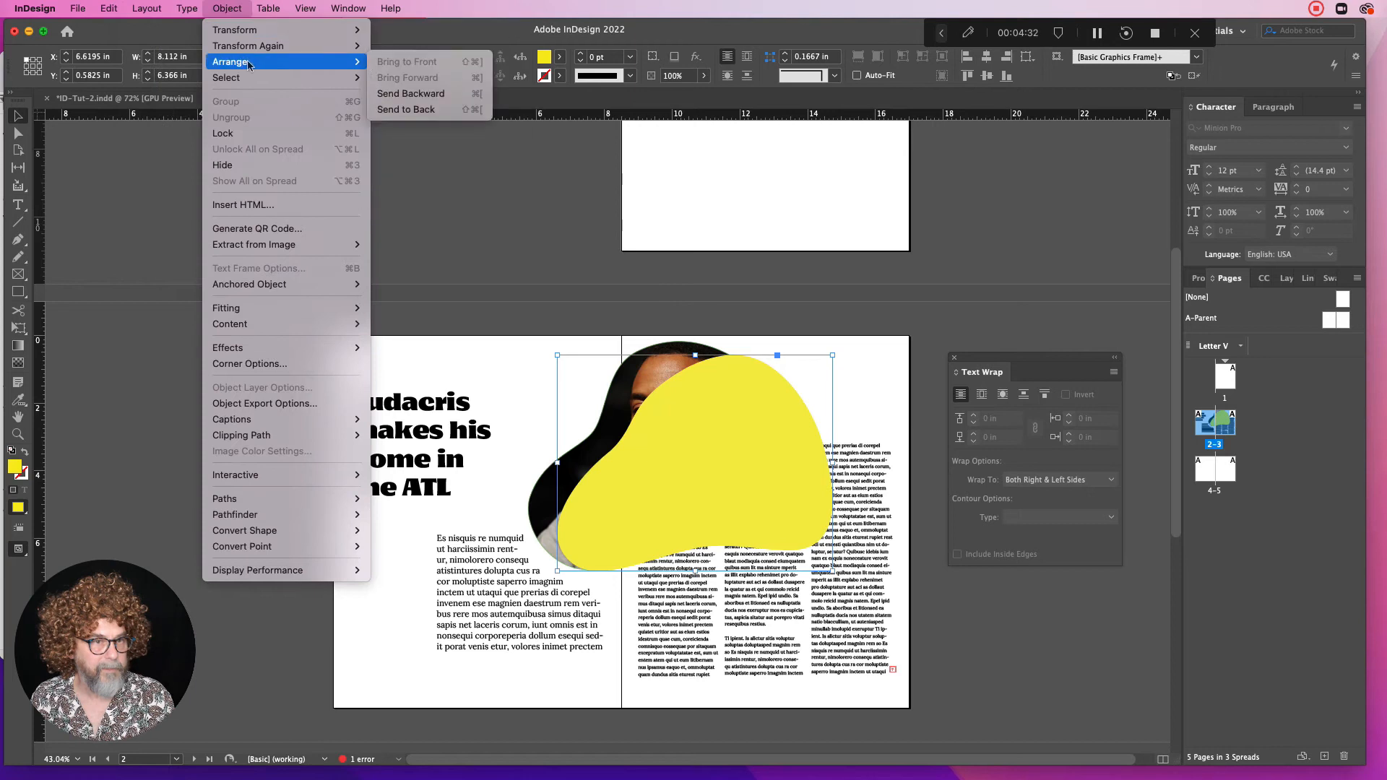
click(415, 109)
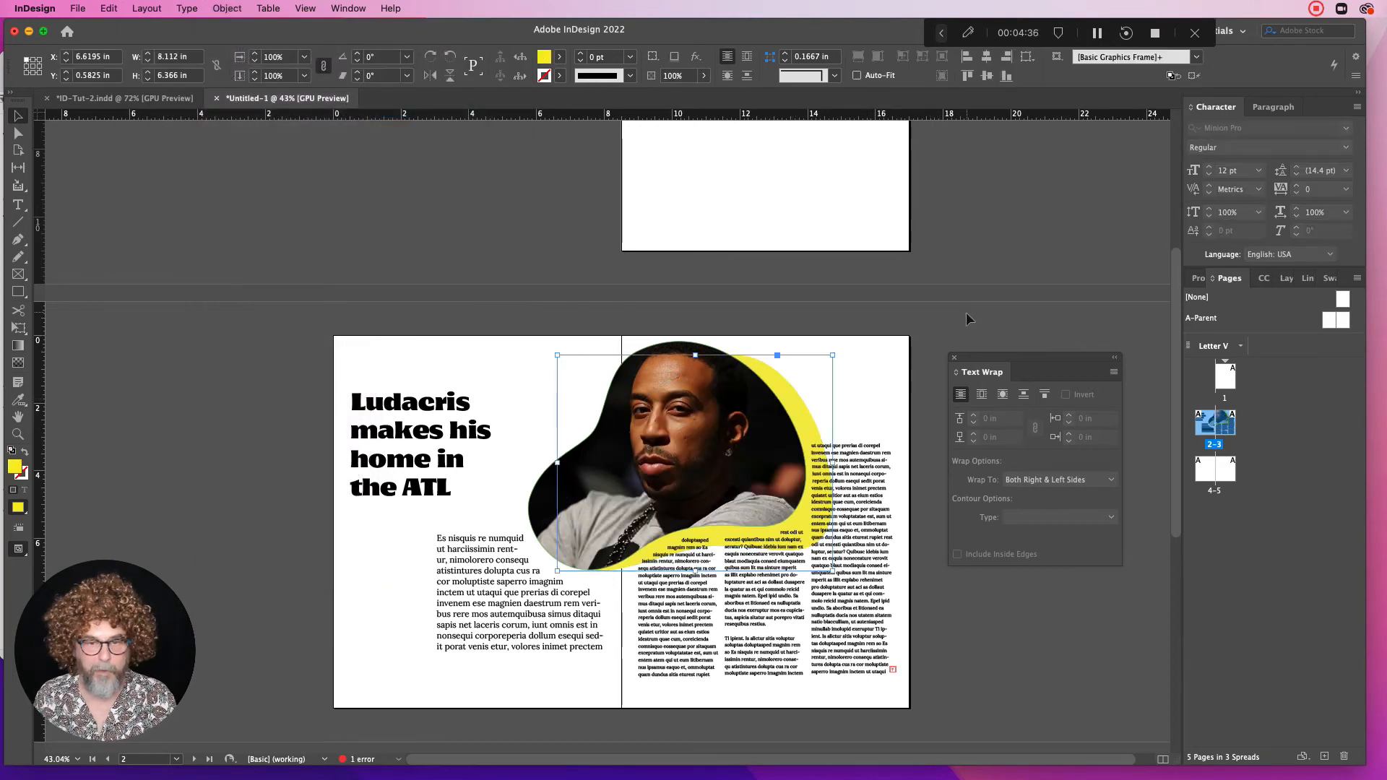
click(966, 314)
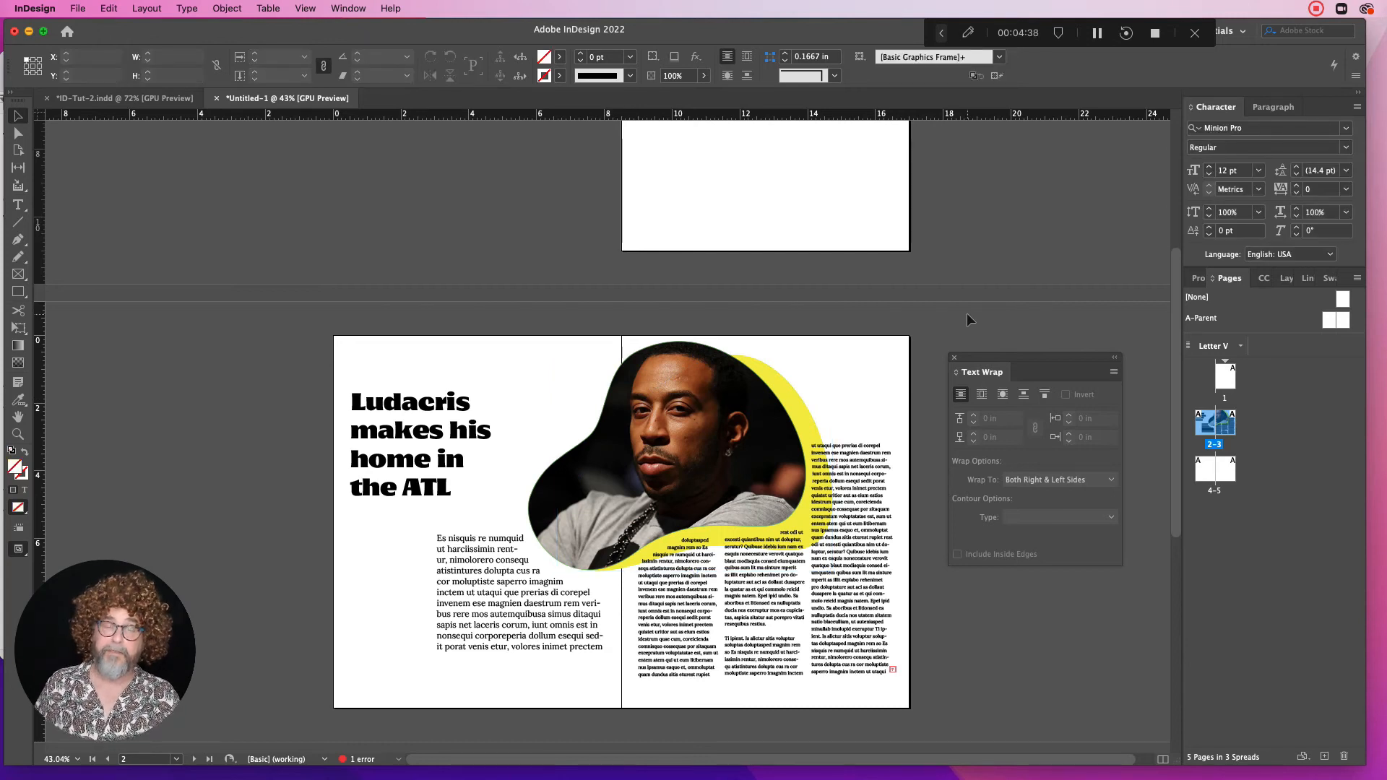
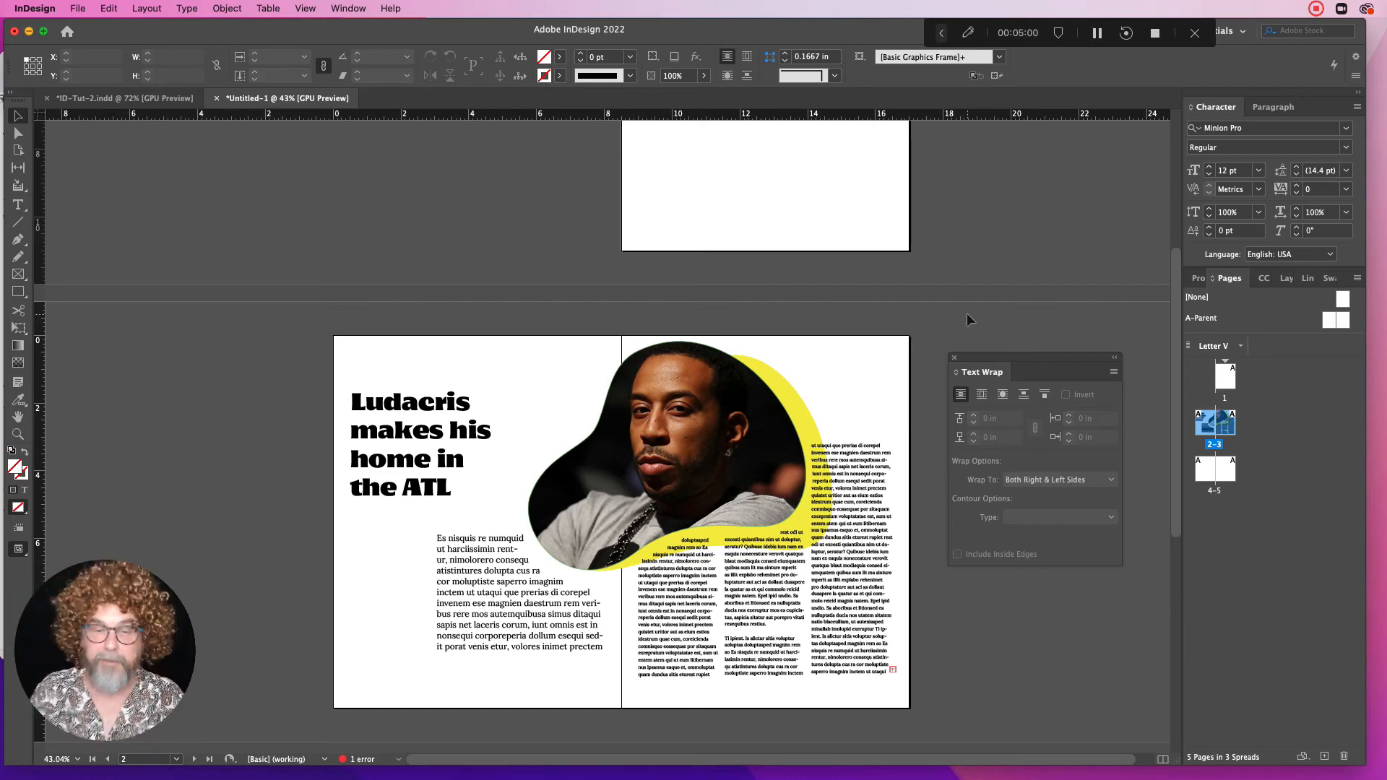
Move the portrait slightly down to Y 0.375 in and extend the intro text frame's bottom edge to 3.93 in high
click(674, 373)
drag(675, 372, 676, 377)
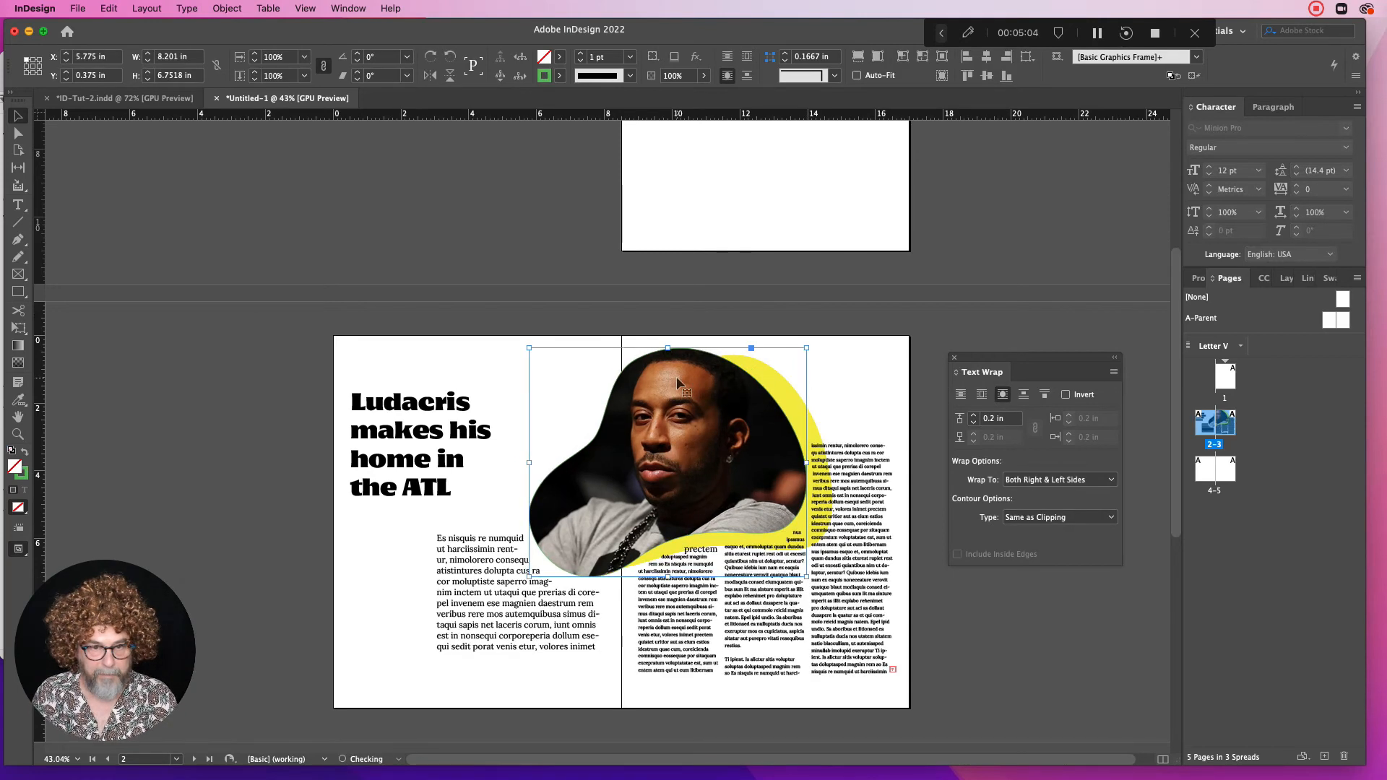
click(515, 651)
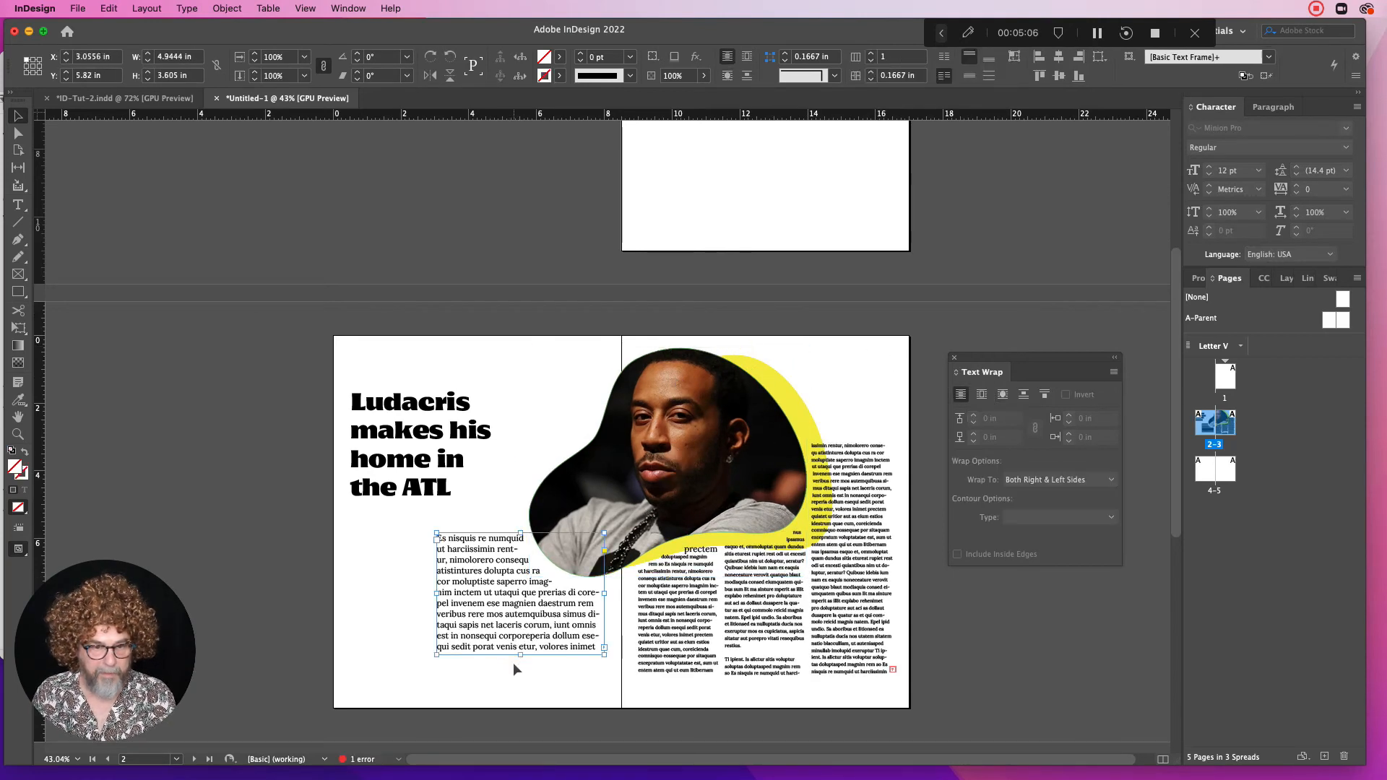
drag(521, 655, 520, 665)
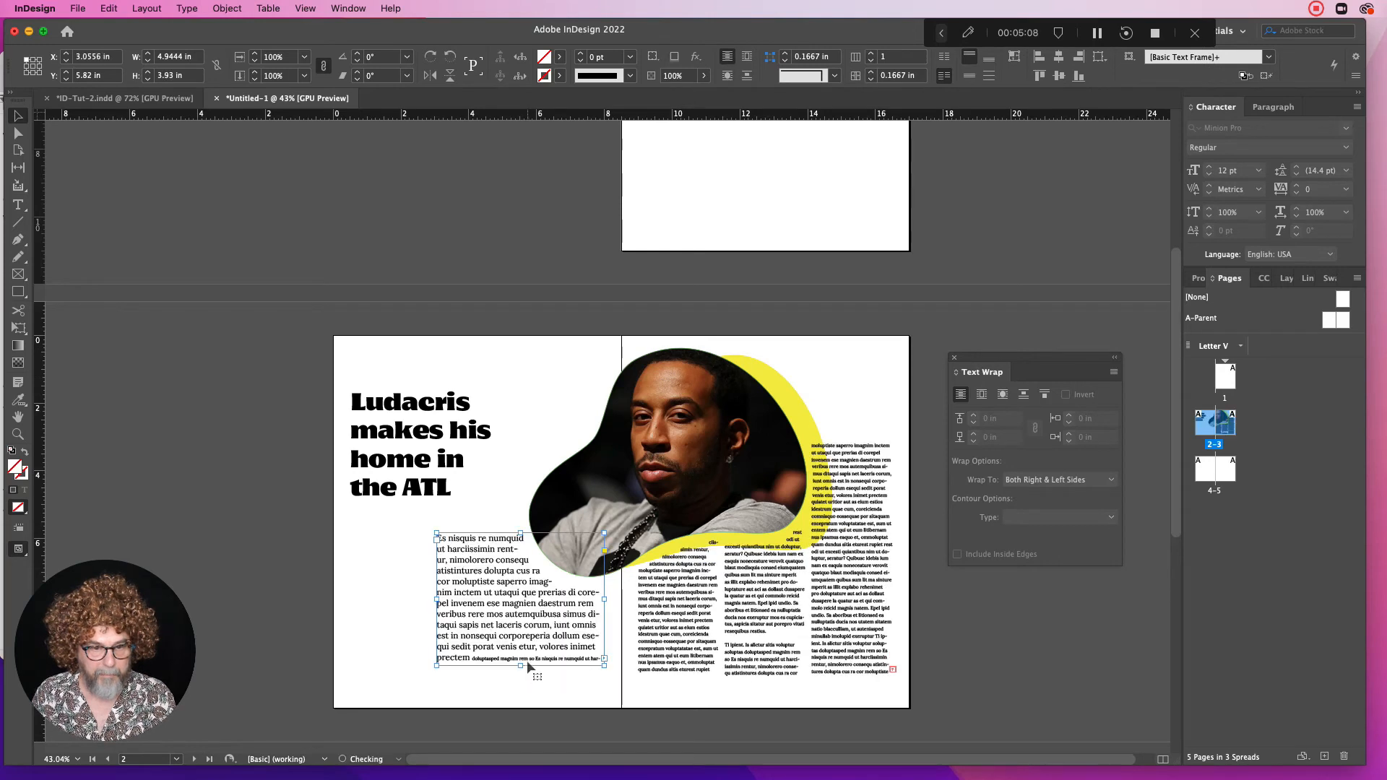
Break the intro text after "prectem" and shorten the right page's first column from its top to about 3.91 in high
double_click(475, 657)
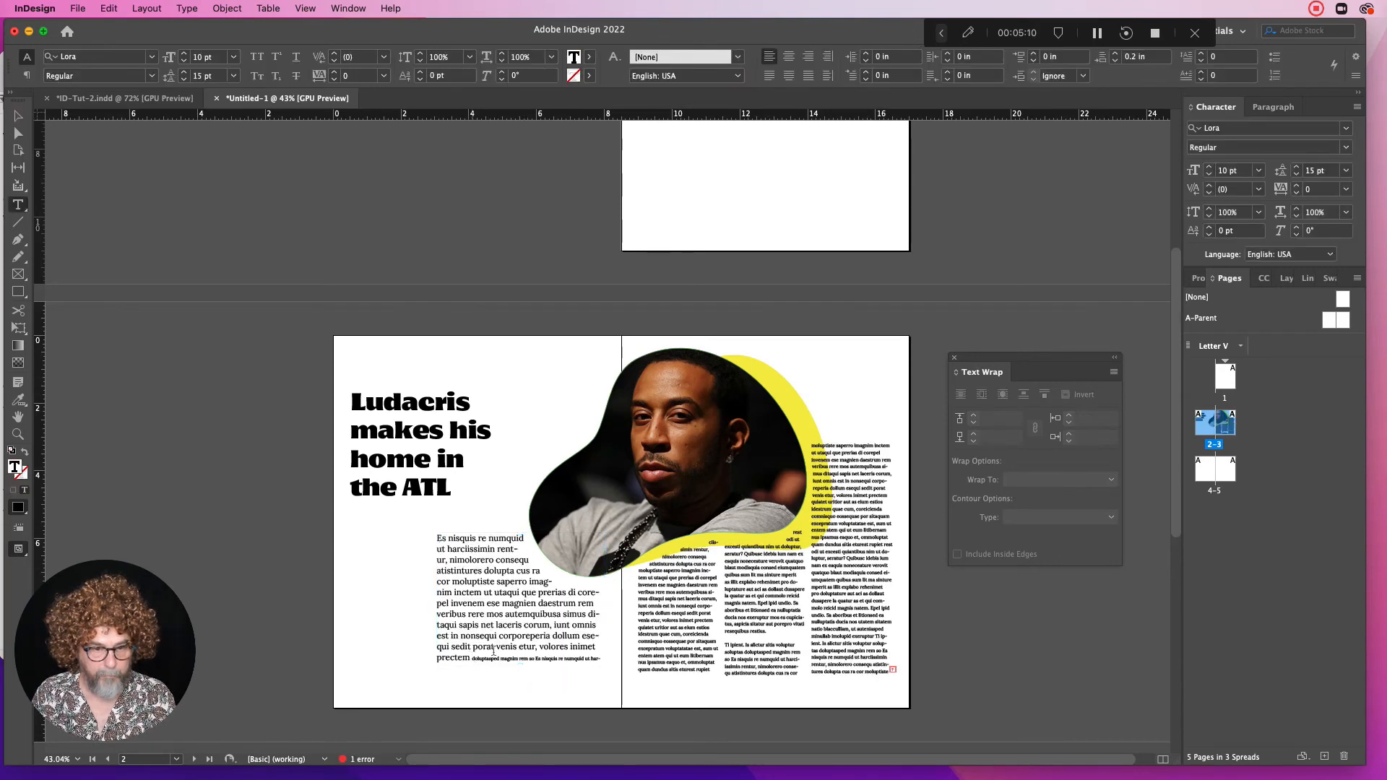
key(Return)
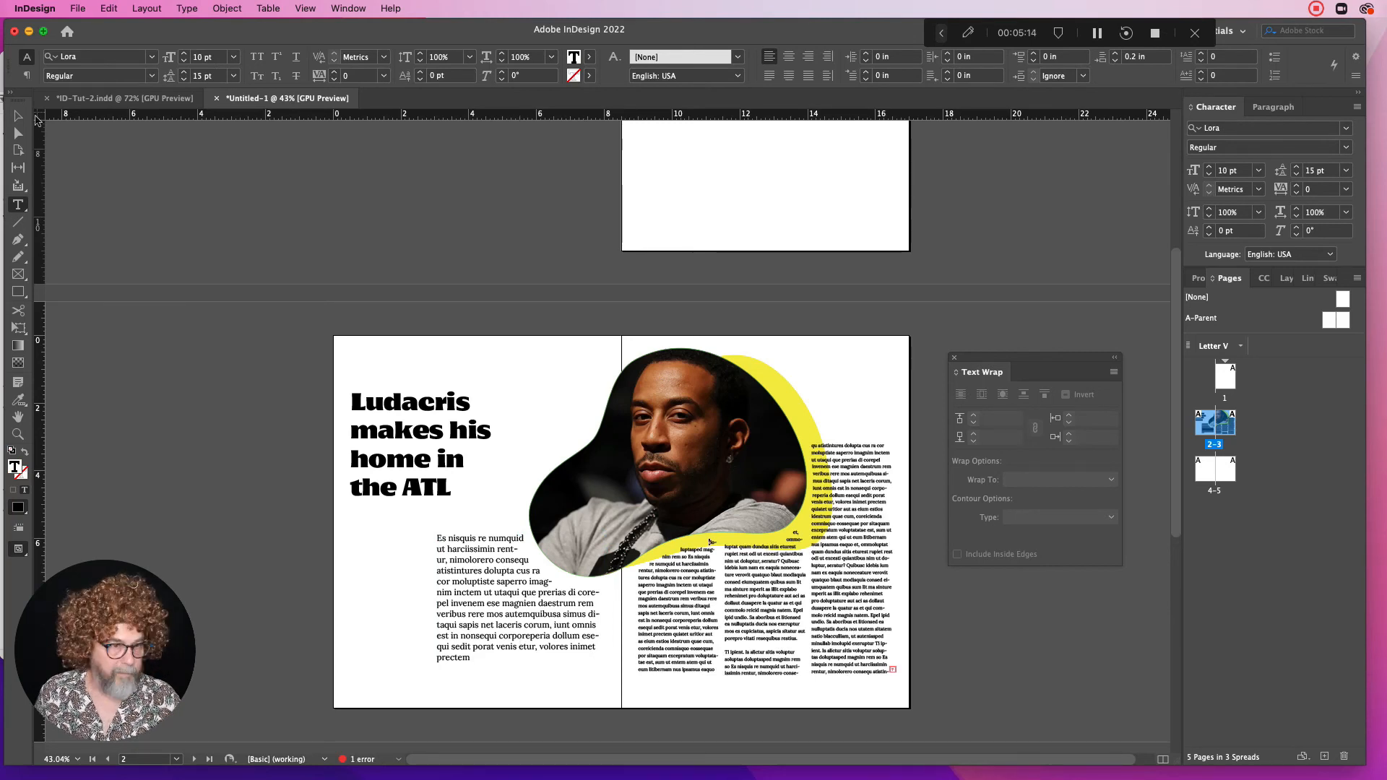
click(18, 116)
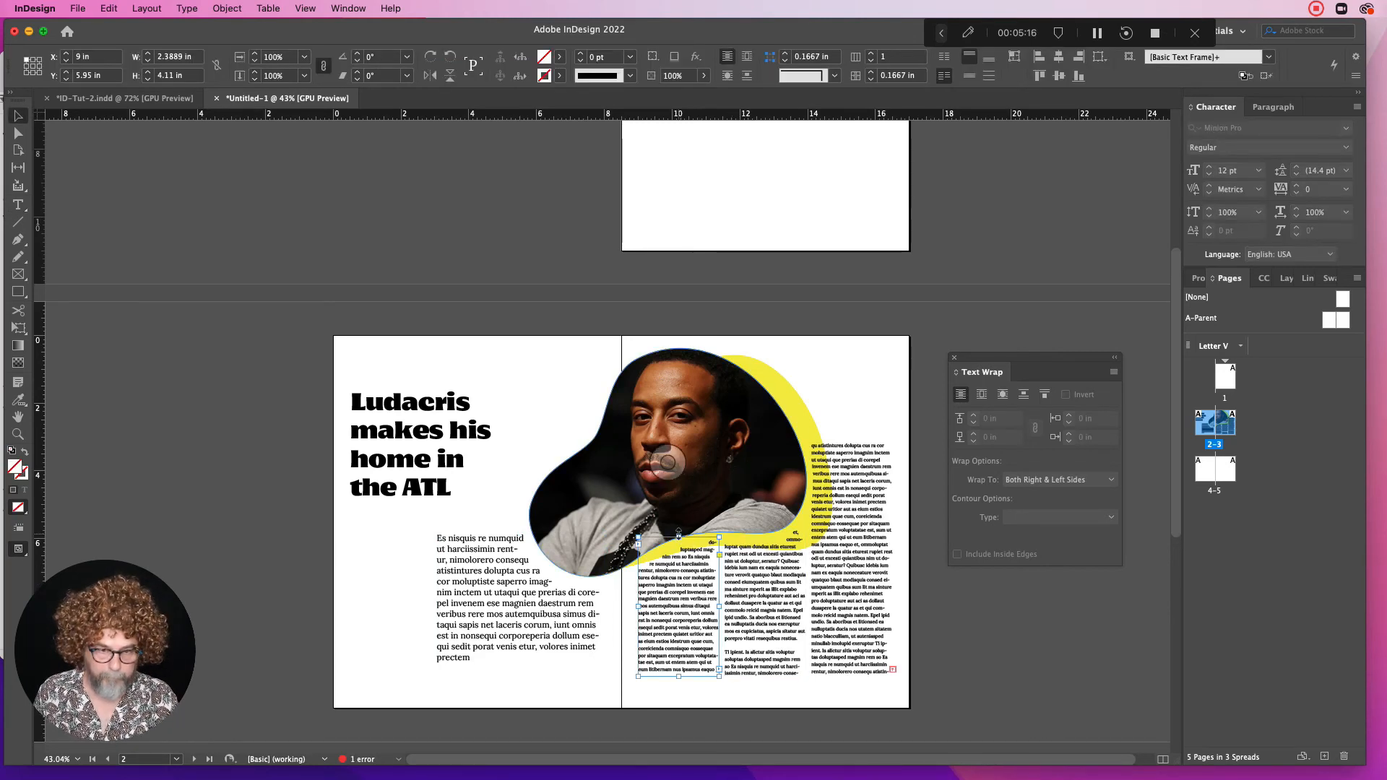
drag(678, 535, 679, 543)
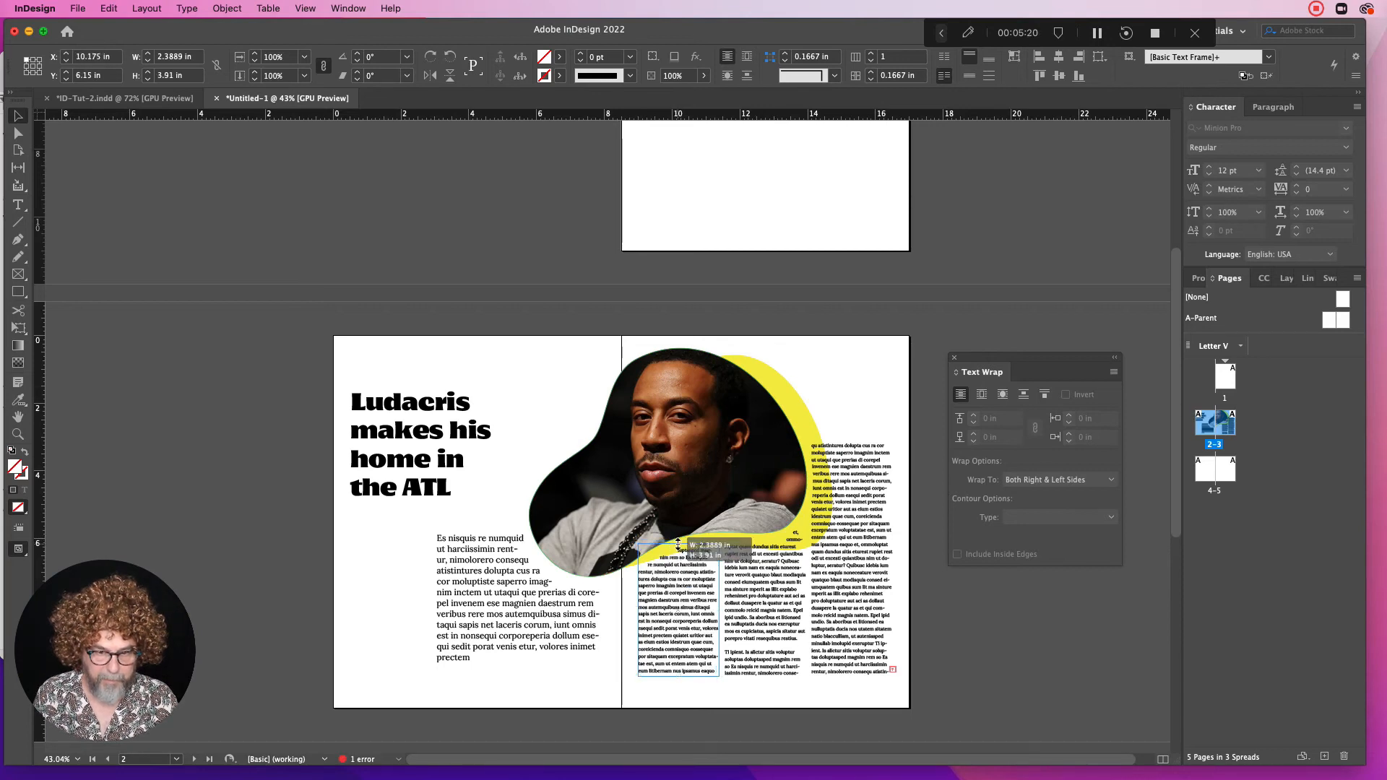
click(837, 425)
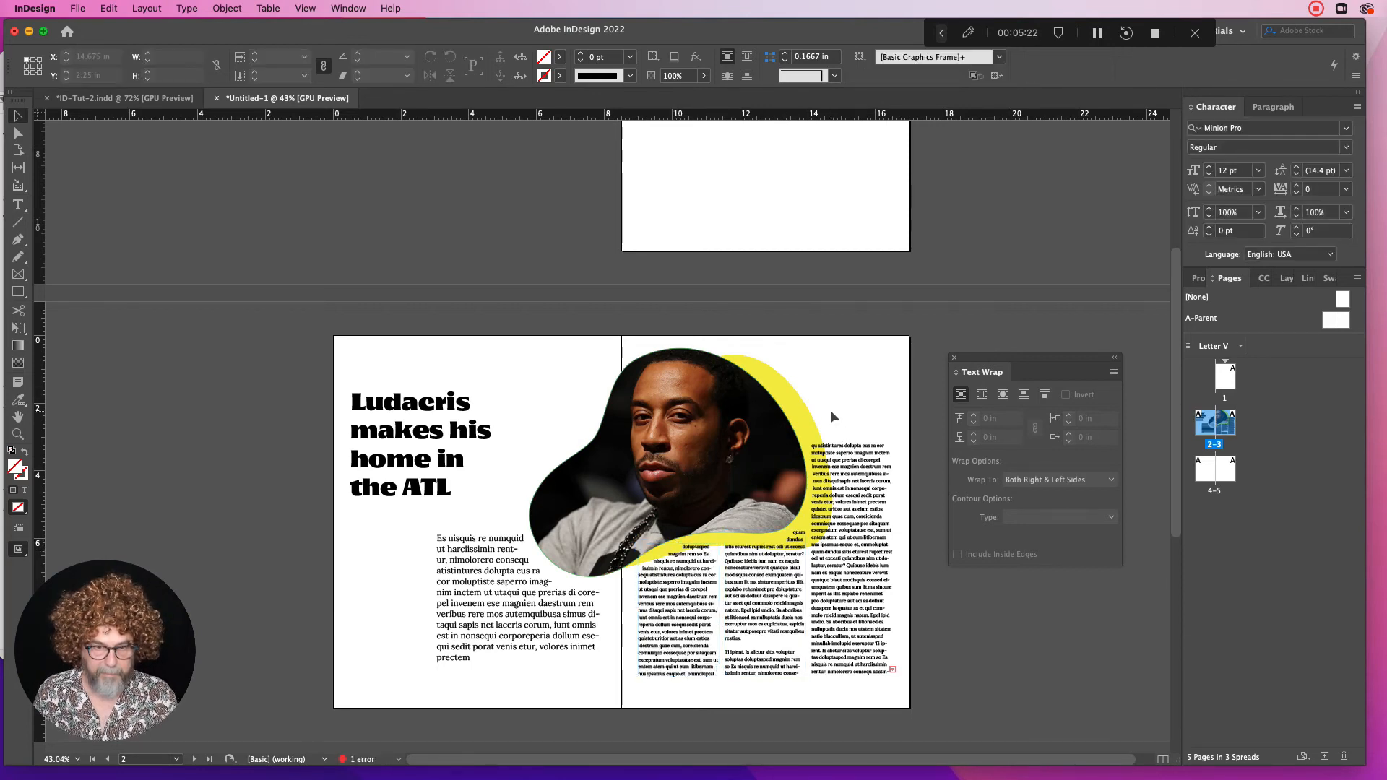
Nudge the yellow shape behind the portrait to X 6.675 in, Y 0.75 in
drag(782, 390, 785, 396)
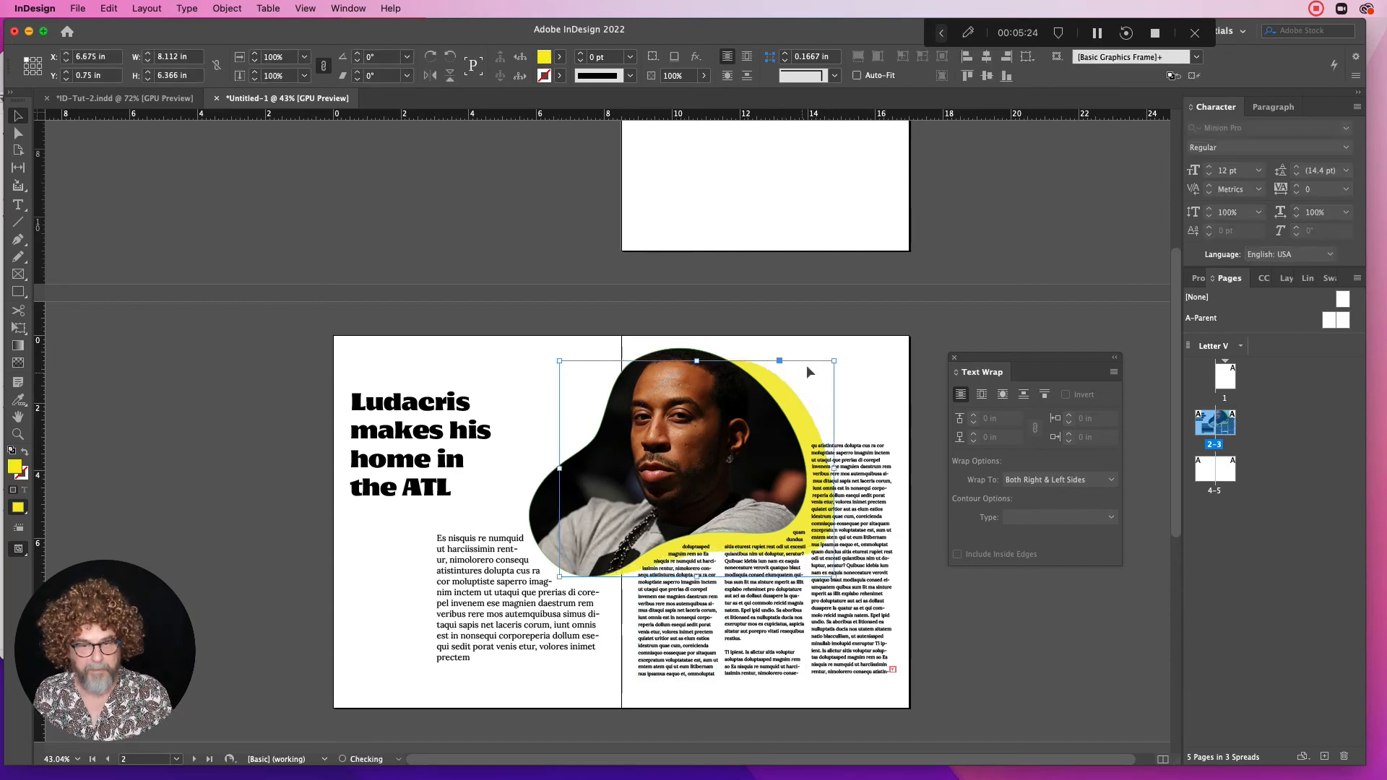
click(861, 362)
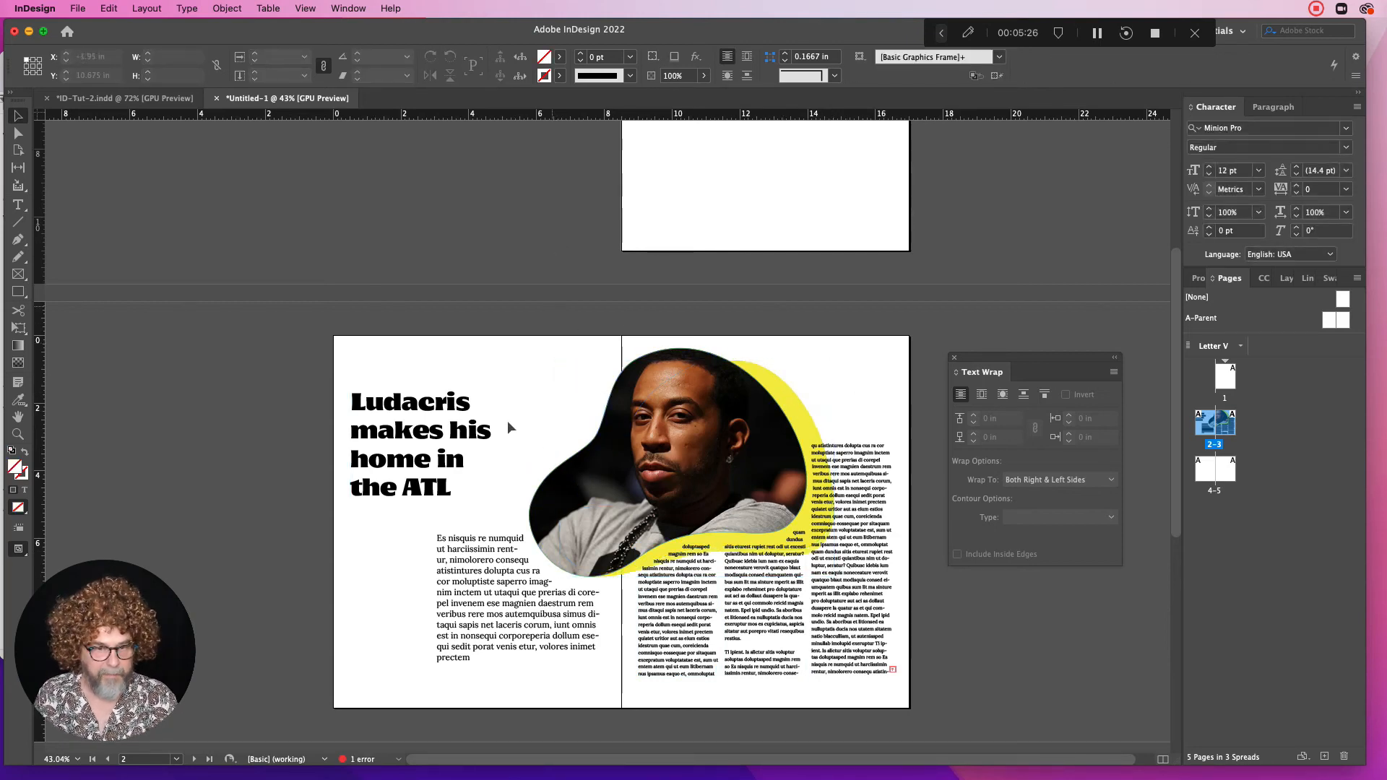
Try indenting the headline frame's left edge to X 0.825 in, then adjust it to X 0.7 in
click(359, 460)
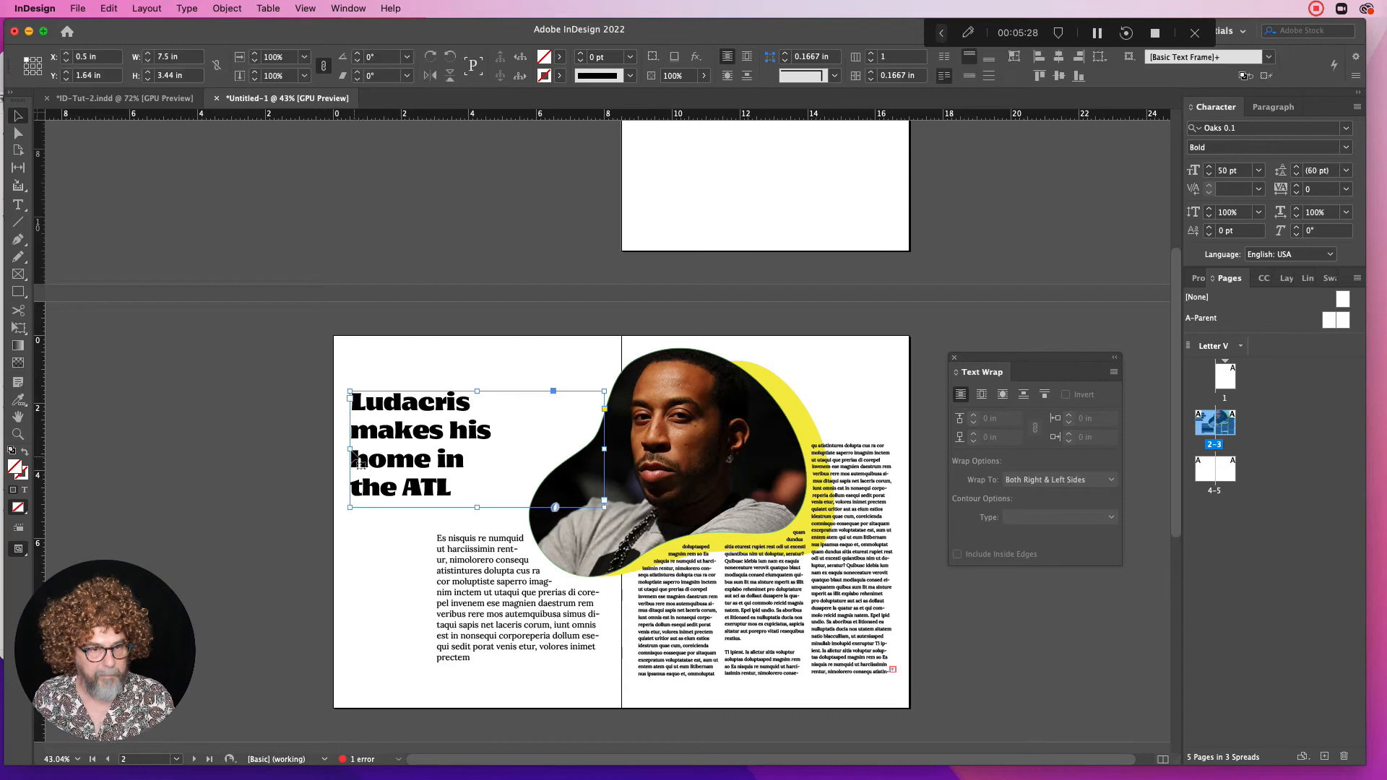
drag(349, 449, 361, 449)
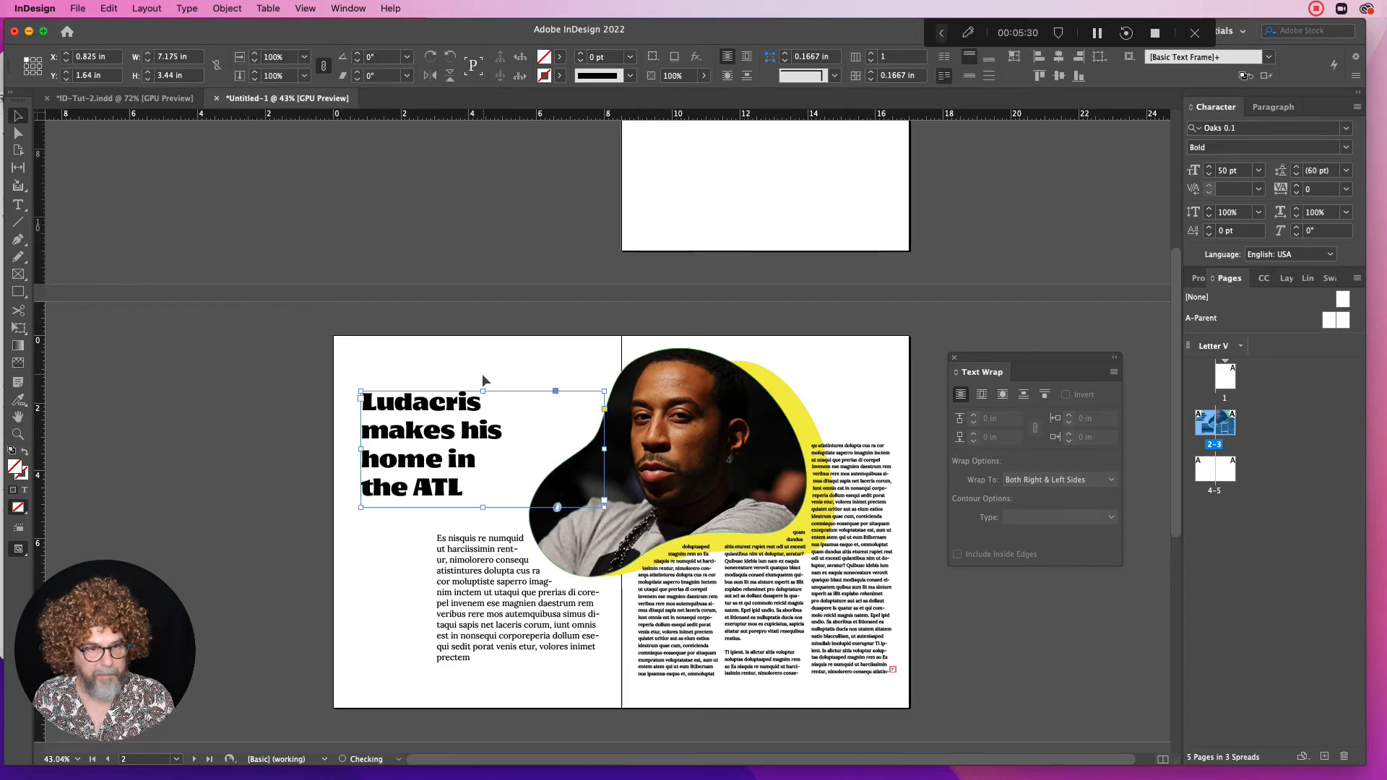
click(482, 375)
click(388, 463)
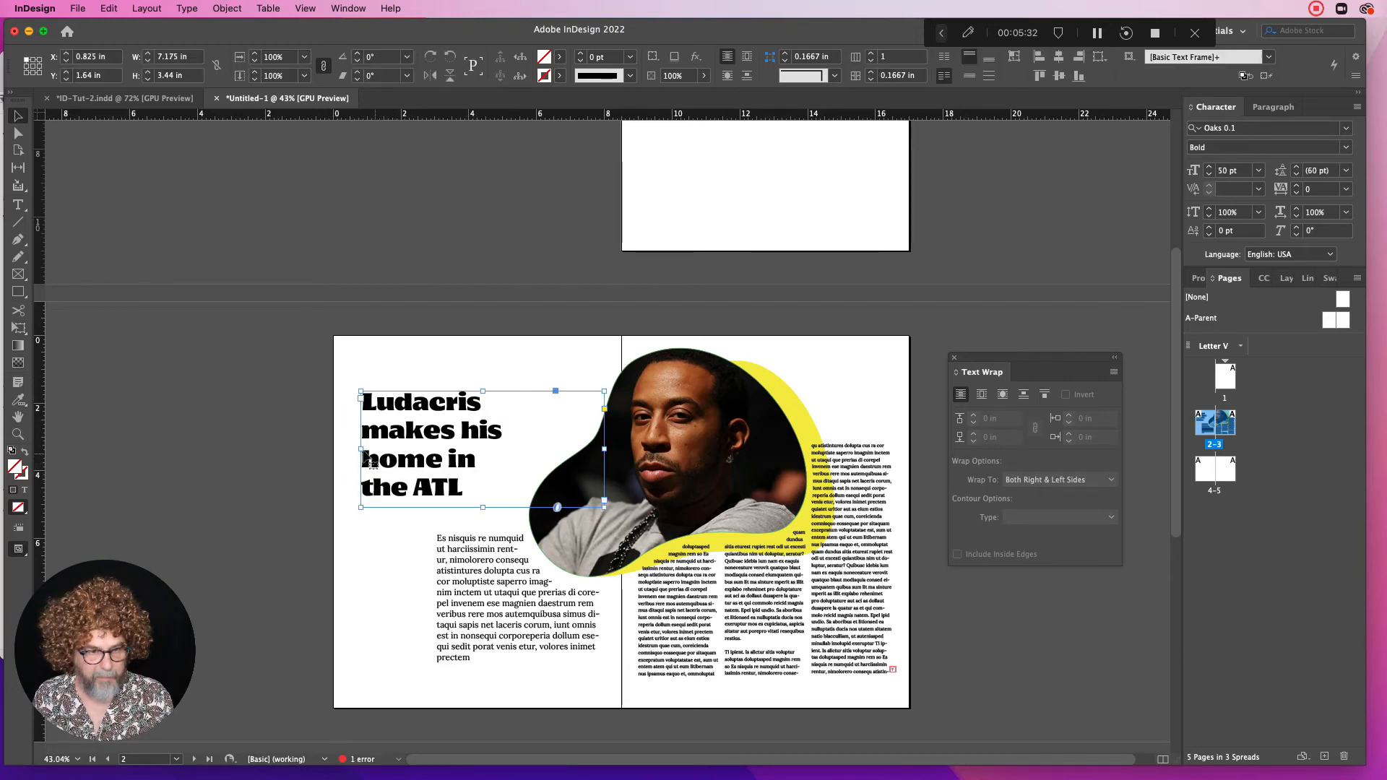
drag(359, 450, 357, 450)
Show the guides and snap the headline frame's left edge to the page margin at X 0.5 in
click(306, 8)
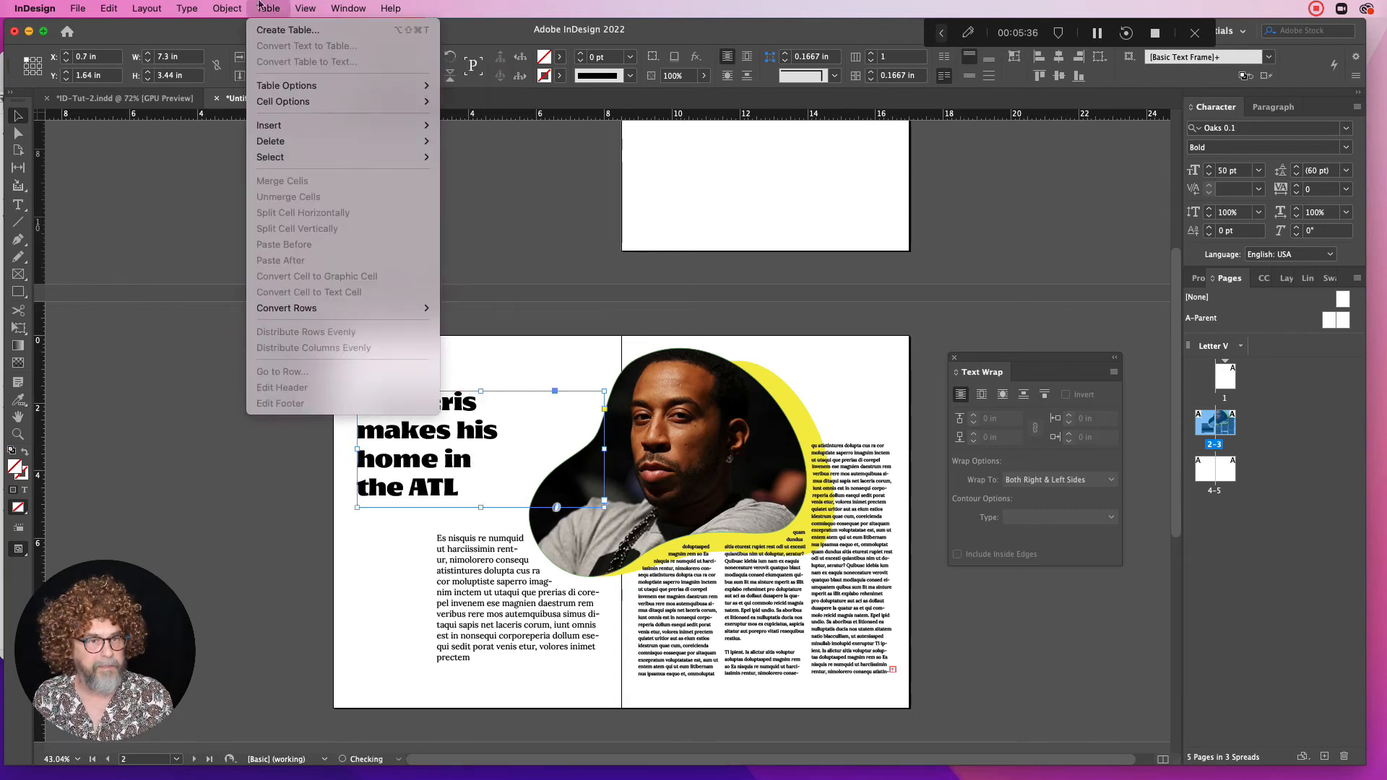
mouse_move(281, 6)
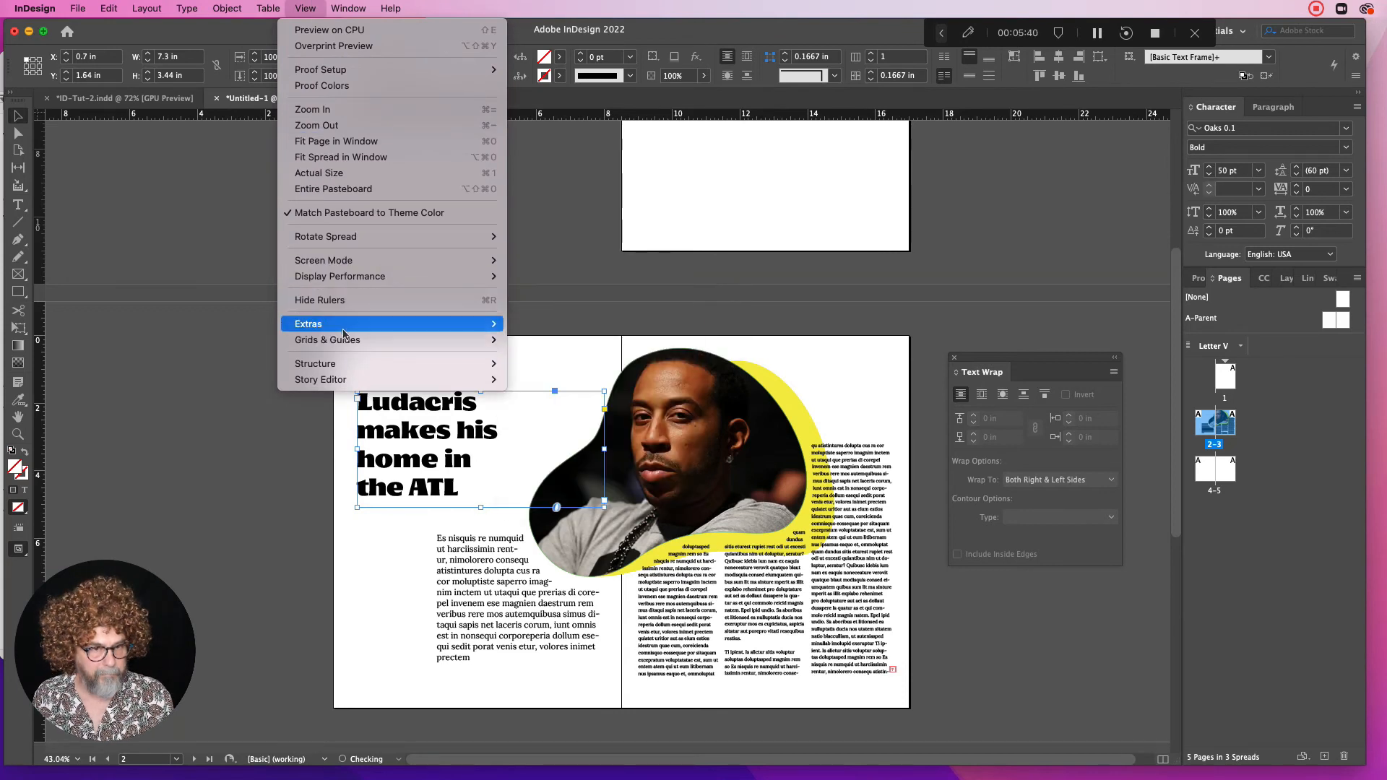
mouse_move(345, 331)
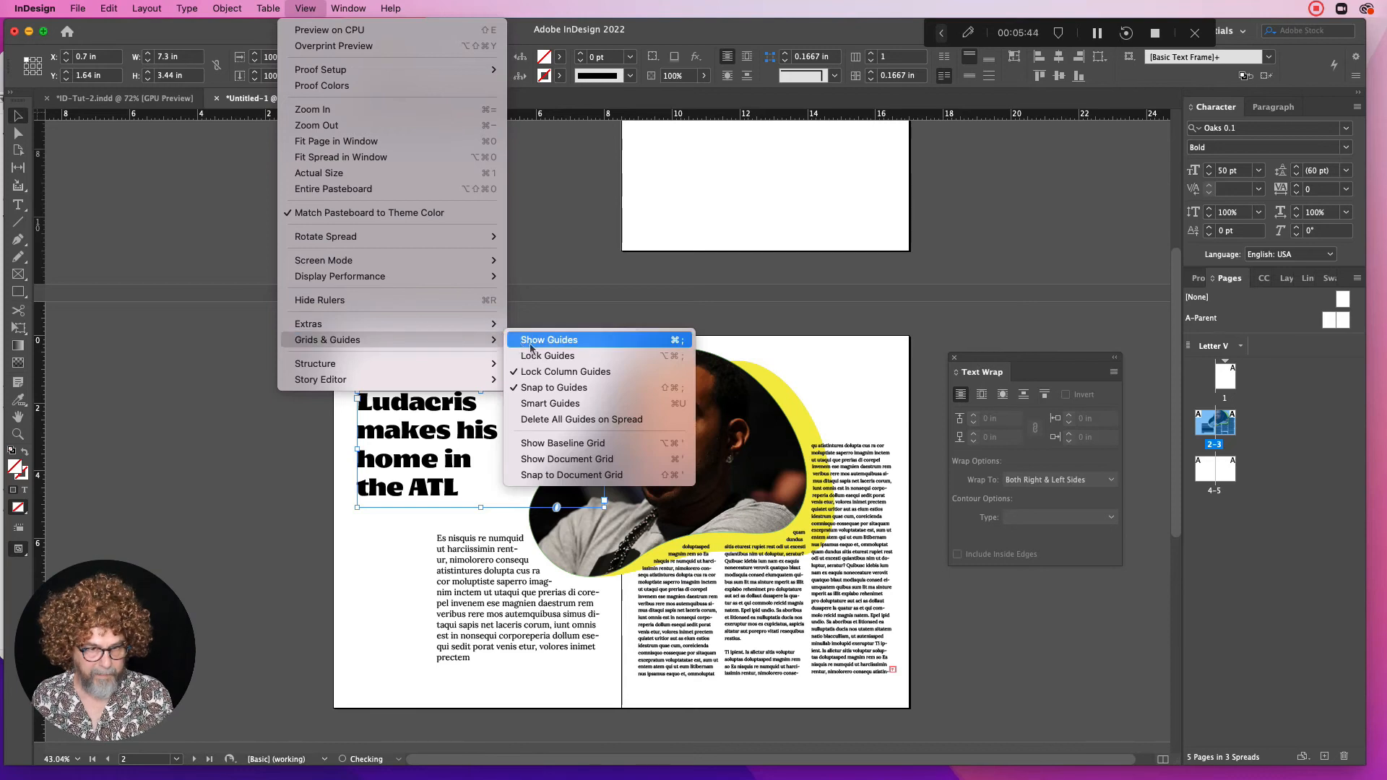
click(530, 344)
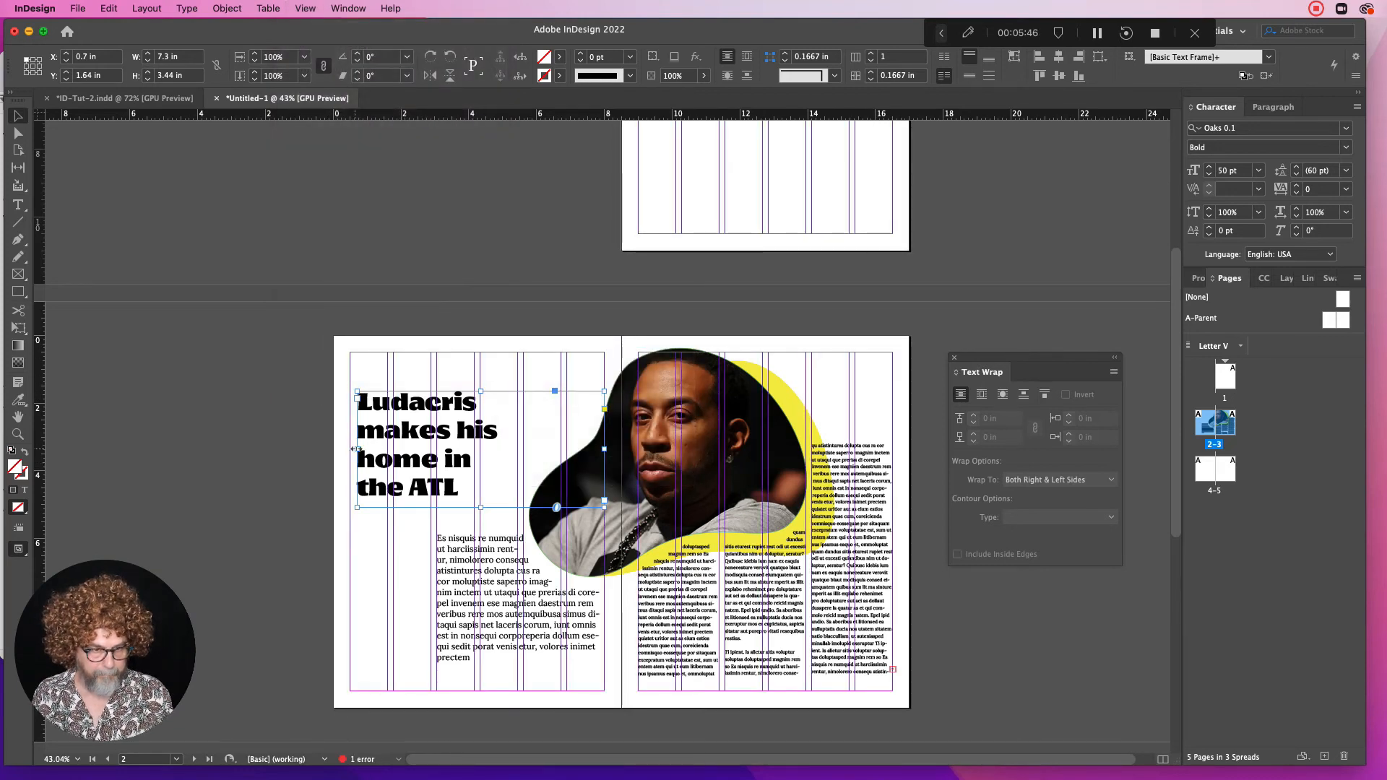
drag(354, 449, 347, 449)
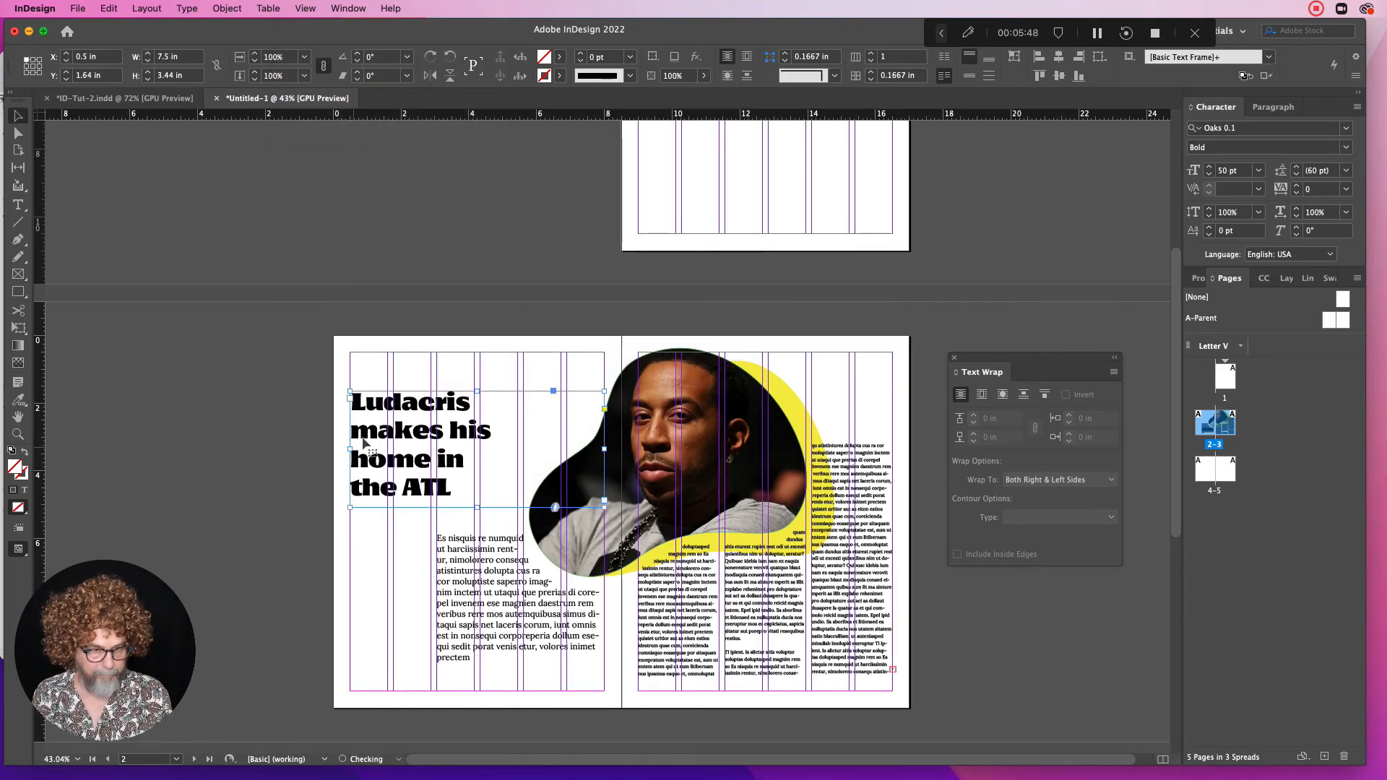
Narrow the headline frame from its left edge to 7.05 in wide, starting at X 0.95 in
click(306, 362)
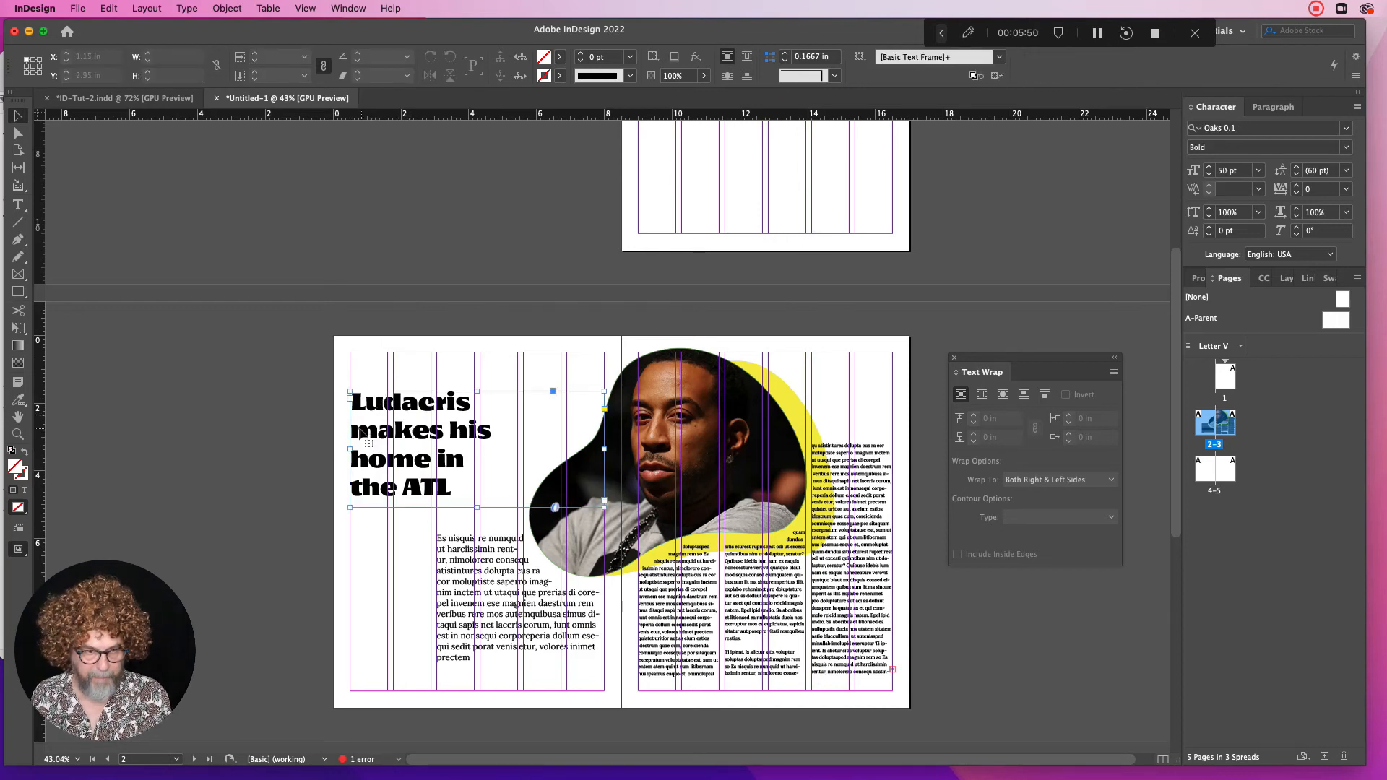
click(355, 453)
drag(348, 449, 366, 448)
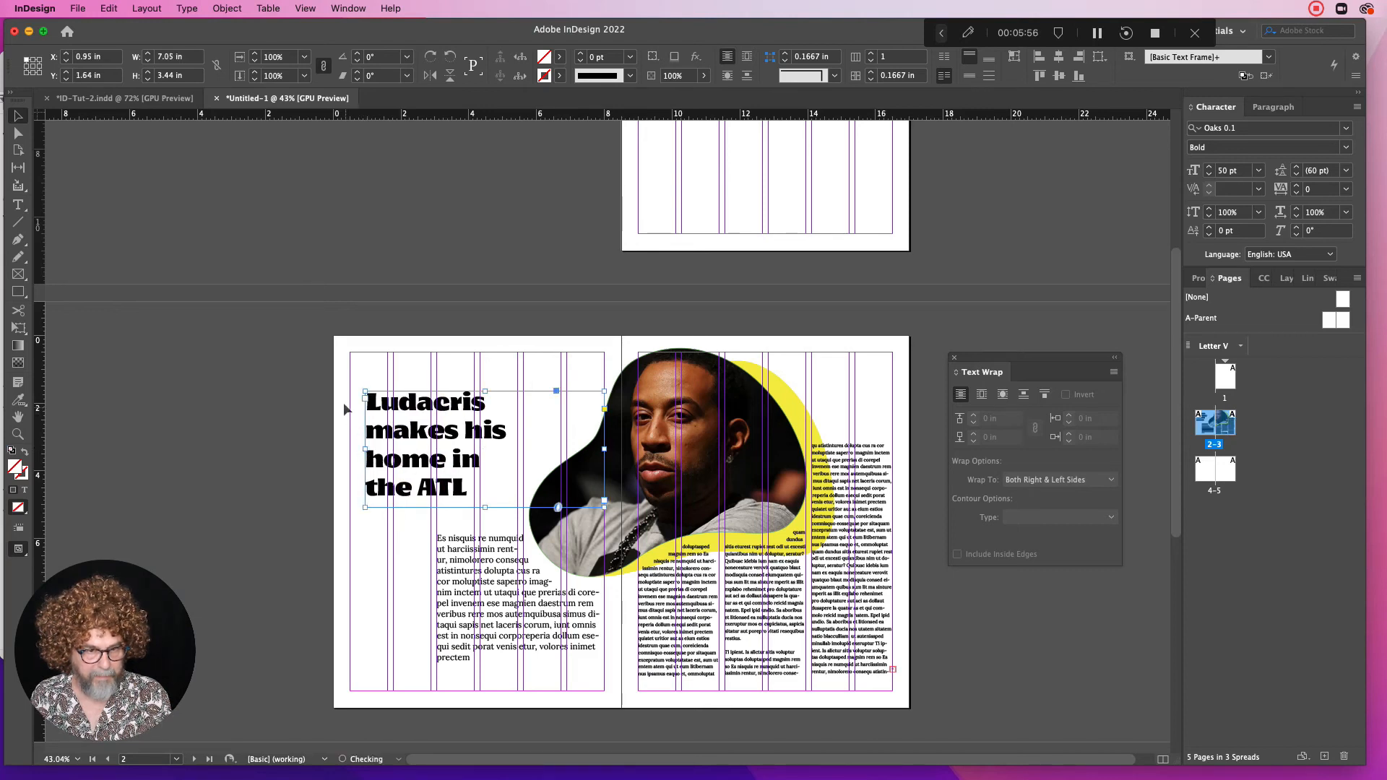
Extend the headline frame's left edge to the page margin at X 0.5 in, making the frame 7.5 in wide
click(344, 406)
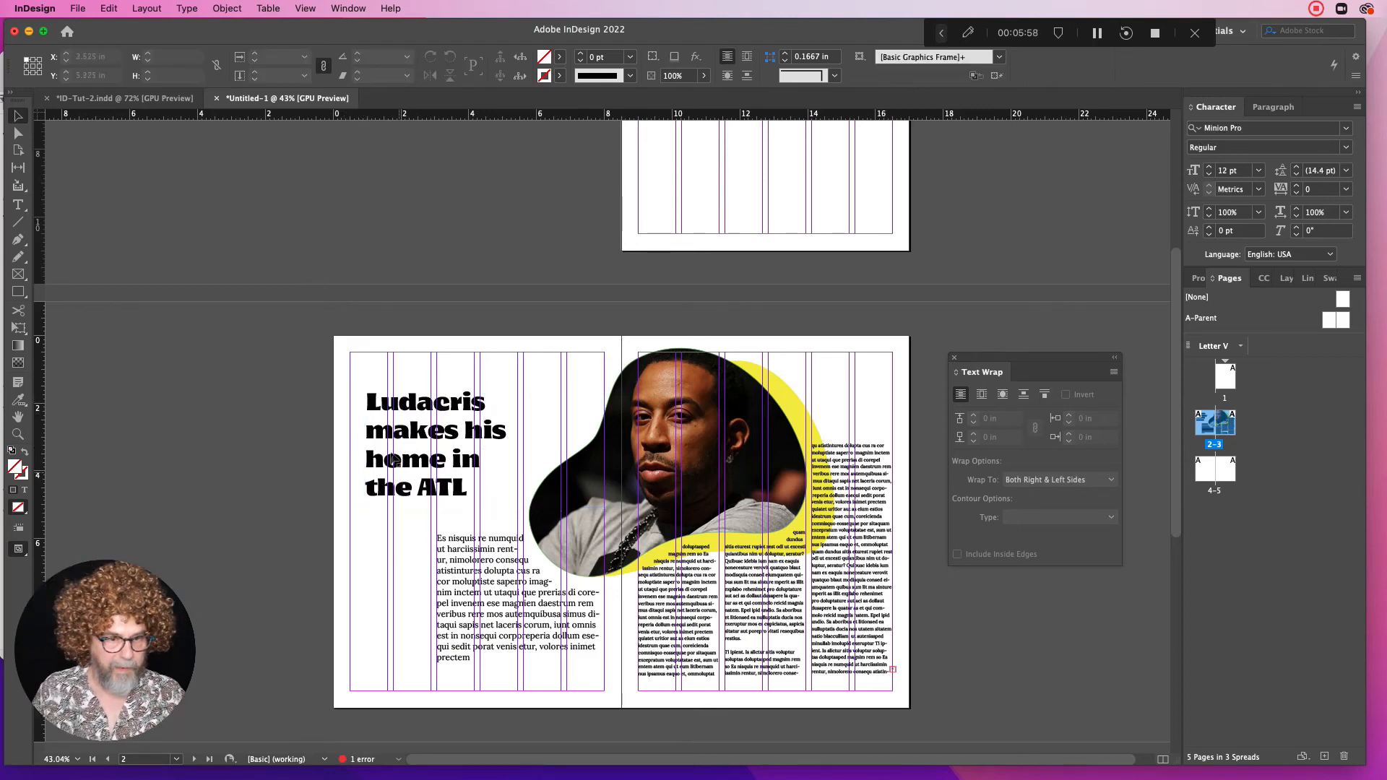
click(395, 461)
drag(365, 449, 350, 448)
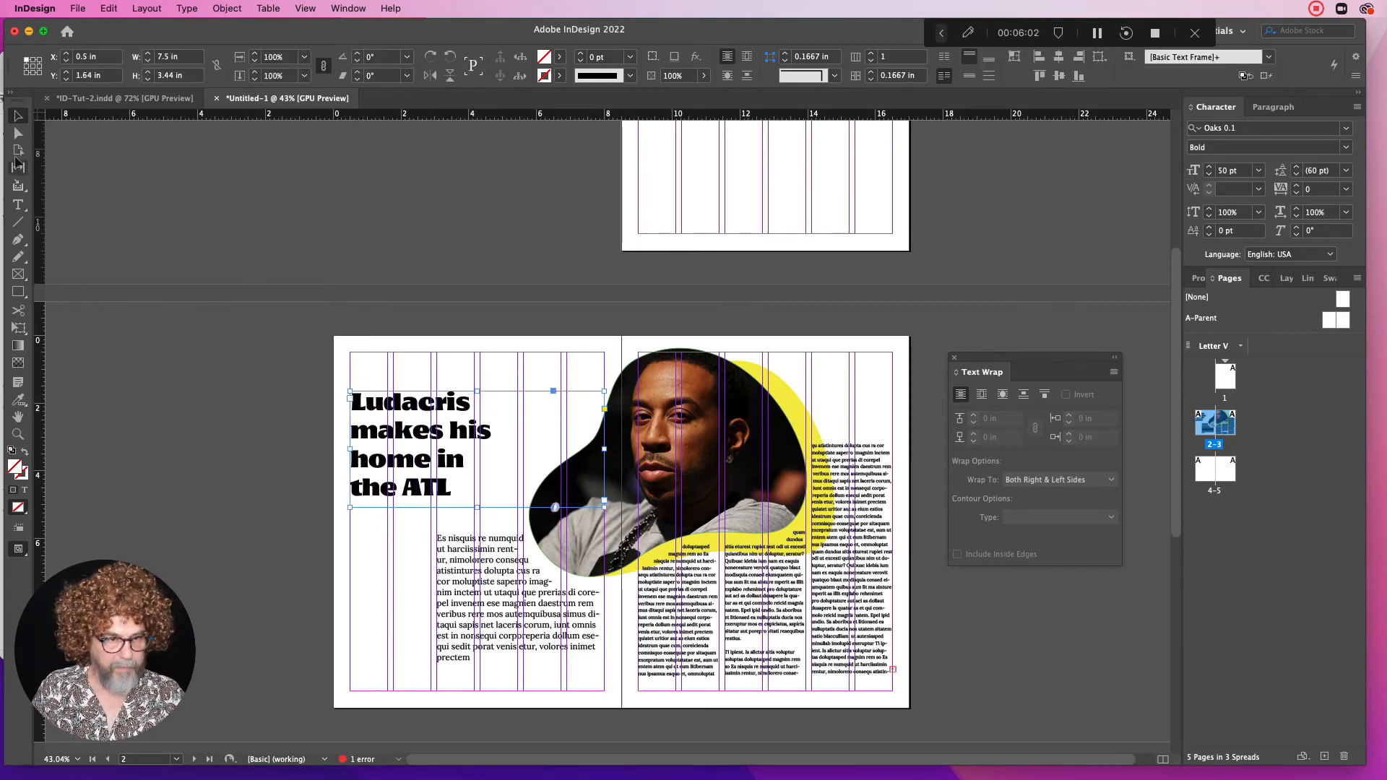
Copy the last paragraph of the middle body column into a new 1.11 × 1.45 in text frame above the last column
click(18, 205)
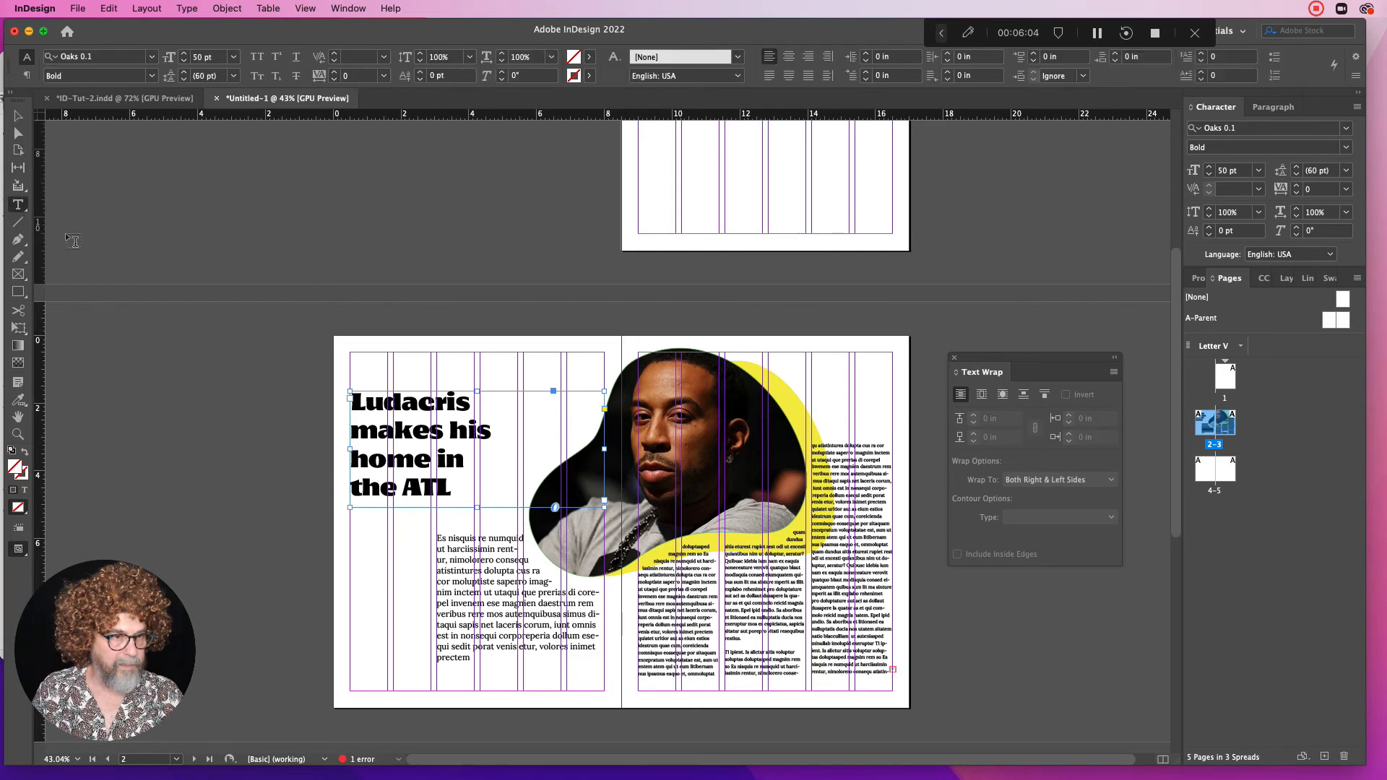
drag(797, 674, 726, 651)
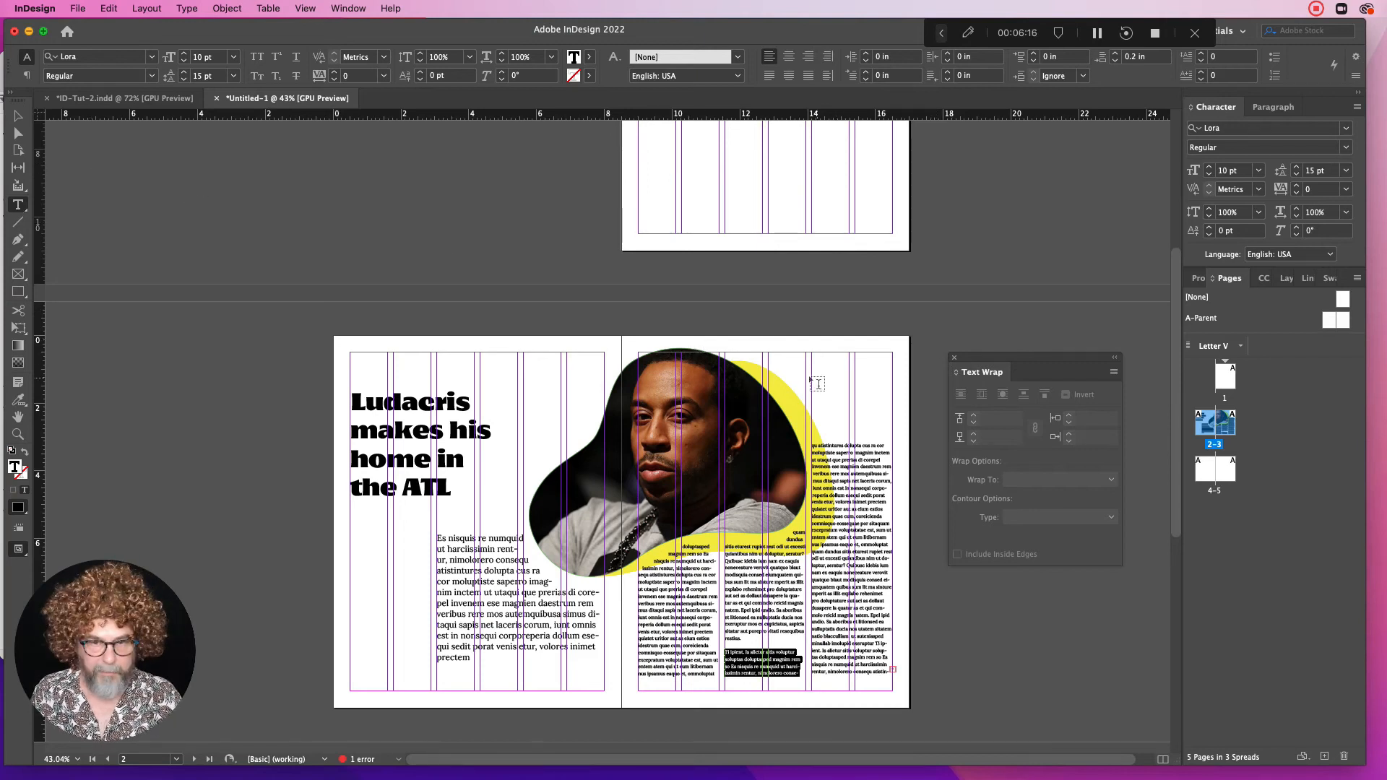
drag(812, 376, 851, 422)
key(super+v)
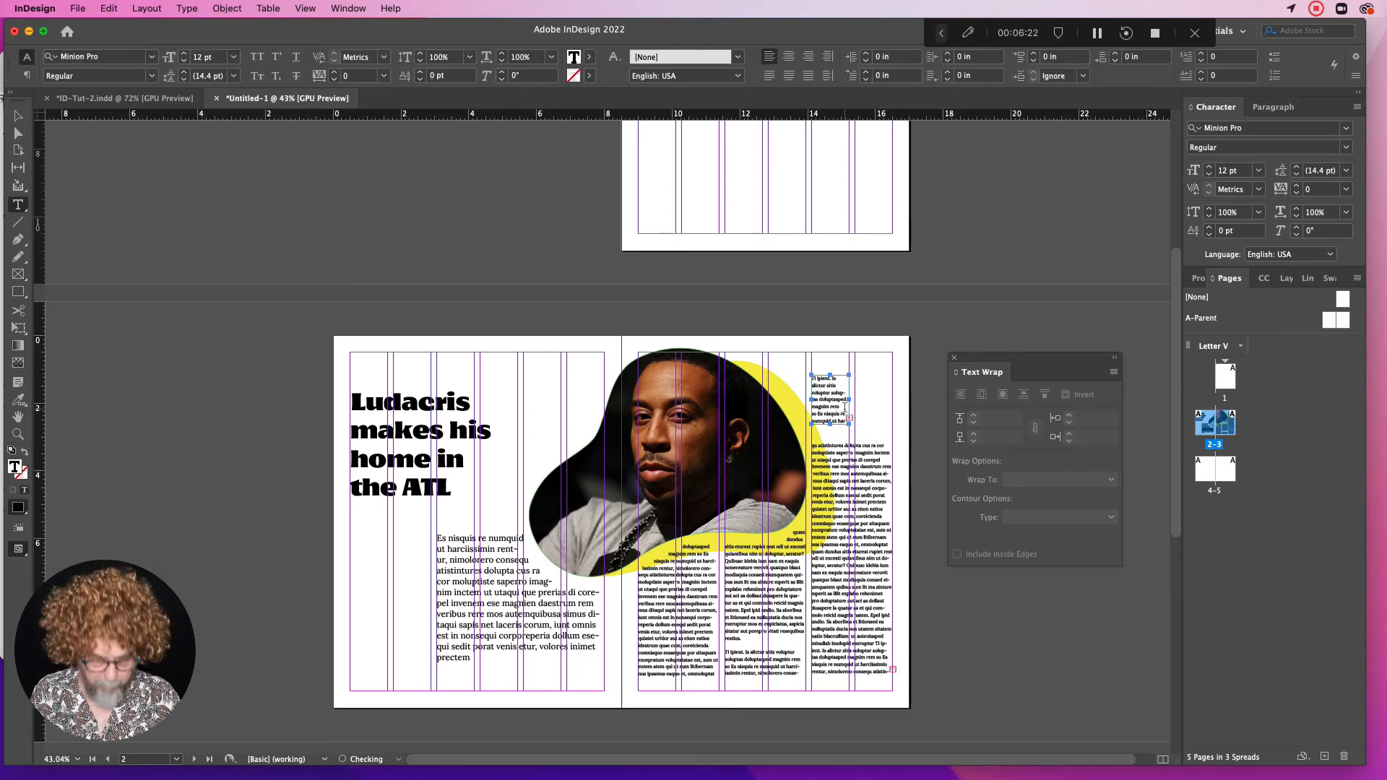
Format all text in the small caption frame as Lora Italic at 8 pt
key(super+a)
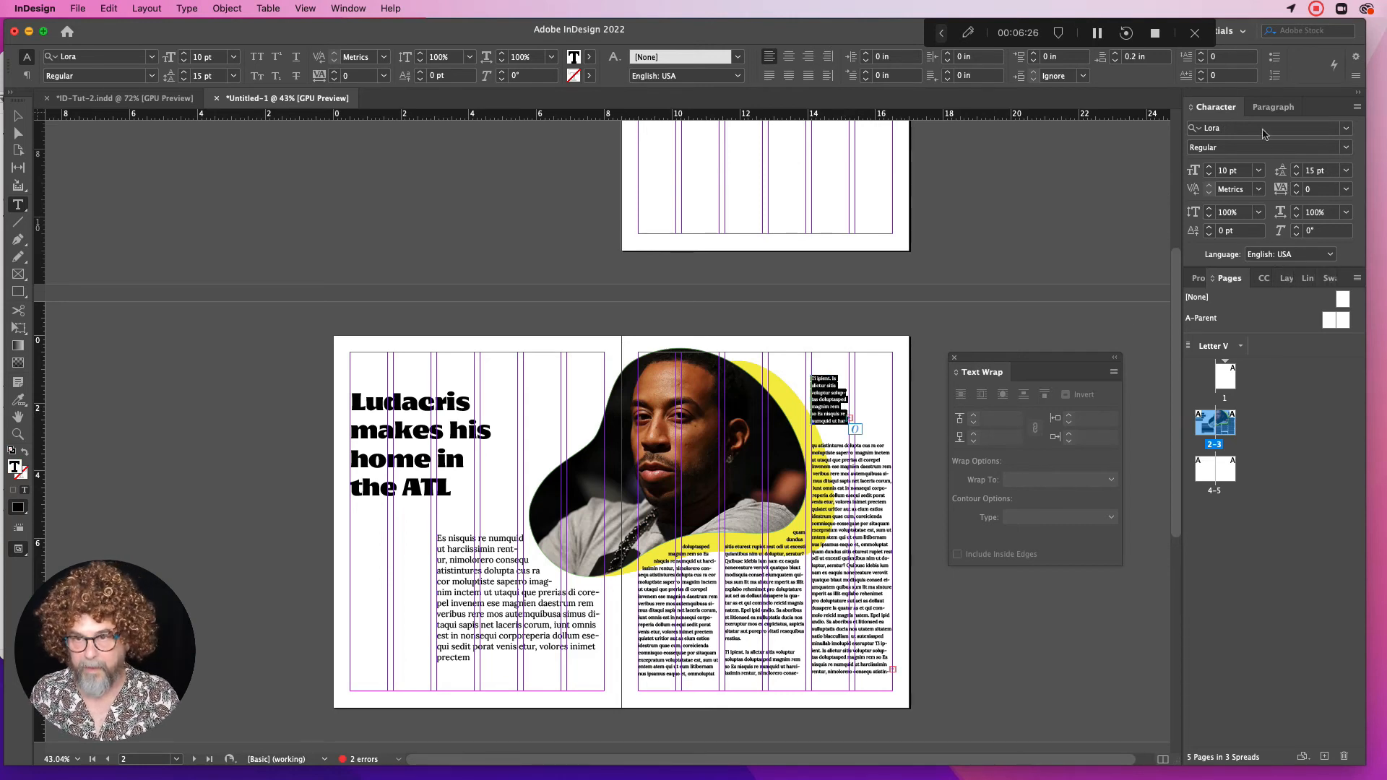
click(1344, 148)
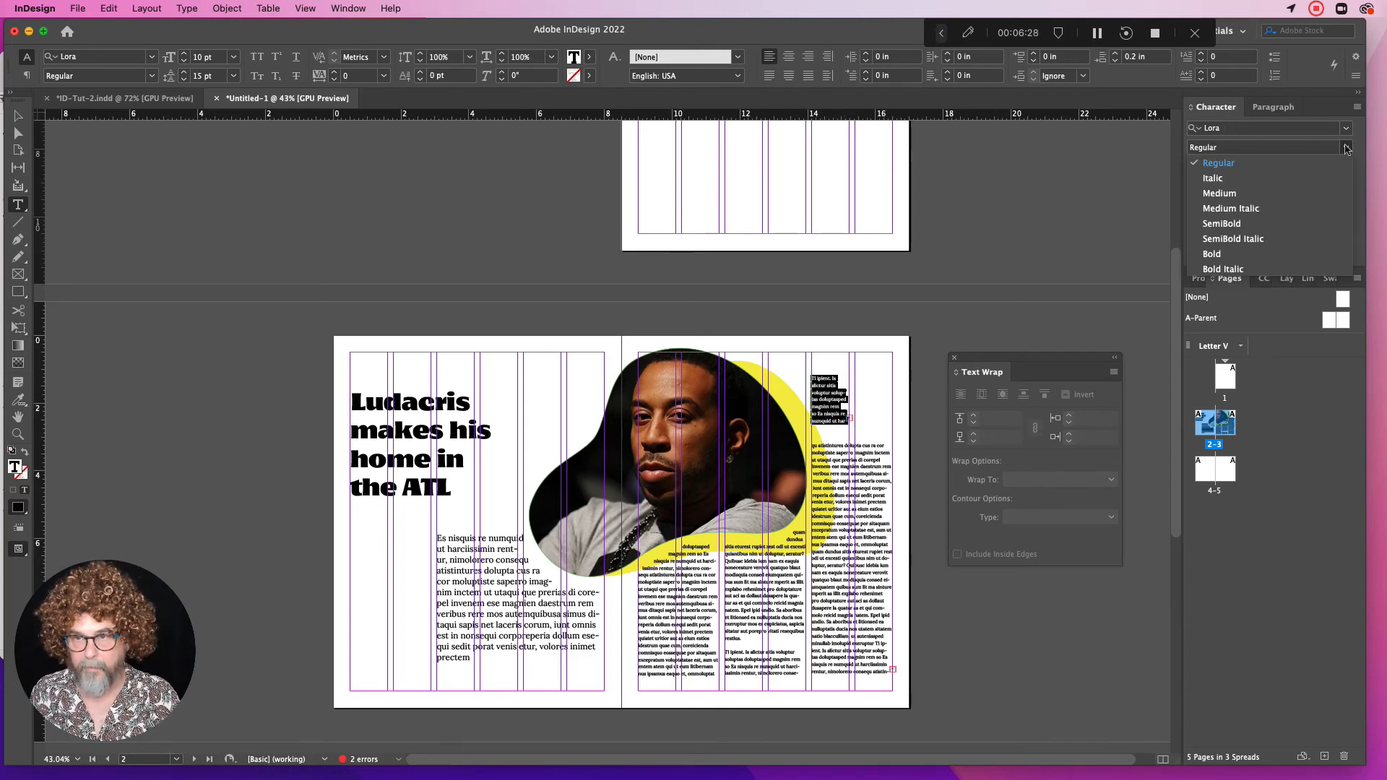
click(1242, 180)
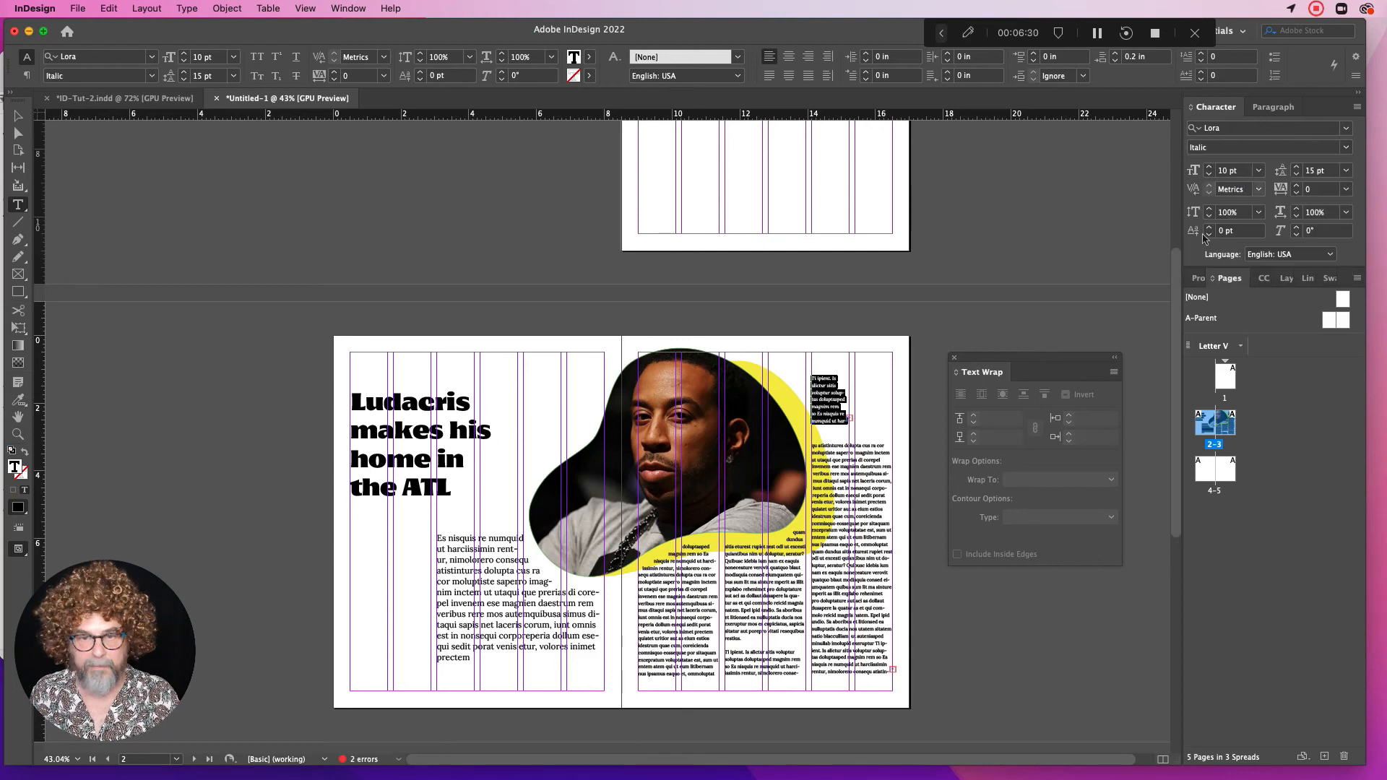
double_click(1225, 171)
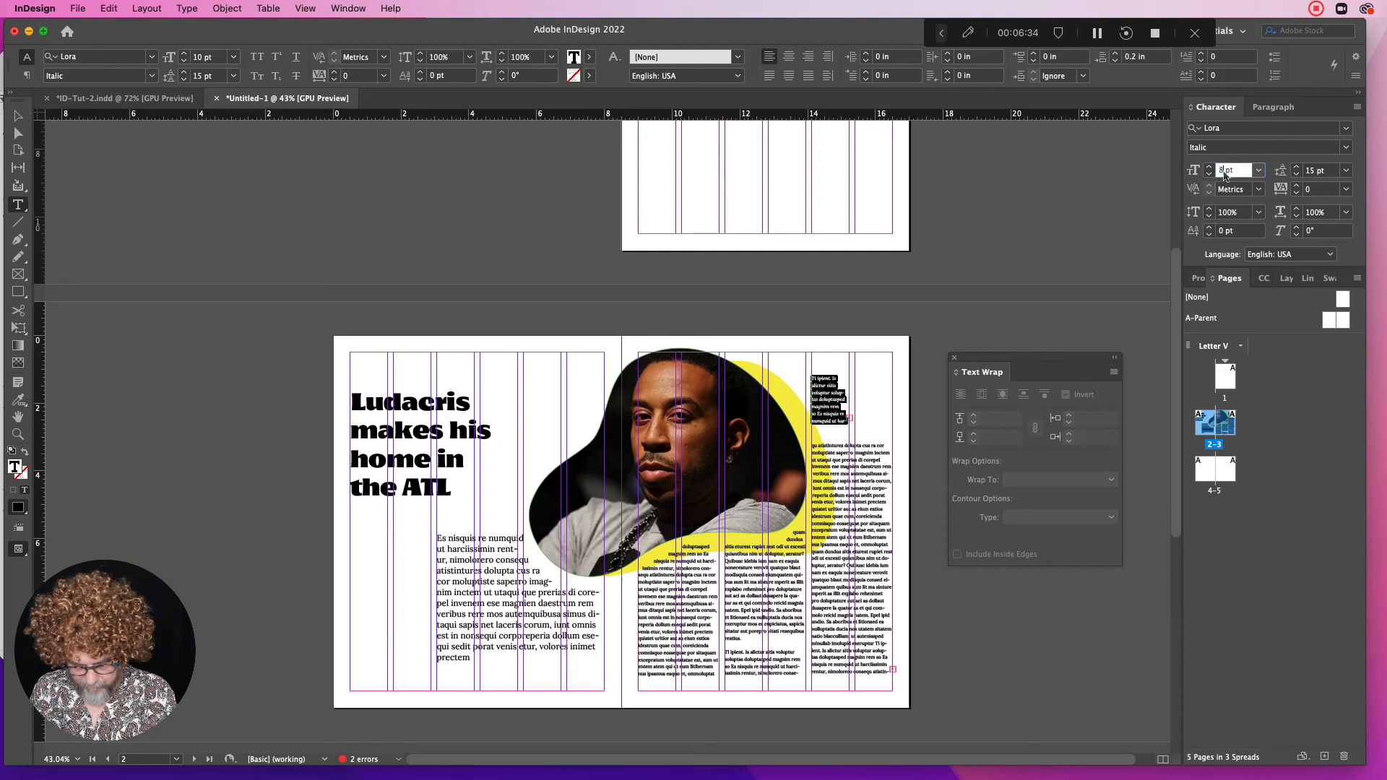
text(8)
key(Return)
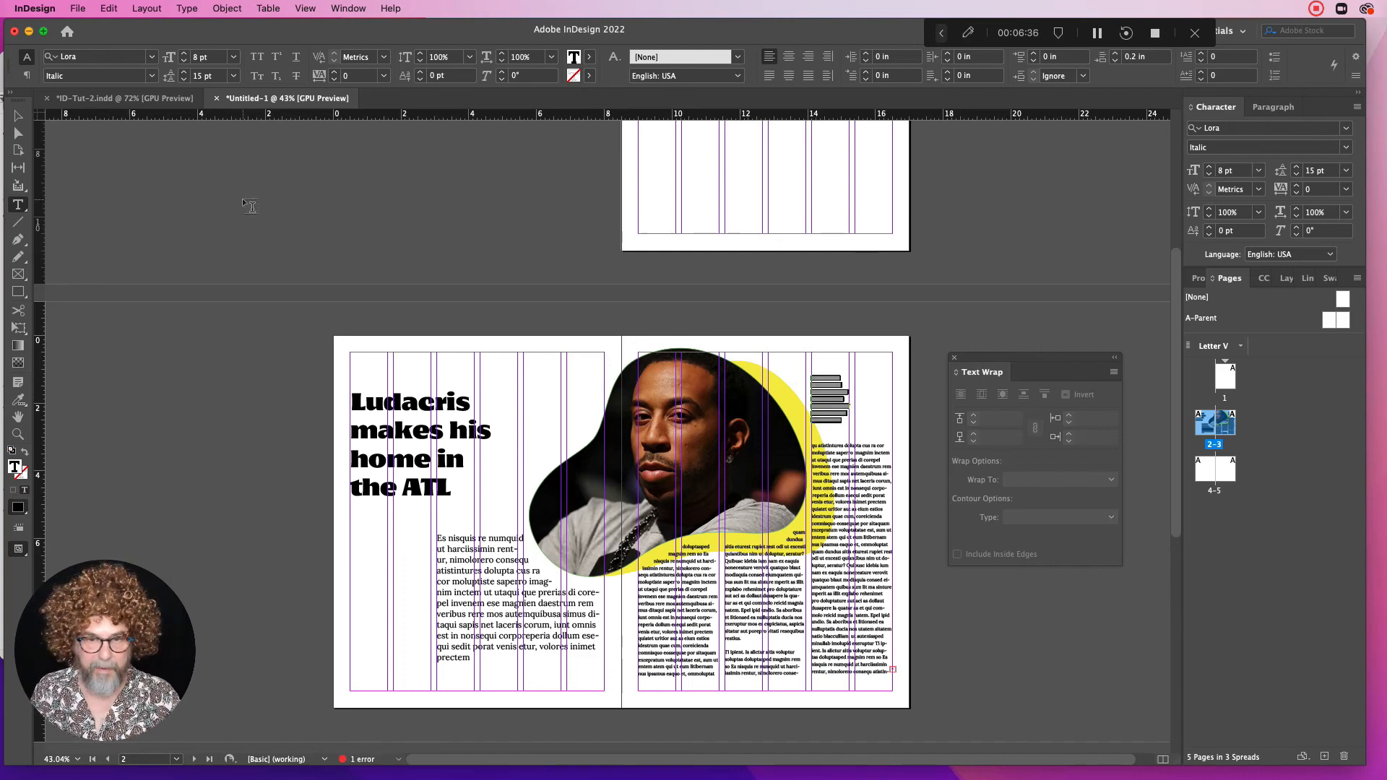
Set the leading of the caption text above the last column to 13 pt and deselect it
click(18, 115)
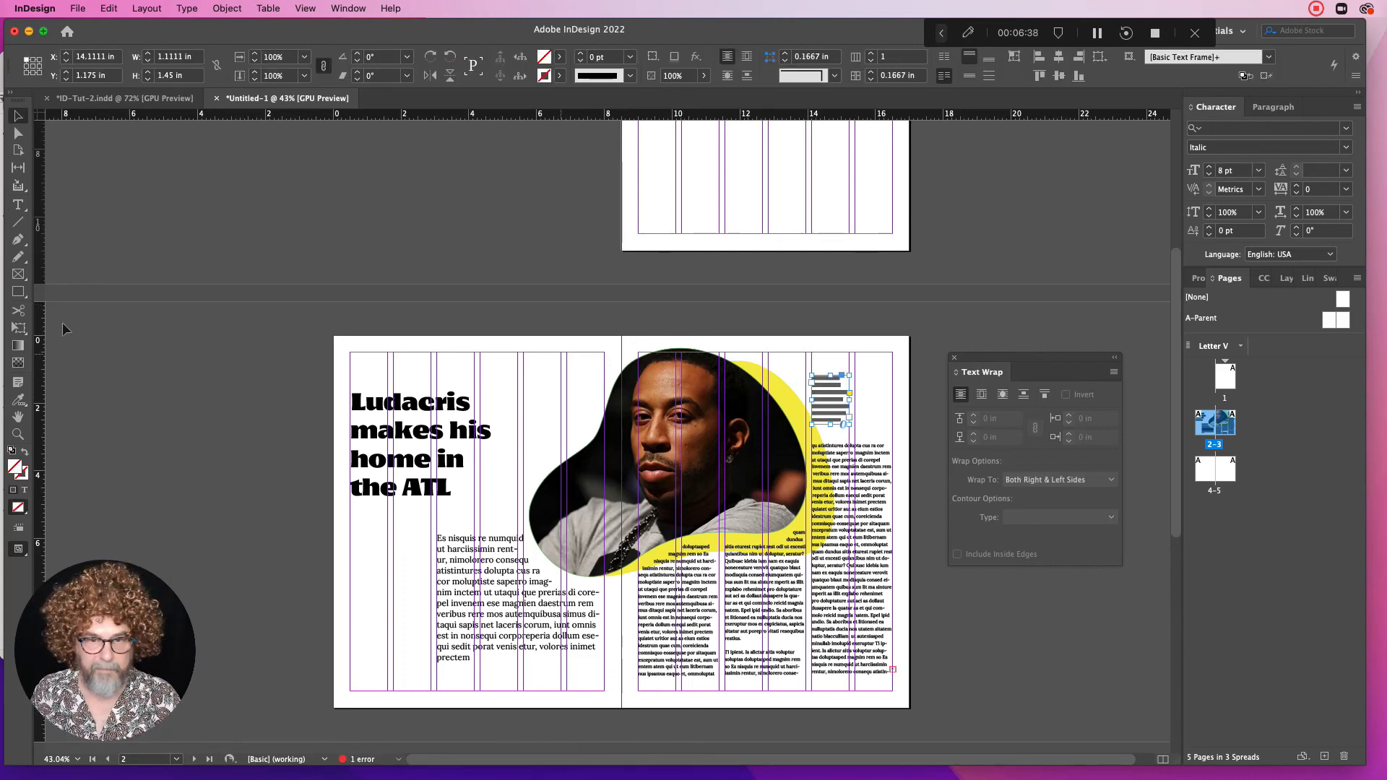
click(18, 433)
click(785, 459)
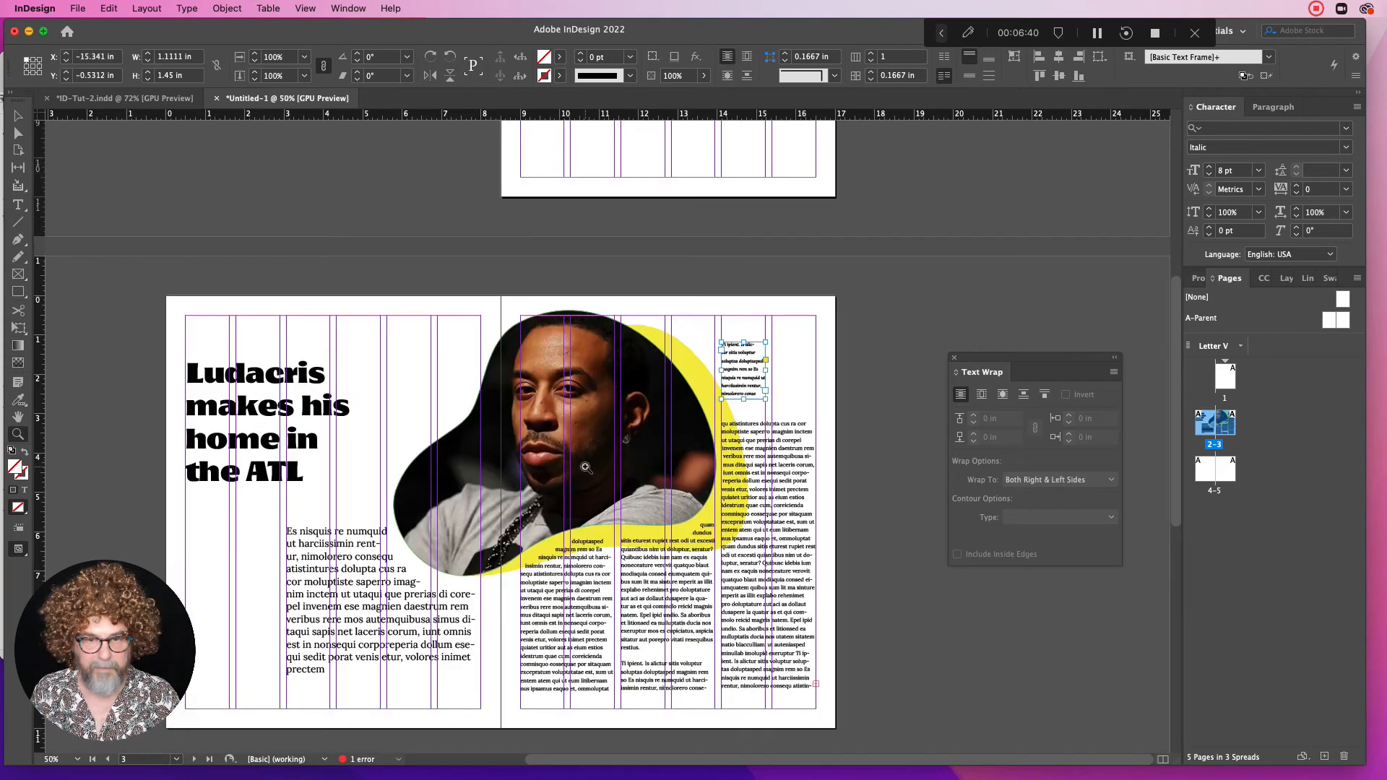
click(585, 467)
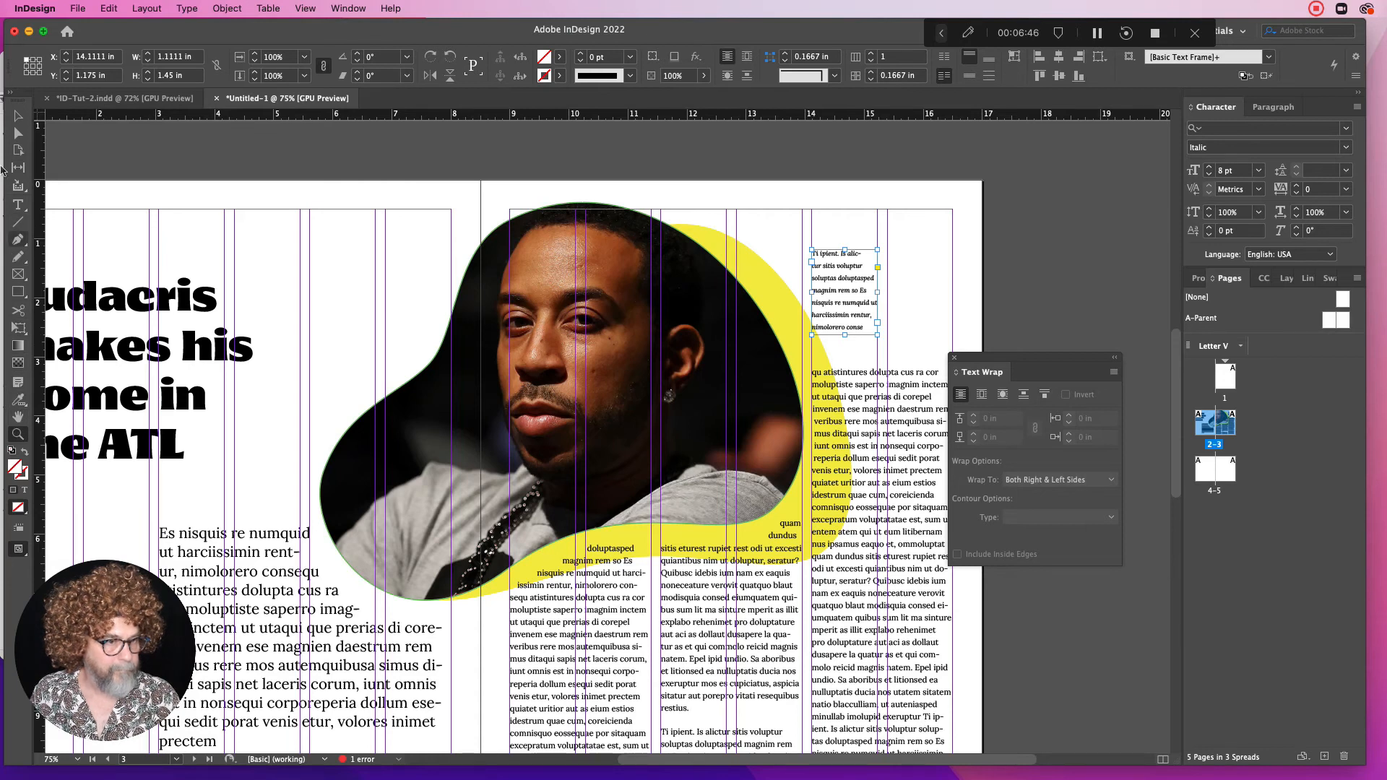
click(18, 204)
drag(865, 328, 785, 246)
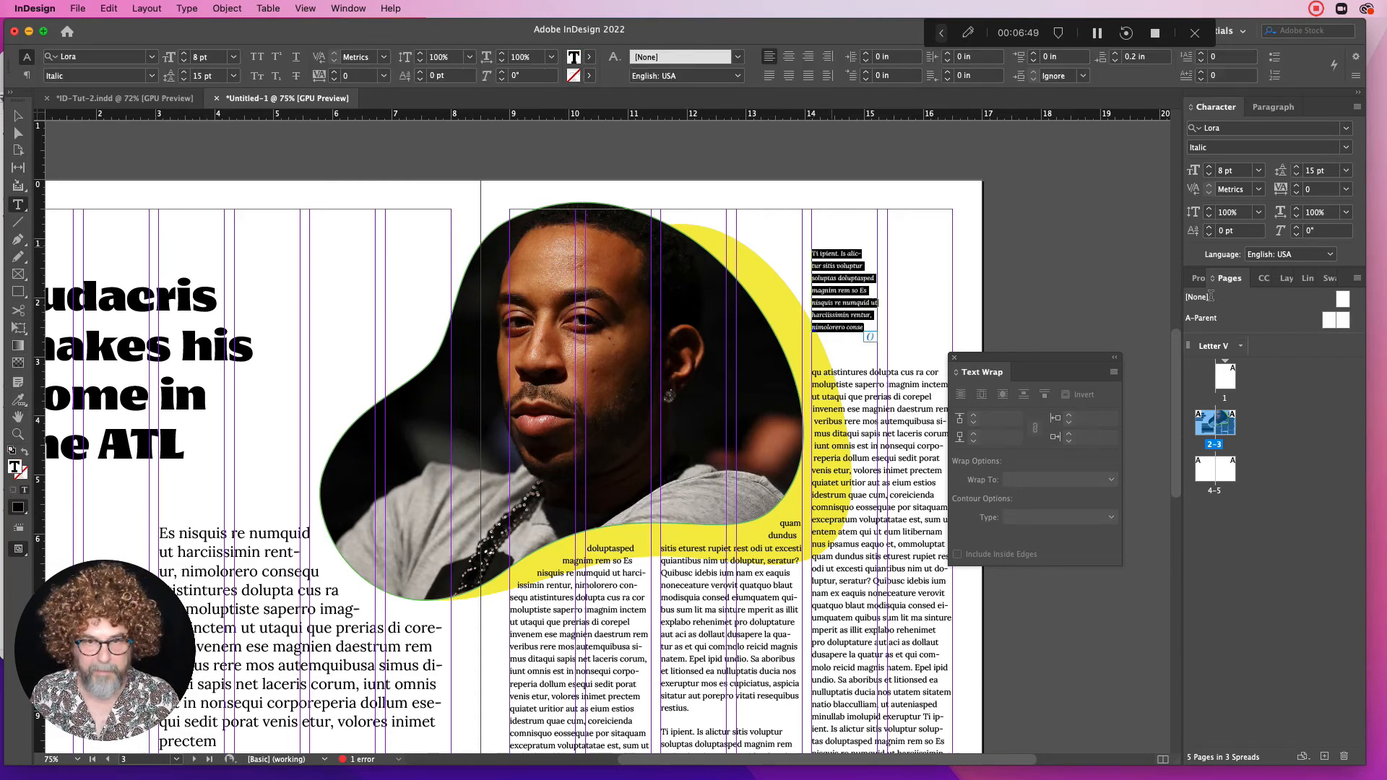
click(1295, 176)
click(1295, 176)
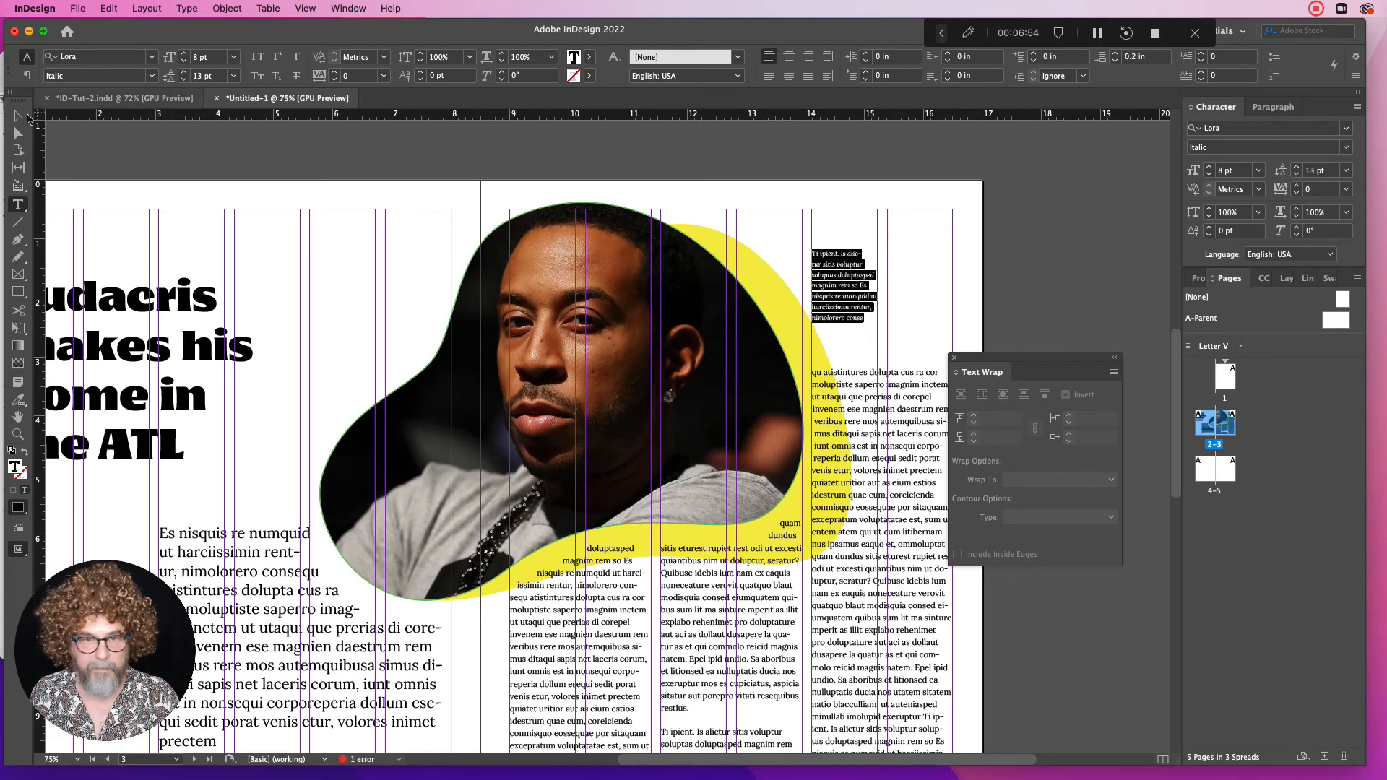
click(18, 116)
click(745, 193)
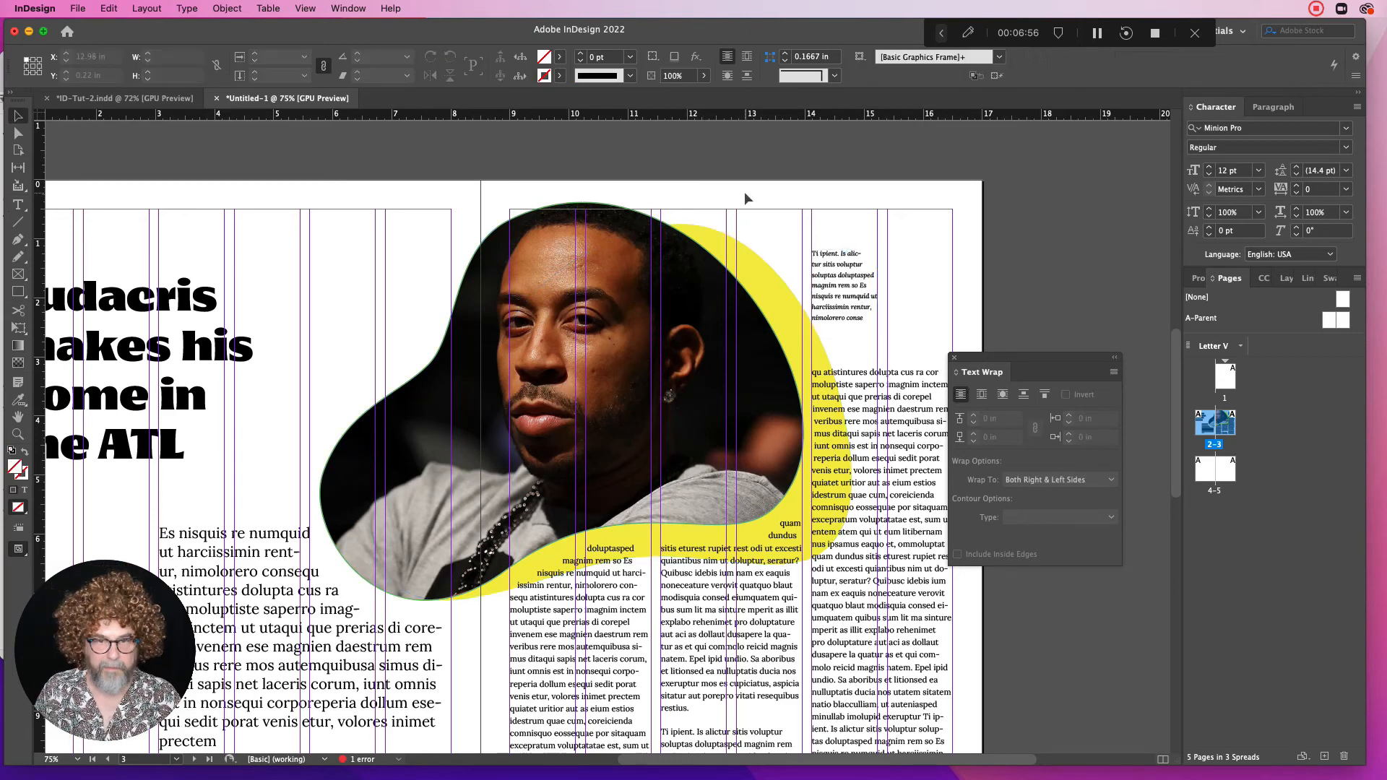
Bring the whole spread into view and move the Text Wrap panel clear of the portrait and upper column text
key(super+0)
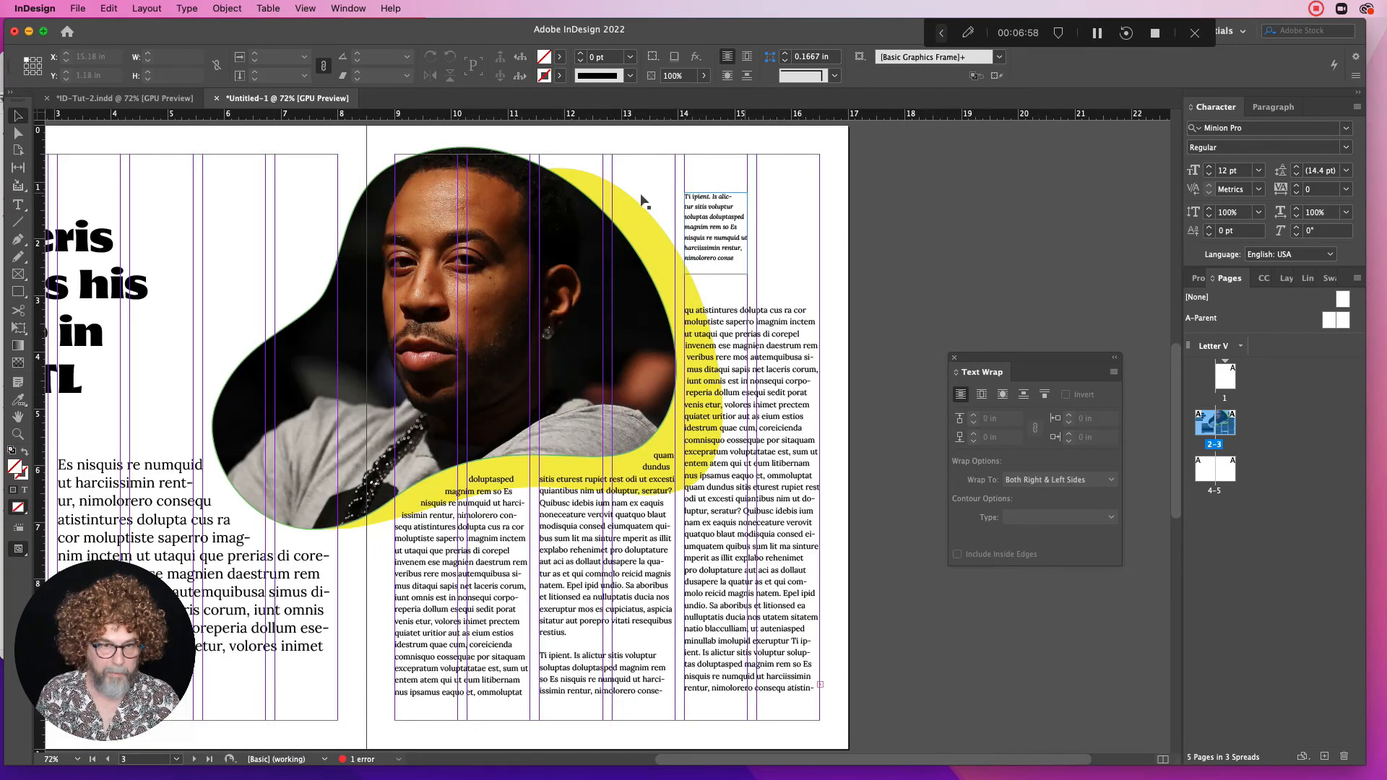
click(18, 416)
drag(267, 424, 559, 432)
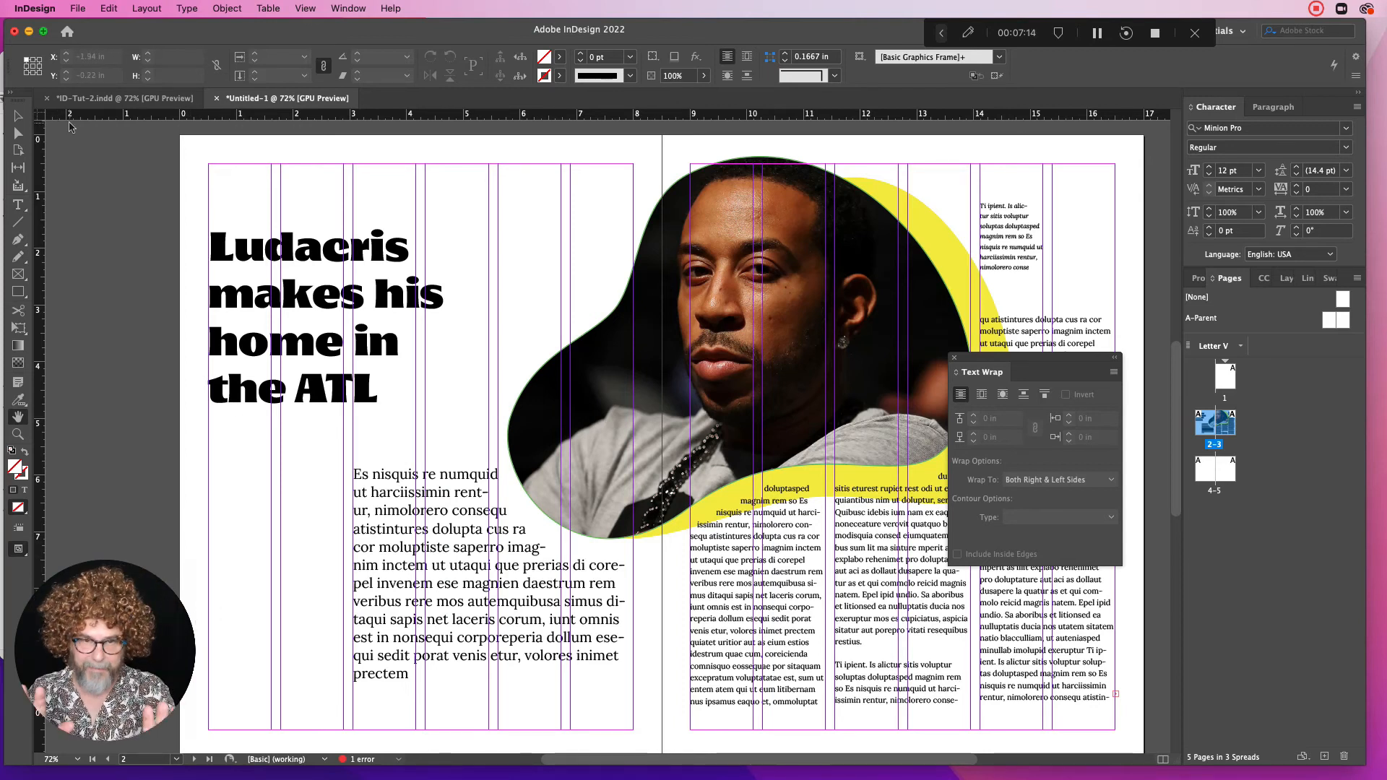
drag(986, 359, 1096, 559)
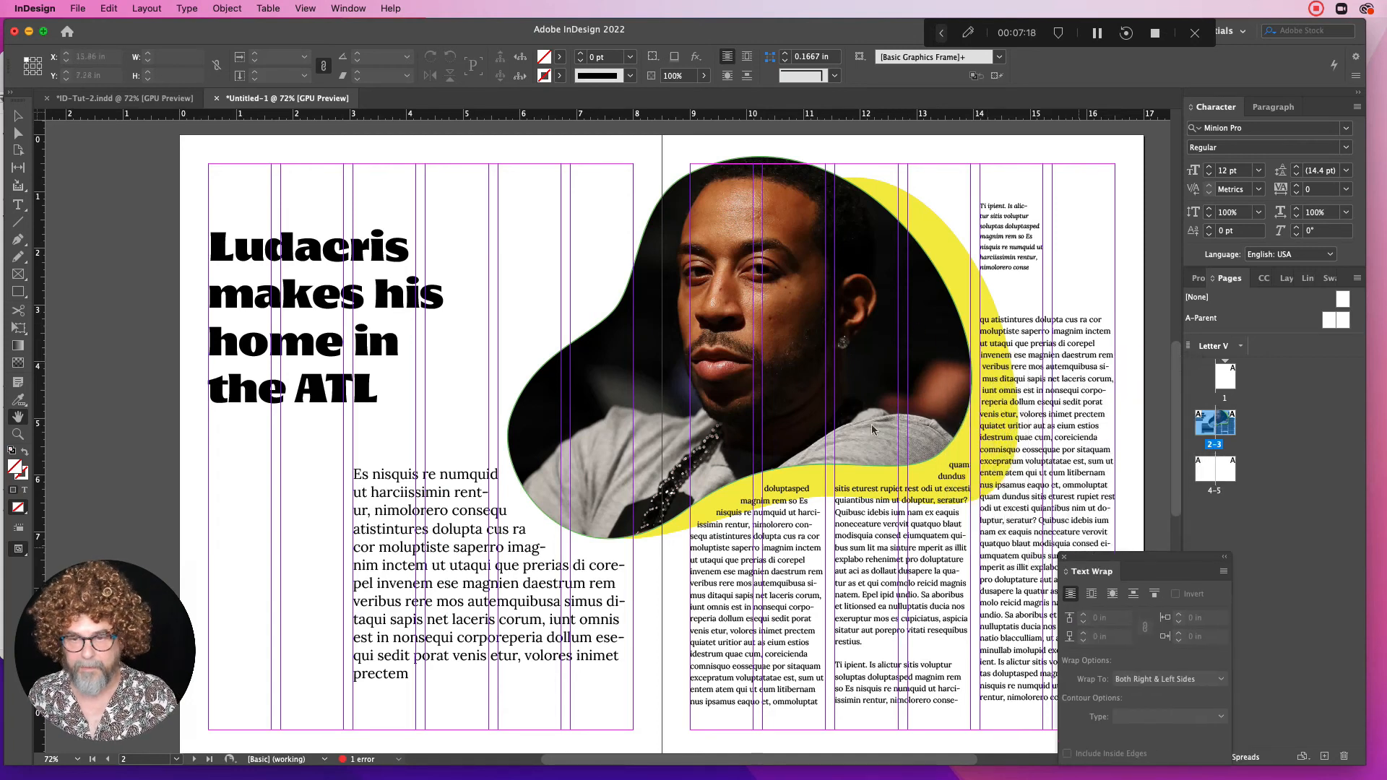
Show the frame edges to check the text and image frames, and hide them again
click(208, 5)
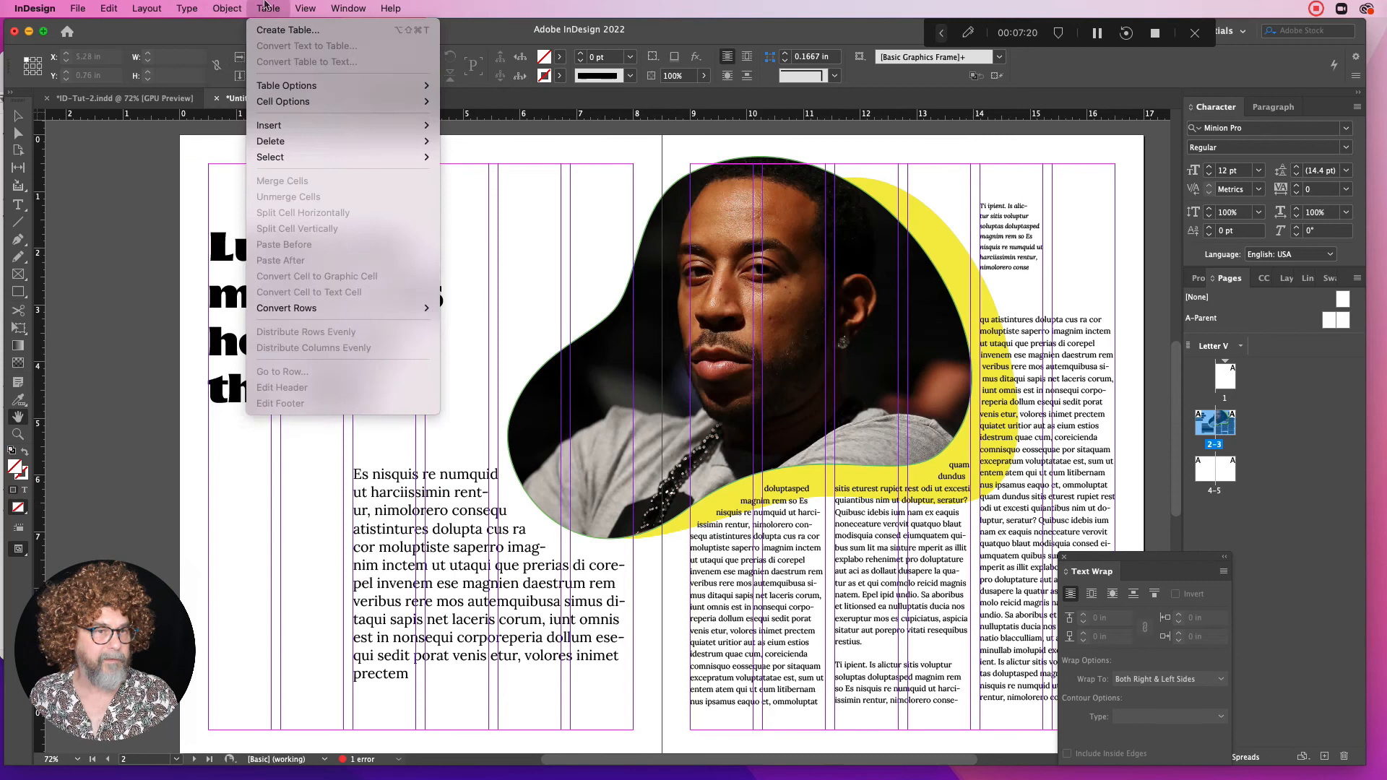
mouse_move(320, 6)
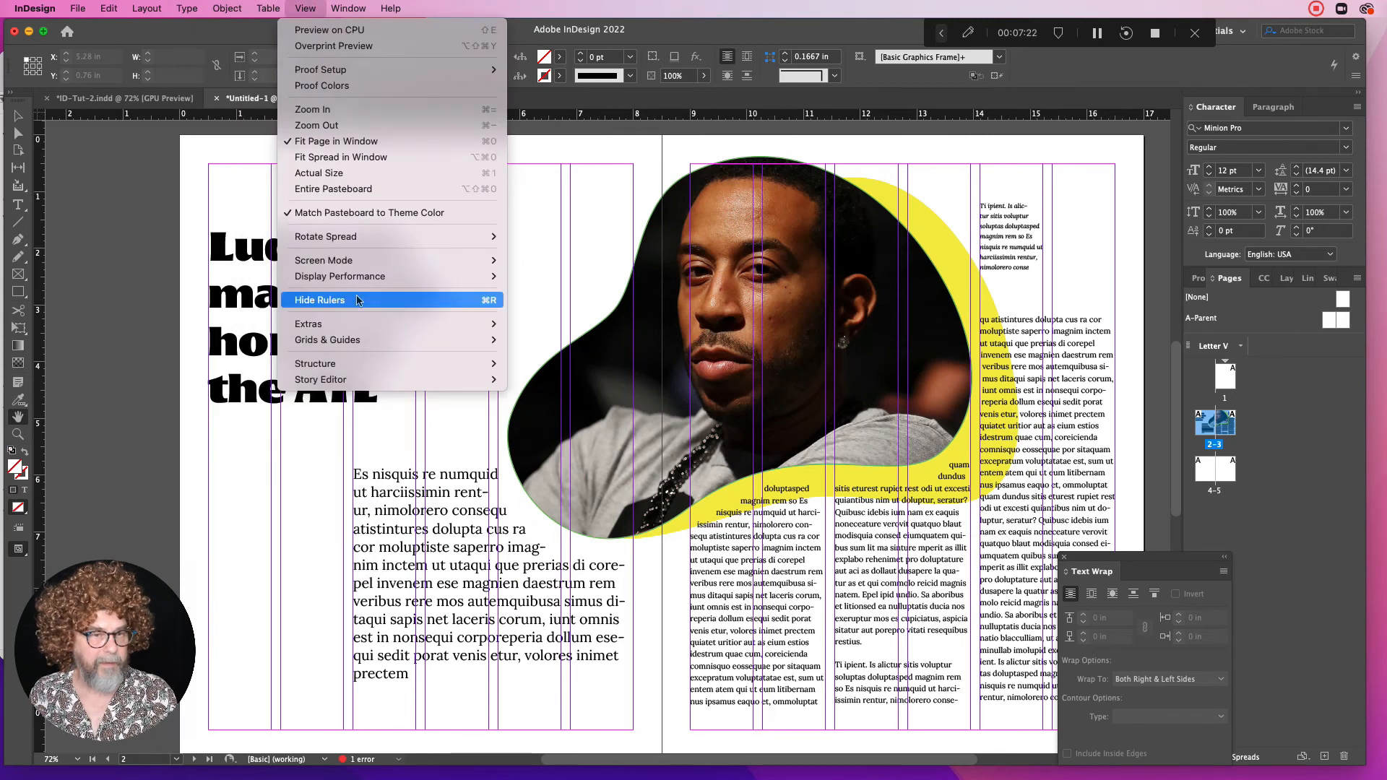
mouse_move(375, 262)
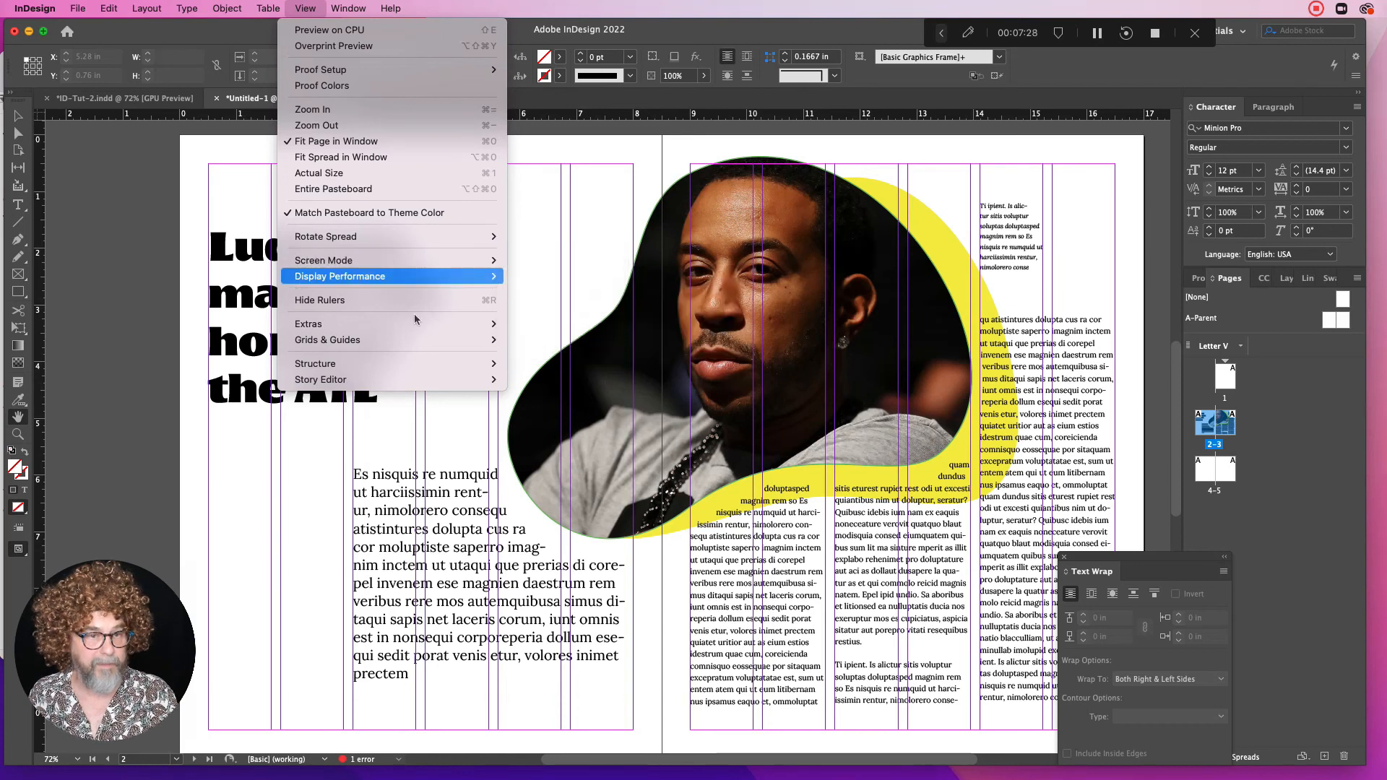
mouse_move(388, 320)
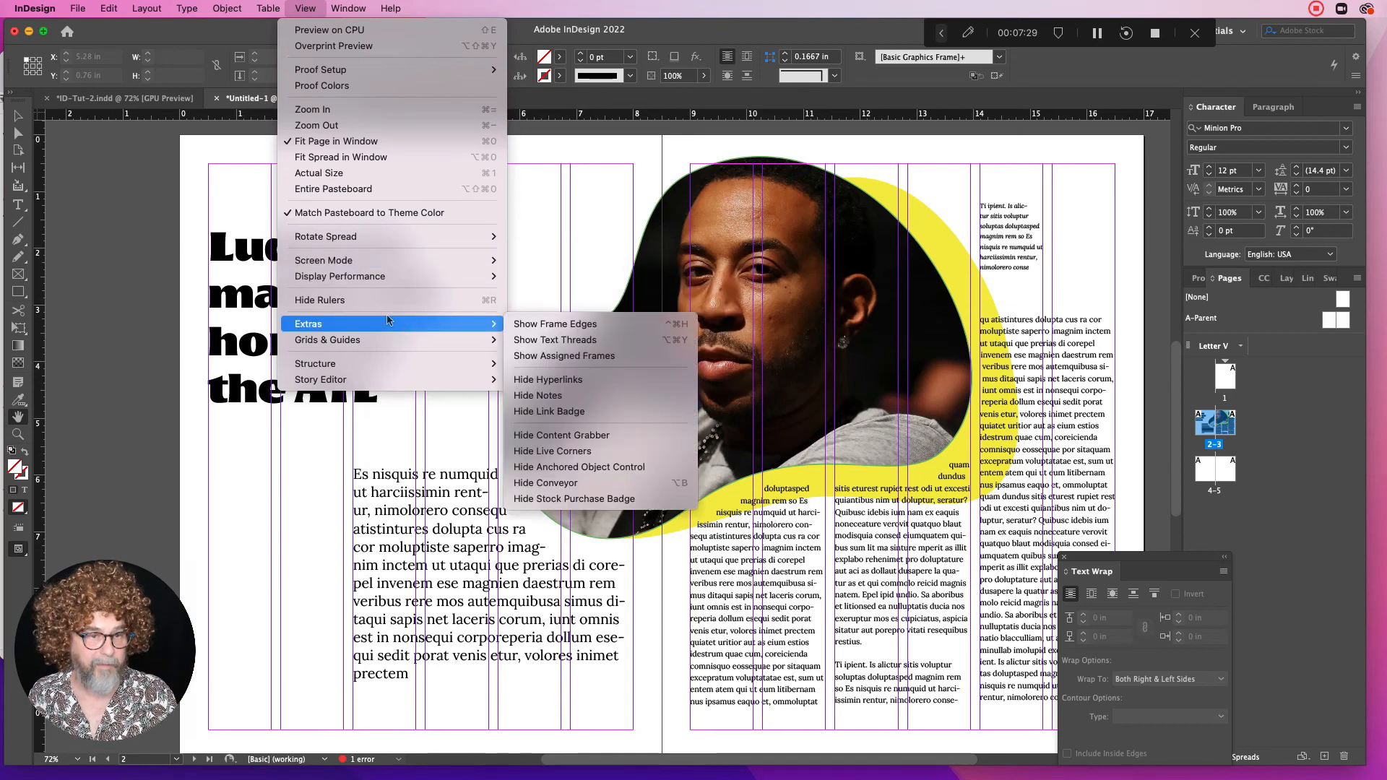
click(558, 325)
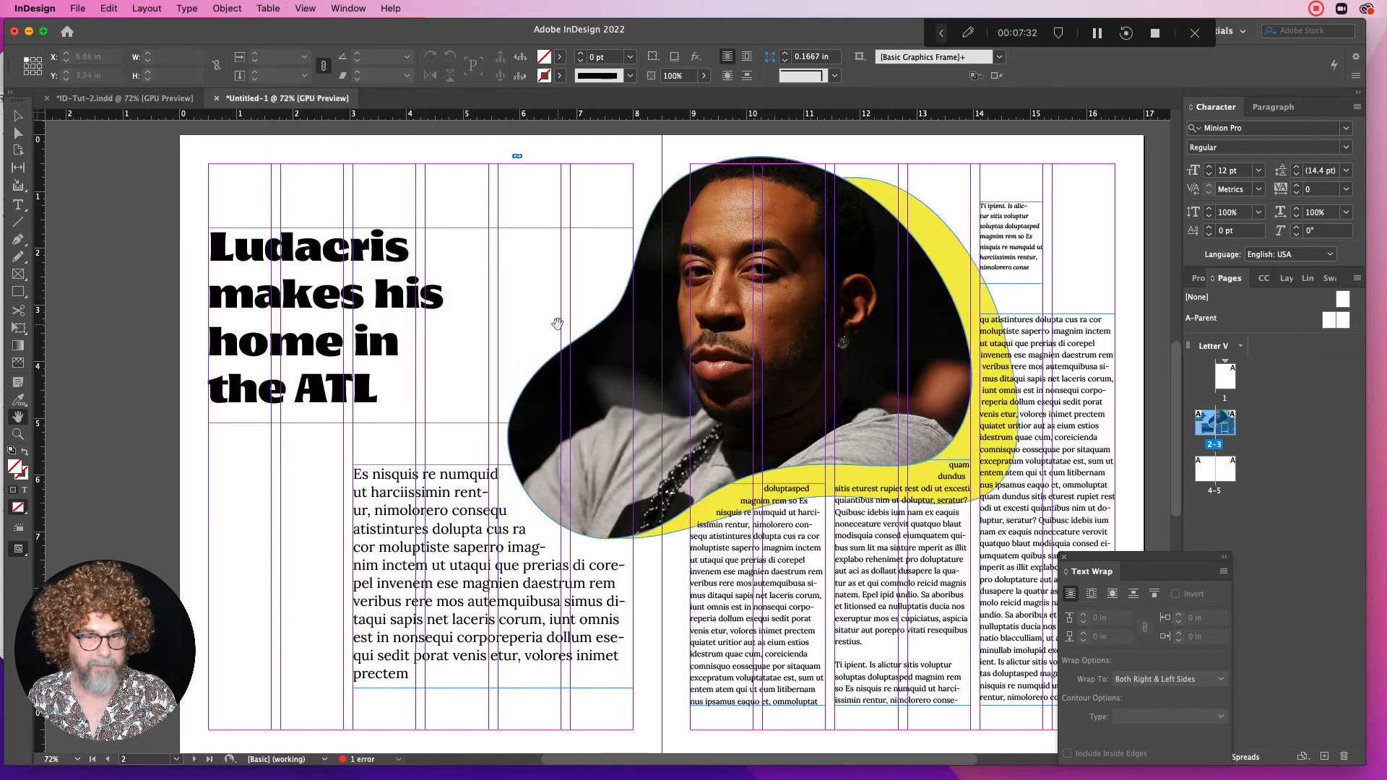
click(293, 7)
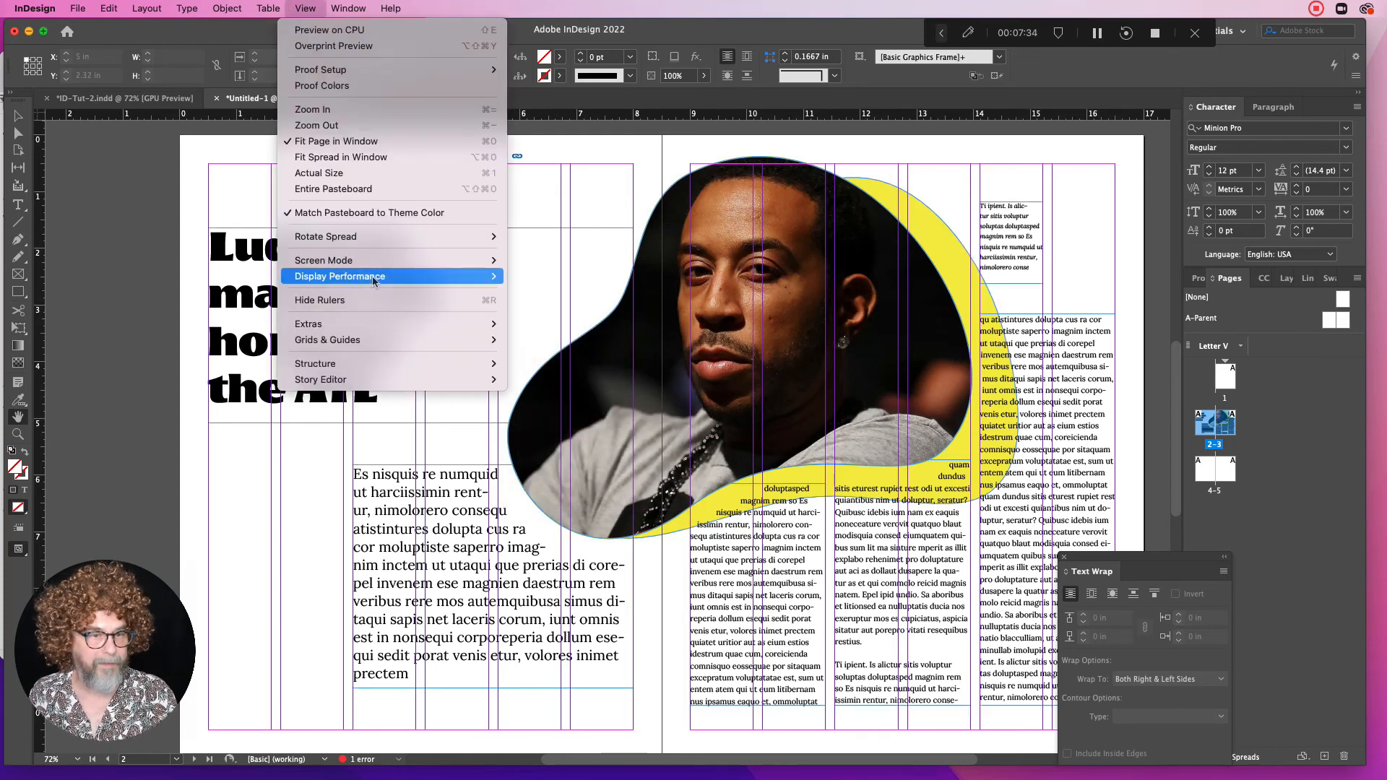
mouse_move(375, 323)
click(517, 326)
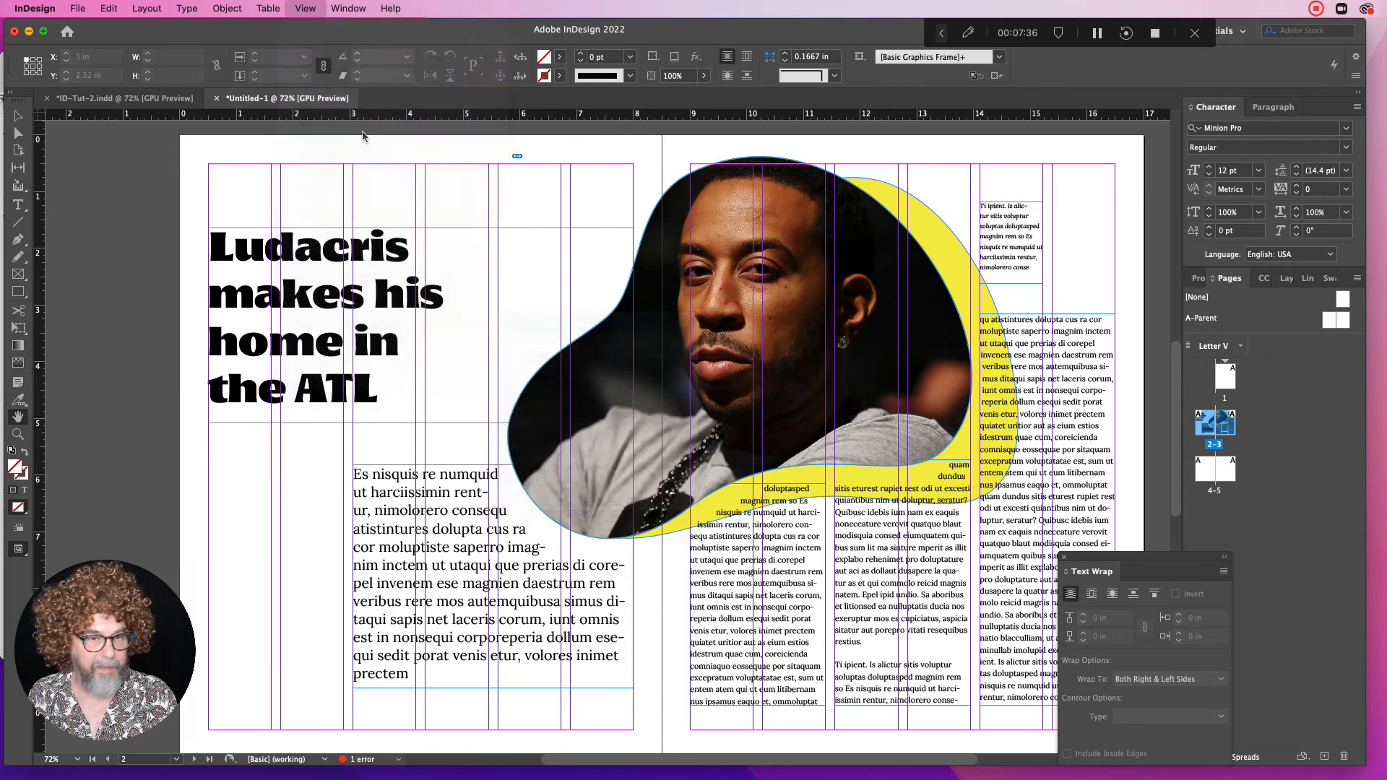
Hide the guides to see the spread without margin and column lines
click(306, 7)
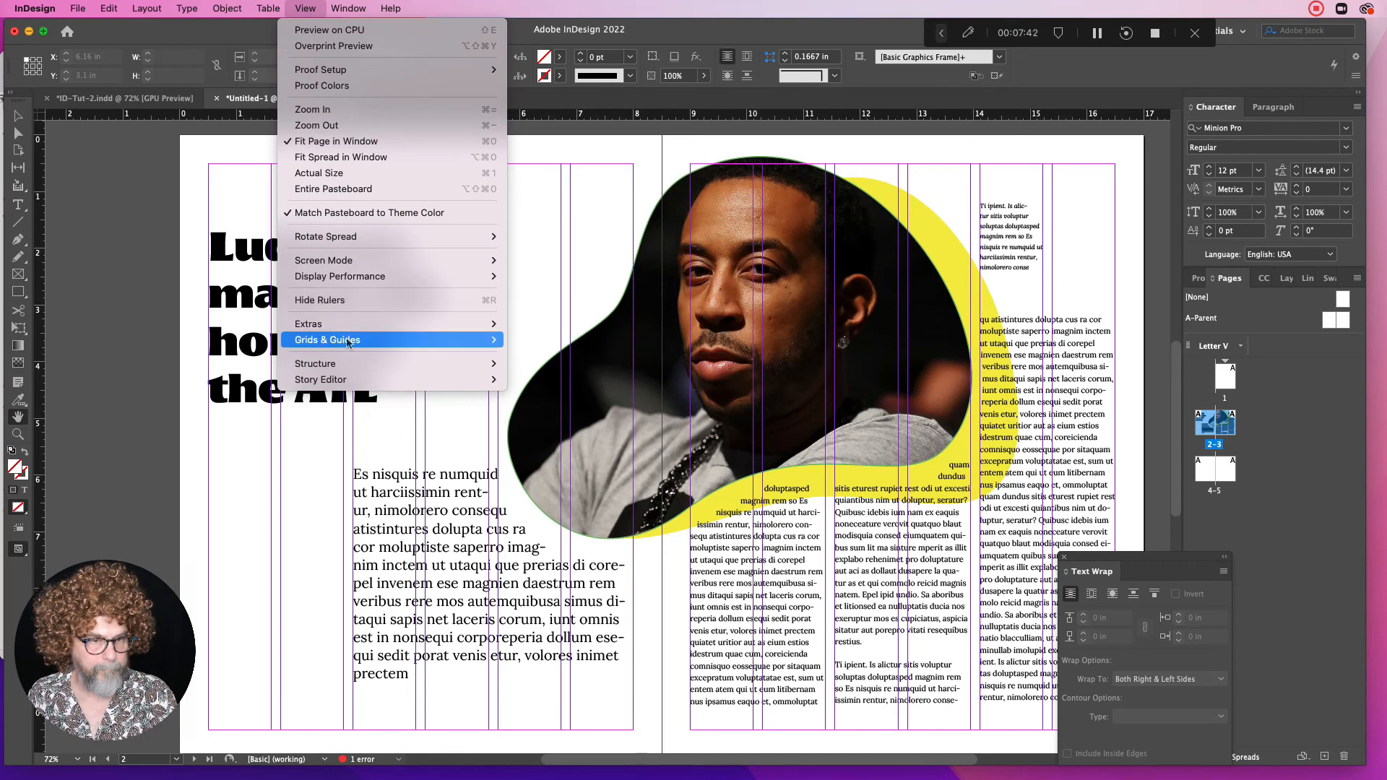
mouse_move(433, 340)
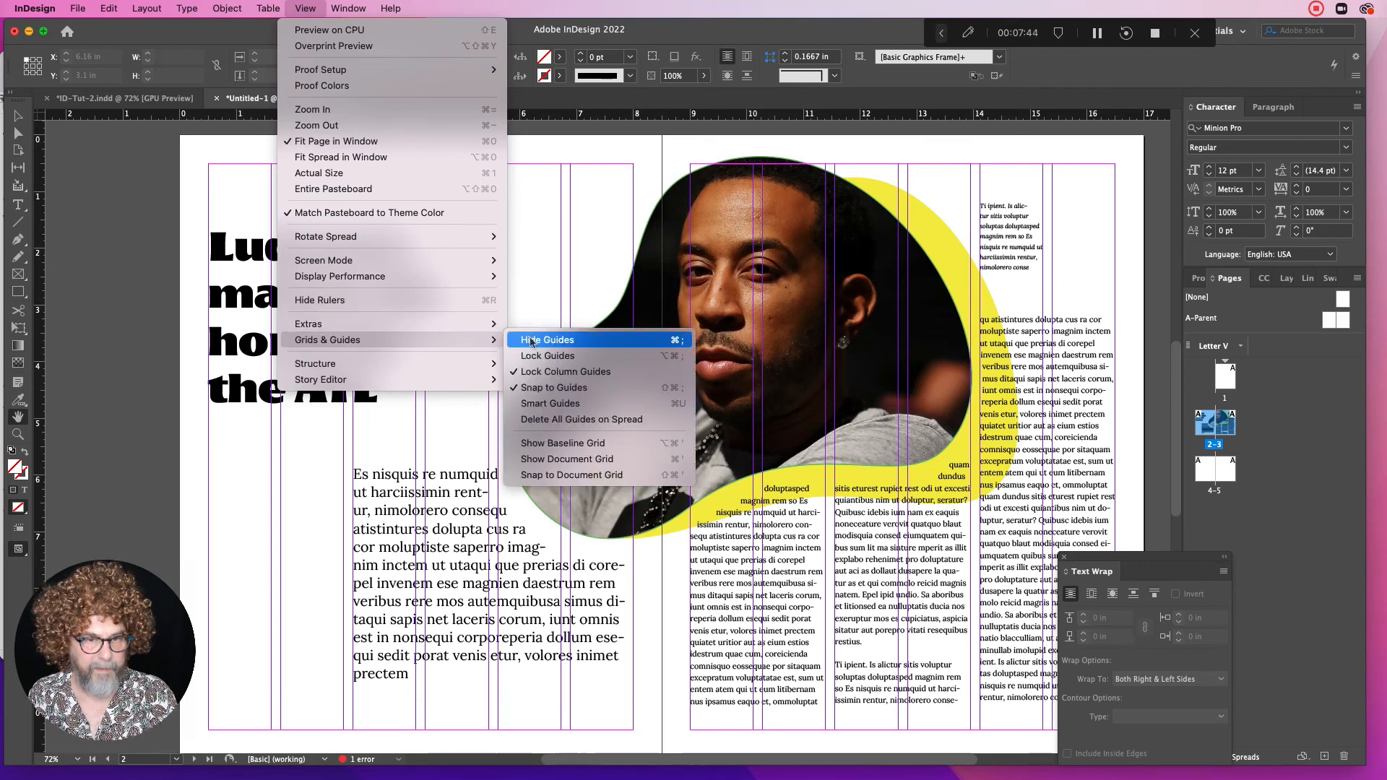
click(532, 341)
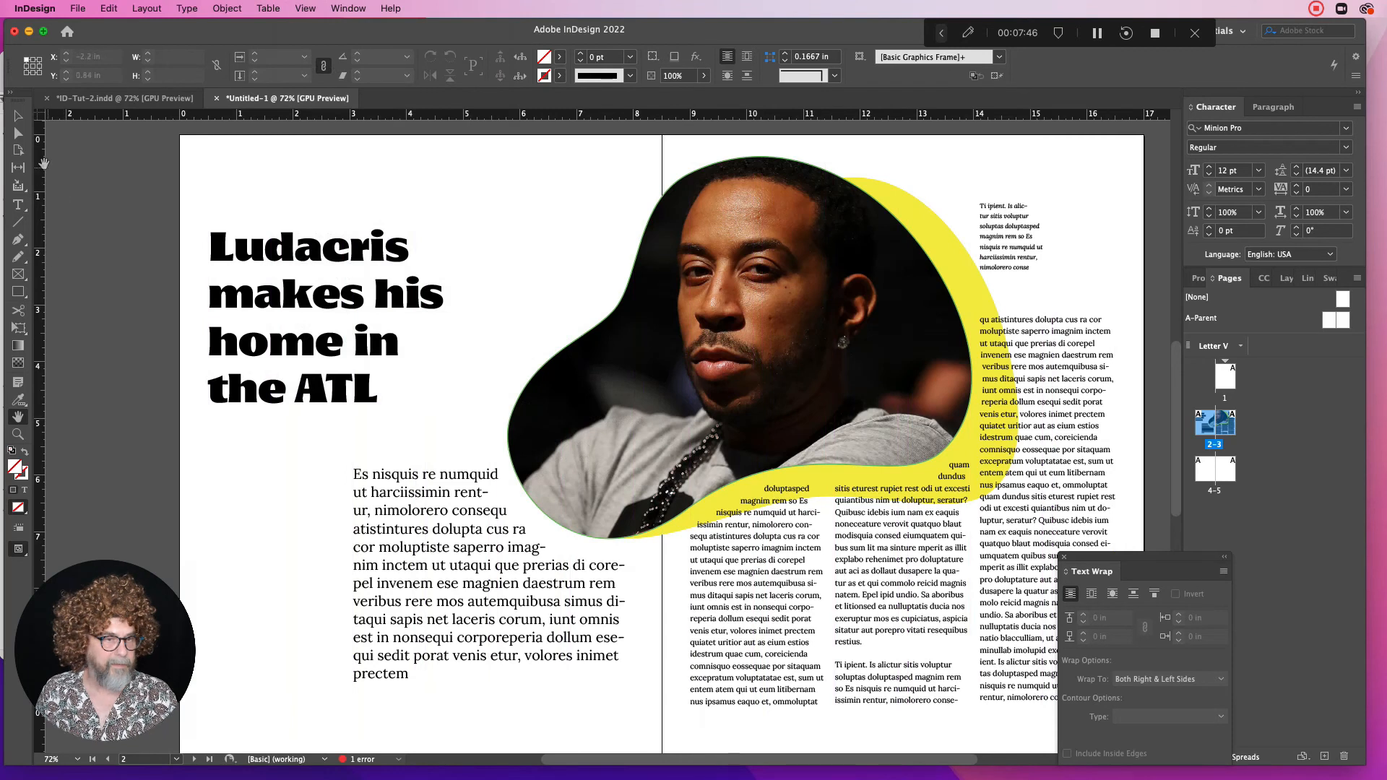
Narrow the headline frame from its right edge to 4.89 in wide and place it at X 1.92 in, Y 1.78 in
click(19, 115)
click(303, 292)
drag(303, 291, 386, 299)
drag(710, 327, 566, 333)
drag(430, 296, 434, 304)
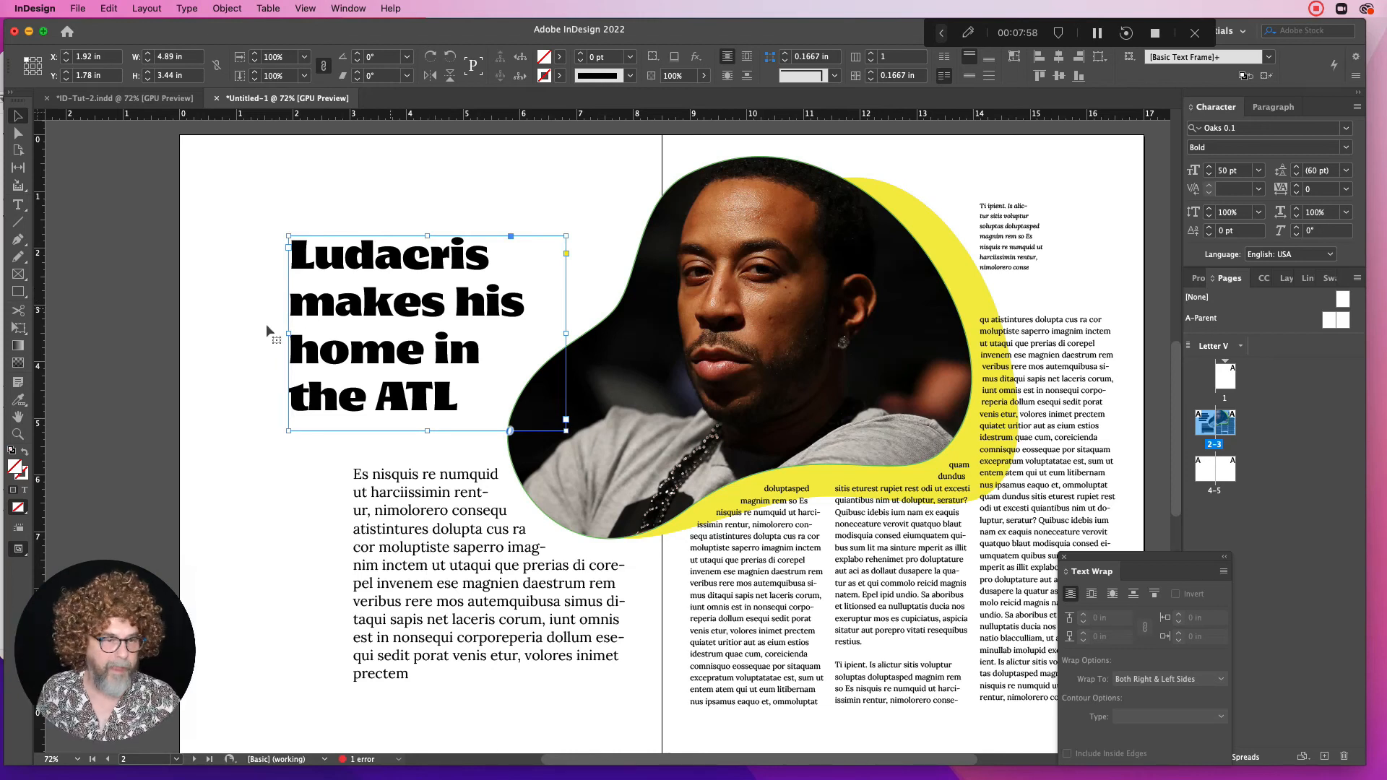
Try resizing the headline frame from its upper-left corner to 6.25 × 4.345 in, and undo the resize
drag(288, 233, 210, 184)
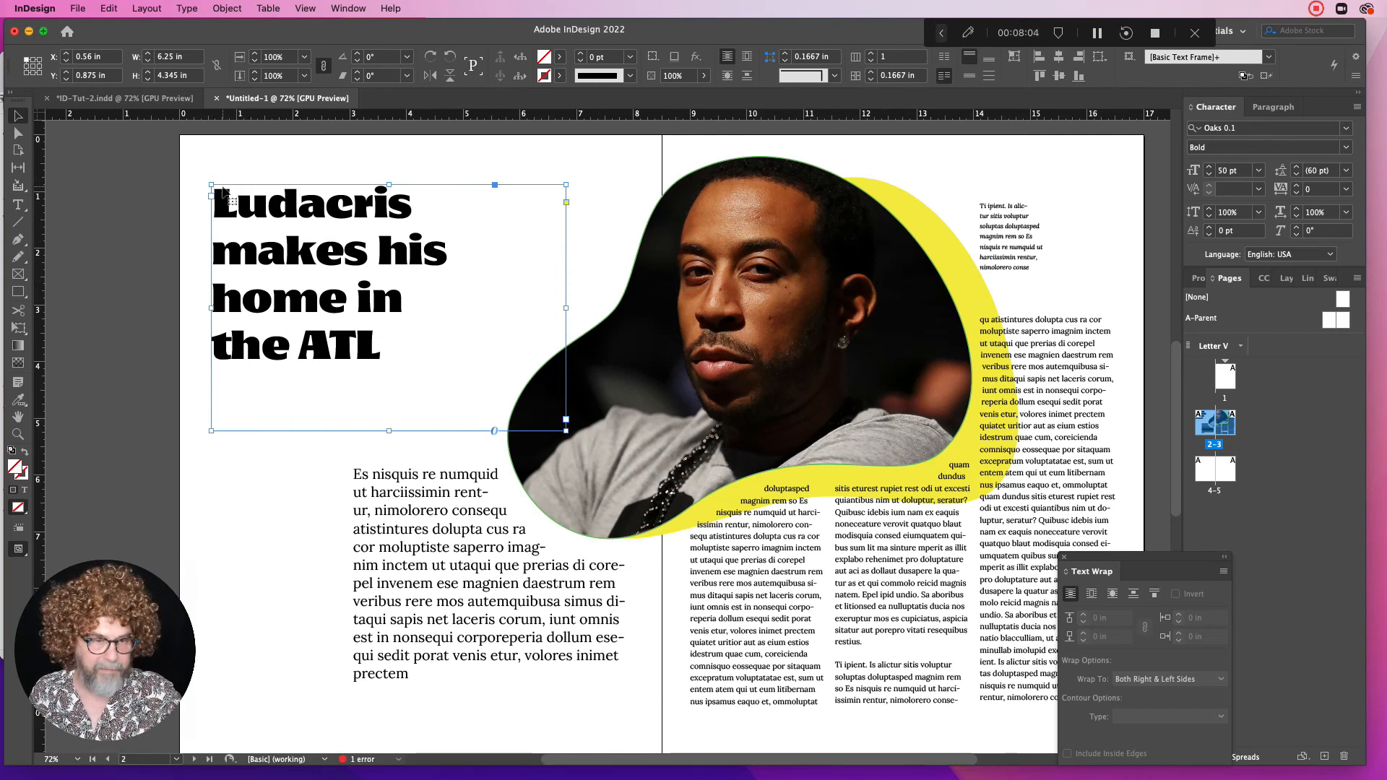
key(super+z)
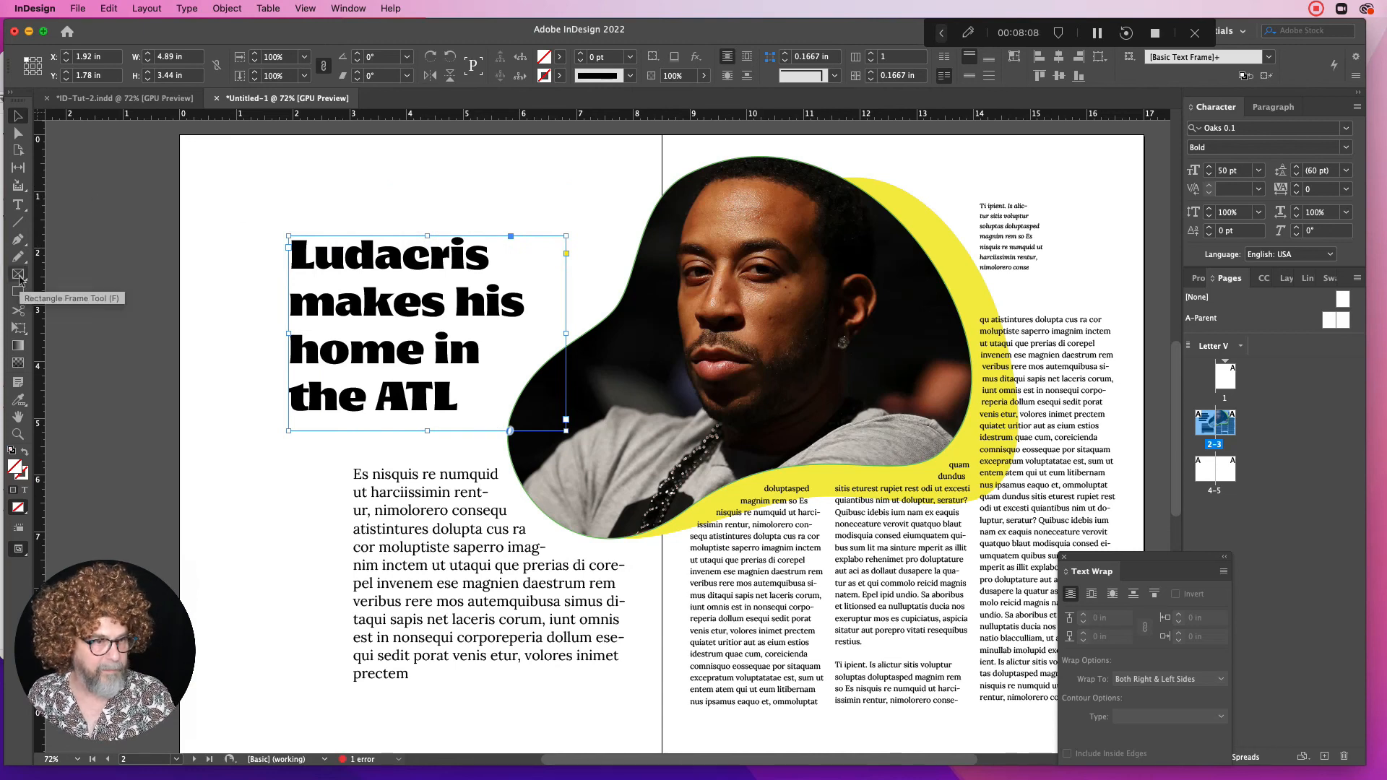
Scale the headline text together with its frame to about 6.18 × 4.35 in using Free Transform, and shift it slightly right
click(18, 328)
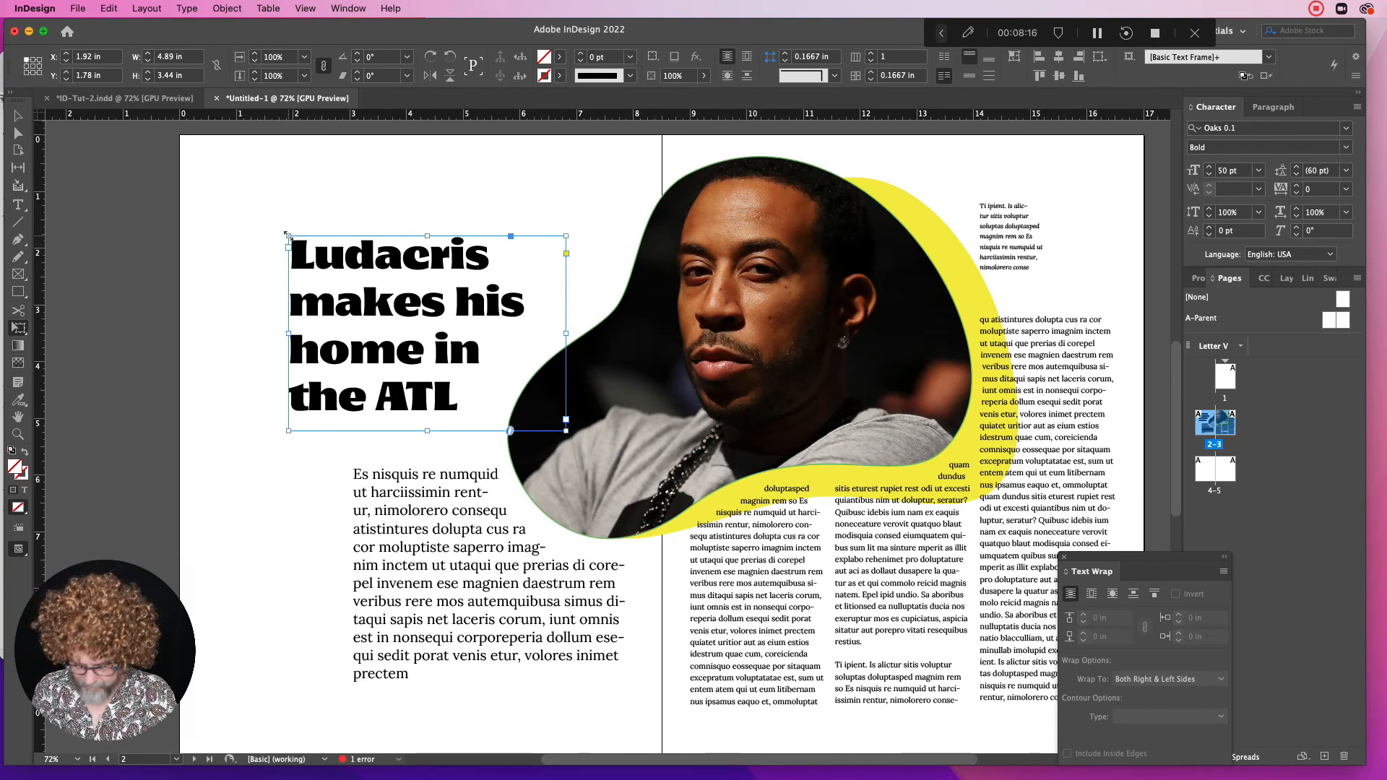
drag(287, 235, 205, 190)
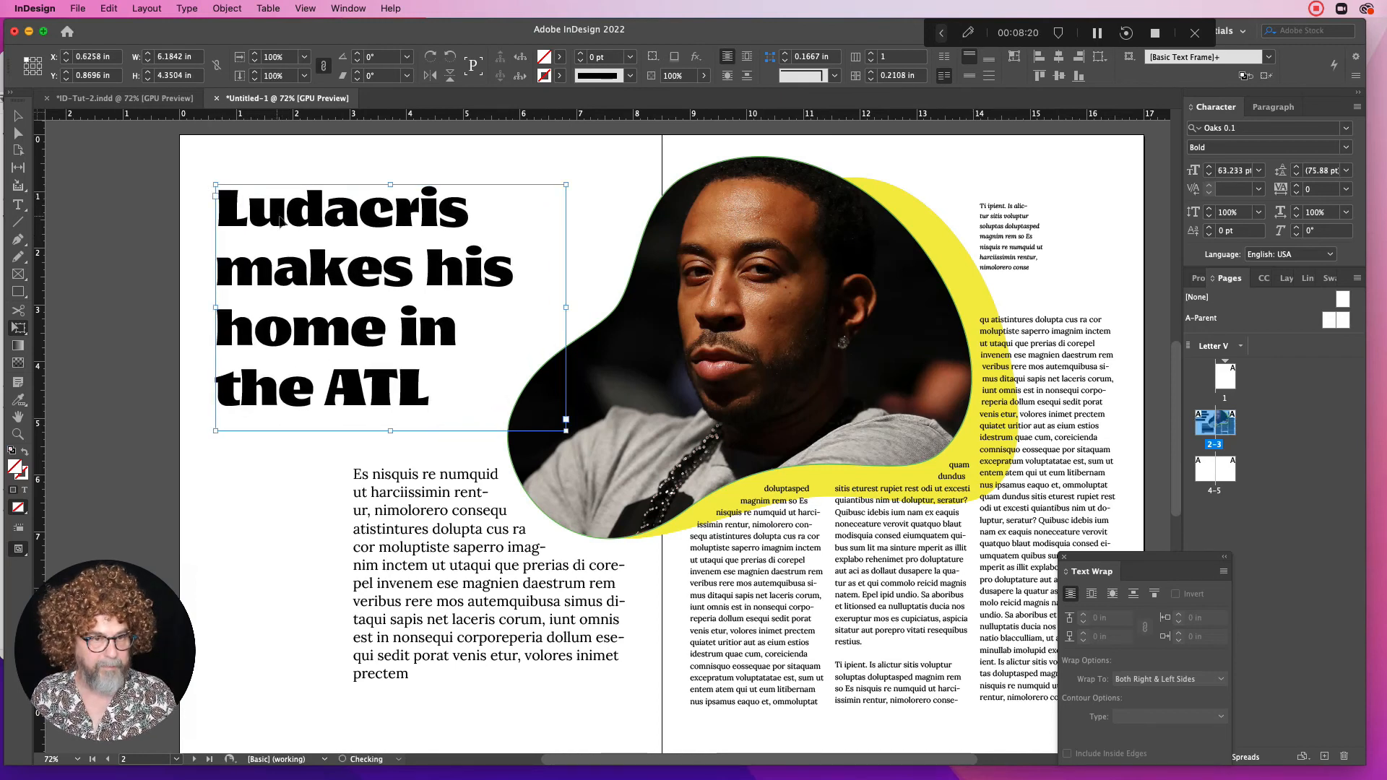
drag(287, 220, 310, 225)
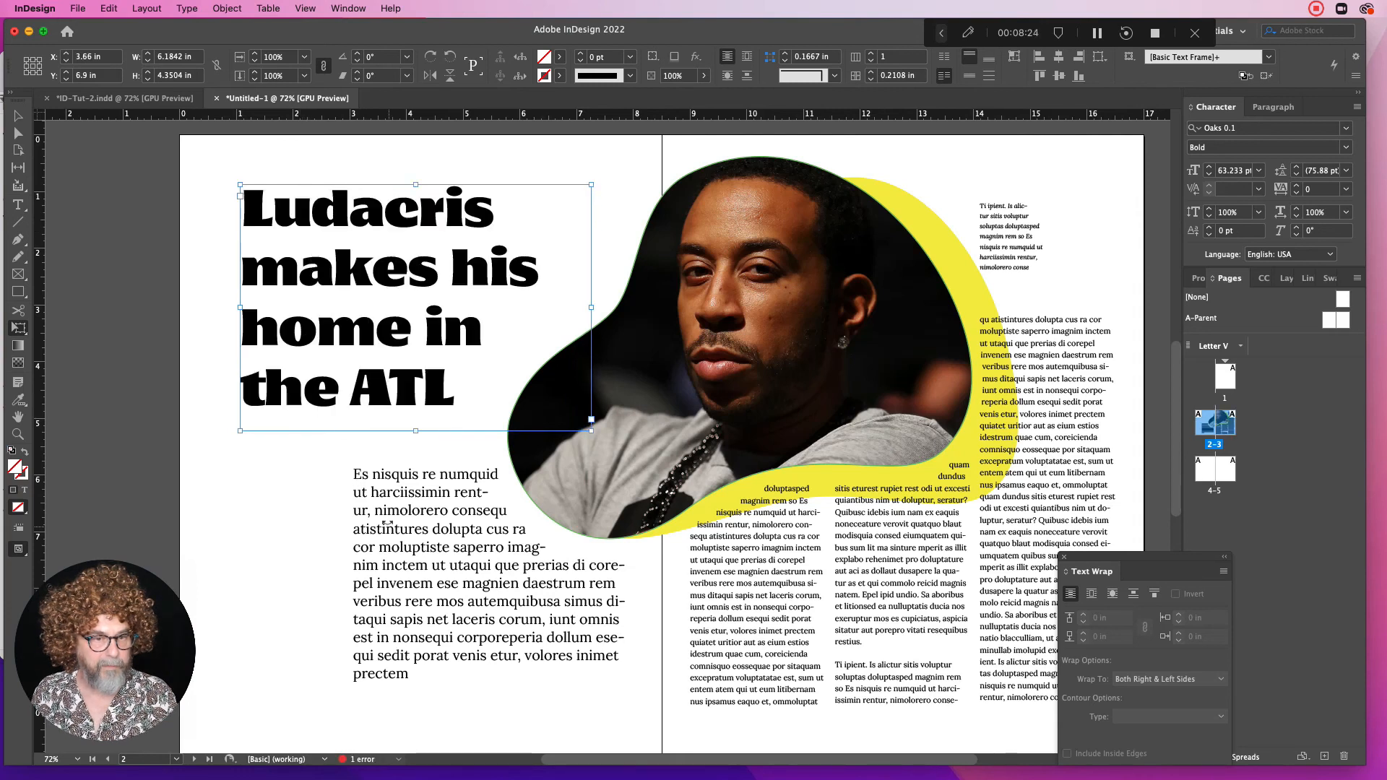
Draw a closed, wavy shape about 4.88 × 3.74 in over the left page's lower outer corner with the Pen tool
click(18, 238)
click(180, 539)
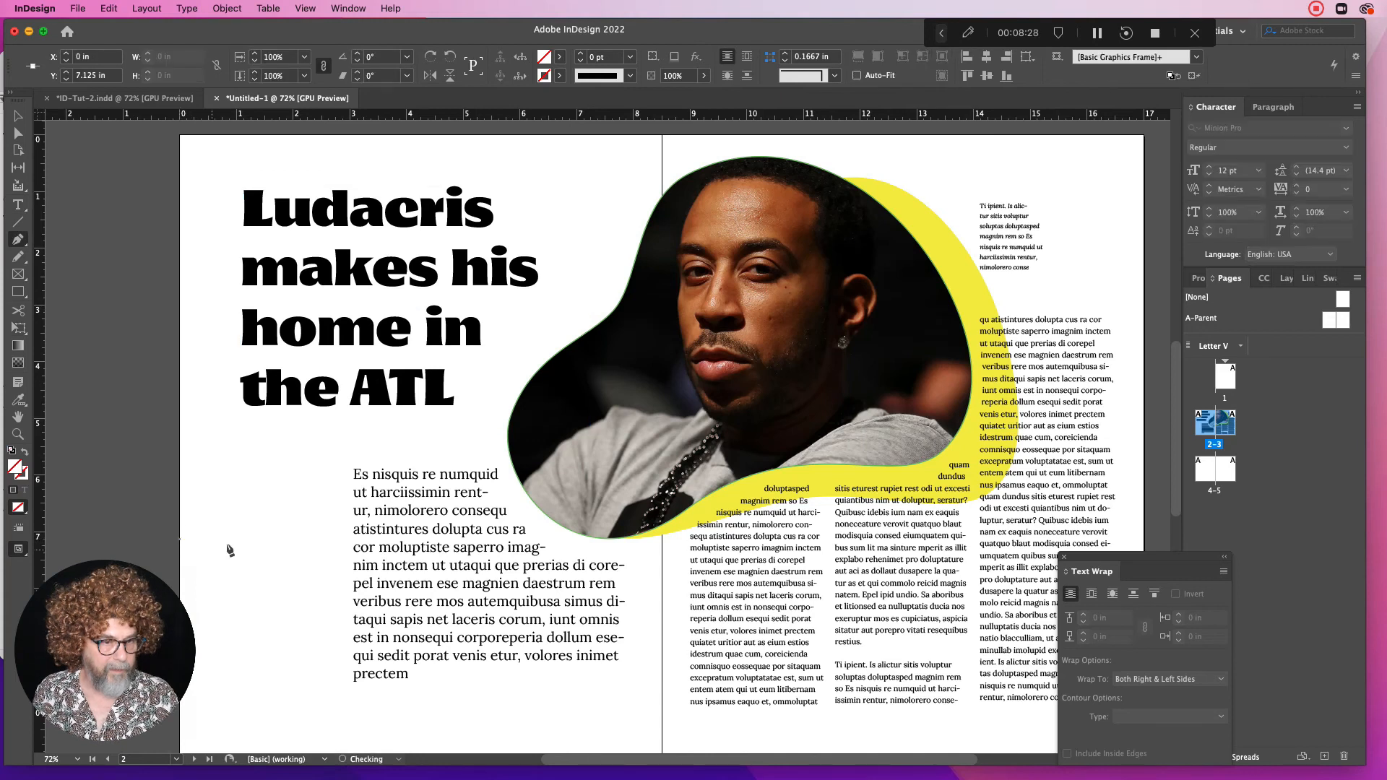
drag(237, 561, 283, 568)
drag(395, 553, 448, 574)
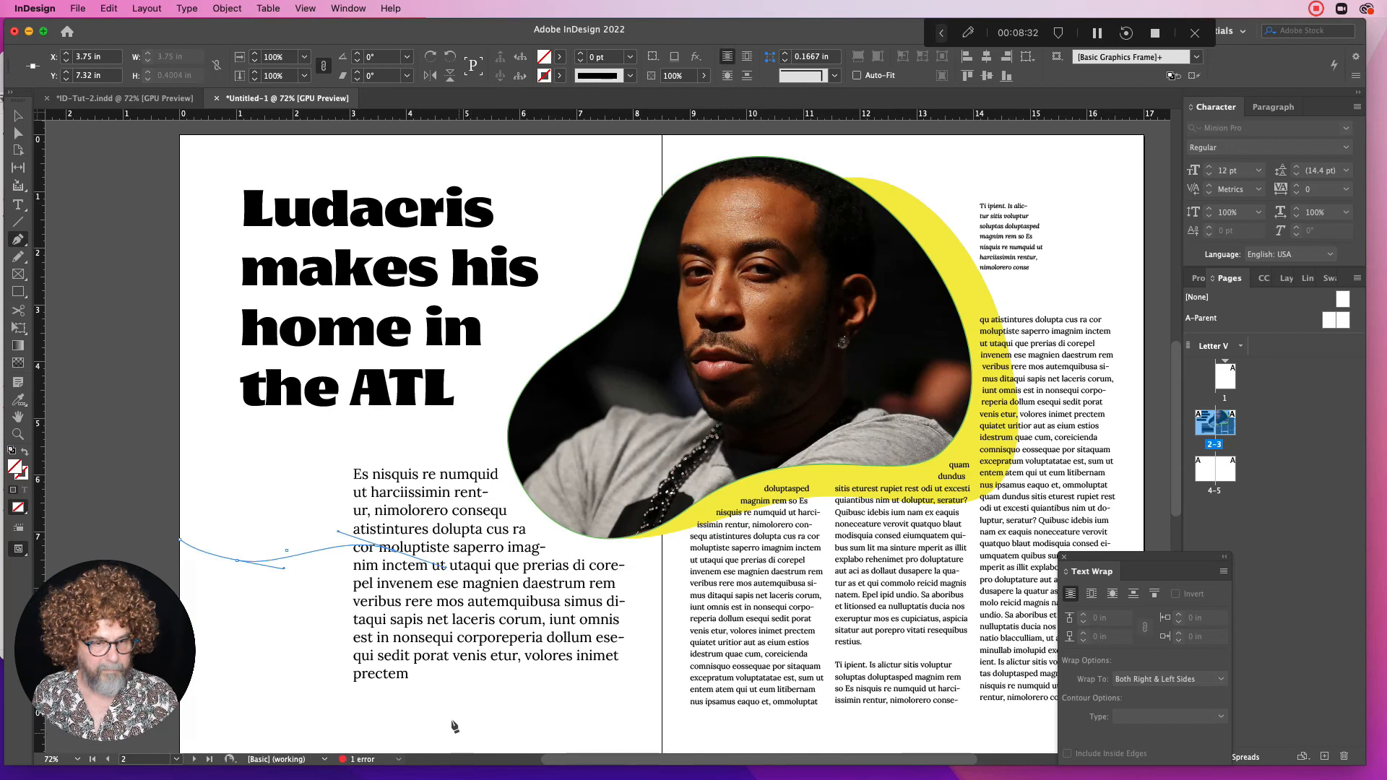
drag(442, 660, 421, 697)
drag(320, 722, 304, 730)
click(299, 752)
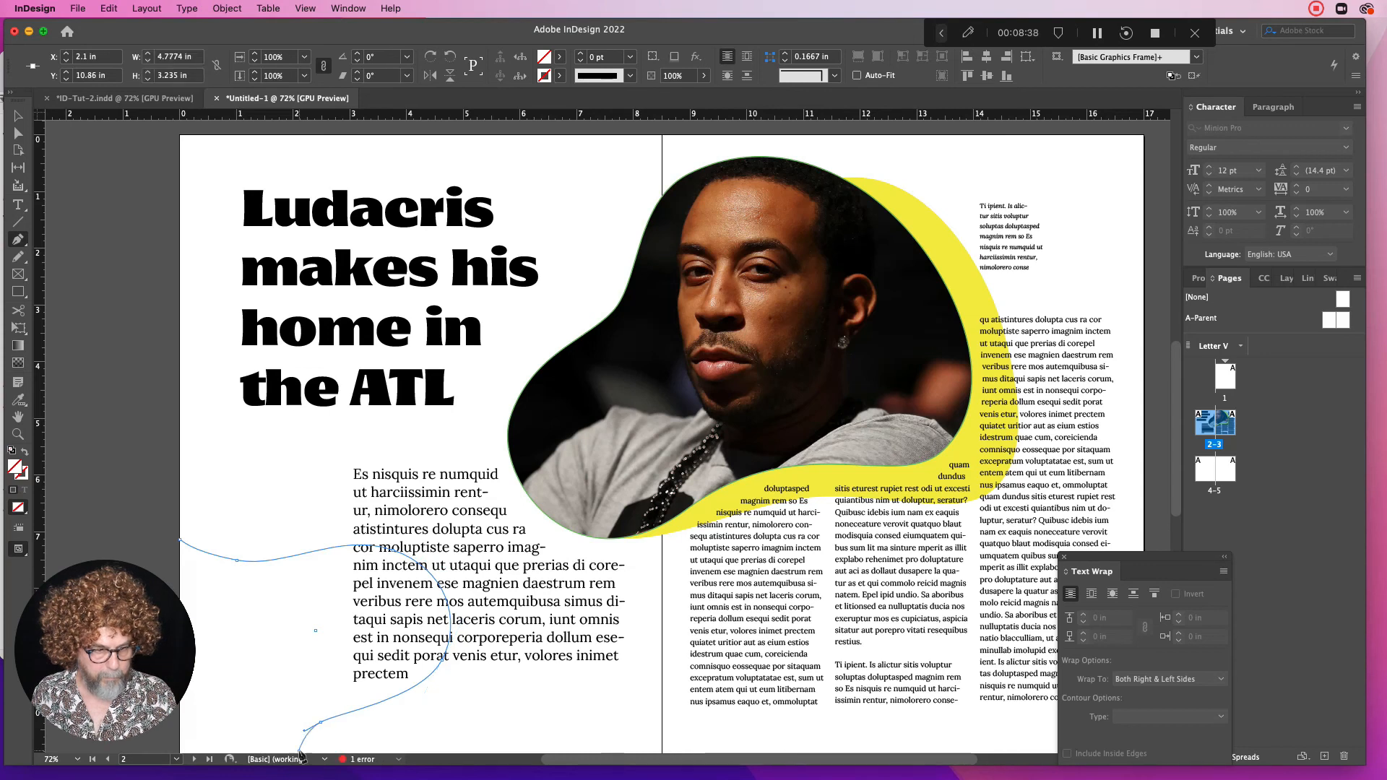
click(176, 751)
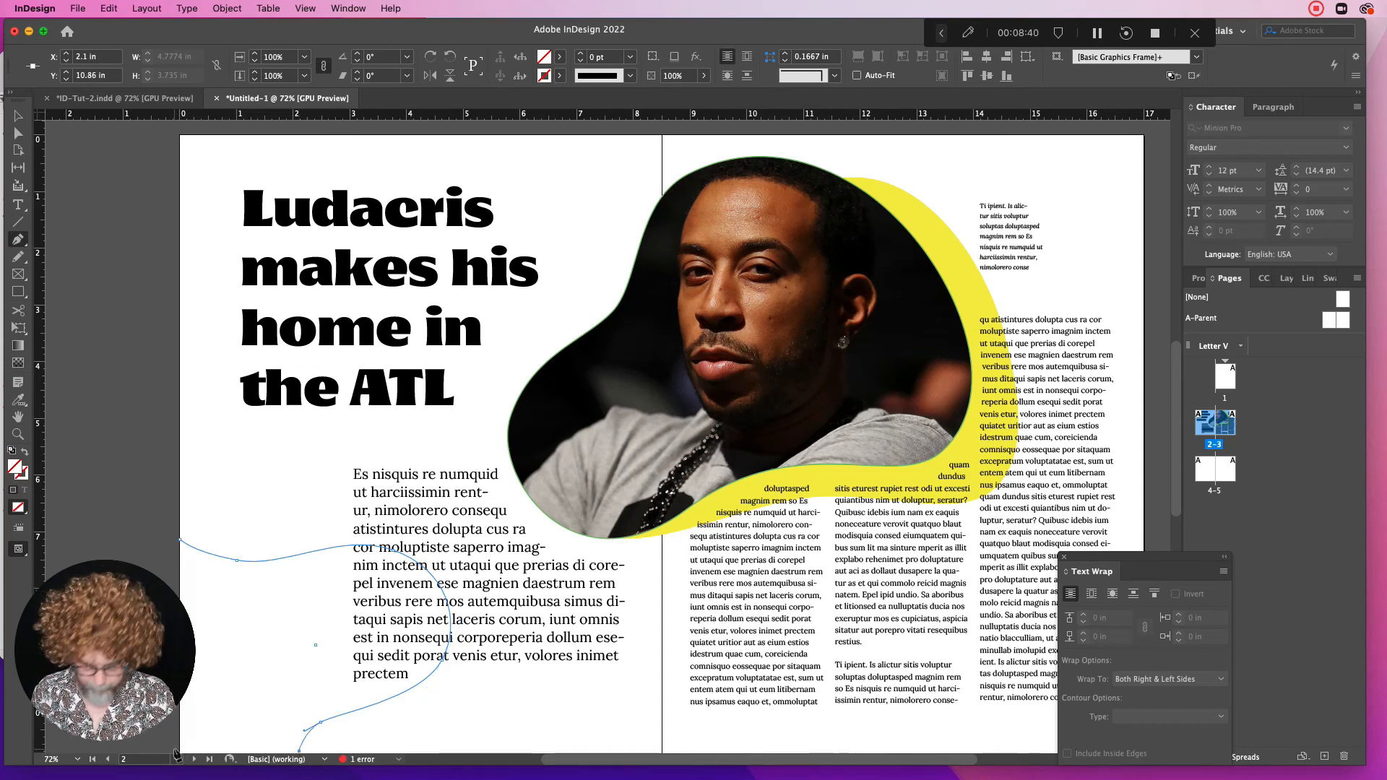
click(180, 541)
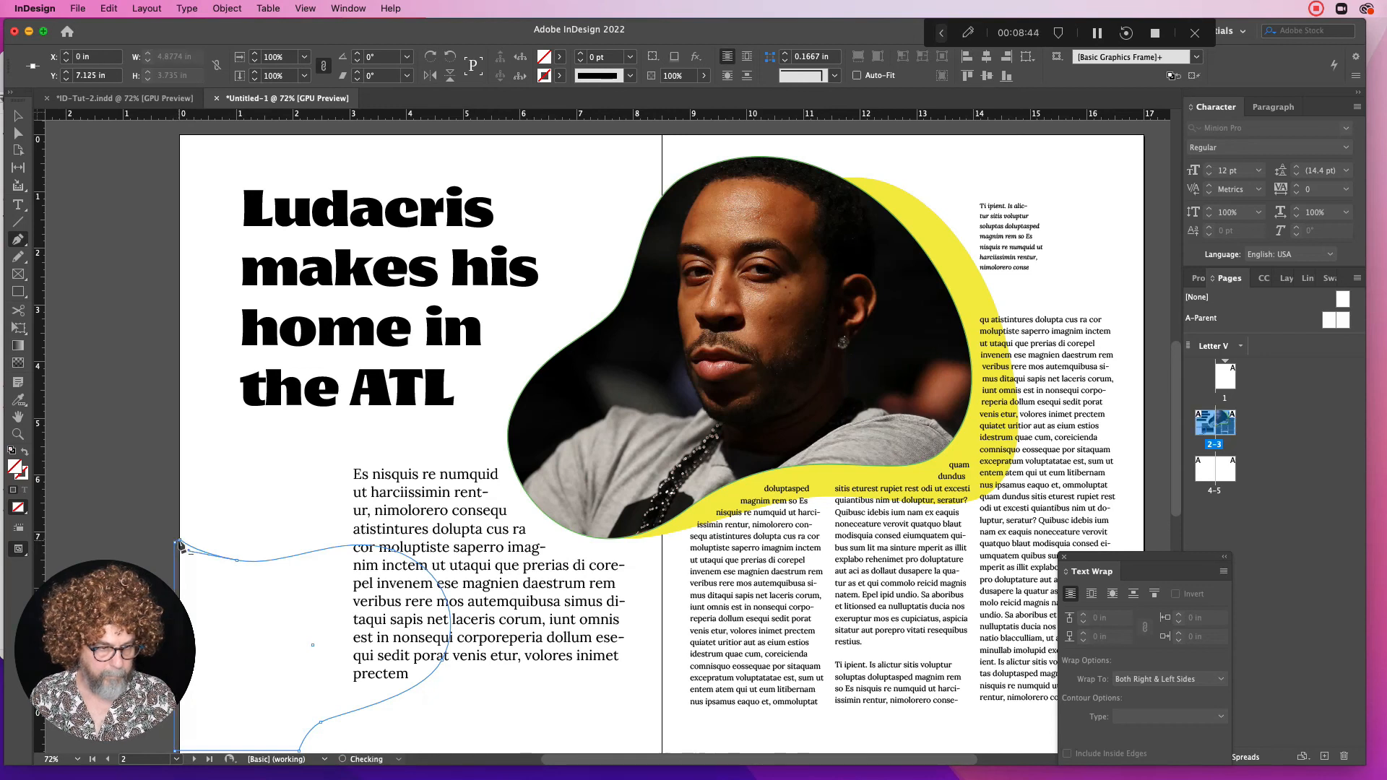
click(18, 400)
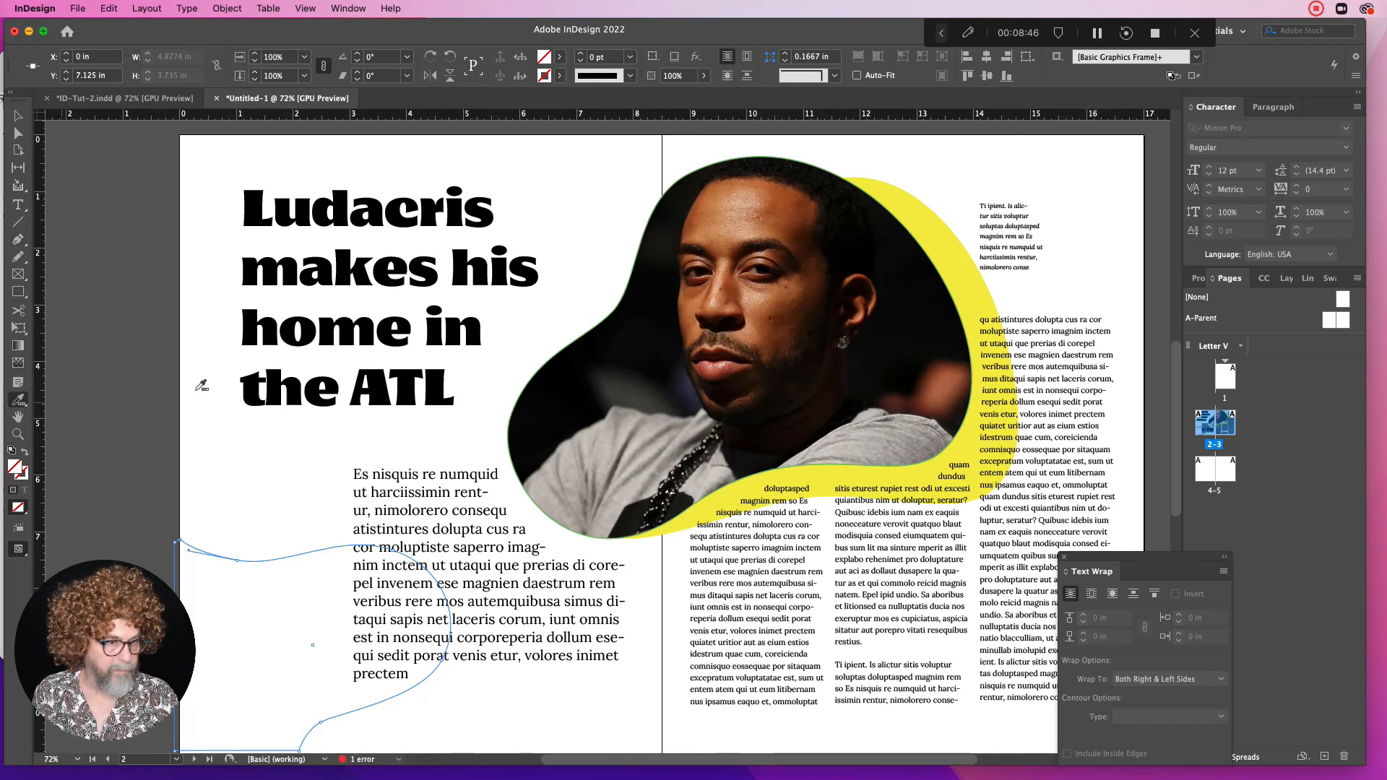
click(926, 216)
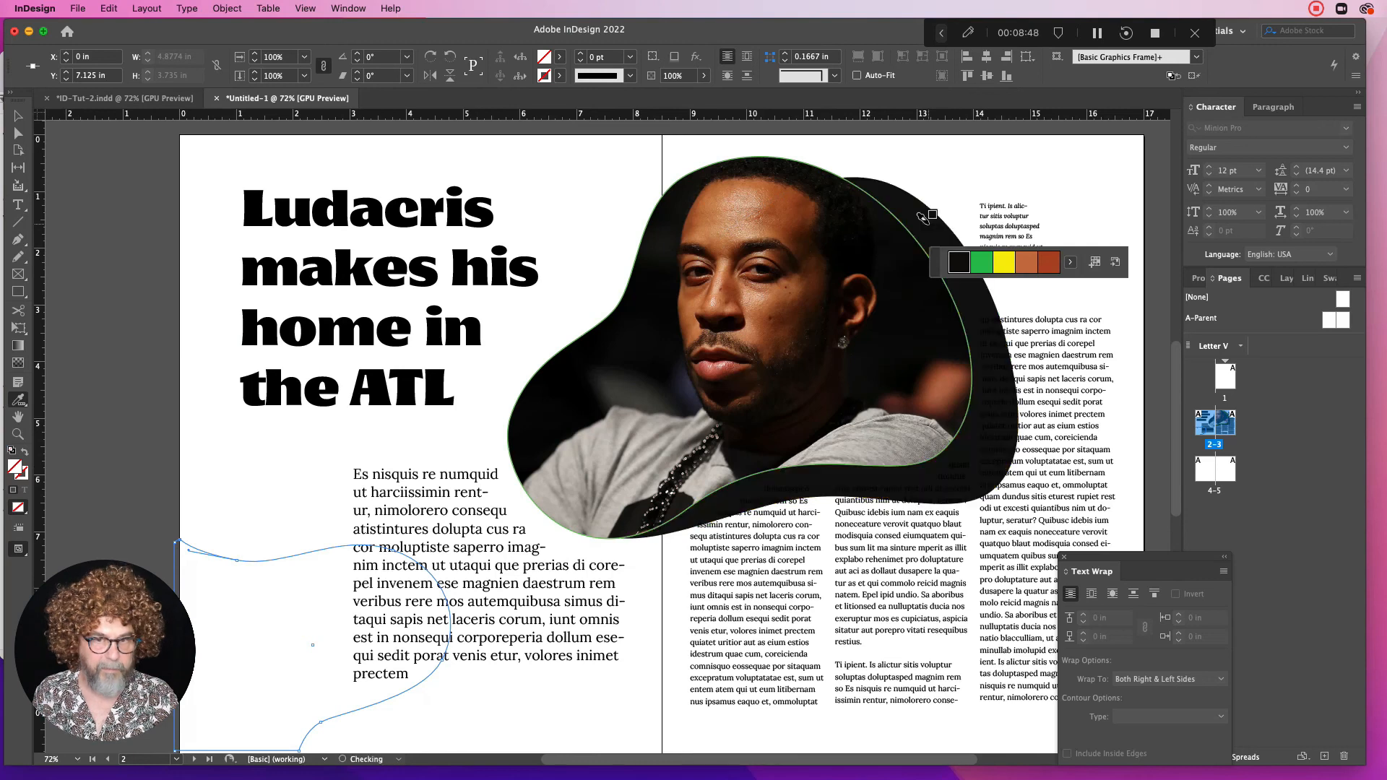
key(v)
click(217, 505)
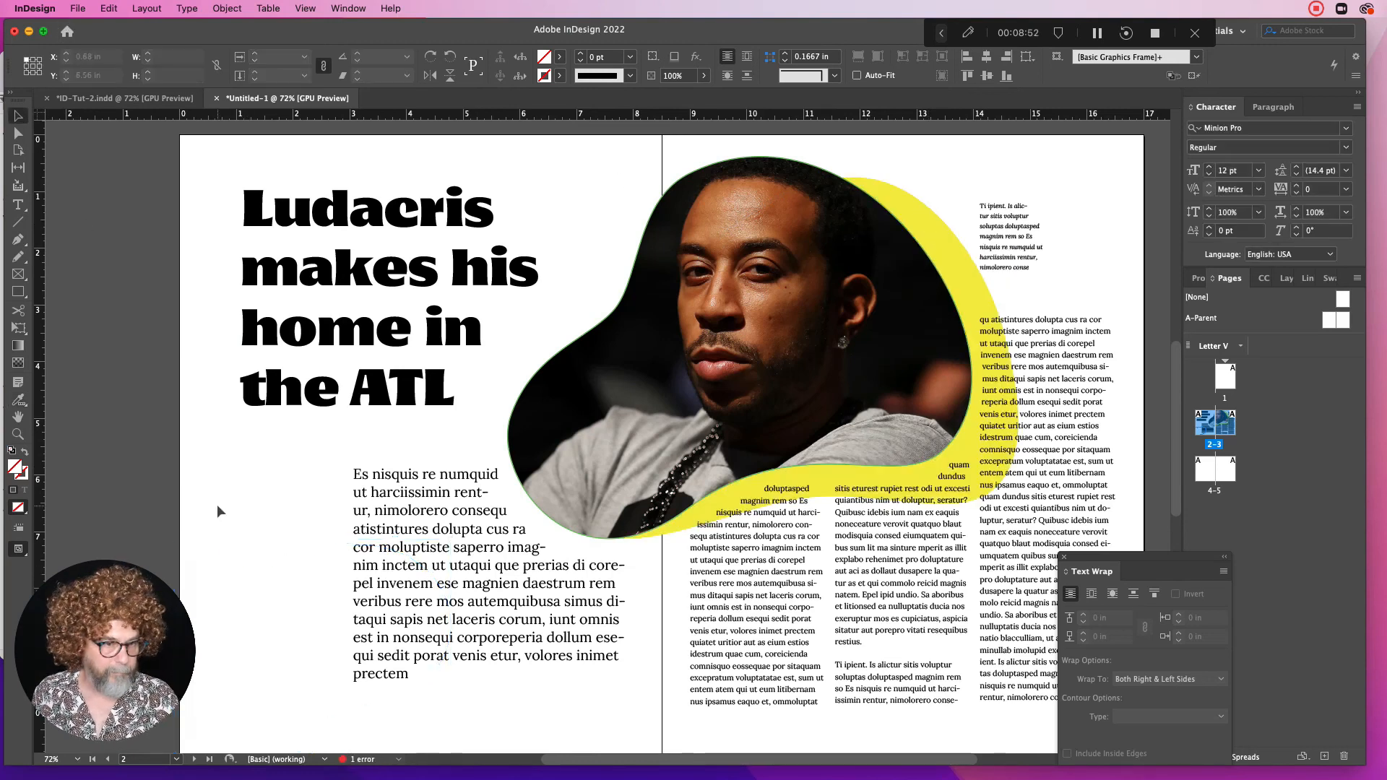
Fill the new corner shape with the yellow sampled from the shape behind the portrait using the Eyedropper
click(192, 554)
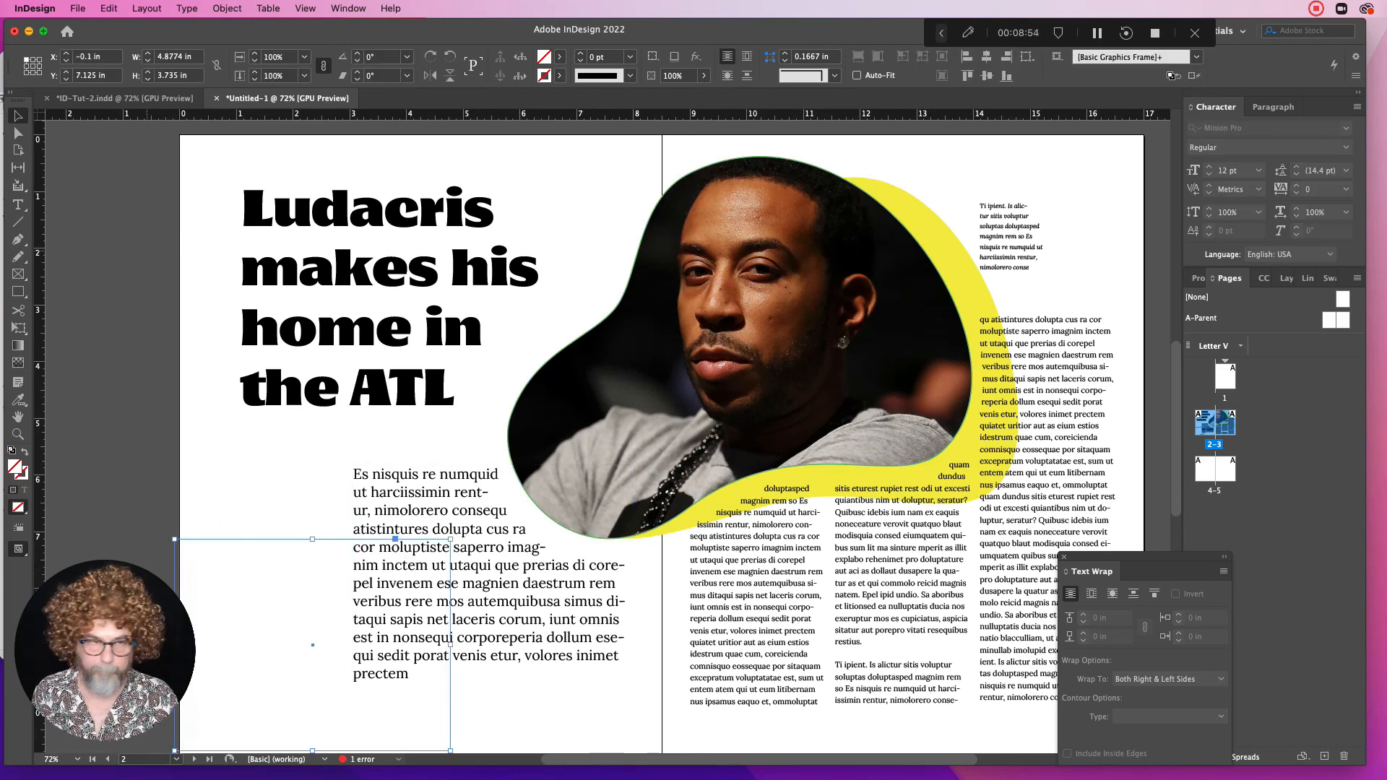
click(17, 400)
click(16, 401)
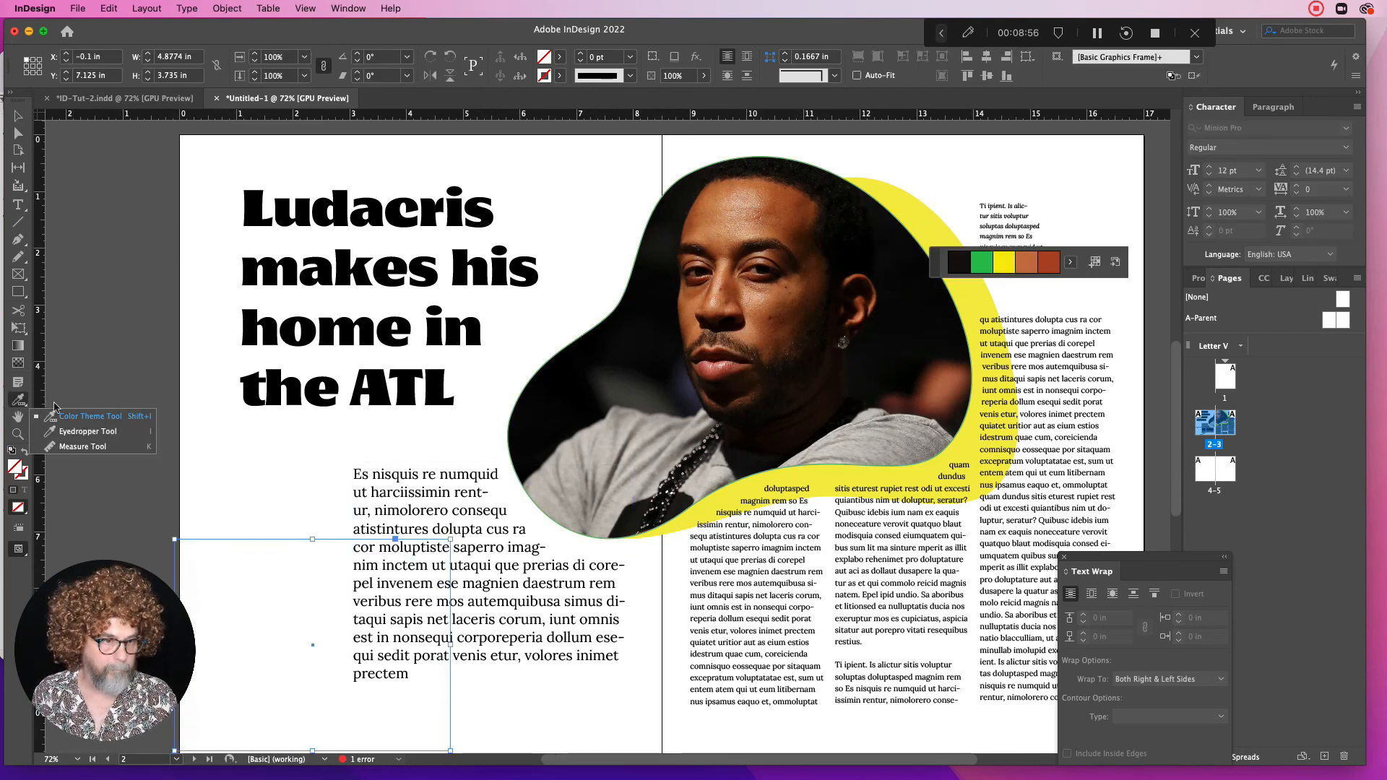
click(60, 434)
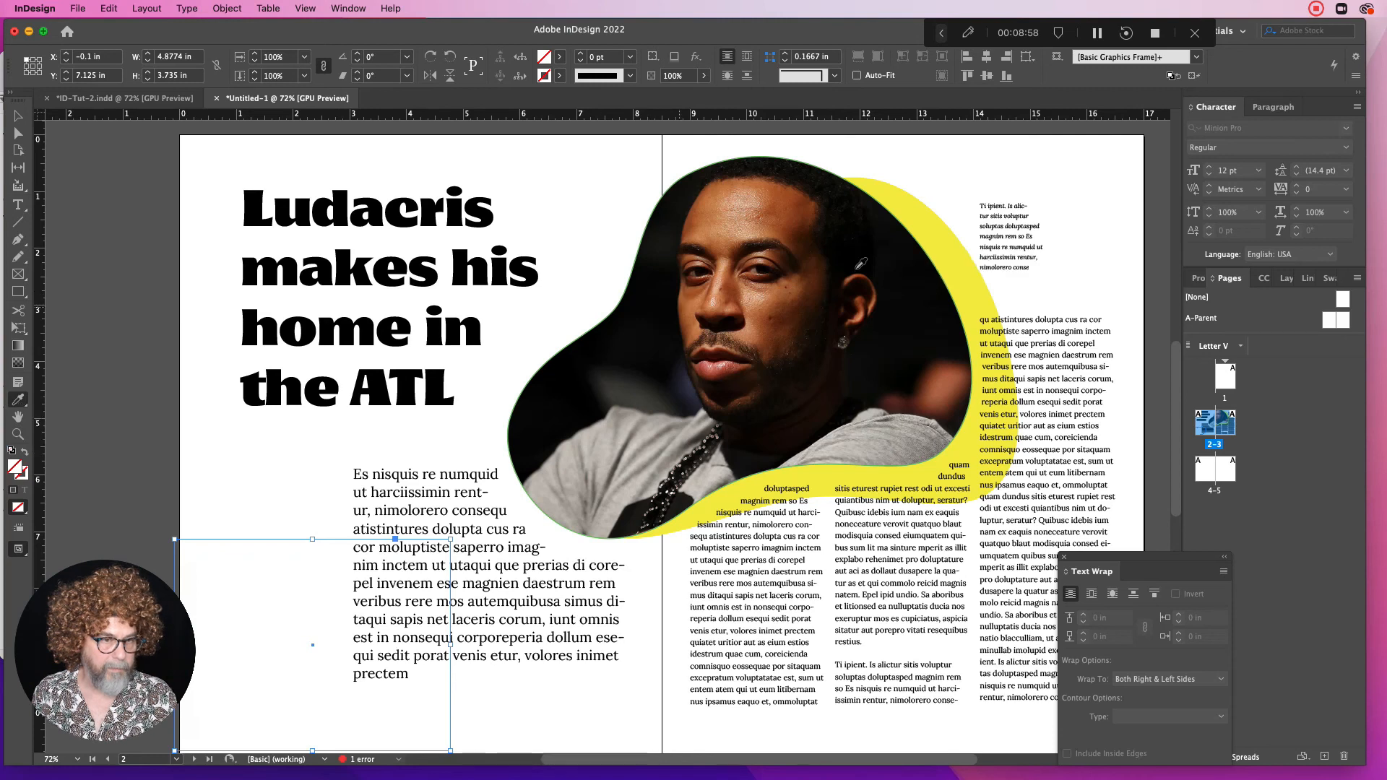
click(890, 203)
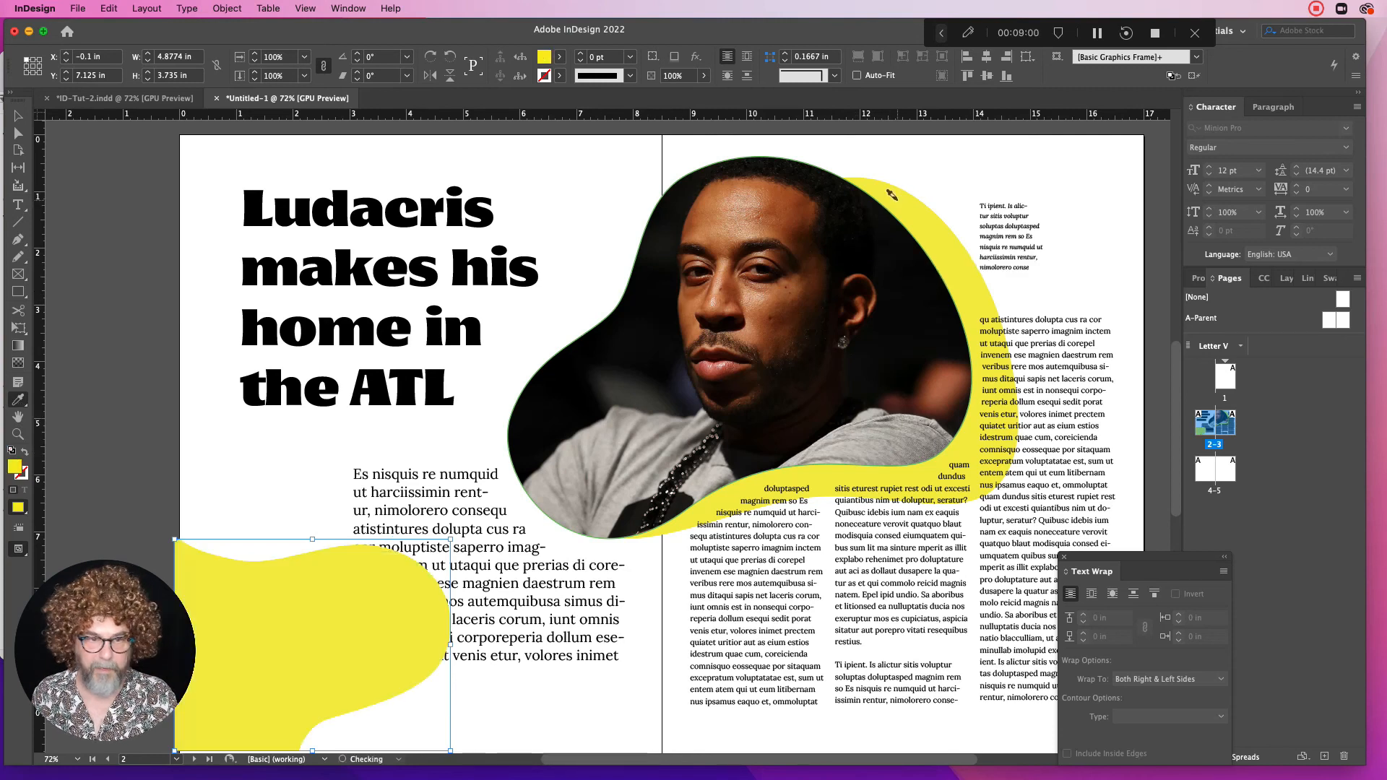
Send the yellow corner shape to the back, behind the intro text, and deselect it
click(147, 8)
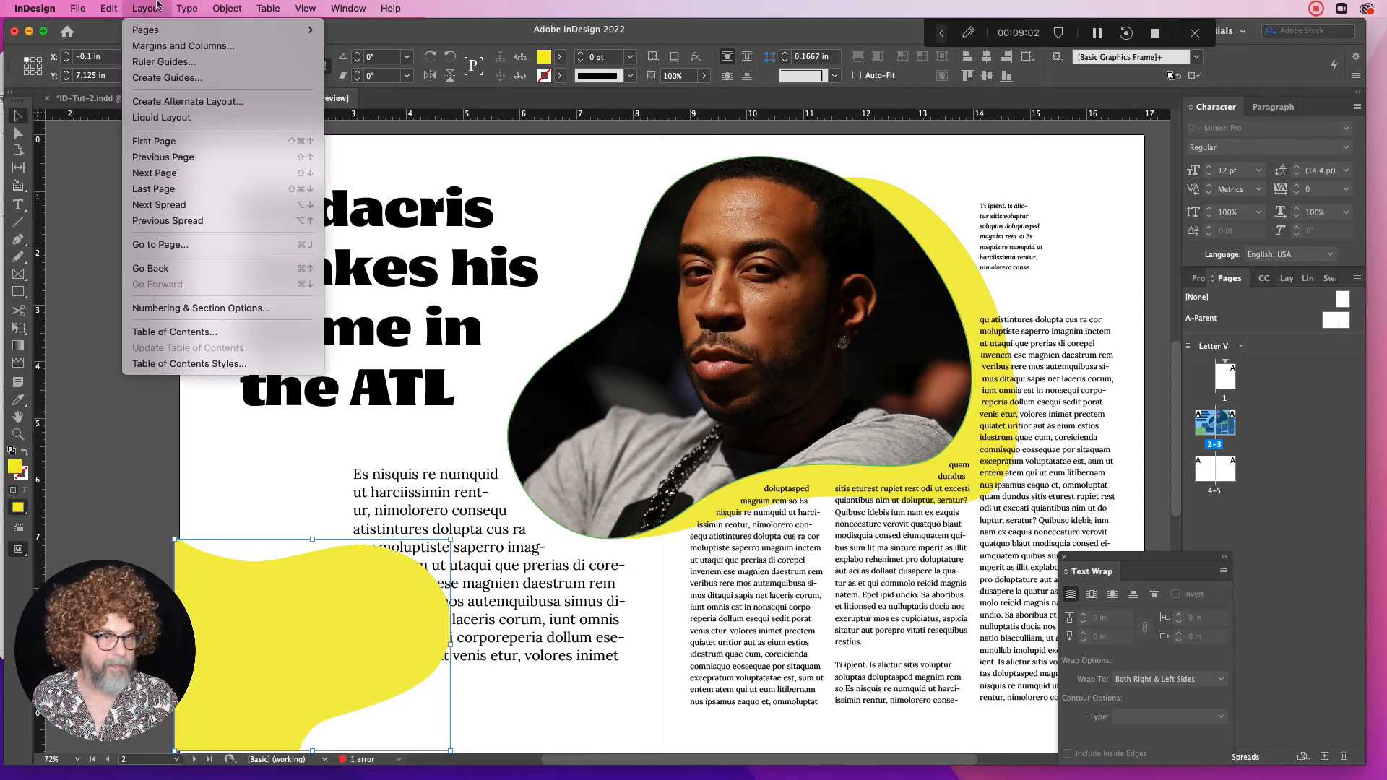
click(268, 8)
mouse_move(231, 5)
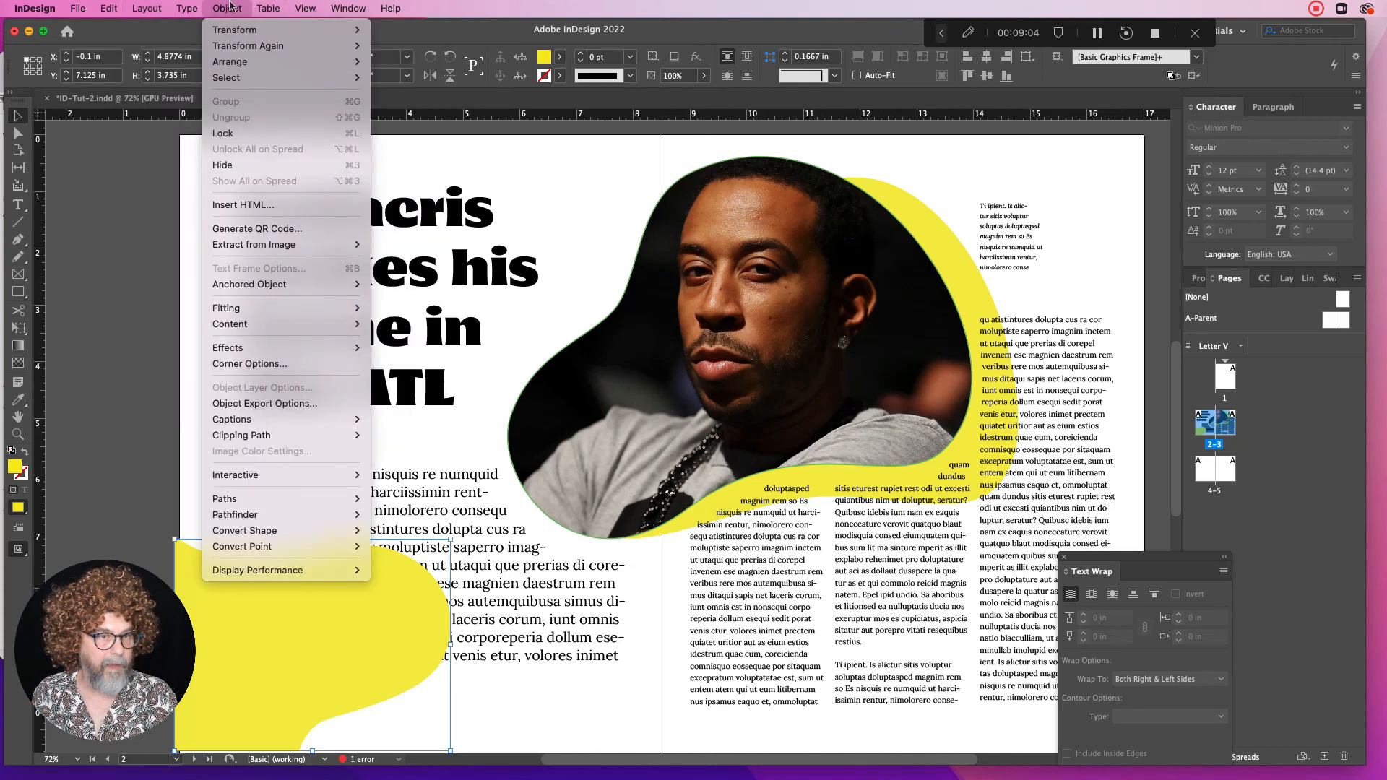
mouse_move(246, 61)
click(475, 108)
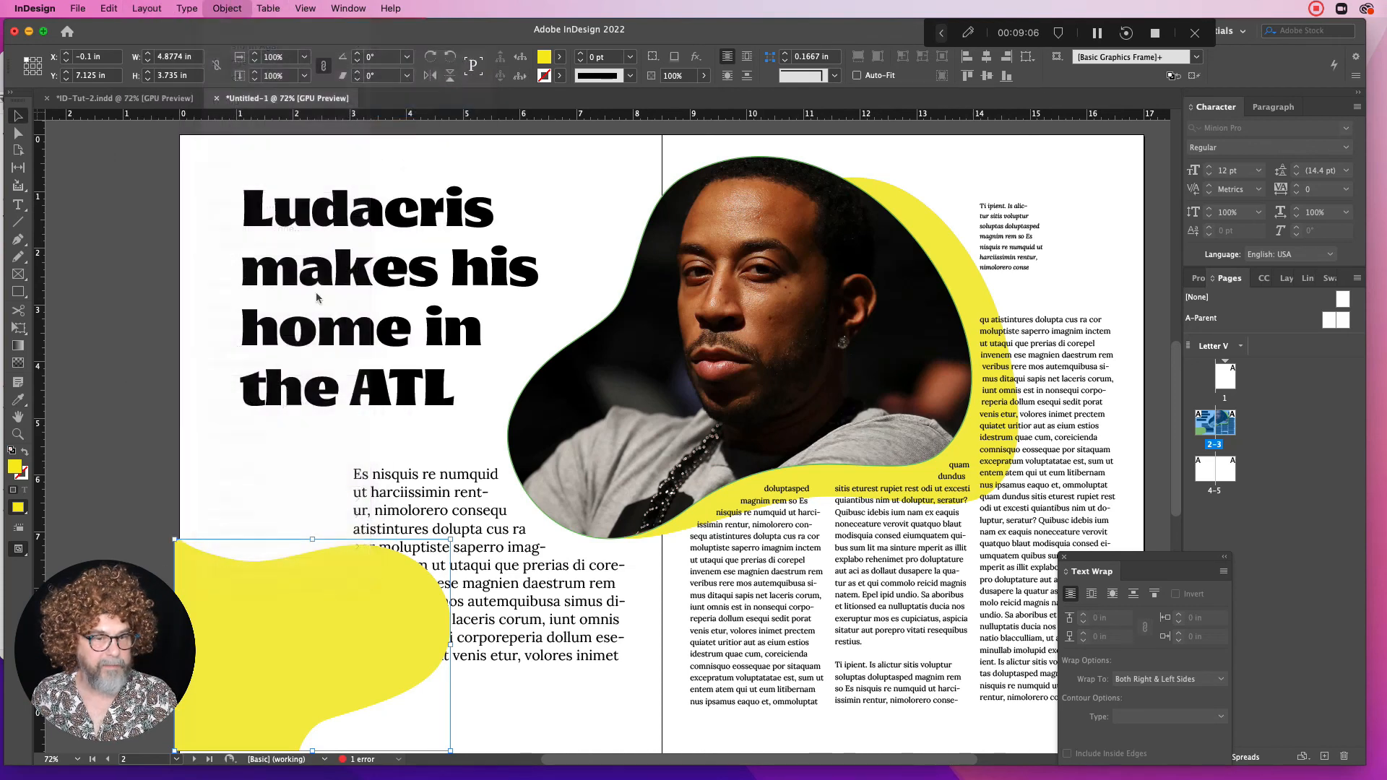
click(150, 388)
Select everything on the spread and nudge it down together to Y 0.75 in
click(18, 434)
alt+click(626, 435)
drag(626, 435, 548, 383)
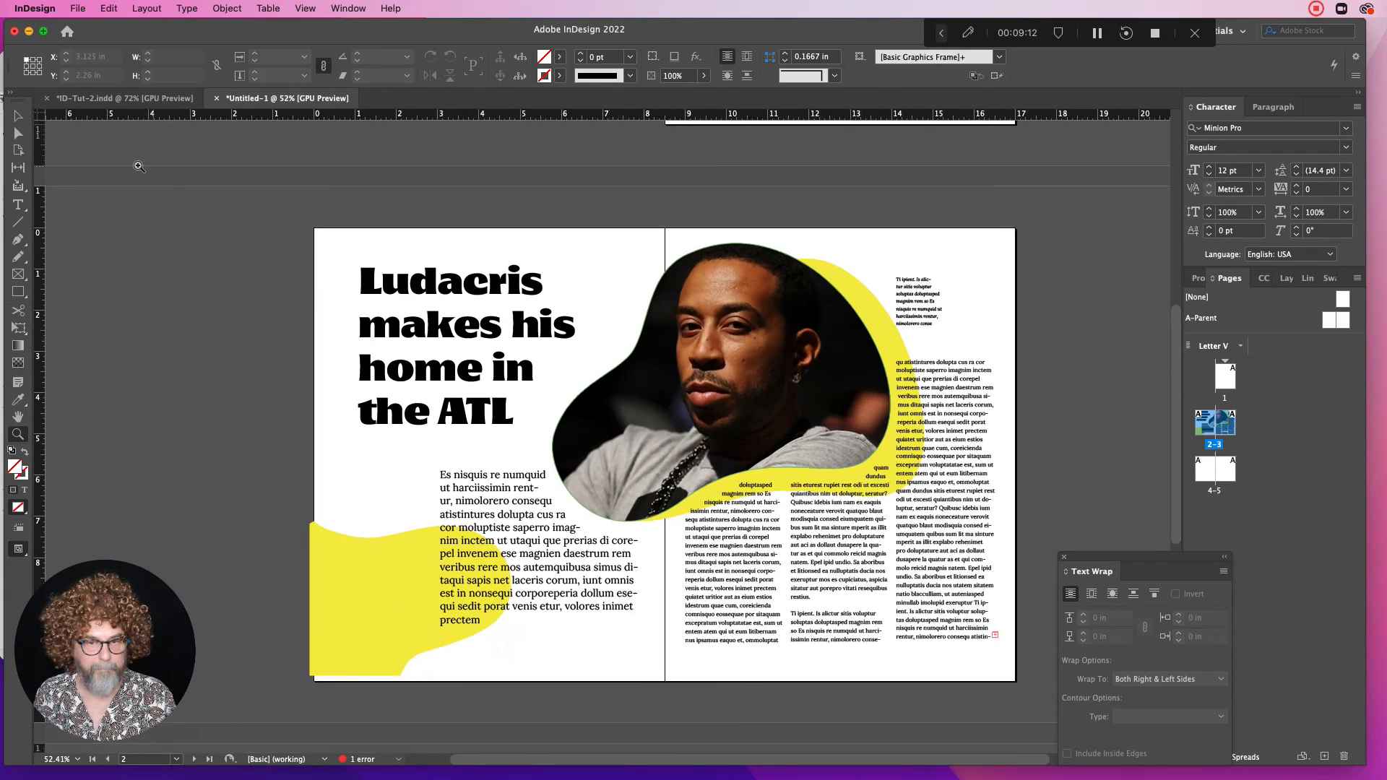
click(18, 116)
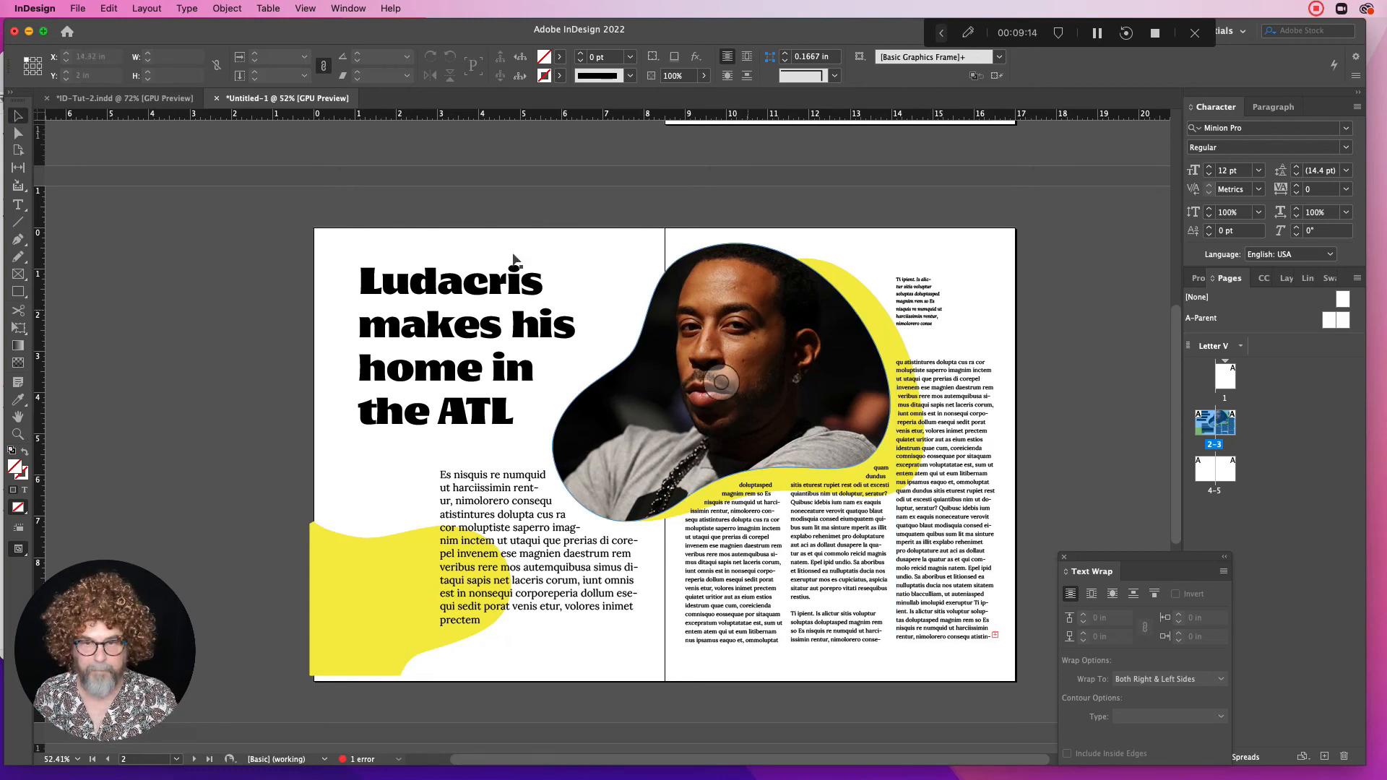
drag(232, 265, 1032, 658)
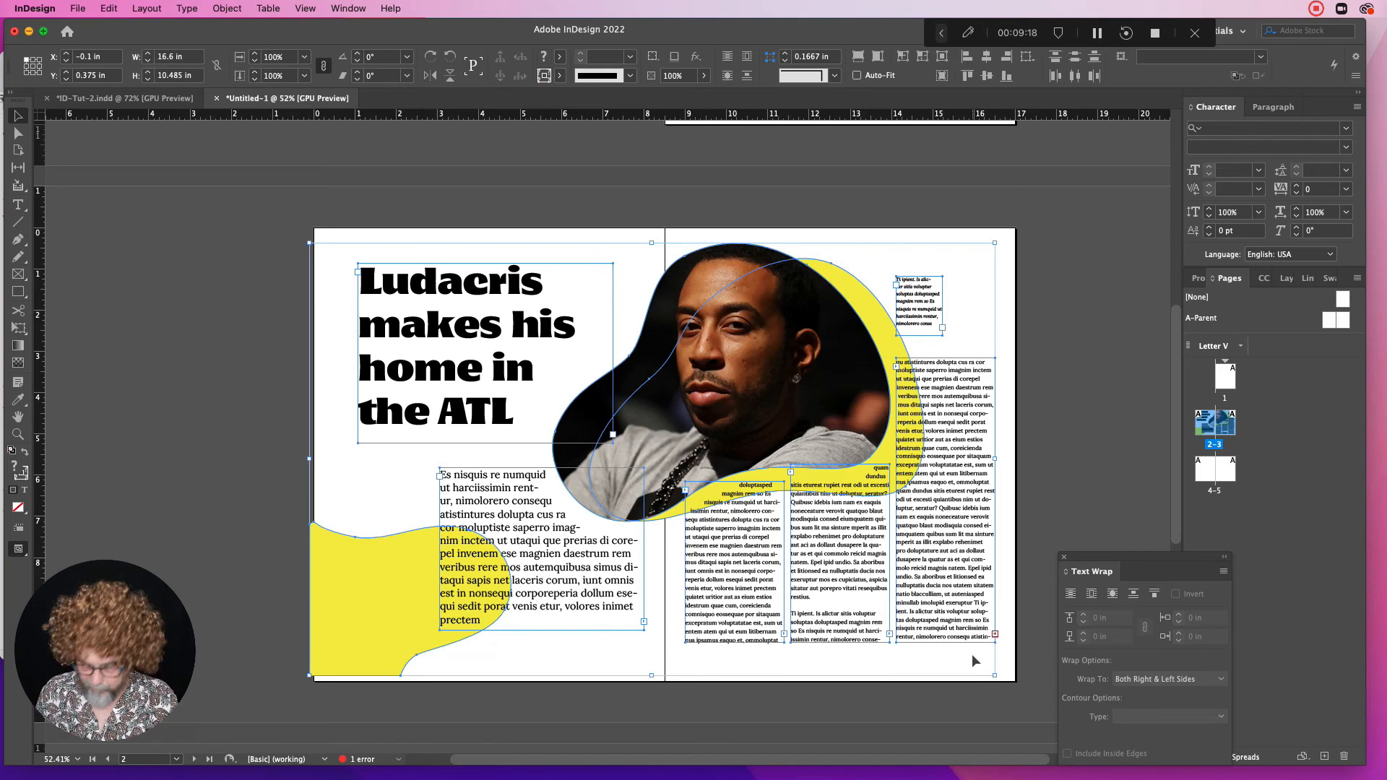
key(Down)
key(Down)
key(Down)
key(Down)
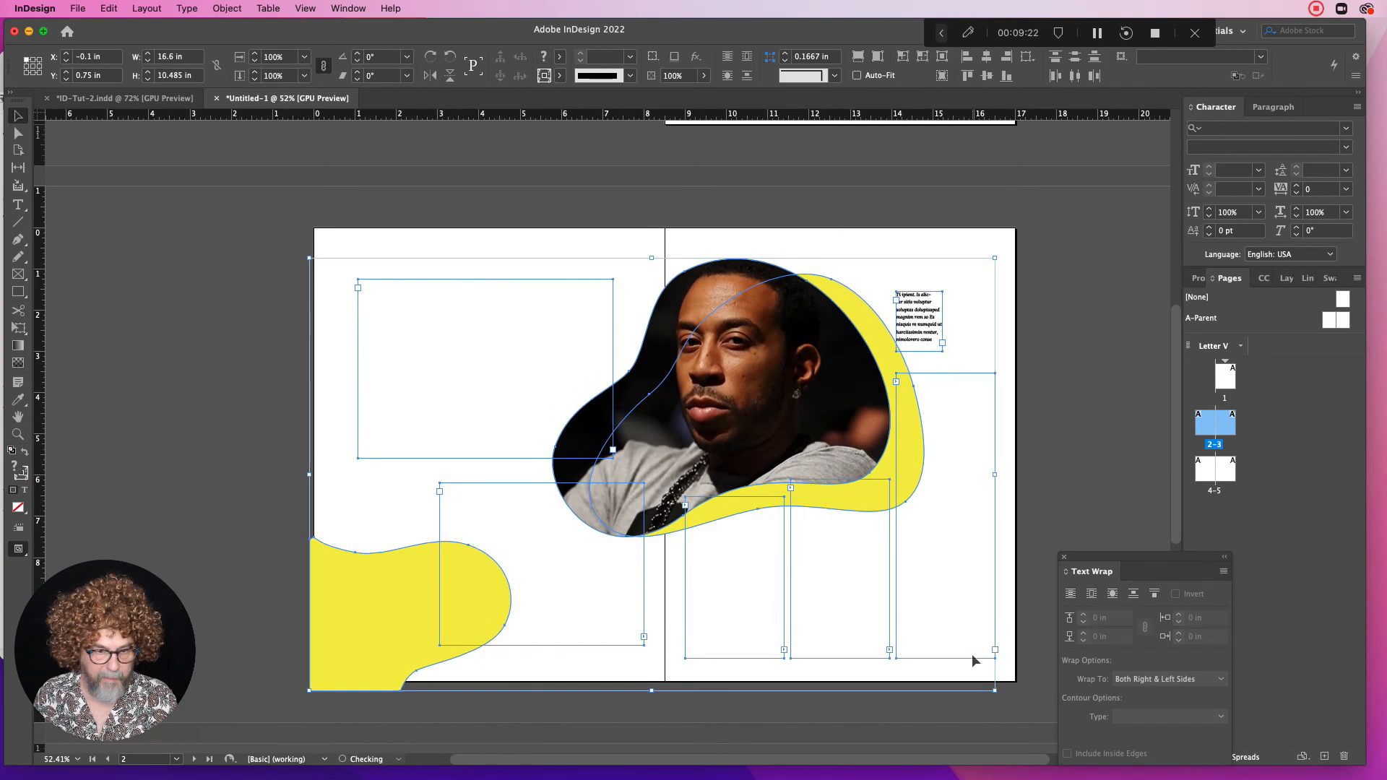
click(218, 366)
Select the whole headline text and open the Color Picker for its fill
double_click(460, 356)
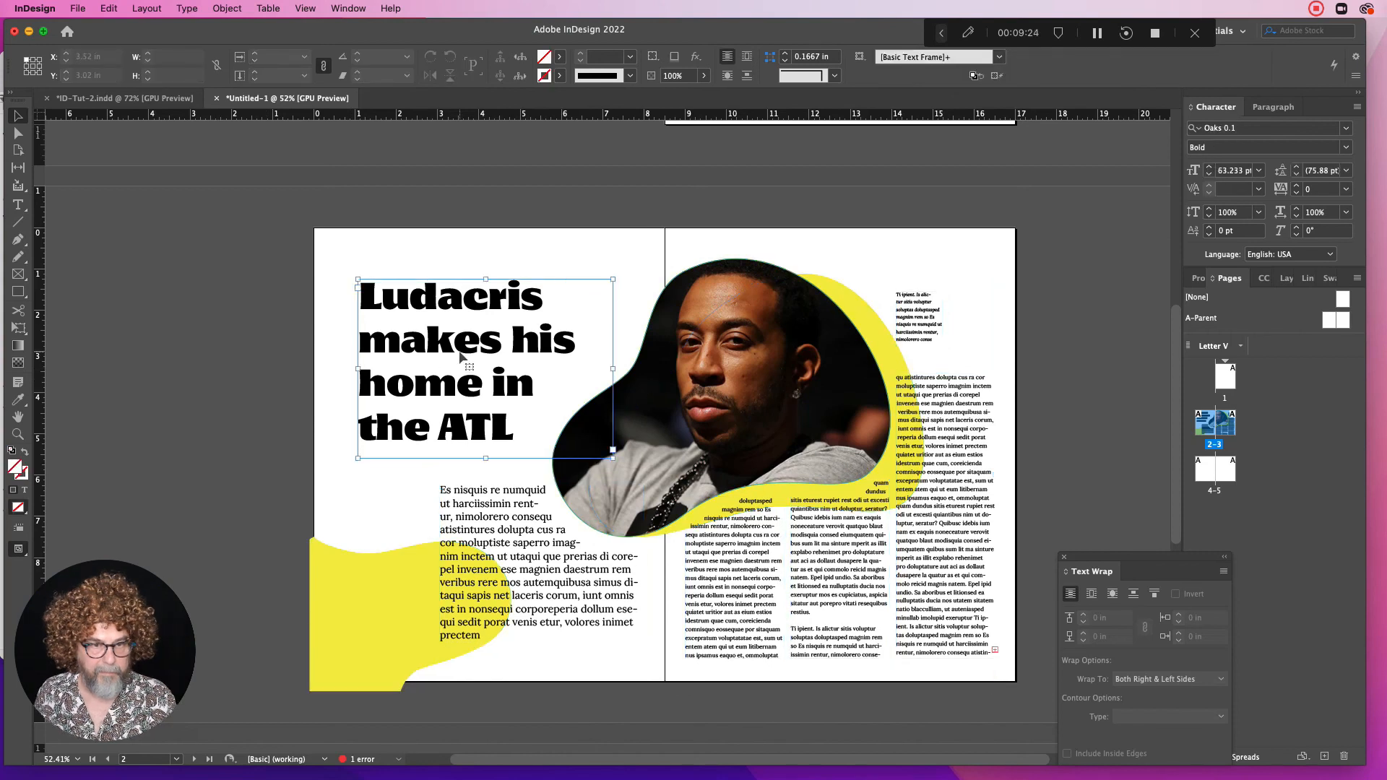
drag(517, 432, 252, 282)
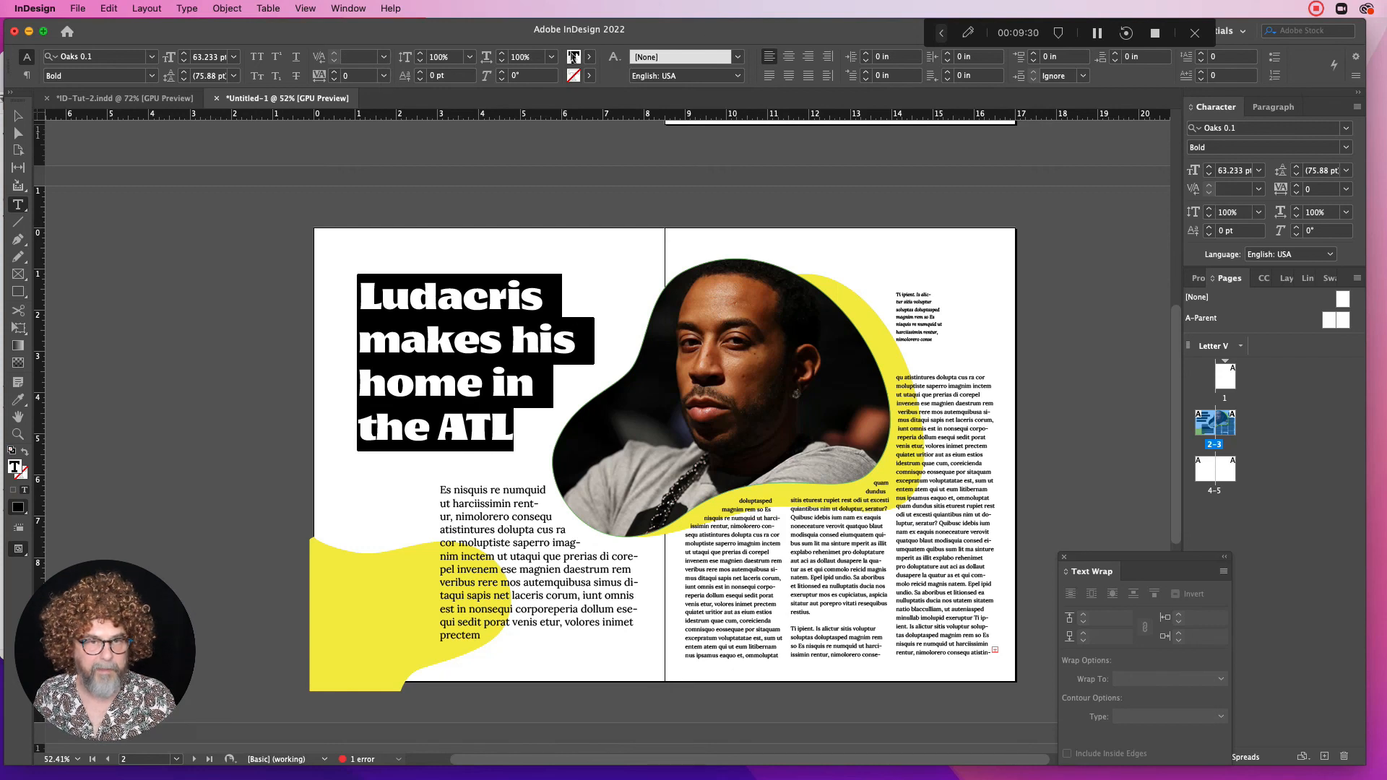
double_click(572, 57)
click(908, 543)
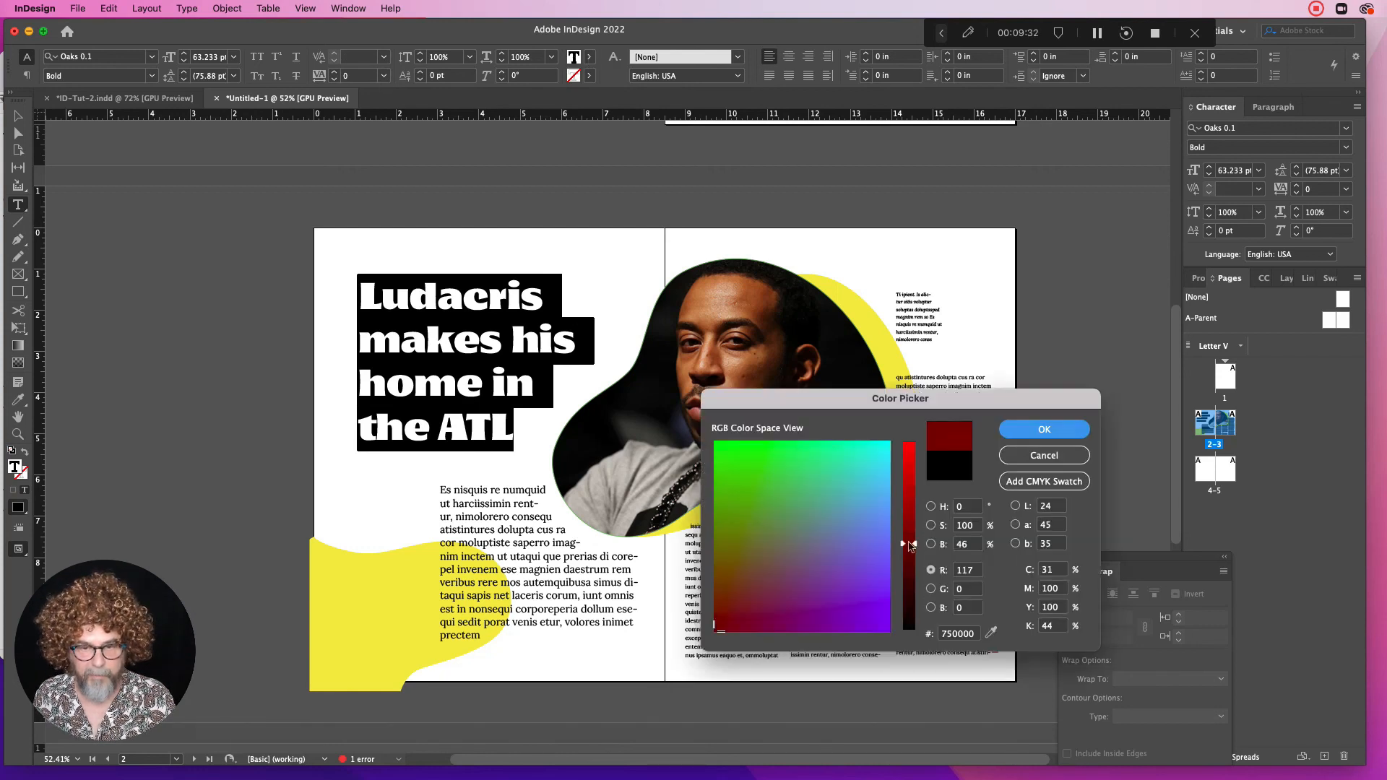
drag(910, 550, 896, 643)
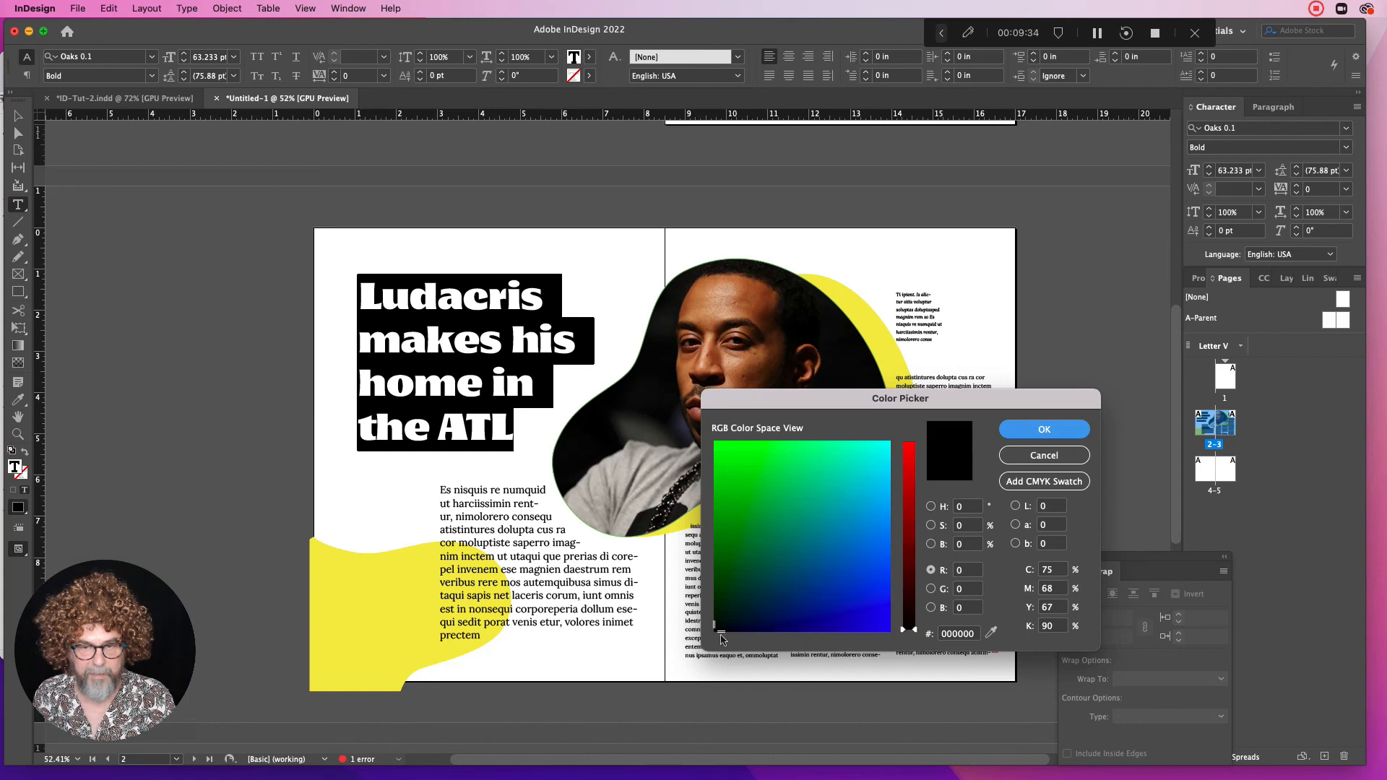
mouse_move(721, 630)
mouse_down()
mouse_move(826, 579)
mouse_move(656, 686)
mouse_up()
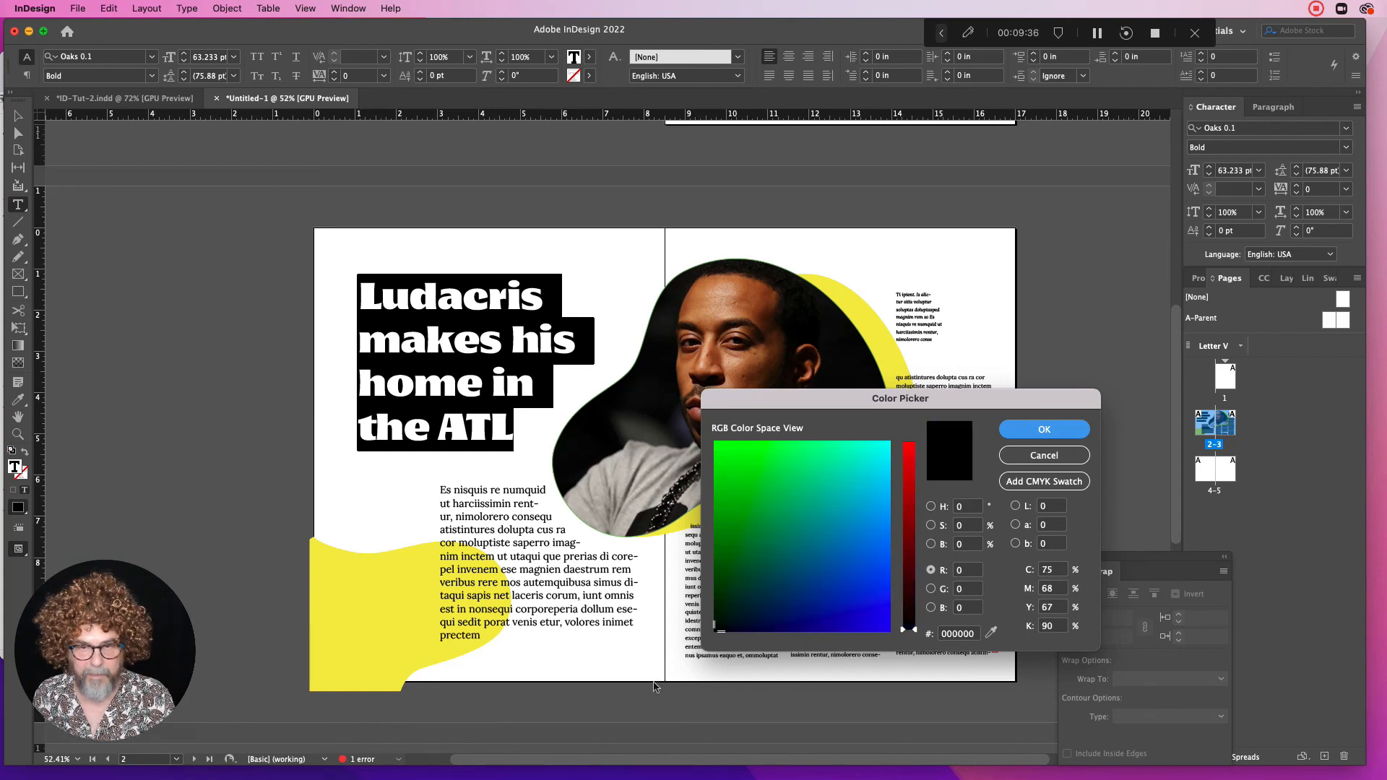
Recolour the headline text light grey, with cyan, magenta and yellow at 0% and only black tinting it, and deselect the text
click(1055, 572)
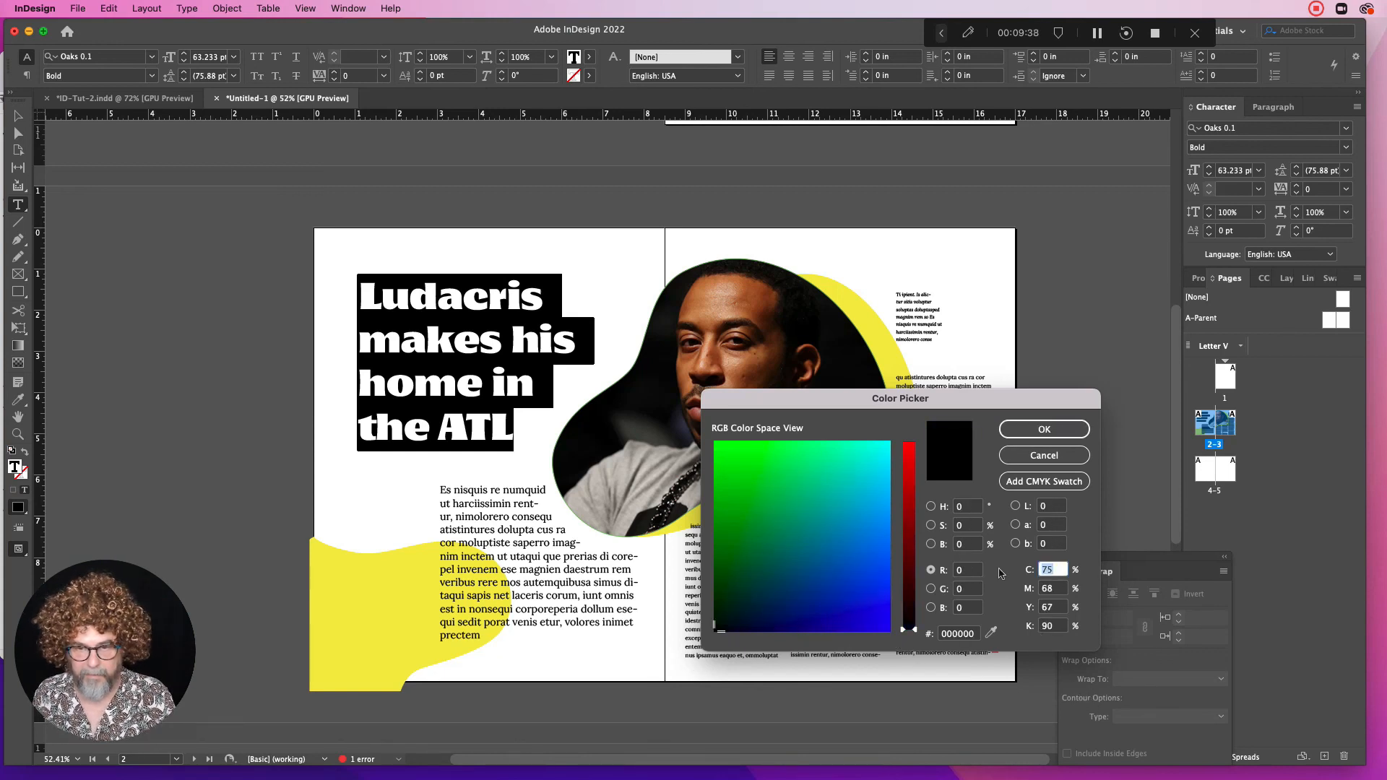
key(Tab)
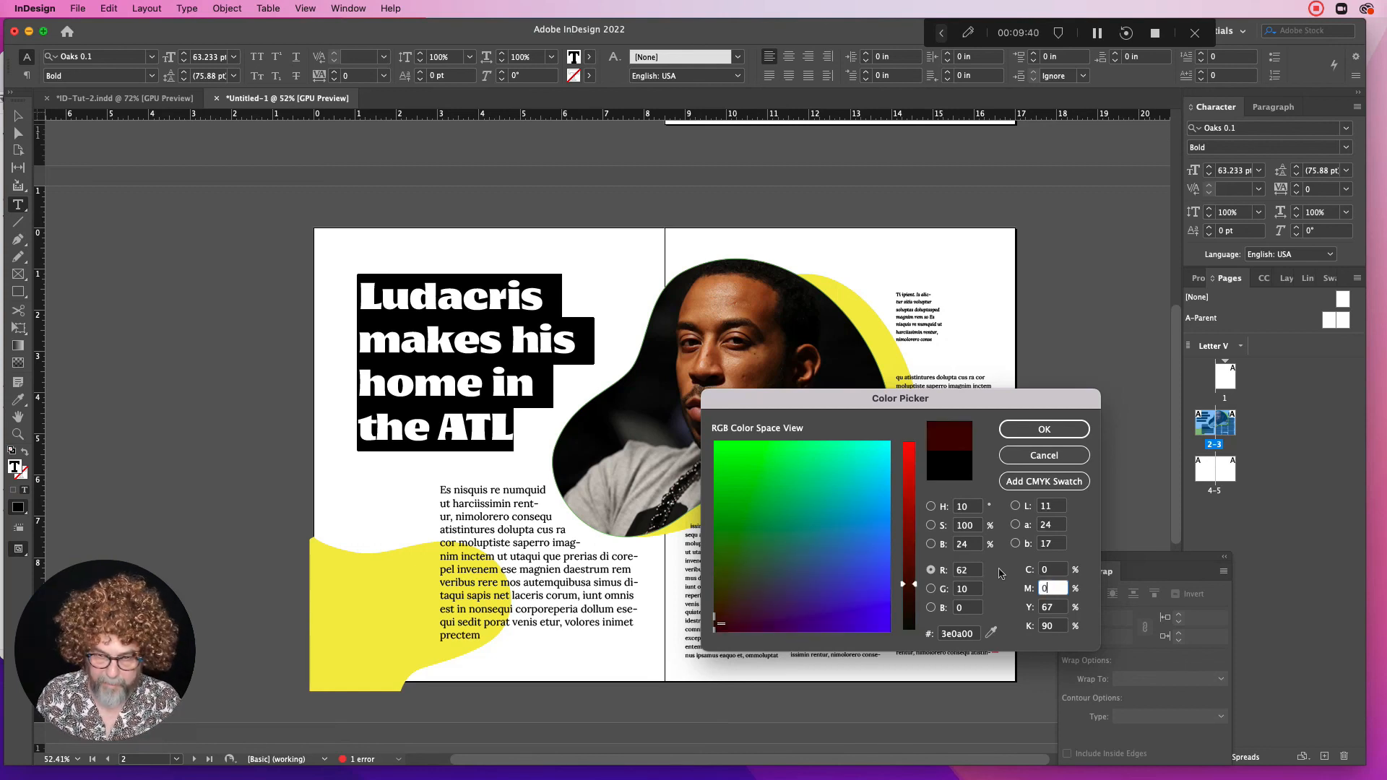
text(0)
key(Tab)
key(Tab)
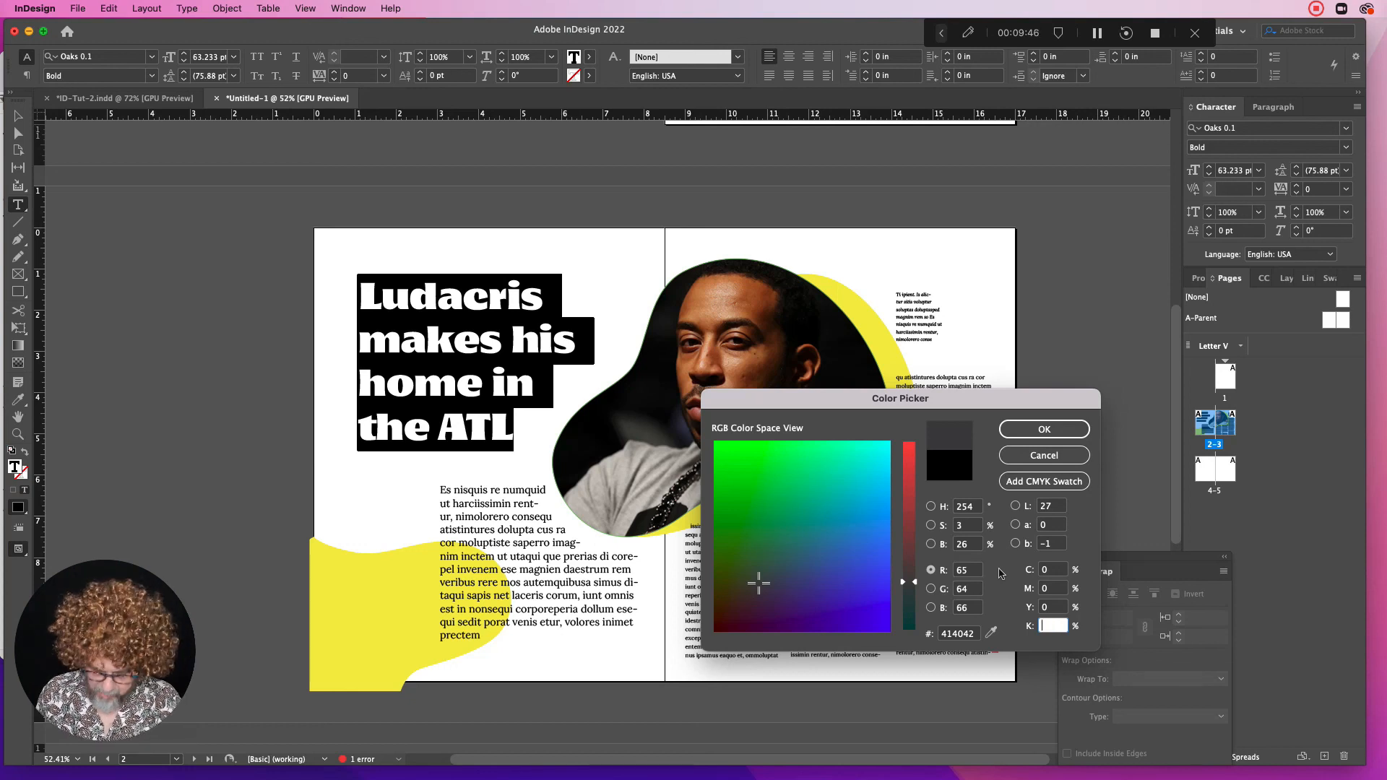
click(1026, 433)
key(Escape)
click(182, 300)
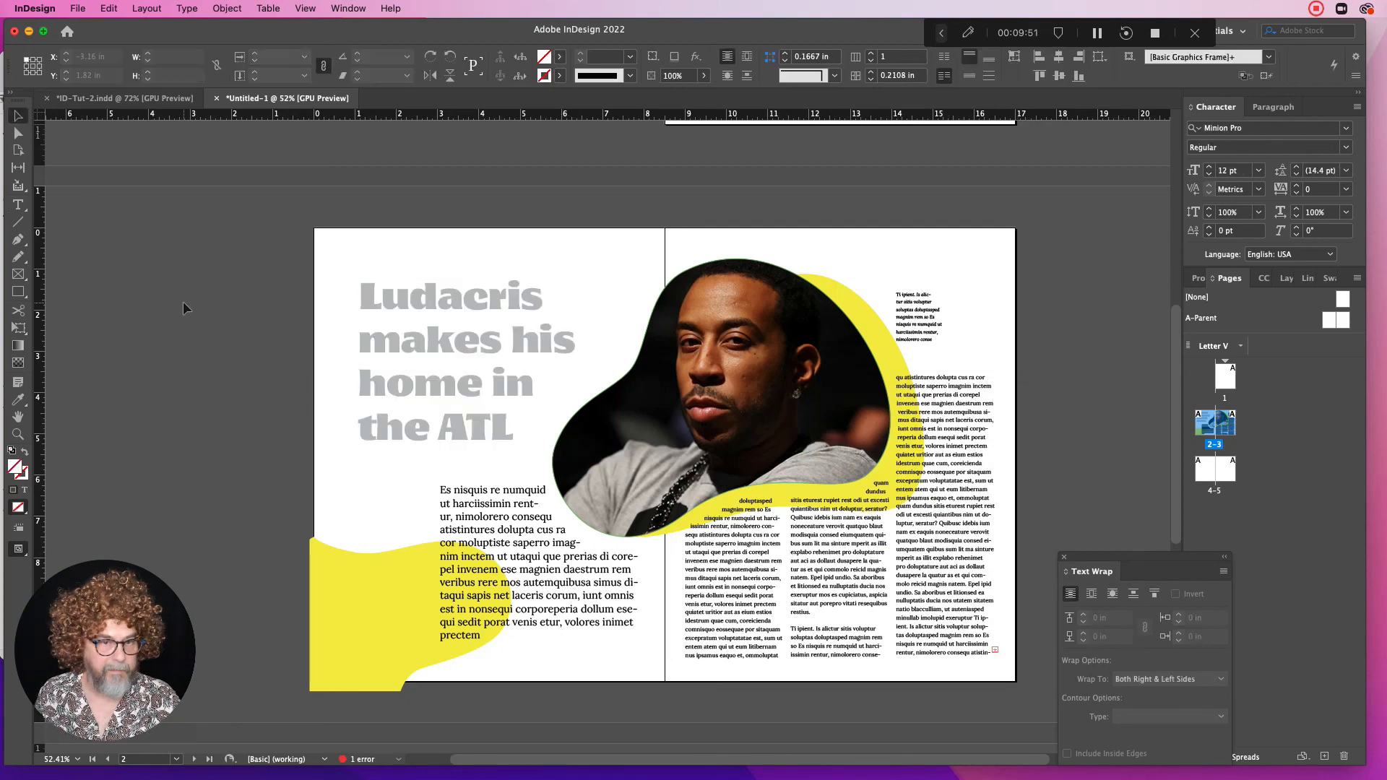
click(517, 554)
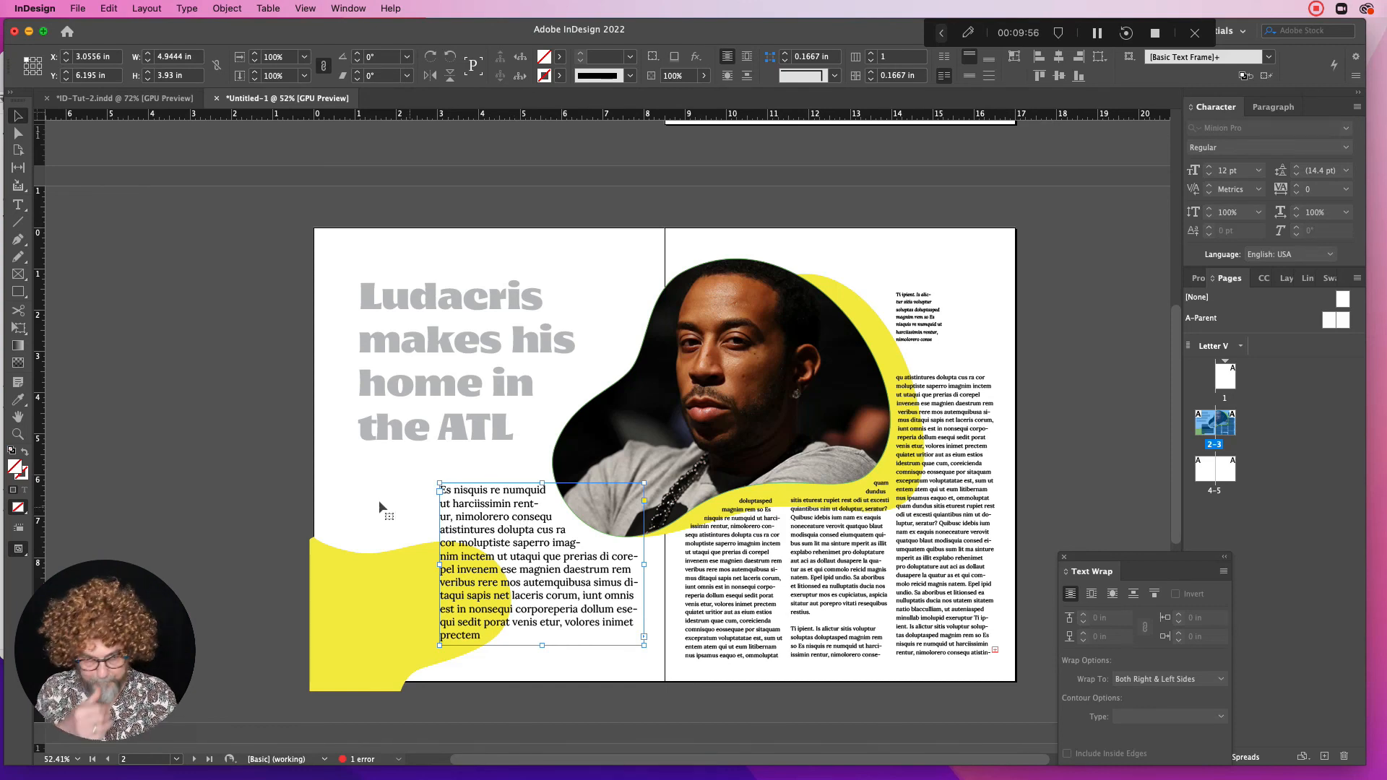
click(221, 472)
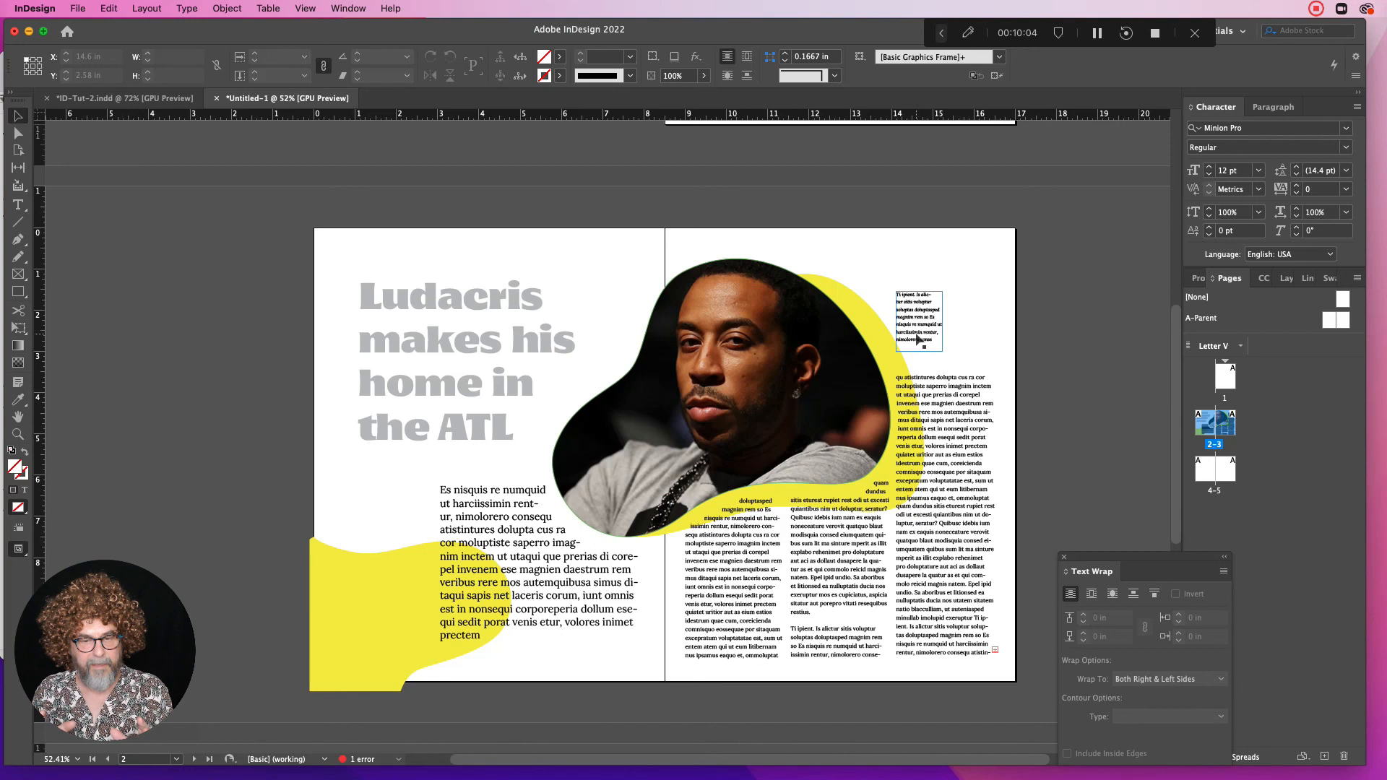
Shorten the right page's first two body columns from their lower edges, and lower the middle column's upper edge to make it 3.94 in tall
click(738, 649)
drag(733, 659, 733, 640)
click(836, 654)
drag(839, 658, 840, 637)
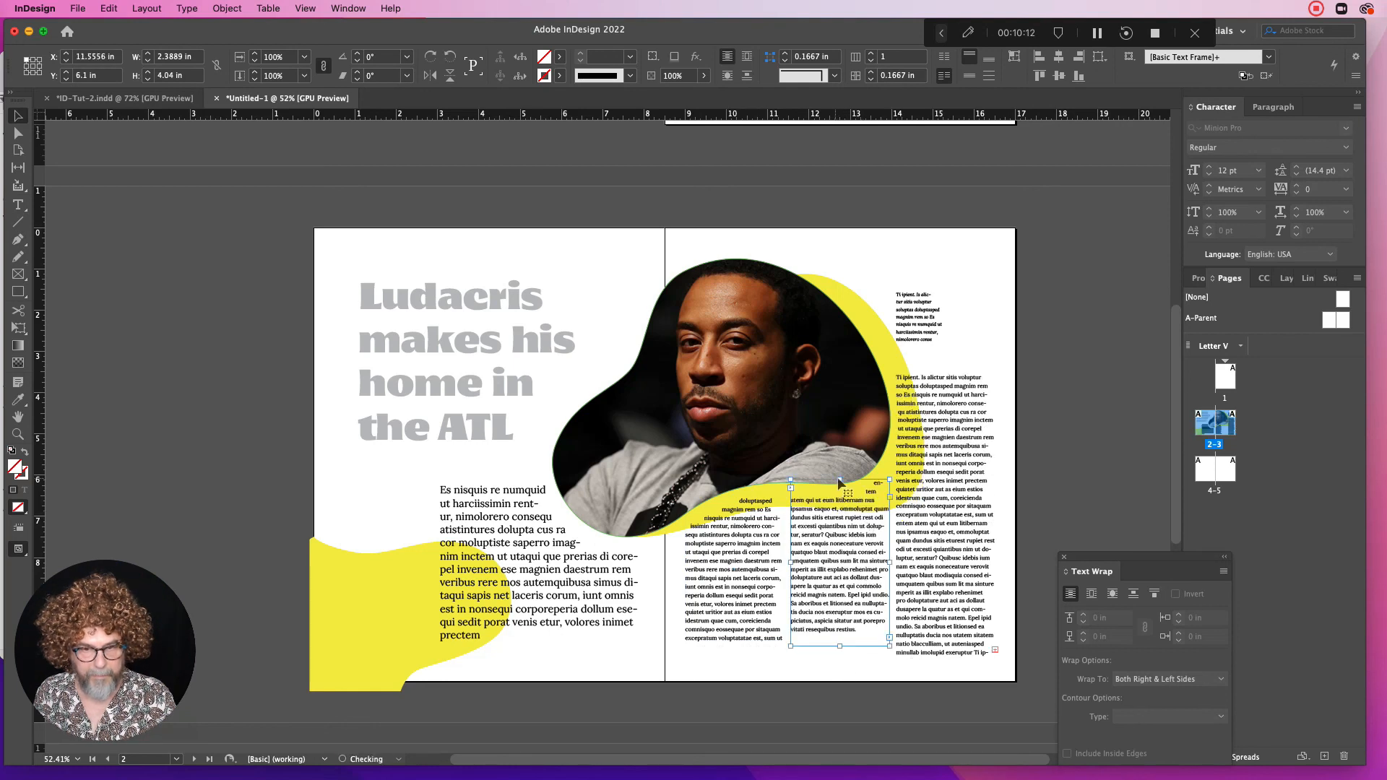
drag(839, 478, 839, 483)
Nudge the right page's middle body column vertically to about Y 6.24 in
click(944, 526)
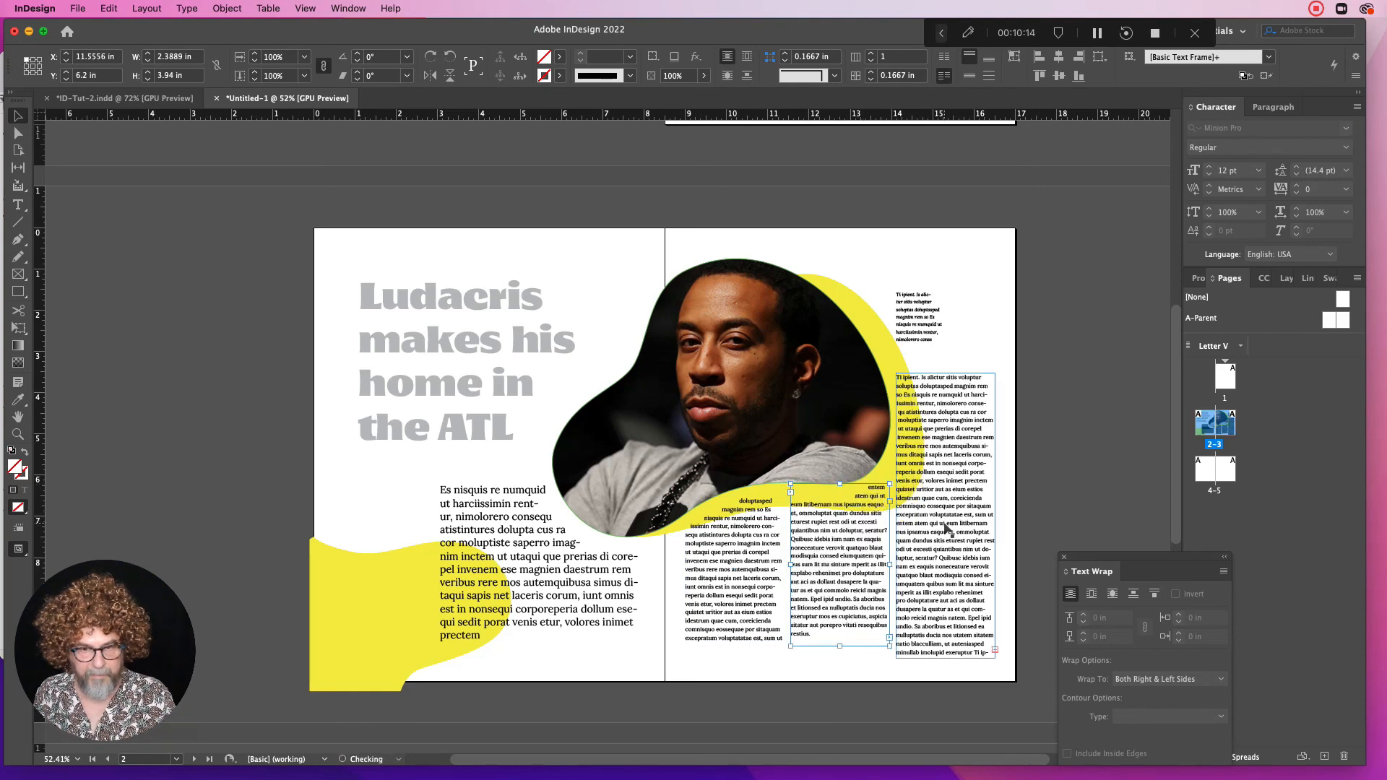
click(840, 539)
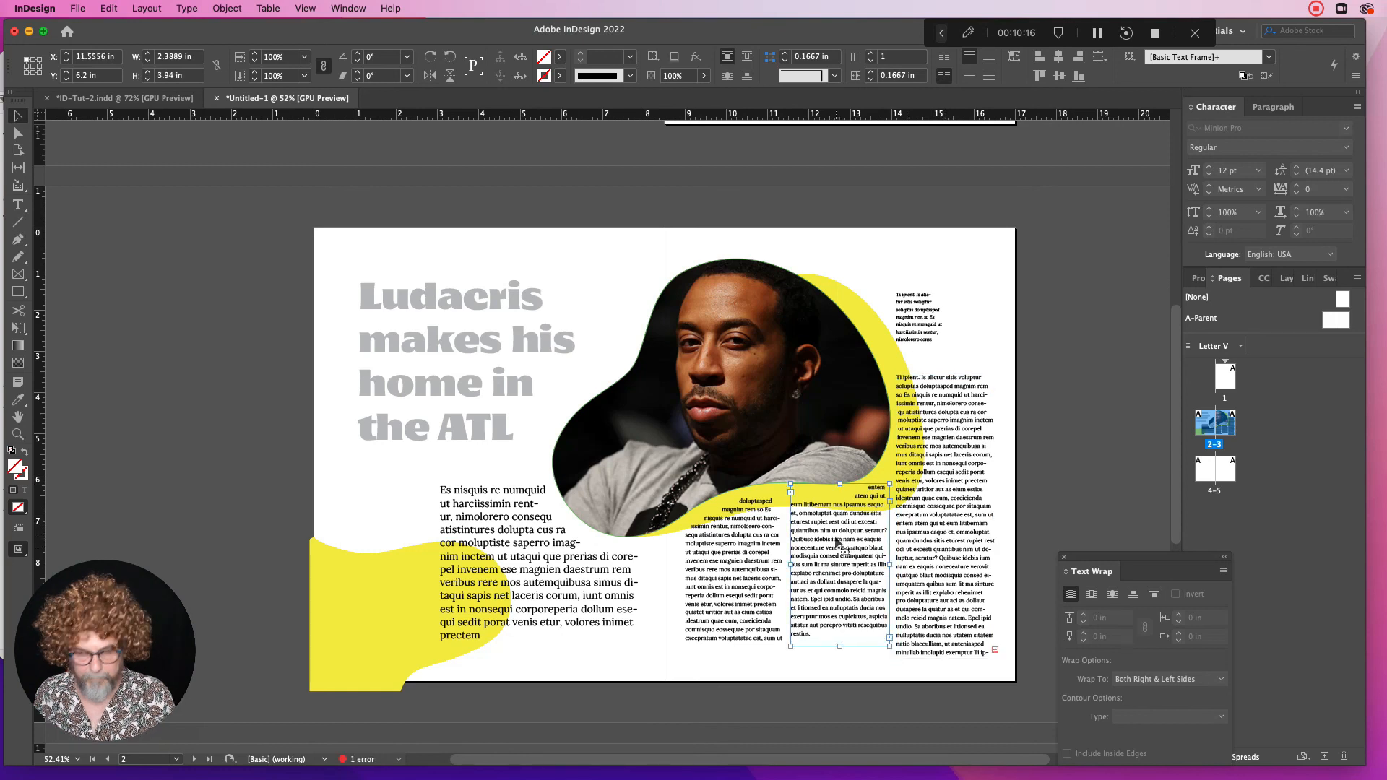
key(Down)
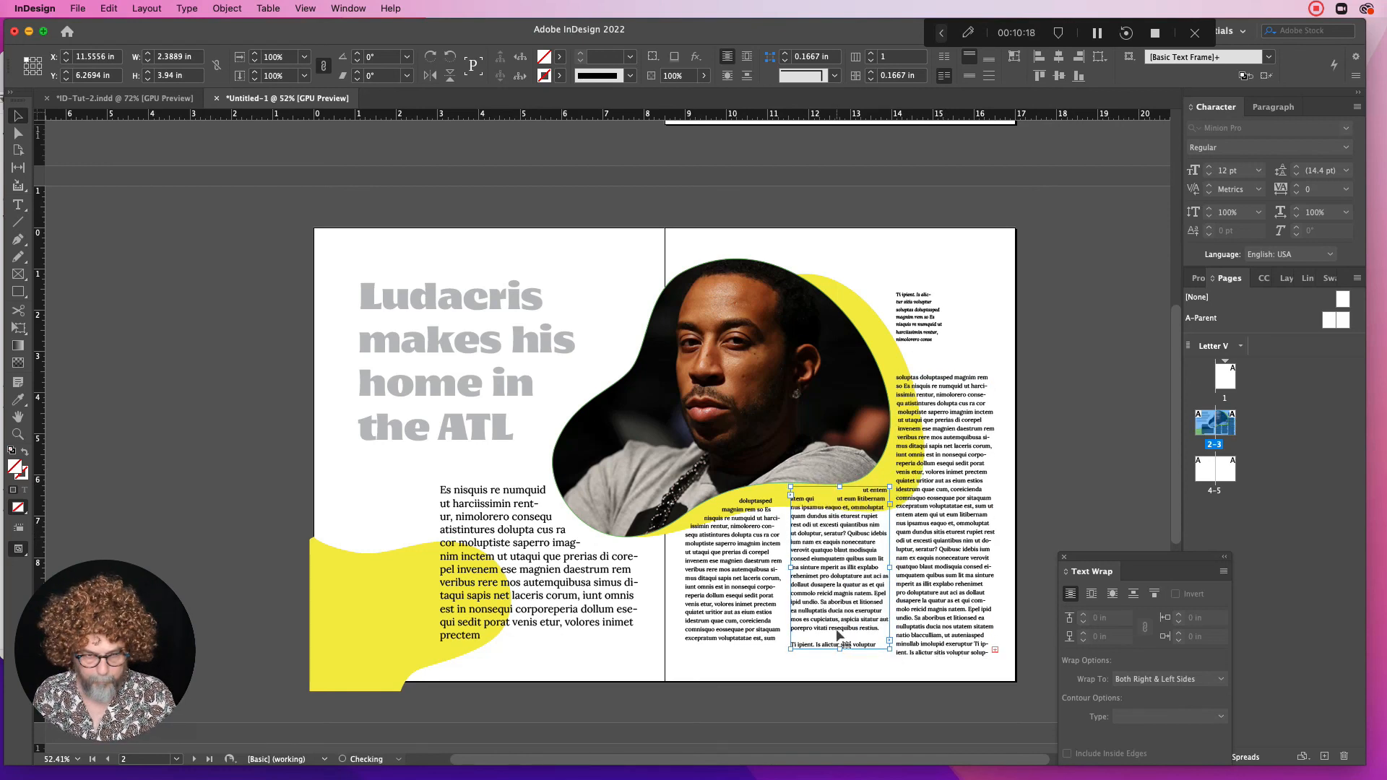
key(Up)
key(Up)
key(Up)
key(Up)
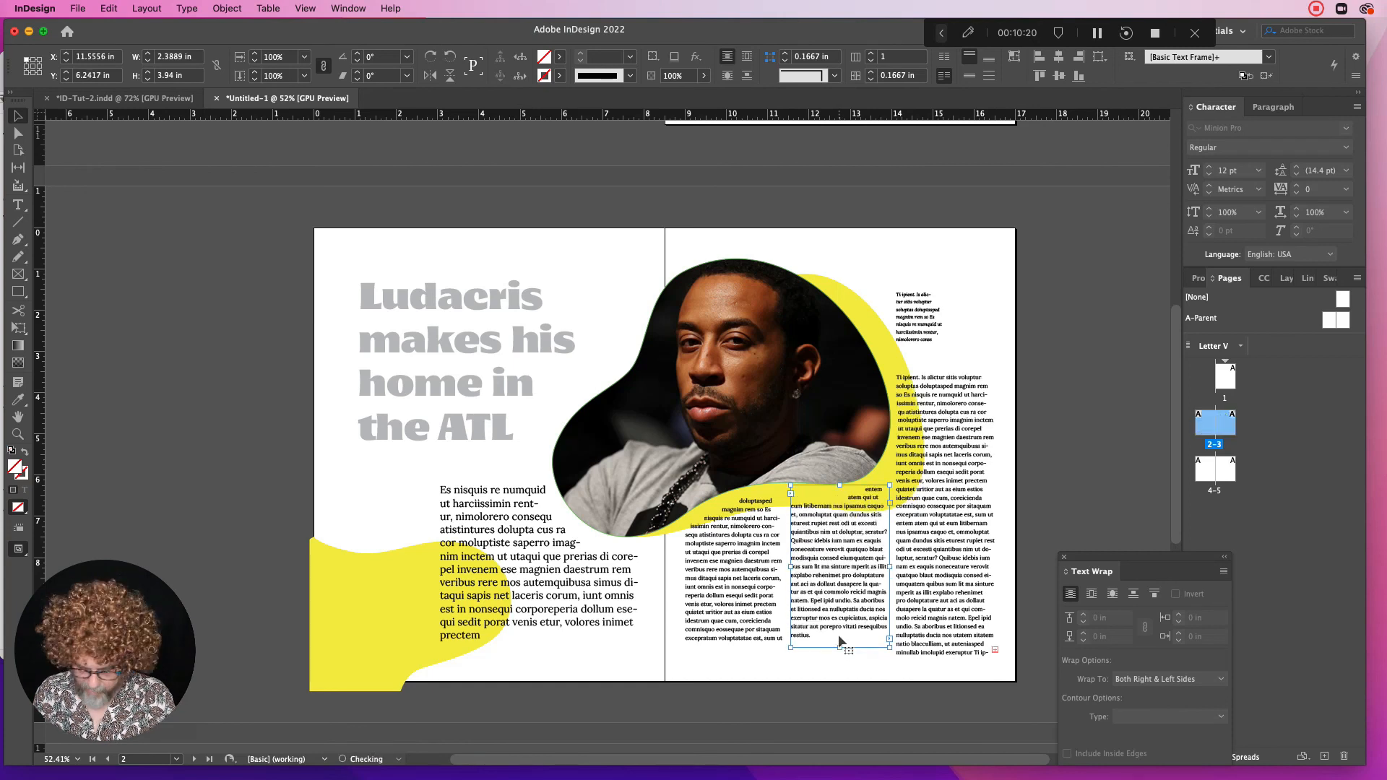
Extend the right page's first and middle body columns from their lower edges, the middle to 4.0861 in tall, and shorten the third to 6.465 in
drag(839, 646, 837, 653)
click(908, 506)
drag(945, 659, 944, 640)
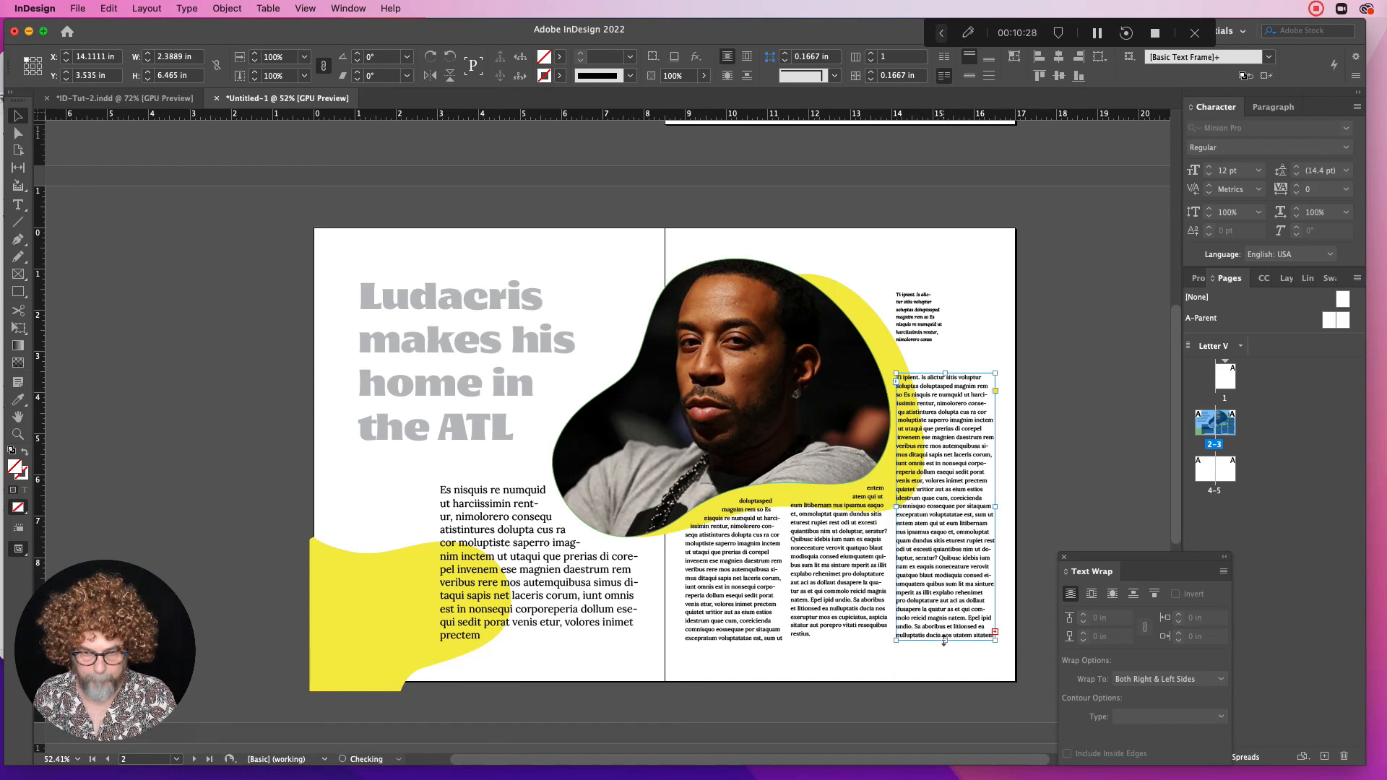
click(727, 628)
drag(733, 640, 733, 649)
click(825, 622)
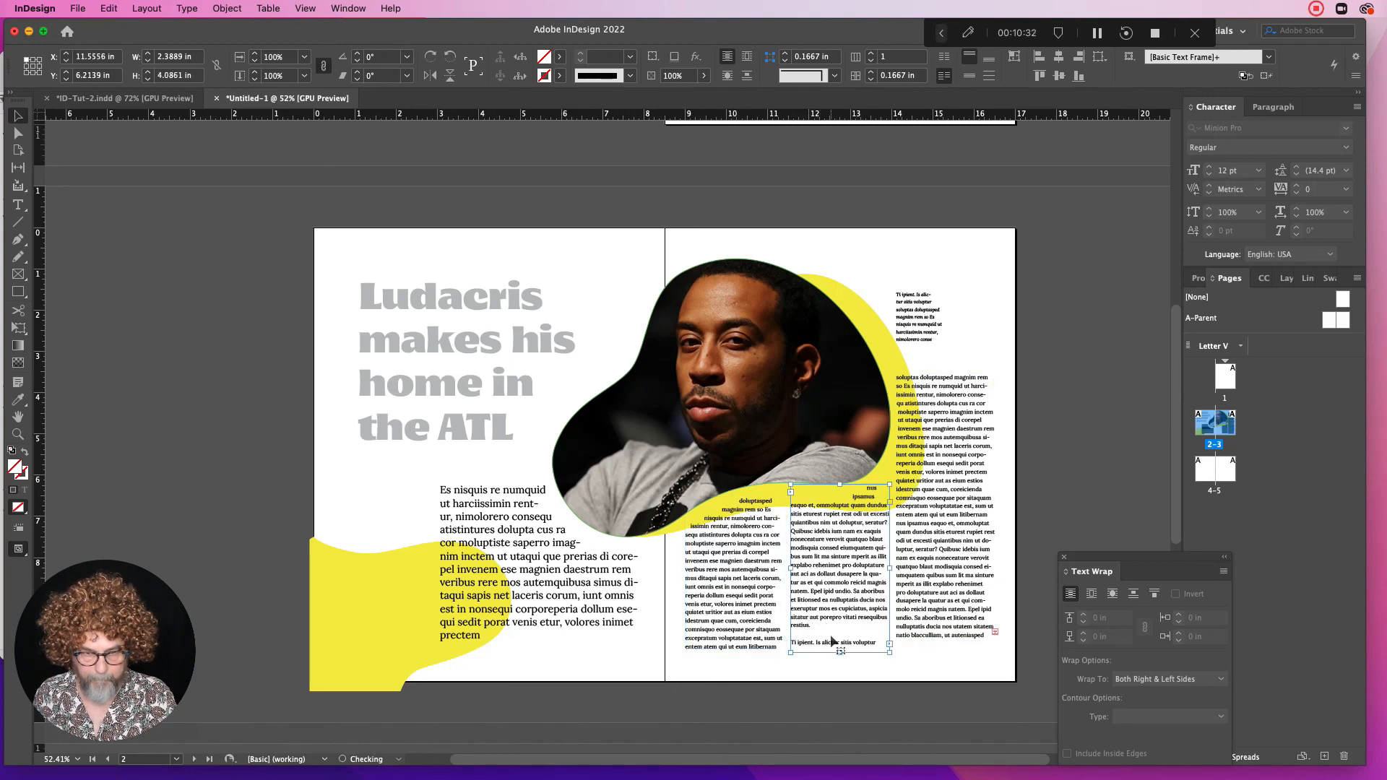
drag(839, 654, 839, 653)
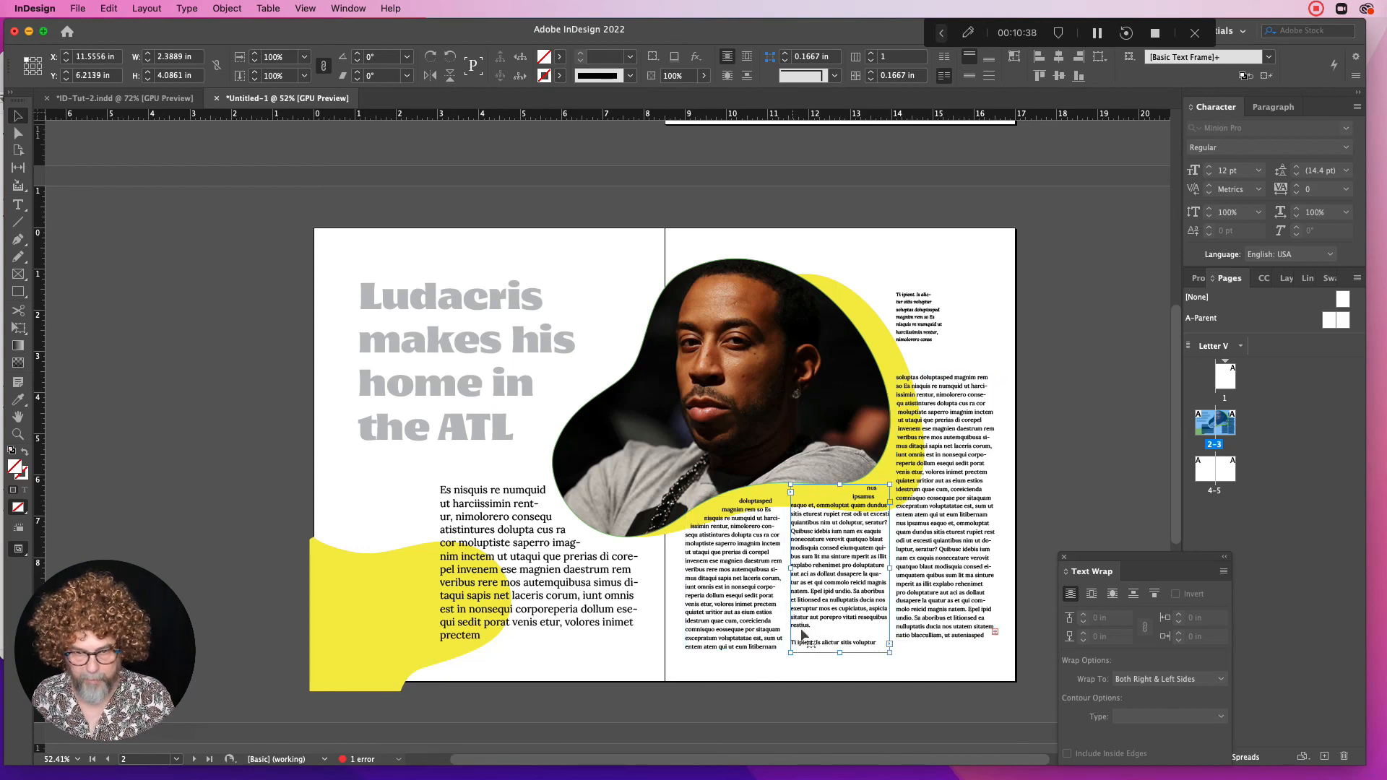
Lengthen the third body column to 6.665 in from its lower edge, and lower the middle column's upper edge to make it 3.84 in tall
click(931, 618)
drag(944, 641, 939, 649)
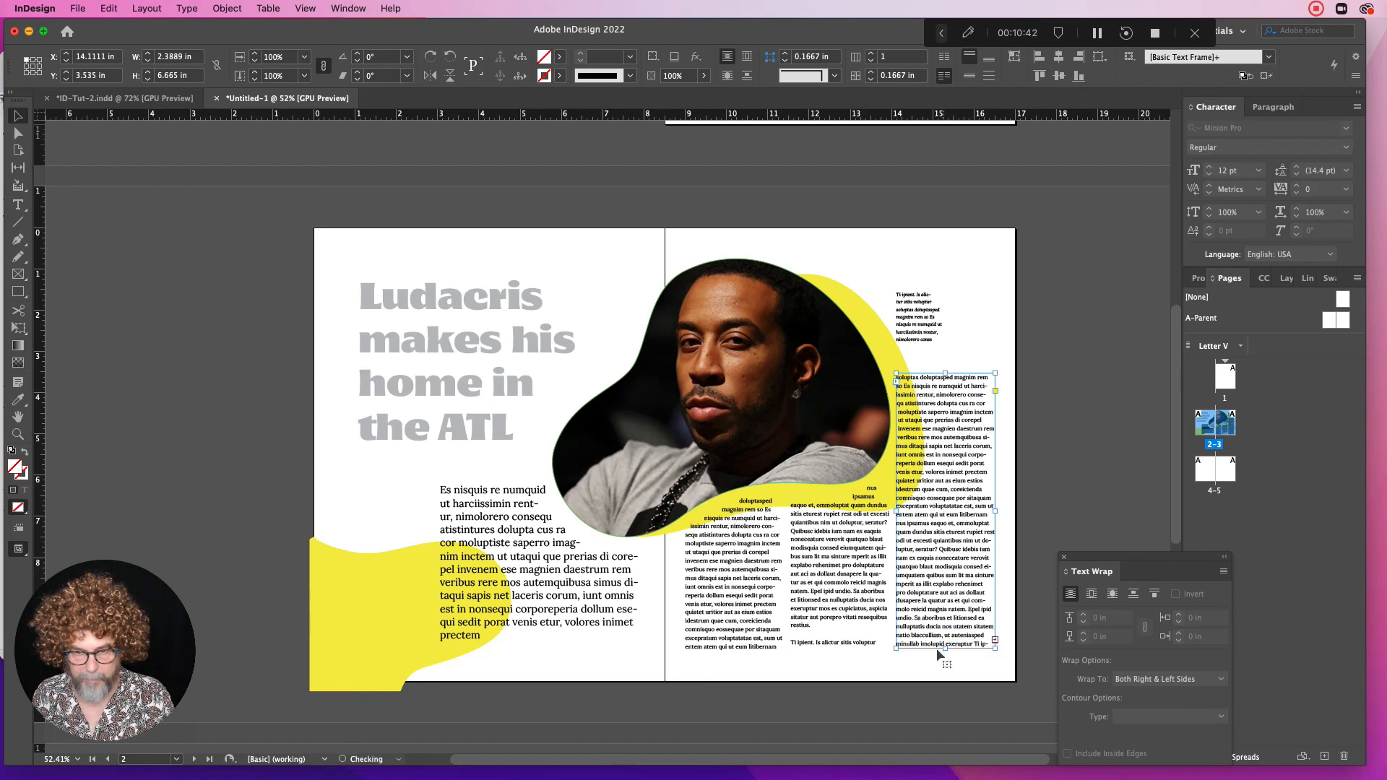
click(861, 607)
drag(838, 485, 839, 494)
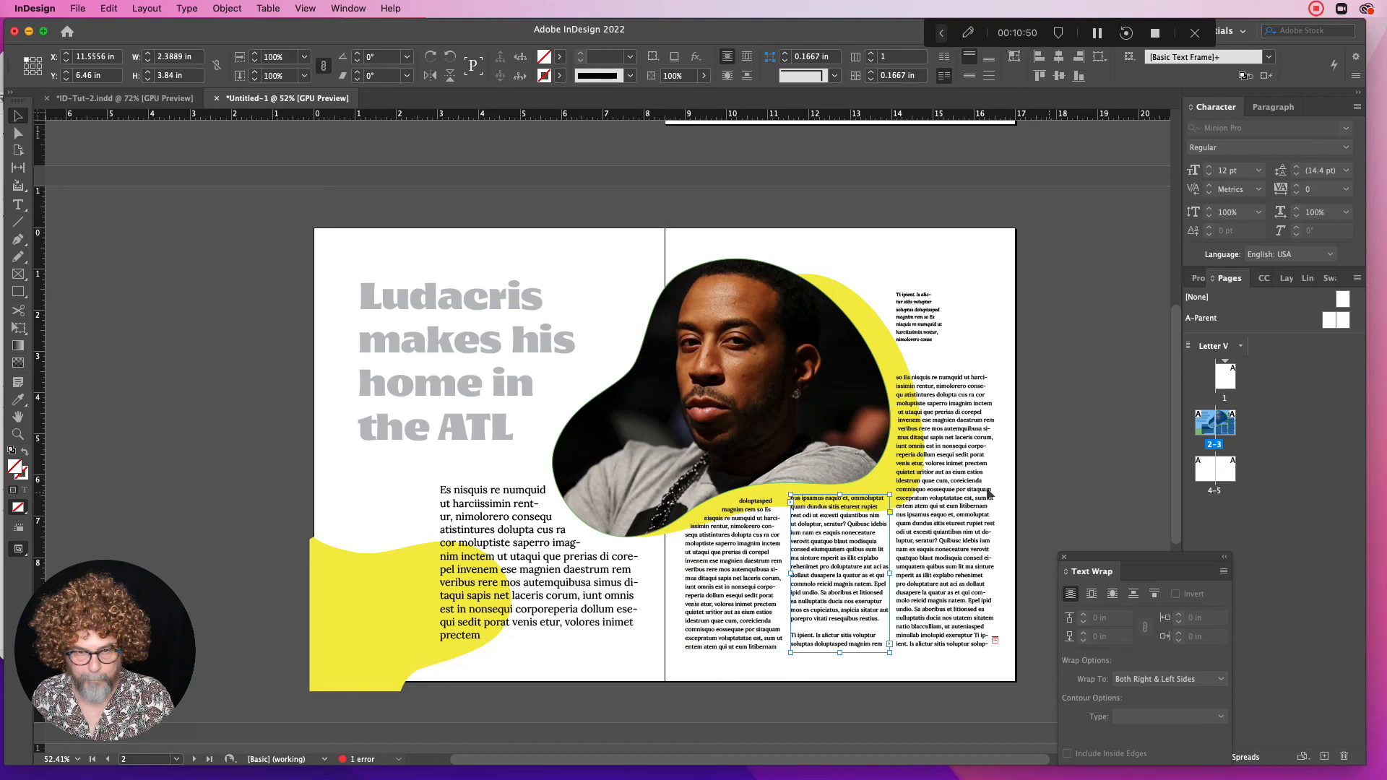
Nudge the middle body column down to Y 6.5294 in and the third column slightly down to align their last lines, and deselect
click(993, 485)
click(864, 633)
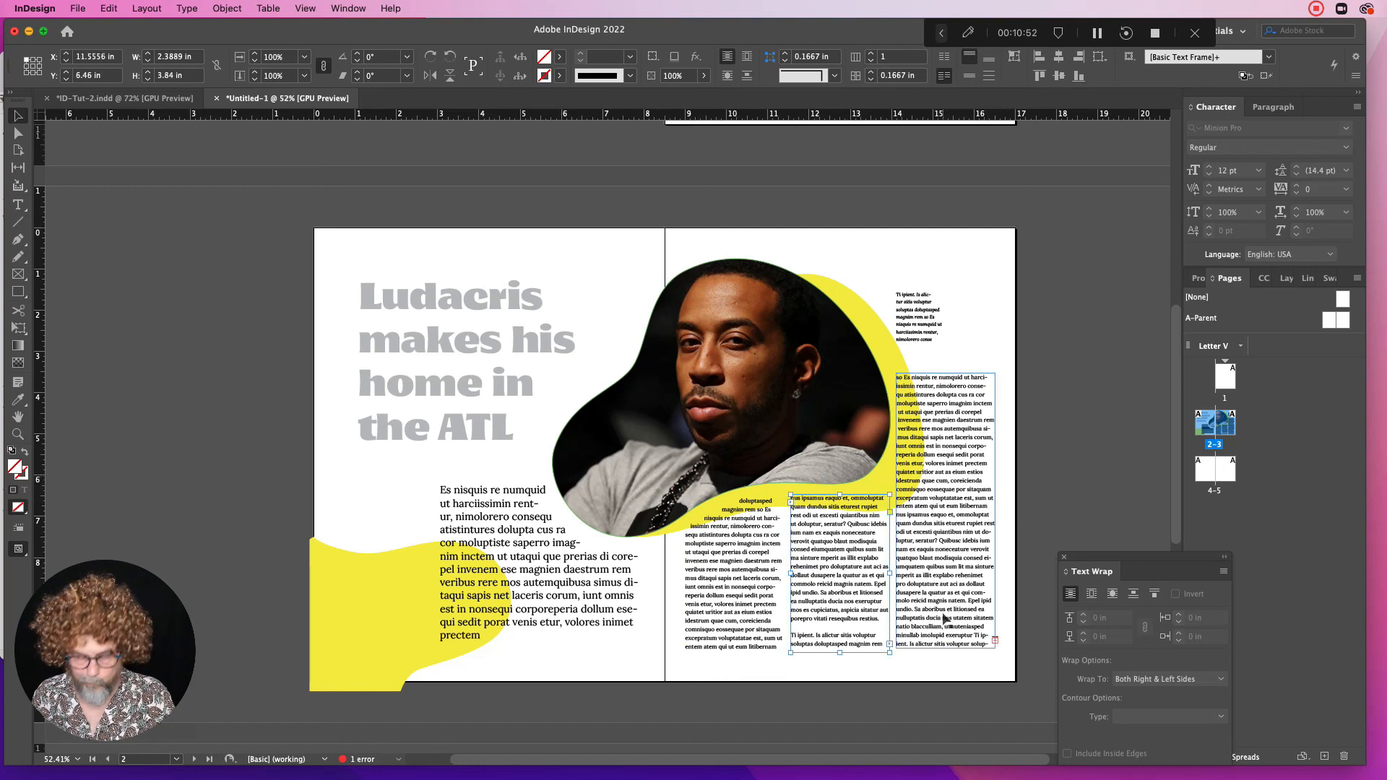
key(Down)
key(Down)
key(Down)
key(Down)
key(Down)
key(Down)
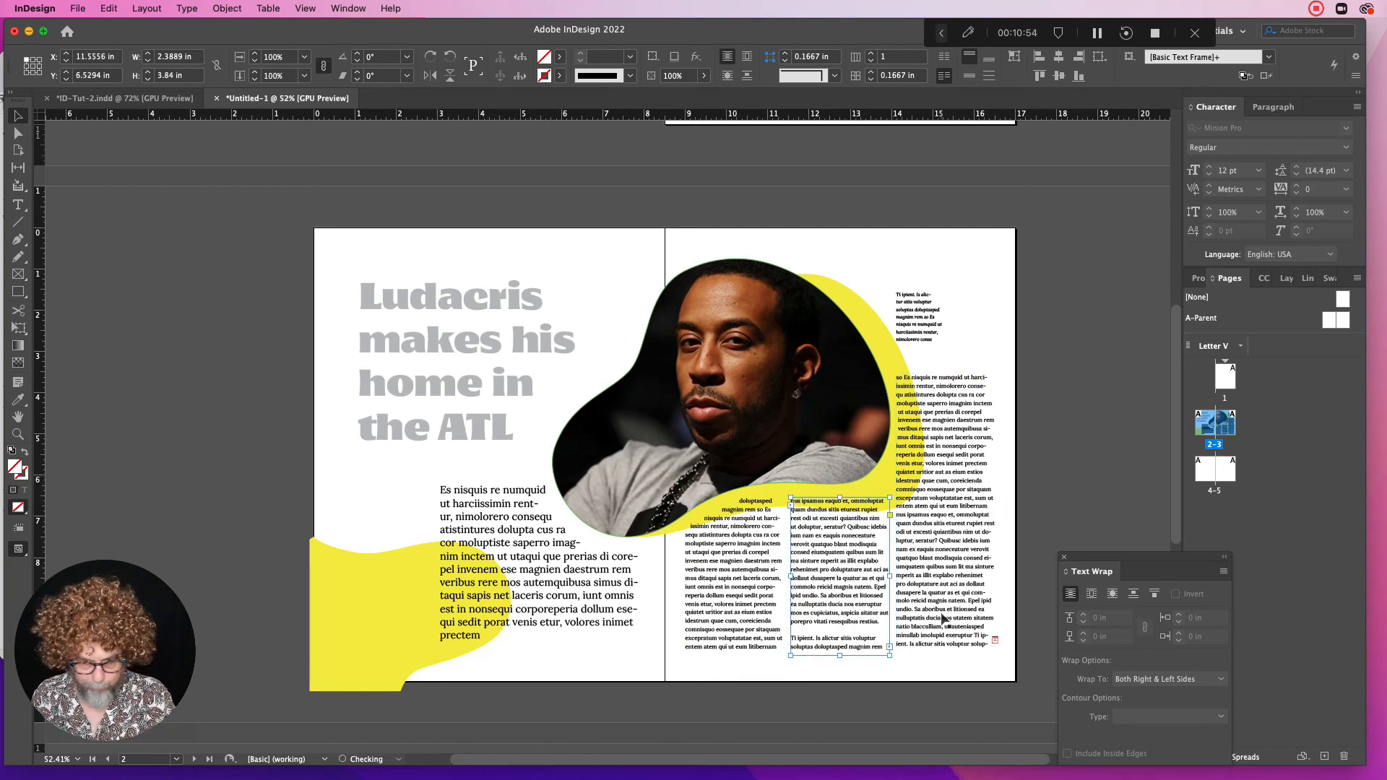
click(964, 631)
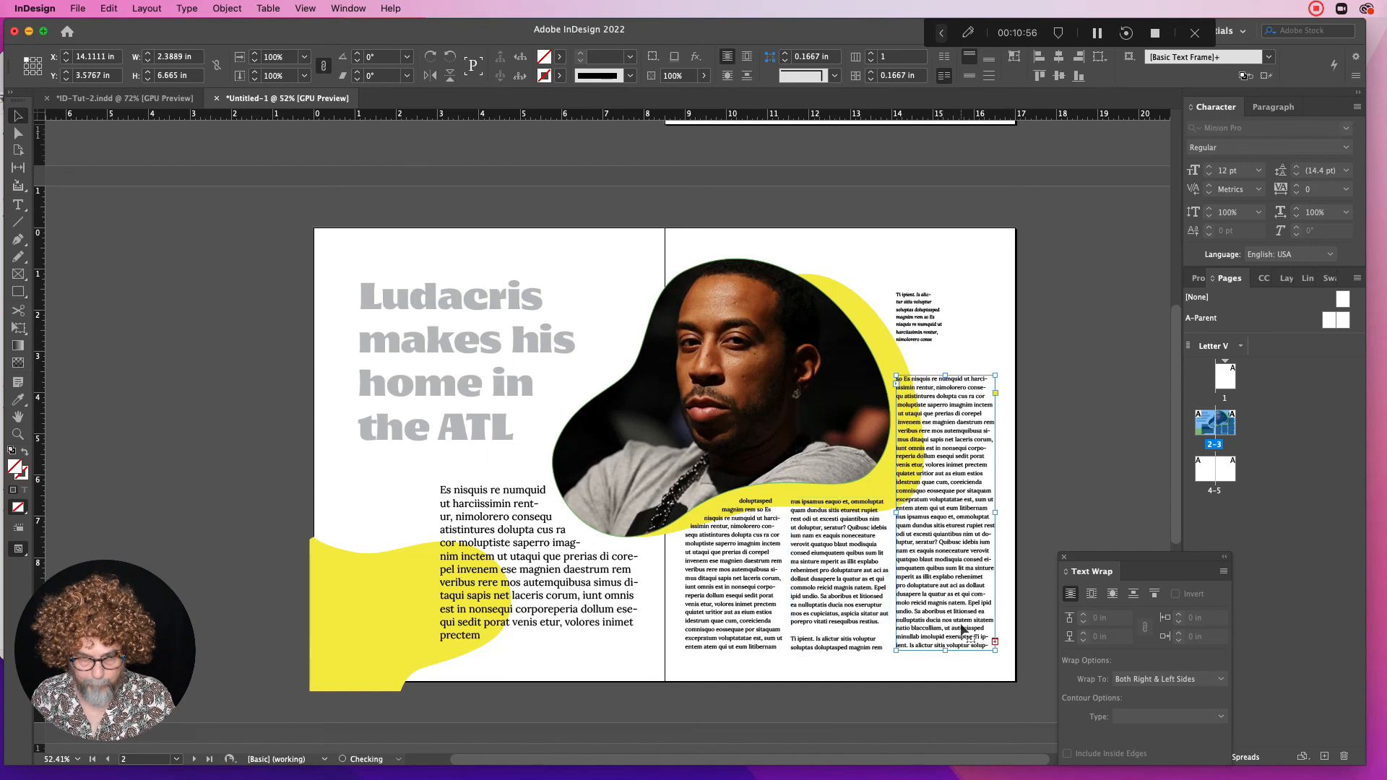
click(1003, 585)
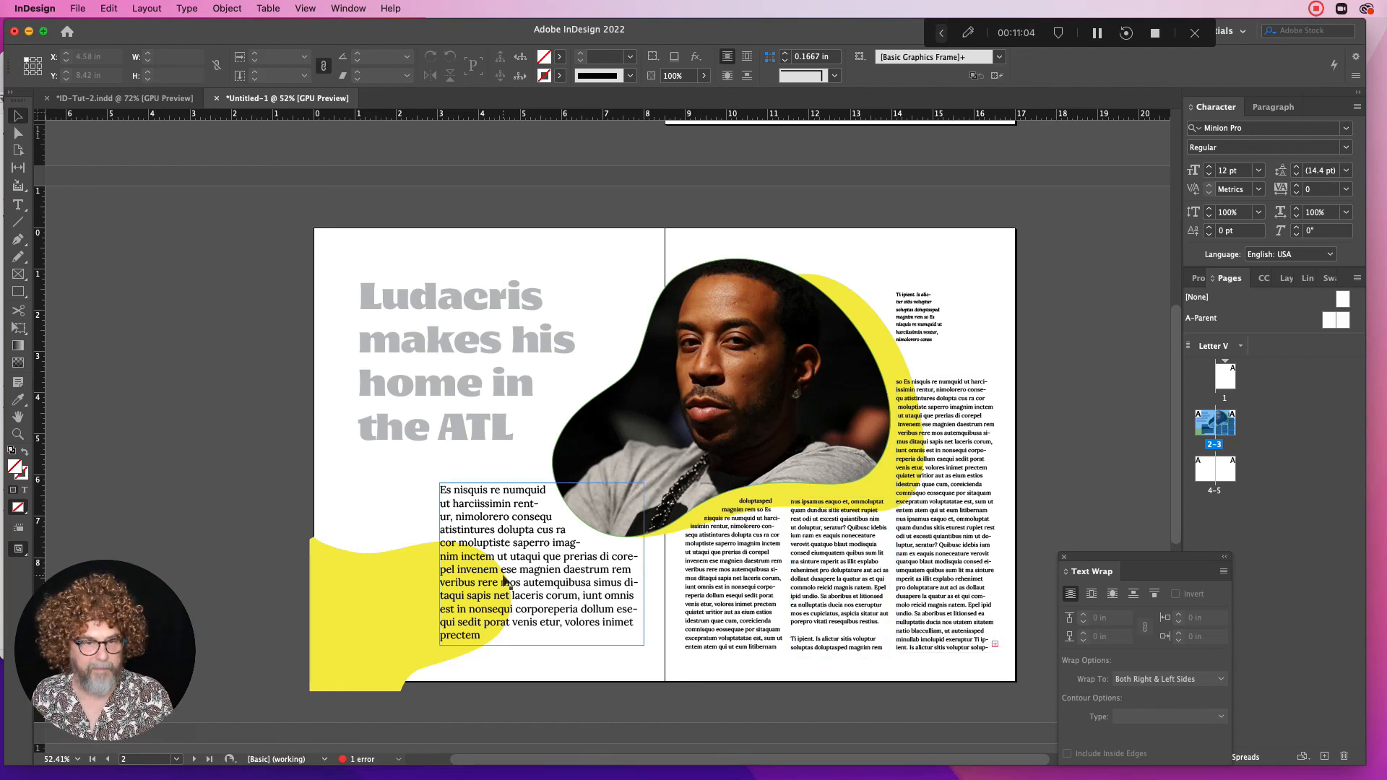
Move the grey headline frame on the left page to about X 1.14 in, Y 1.38 in
click(483, 437)
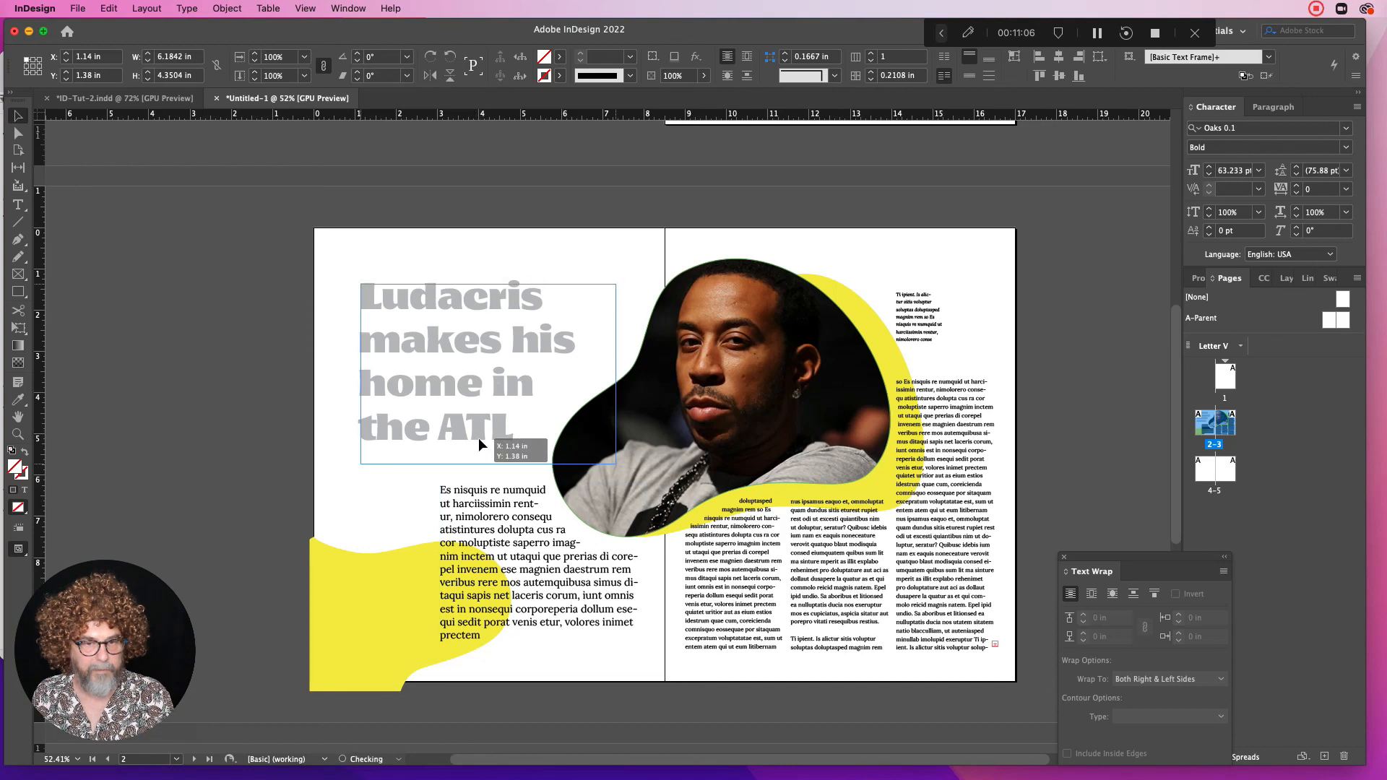